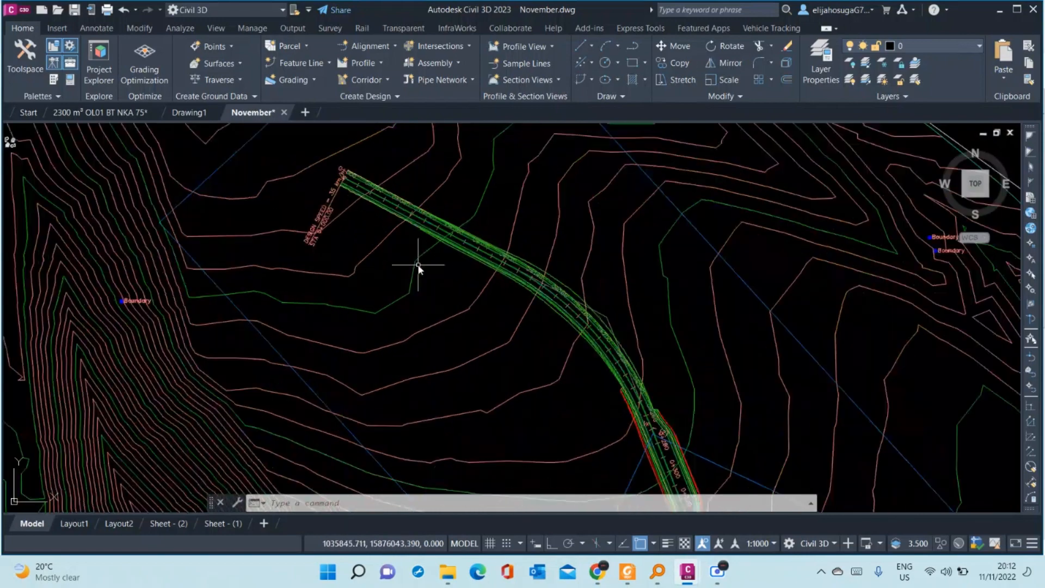
# - Examine the road corridor in plan view, following its route and station labels across the surface contours
pyautogui.scroll(3, 417, 264)
pyautogui.scroll(-6, 397, 205)
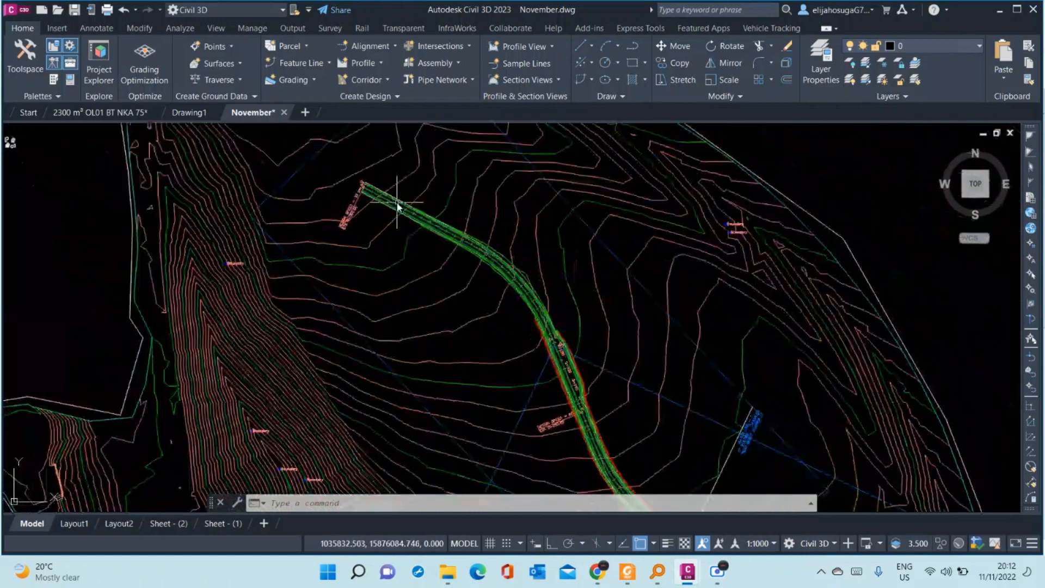
pyautogui.scroll(3, 435, 234)
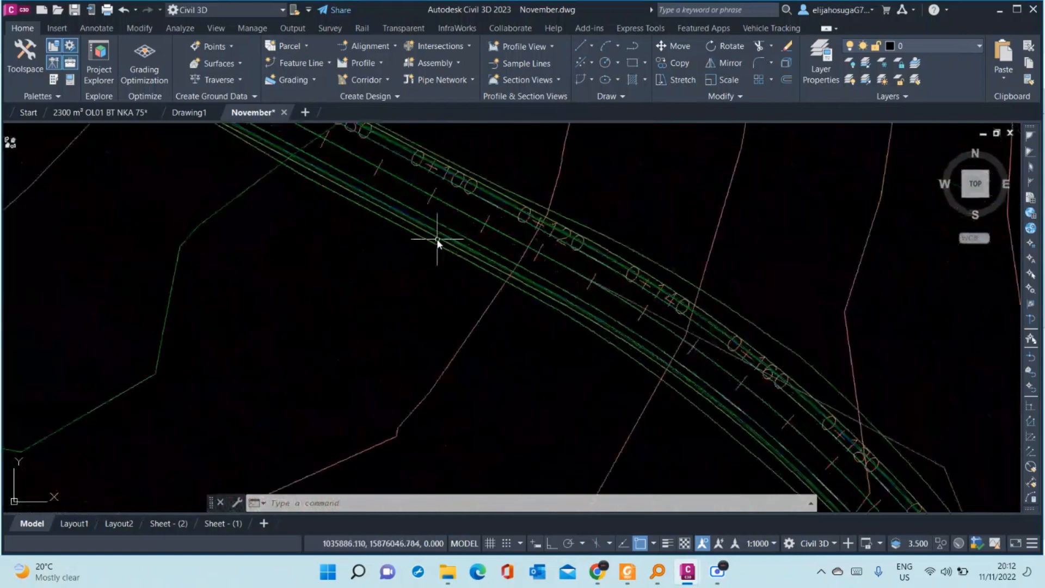
pyautogui.scroll(-5, 427, 238)
pyautogui.scroll(-3, 425, 246)
pyautogui.scroll(6, 429, 261)
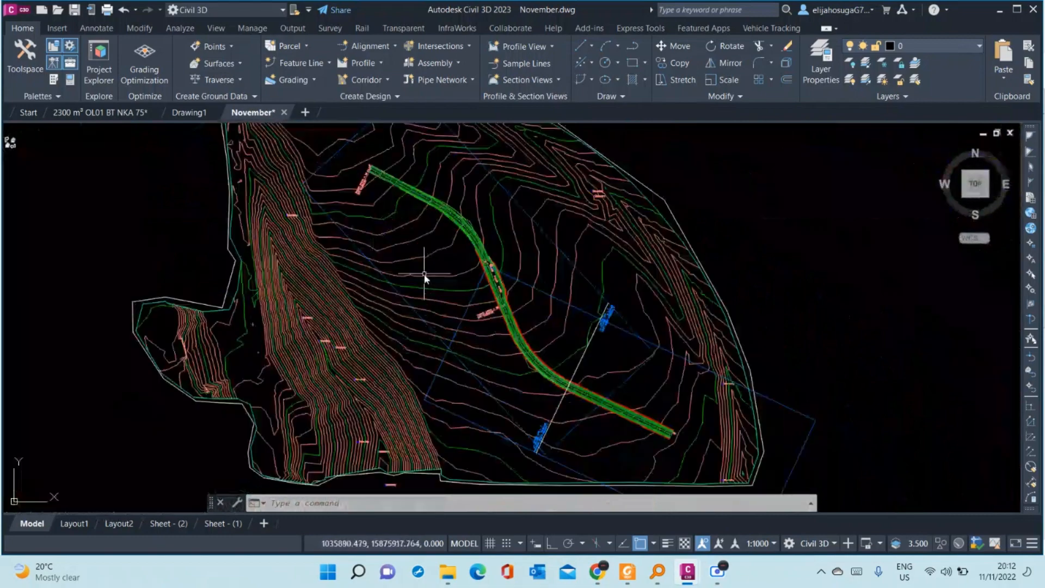
pyautogui.scroll(-3, 442, 272)
pyautogui.scroll(-3, 453, 265)
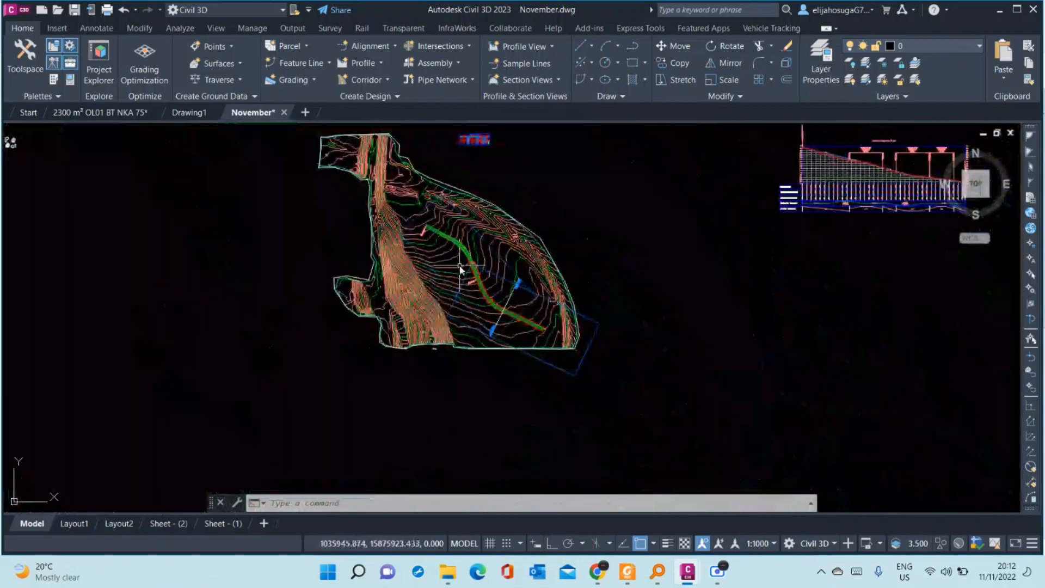
pyautogui.scroll(6, 459, 244)
pyautogui.scroll(-4, 459, 245)
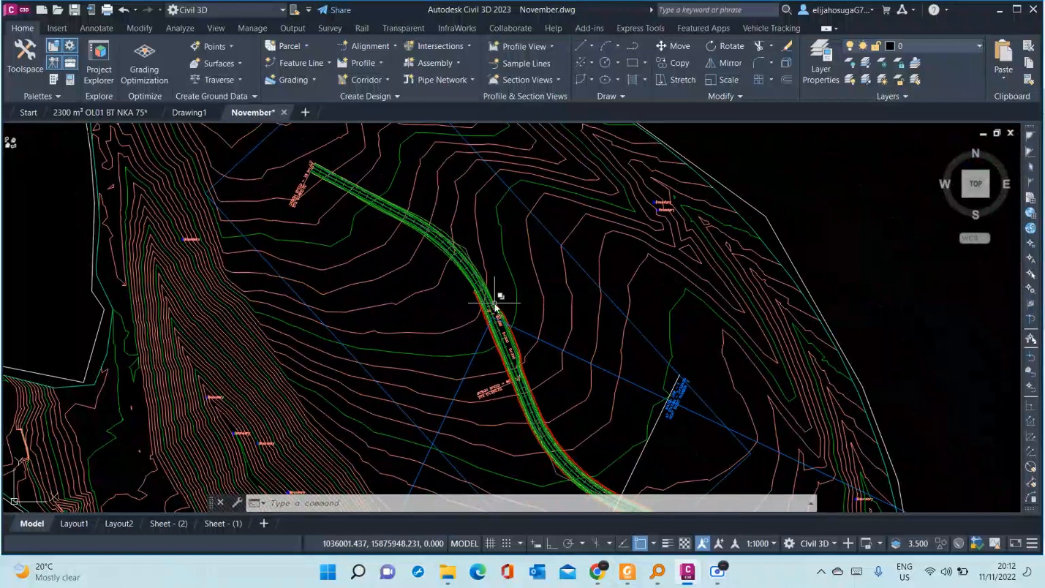
# - Look over the whole drawing, inspecting the circled assembly and its position among the surface, profile views and section sheets
pyautogui.scroll(-5, 407, 259)
pyautogui.scroll(-5, 406, 259)
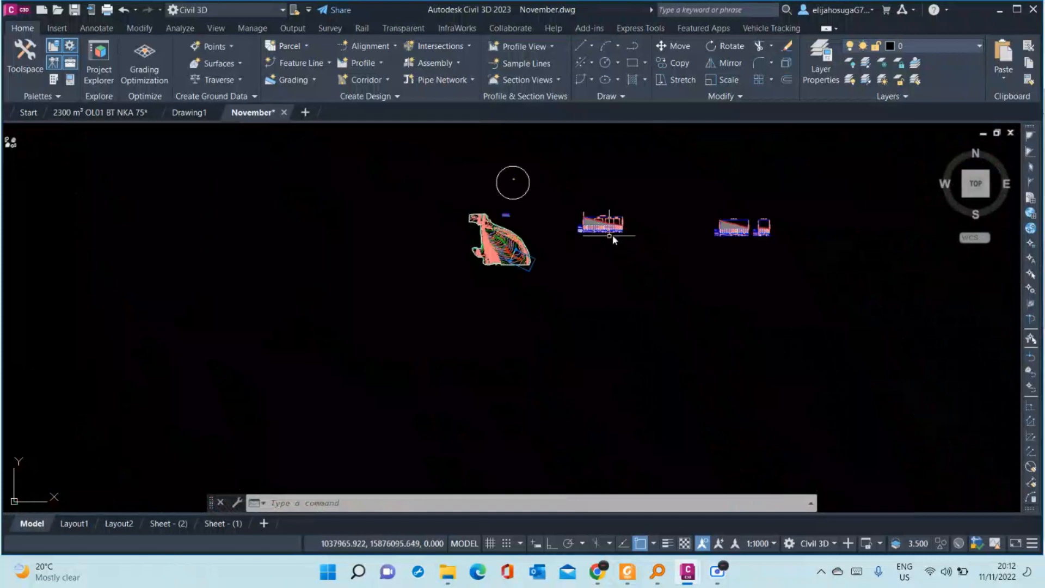
pyautogui.scroll(6, 494, 158)
pyautogui.scroll(8, 540, 270)
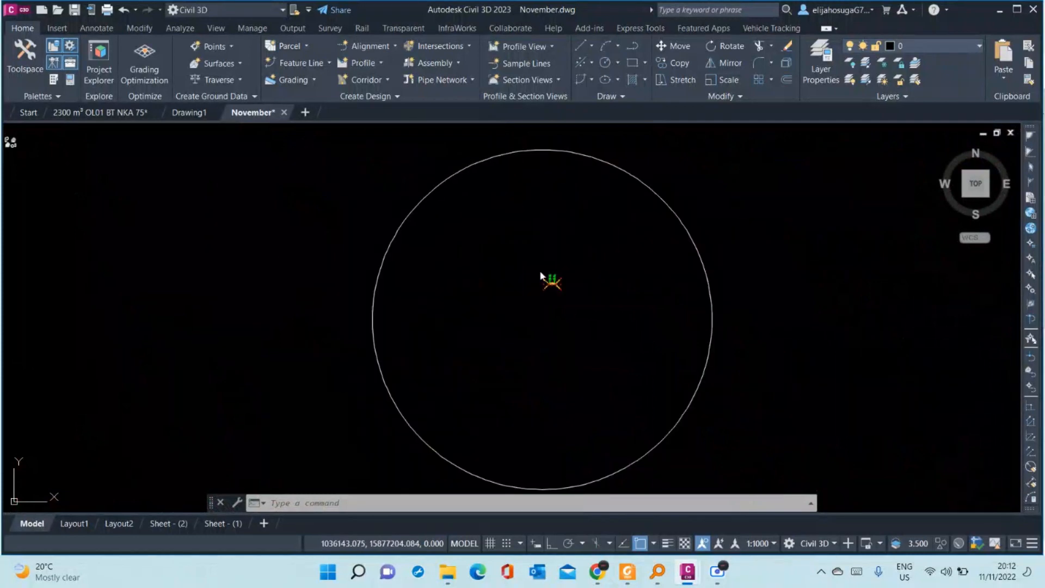
pyautogui.scroll(-10, 542, 258)
pyautogui.scroll(-4, 542, 257)
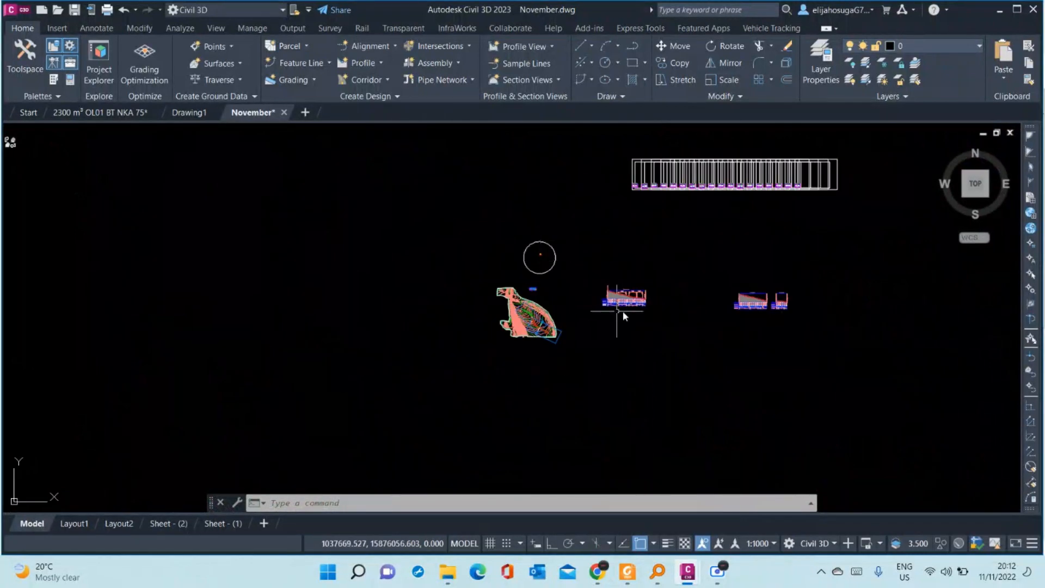
pyautogui.moveTo(632, 306); pyautogui.dragTo(624, 364, button='middle')
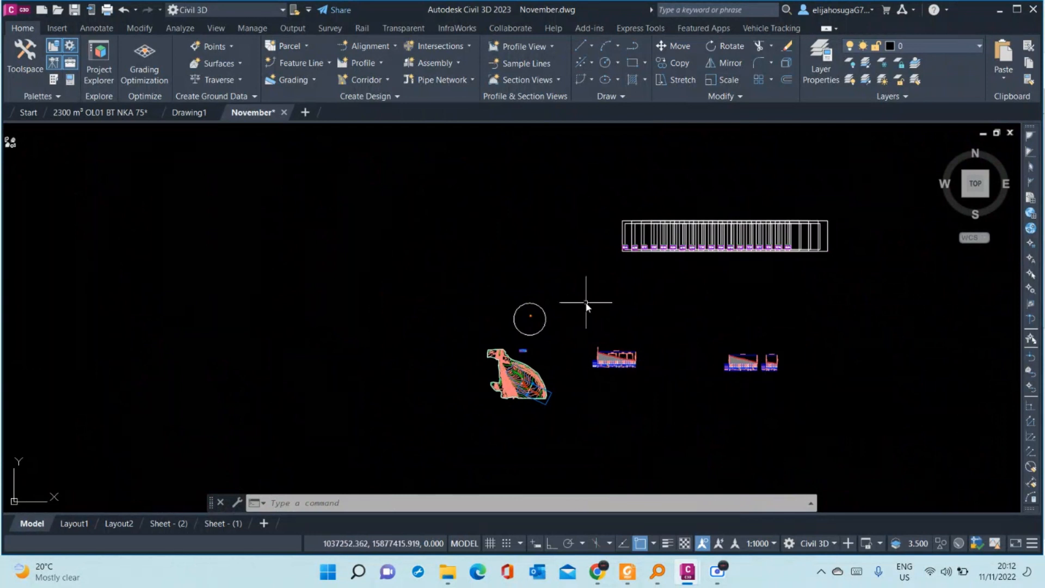
pyautogui.scroll(-3, 587, 303)
pyautogui.scroll(5, 584, 315)
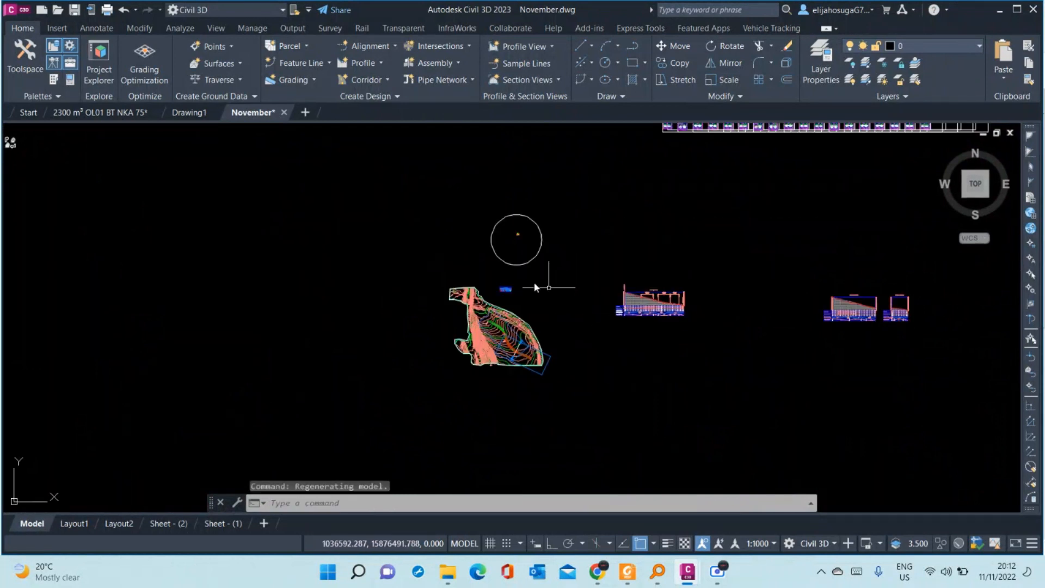
pyautogui.scroll(6, 549, 287)
pyautogui.scroll(-8, 615, 282)
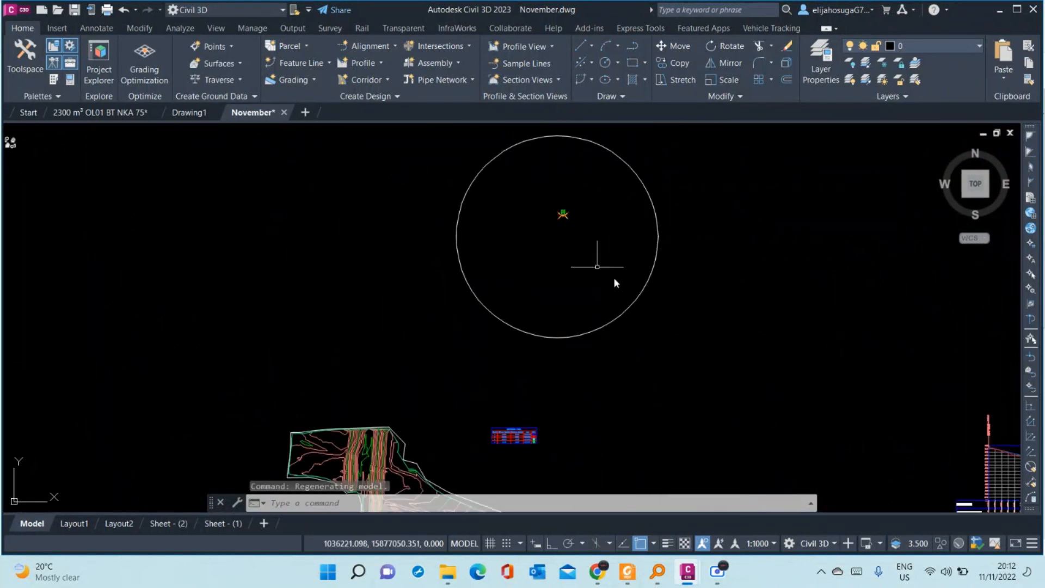
# - Examine the embankment cross sections at 0+180.00, 0+140.00 and the earlier stations, checking where their side slopes meet existing ground
pyautogui.moveTo(846, 304); pyautogui.dragTo(704, 405, button='middle')
pyautogui.scroll(4, 878, 179)
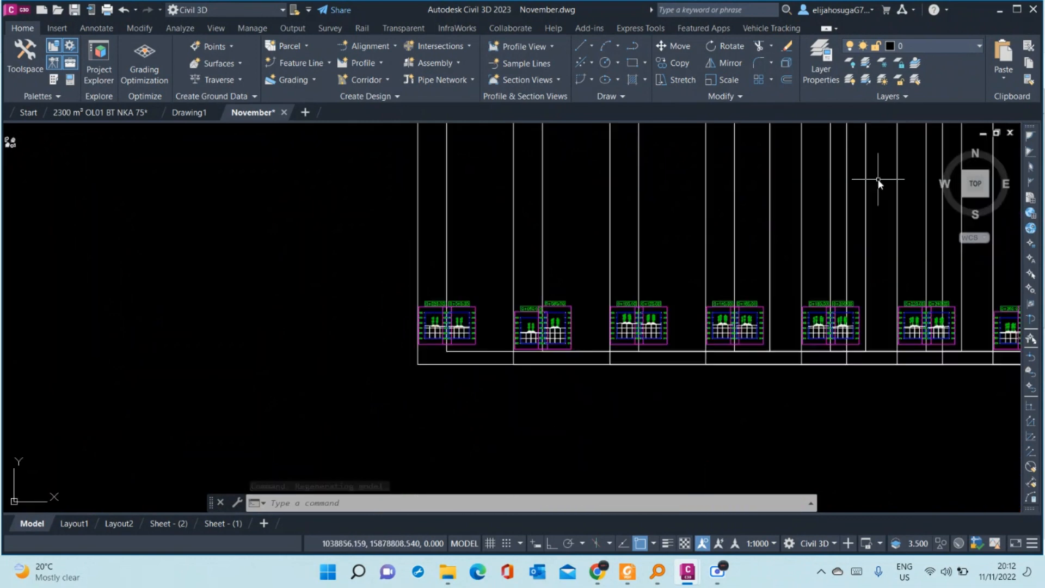
pyautogui.scroll(3, 792, 342)
pyautogui.scroll(6, 869, 271)
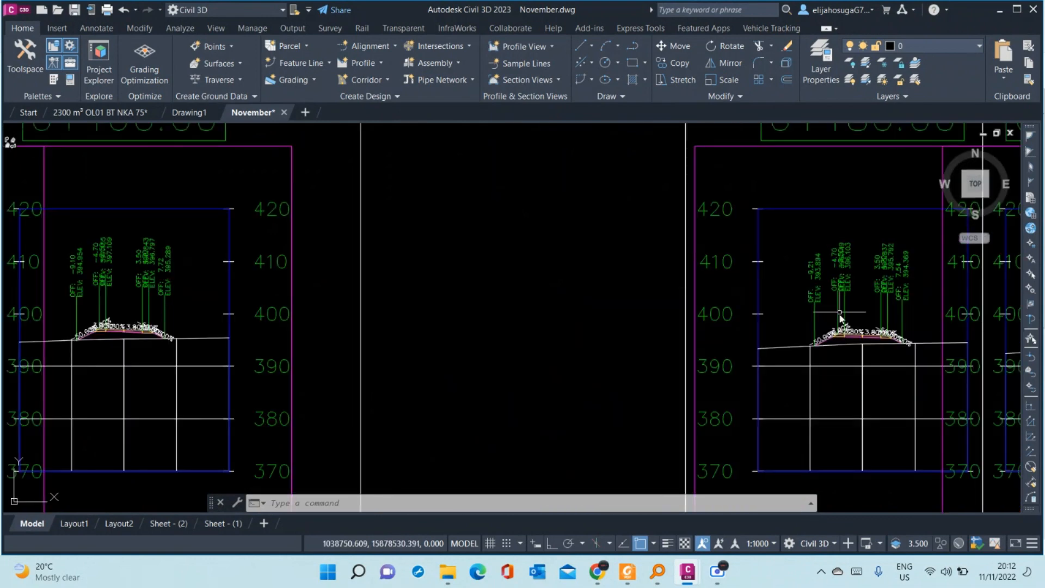
pyautogui.moveTo(717, 351); pyautogui.dragTo(595, 292, button='middle')
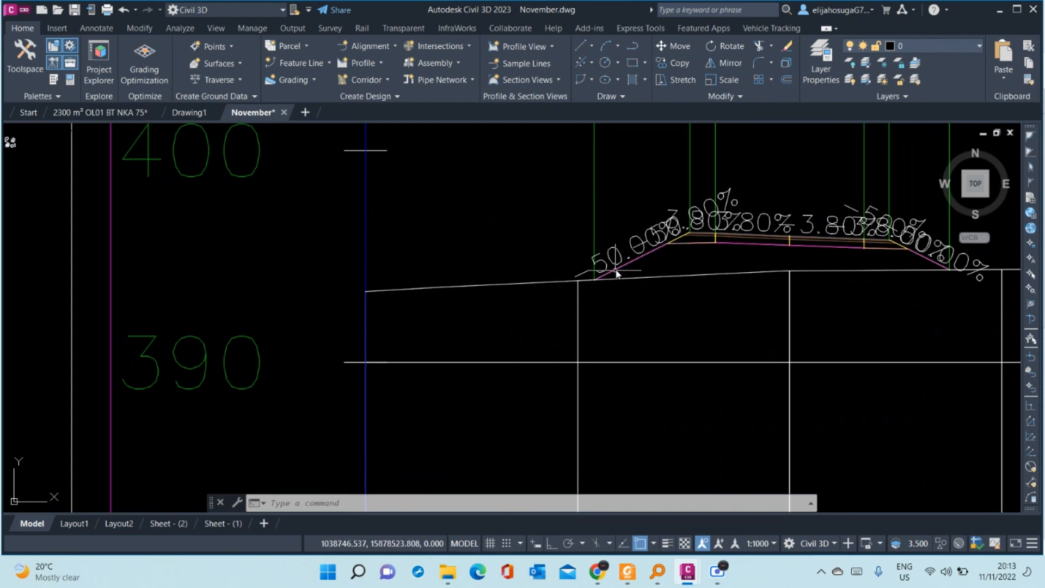
pyautogui.scroll(-6, 632, 252)
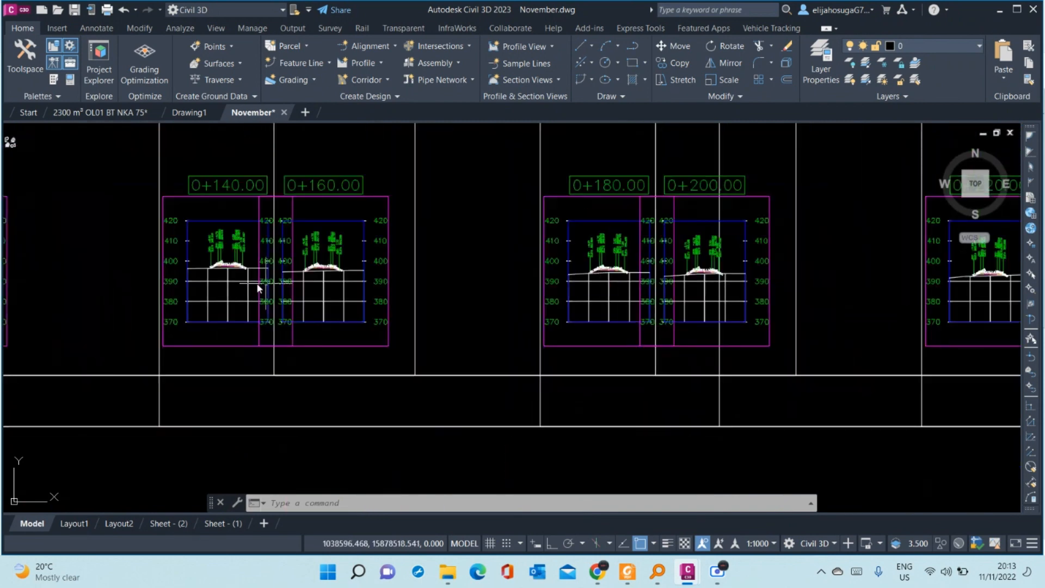
pyautogui.scroll(2, 215, 245)
pyautogui.scroll(3, 495, 285)
pyautogui.scroll(-6, 553, 256)
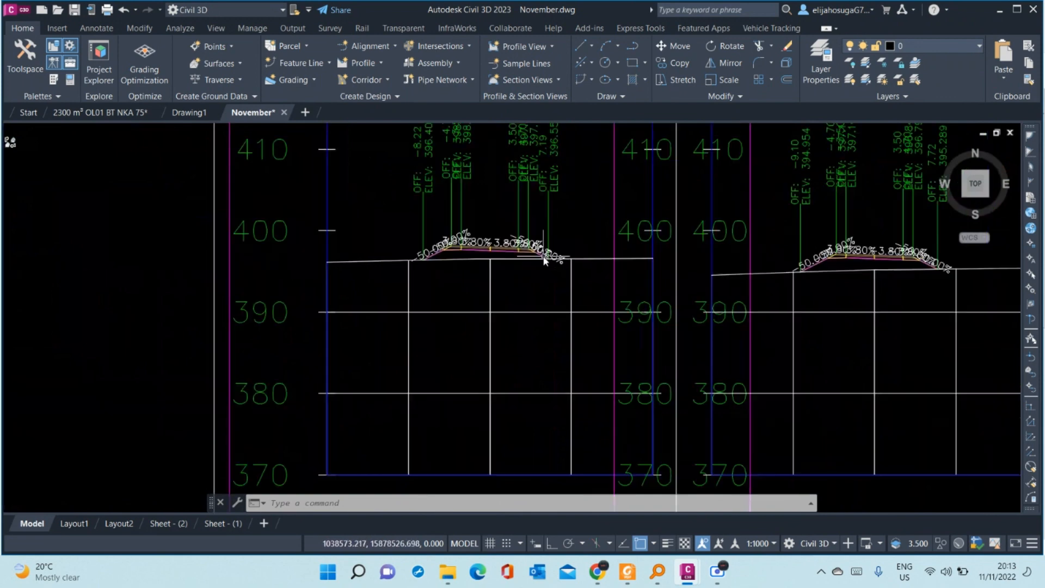
pyautogui.moveTo(332, 273); pyautogui.dragTo(560, 338, button='middle')
pyautogui.moveTo(162, 324); pyautogui.dragTo(778, 315, button='middle')
pyautogui.scroll(10, 354, 341)
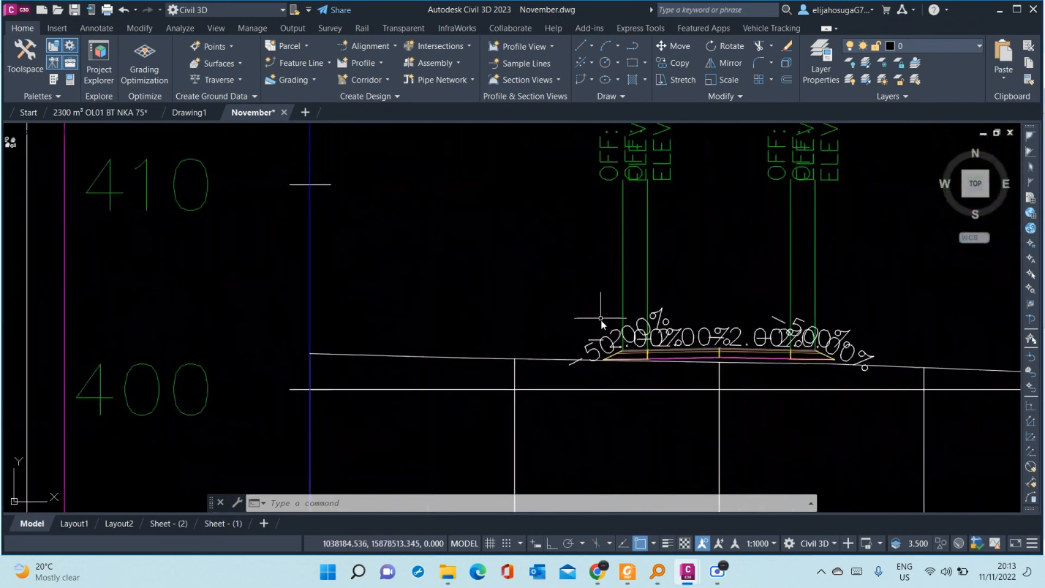
# - Examine the cut cross section at station 0+320.00, including the ditches and slopes on both sides of the road
pyautogui.scroll(-8, 601, 319)
pyautogui.moveTo(803, 330); pyautogui.dragTo(503, 305, button='middle')
pyautogui.scroll(2, 894, 292)
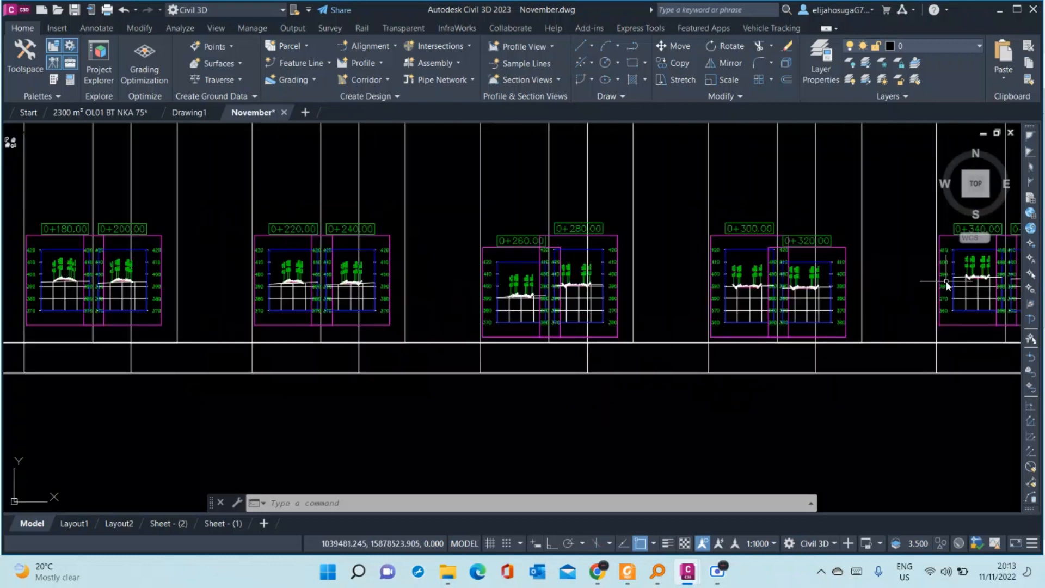
pyautogui.scroll(3, 947, 282)
pyautogui.scroll(8, 551, 339)
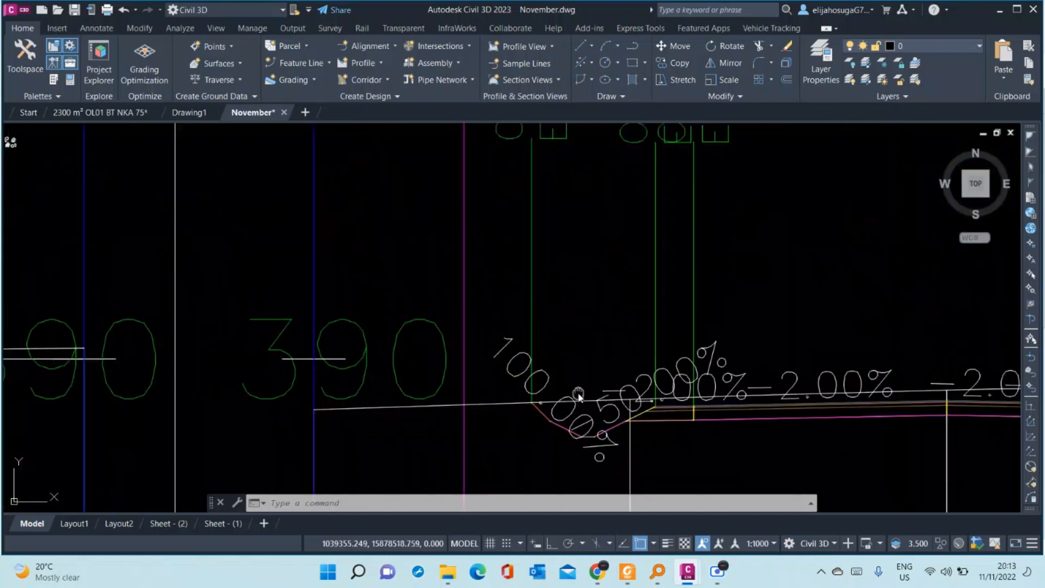
pyautogui.moveTo(578, 396); pyautogui.dragTo(534, 326, button='middle')
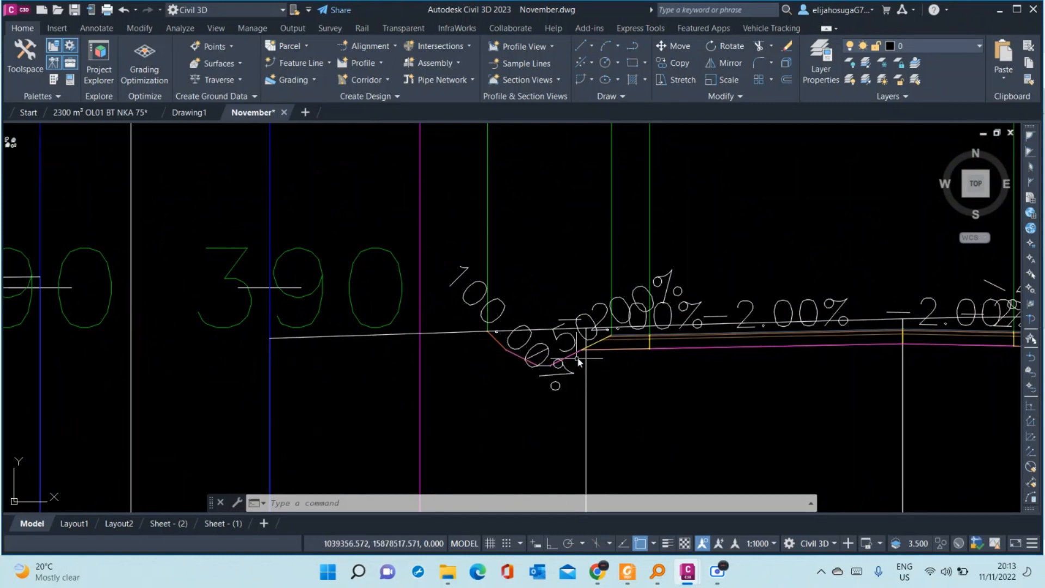
pyautogui.moveTo(591, 353); pyautogui.dragTo(483, 315, button='middle')
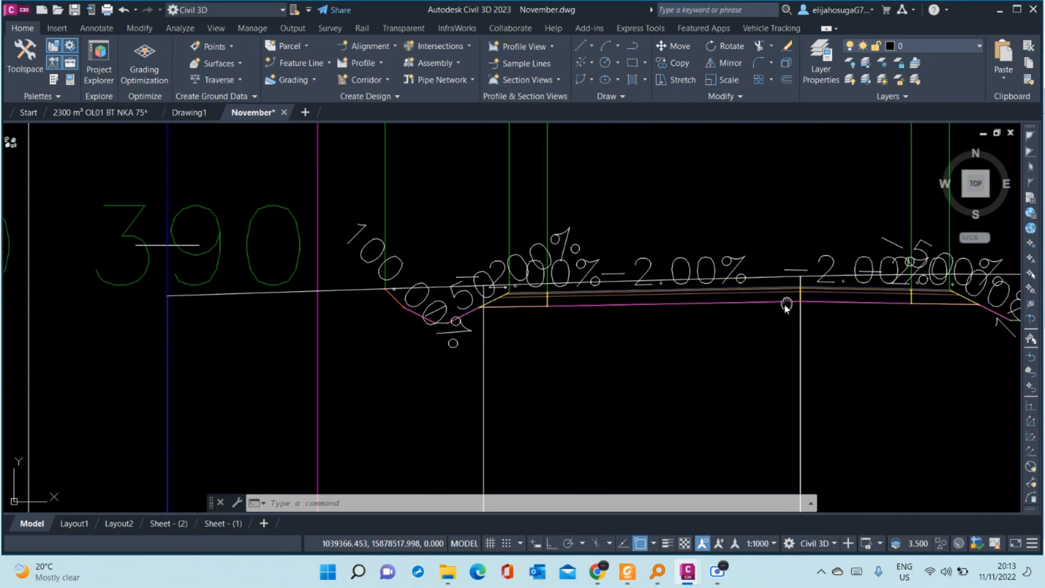
pyautogui.moveTo(786, 305); pyautogui.dragTo(682, 282, button='middle')
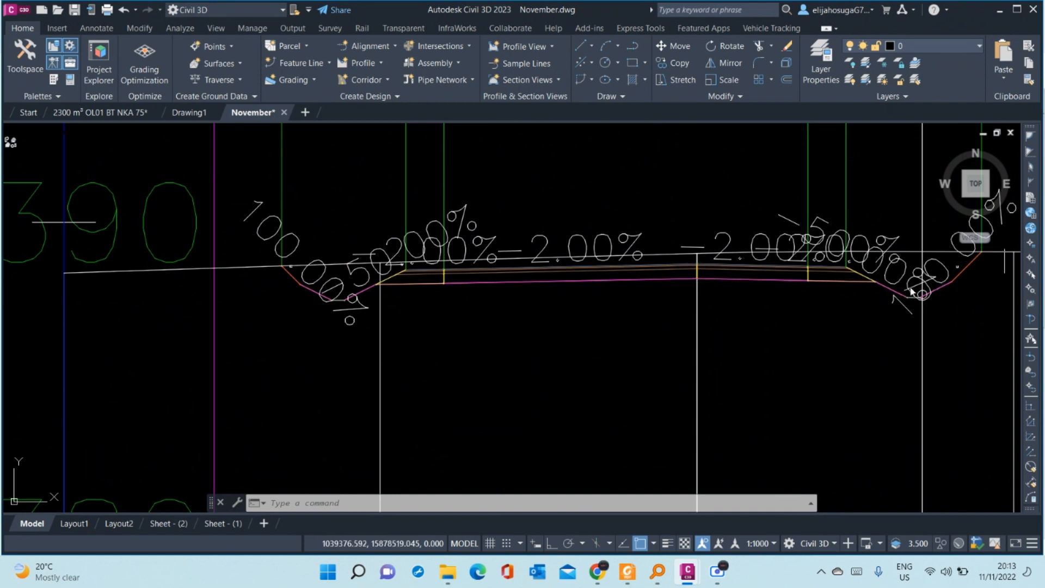
pyautogui.scroll(-2, 911, 291)
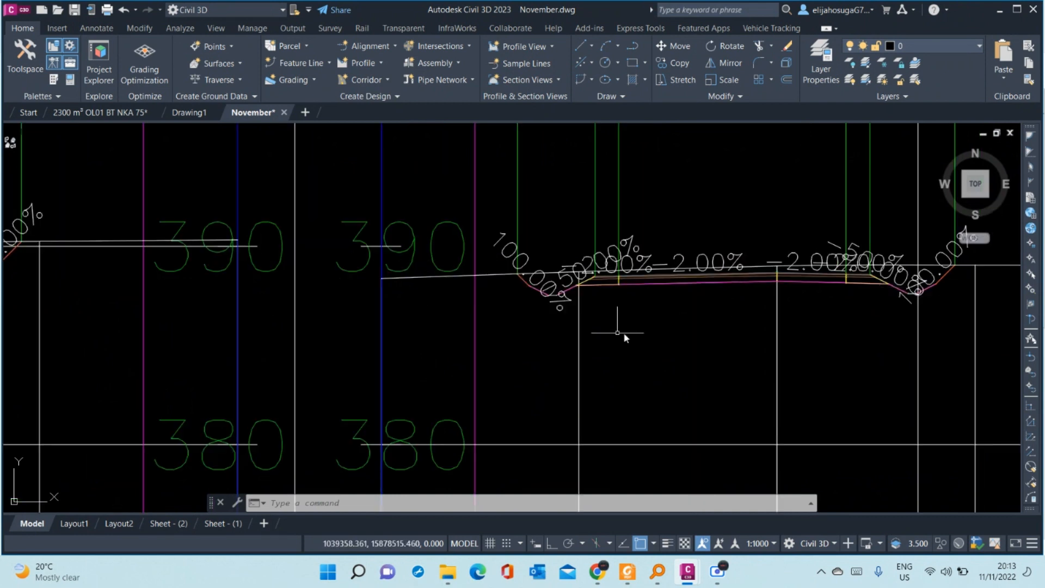
pyautogui.moveTo(981, 264); pyautogui.dragTo(806, 282, button='middle')
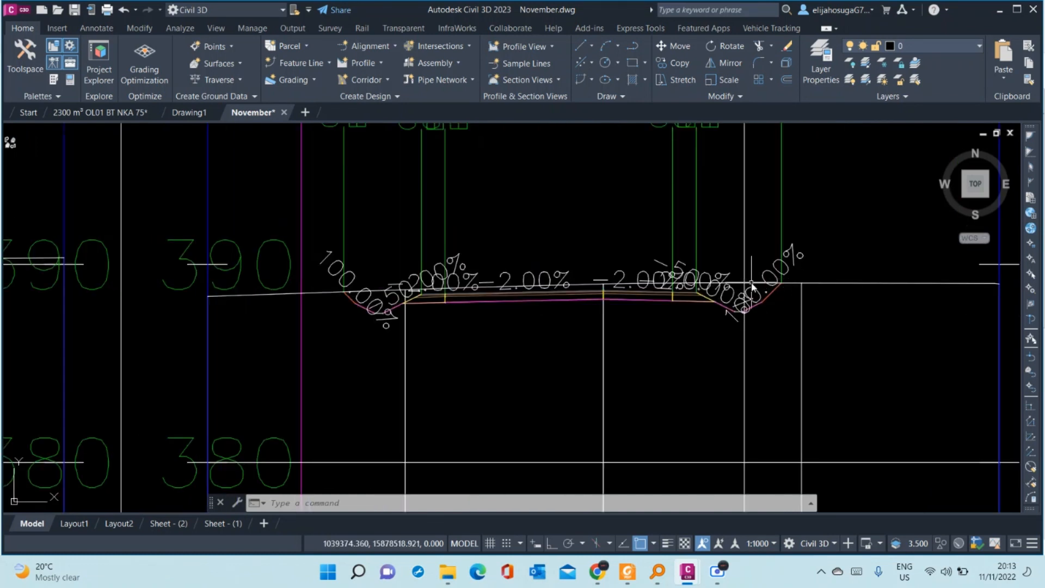
pyautogui.moveTo(752, 286)
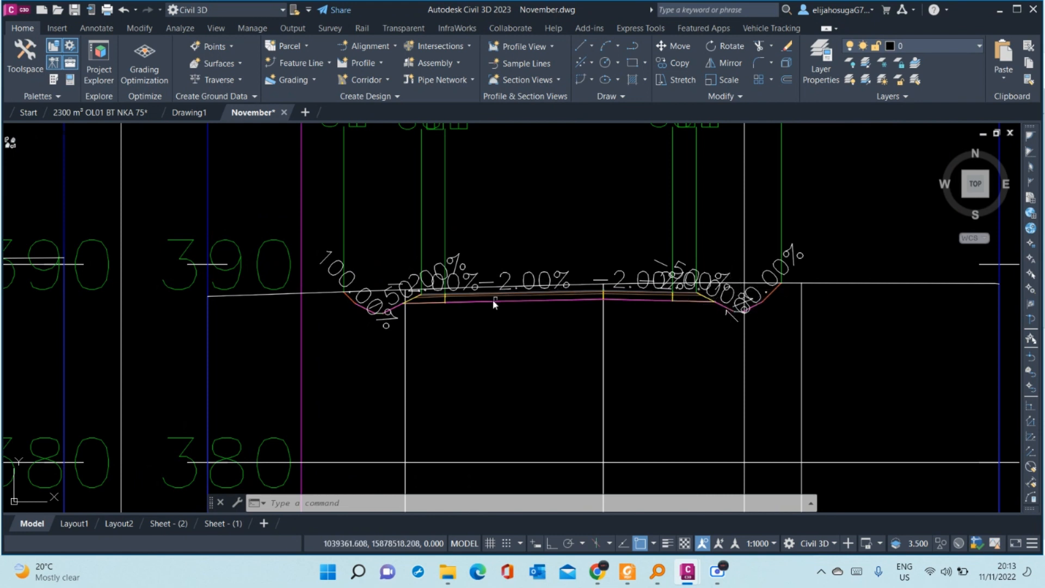
# - Compare the cross sections at stations 0+260.00 and 0+240.00, which combine cut and fill sides, with their neighbours
pyautogui.scroll(-6, 369, 298)
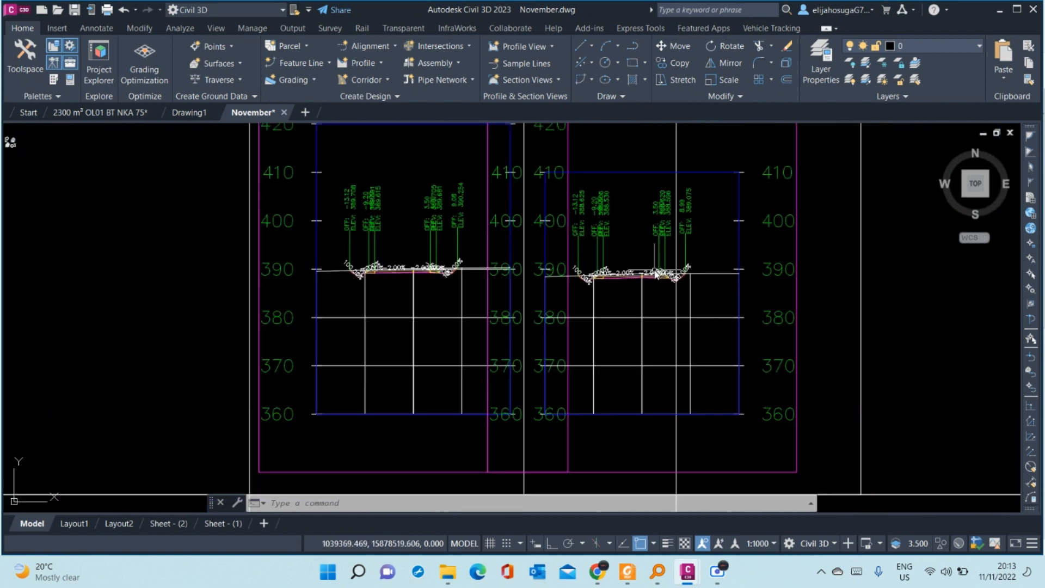
pyautogui.scroll(8, 461, 293)
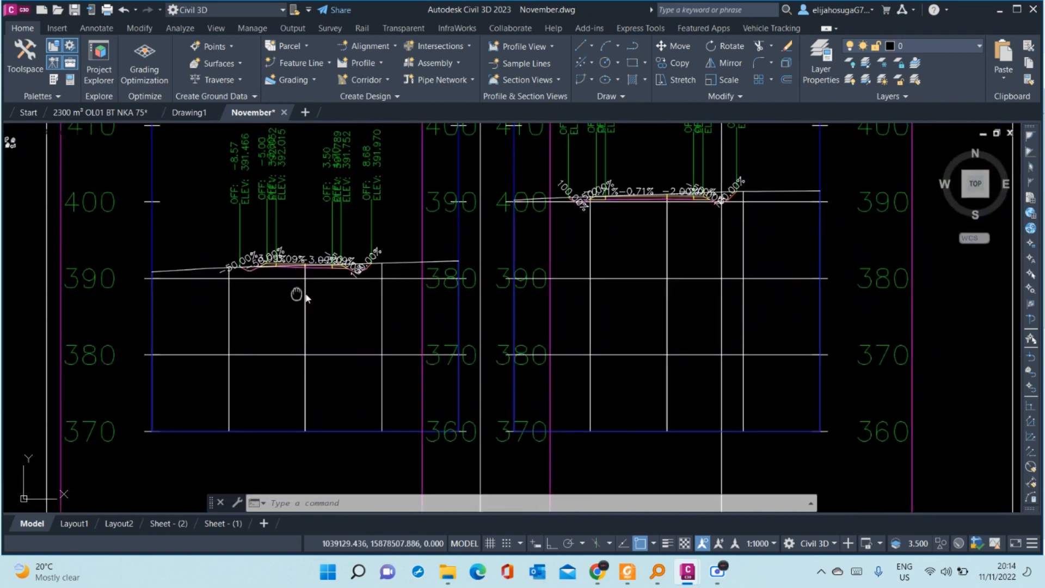
pyautogui.scroll(-8, 477, 257)
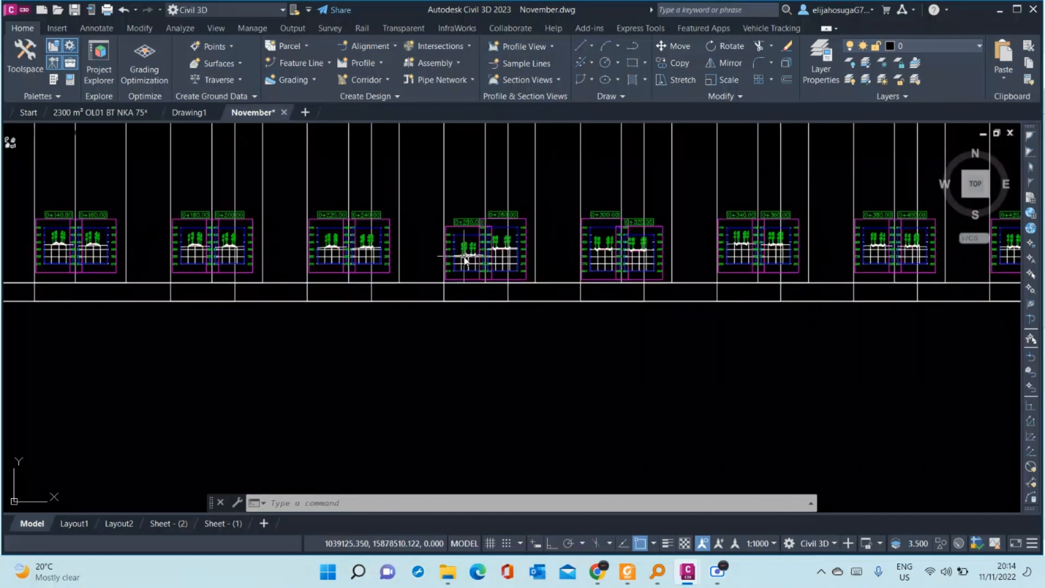
pyautogui.scroll(9, 349, 251)
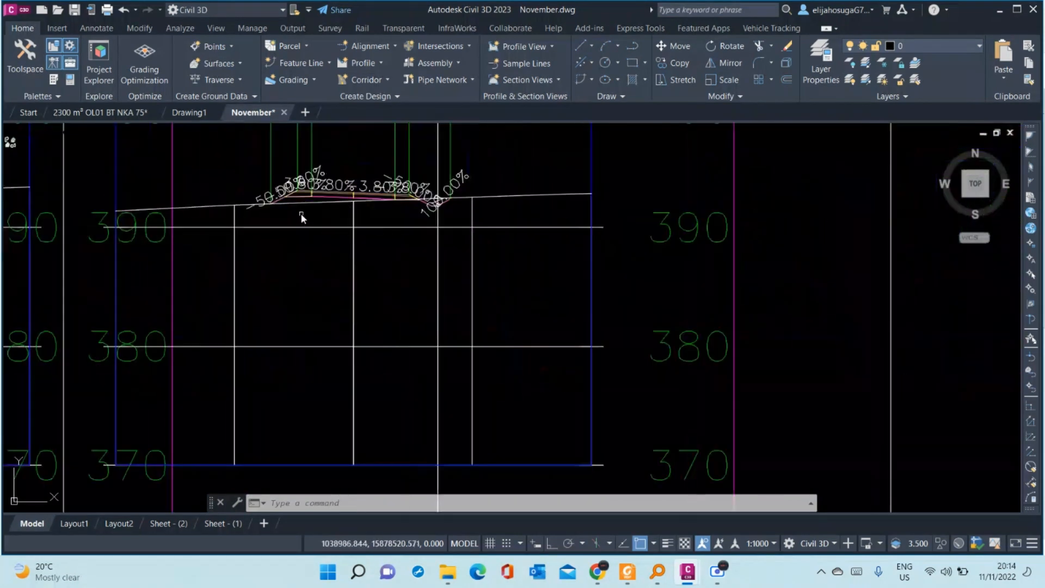
pyautogui.scroll(-8, 318, 212)
pyautogui.scroll(6, 178, 237)
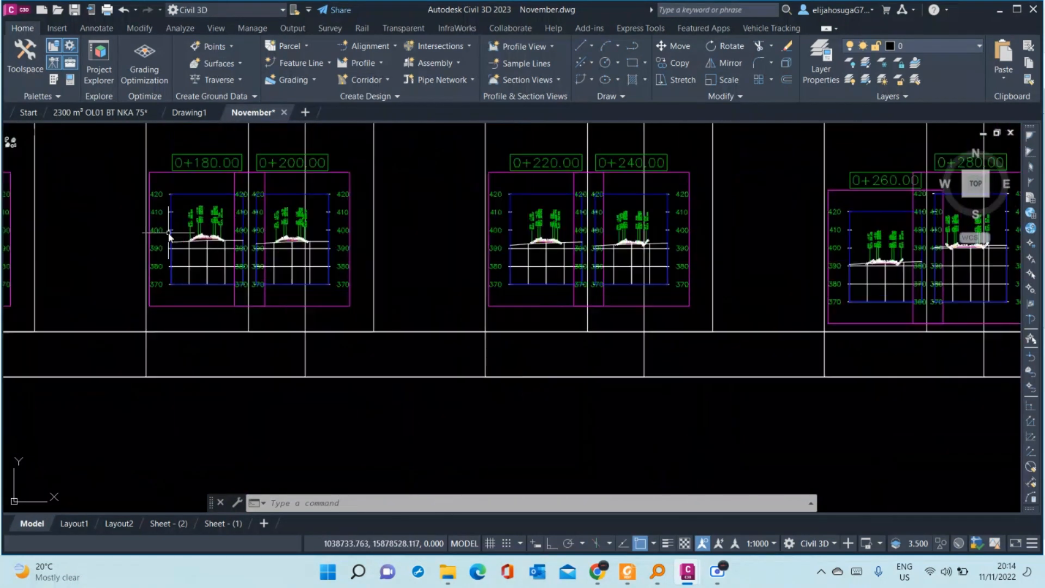
# - Inspect the pavement layers, datum line and fill slopes in the cross section at station 0+180.00
pyautogui.scroll(4, 178, 236)
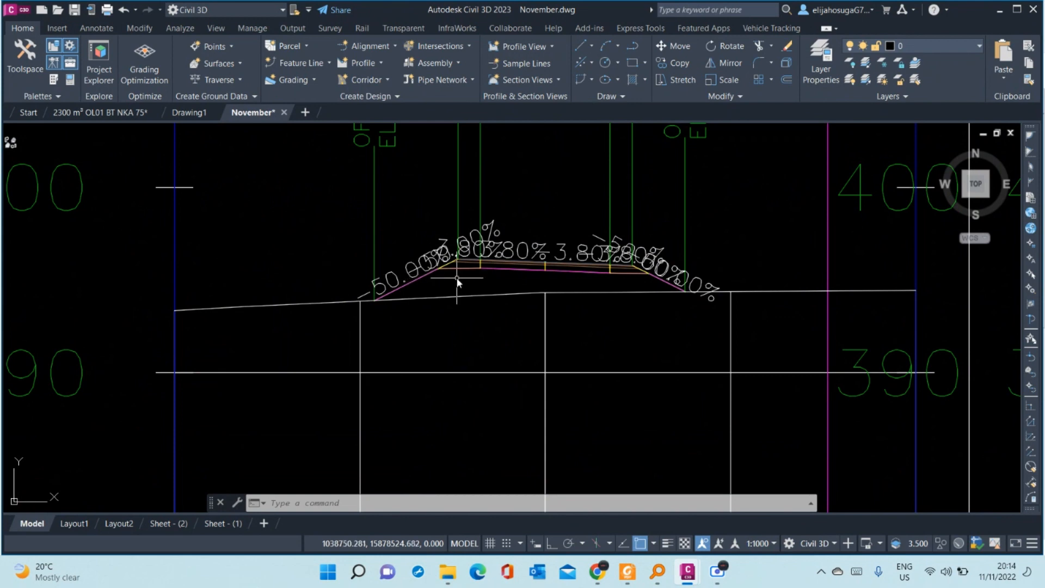
pyautogui.scroll(5, 458, 281)
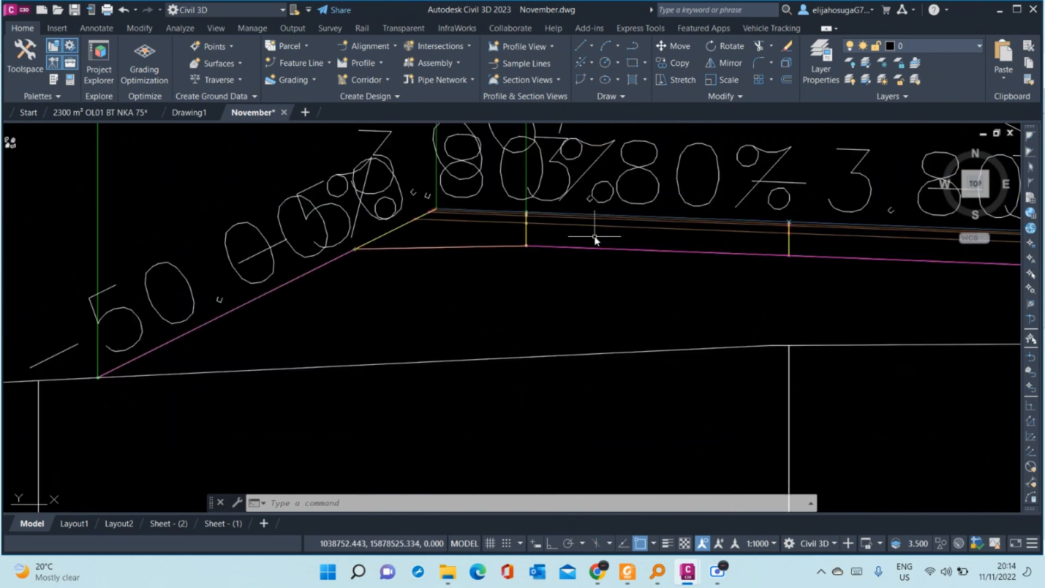
pyautogui.scroll(-3, 817, 254)
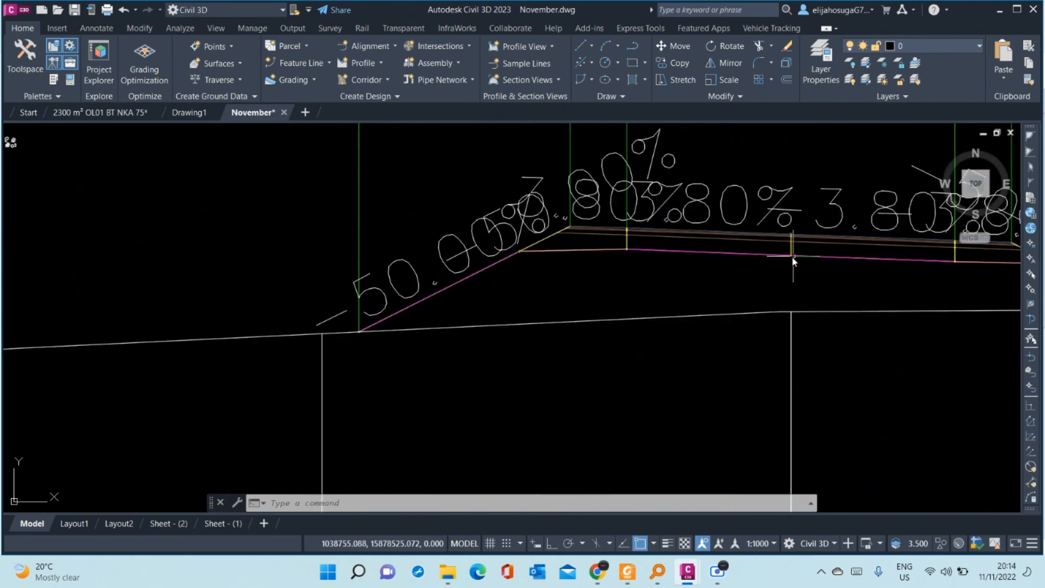
pyautogui.scroll(5, 544, 237)
pyautogui.scroll(-3, 577, 245)
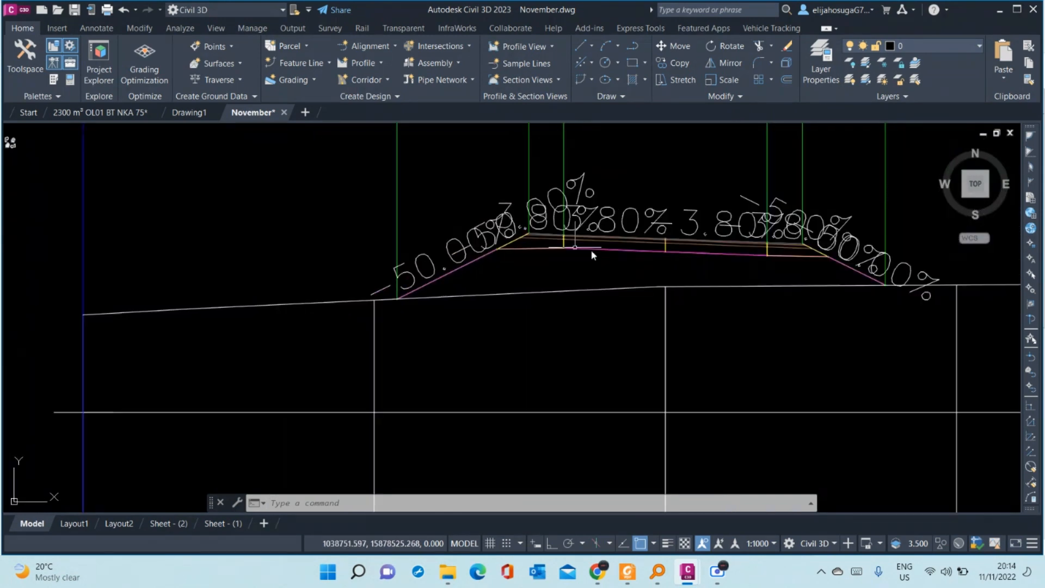
pyautogui.scroll(5, 775, 252)
pyautogui.scroll(-3, 788, 252)
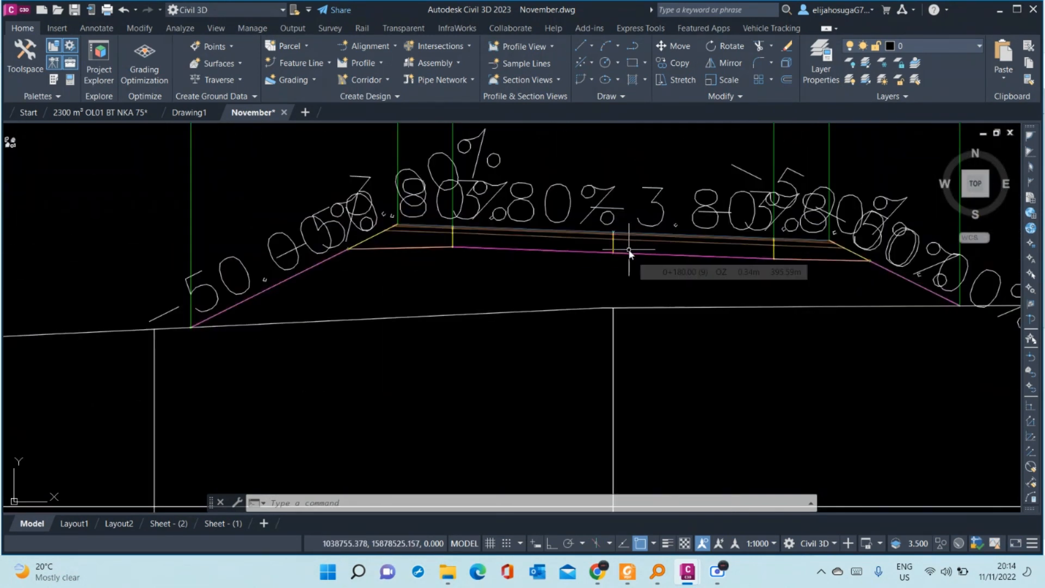
# - Examine the fill area between the datum line and existing ground in the cross section at station 0+180.00
pyautogui.moveTo(605, 248)
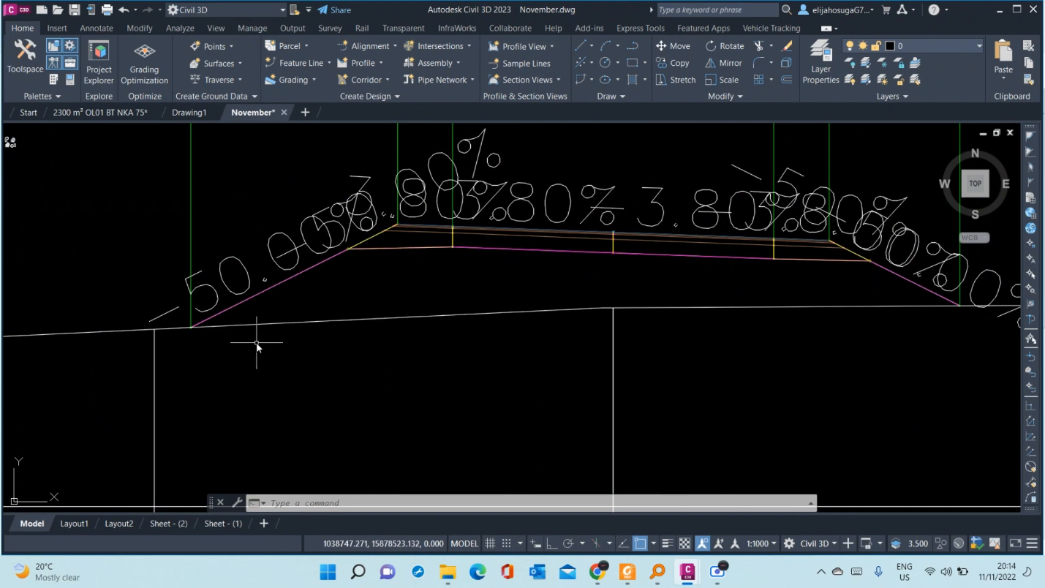
pyautogui.scroll(-4, 394, 305)
pyautogui.scroll(4, 421, 308)
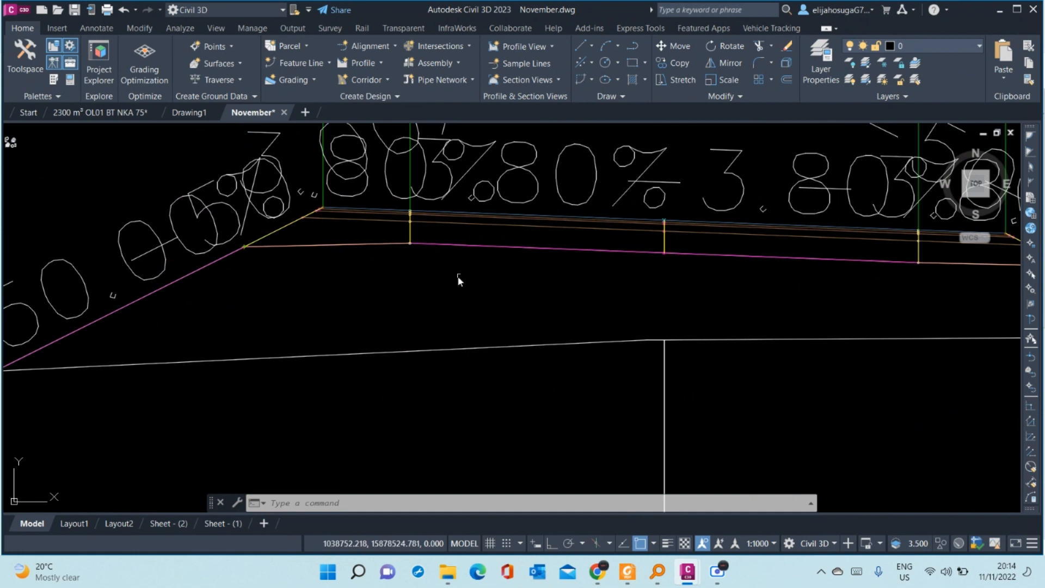
pyautogui.scroll(-3, 452, 286)
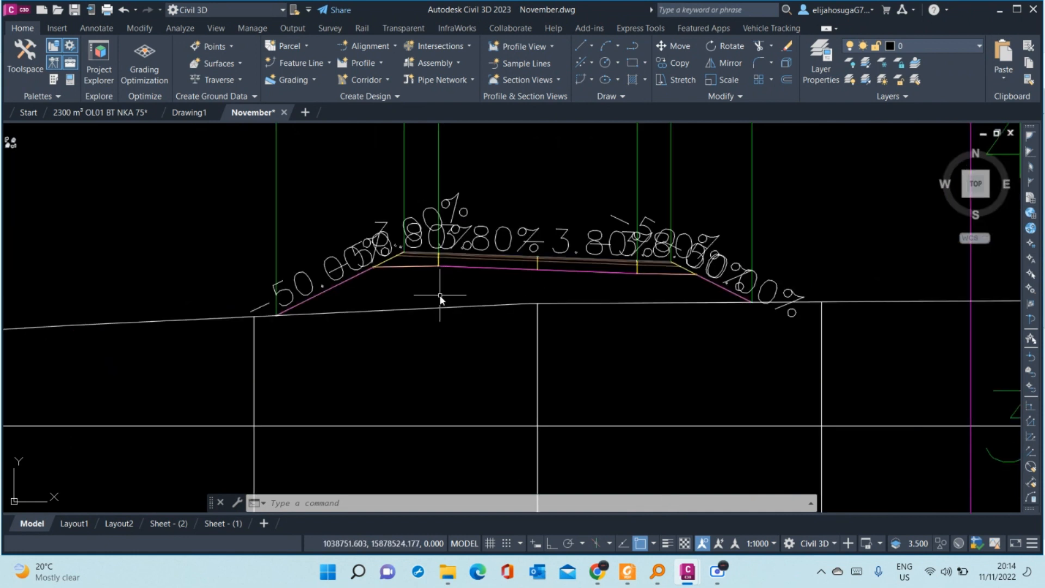
pyautogui.scroll(-2, 439, 293)
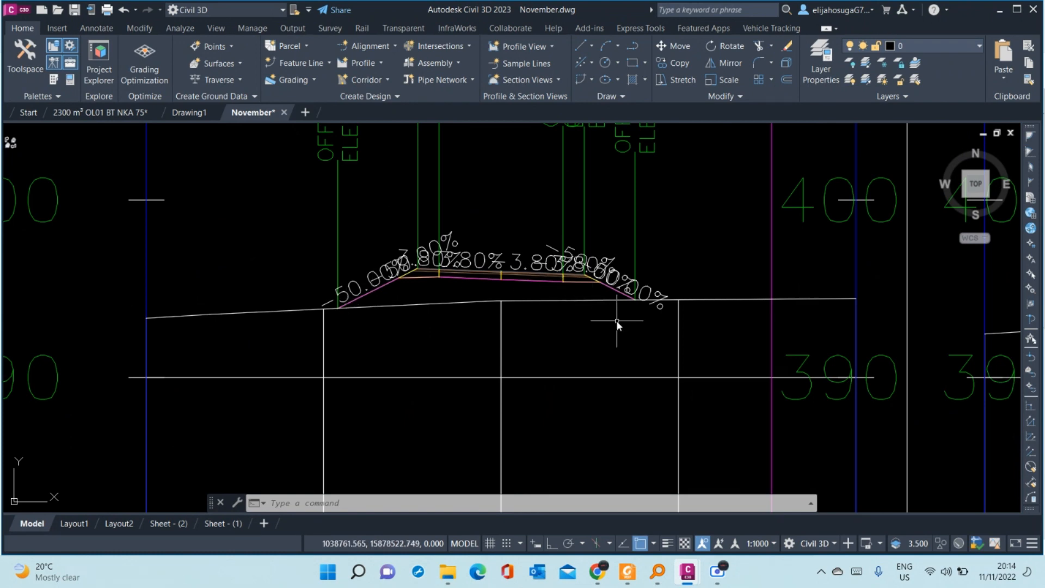
pyautogui.scroll(-10, 596, 327)
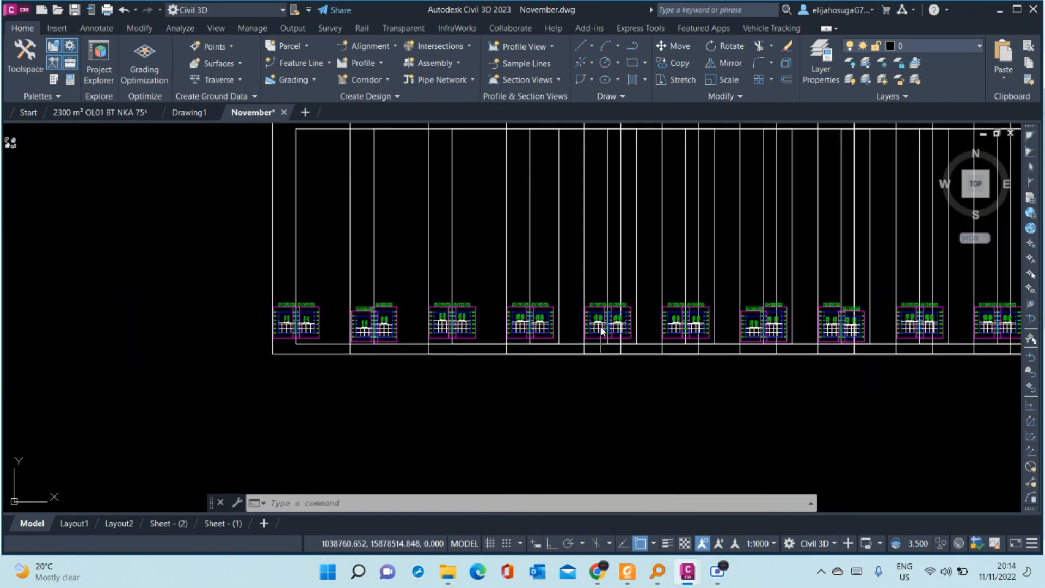
pyautogui.scroll(4, 567, 291)
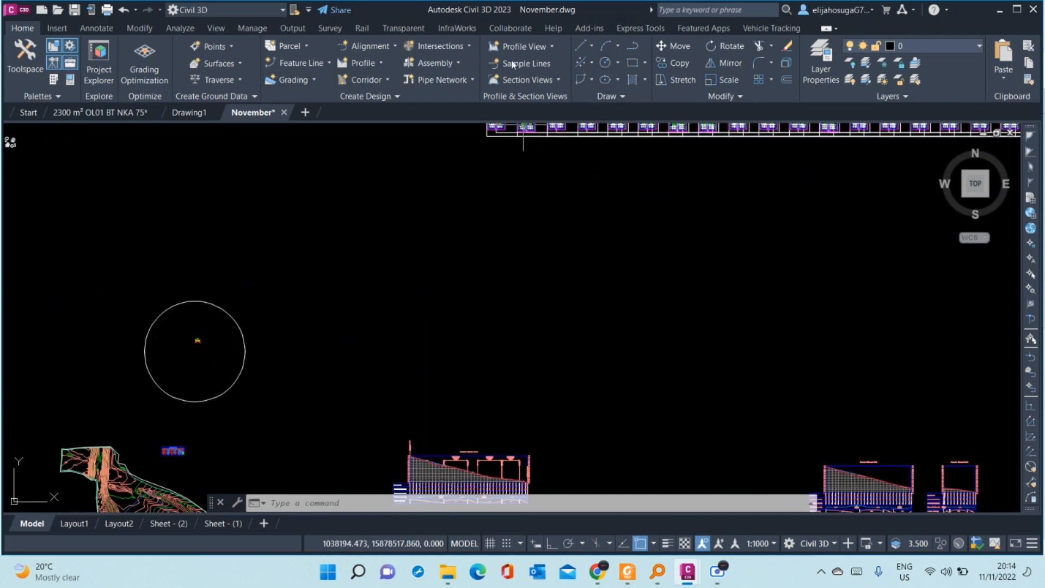
pyautogui.click(180, 28)
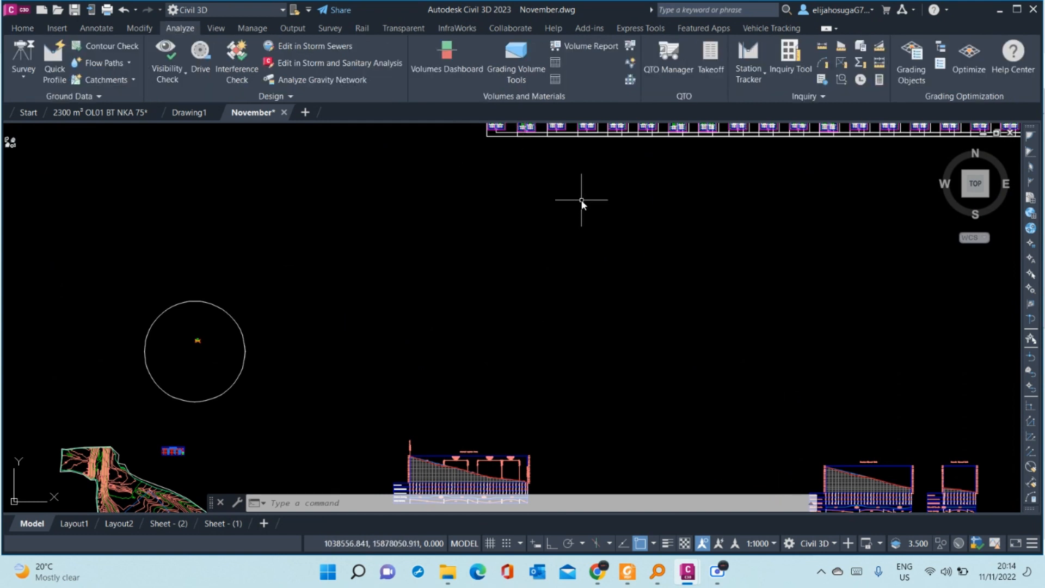
pyautogui.click(632, 43)
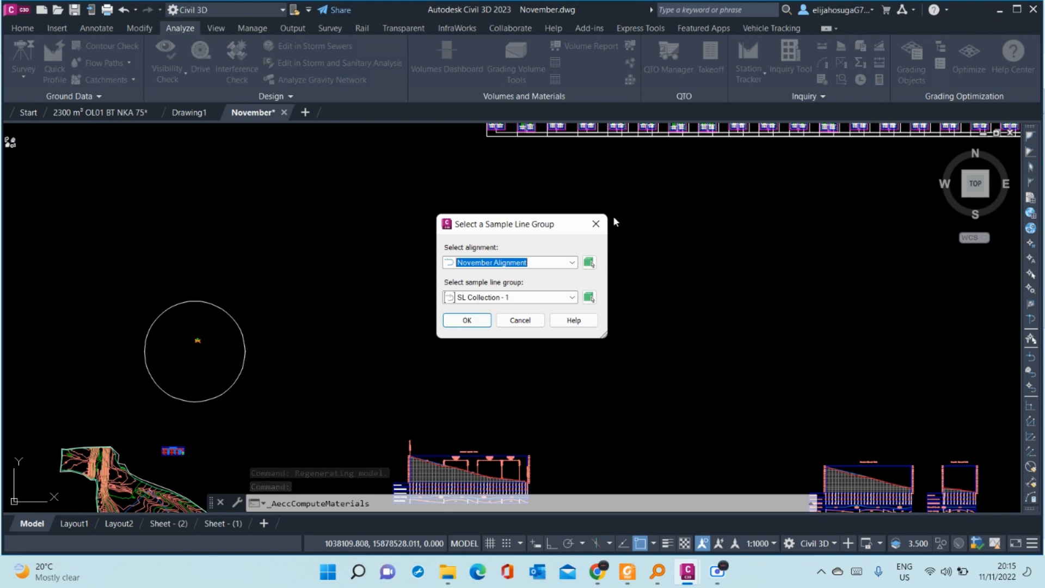
pyautogui.click(591, 231)
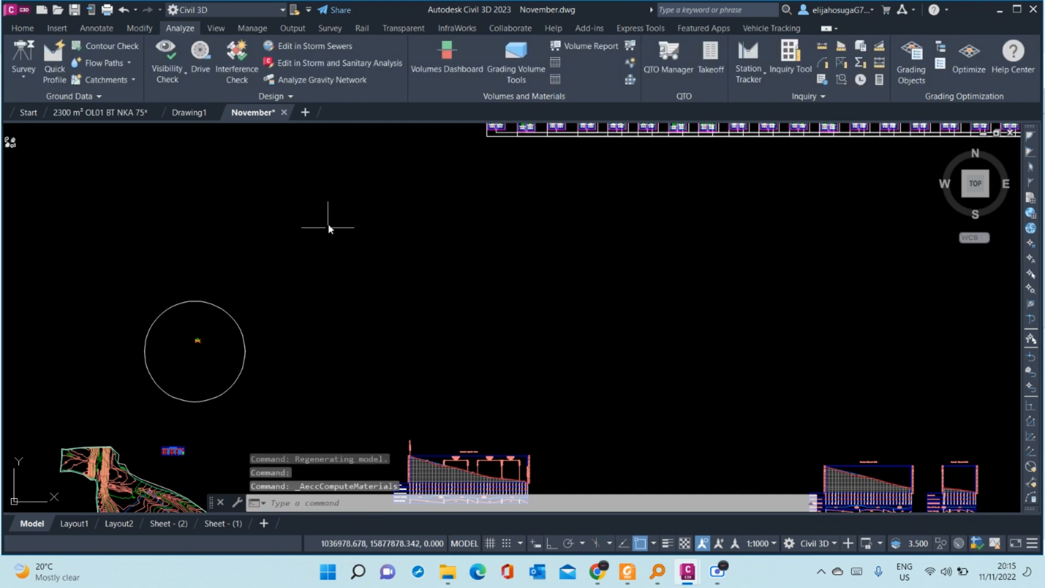
# - Select the Road A corridor in the plan near station 0+280 and open its corridor properties
pyautogui.scroll(-3, 392, 222)
pyautogui.scroll(2, 401, 287)
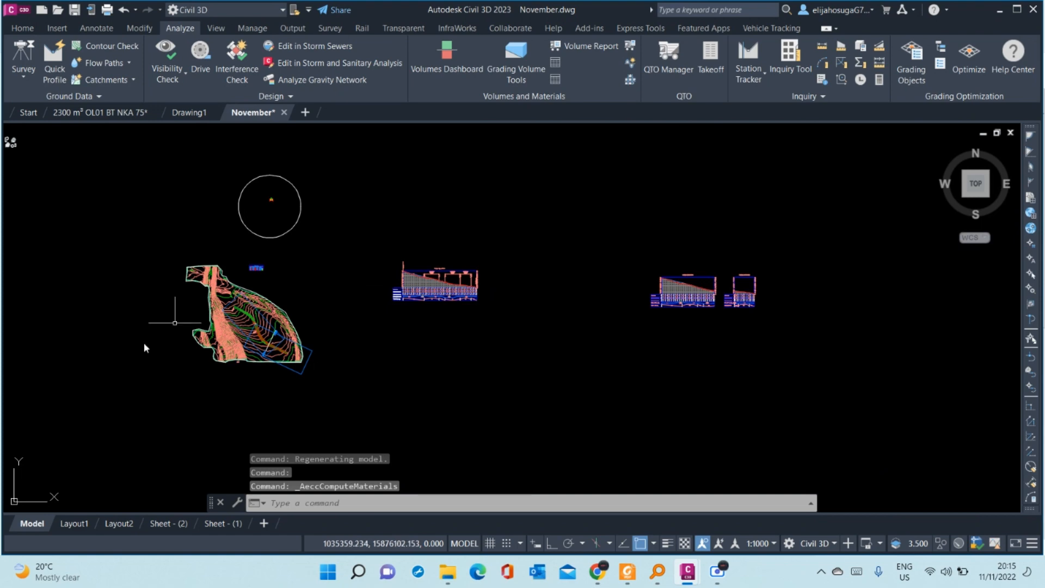
pyautogui.scroll(2, 168, 345)
pyautogui.scroll(5, 316, 234)
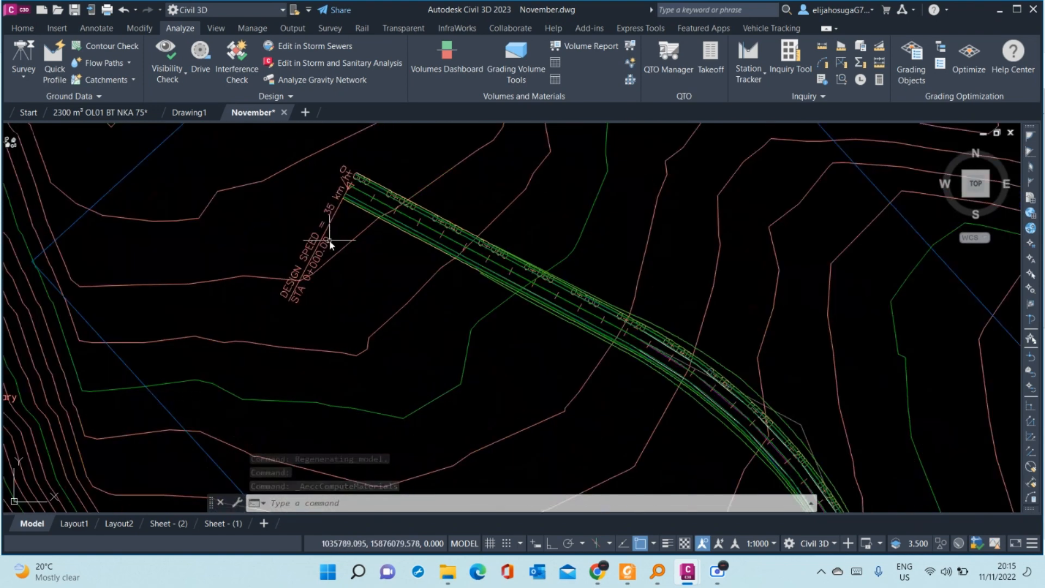
pyautogui.scroll(-8, 407, 256)
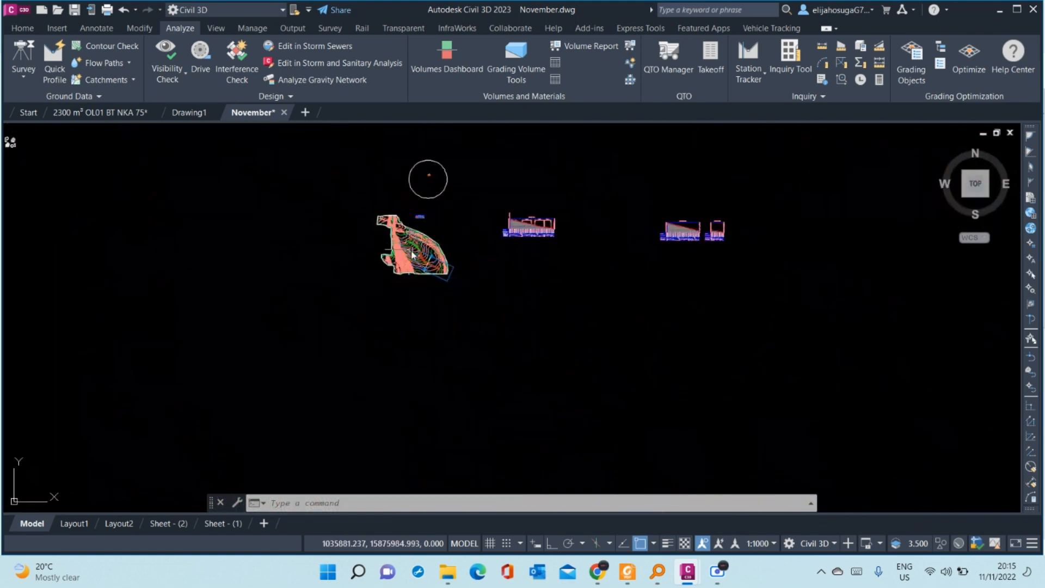
pyautogui.scroll(8, 289, 228)
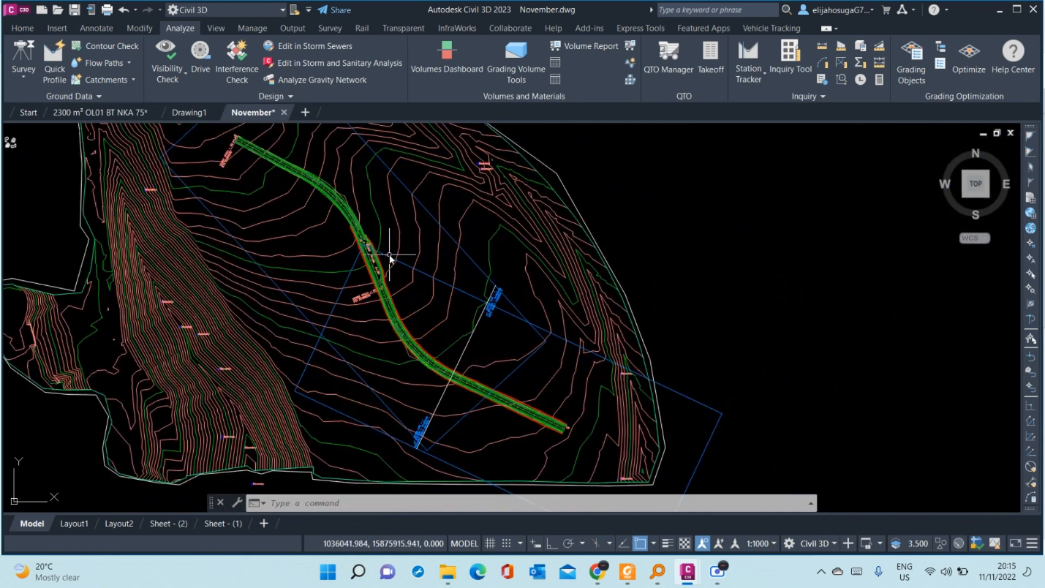
pyautogui.scroll(4, 275, 215)
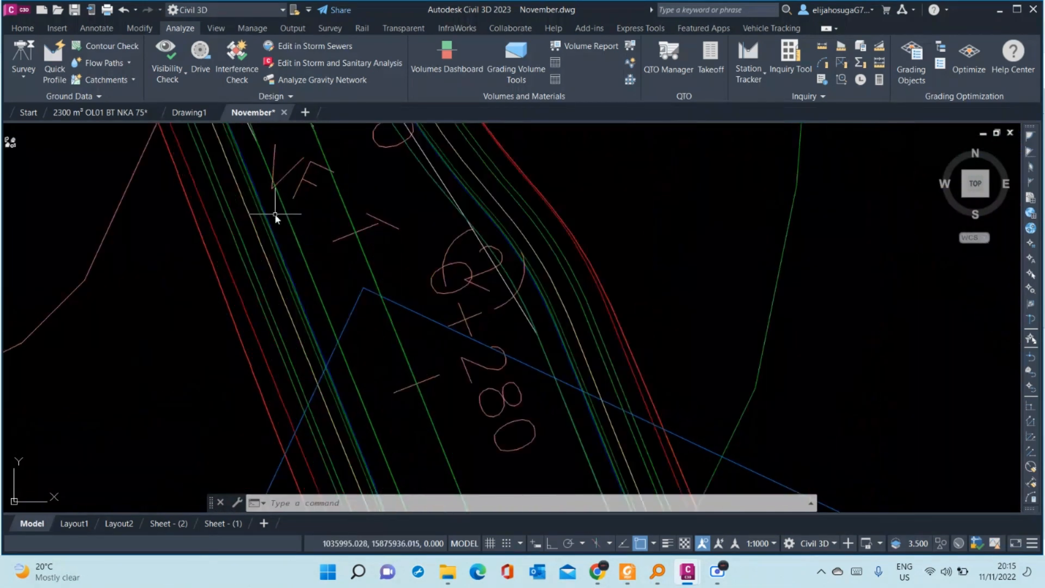
pyautogui.click(286, 218)
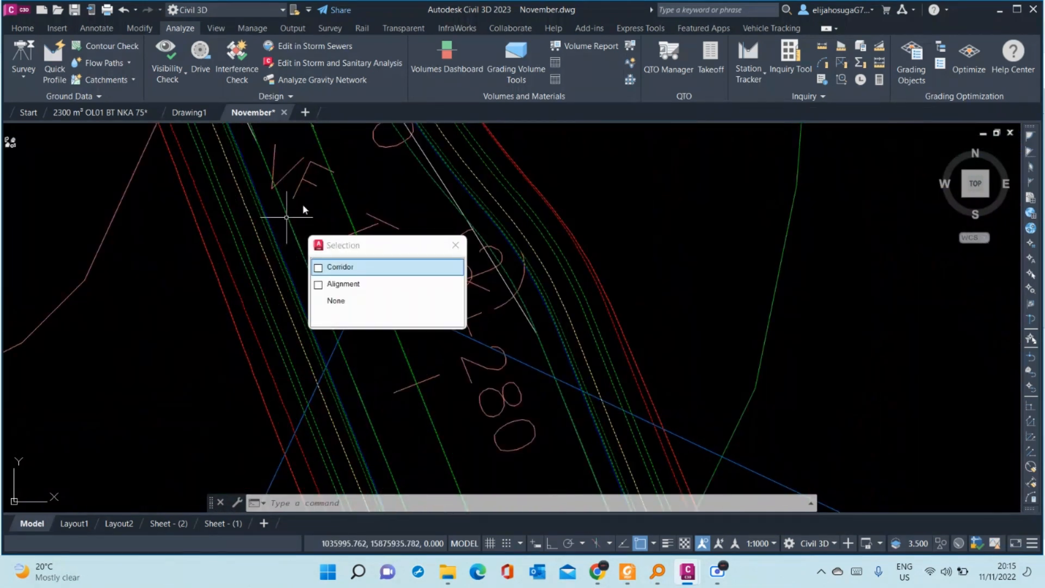
pyautogui.click(338, 266)
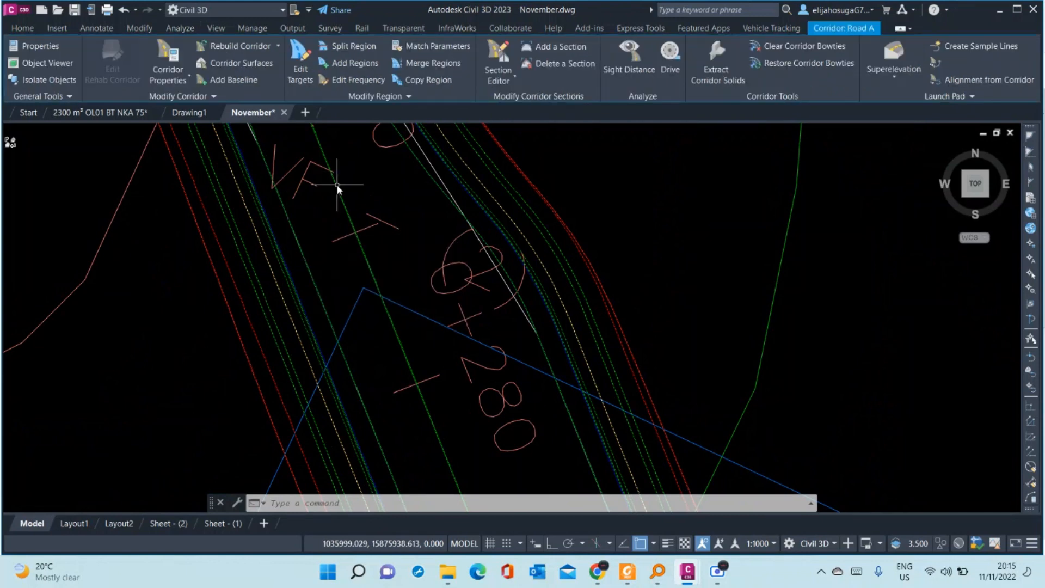
pyautogui.scroll(-5, 338, 188)
pyautogui.rightClick(374, 229)
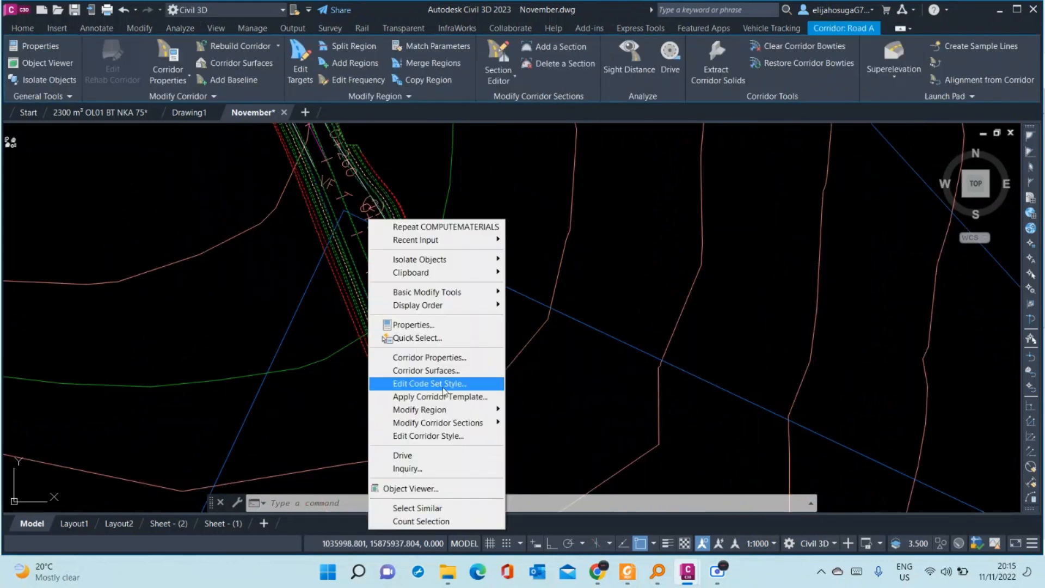
pyautogui.click(427, 357)
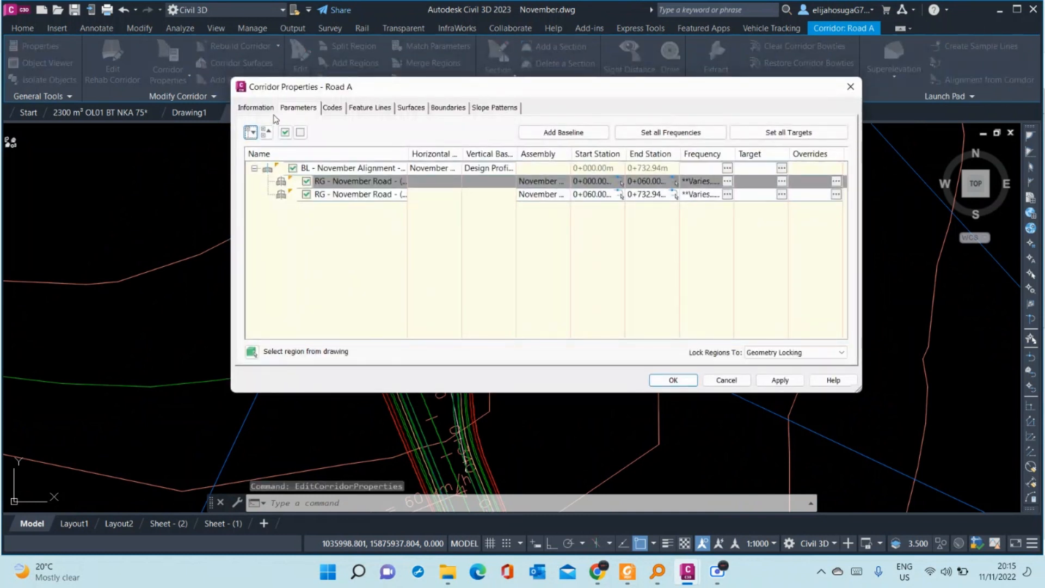
# - Create a new corridor surface for Road A and name it Datum
pyautogui.click(412, 109)
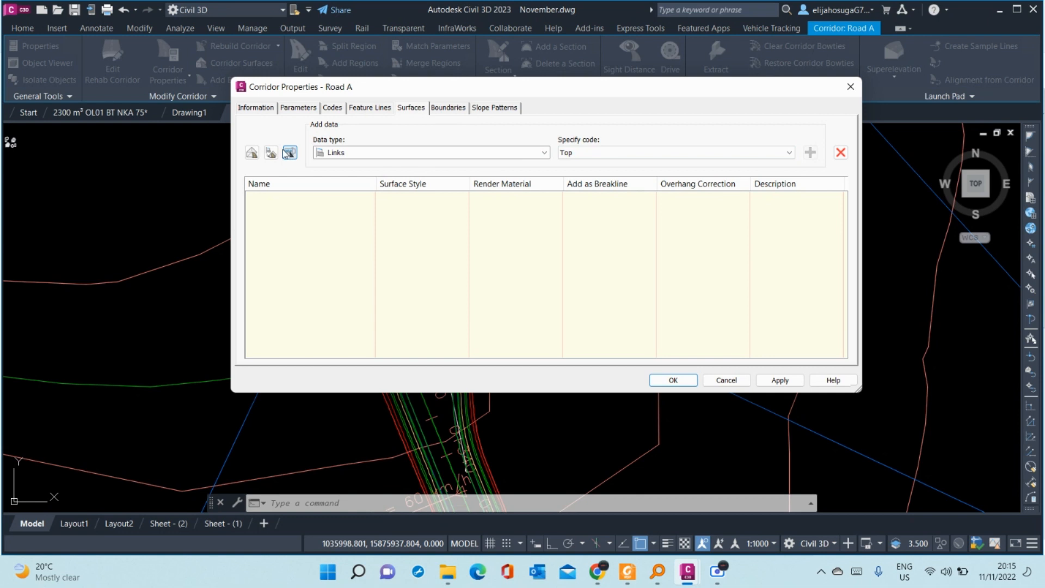
pyautogui.click(252, 153)
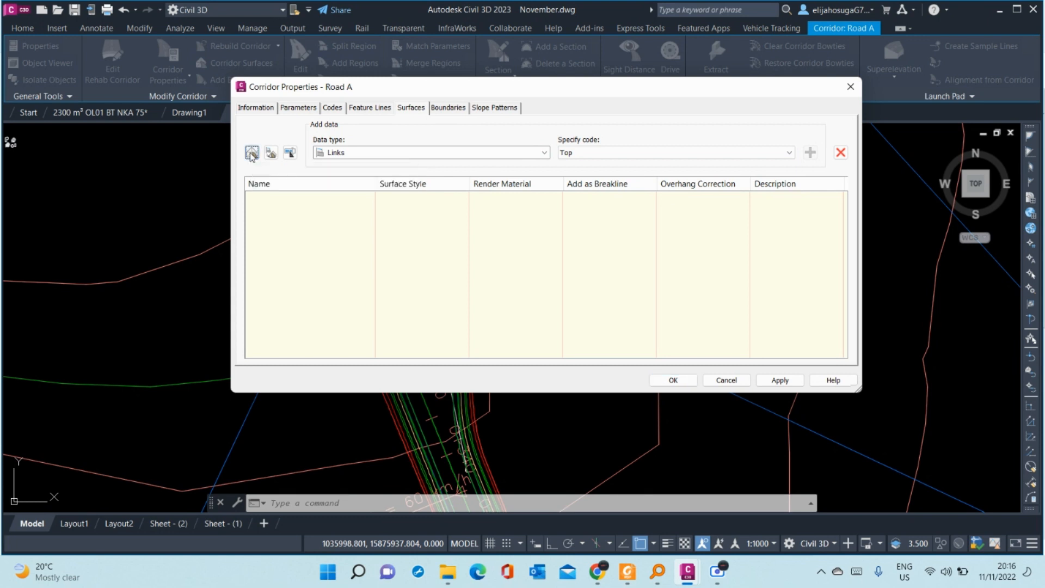
pyautogui.doubleClick(352, 202)
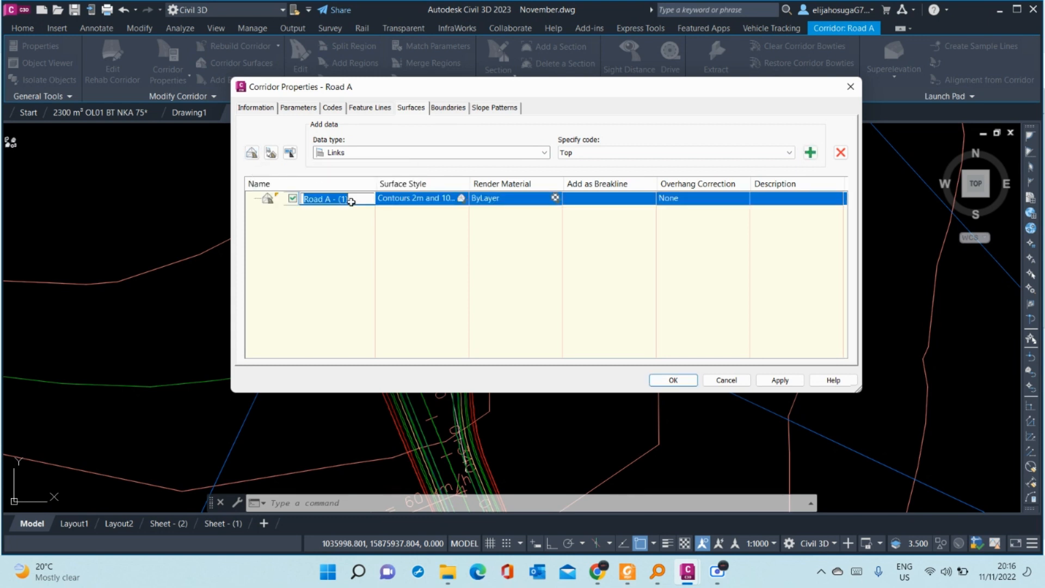
pyautogui.write('Datum')
pyautogui.press('Return')
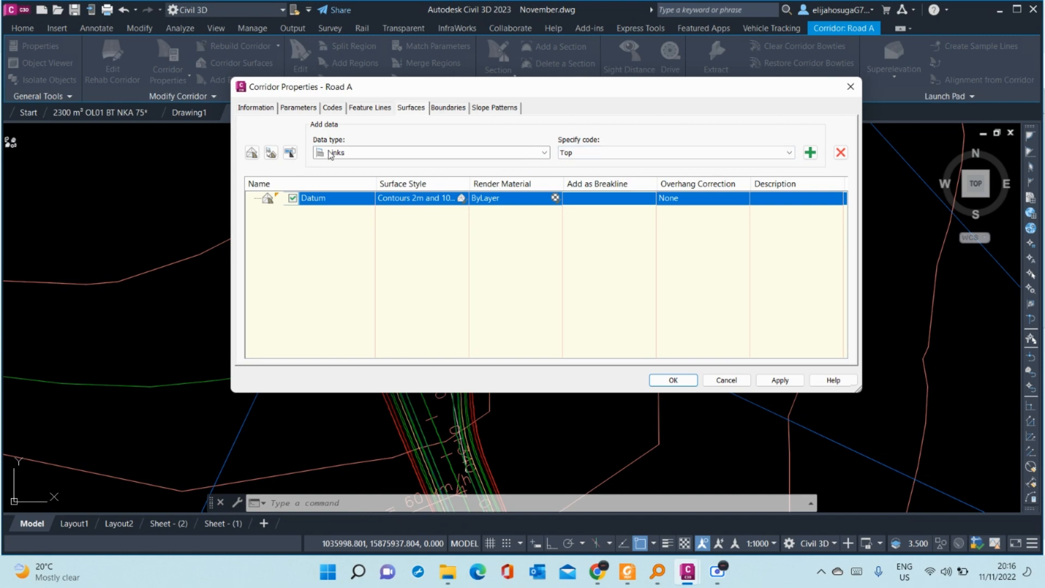
# - Add the Datum link code to the Datum surface as a breakline and apply the changes to rebuild the corridor
pyautogui.moveTo(576, 94); pyautogui.dragTo(590, 210)
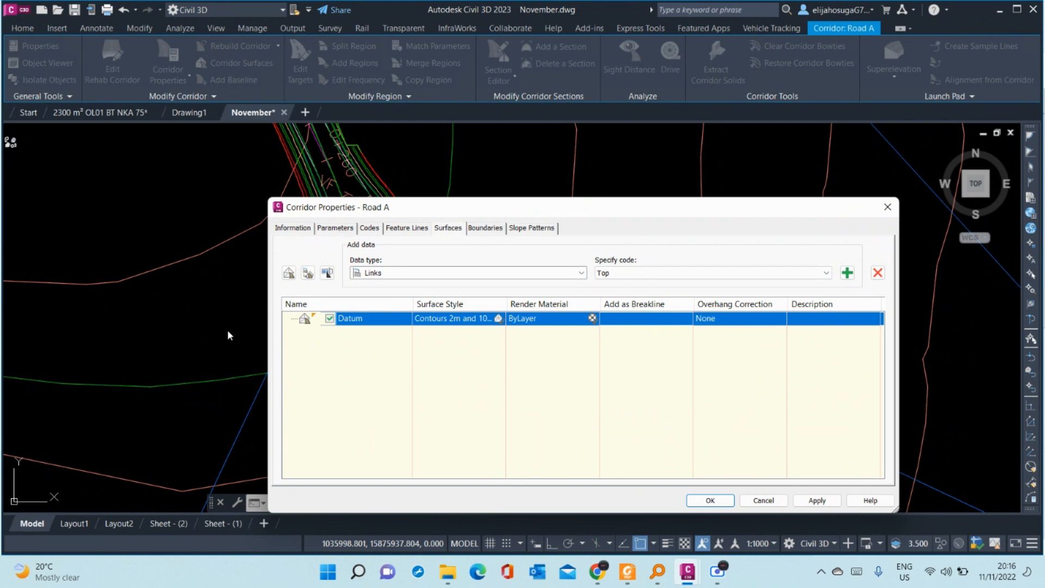
pyautogui.click(639, 275)
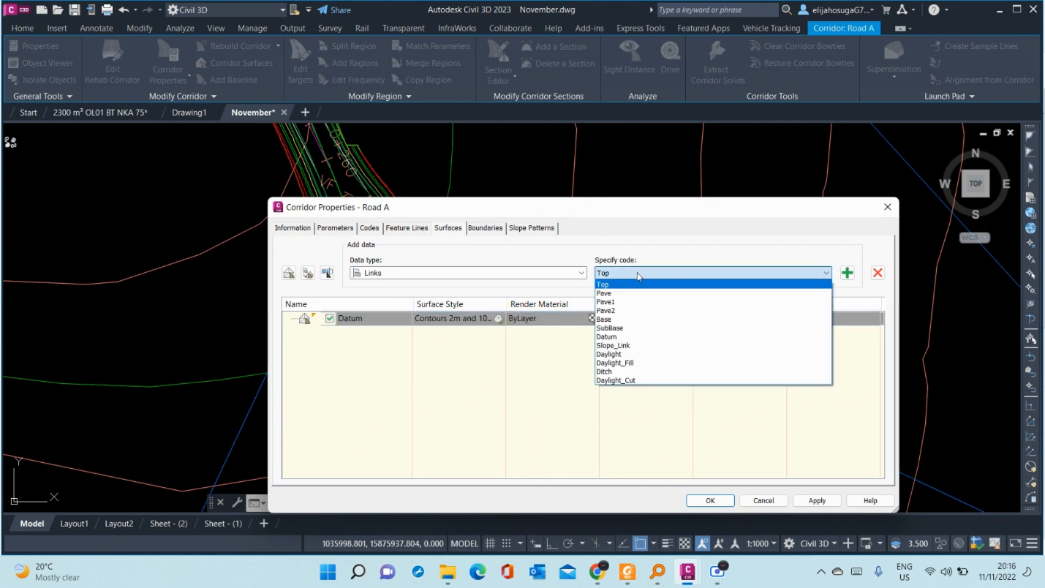
pyautogui.click(617, 338)
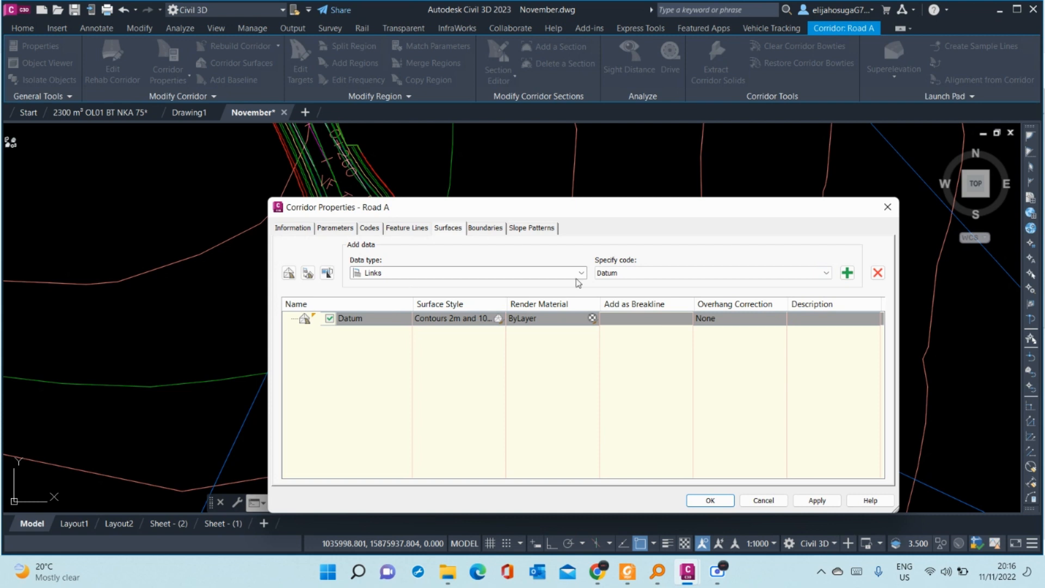
pyautogui.click(847, 273)
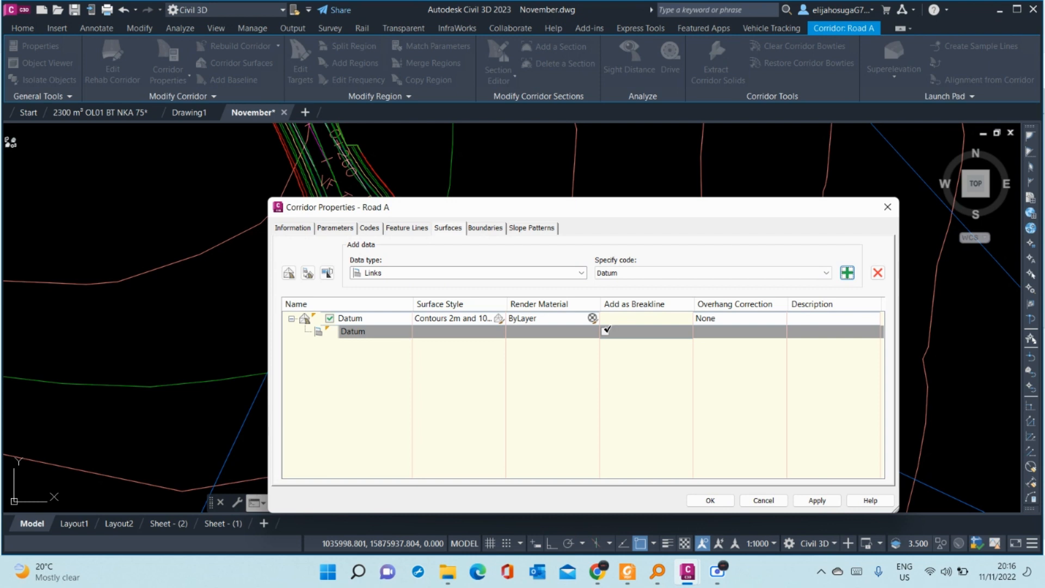
pyautogui.click(606, 330)
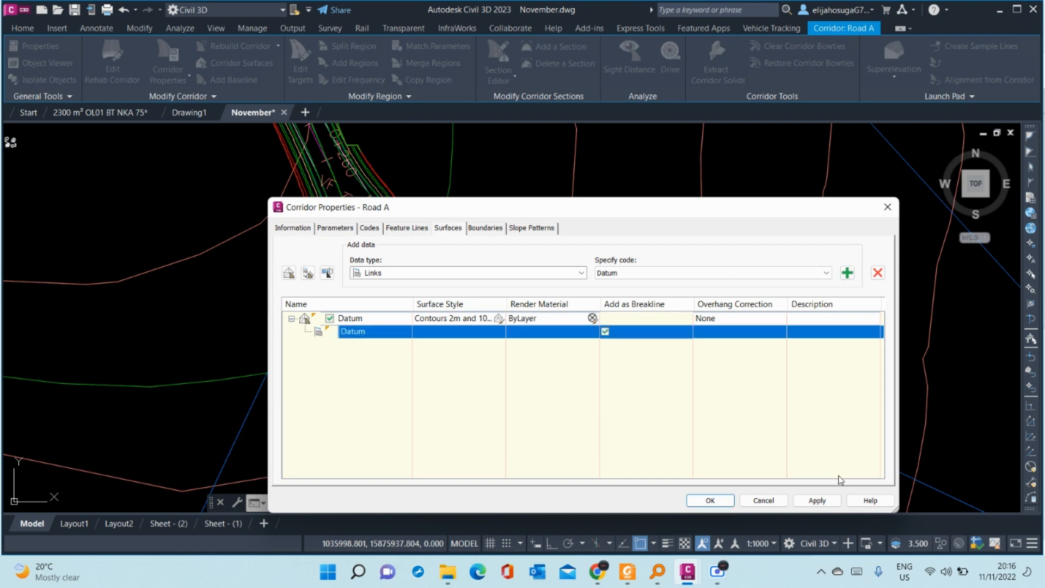
pyautogui.click(817, 501)
pyautogui.click(711, 500)
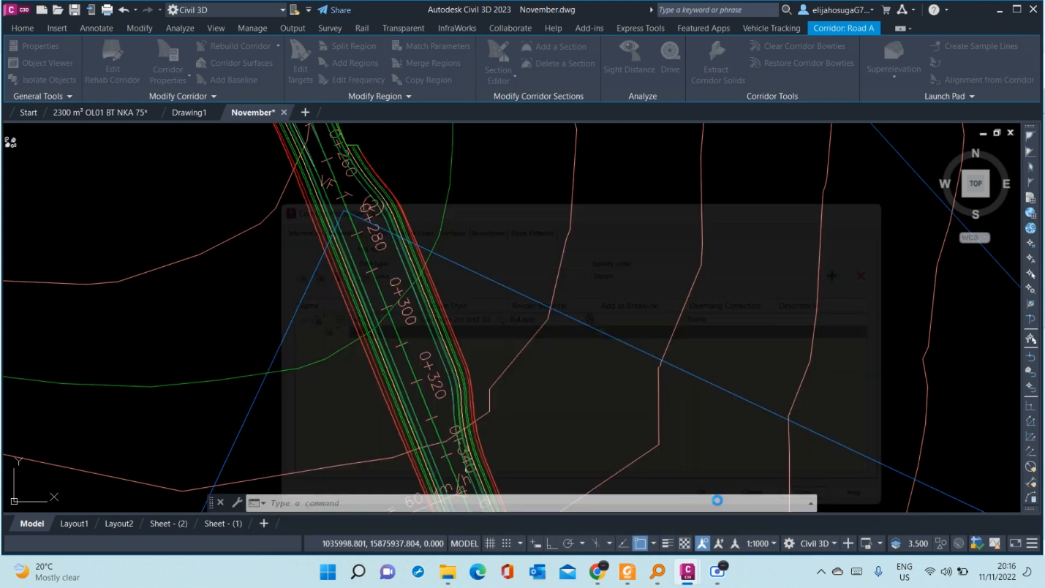
# - Select the Datum surface by its contour near station 0+350 and view it in the Object Viewer
pyautogui.scroll(-3, 474, 283)
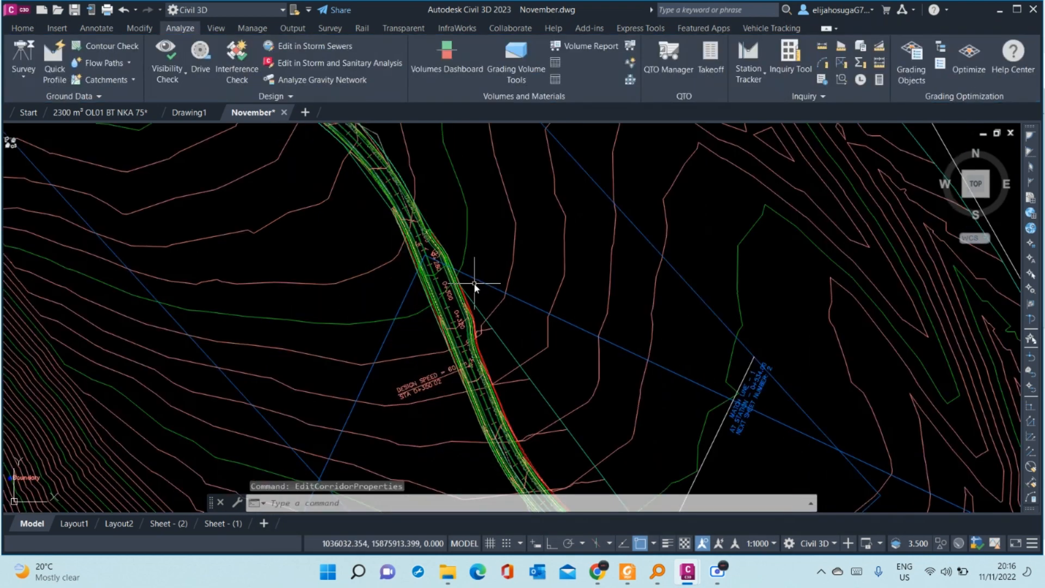
pyautogui.scroll(-5, 475, 284)
pyautogui.scroll(10, 476, 318)
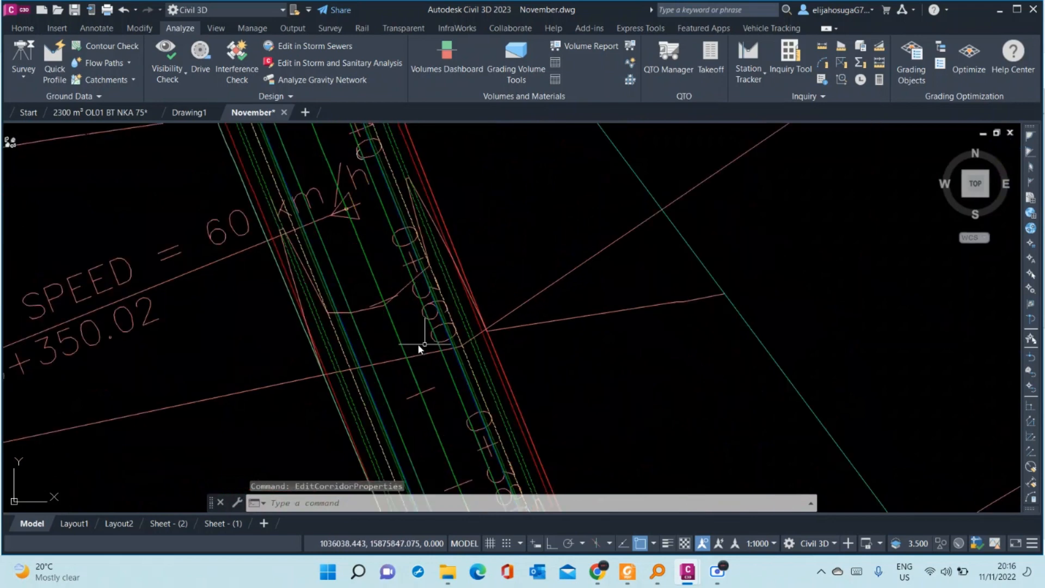
pyautogui.click(362, 312)
pyautogui.scroll(-4, 432, 264)
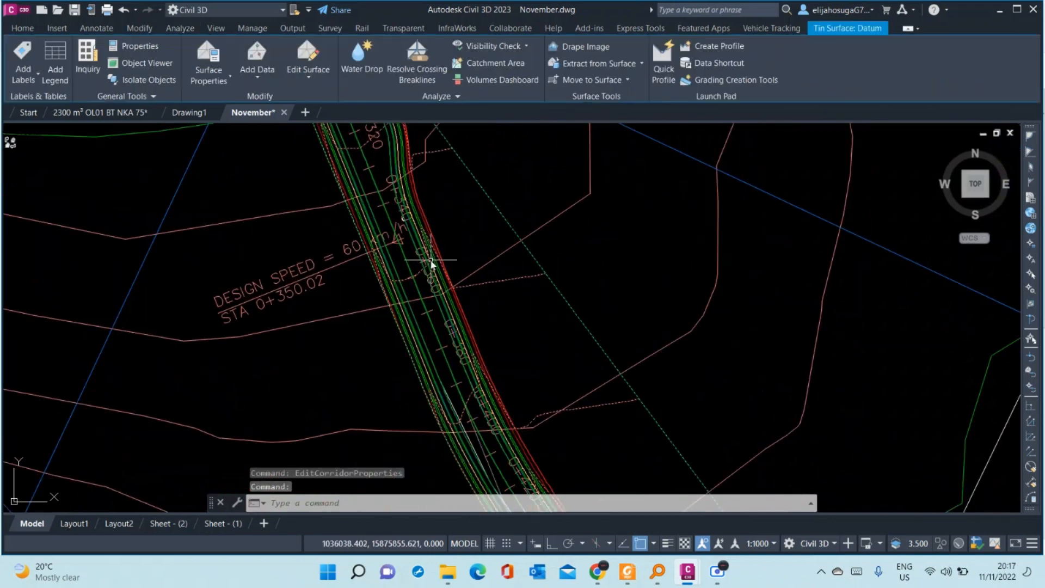
pyautogui.scroll(-5, 431, 264)
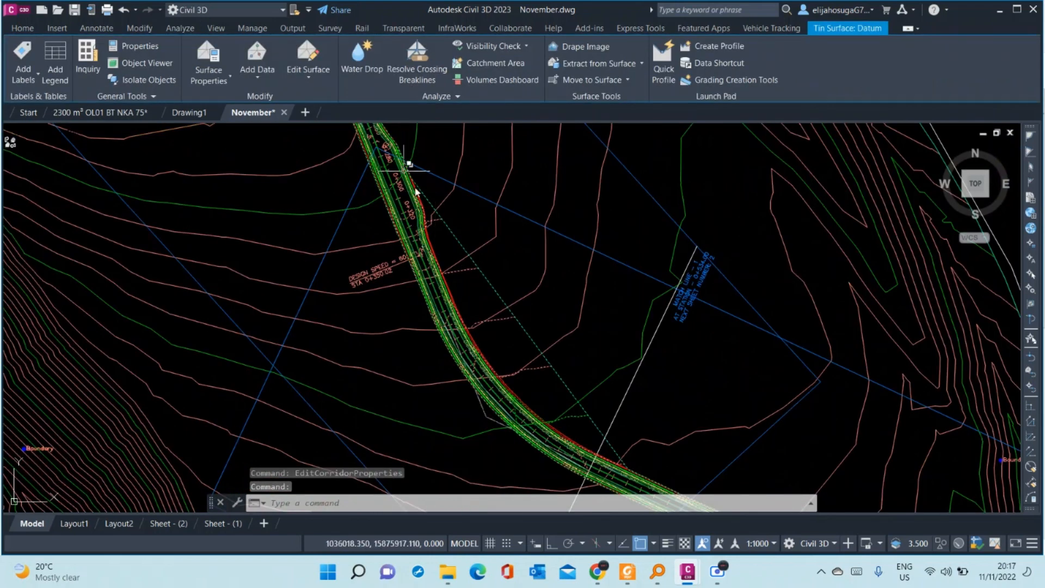
pyautogui.scroll(-6, 497, 326)
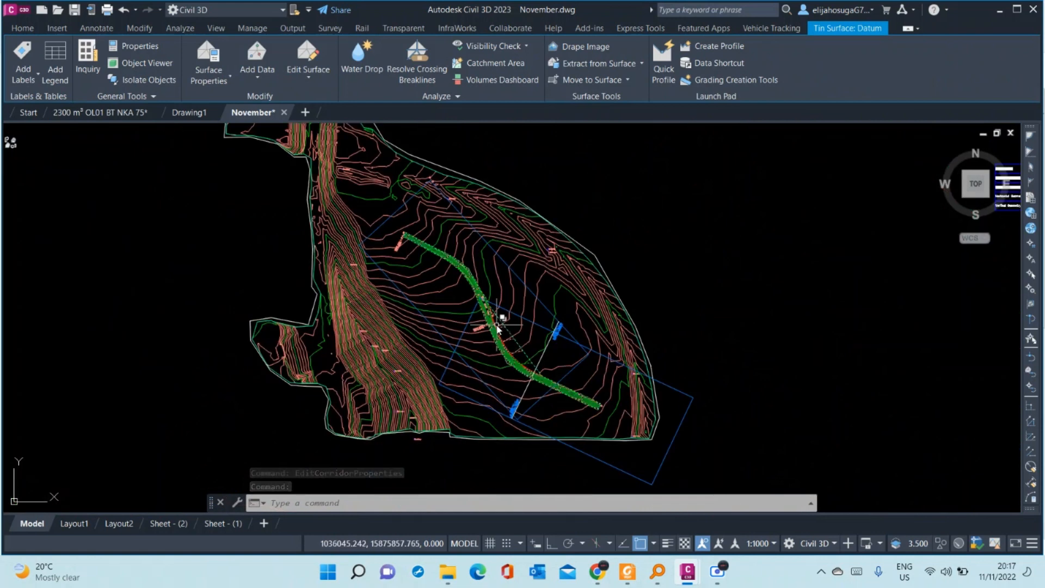
pyautogui.rightClick(497, 327)
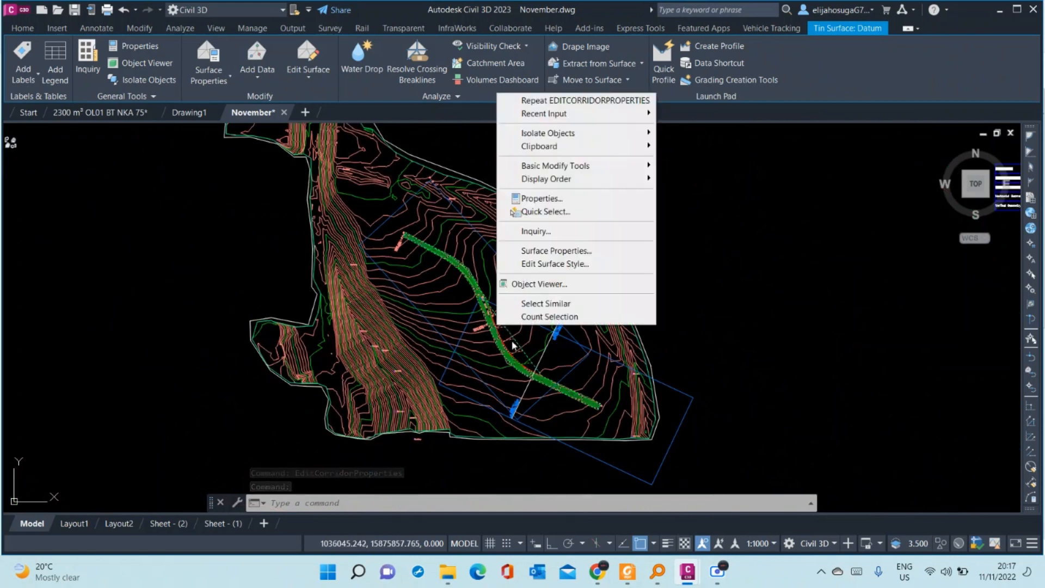
pyautogui.click(548, 284)
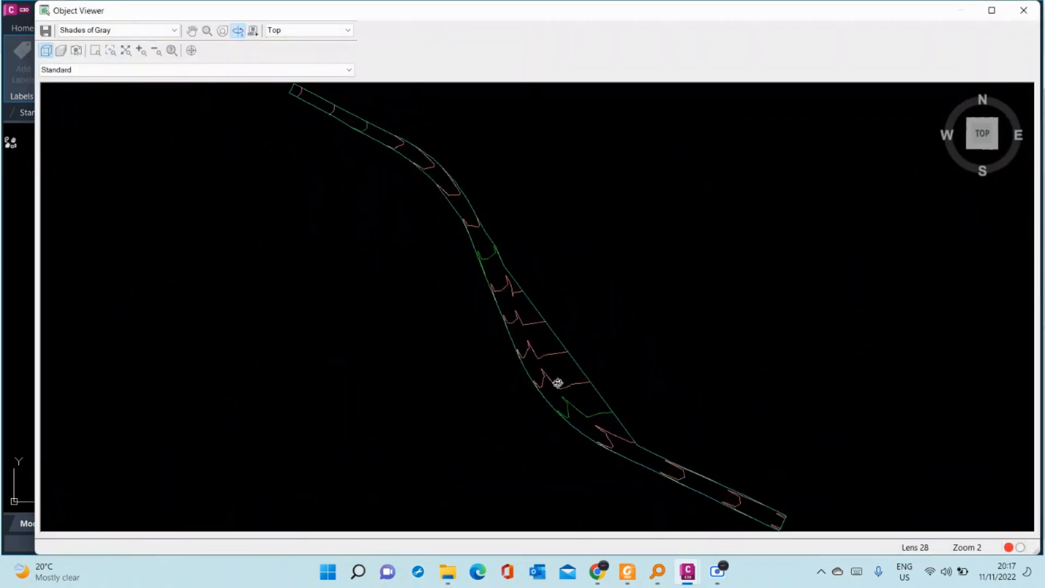
# - Examine the Datum surface in 3D in the Object Viewer, especially where it spans outside the corridor along the bend
pyautogui.moveTo(558, 383)
pyautogui.mouseDown()
pyautogui.moveTo(513, 199)
pyautogui.moveTo(511, 215)
pyautogui.mouseUp()
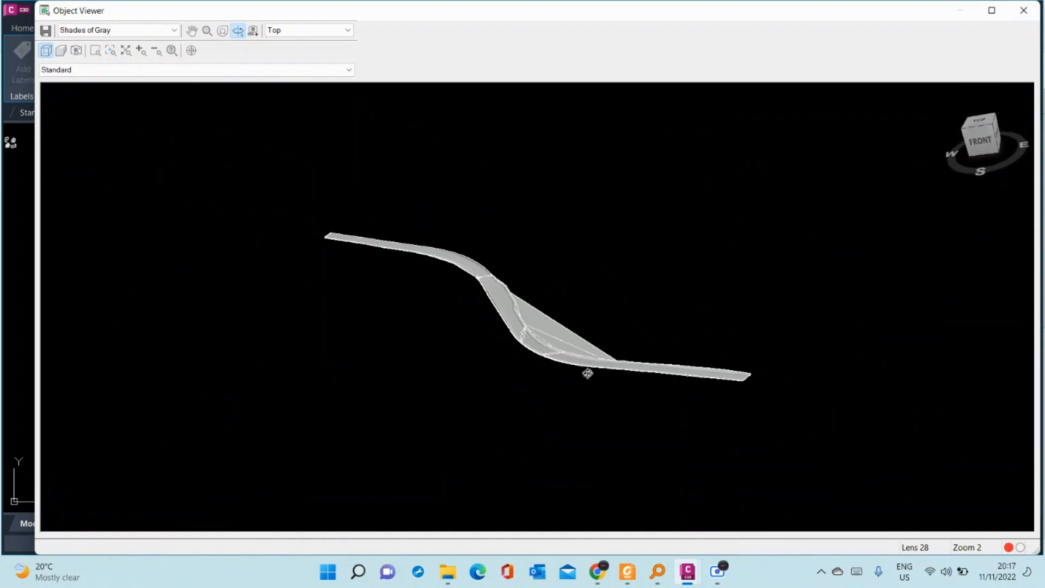
pyautogui.moveTo(585, 358)
pyautogui.mouseDown()
pyautogui.moveTo(489, 297)
pyautogui.moveTo(466, 332)
pyautogui.moveTo(567, 374)
pyautogui.moveTo(558, 389)
pyautogui.moveTo(513, 394)
pyautogui.moveTo(515, 373)
pyautogui.mouseUp()
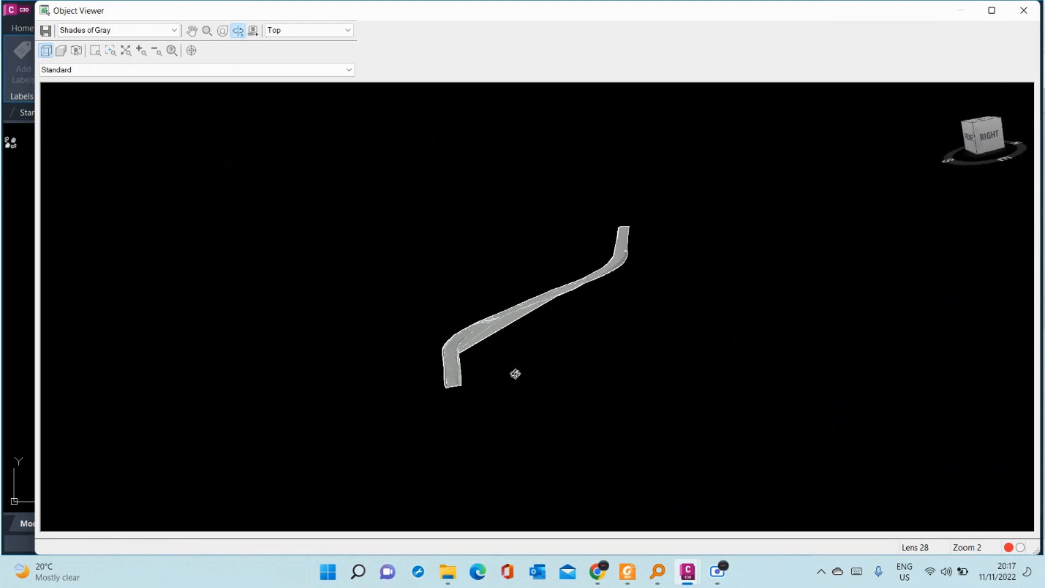
pyautogui.scroll(3, 445, 383)
pyautogui.moveTo(358, 404); pyautogui.dragTo(443, 398)
pyautogui.moveTo(536, 349); pyautogui.dragTo(545, 408)
pyautogui.scroll(3, 502, 168)
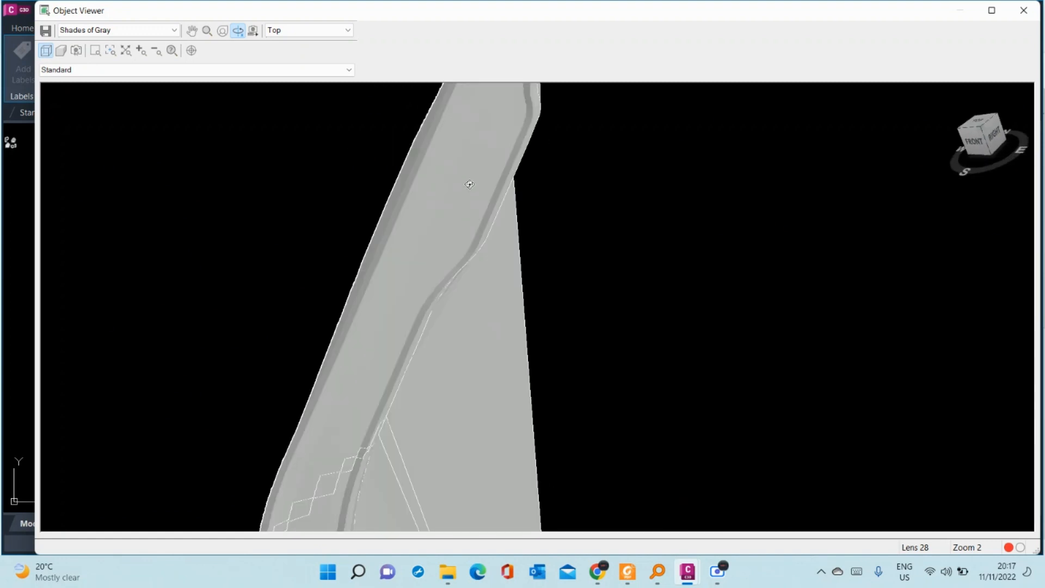
pyautogui.scroll(-3, 470, 191)
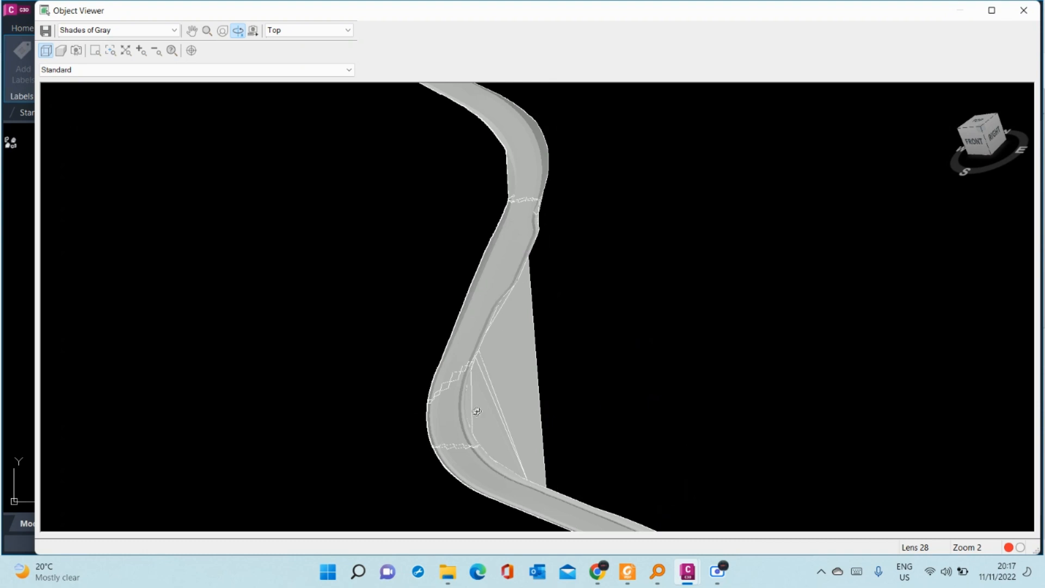
pyautogui.scroll(-4, 533, 263)
pyautogui.scroll(5, 518, 249)
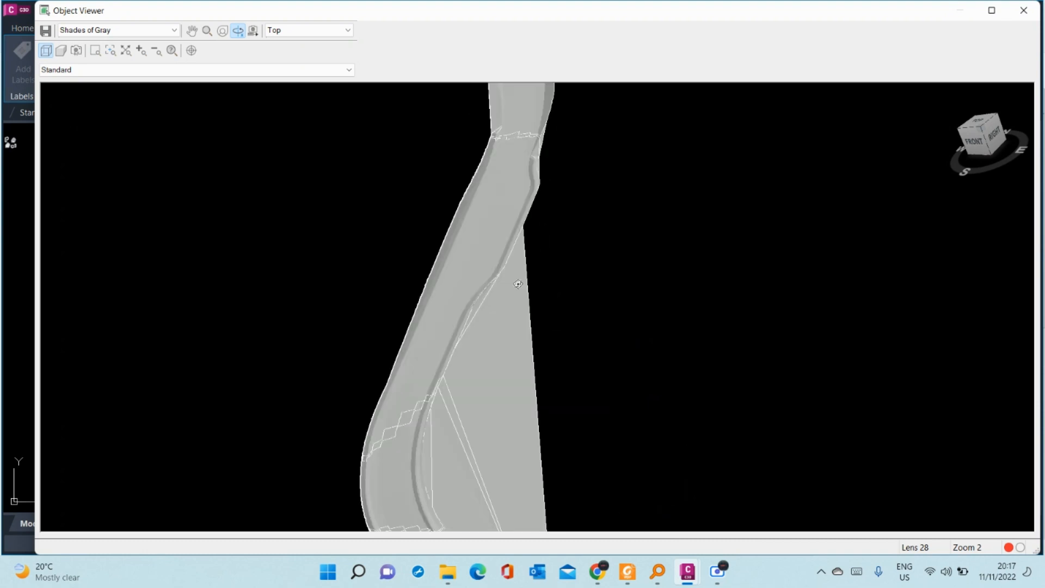
pyautogui.scroll(-1, 535, 254)
pyautogui.scroll(-3, 535, 254)
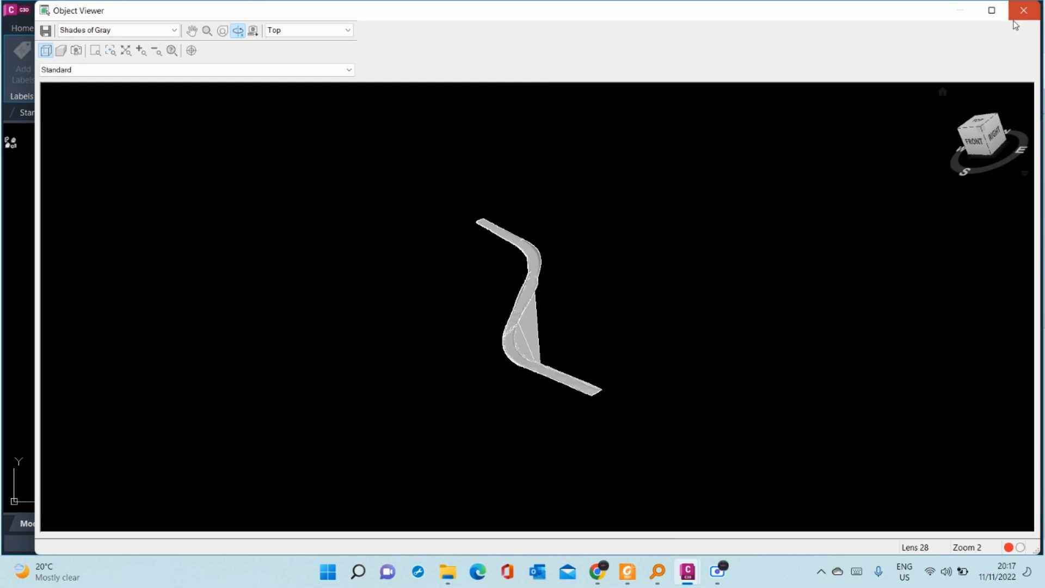
pyautogui.click(1024, 10)
# - In the Road A corridor properties, add the corridor extents as outer boundary to the Datum surface and apply the change
pyautogui.scroll(8, 479, 334)
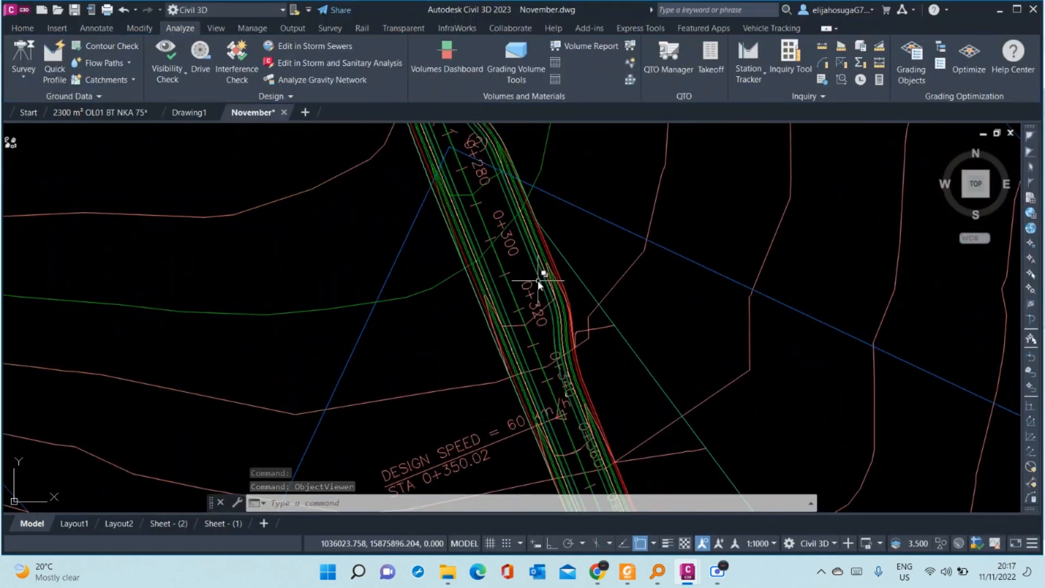
pyautogui.click(537, 280)
pyautogui.click(585, 331)
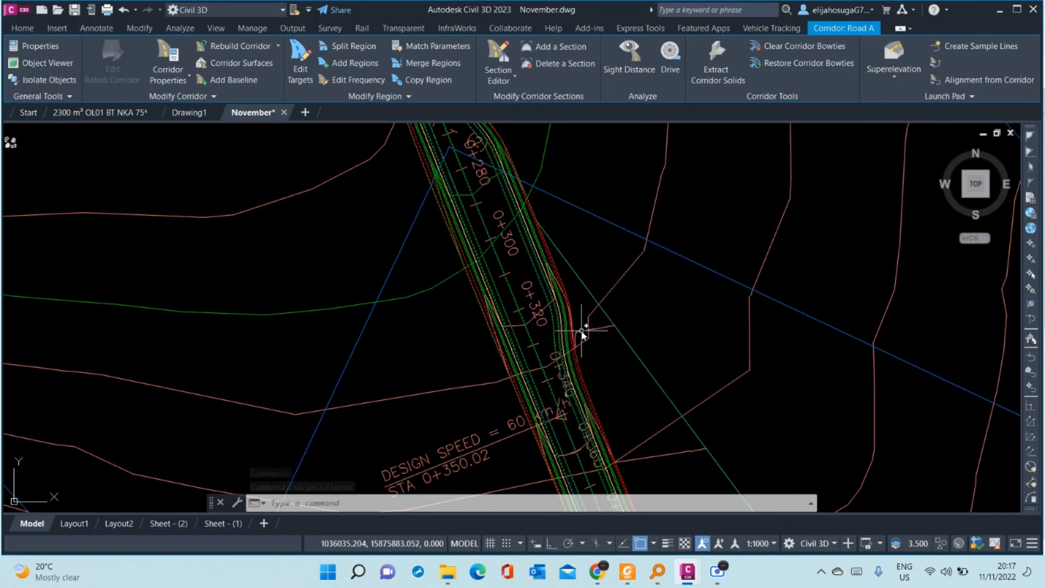
pyautogui.rightClick(522, 298)
pyautogui.click(585, 383)
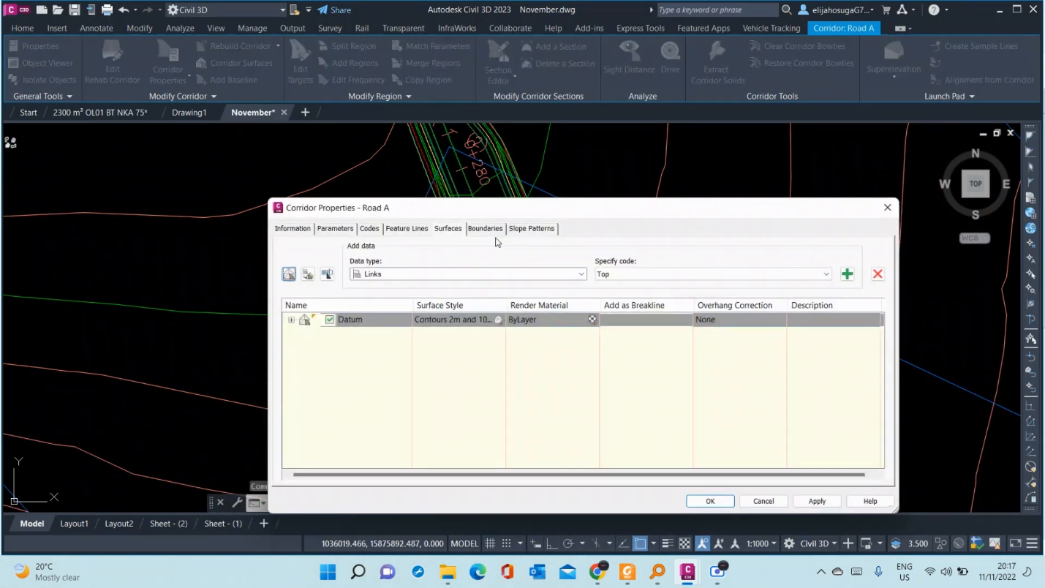
pyautogui.click(497, 236)
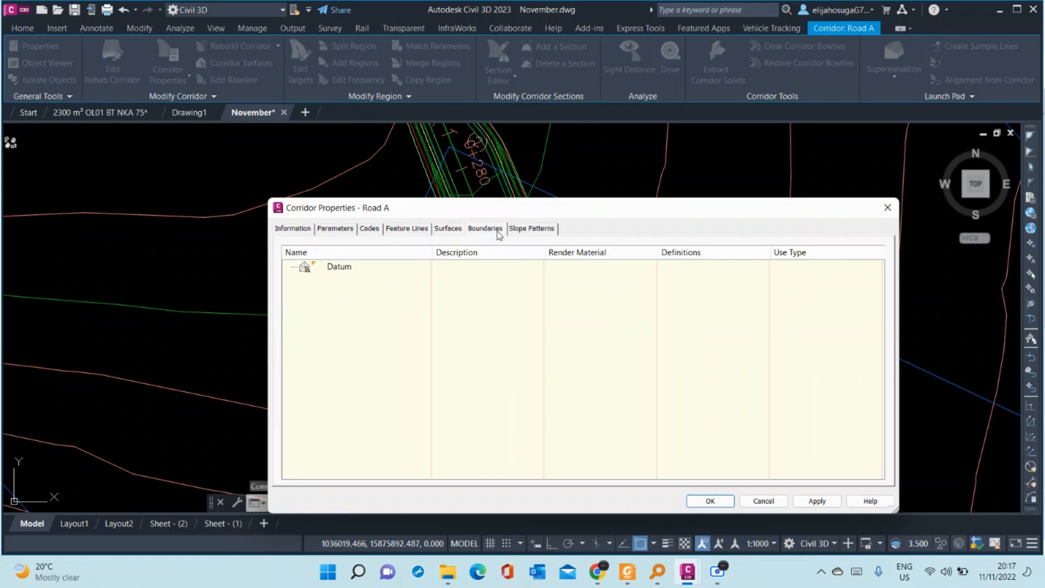
pyautogui.rightClick(334, 265)
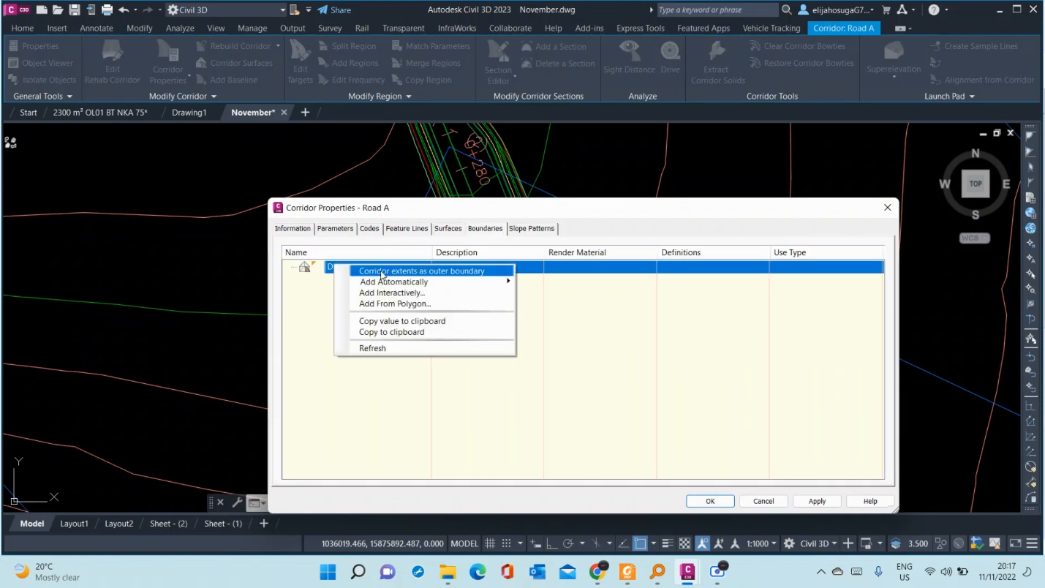
pyautogui.click(415, 272)
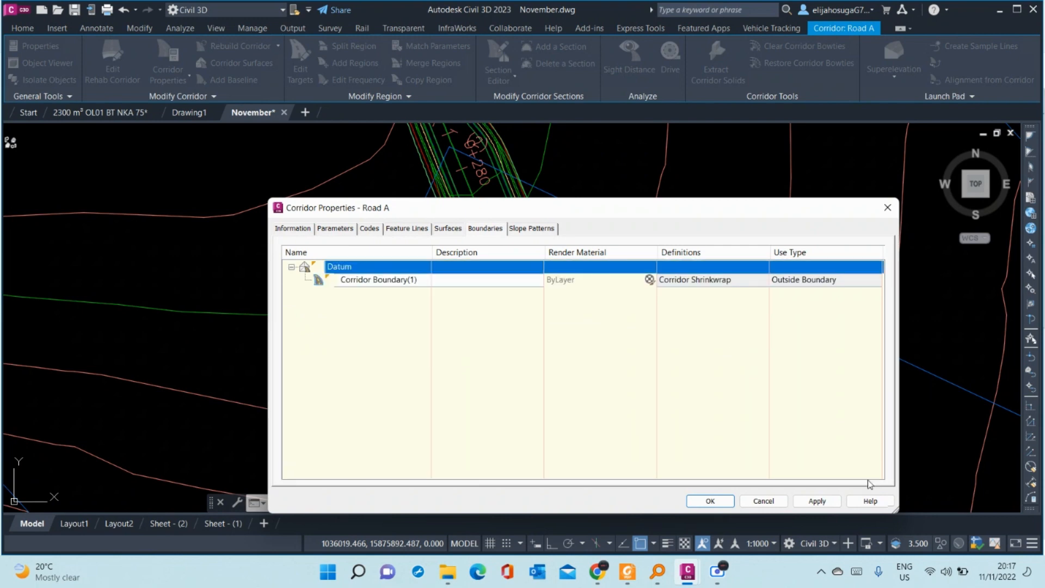
pyautogui.click(817, 501)
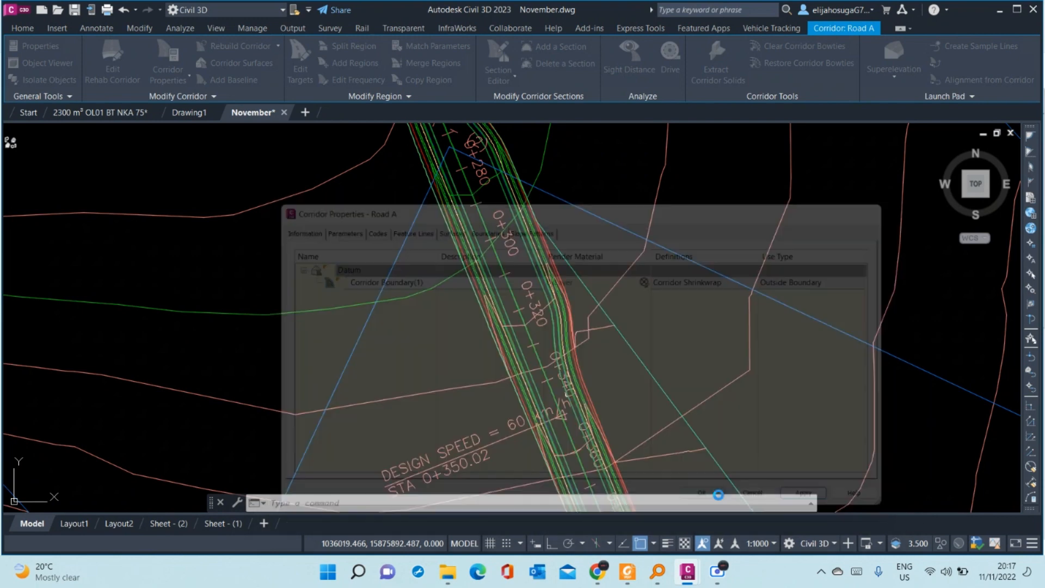
pyautogui.click(718, 502)
pyautogui.scroll(-6, 572, 252)
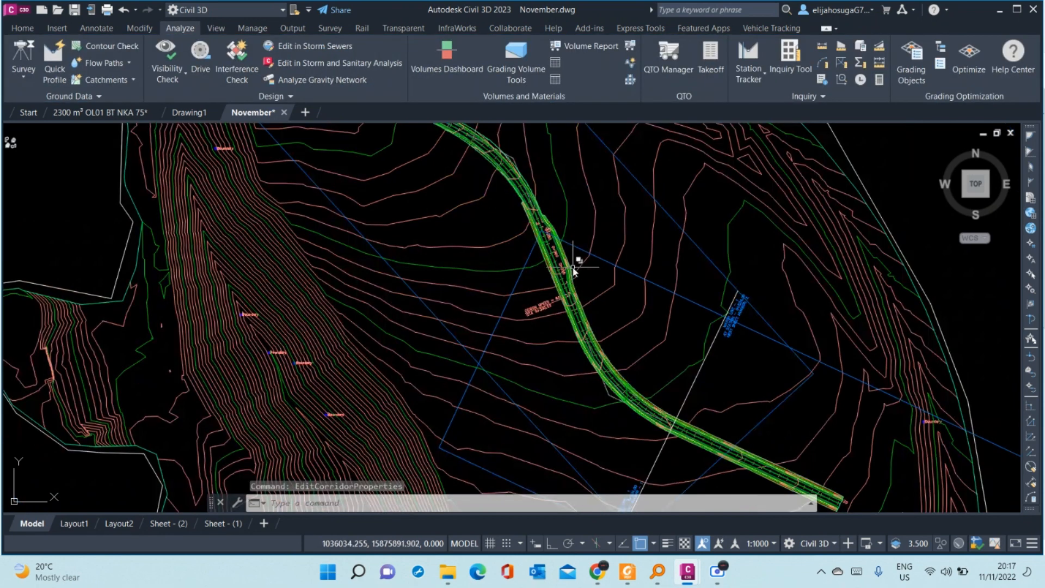
pyautogui.scroll(3, 614, 385)
pyautogui.scroll(5, 626, 321)
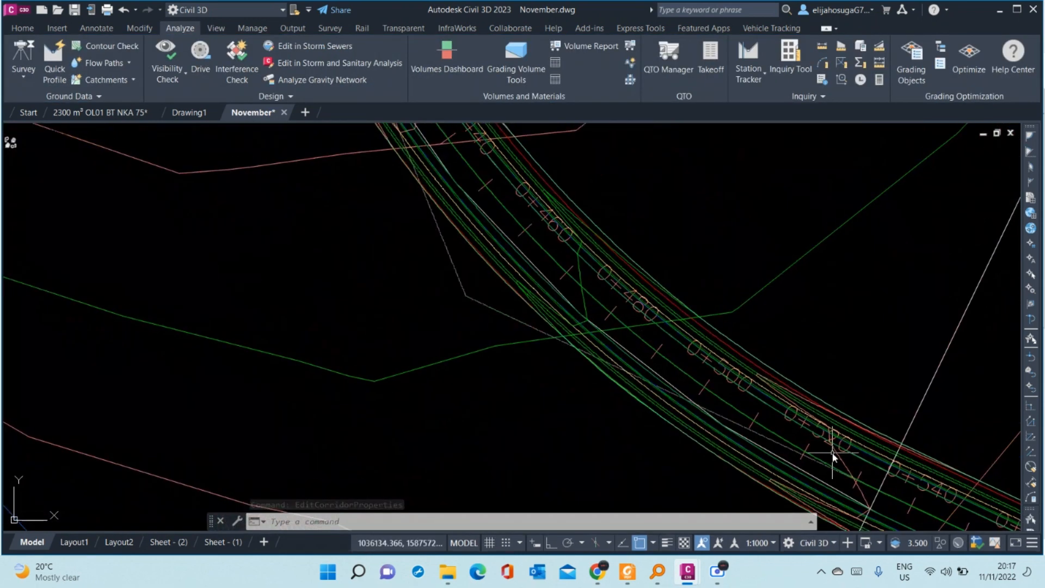
pyautogui.click(840, 458)
pyautogui.scroll(-8, 656, 340)
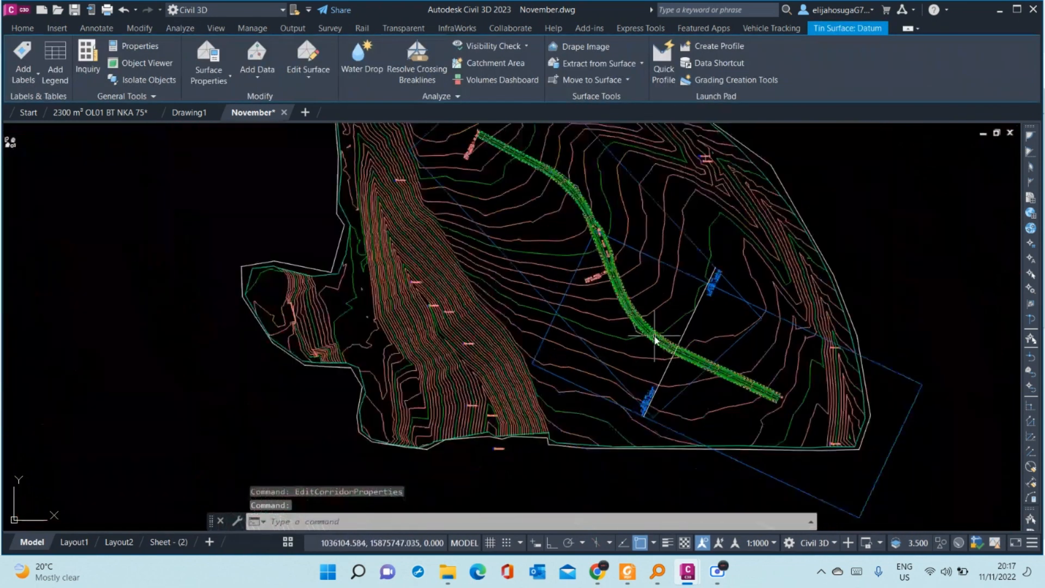
pyautogui.rightClick(655, 341)
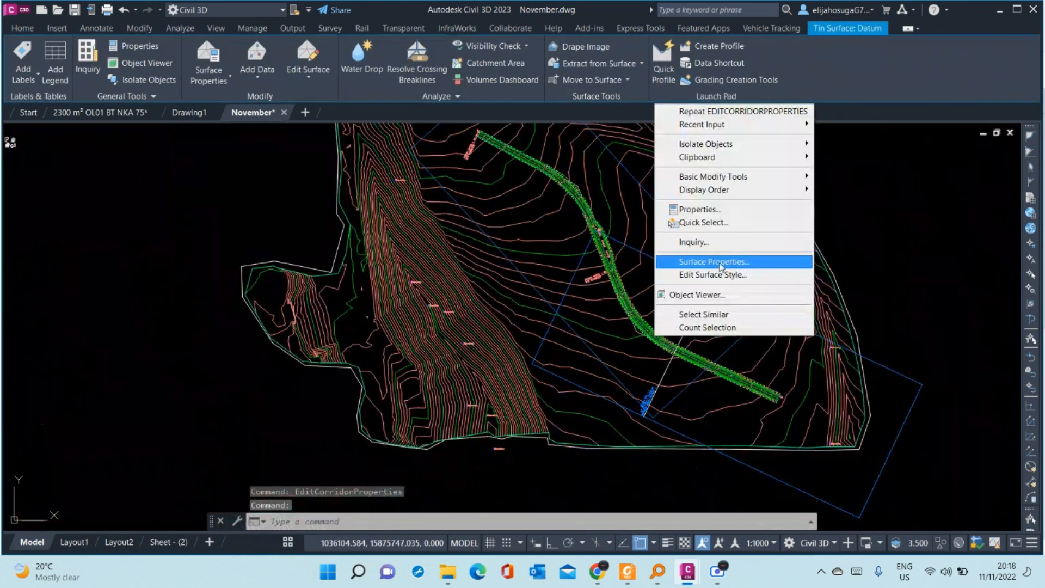
pyautogui.click(720, 262)
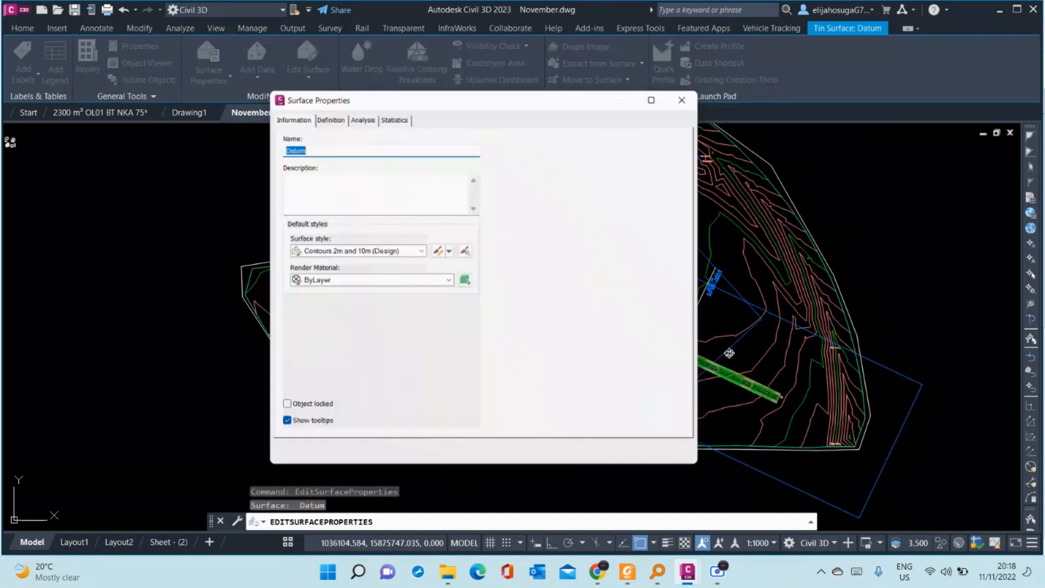
pyautogui.click(694, 94)
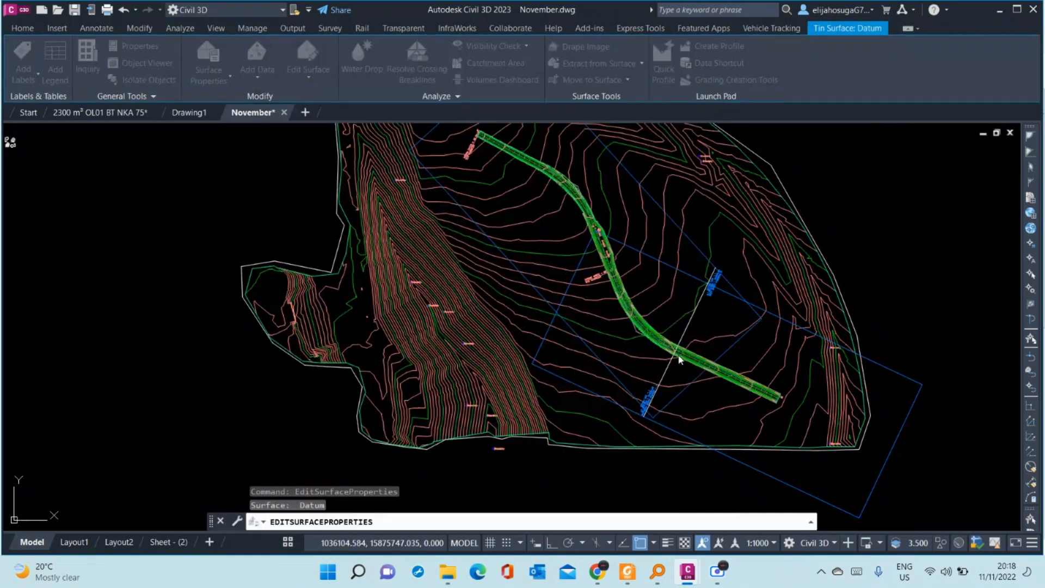
# - Select the Datum surface by its contour near station 0+430 and show it in the Object Viewer
pyautogui.scroll(4, 639, 319)
pyautogui.scroll(4, 553, 289)
pyautogui.scroll(4, 583, 261)
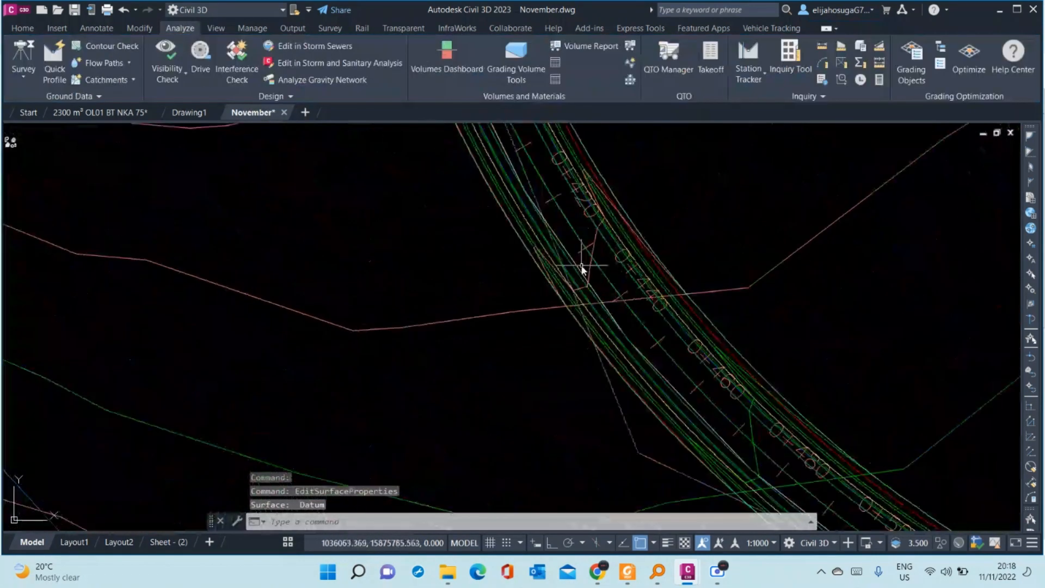
pyautogui.click(592, 266)
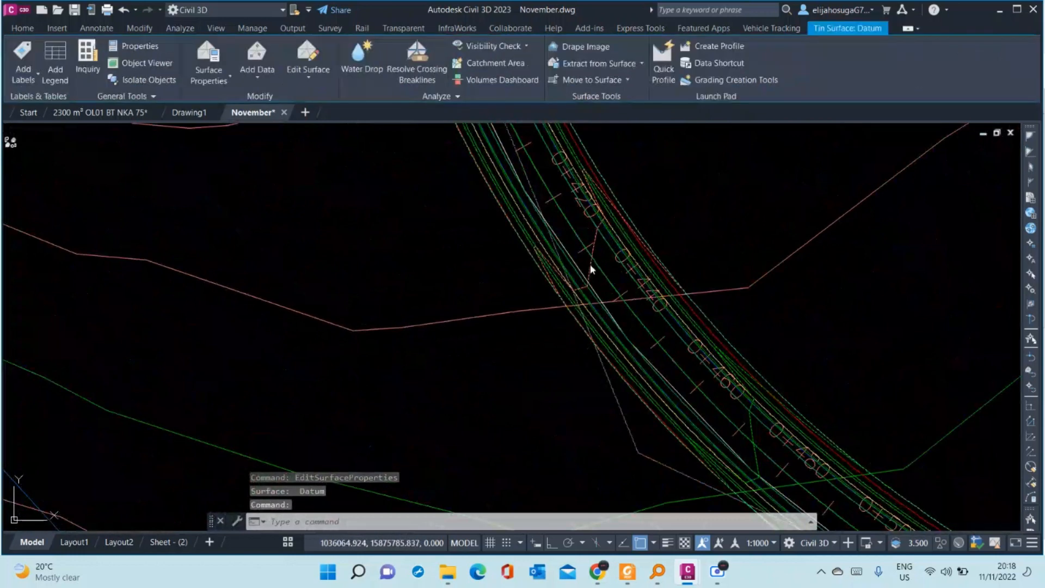
pyautogui.rightClick(591, 265)
pyautogui.click(647, 455)
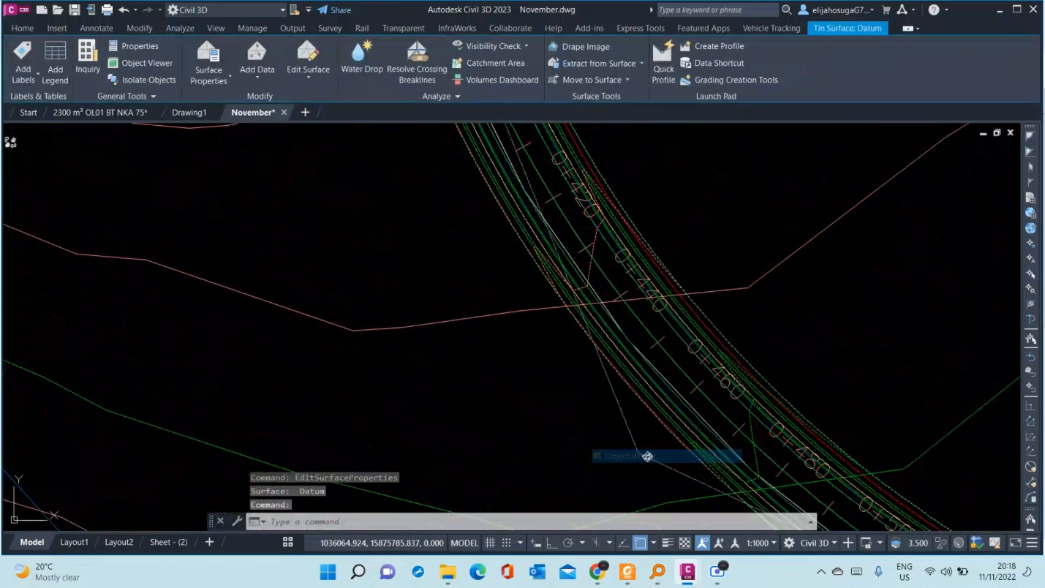
# - Inspect the edges of the bounded Datum surface in 3D along the whole road and close the Object Viewer
pyautogui.moveTo(623, 453)
pyautogui.mouseDown()
pyautogui.moveTo(572, 385)
pyautogui.moveTo(544, 294)
pyautogui.mouseUp()
pyautogui.moveTo(661, 334); pyautogui.dragTo(552, 426)
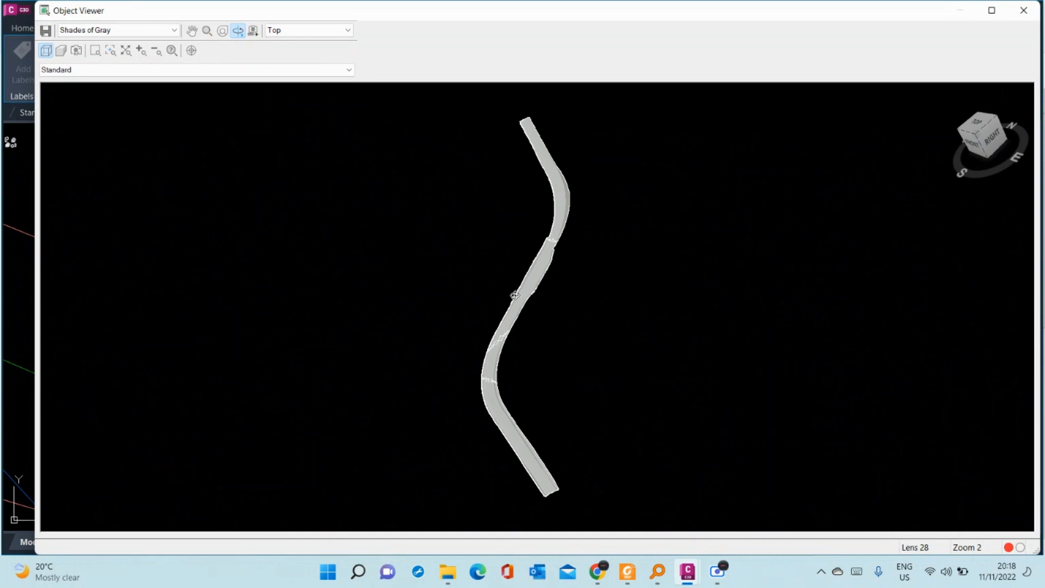
pyautogui.moveTo(514, 297); pyautogui.dragTo(583, 397)
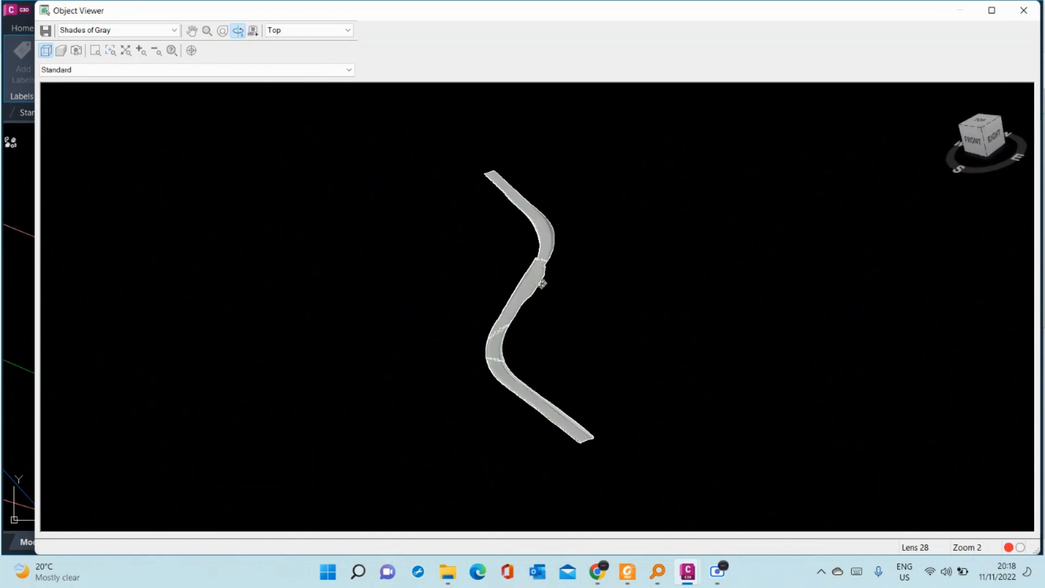
pyautogui.scroll(3, 539, 290)
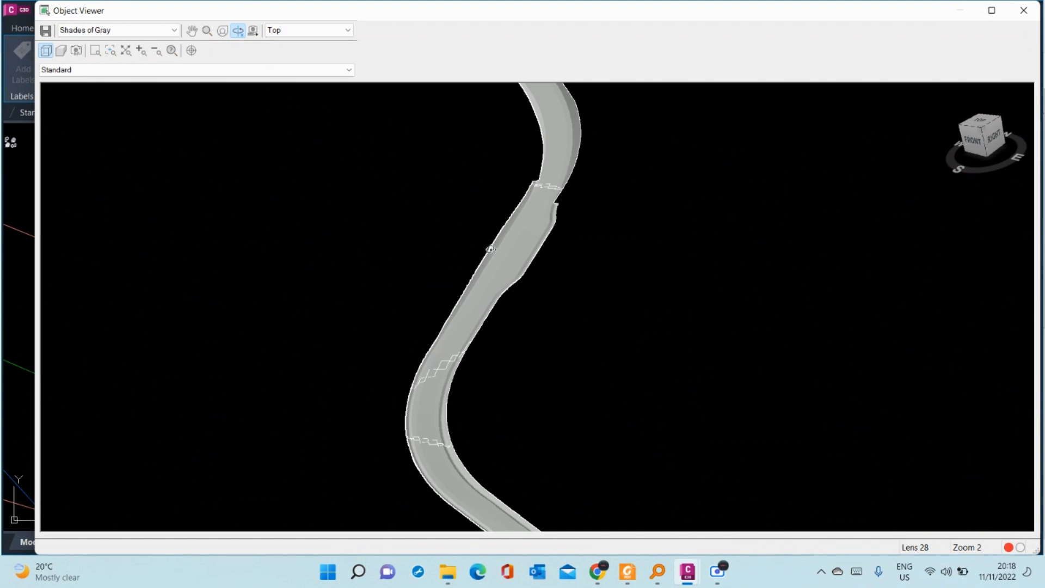
pyautogui.scroll(2, 561, 184)
pyautogui.scroll(-5, 410, 380)
pyautogui.click(1024, 11)
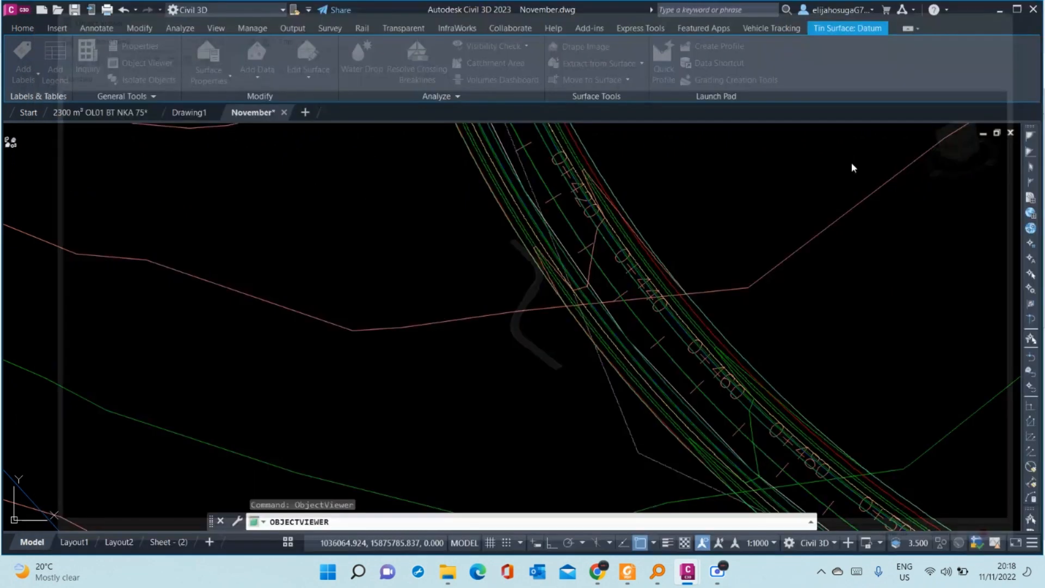
pyautogui.moveTo(701, 256)
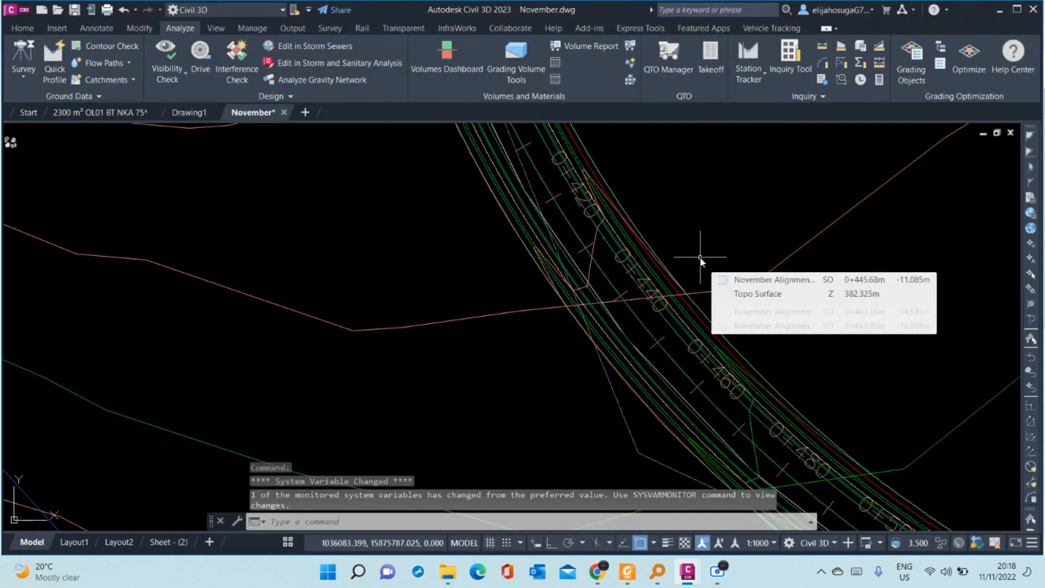
pyautogui.scroll(-5, 701, 261)
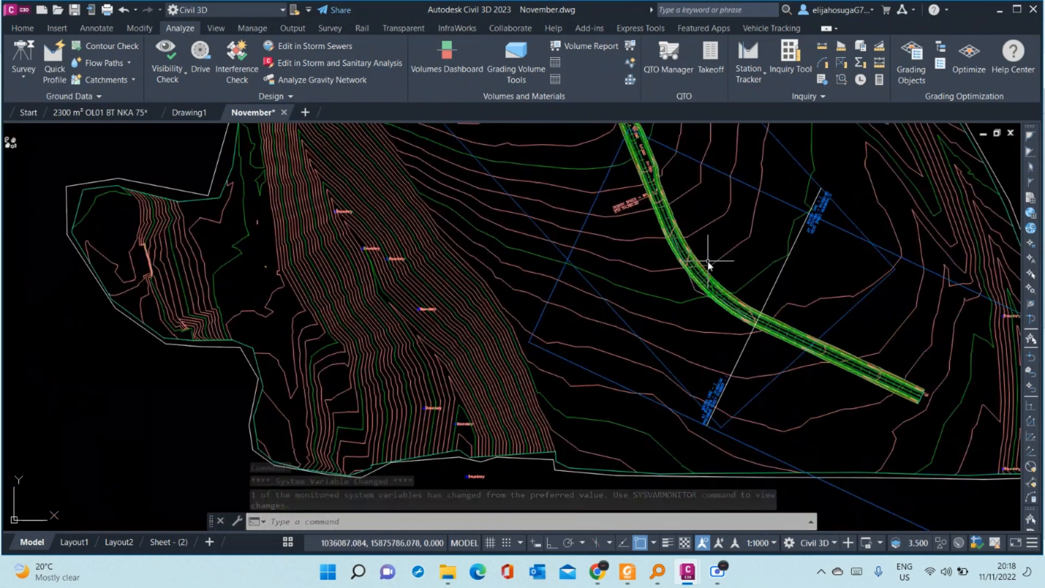
pyautogui.scroll(1, 605, 212)
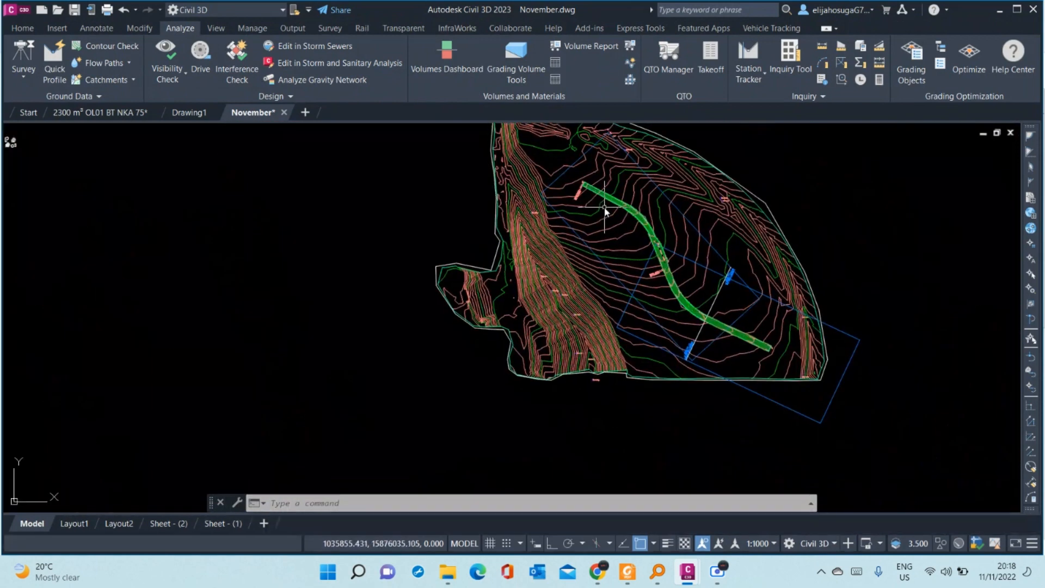
pyautogui.scroll(5, 605, 212)
pyautogui.scroll(2, 498, 181)
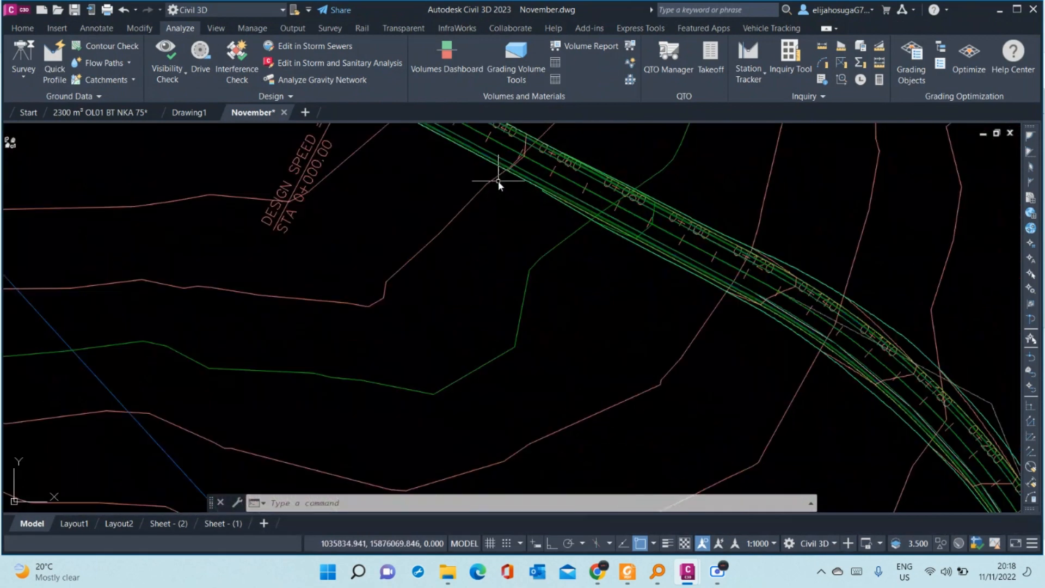
pyautogui.scroll(-6, 498, 181)
pyautogui.scroll(5, 512, 193)
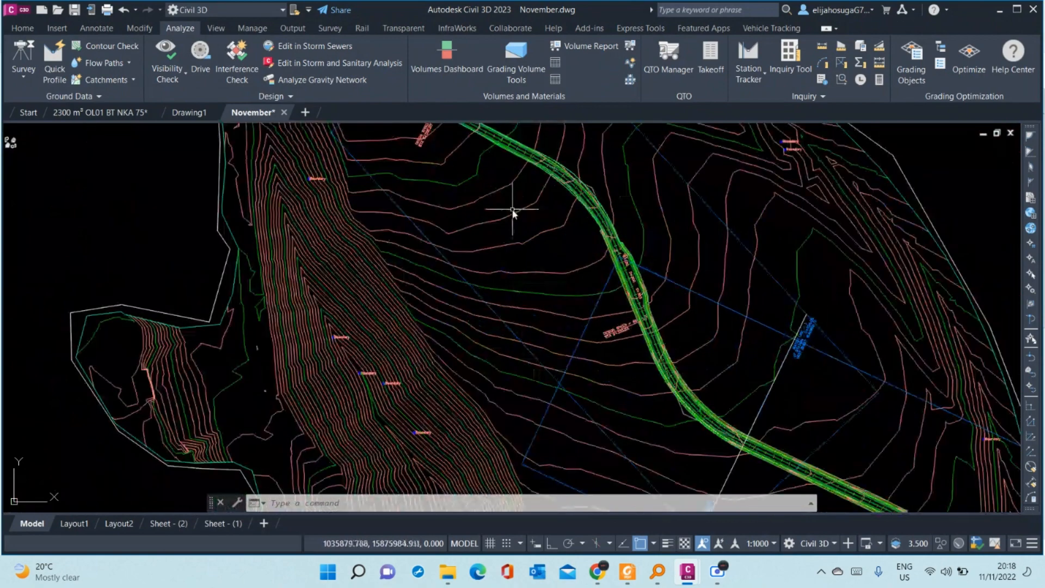
pyautogui.scroll(-4, 537, 206)
pyautogui.scroll(1, 600, 339)
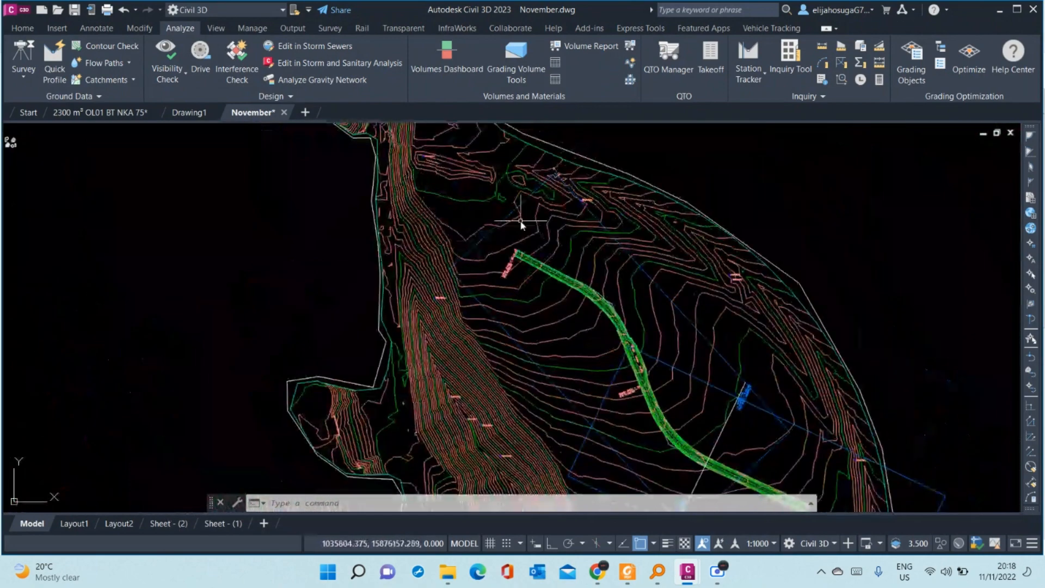
pyautogui.scroll(4, 517, 256)
pyautogui.scroll(-3, 516, 269)
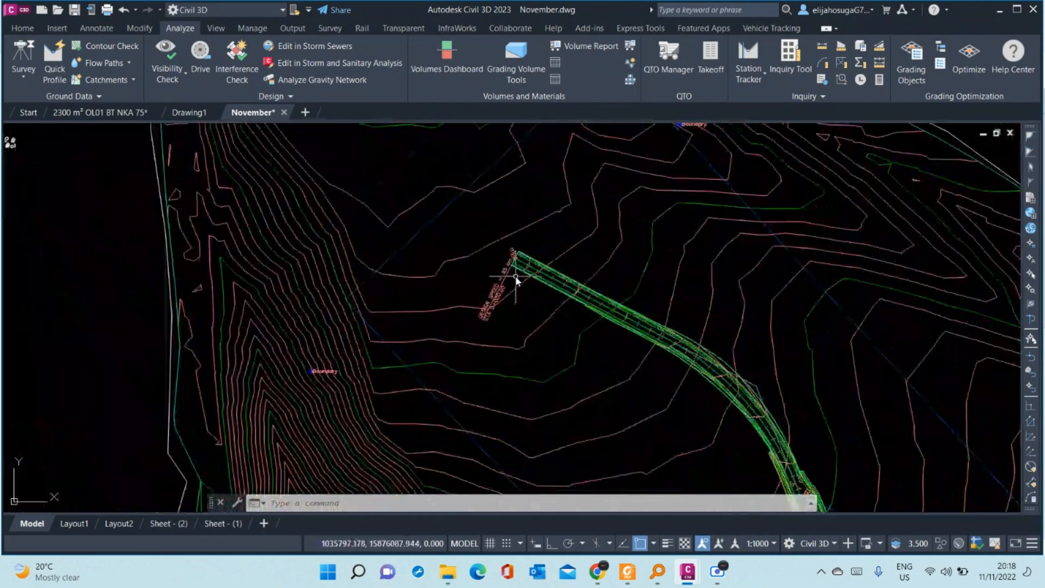
pyautogui.scroll(-4, 631, 335)
pyautogui.scroll(4, 648, 347)
pyautogui.scroll(5, 650, 348)
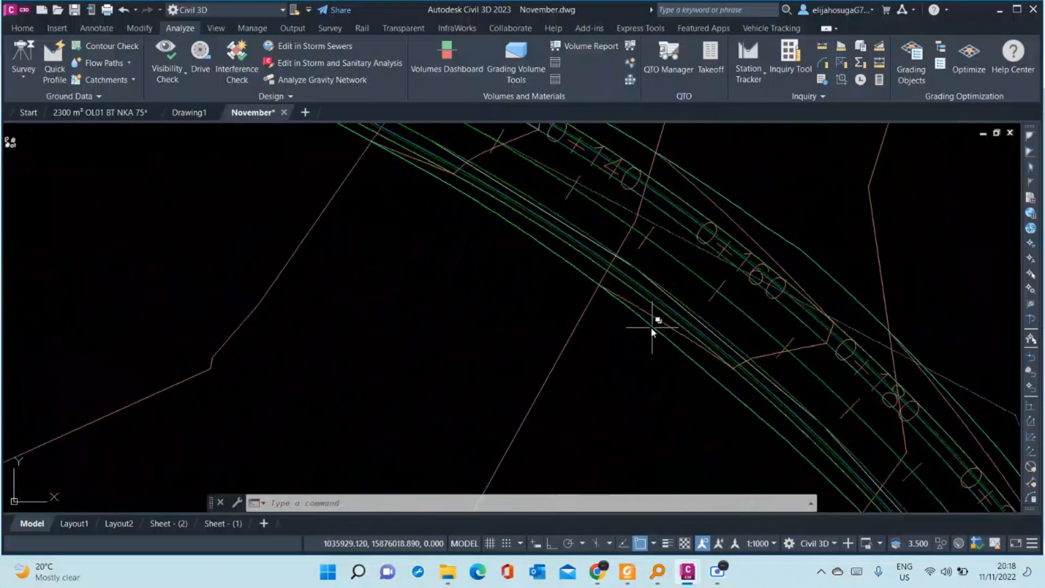
pyautogui.scroll(-3, 556, 391)
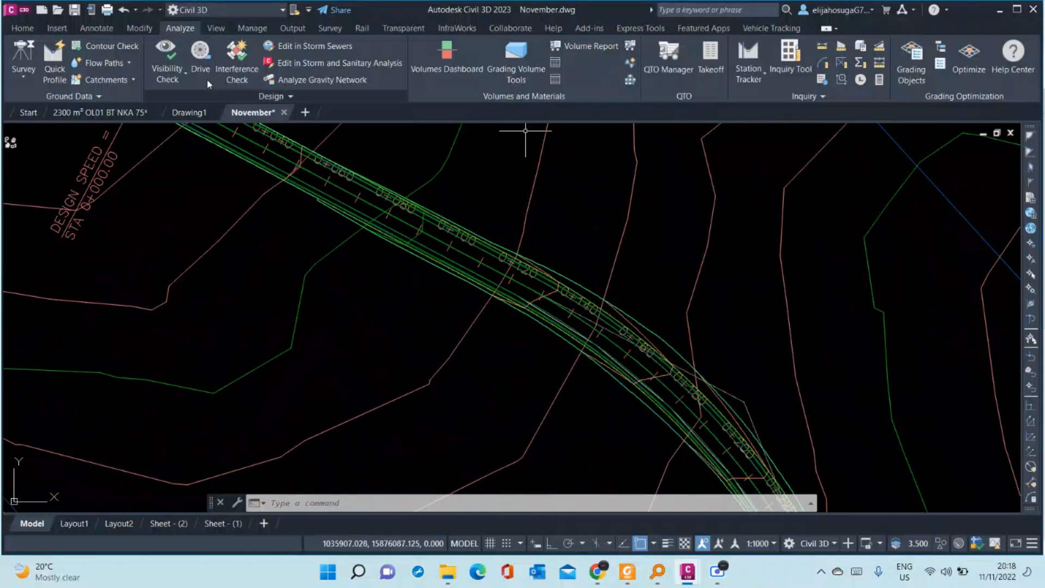
# - Turn on all layers of the drawing so the sample lines along the road are displayed
pyautogui.click(22, 28)
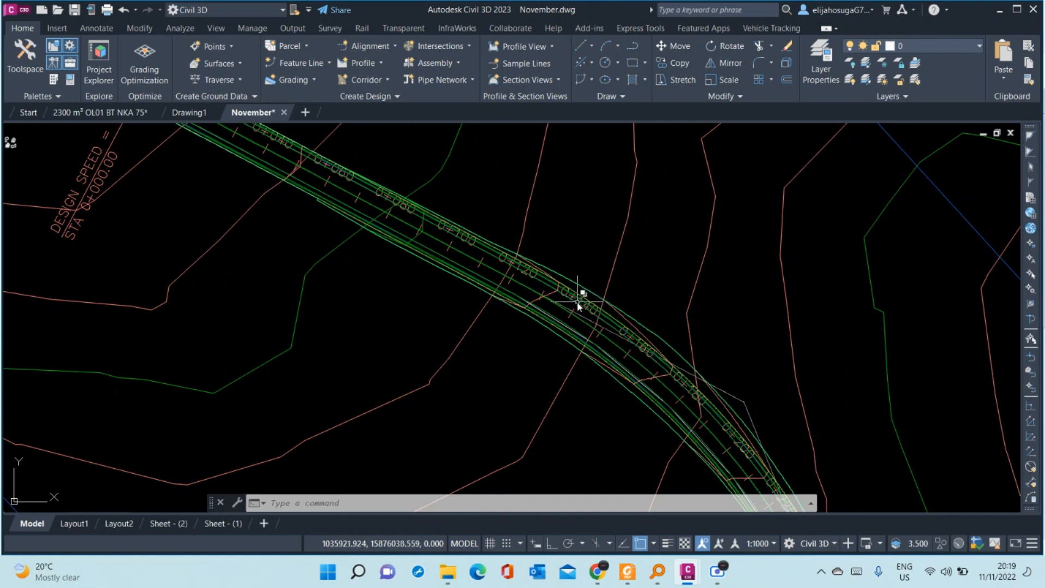
pyautogui.click(849, 80)
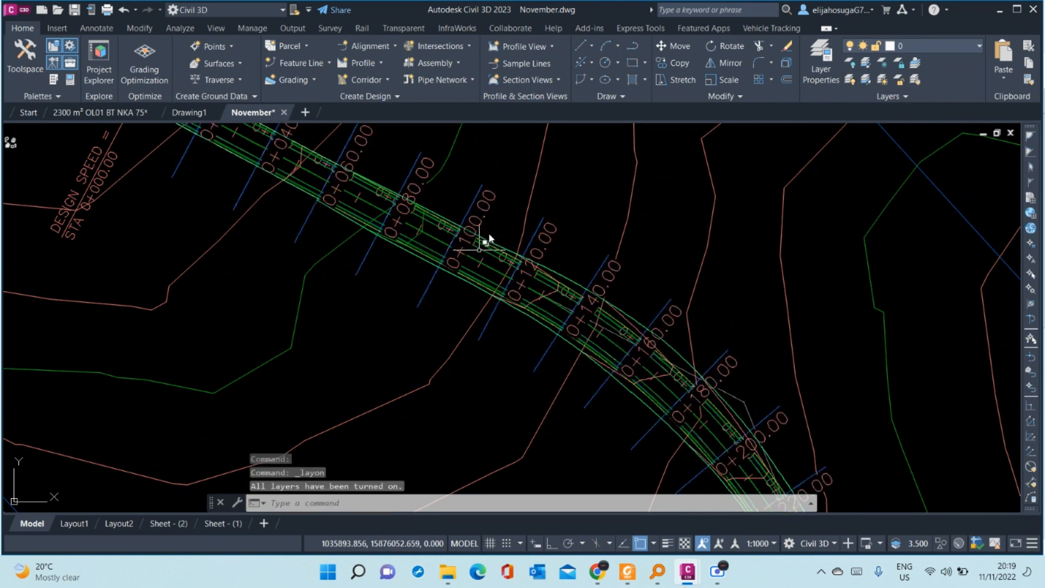
pyautogui.scroll(-4, 515, 205)
pyautogui.scroll(-3, 515, 205)
# - Select the sample line at station 0+180.00 and add Road A Datum to the sampled section sources of its group
pyautogui.scroll(5, 537, 257)
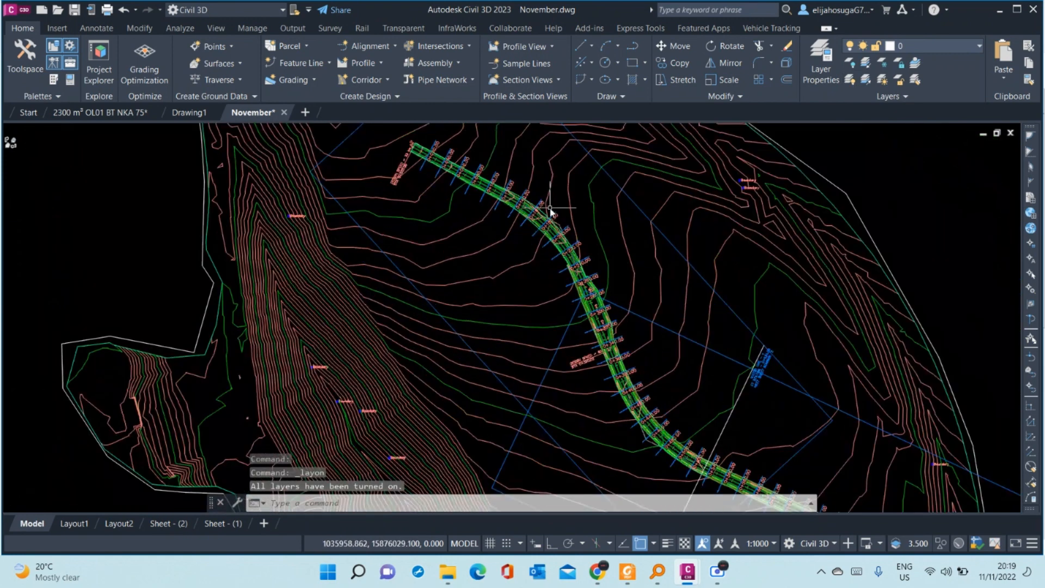
pyautogui.scroll(3, 501, 263)
pyautogui.scroll(3, 464, 316)
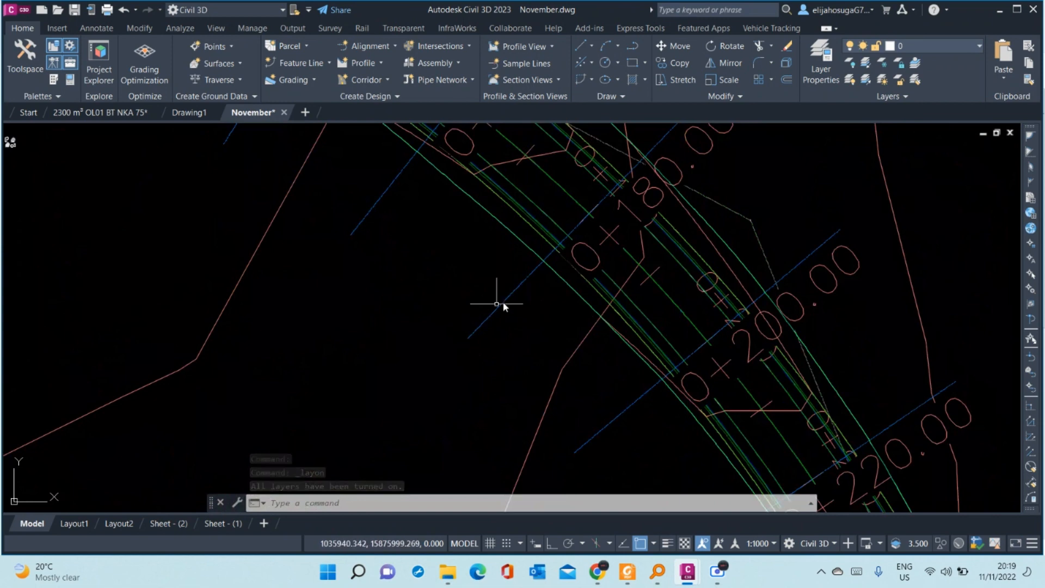
pyautogui.scroll(4, 499, 302)
pyautogui.click(508, 281)
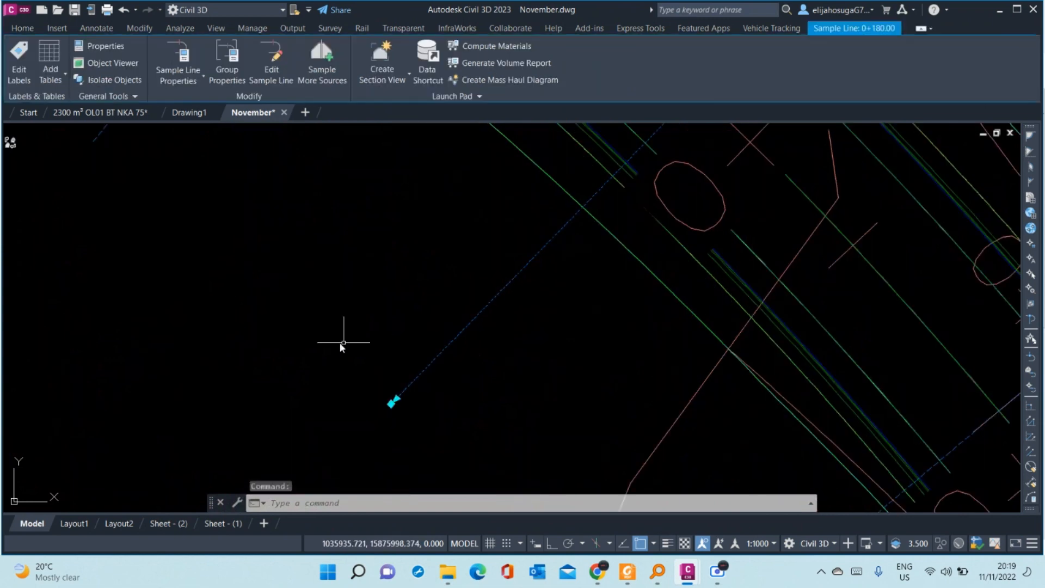
pyautogui.scroll(-5, 447, 228)
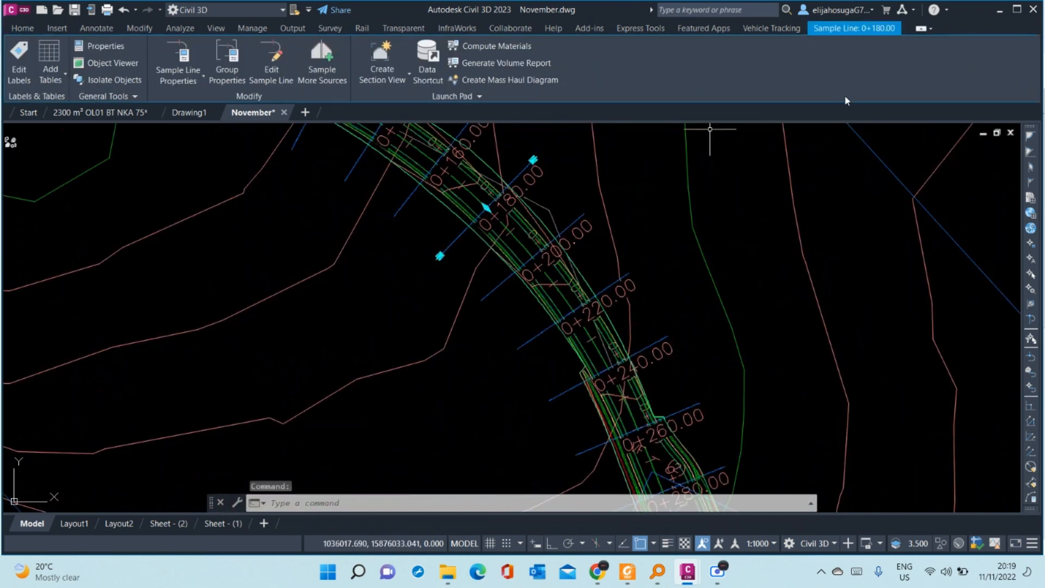
pyautogui.moveTo(431, 219); pyautogui.dragTo(525, 334, button='middle')
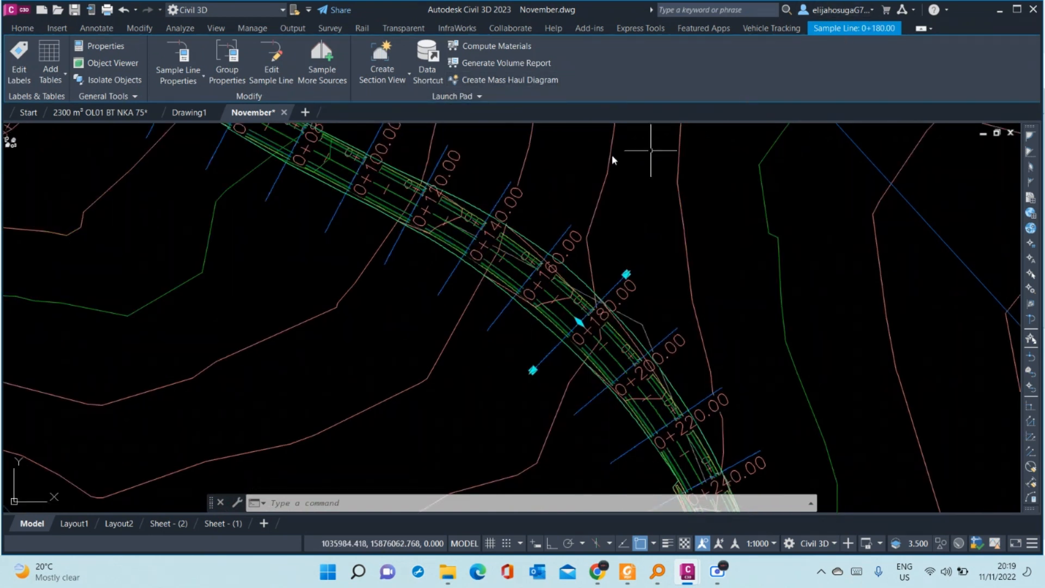
pyautogui.click(323, 60)
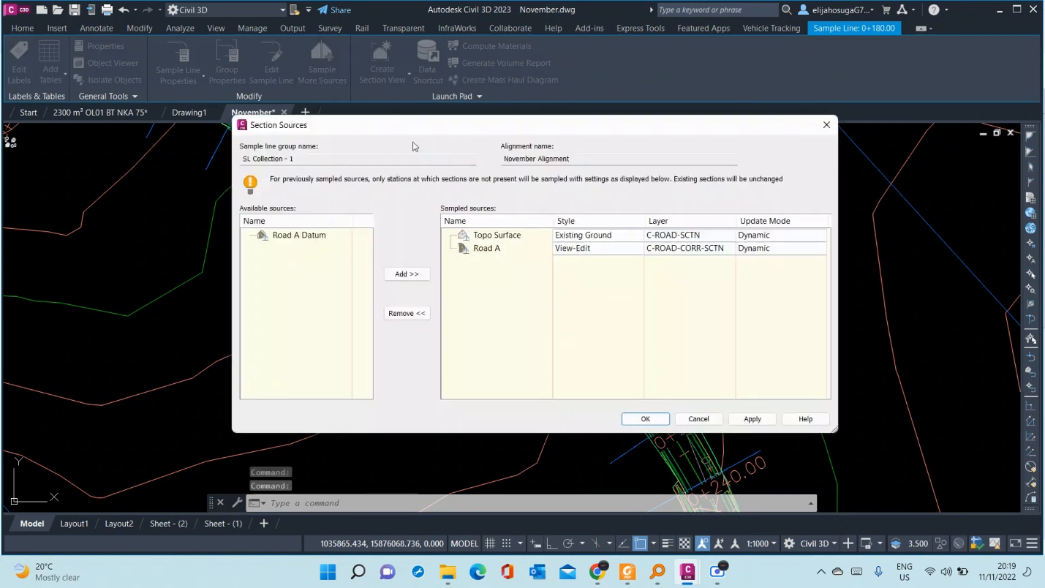
pyautogui.click(298, 236)
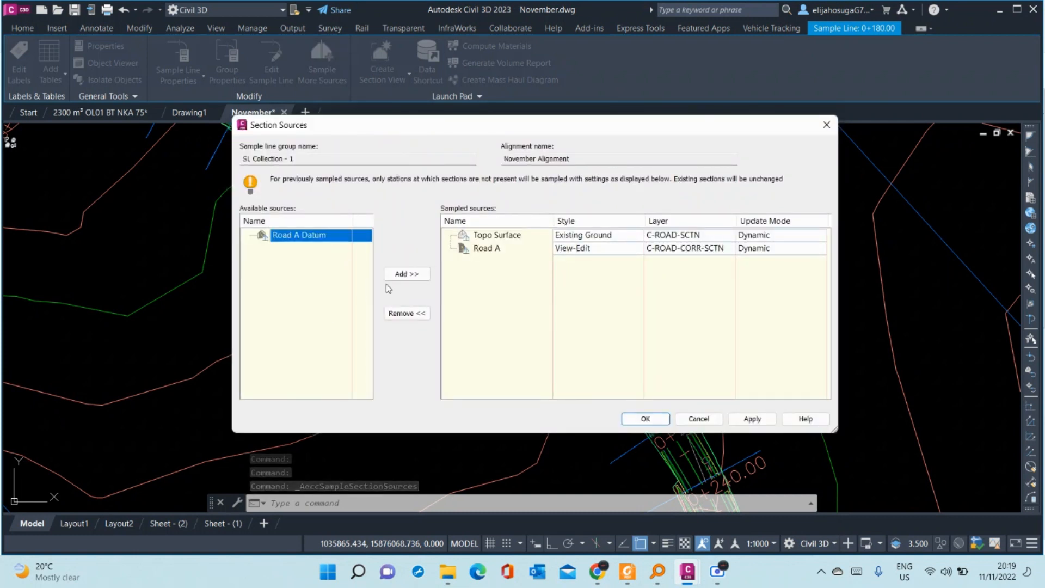
pyautogui.click(405, 275)
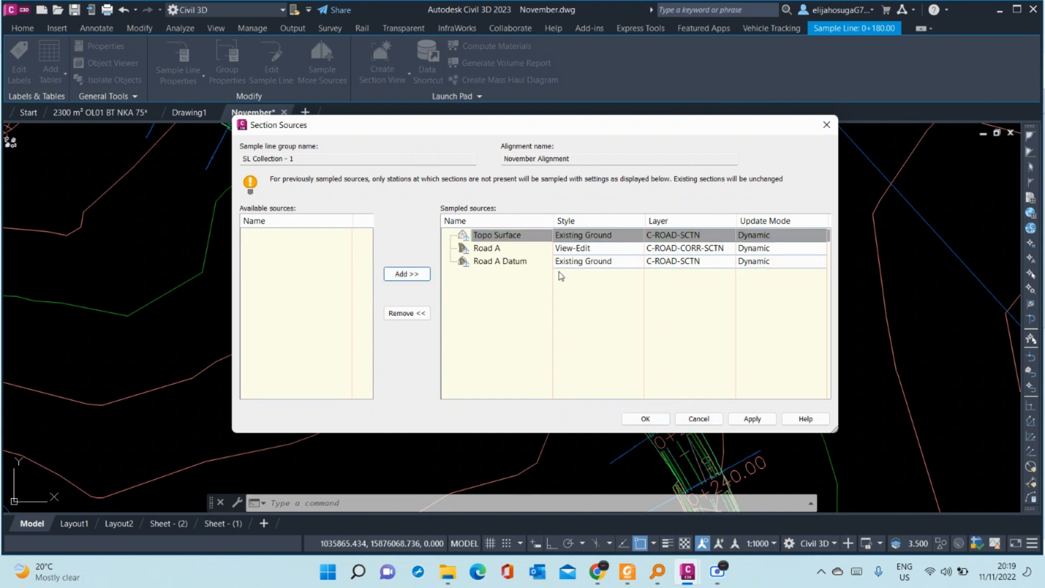
# - Set the section style of the Road A Datum source to Finished Ground, check that style's display settings and confirm the section sources
pyautogui.click(594, 259)
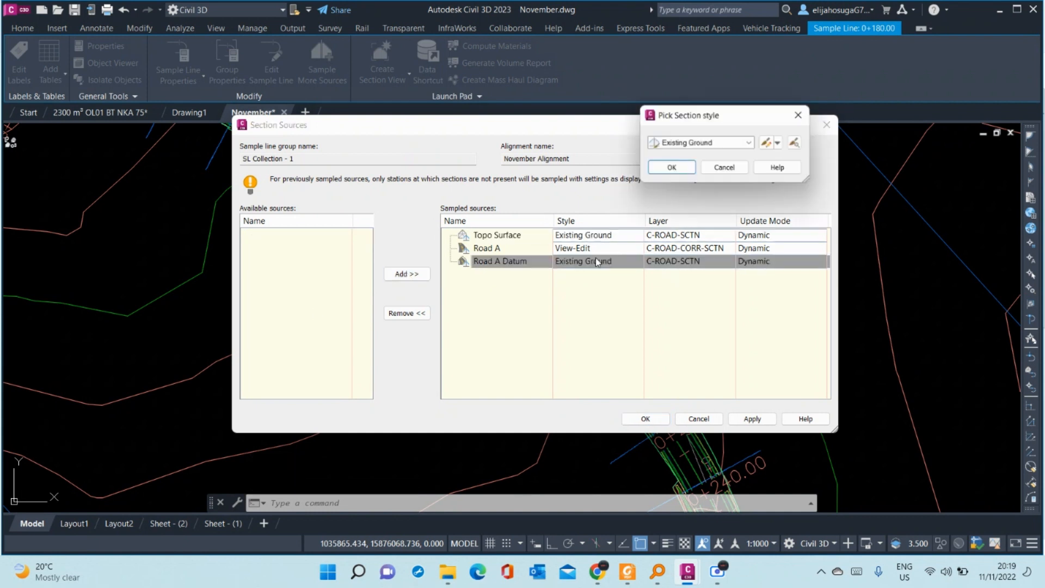
pyautogui.click(749, 143)
pyautogui.click(702, 167)
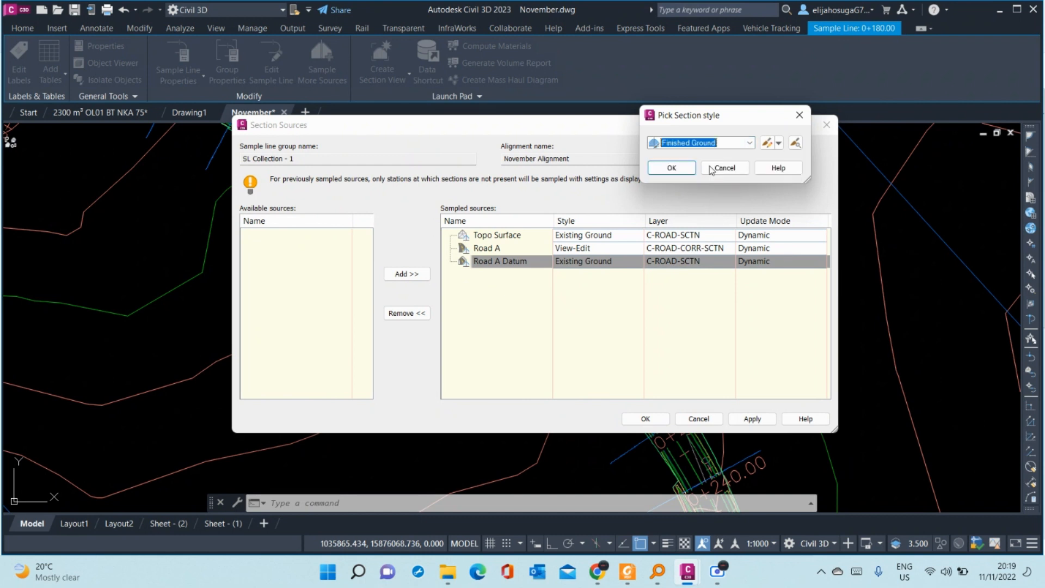
pyautogui.click(767, 143)
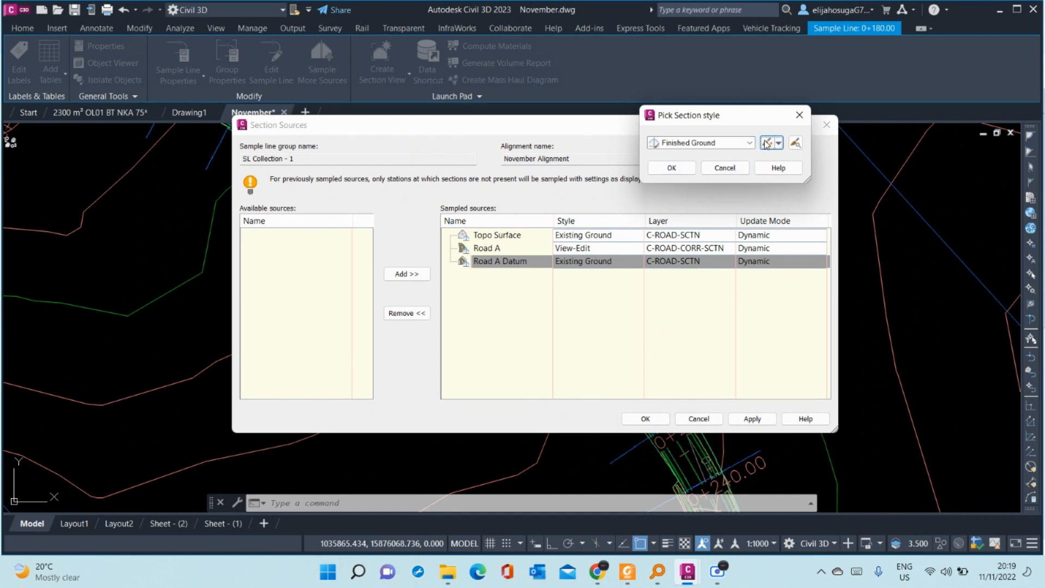
pyautogui.click(574, 32)
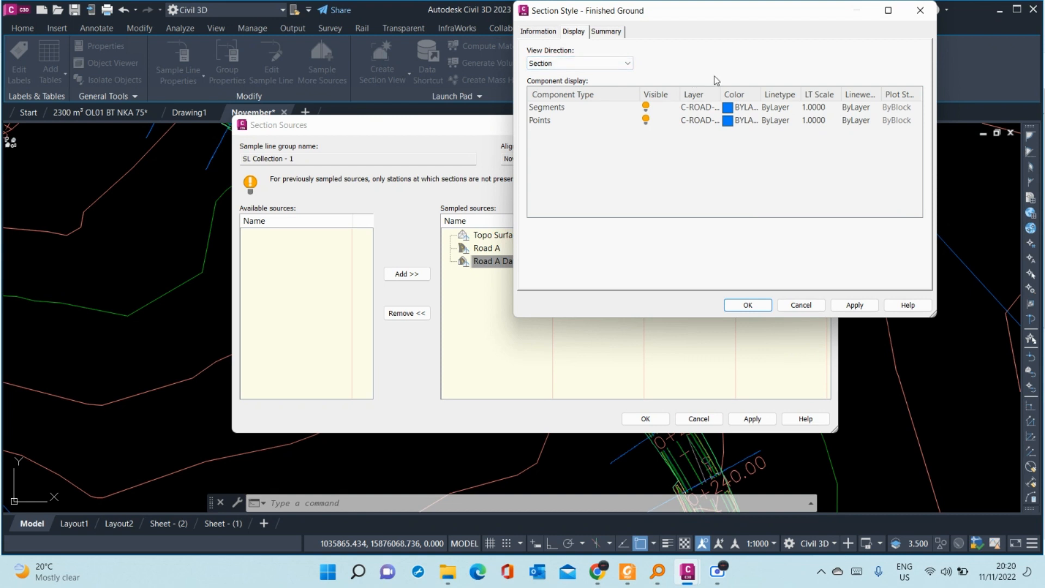
pyautogui.click(920, 10)
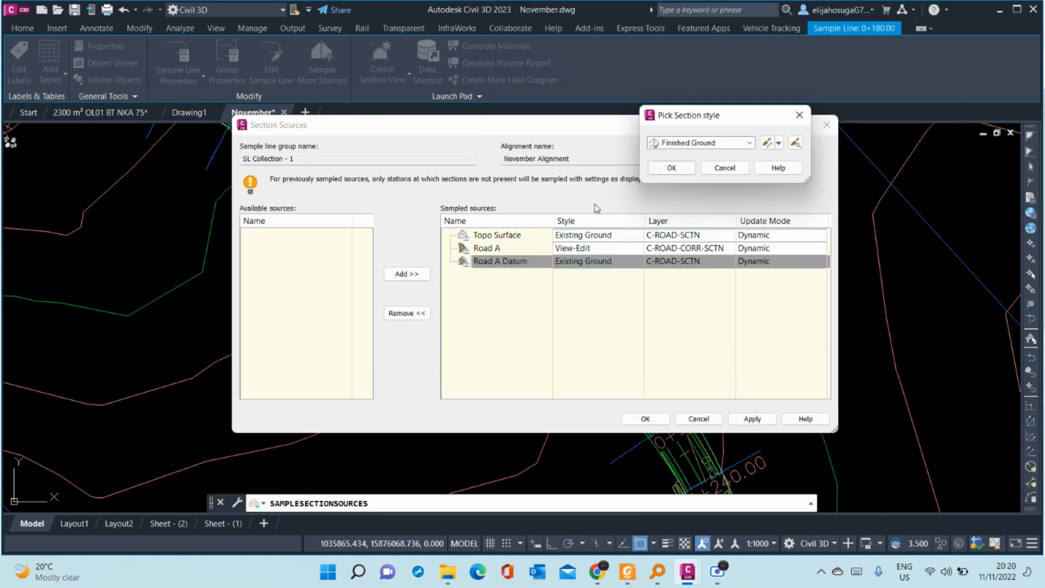
pyautogui.click(666, 169)
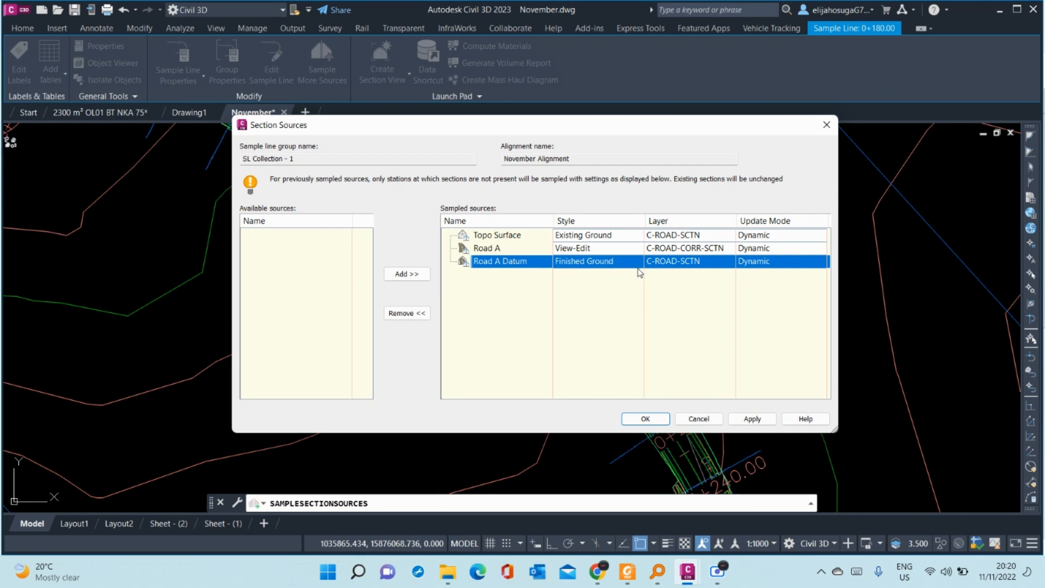
pyautogui.click(645, 419)
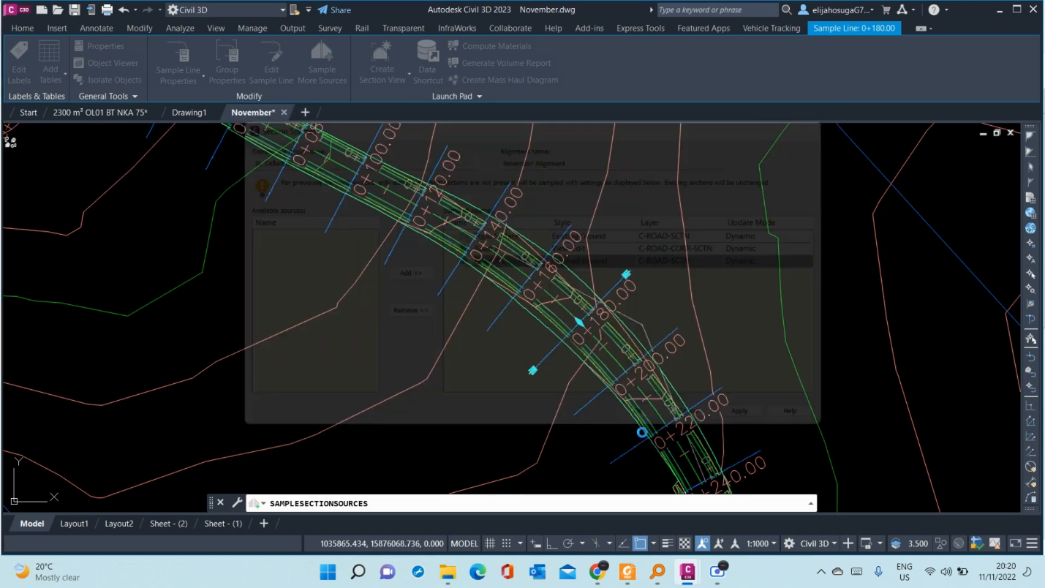
pyautogui.scroll(-8, 509, 285)
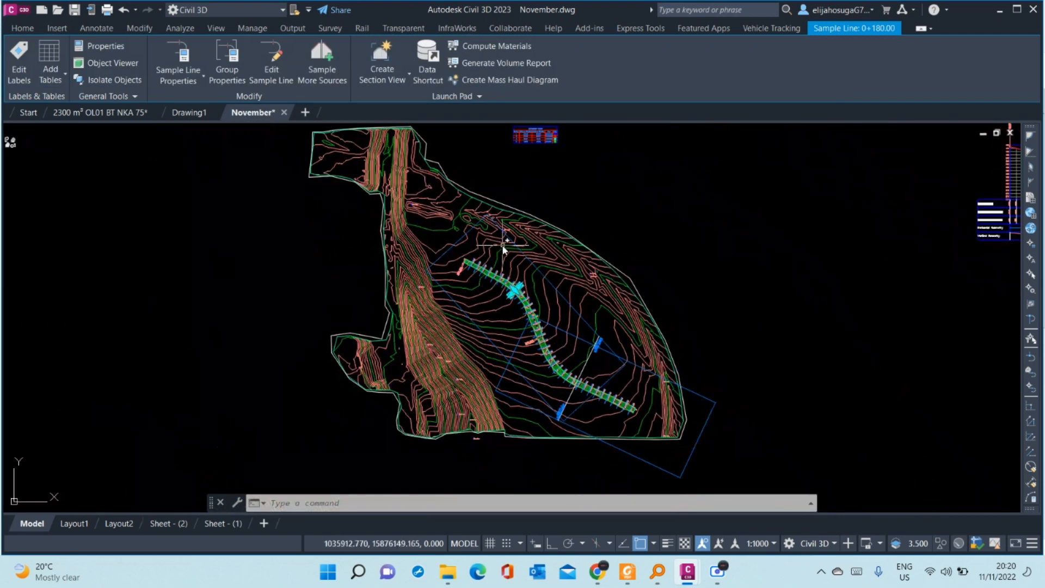
pyautogui.press('Escape')
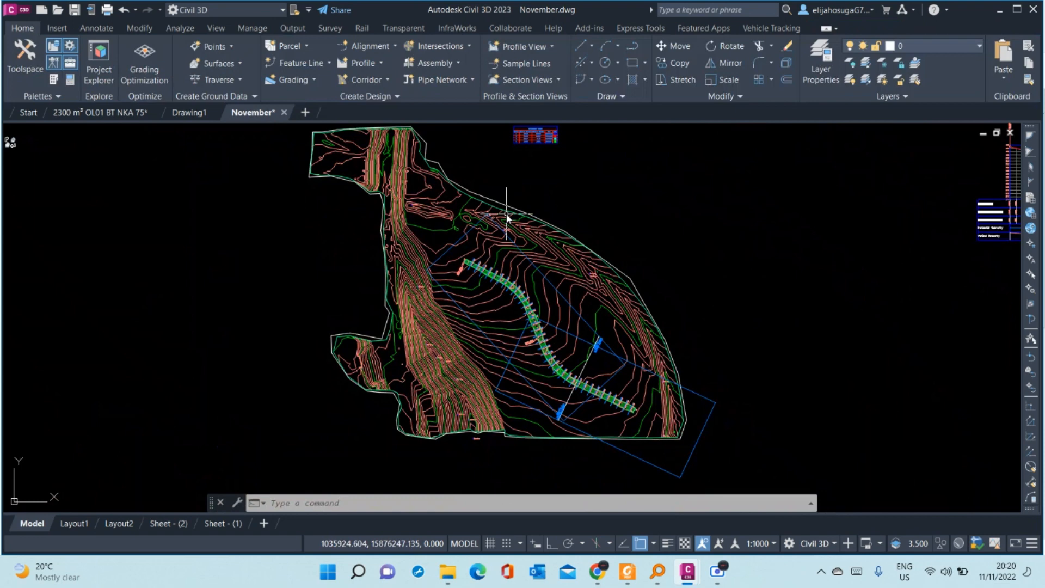
# - Turn off the layer of the sample lines by picking the sample line near station 0+320
pyautogui.scroll(5, 529, 329)
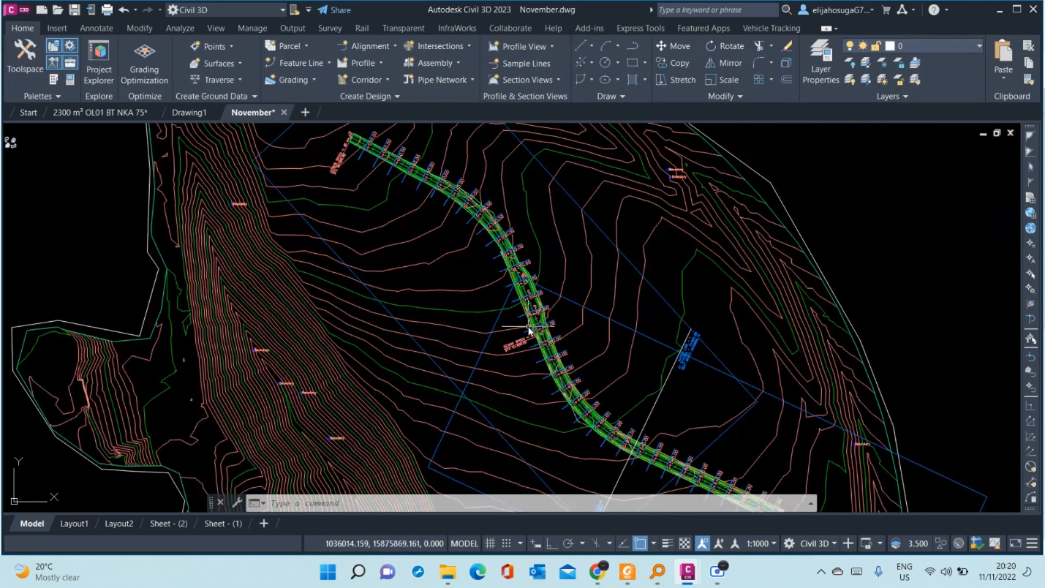
pyautogui.scroll(6, 529, 329)
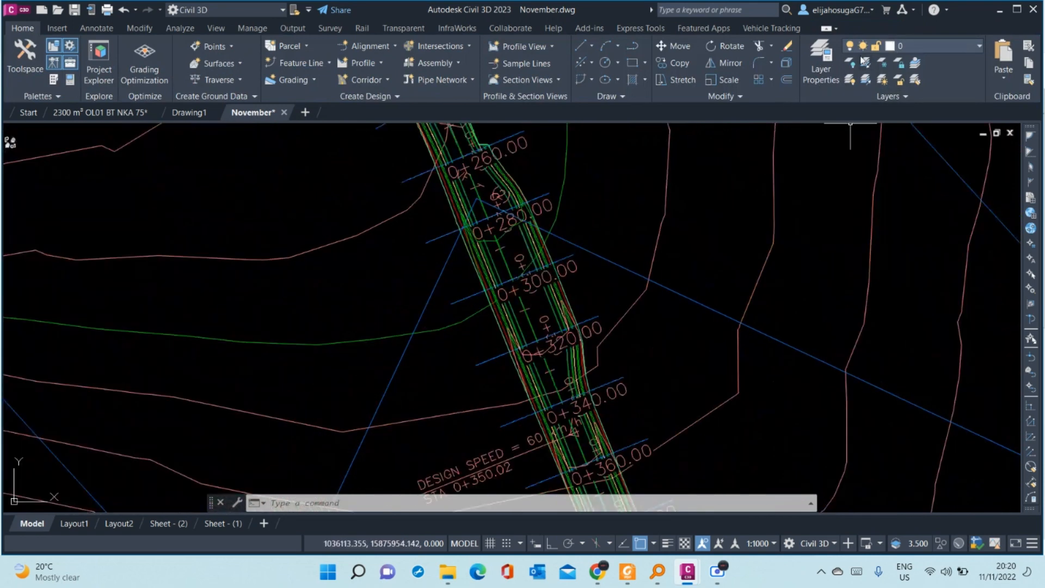
pyautogui.click(852, 61)
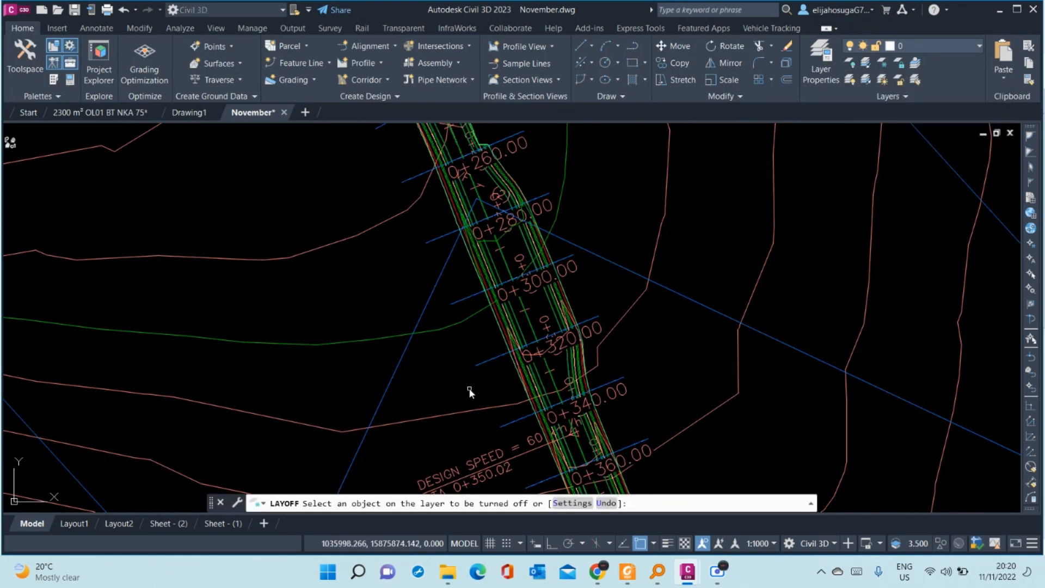
pyautogui.click(483, 364)
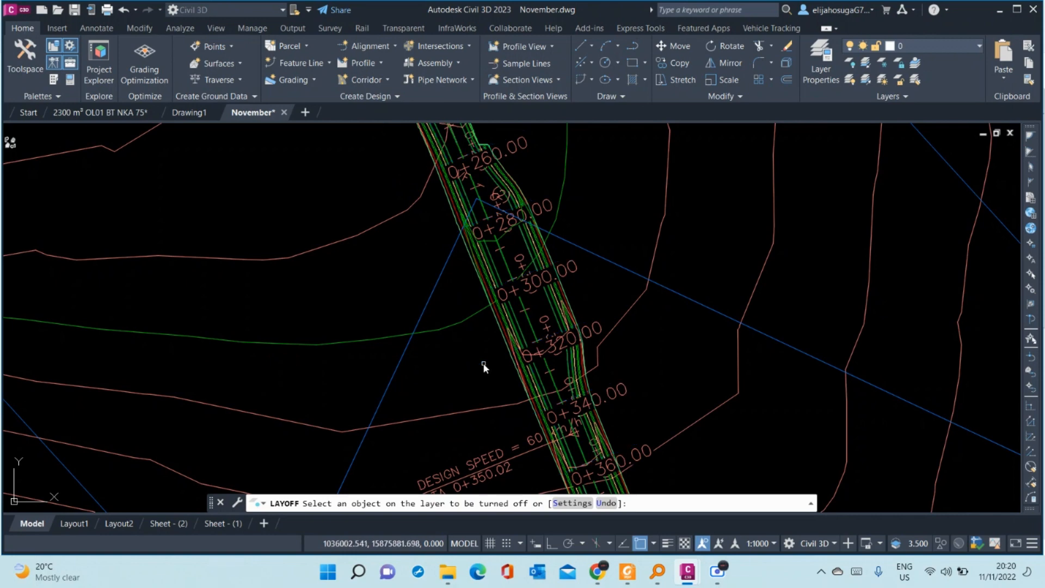
pyautogui.scroll(2, 596, 254)
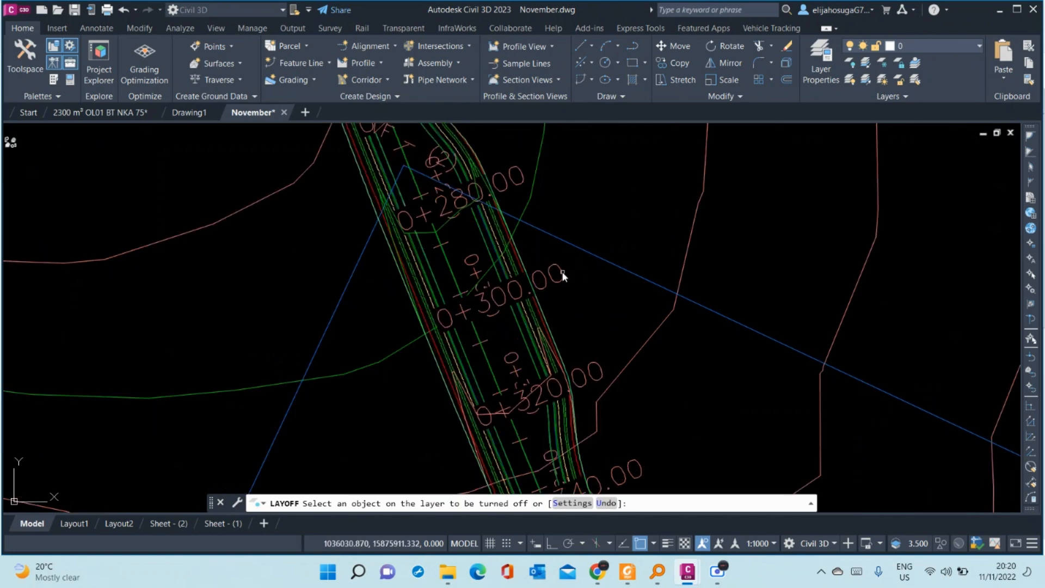
pyautogui.scroll(-5, 547, 280)
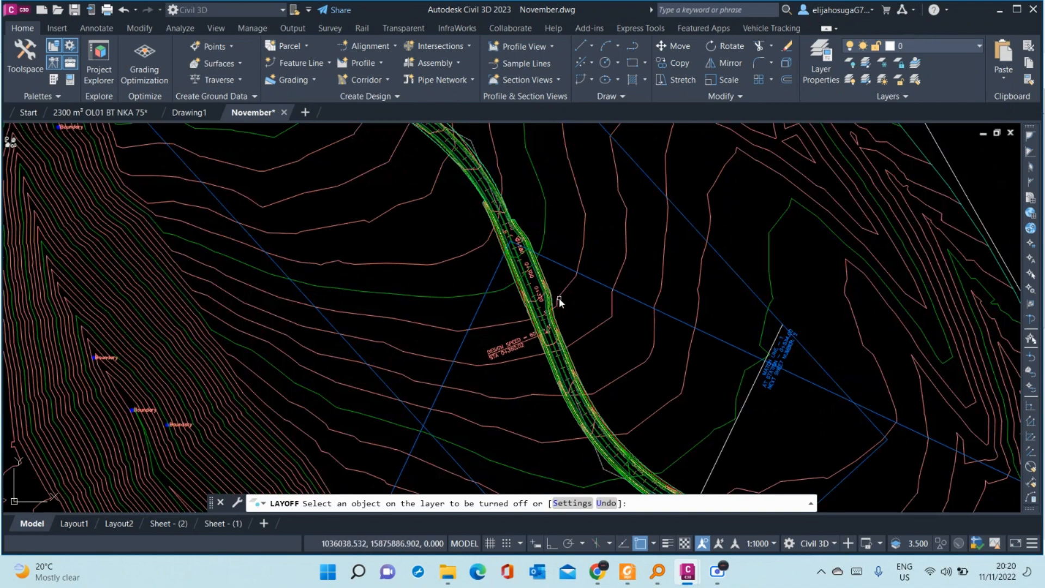
pyautogui.press('Escape')
pyautogui.scroll(-5, 604, 265)
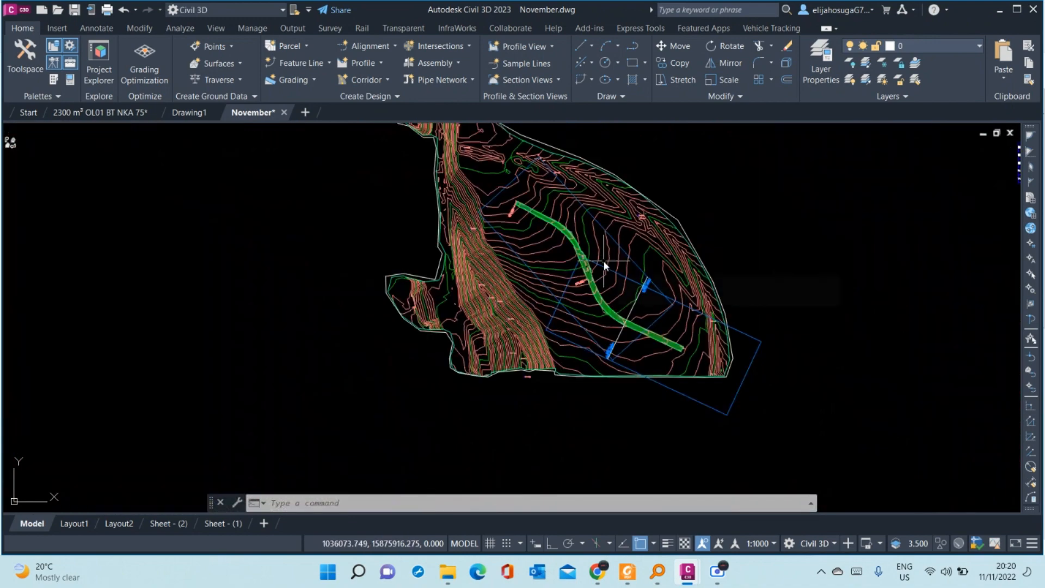
pyautogui.scroll(5, 615, 297)
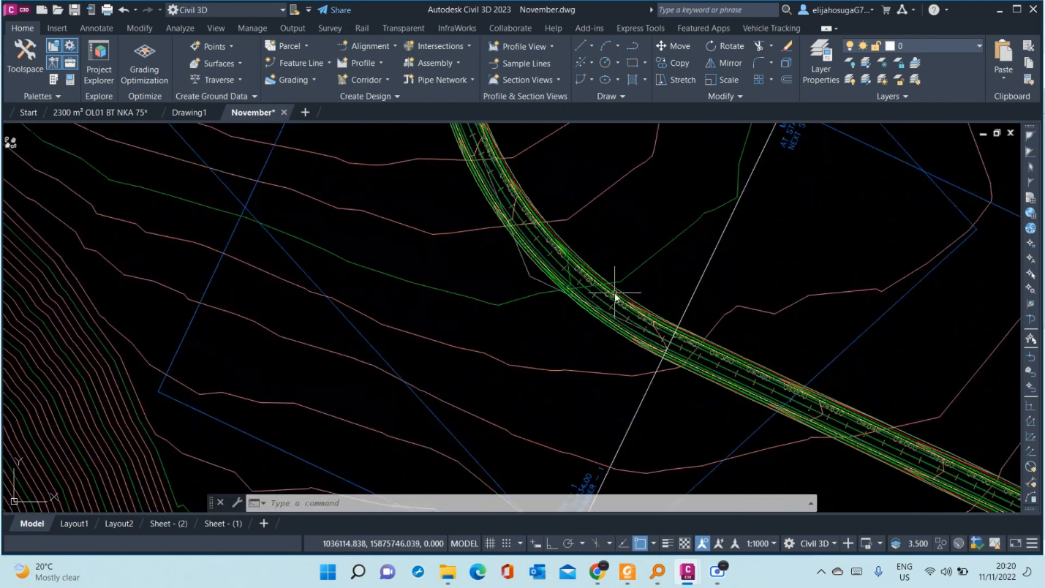
pyautogui.scroll(-4, 615, 297)
pyautogui.scroll(1, 590, 296)
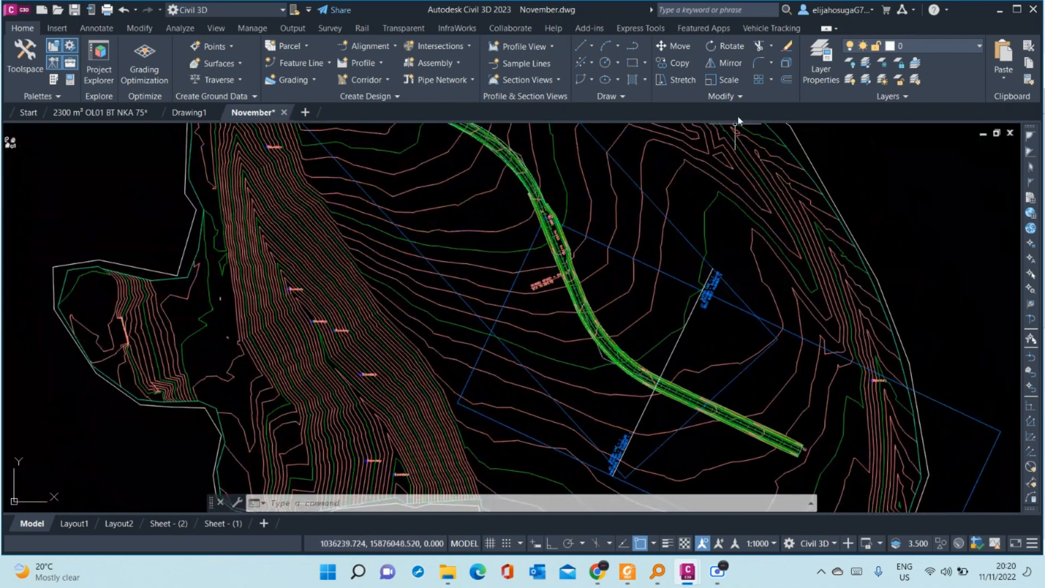
# - Start Compute Materials for the November Alignment with the sample line group SL Collection - 1
pyautogui.click(180, 28)
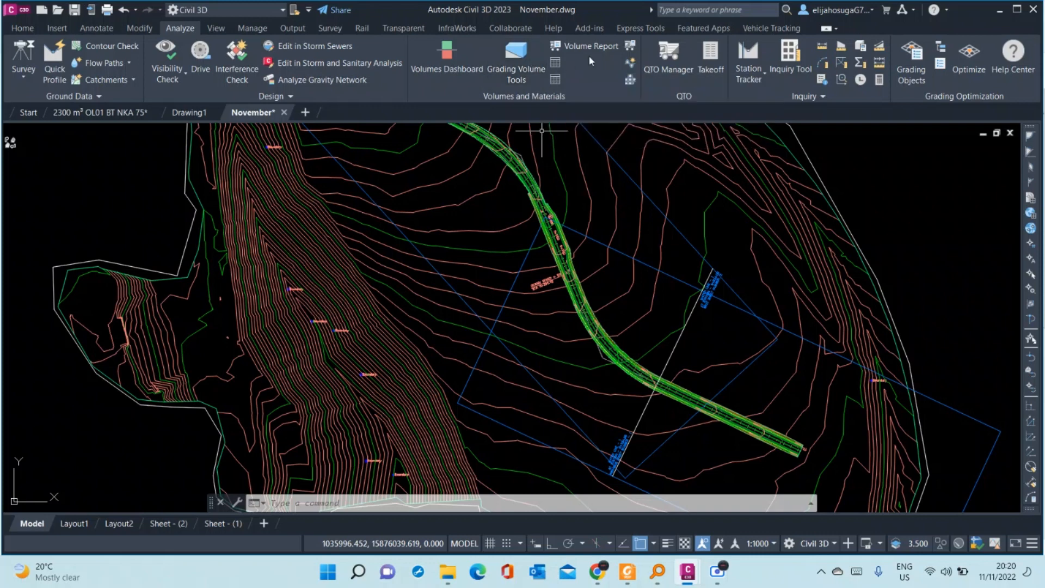
pyautogui.click(630, 47)
pyautogui.moveTo(513, 219); pyautogui.dragTo(520, 136)
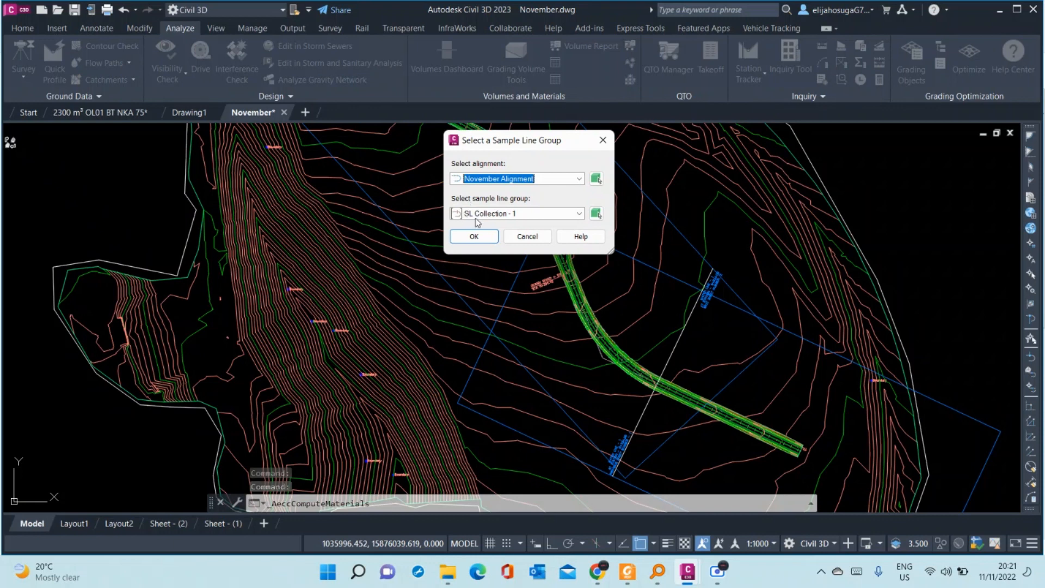
pyautogui.click(580, 180)
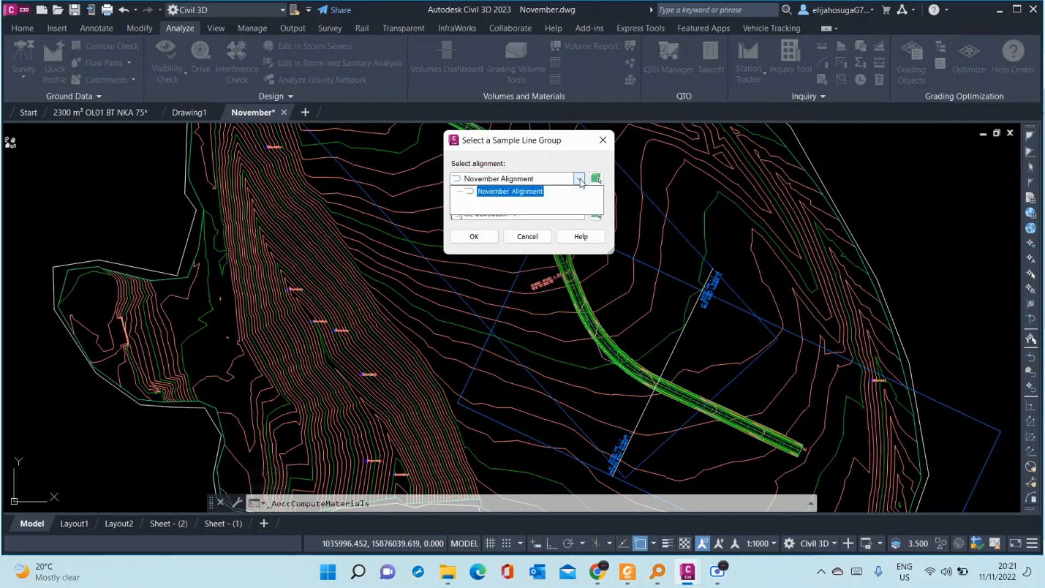
pyautogui.click(510, 191)
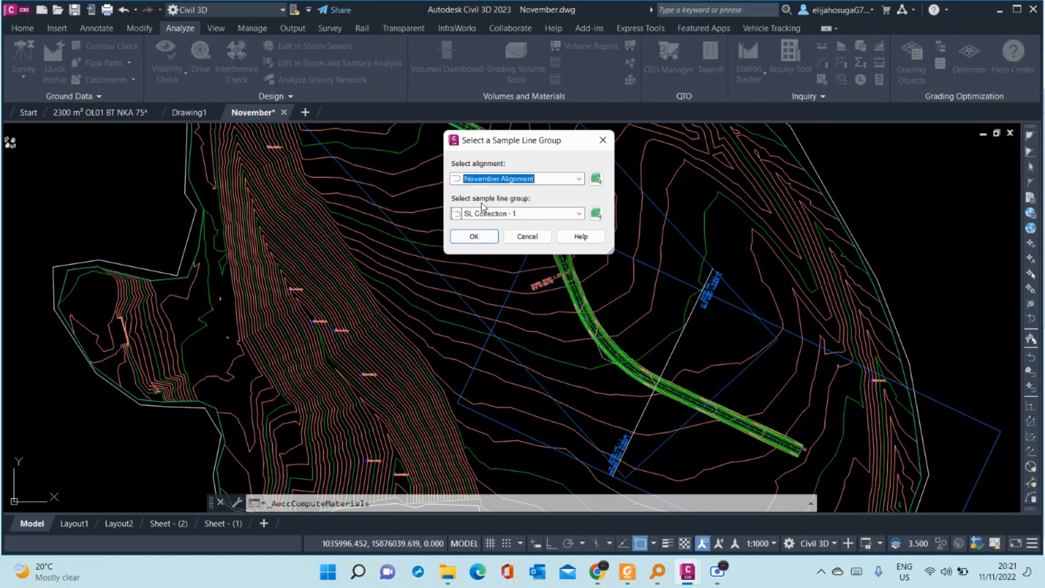
pyautogui.click(580, 213)
pyautogui.click(507, 218)
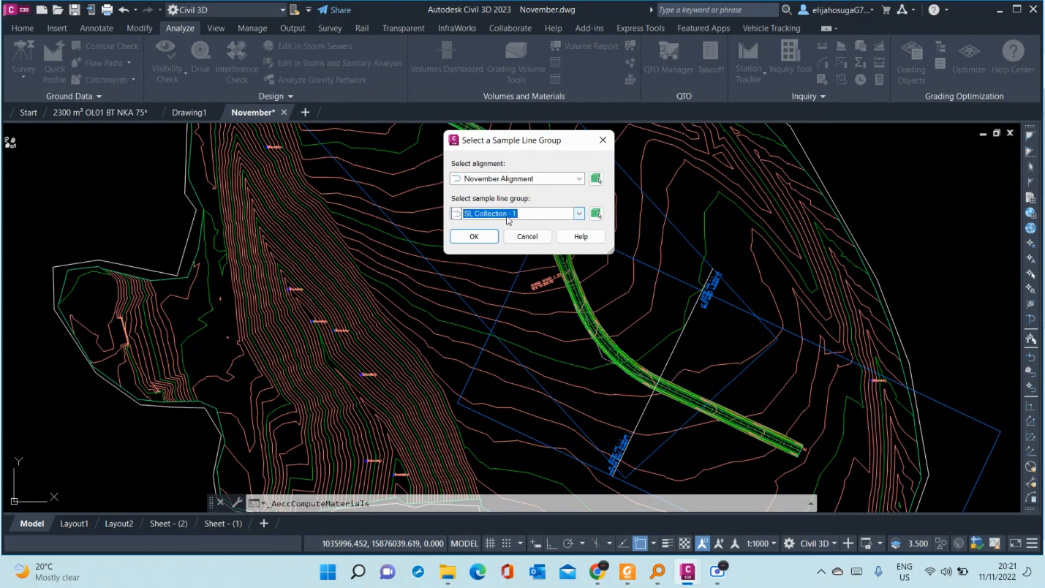
pyautogui.click(474, 236)
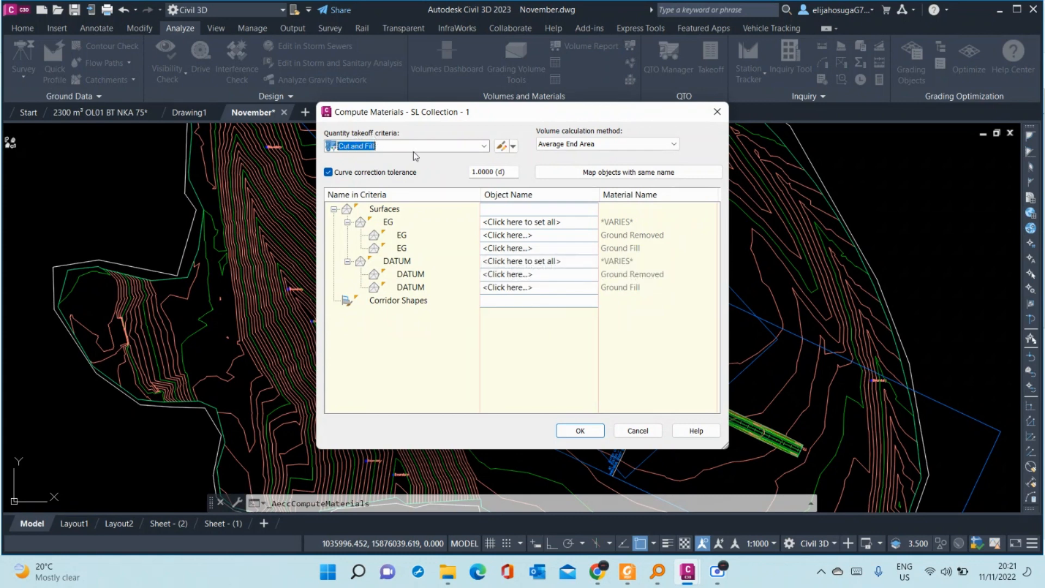
# - Choose the Earthworks quantity takeoff criteria, assigning Topo Surface to Existing Ground and Road A Datum to Datum
pyautogui.click(483, 146)
pyautogui.click(382, 164)
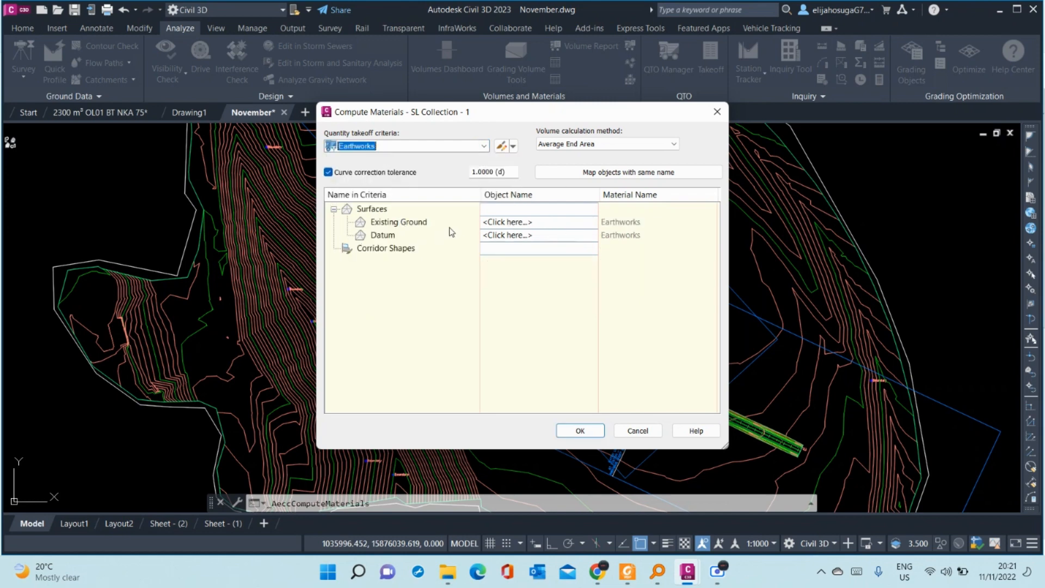
pyautogui.click(512, 222)
pyautogui.click(513, 223)
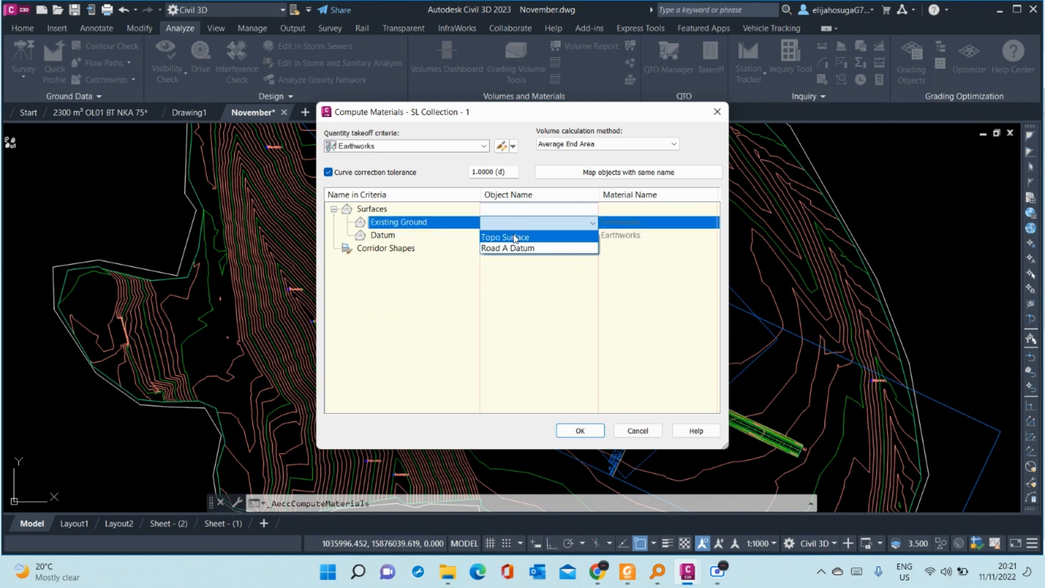
pyautogui.click(514, 238)
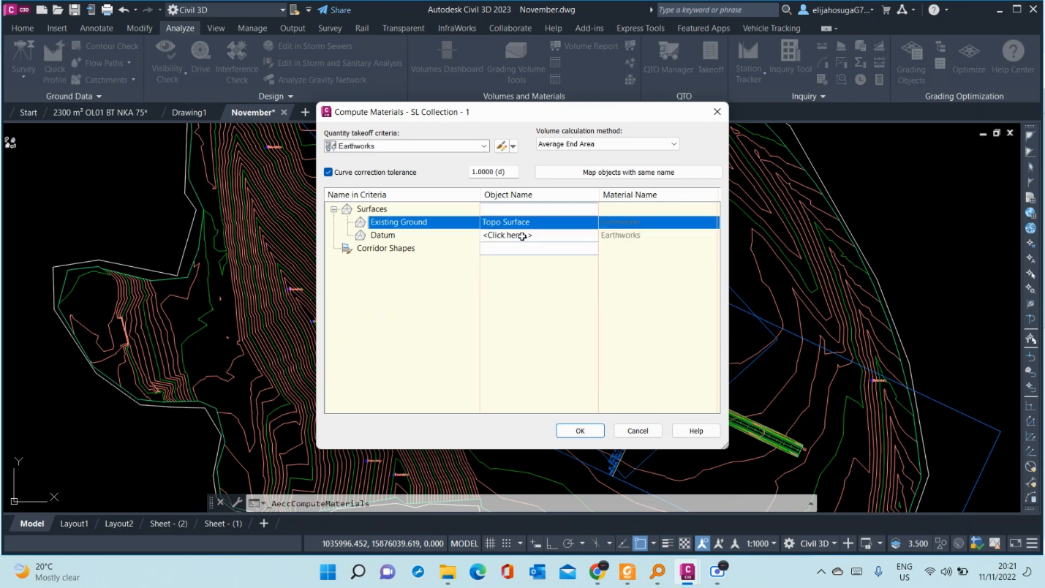
pyautogui.click(518, 234)
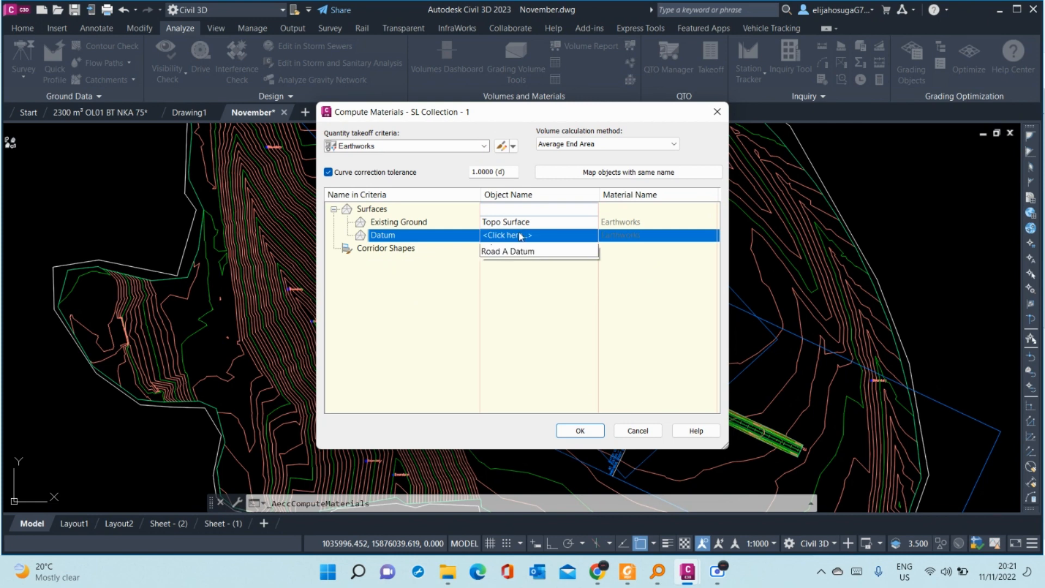
pyautogui.click(512, 262)
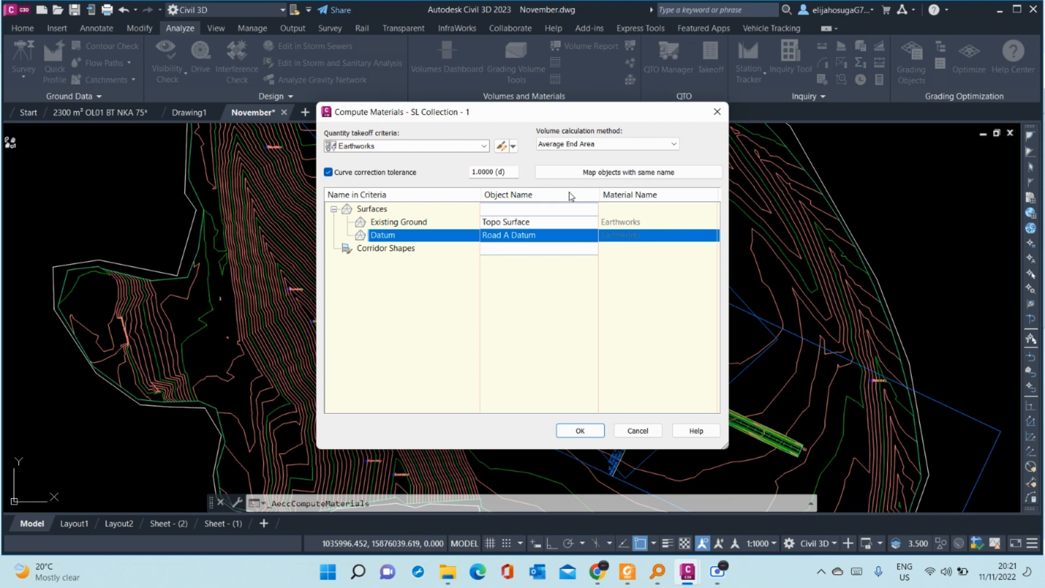
# - Set the volume calculation method to Composite Volume and compute the materials for SL Collection - 1
pyautogui.click(589, 144)
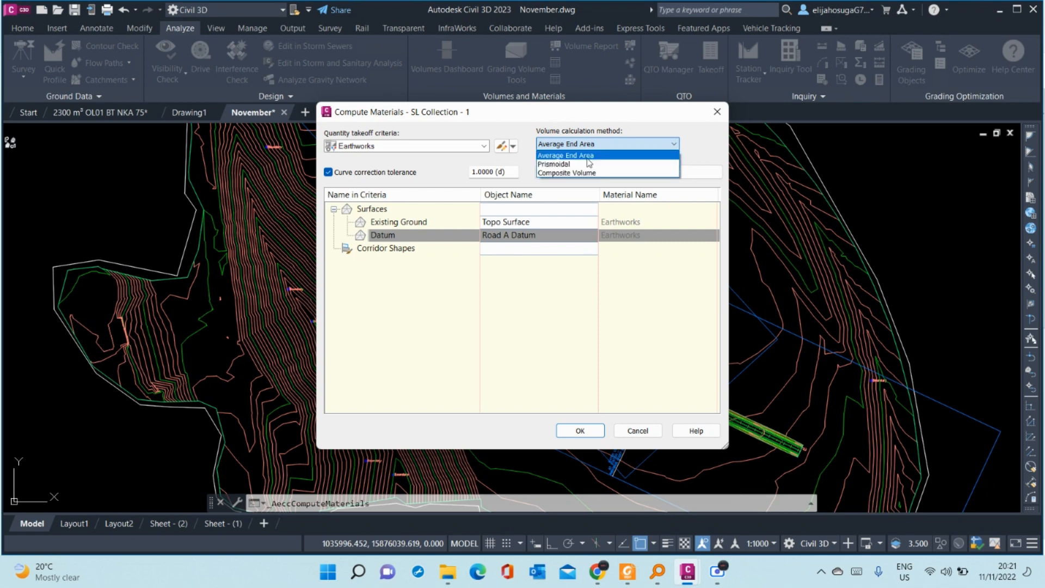
pyautogui.click(582, 173)
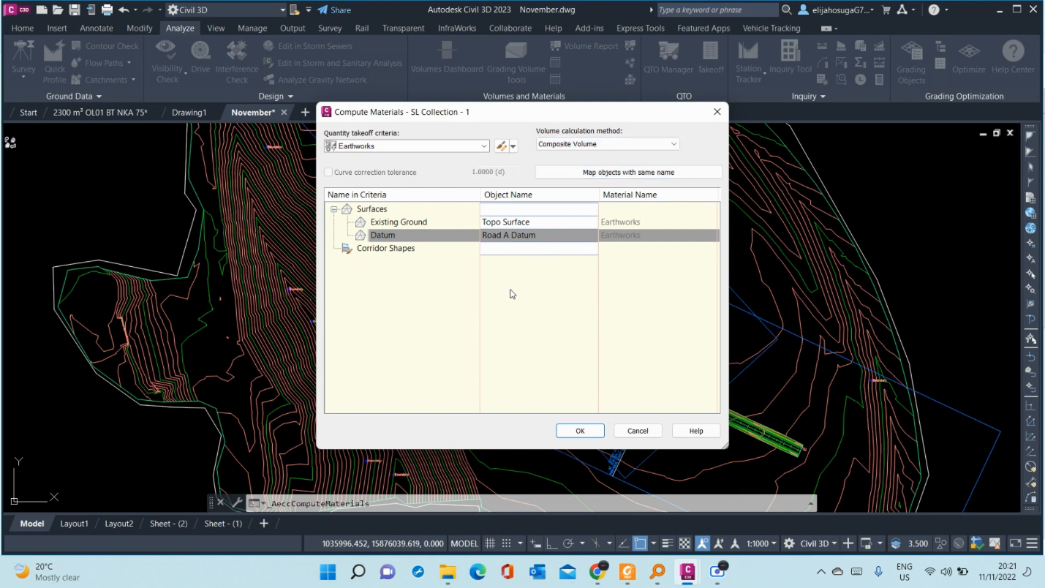
pyautogui.click(601, 144)
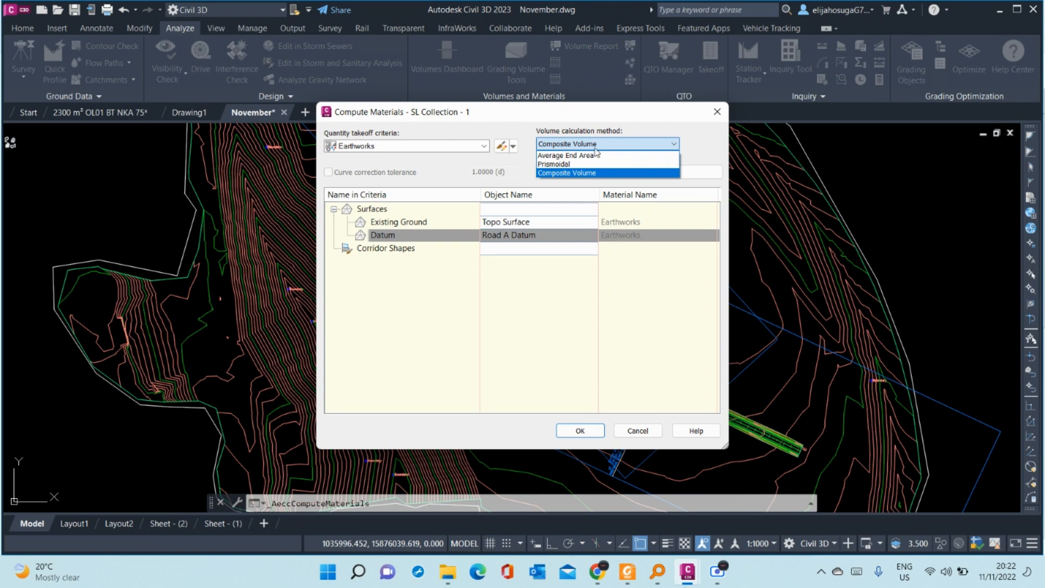
pyautogui.click(597, 145)
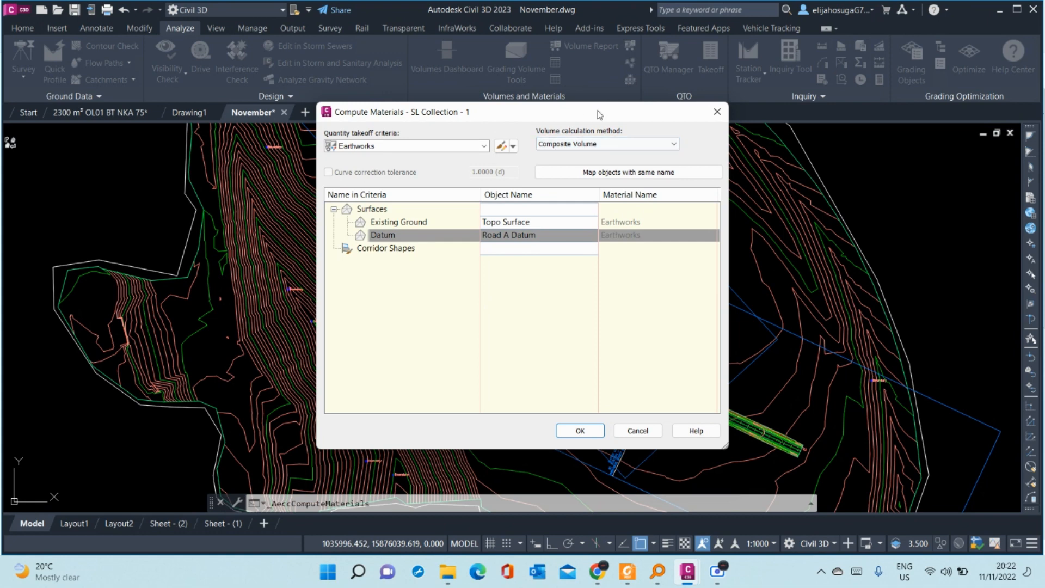
pyautogui.moveTo(597, 112); pyautogui.dragTo(566, 87)
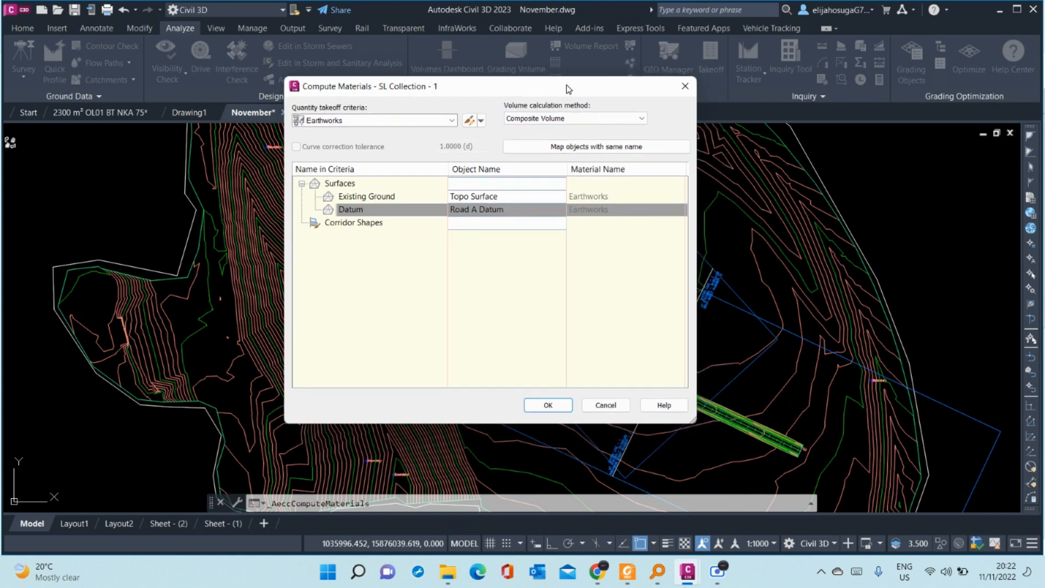
pyautogui.click(557, 408)
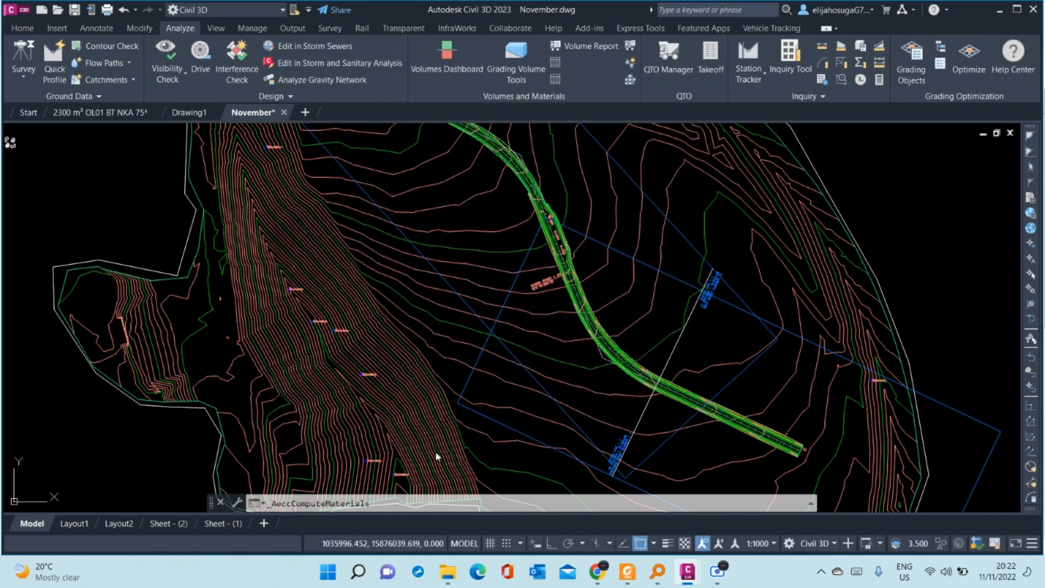
# - Generate a volume report for the November Alignment, SL Collection - 1 and Material List - (1), using the earthwork.xsl style sheet
pyautogui.scroll(-5, 563, 265)
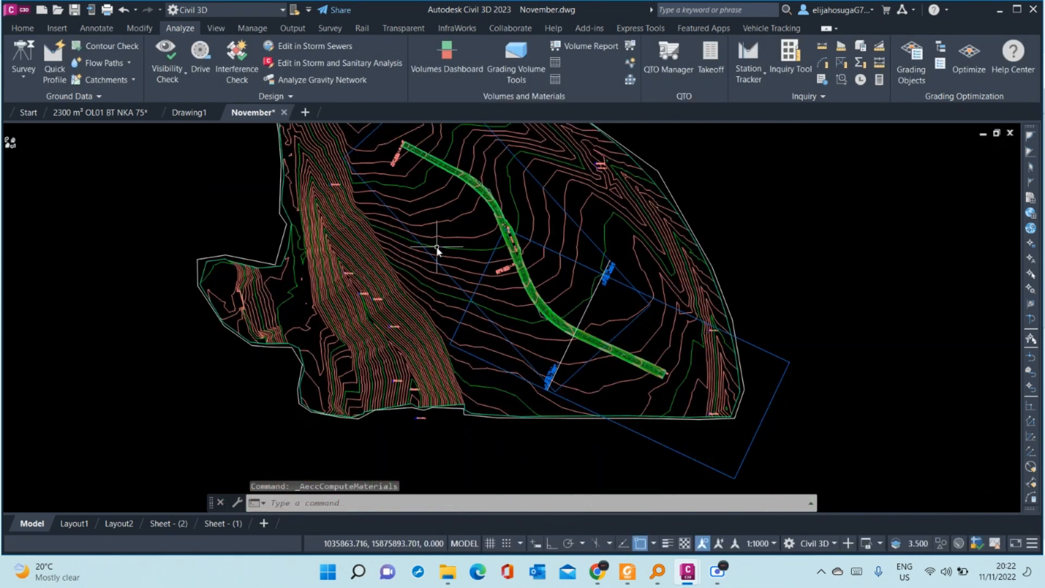
pyautogui.scroll(-5, 511, 192)
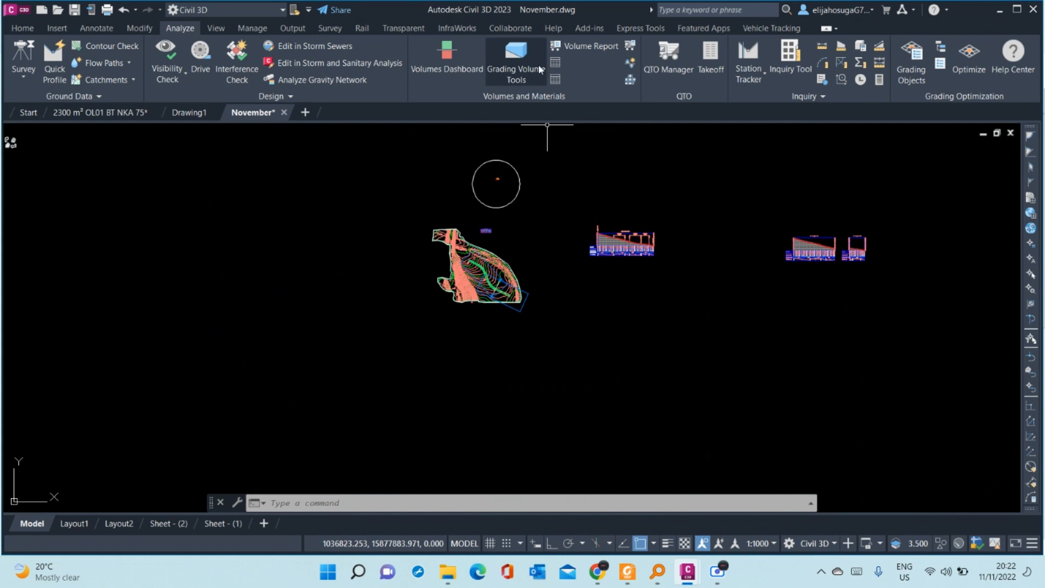
pyautogui.click(589, 46)
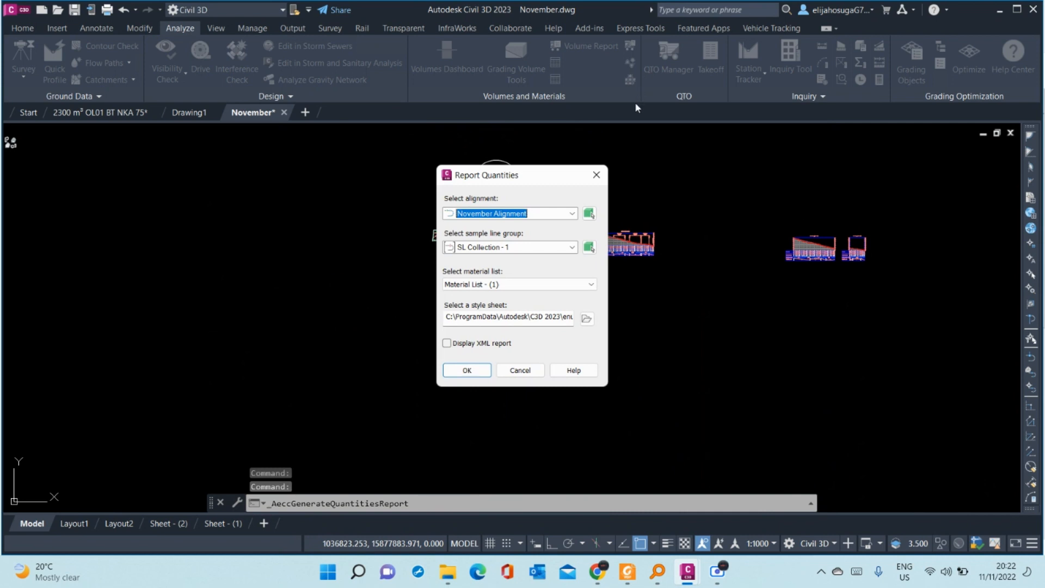
pyautogui.click(558, 285)
pyautogui.click(558, 295)
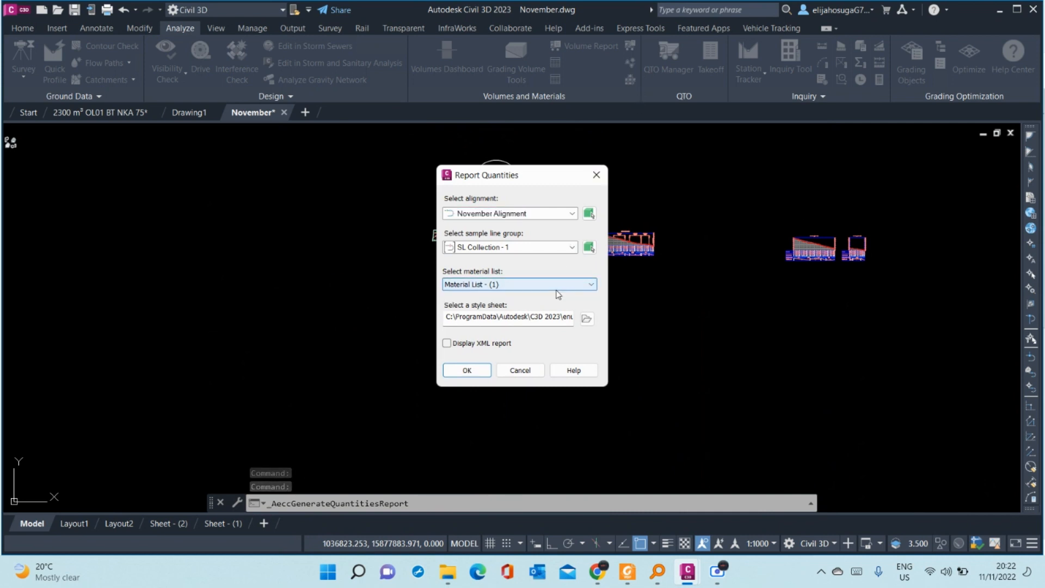
pyautogui.click(587, 320)
pyautogui.click(419, 172)
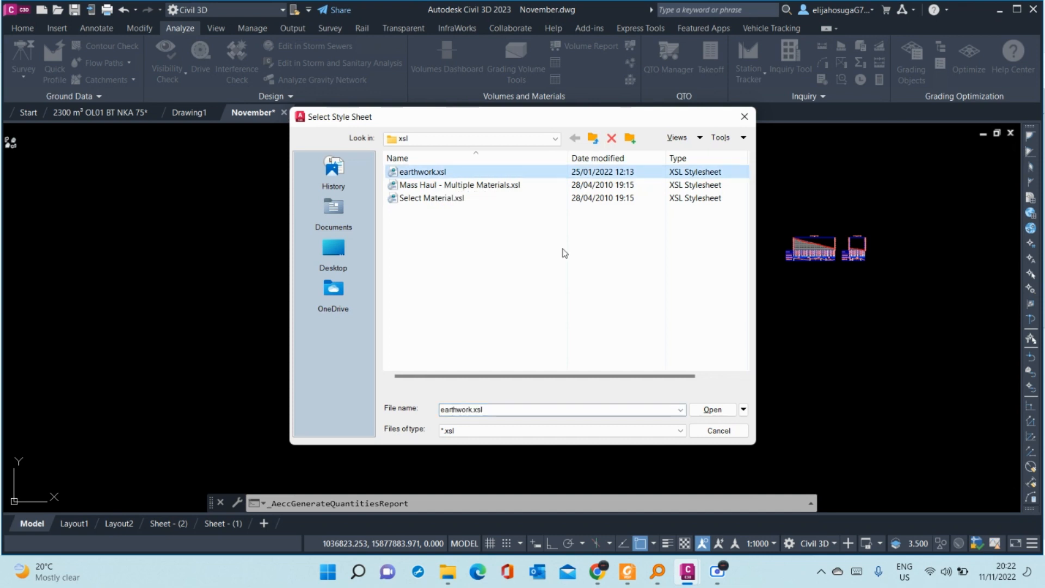
pyautogui.click(707, 411)
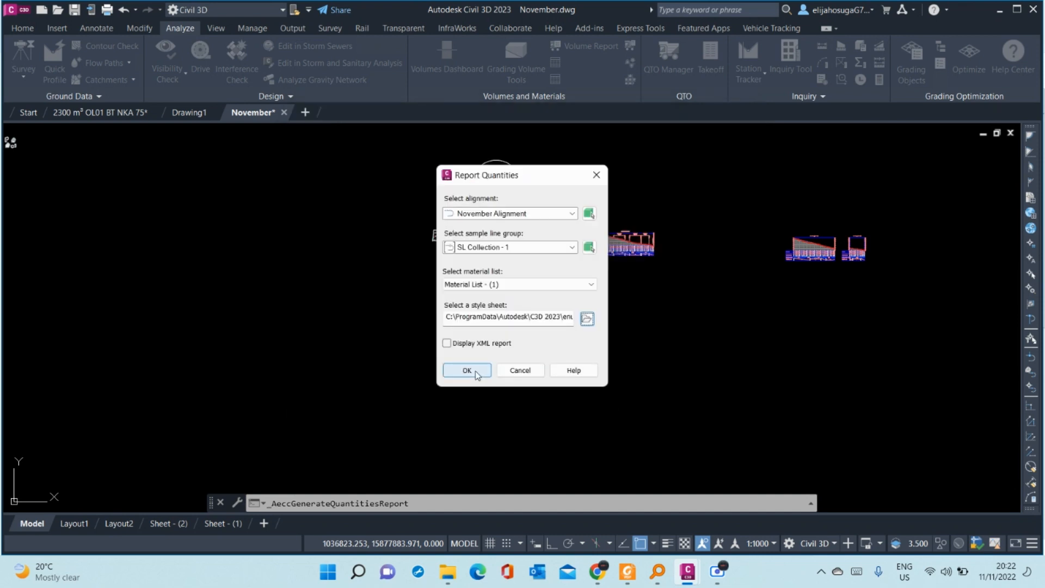
pyautogui.click(476, 371)
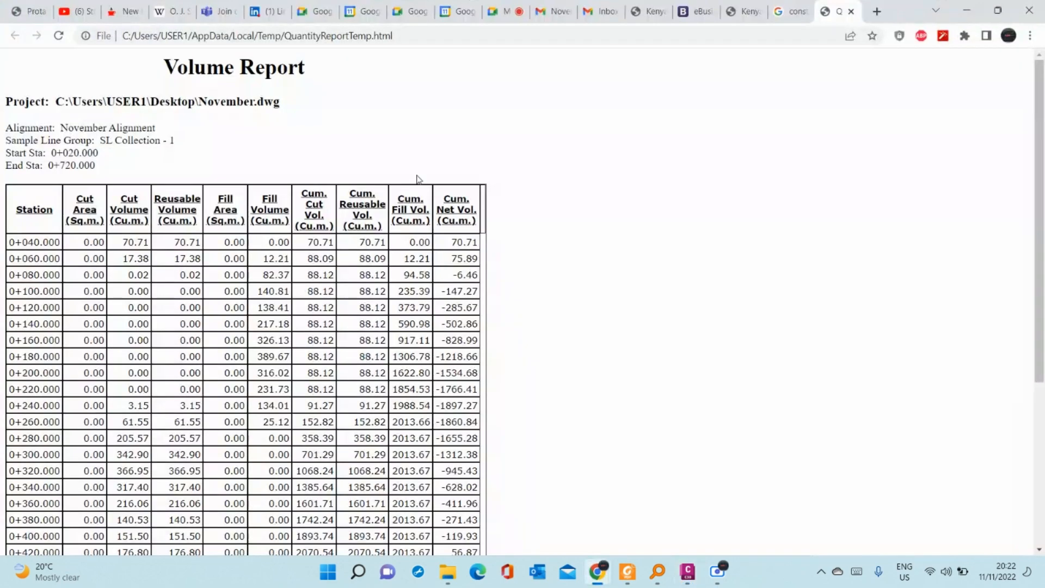
# - Look through the volume report and copy its entire content
pyautogui.scroll(-5, 427, 179)
pyautogui.scroll(5, 427, 197)
pyautogui.scroll(-5, 428, 149)
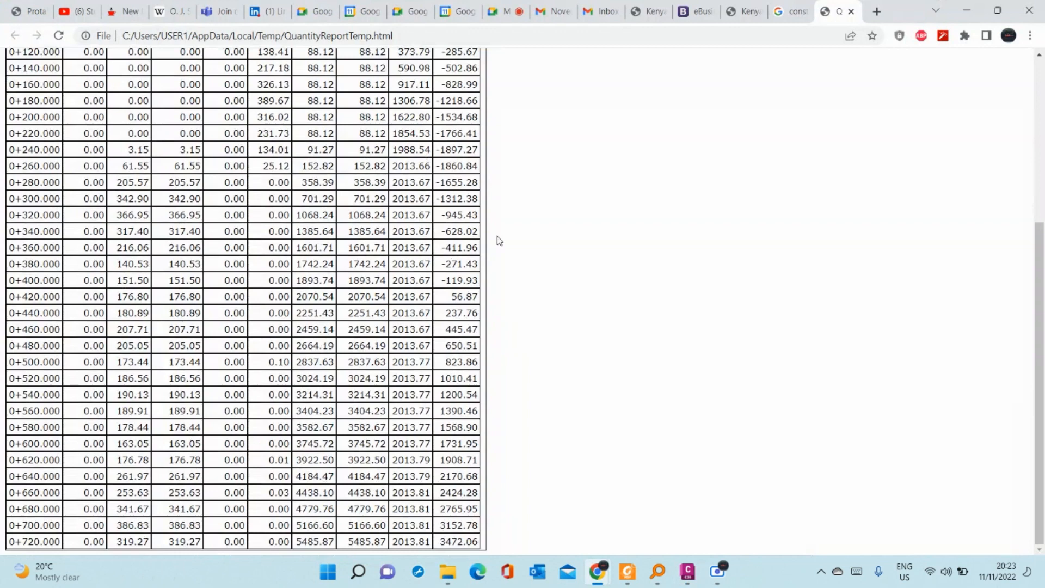
pyautogui.rightClick(528, 252)
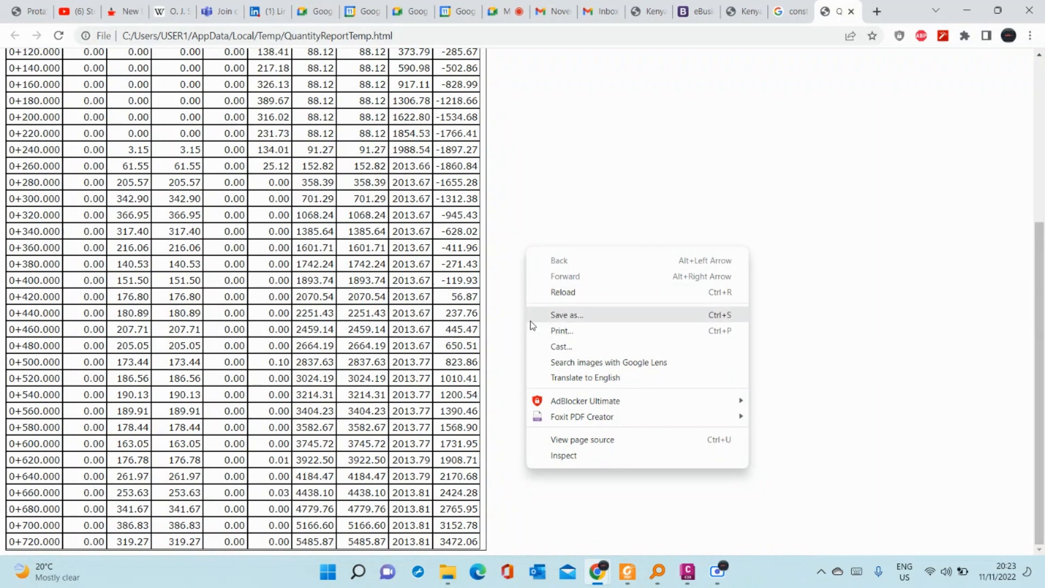
pyautogui.click(615, 176)
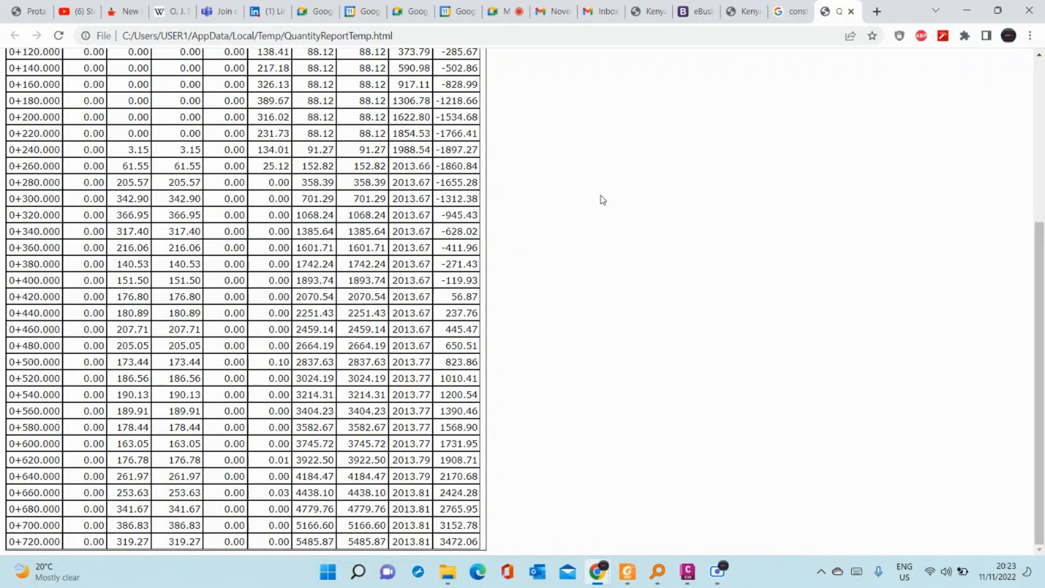
pyautogui.hotkey('ctrl', 'a')
pyautogui.rightClick(536, 236)
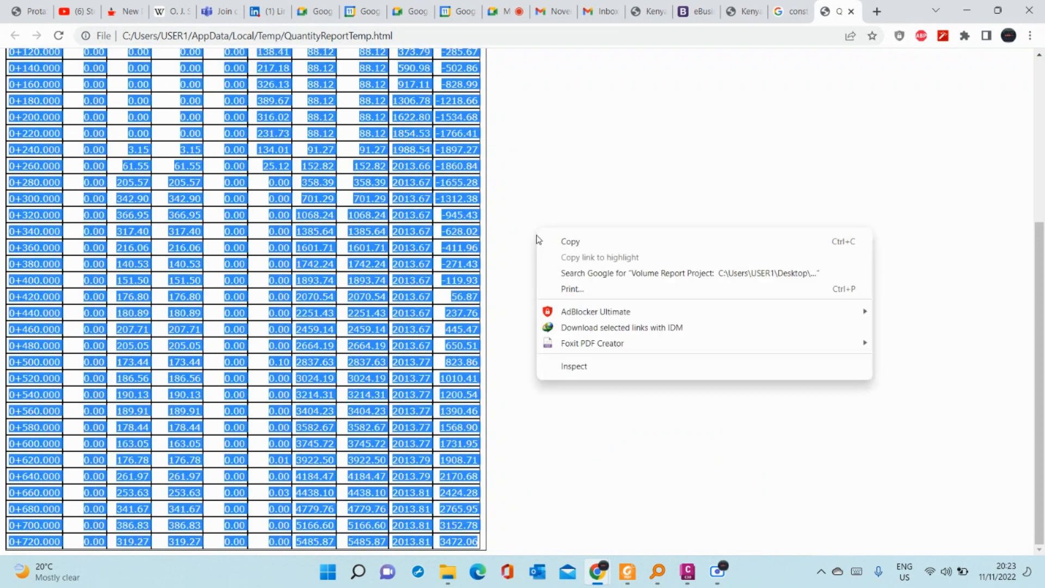
pyautogui.click(578, 241)
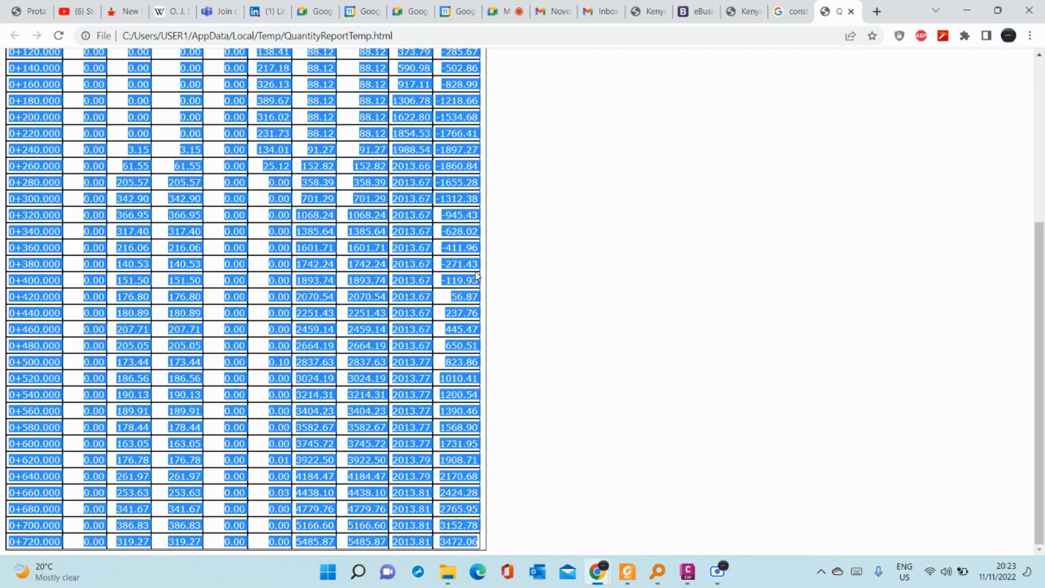
pyautogui.scroll(5, 477, 275)
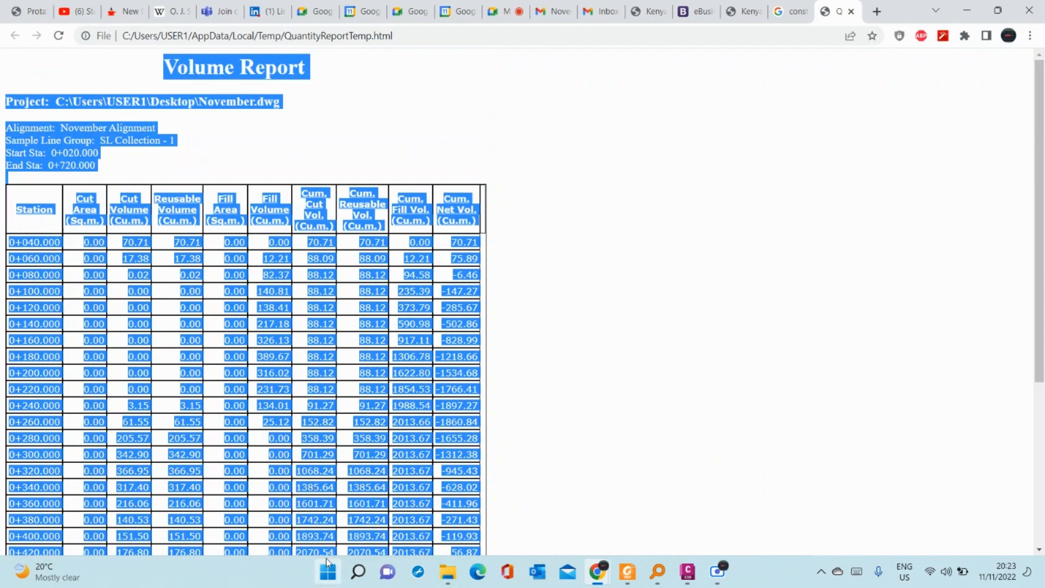
# - Switch to Excel, create a blank workbook, dismiss the licence notice and paste the copied volume report at cell A1
pyautogui.click(328, 573)
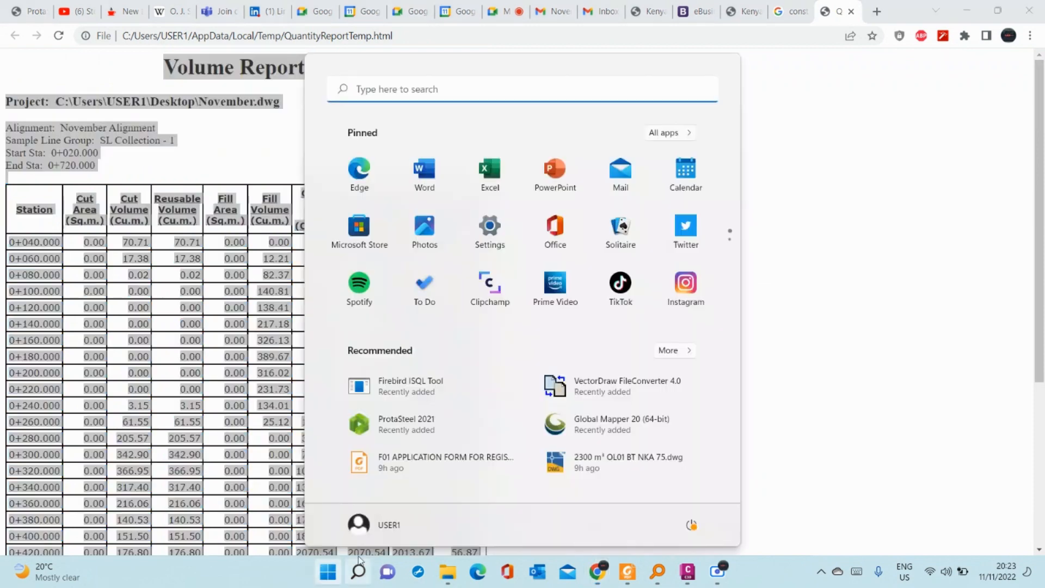
pyautogui.click(437, 97)
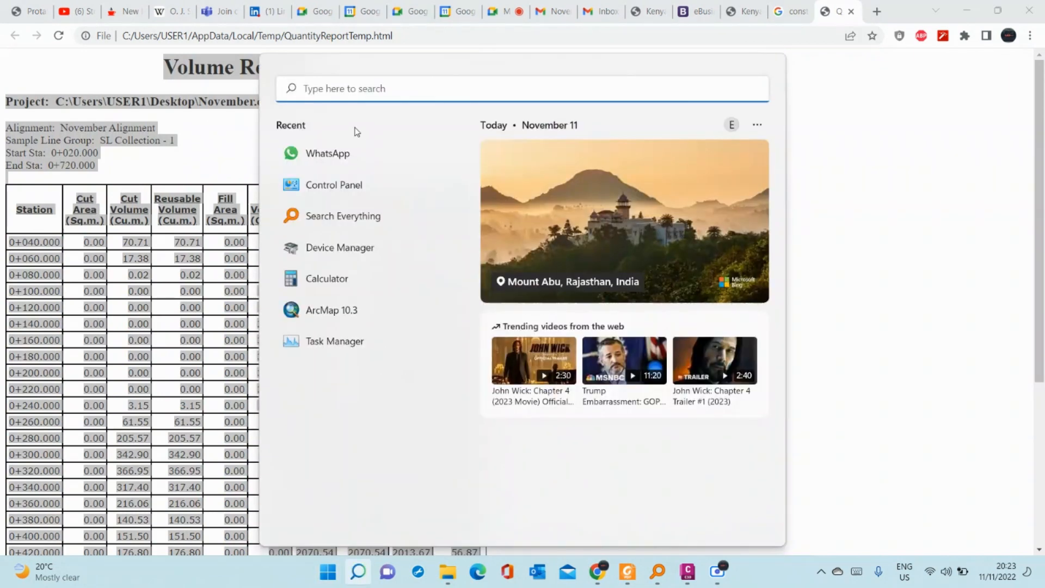
pyautogui.write('excel')
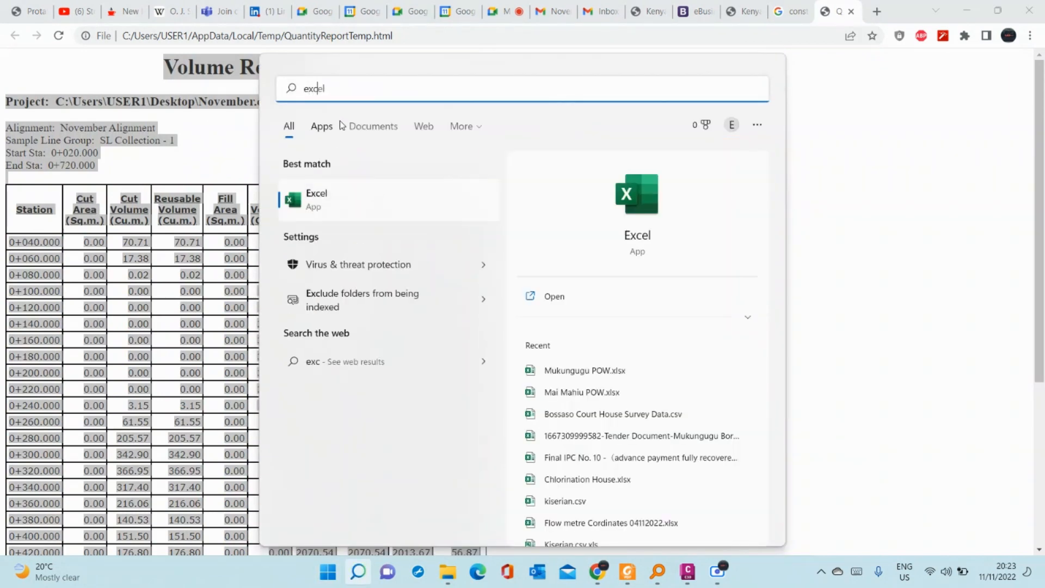
pyautogui.press('Return')
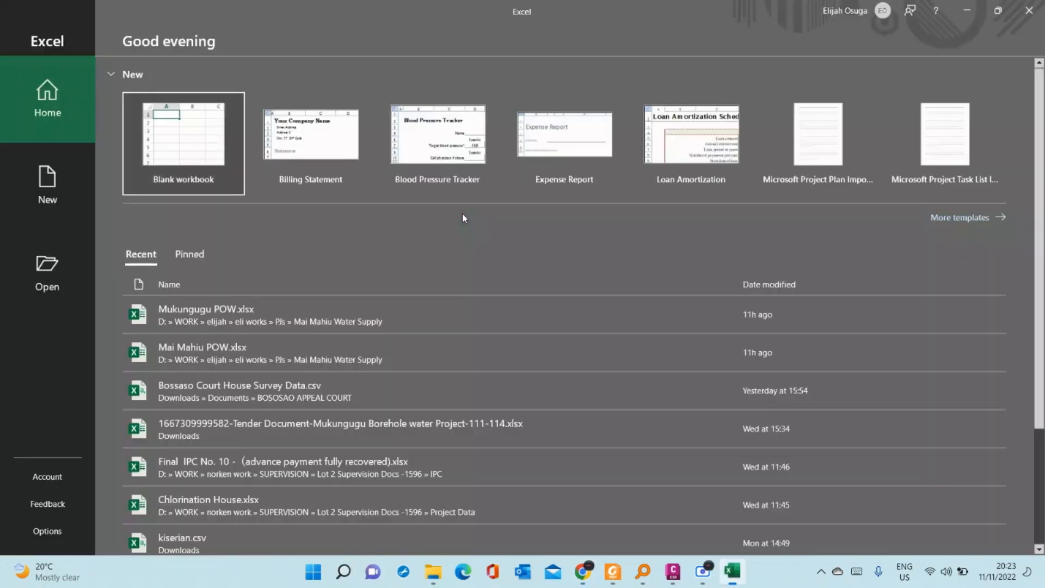
pyautogui.click(217, 157)
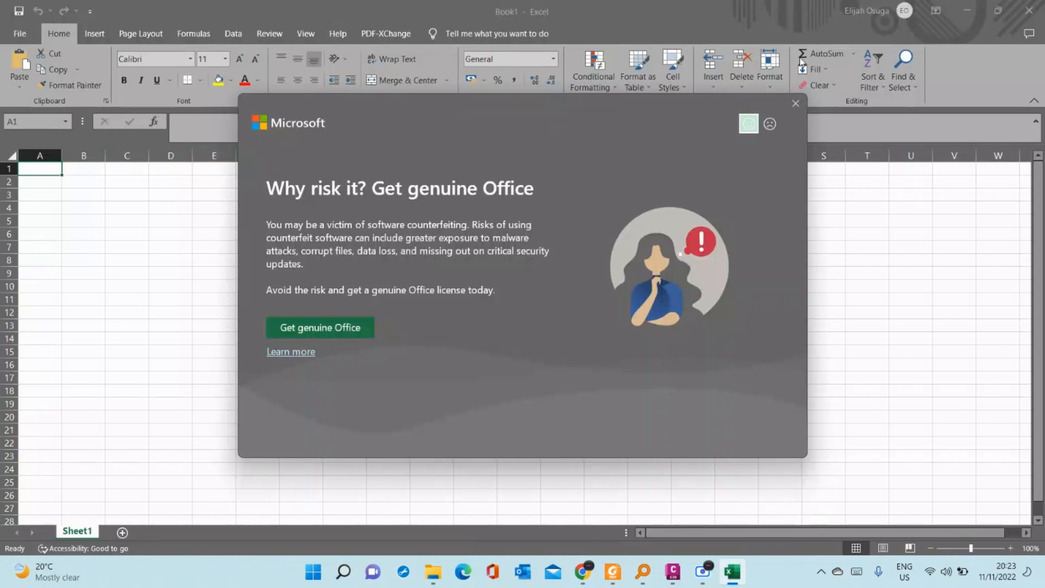
pyautogui.click(795, 104)
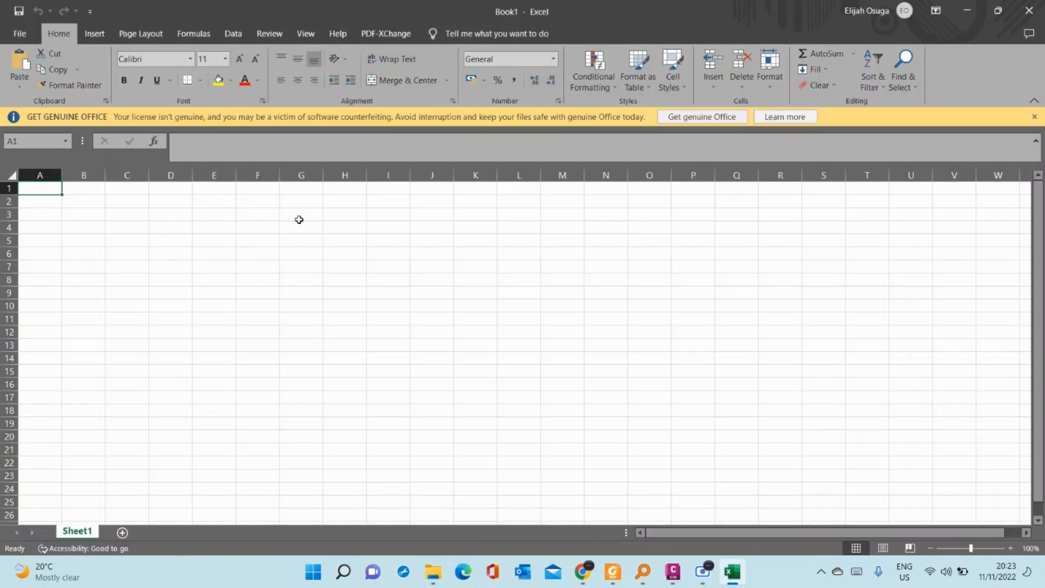
pyautogui.hotkey('ctrl', 'v')
# - Examine the pasted report's cut, fill and cumulative volume columns station by station in the worksheet
pyautogui.scroll(-9, 367, 251)
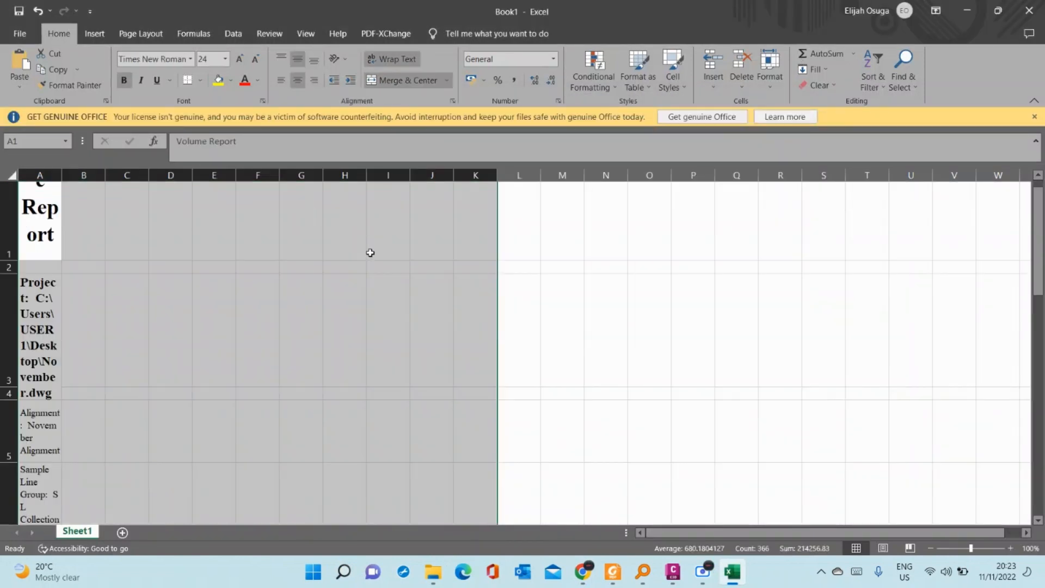
pyautogui.scroll(6, 369, 270)
pyautogui.scroll(3, 368, 273)
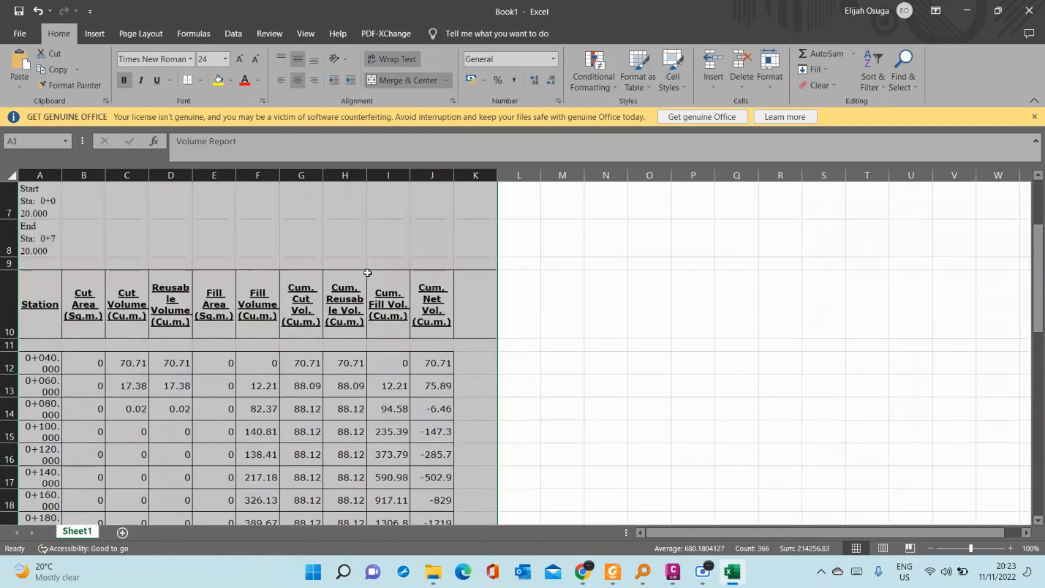
pyautogui.scroll(-8, 369, 272)
pyautogui.click(605, 353)
pyautogui.scroll(-10, 341, 349)
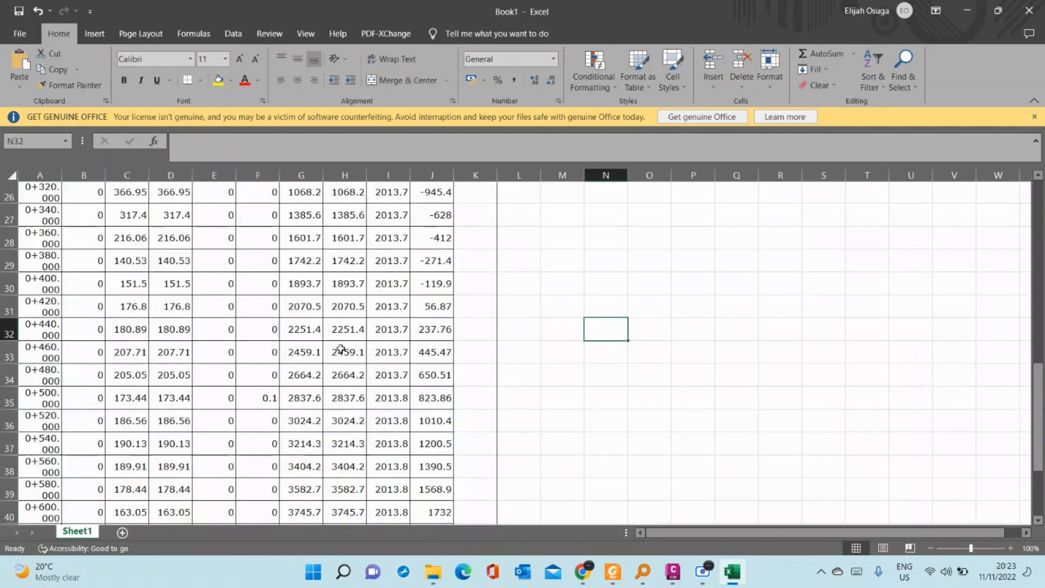
pyautogui.scroll(15, 341, 349)
pyautogui.scroll(1, 340, 348)
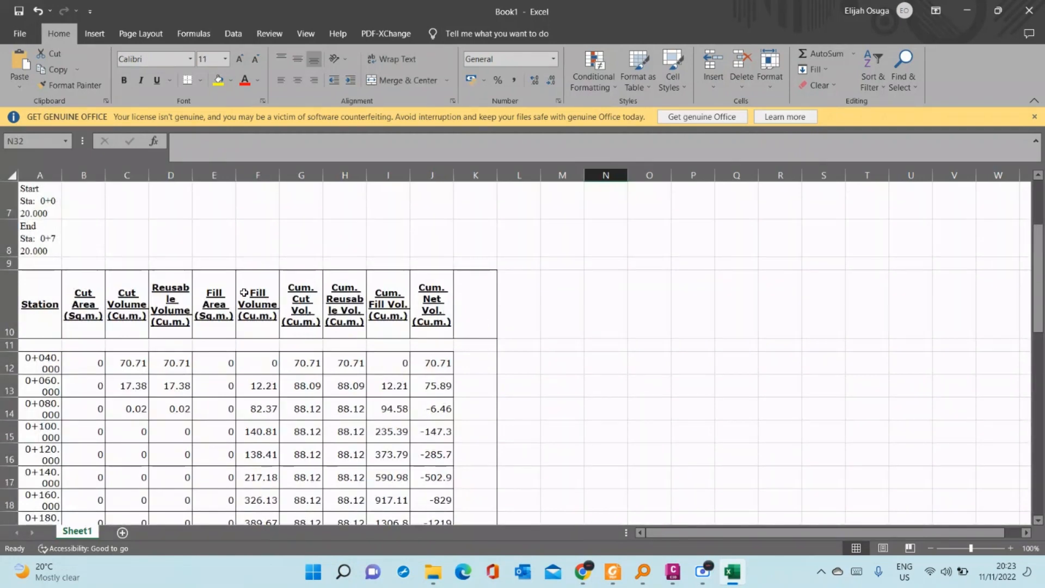
pyautogui.scroll(-1, 244, 293)
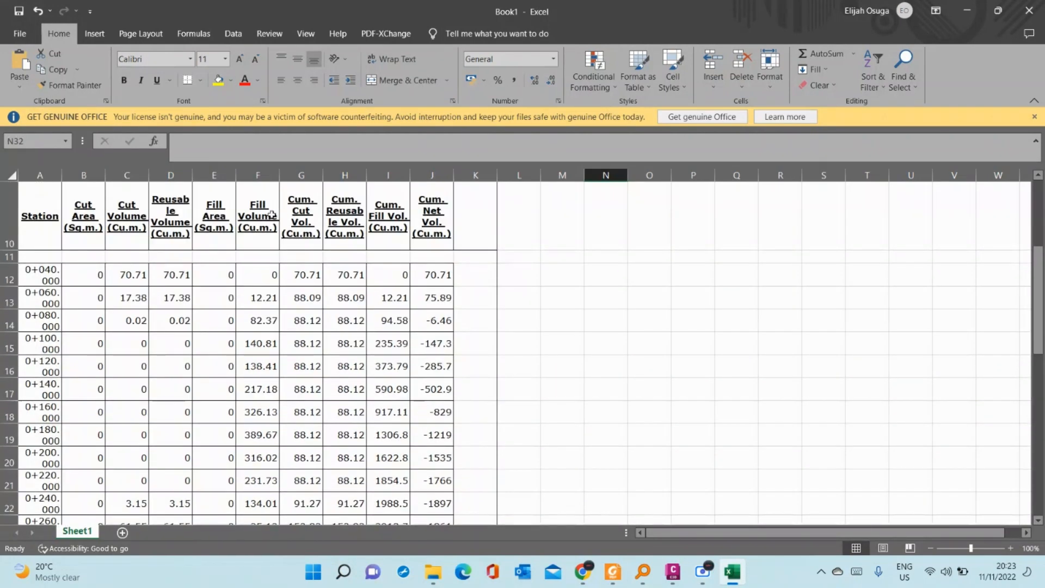
# - Compare the fill volume, cumulative fill and cumulative net volume columns from the first to the last station
pyautogui.scroll(-9, 256, 251)
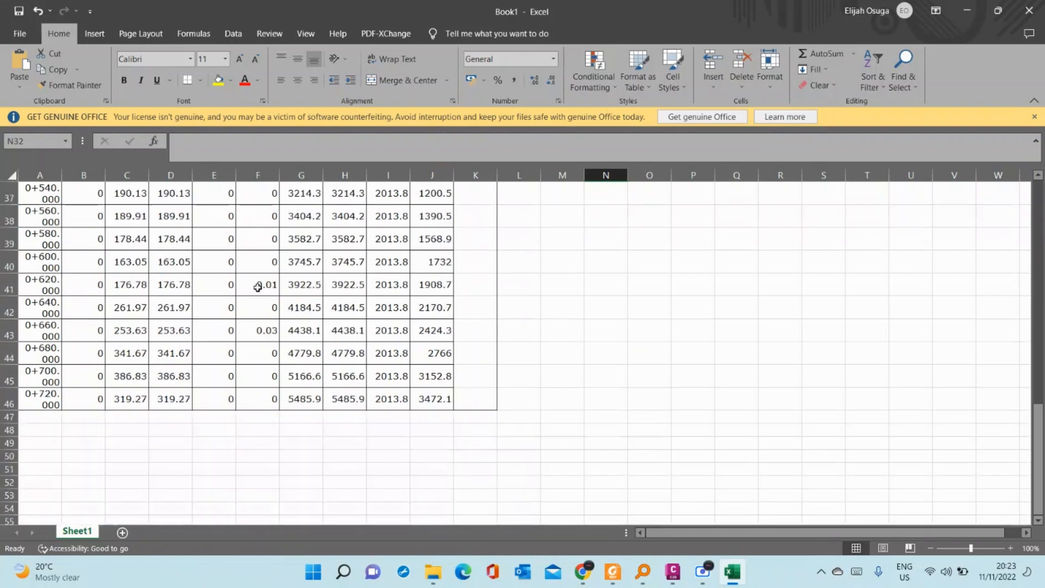
pyautogui.scroll(10, 257, 287)
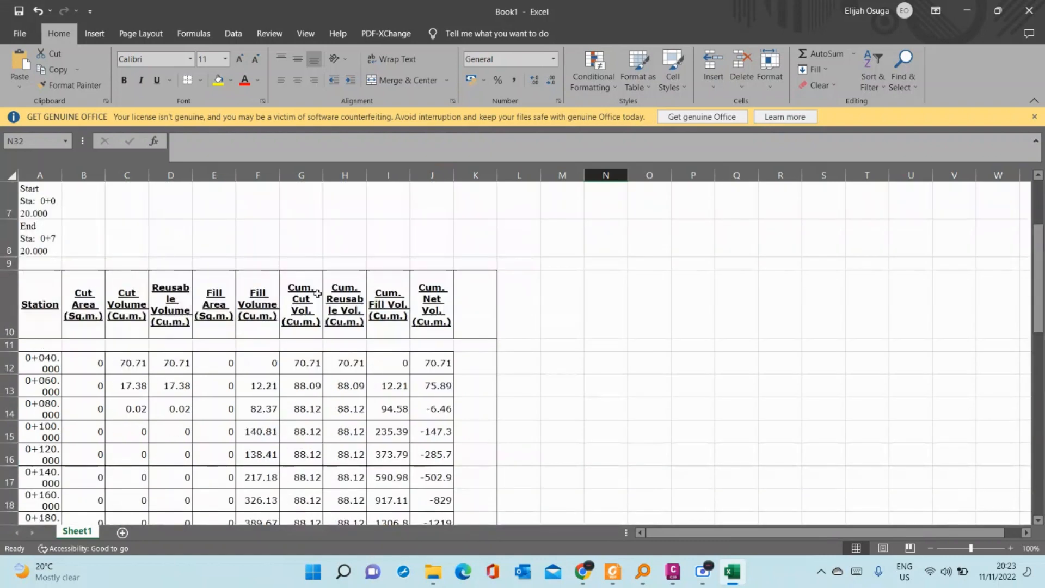
pyautogui.scroll(-9, 402, 292)
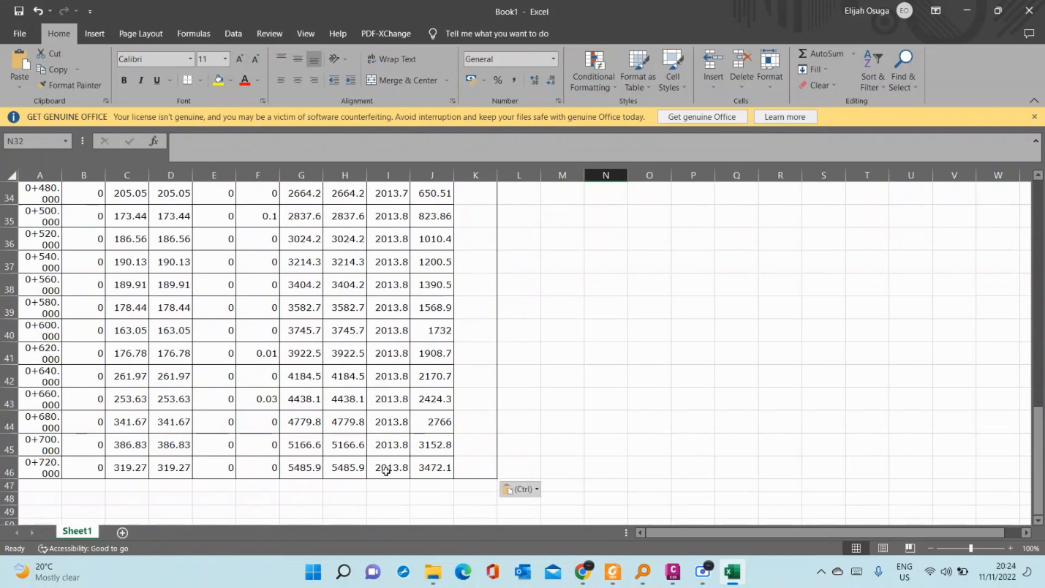
pyautogui.scroll(8, 386, 470)
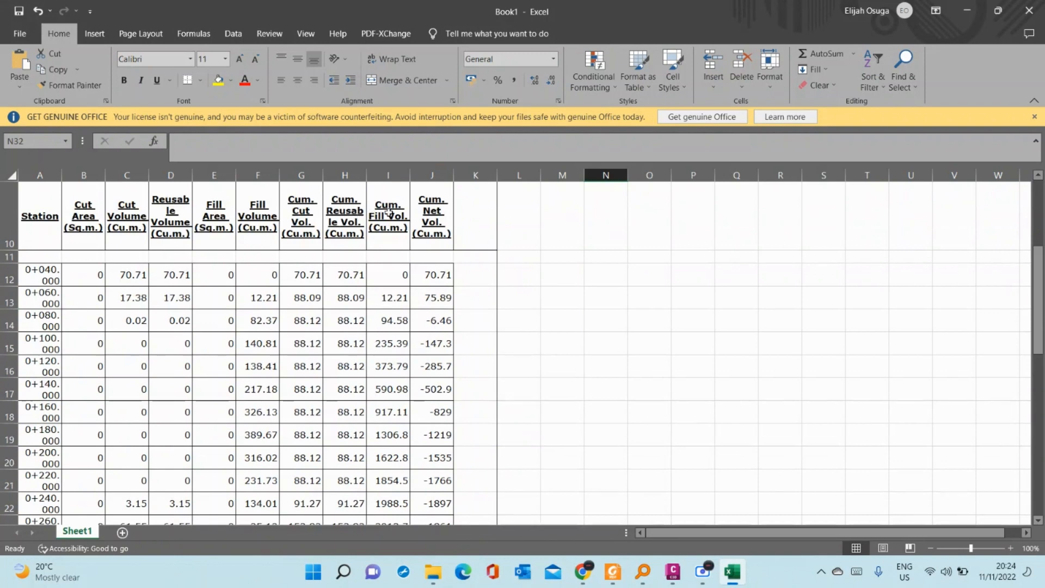
pyautogui.scroll(-10, 387, 245)
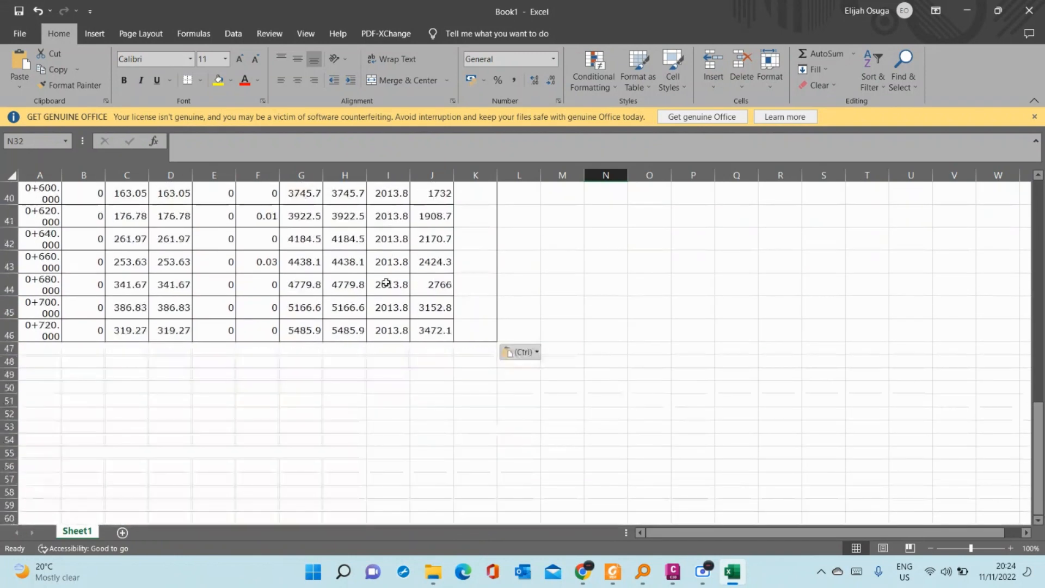
pyautogui.scroll(12, 386, 283)
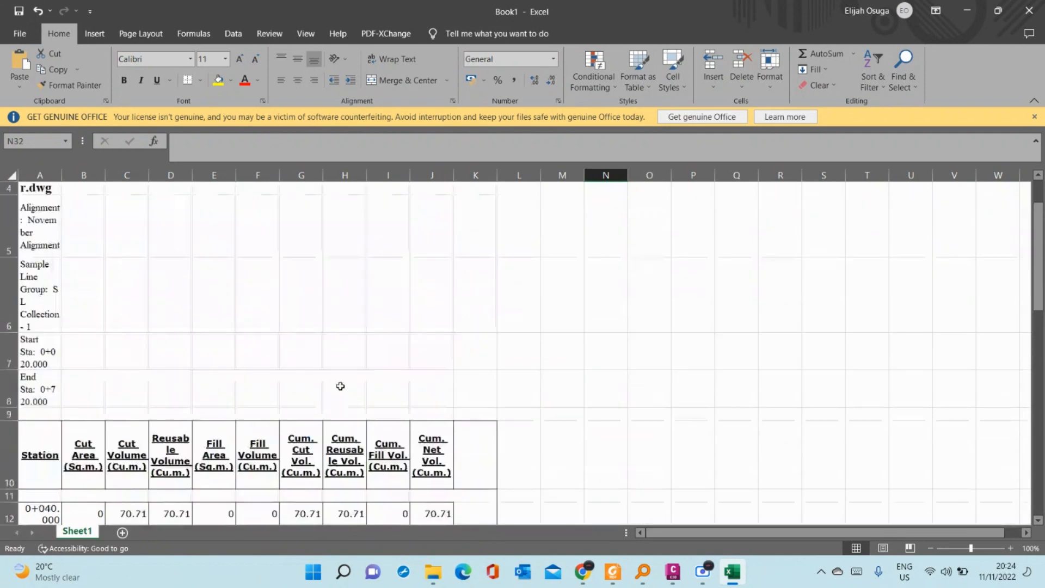
pyautogui.scroll(-6, 341, 386)
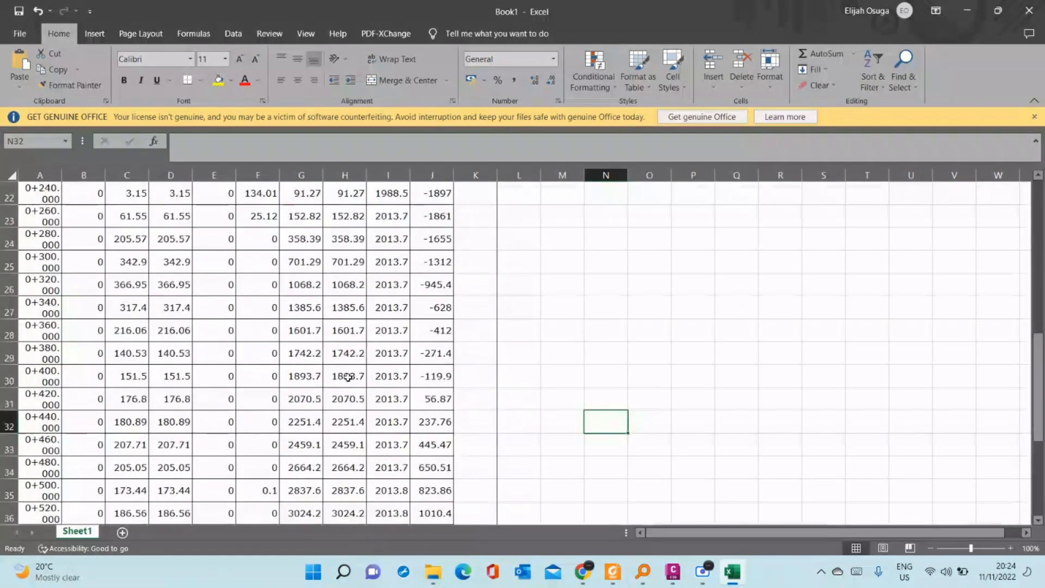
pyautogui.scroll(-4, 349, 376)
pyautogui.scroll(5, 434, 422)
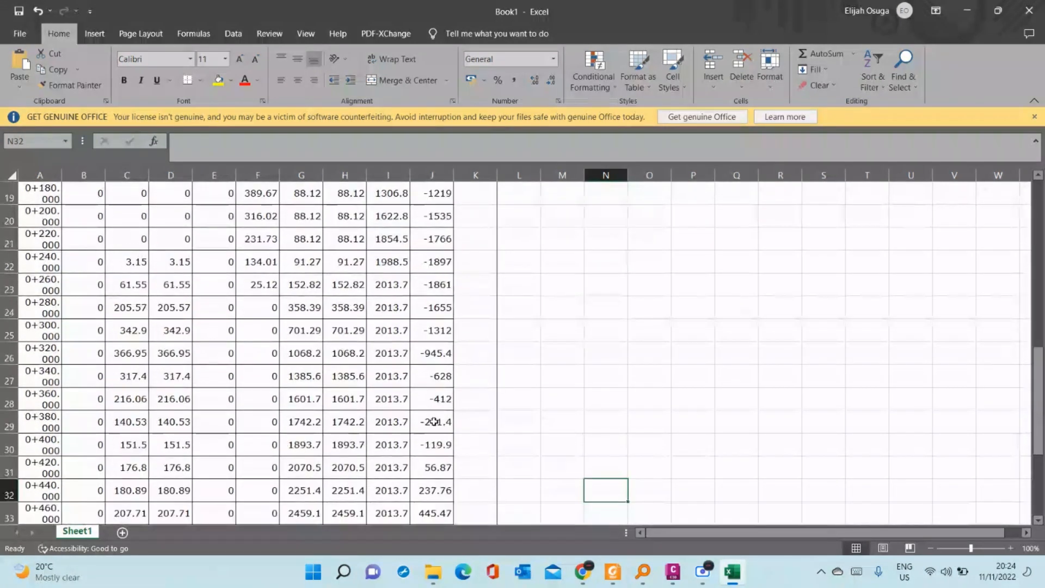
pyautogui.scroll(6, 518, 273)
pyautogui.scroll(-4, 411, 277)
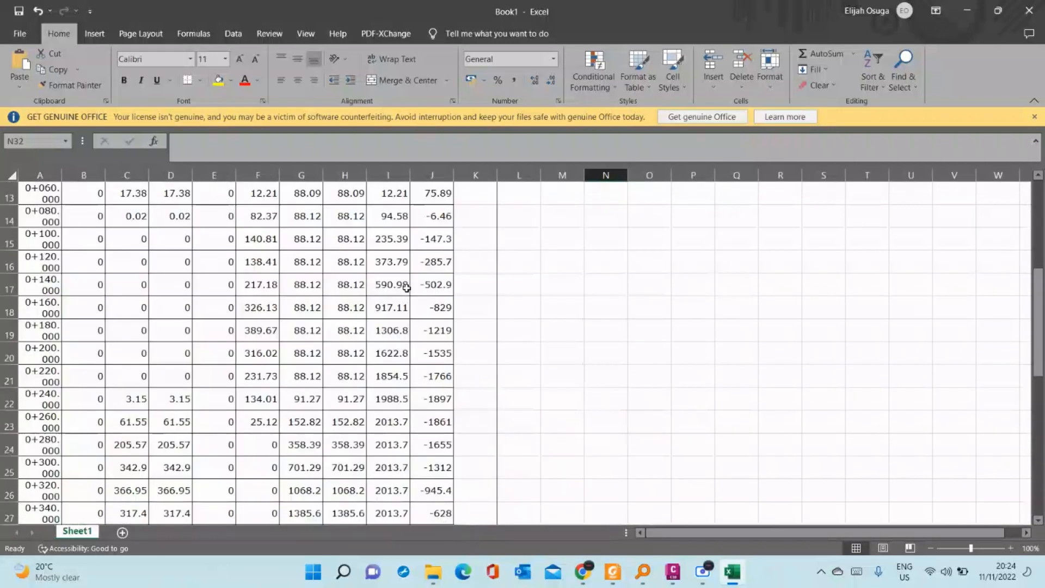
pyautogui.scroll(1, 407, 288)
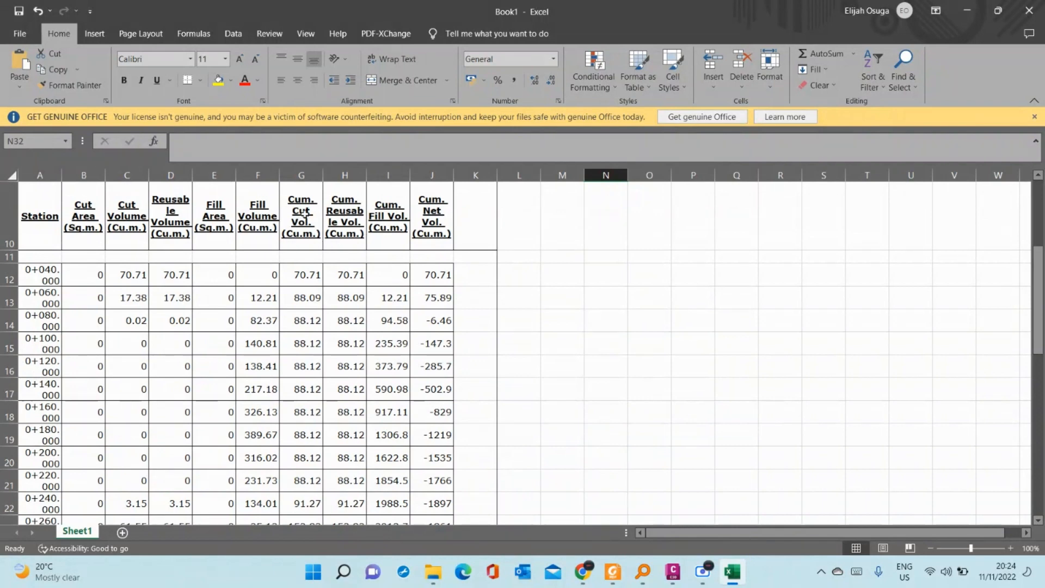
# - Check the cumulative cut volume from its column heading down to station 0+720, then review the net volumes again
pyautogui.scroll(-9, 328, 201)
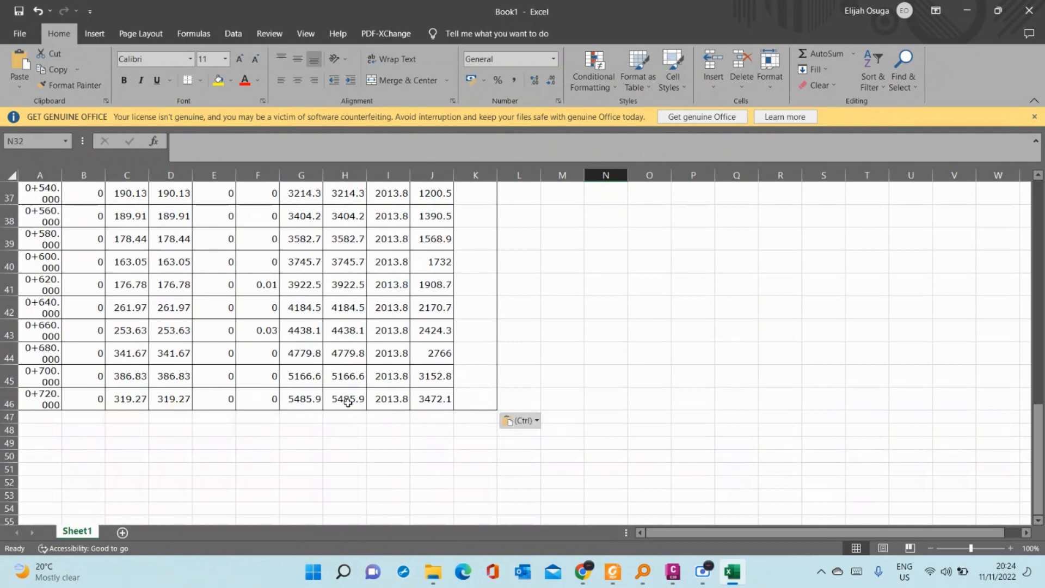
pyautogui.scroll(6, 386, 397)
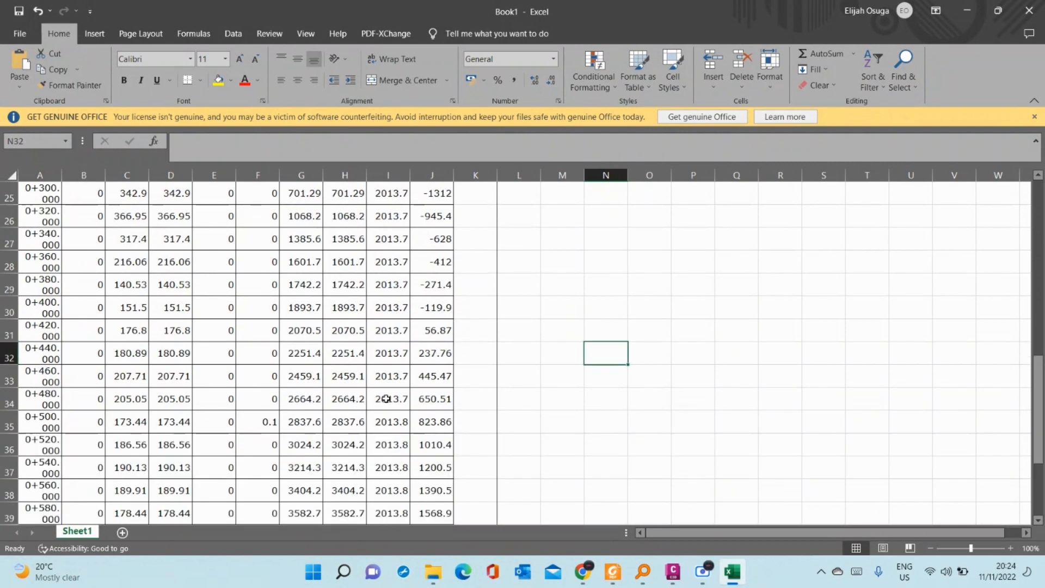
pyautogui.scroll(4, 386, 398)
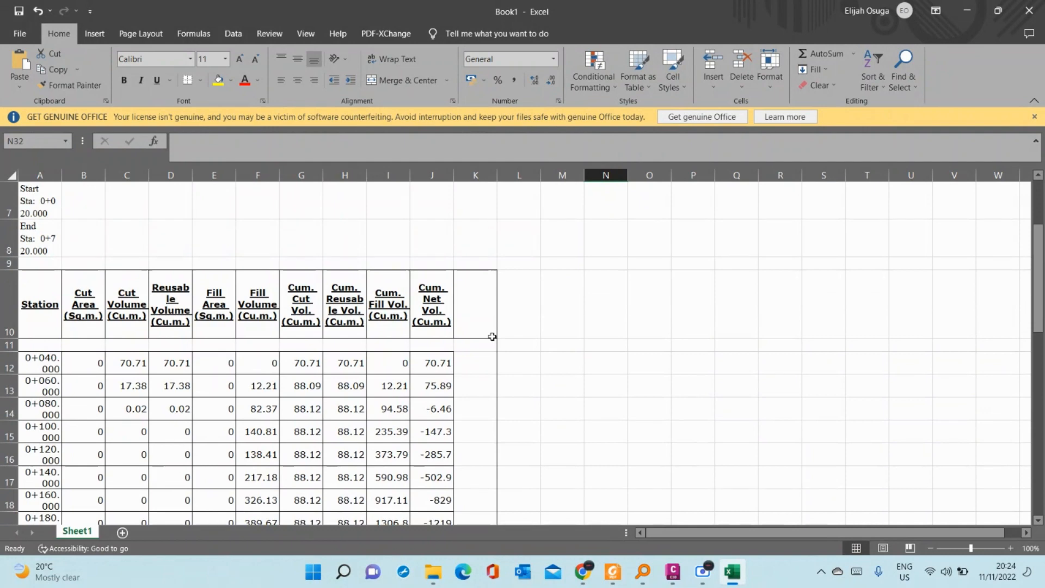
pyautogui.scroll(-16, 492, 336)
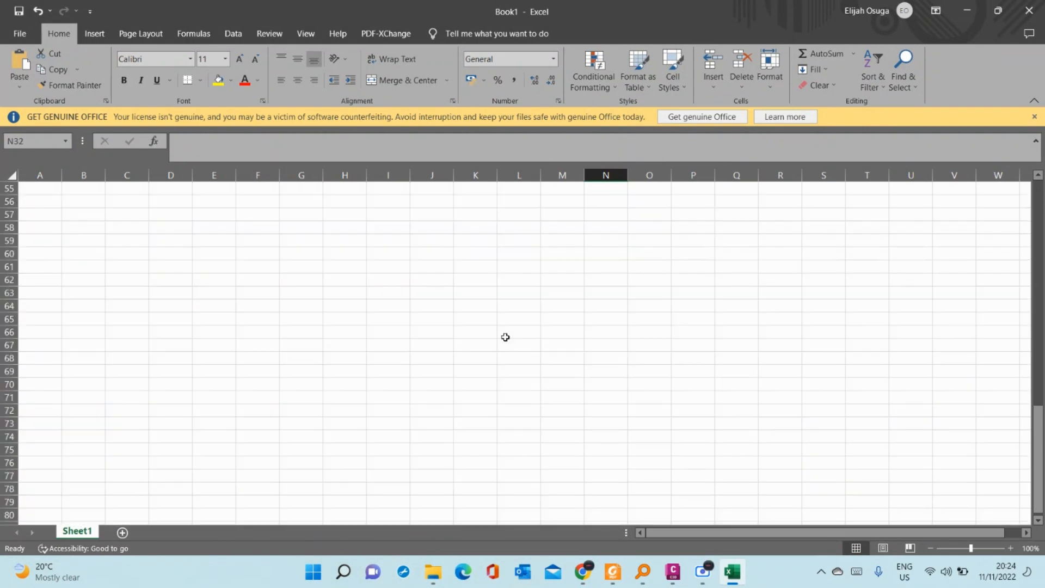
pyautogui.scroll(14, 537, 305)
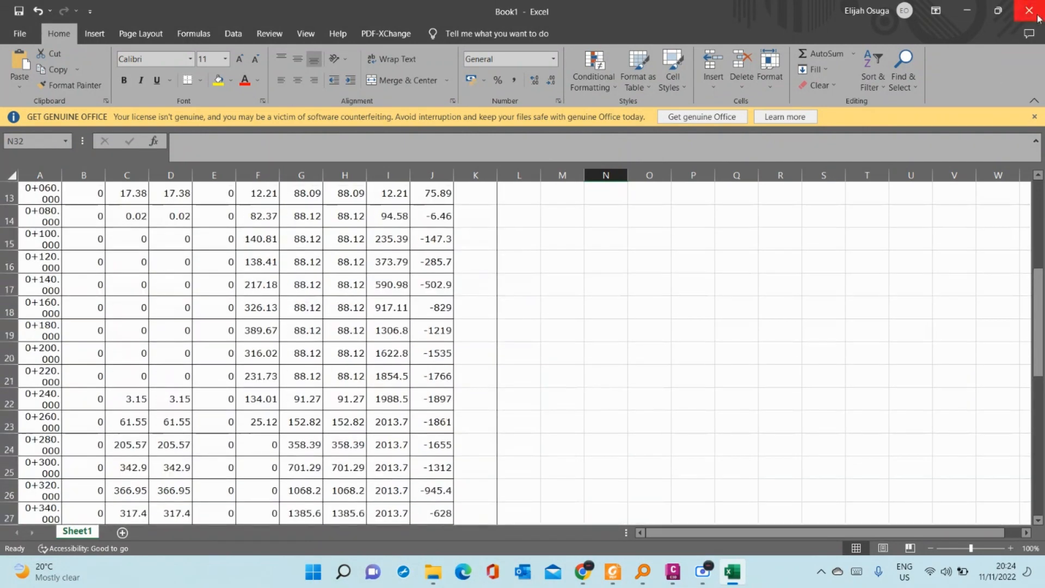
pyautogui.scroll(-8, 452, 292)
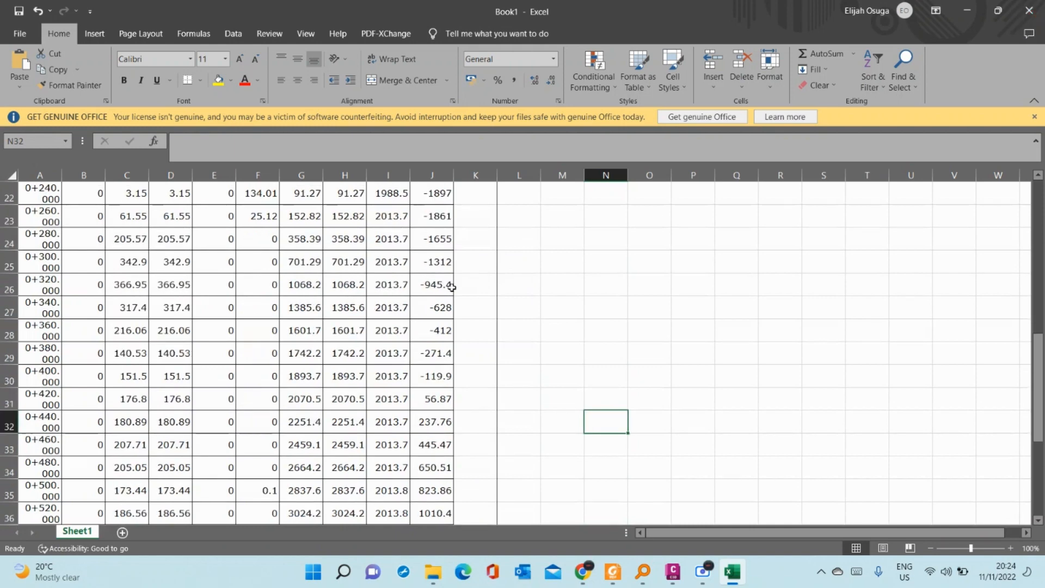
pyautogui.scroll(-2, 452, 292)
pyautogui.scroll(7, 451, 292)
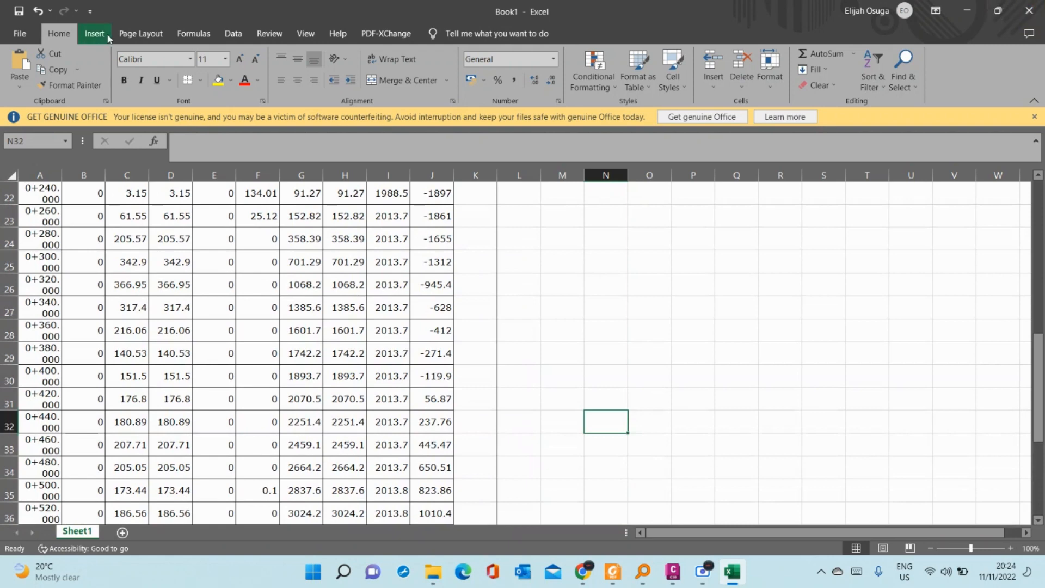
# - Leave Excel, deselect the volume report text in the browser, view the report's last stations and switch back to Civil 3D
pyautogui.click(967, 11)
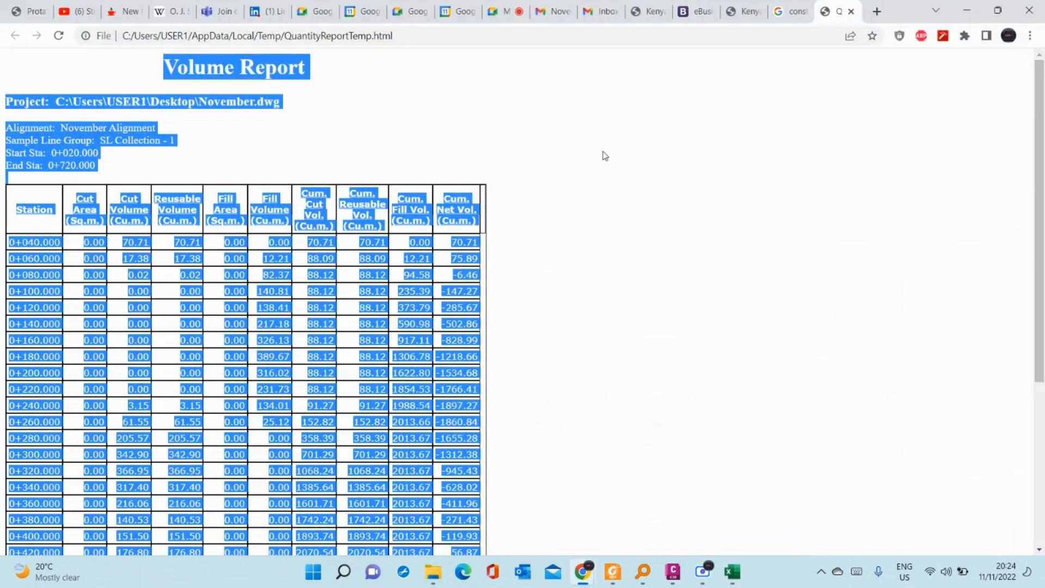
pyautogui.click(584, 180)
pyautogui.scroll(-5, 523, 349)
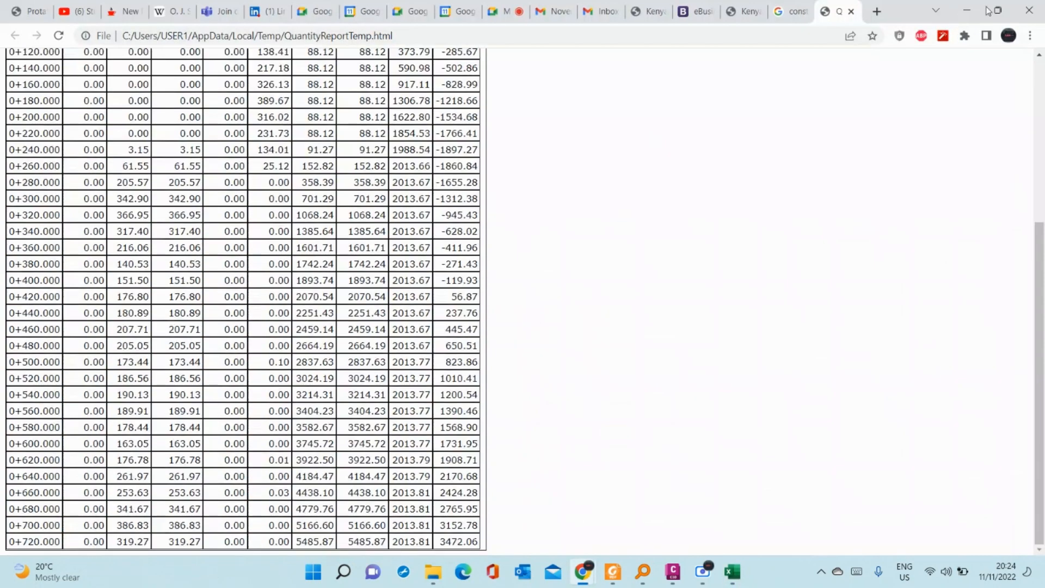
pyautogui.click(977, 9)
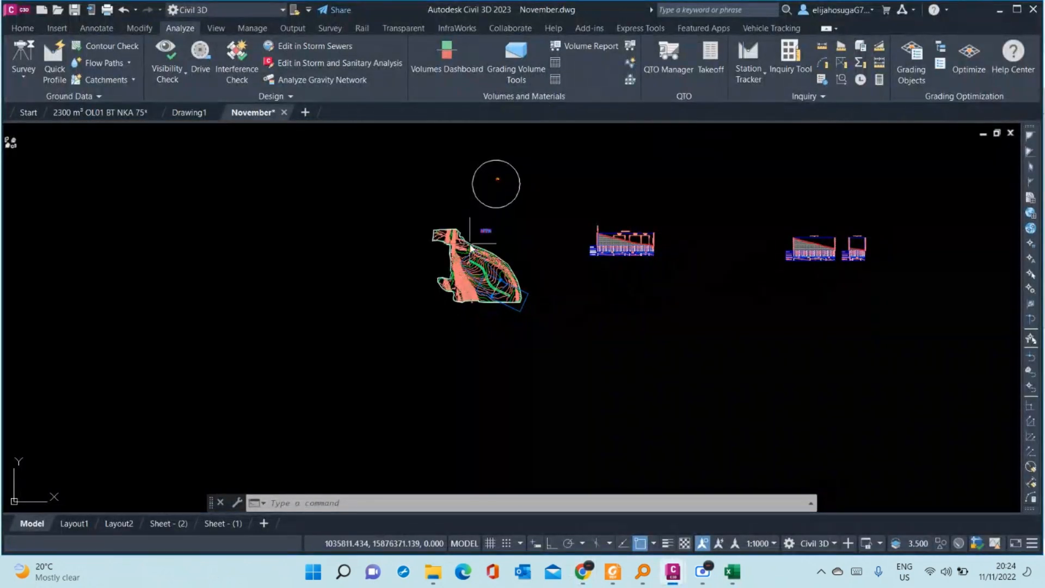
# - Insert an unsplit, dynamic Cut and Fill total volume table for November Alignment, SL Collection - 1 and Material List - (1) above the first profile view
pyautogui.scroll(3, 543, 303)
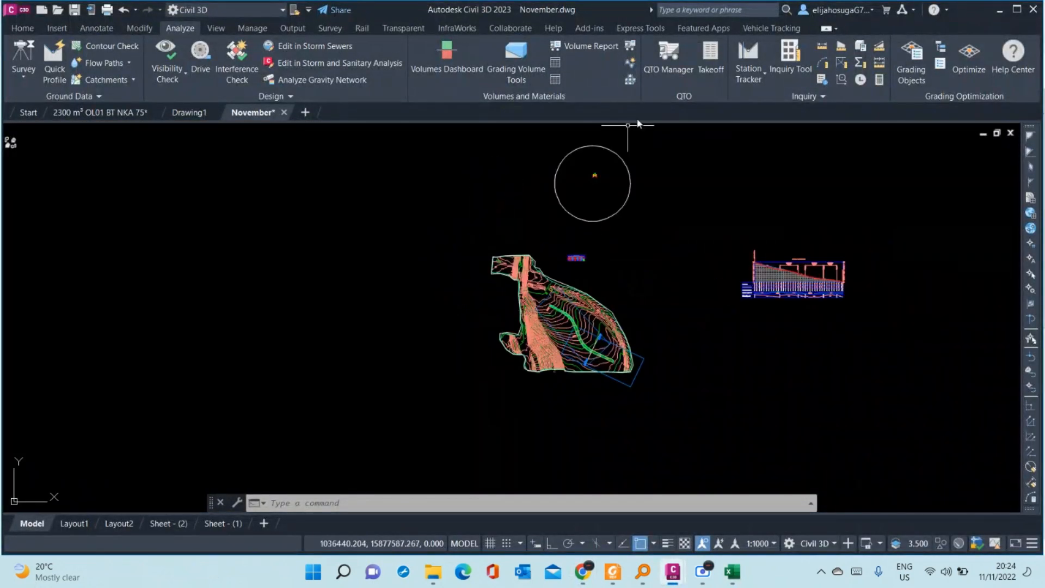
pyautogui.click(555, 64)
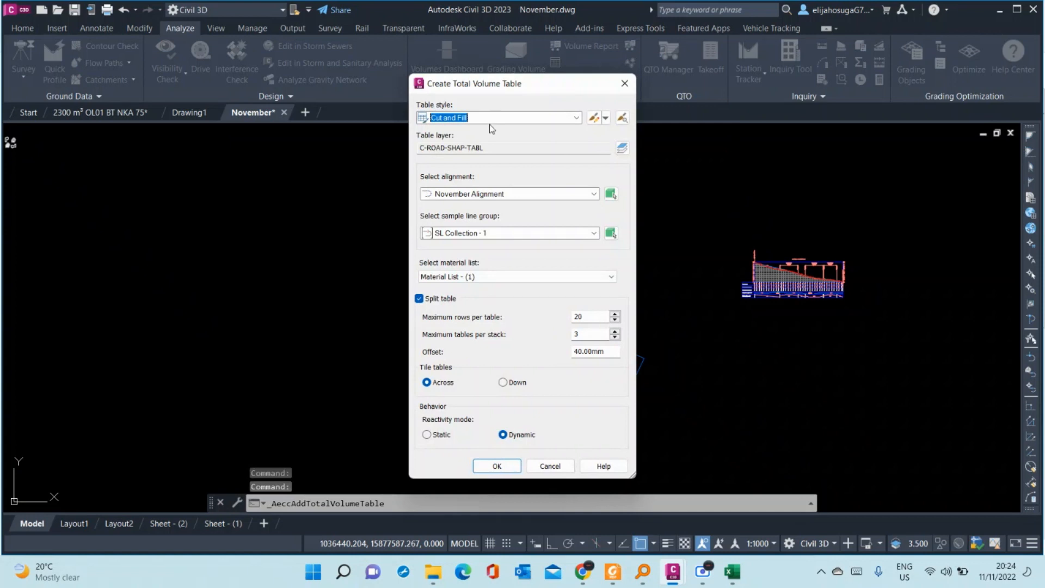
pyautogui.click(512, 119)
pyautogui.click(511, 129)
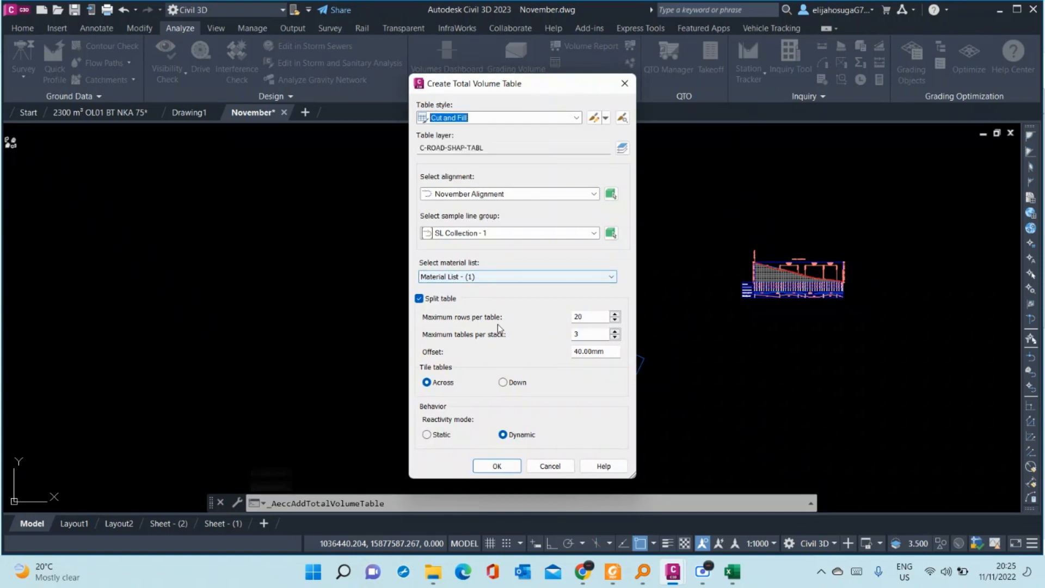
pyautogui.click(420, 300)
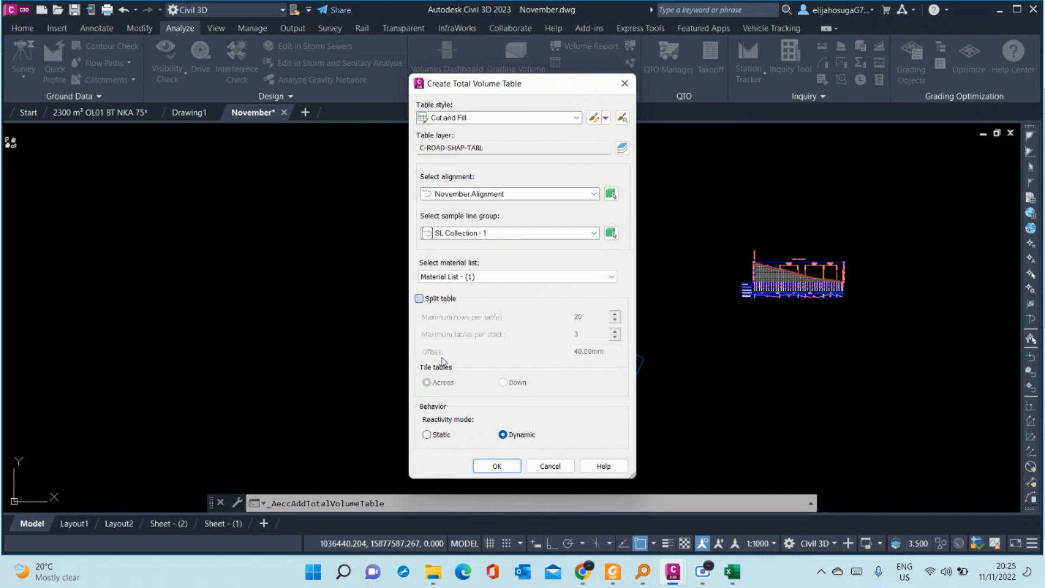
pyautogui.click(496, 466)
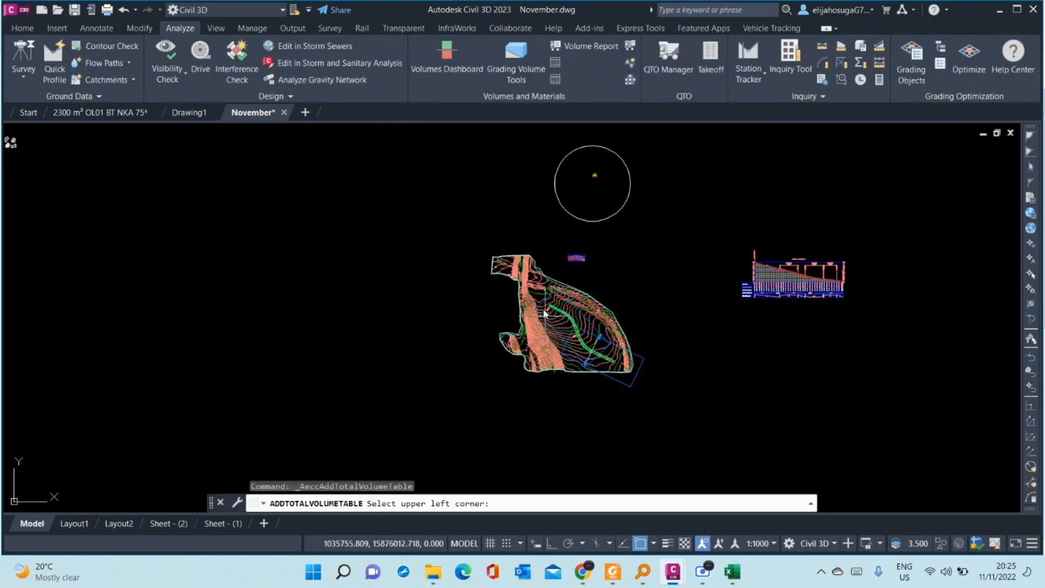
pyautogui.moveTo(660, 201)
pyautogui.mouseDown(button='middle')
pyautogui.moveTo(648, 230)
pyautogui.moveTo(581, 270)
pyautogui.mouseUp(button='middle')
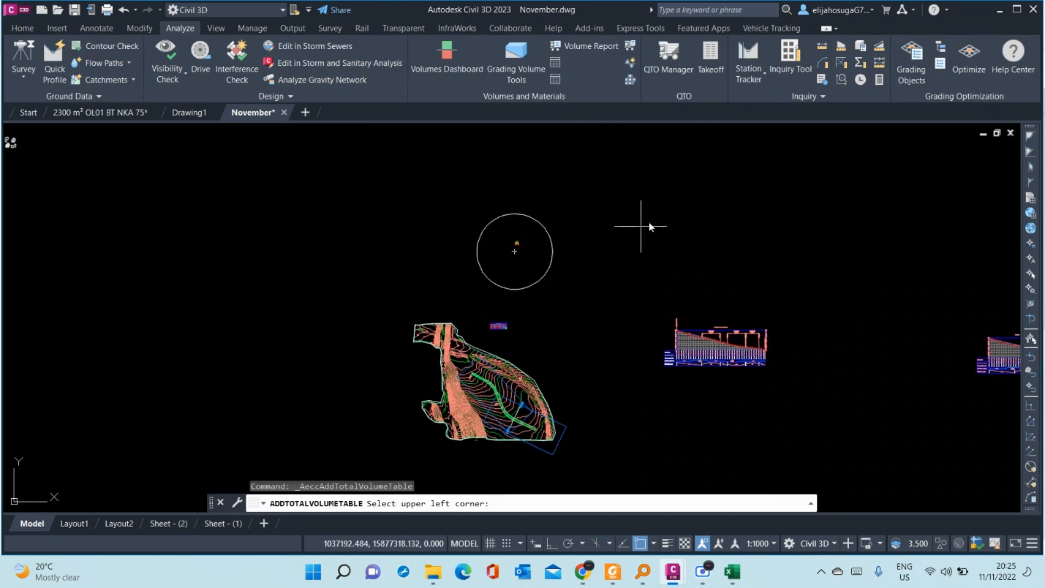
pyautogui.click(683, 163)
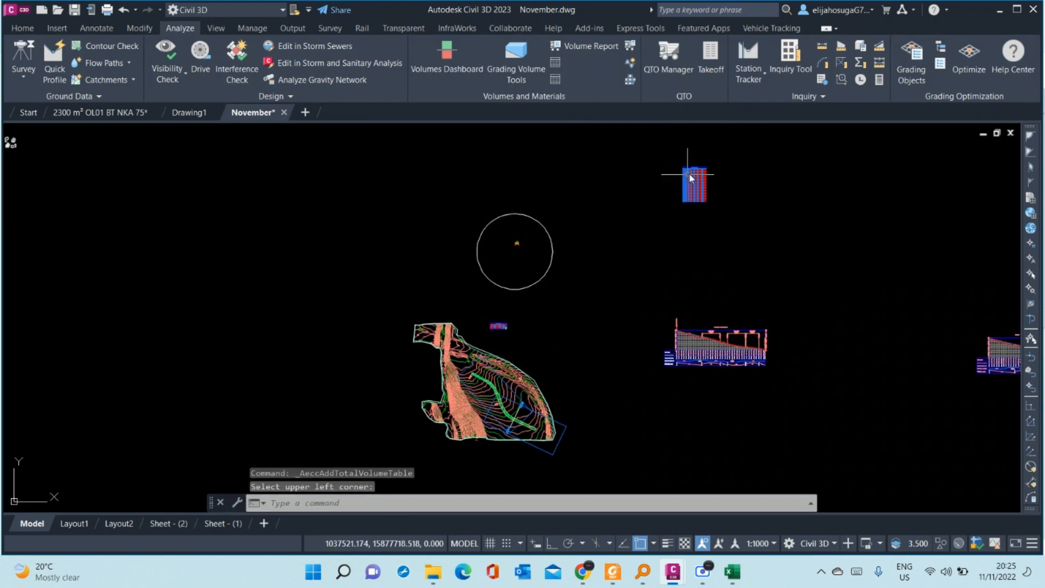
# - Inspect the column headings and first stations of the total volume table in the drawing
pyautogui.scroll(6, 695, 163)
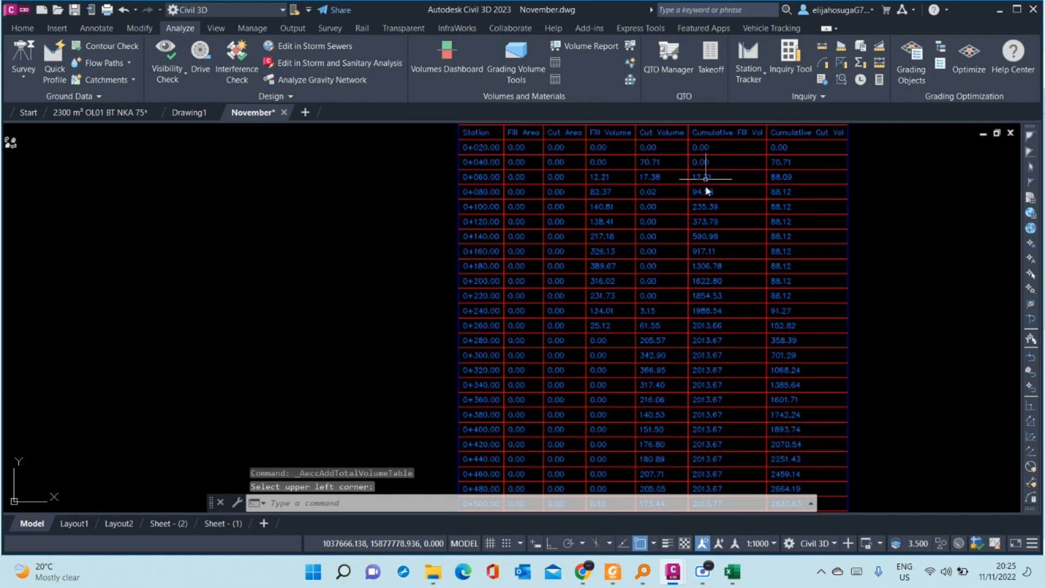
pyautogui.scroll(-4, 705, 176)
pyautogui.scroll(4, 691, 382)
pyautogui.scroll(-4, 724, 287)
pyautogui.scroll(4, 717, 287)
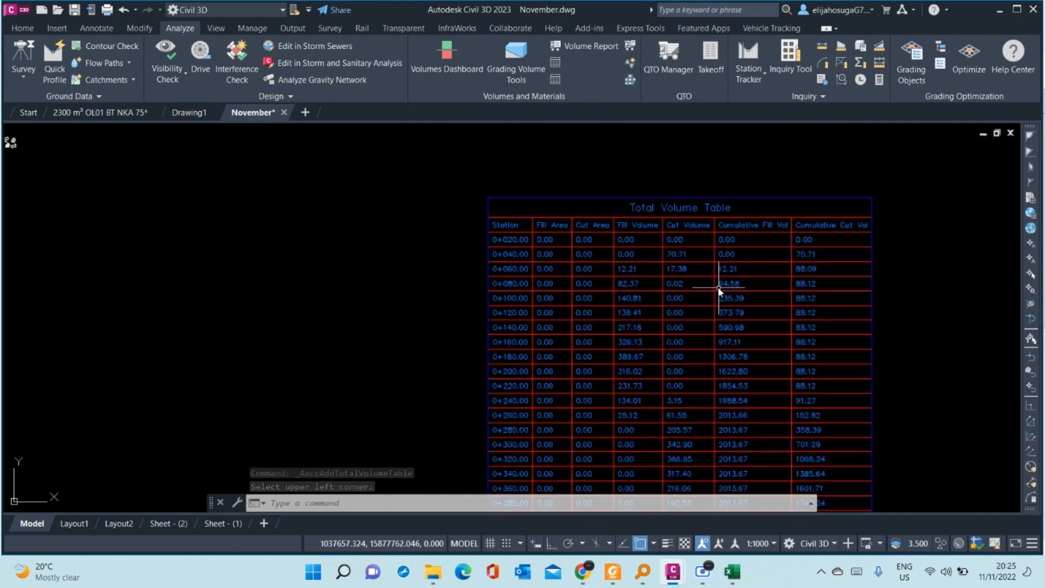
pyautogui.scroll(-4, 692, 215)
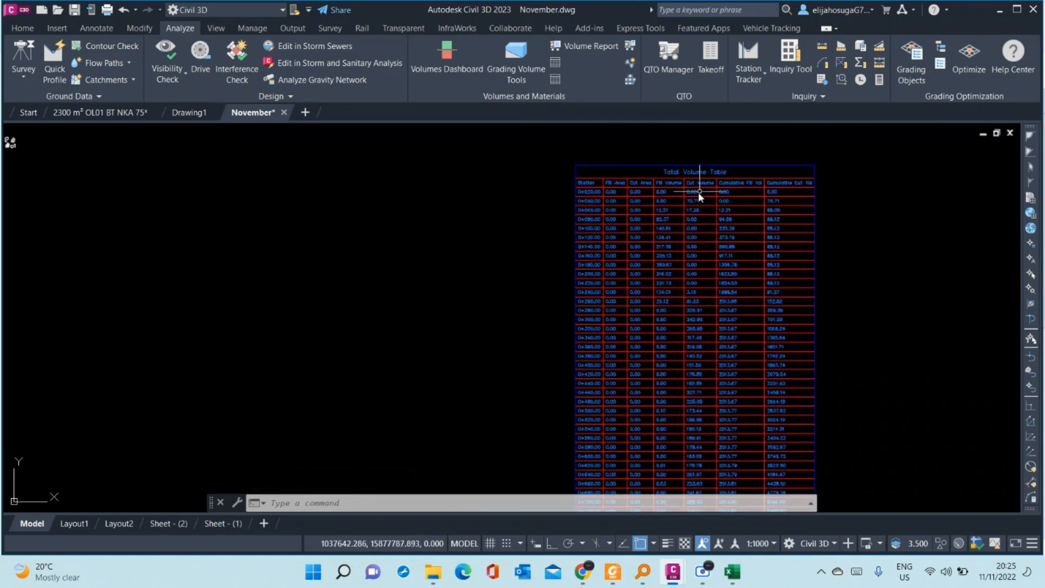
pyautogui.scroll(5, 698, 203)
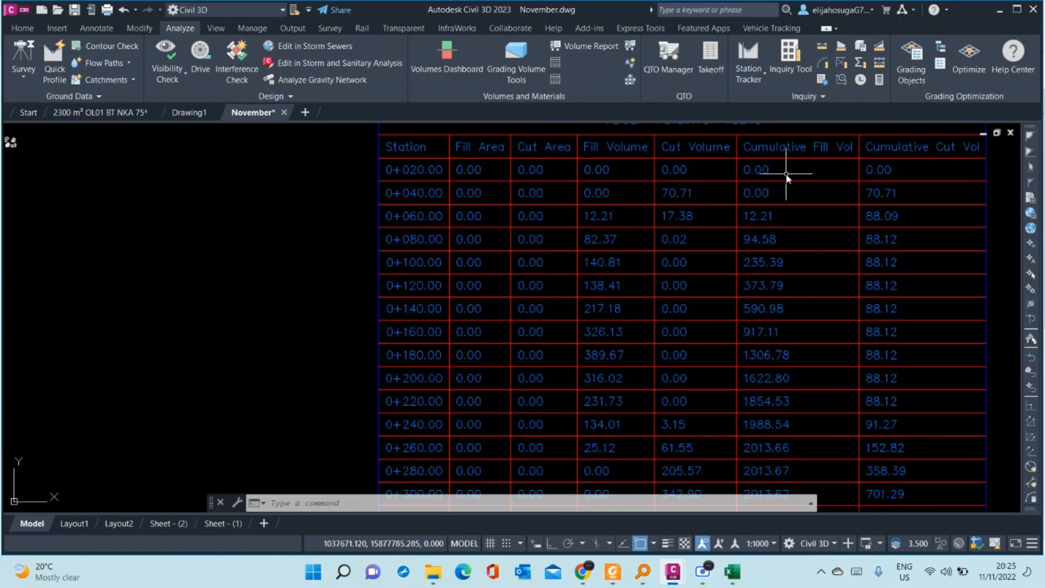
# - Review the total volume table's cumulative fill and cut volumes down to station 0+720
pyautogui.scroll(-2, 912, 156)
pyautogui.scroll(-2, 912, 157)
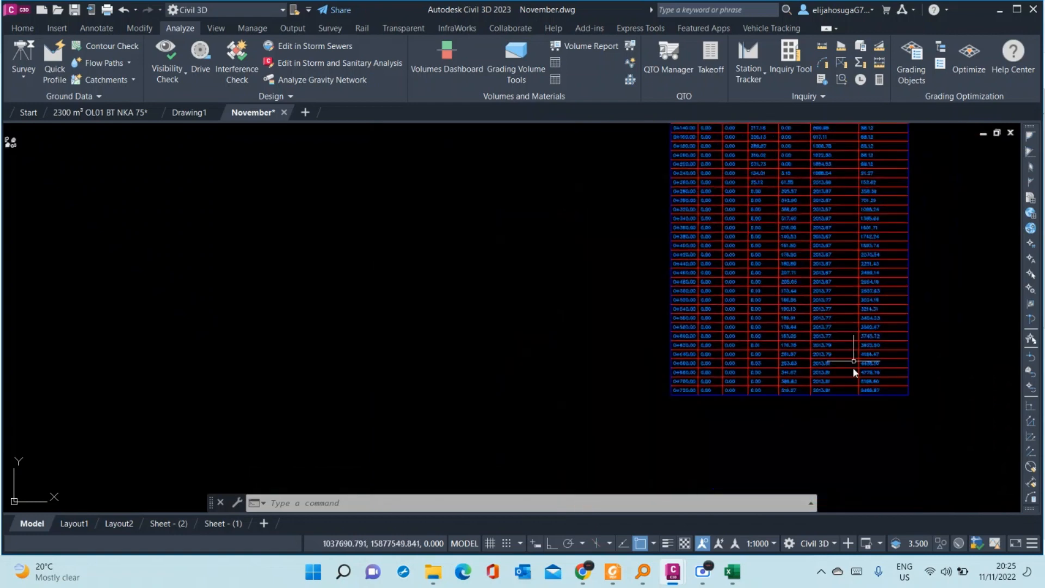
pyautogui.scroll(2, 853, 367)
pyautogui.scroll(1, 829, 397)
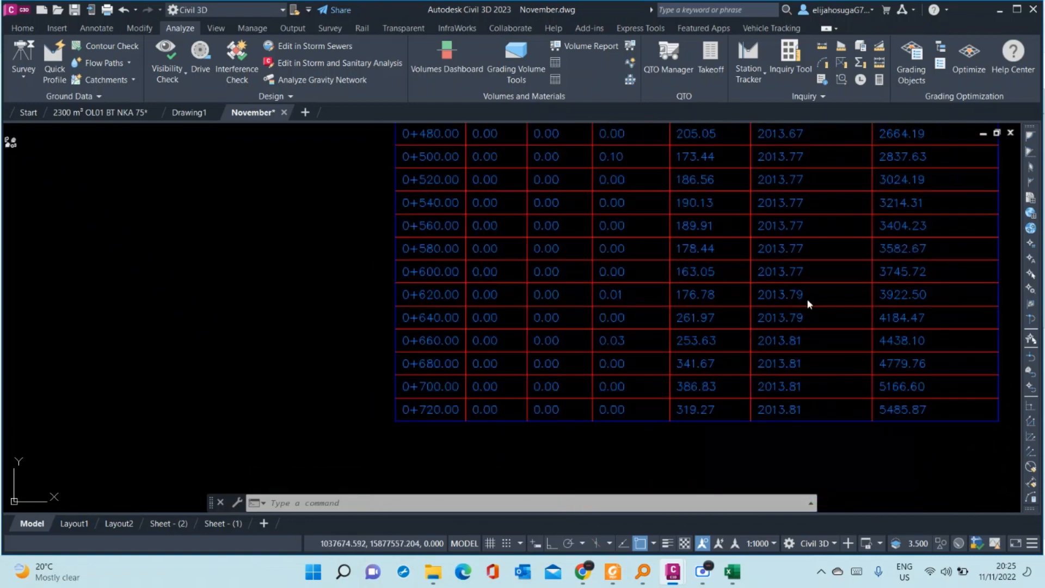
pyautogui.scroll(-3, 804, 294)
pyautogui.scroll(1, 793, 272)
pyautogui.scroll(4, 787, 256)
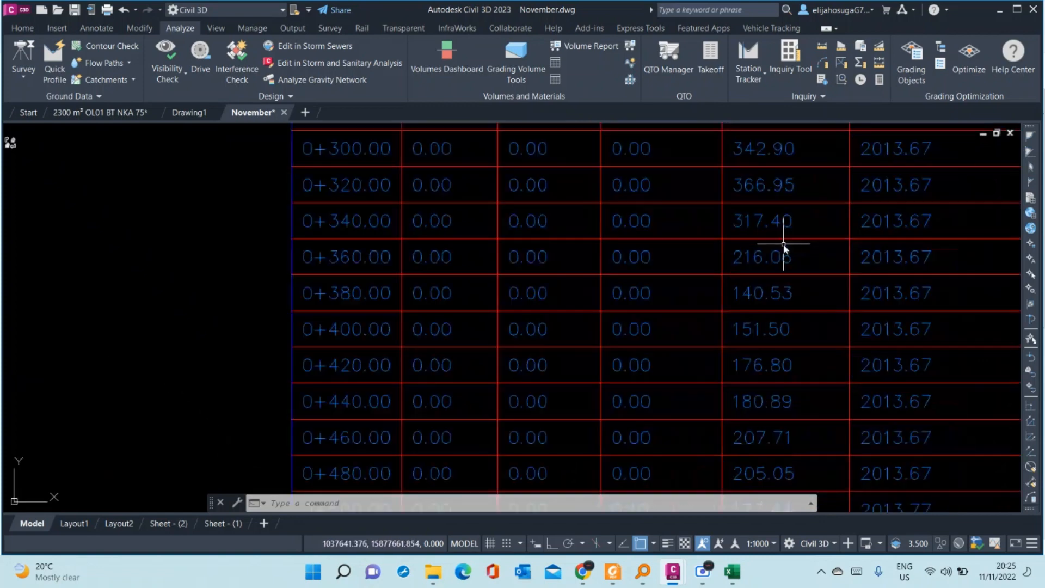
pyautogui.scroll(-5, 783, 244)
pyautogui.scroll(-2, 723, 243)
pyautogui.scroll(4, 723, 241)
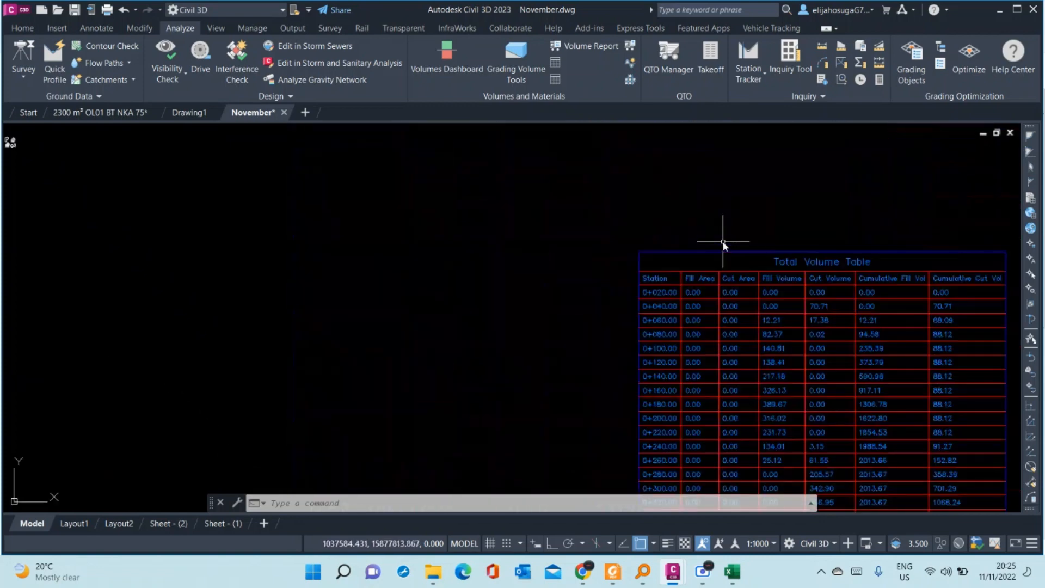
# - Start importing the Material List takeoff criteria into the material list of November Alignment's SL Collection - 1
pyautogui.scroll(-7, 723, 242)
pyautogui.scroll(5, 725, 289)
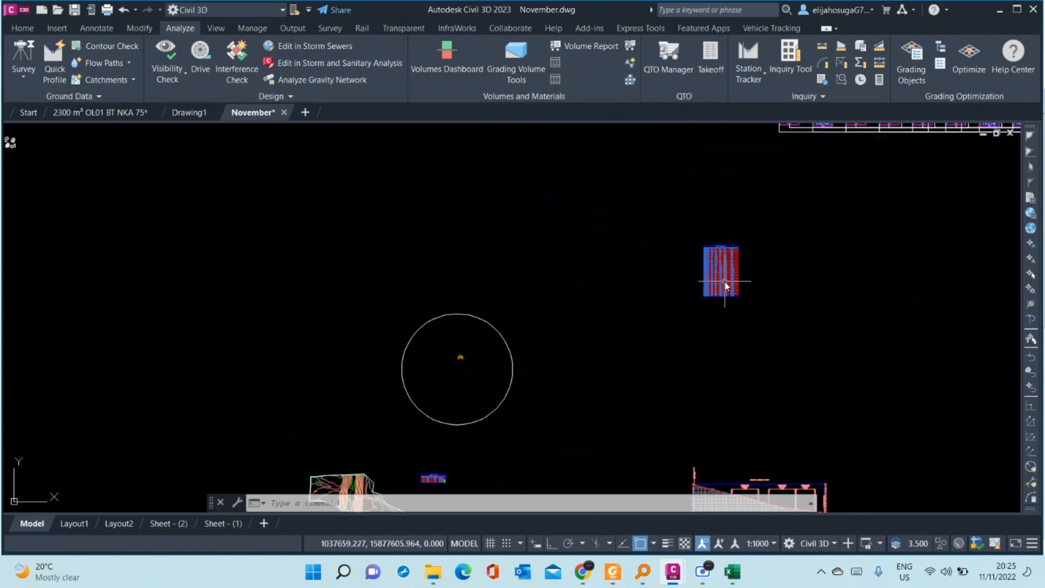
pyautogui.scroll(-3, 726, 284)
pyautogui.scroll(-3, 725, 283)
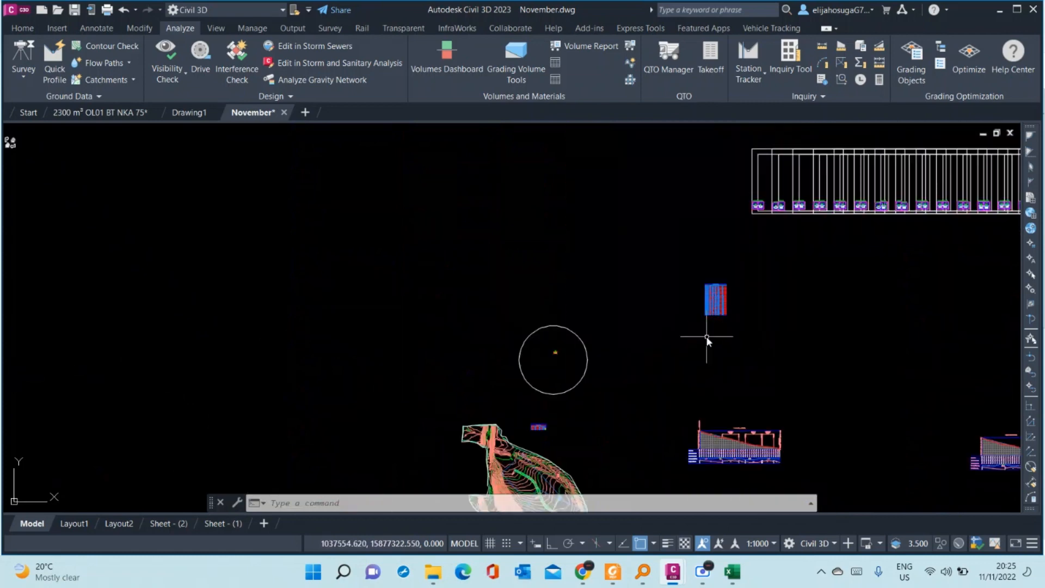
pyautogui.moveTo(707, 336); pyautogui.dragTo(707, 270, button='middle')
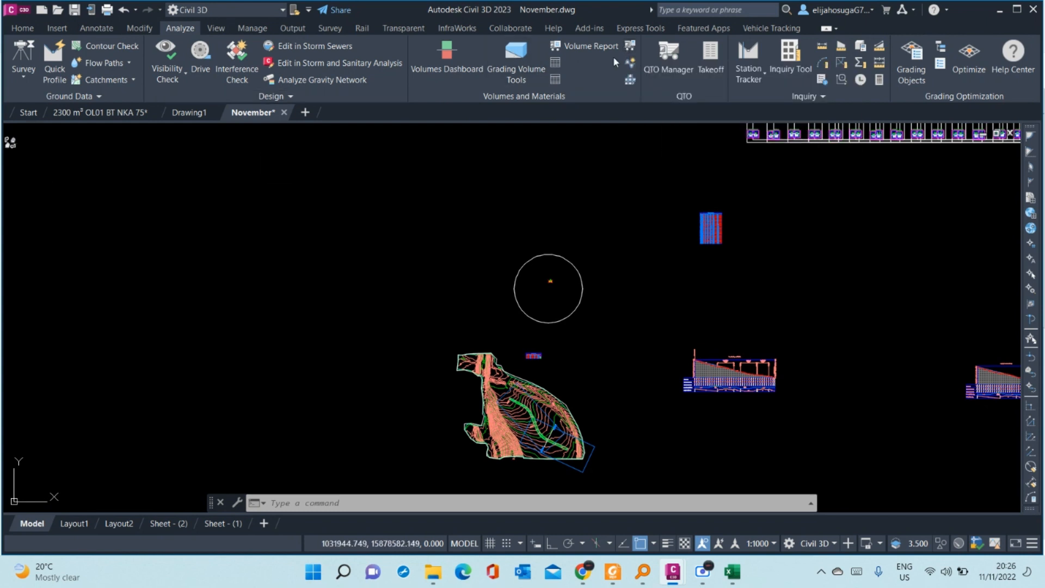
pyautogui.click(630, 46)
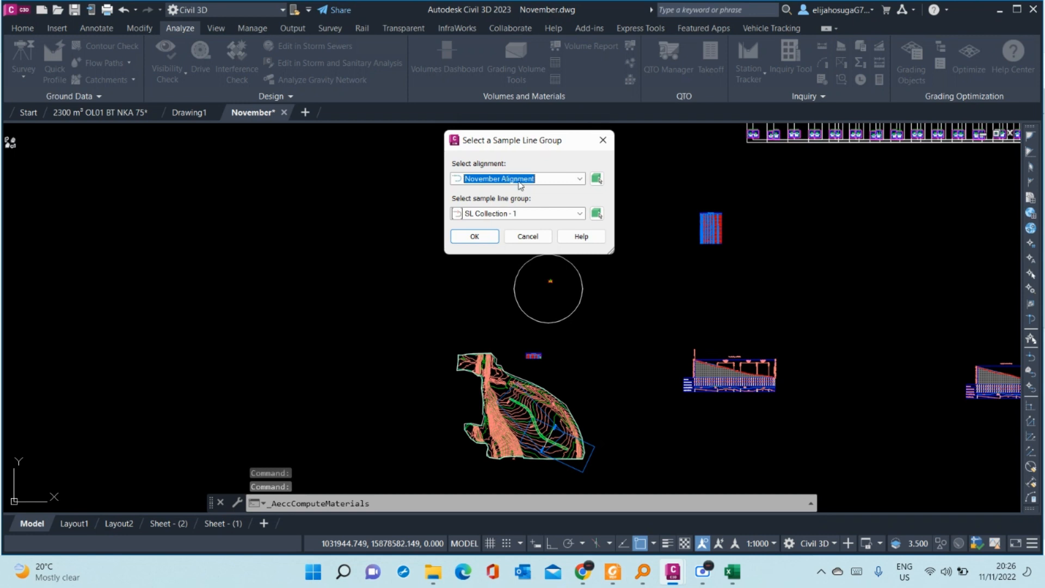
pyautogui.click(482, 235)
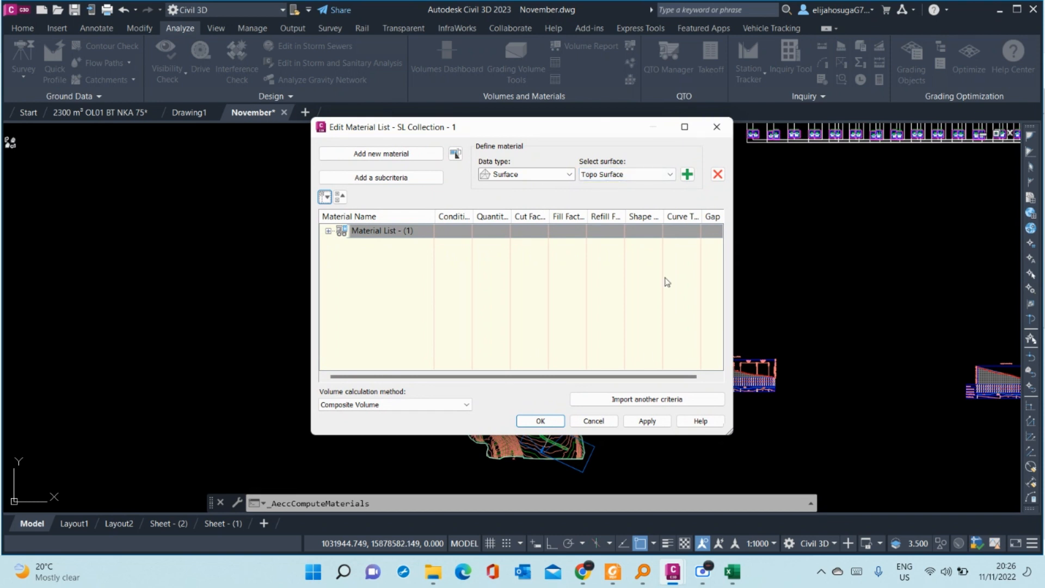
pyautogui.click(635, 399)
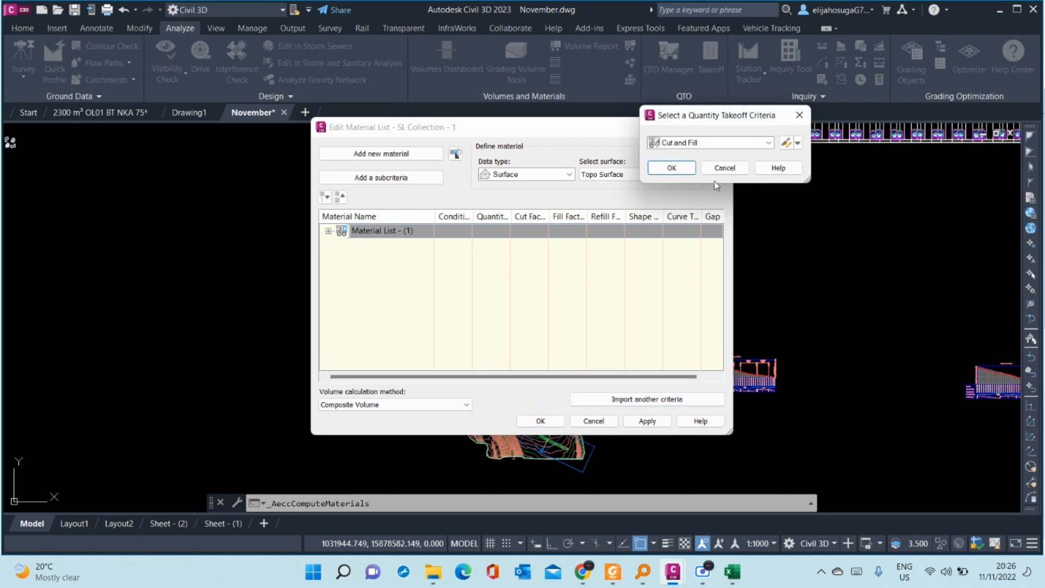
pyautogui.click(768, 143)
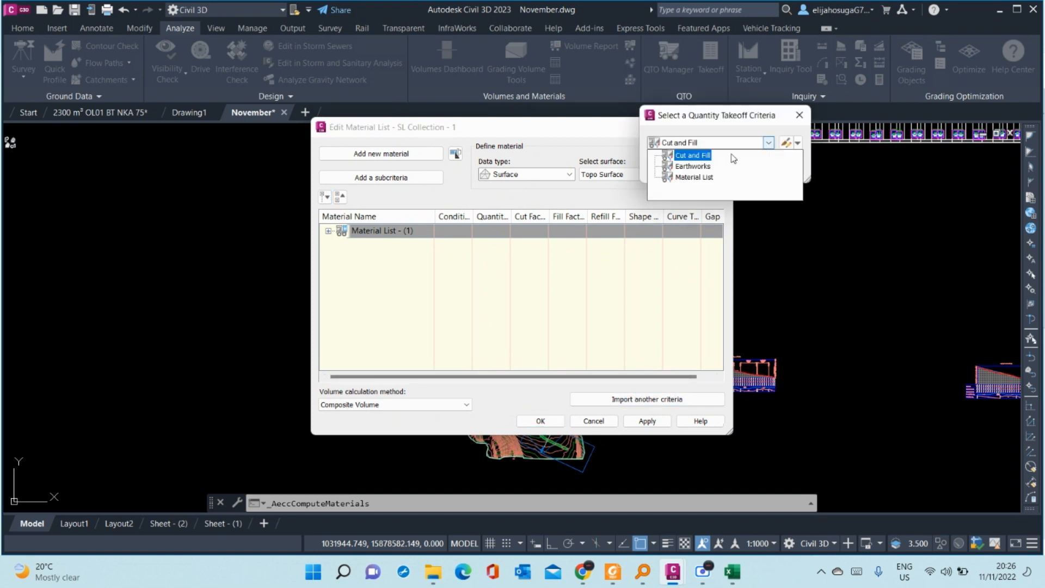
pyautogui.click(700, 178)
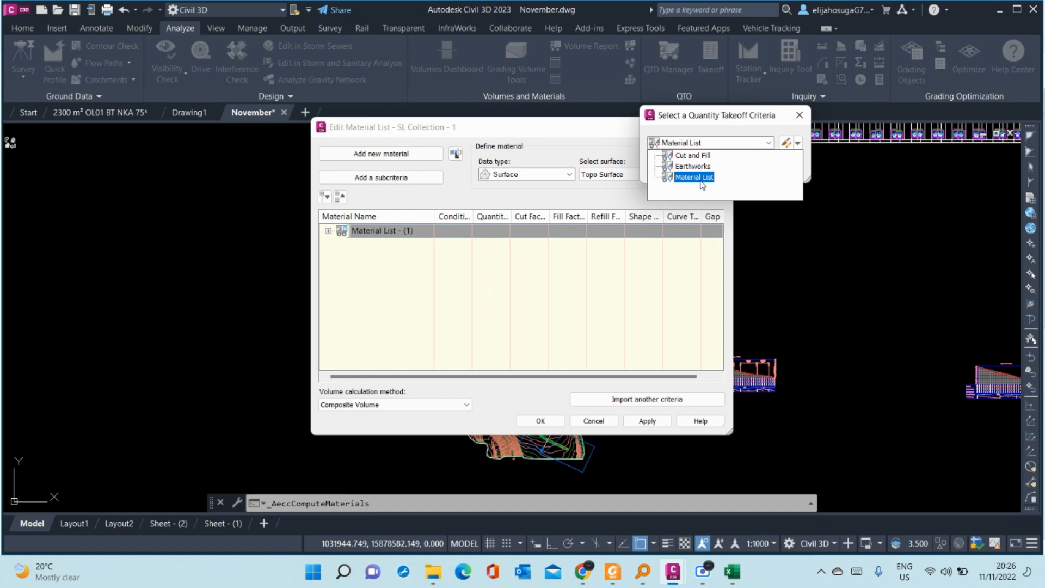
pyautogui.click(698, 179)
pyautogui.click(671, 167)
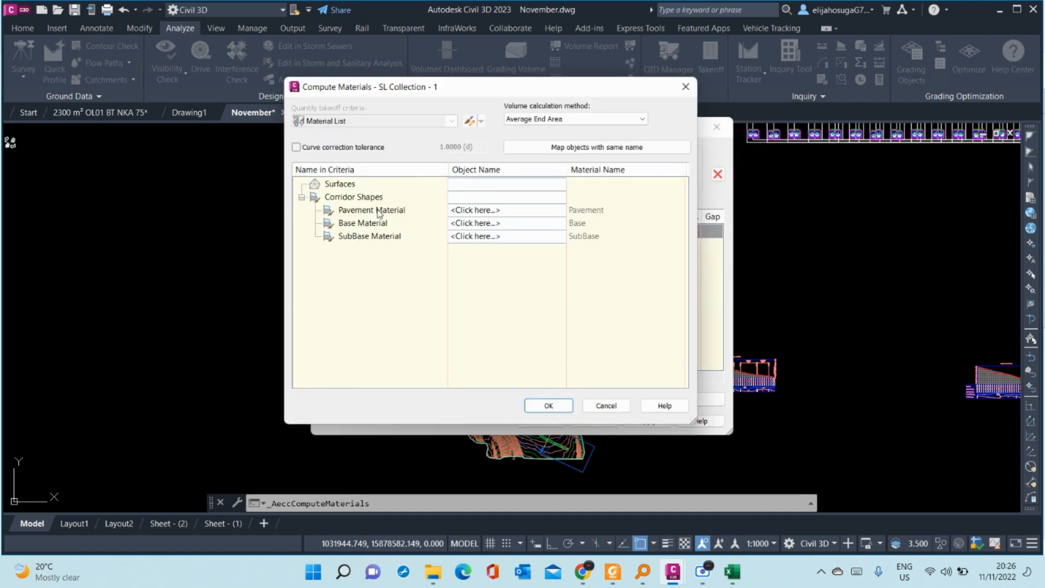
# - Check which corridor shapes can be assigned to Pavement, Base and SubBase Material, and cancel the material computation
pyautogui.click(501, 212)
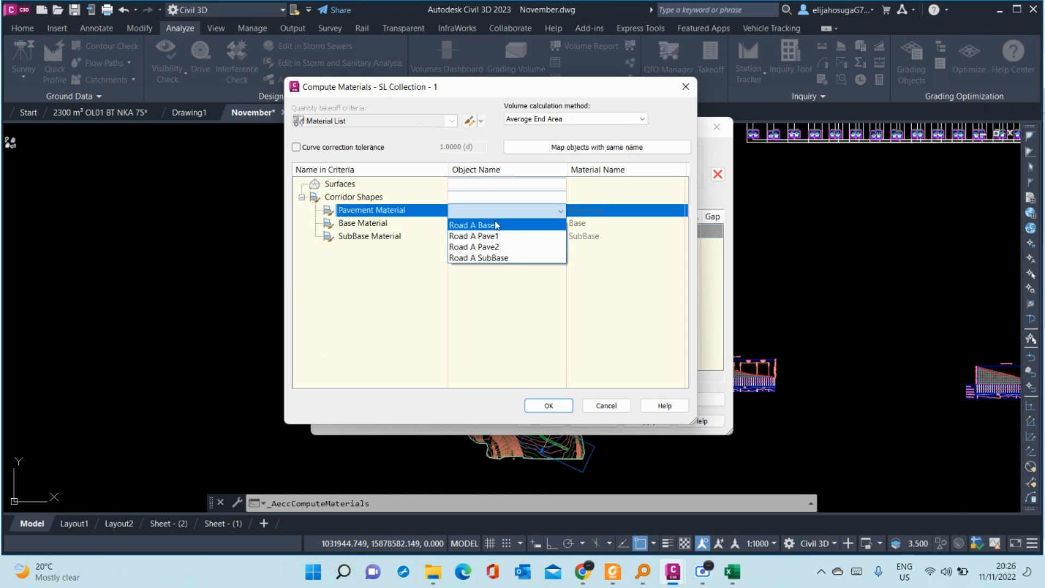
pyautogui.click(457, 303)
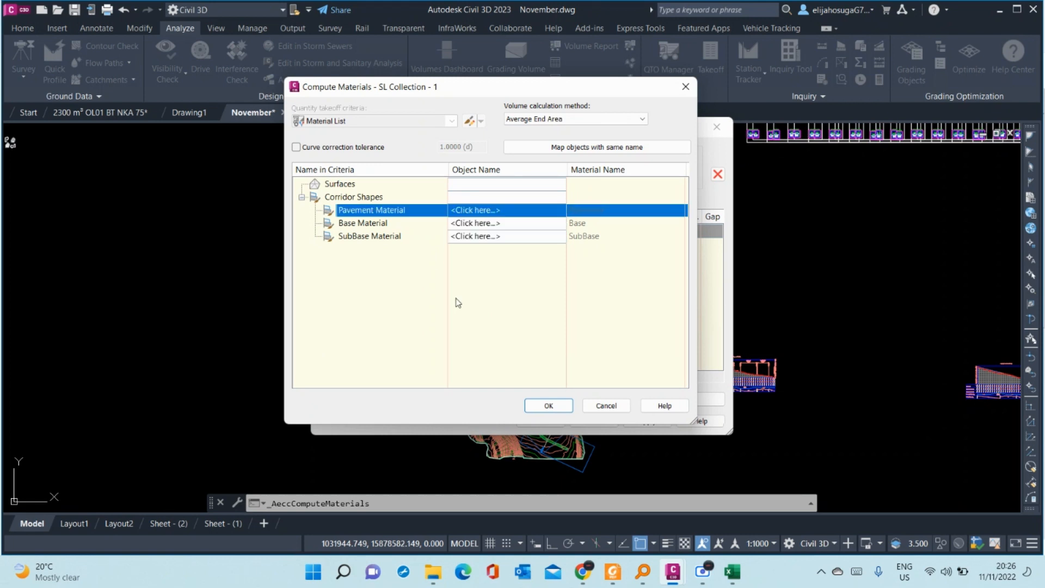
pyautogui.click(506, 228)
pyautogui.click(505, 227)
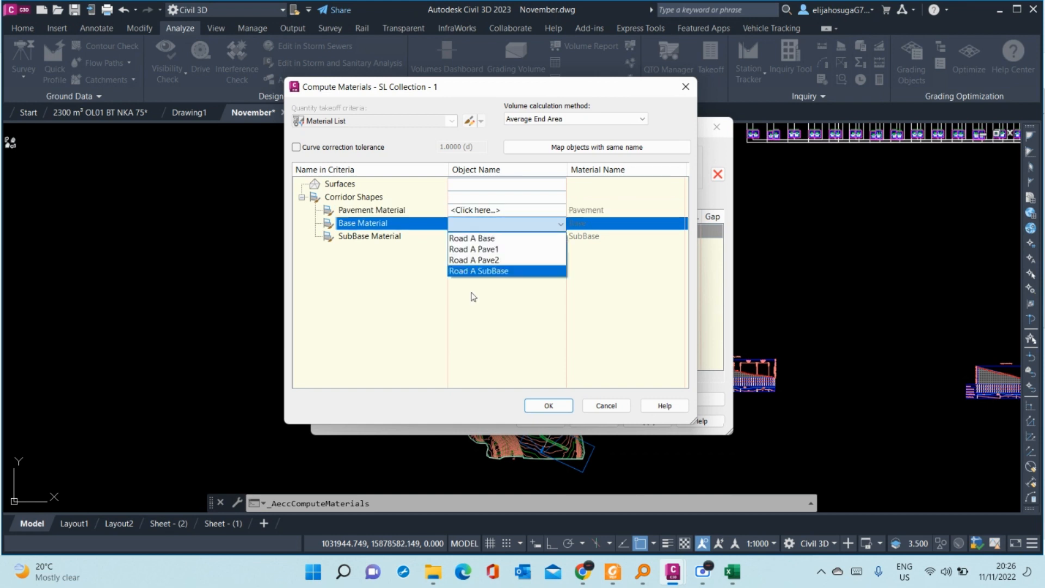
pyautogui.click(490, 346)
pyautogui.click(496, 238)
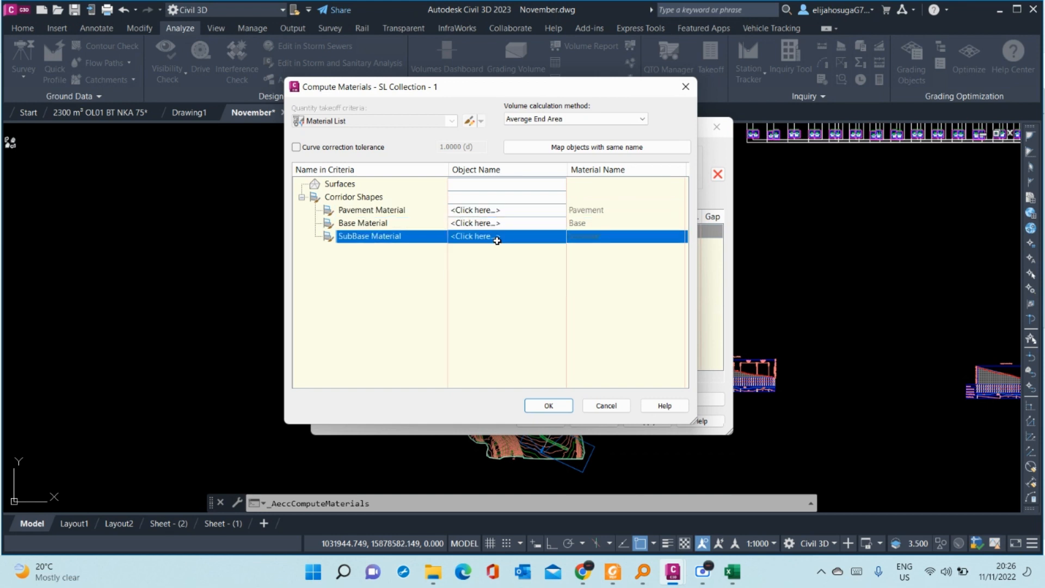
pyautogui.click(495, 236)
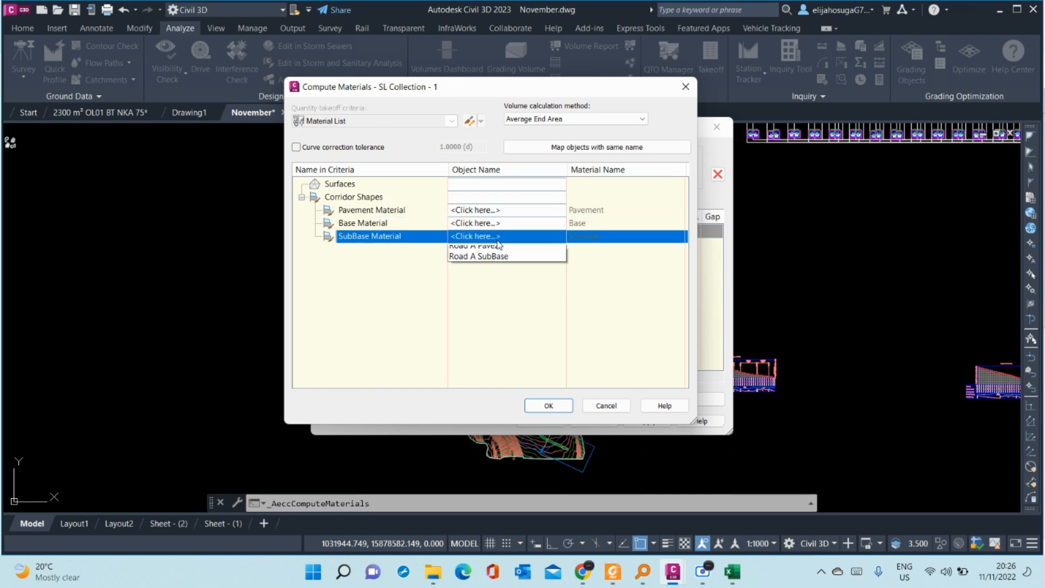
pyautogui.click(421, 292)
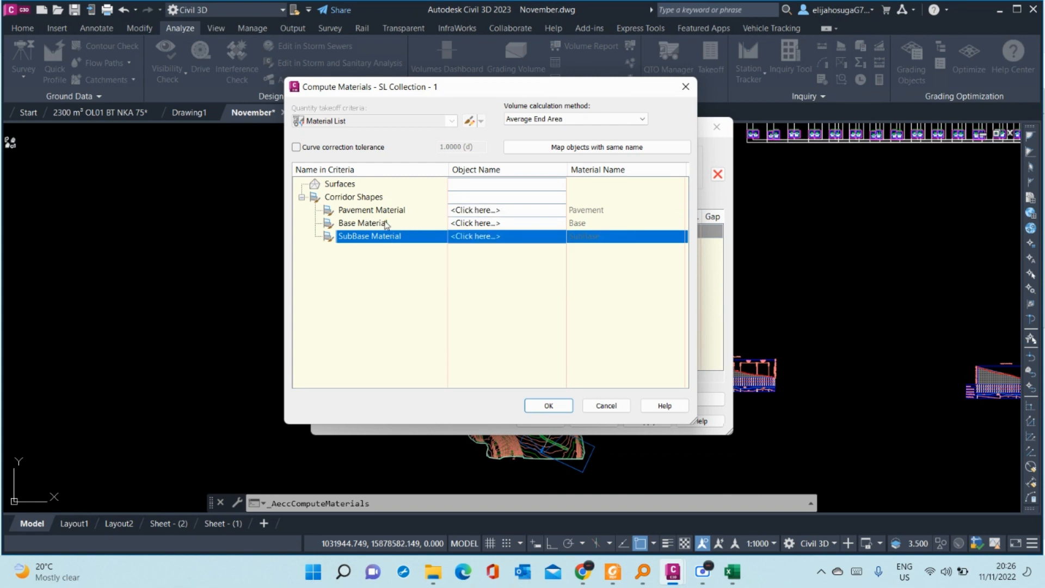
pyautogui.click(508, 212)
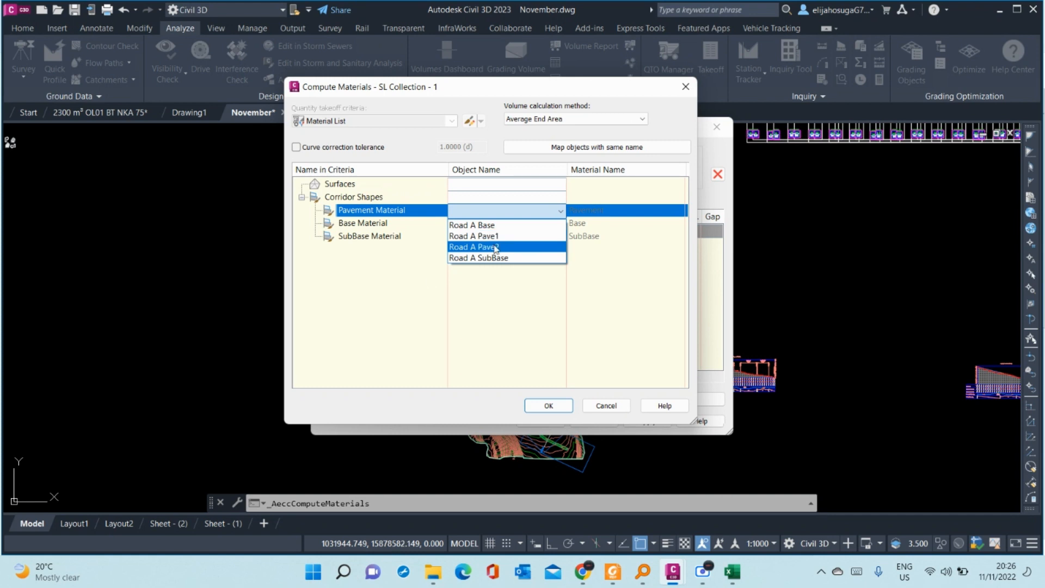
pyautogui.click(923, 278)
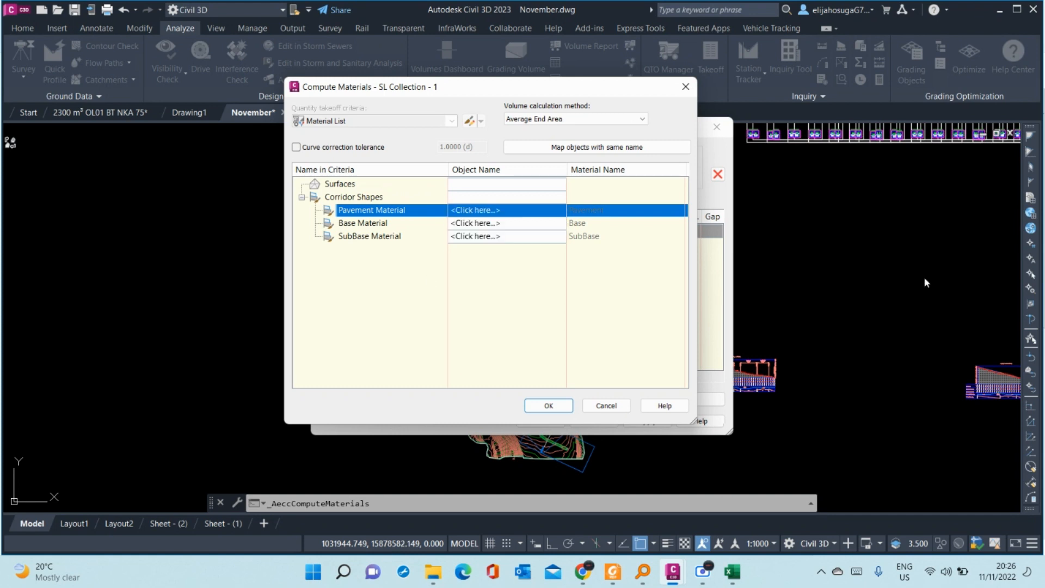
pyautogui.click(691, 83)
pyautogui.click(717, 127)
# - Examine the pavement, base and subbase layers of the road assembly inside the circle
pyautogui.scroll(15, 518, 275)
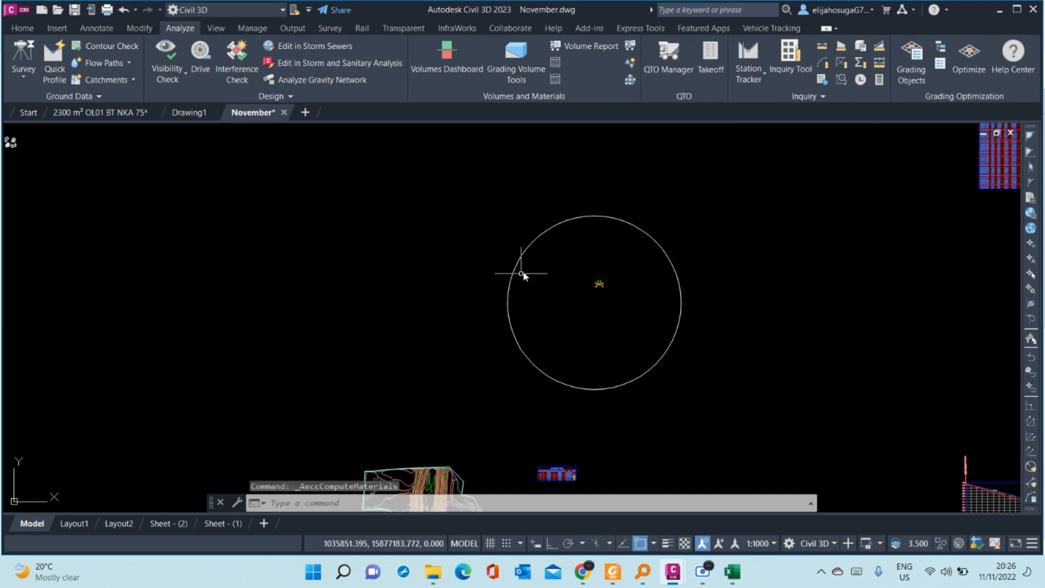
pyautogui.scroll(10, 478, 272)
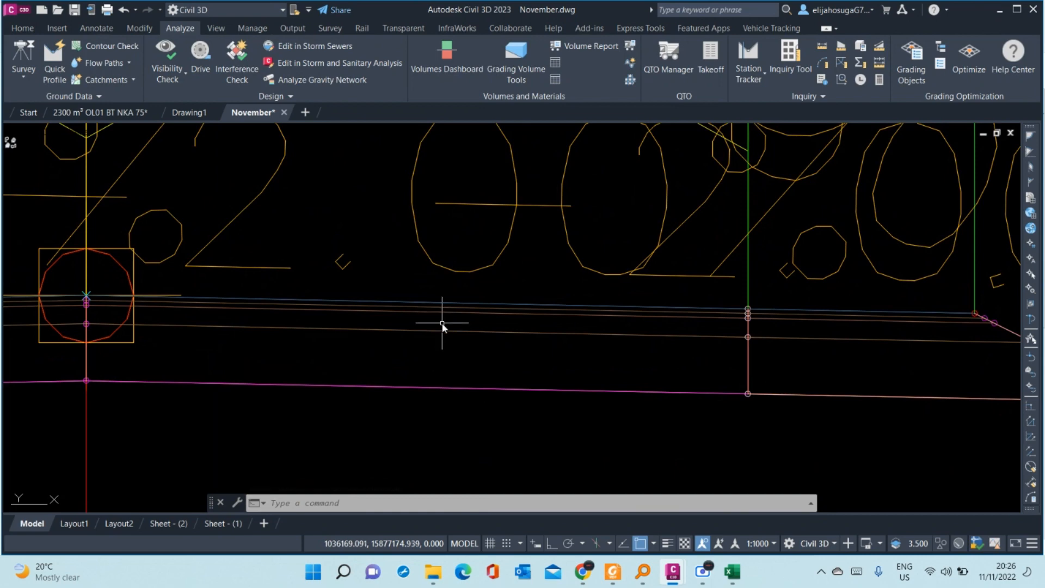
pyautogui.scroll(-6, 462, 348)
pyautogui.scroll(-10, 462, 345)
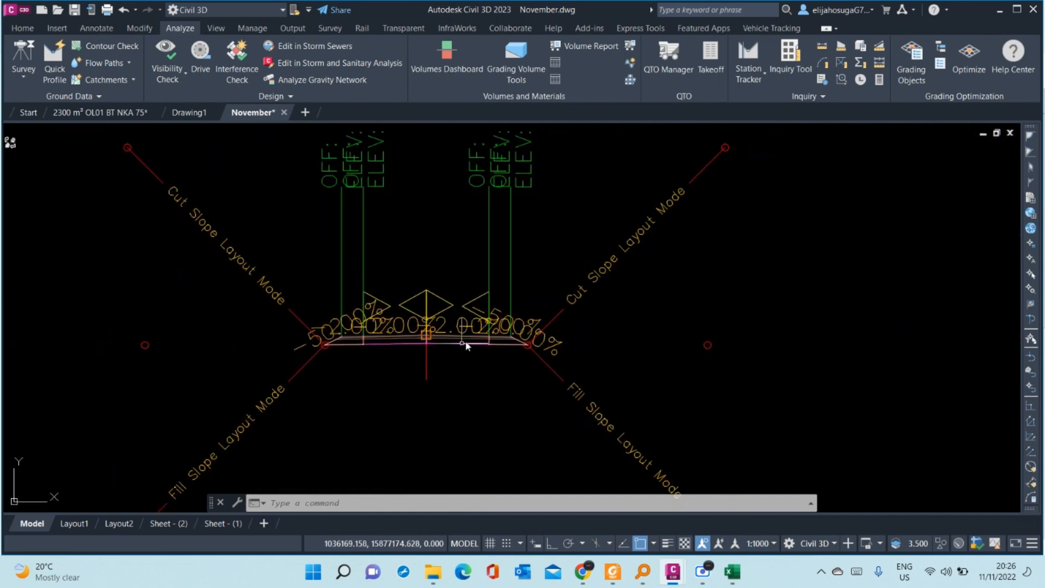
pyautogui.scroll(-2, 547, 326)
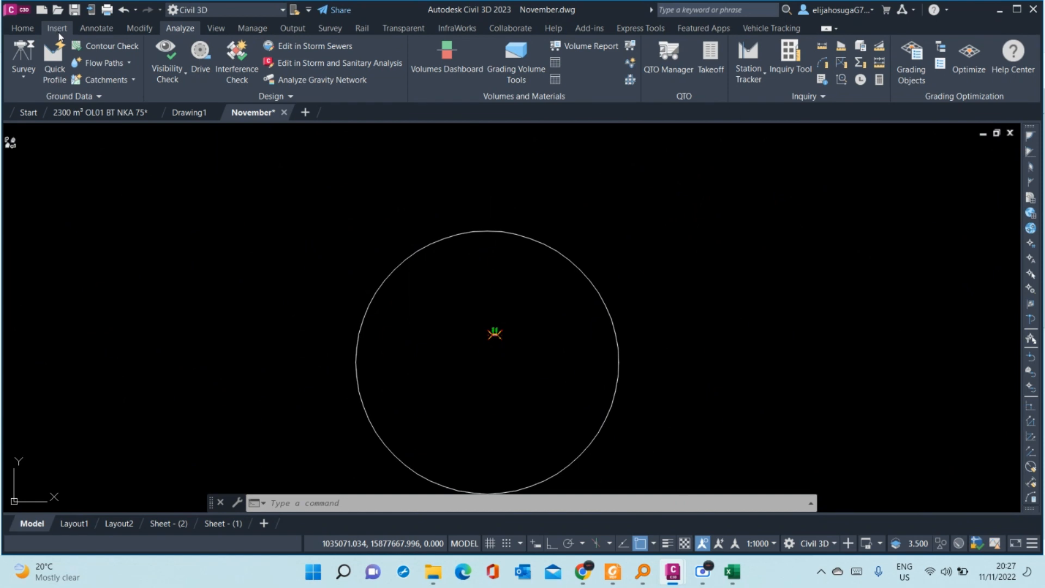
# - Display the drawing's settings tree and expand Quantity Takeoff down to the list of Quantity Takeoff Criteria
pyautogui.click(25, 29)
pyautogui.click(25, 62)
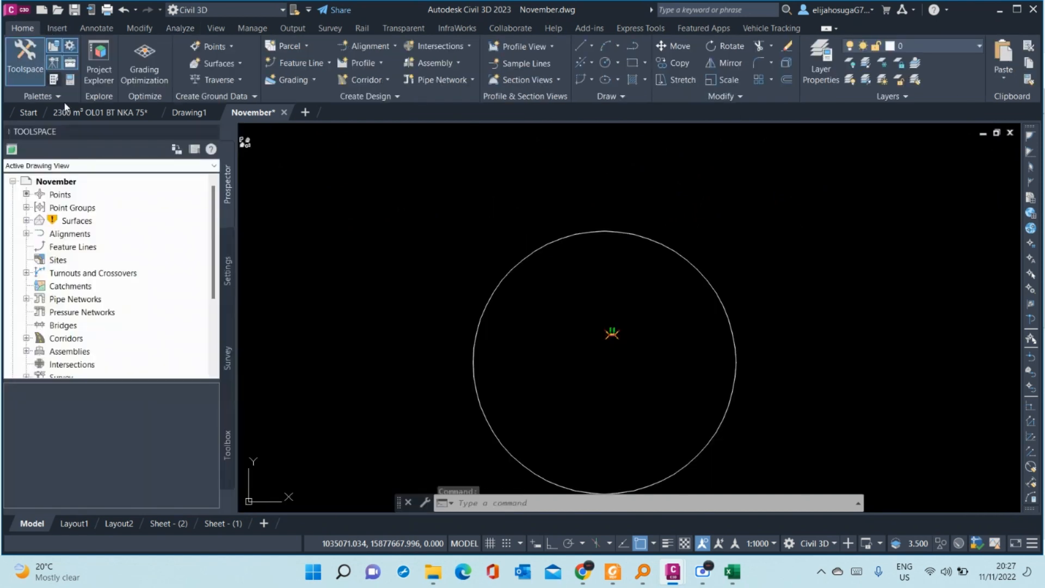
pyautogui.click(227, 271)
pyautogui.scroll(-6, 106, 278)
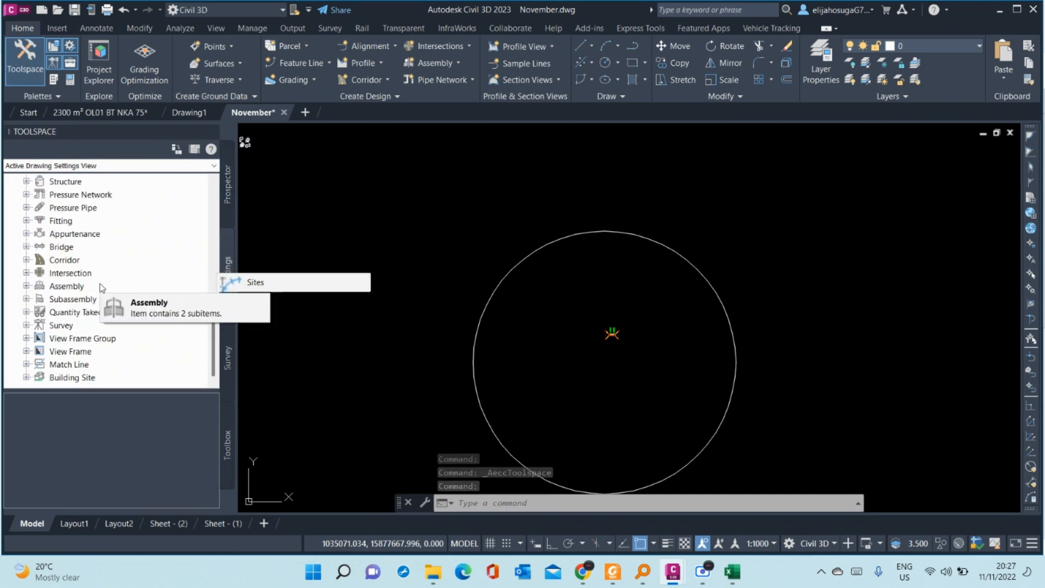
pyautogui.scroll(1, 54, 327)
pyautogui.scroll(-1, 55, 328)
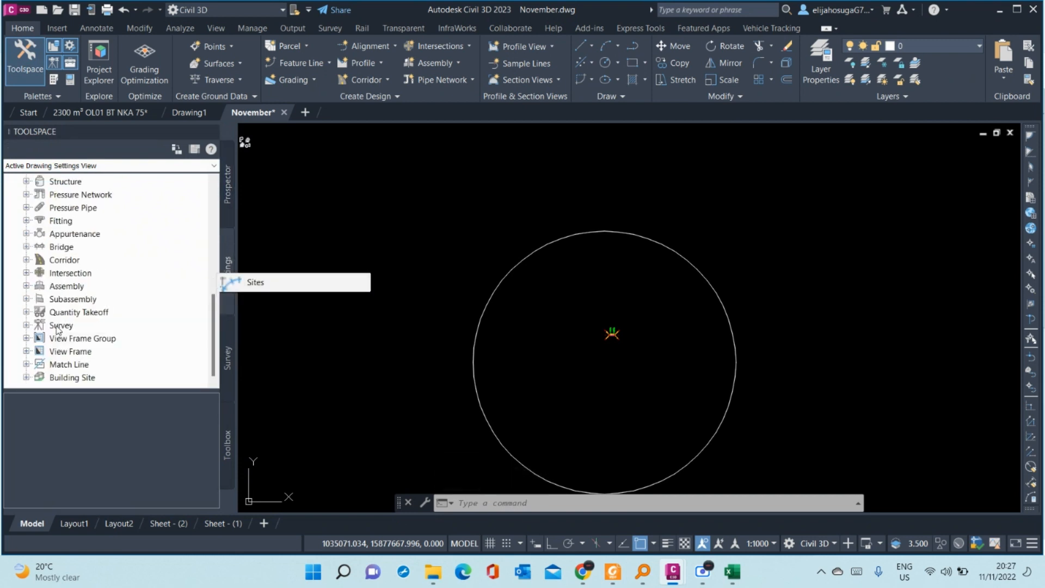
pyautogui.click(26, 312)
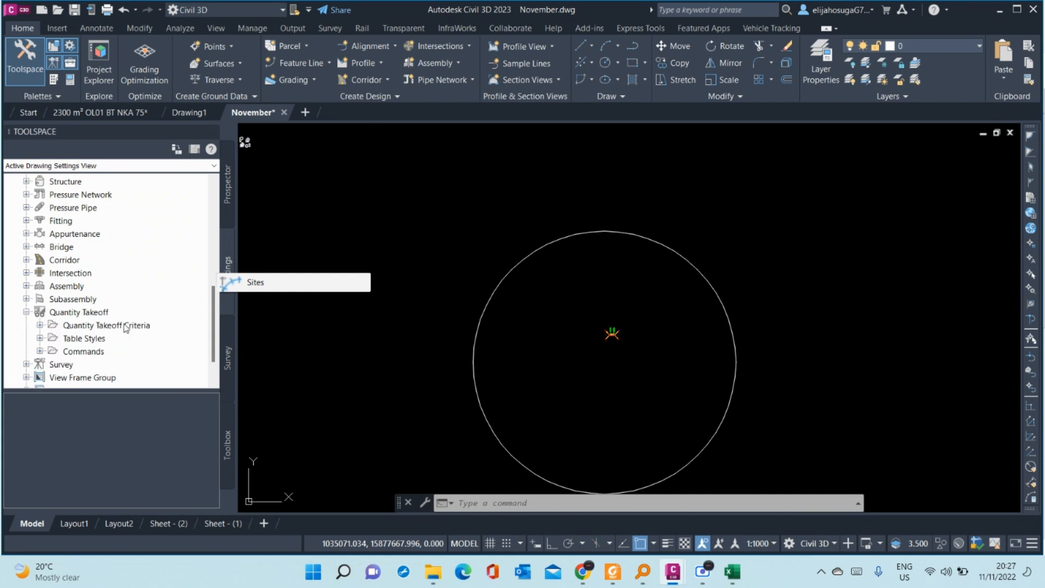
pyautogui.click(40, 325)
pyautogui.scroll(-2, 117, 294)
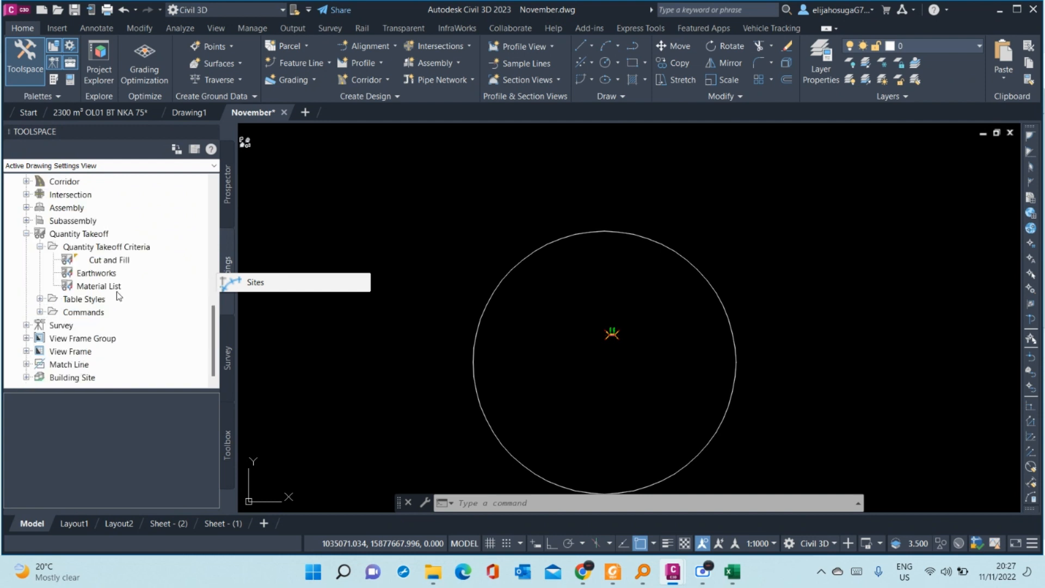
# - Create a new quantity takeoff criteria and name it "pavement materials"
pyautogui.click(118, 249)
pyautogui.rightClick(118, 249)
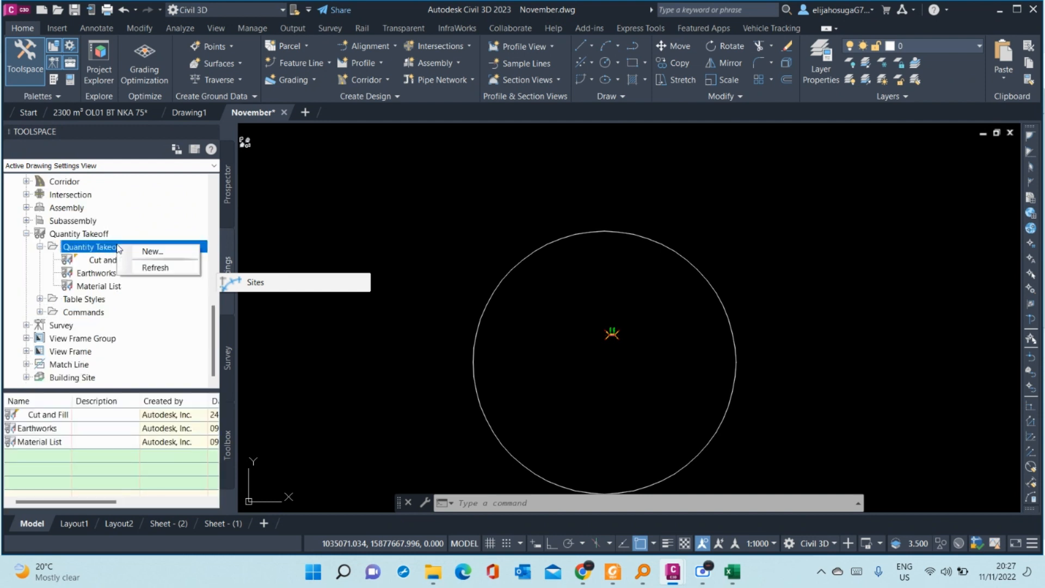
pyautogui.click(151, 252)
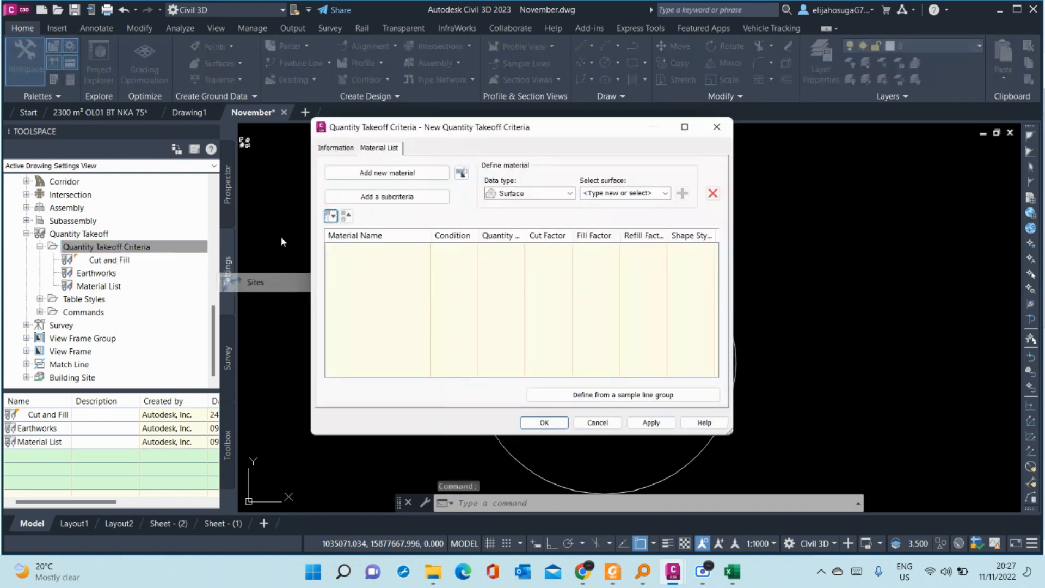
pyautogui.click(332, 148)
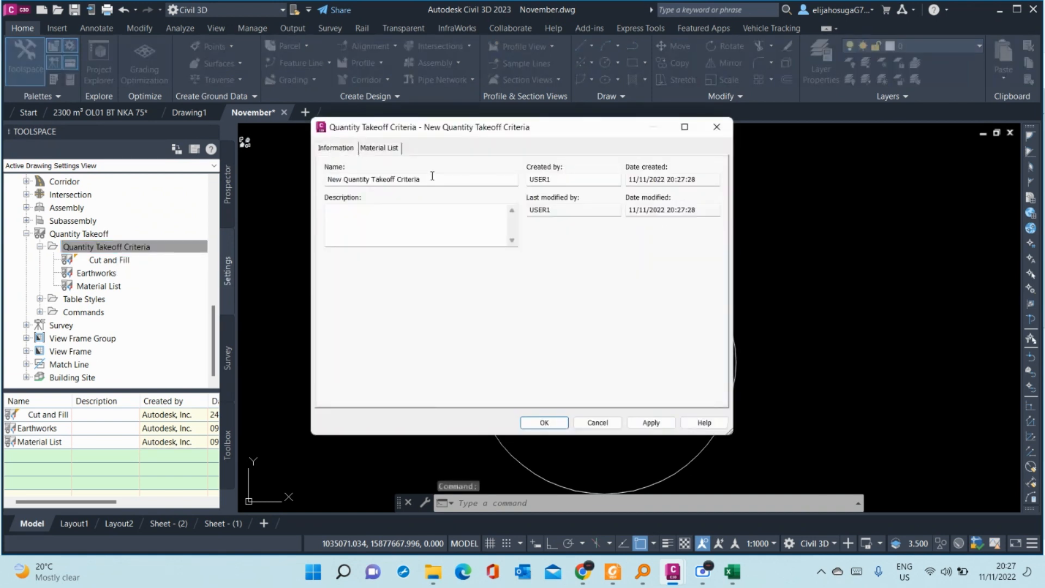
pyautogui.moveTo(430, 177); pyautogui.dragTo(326, 178)
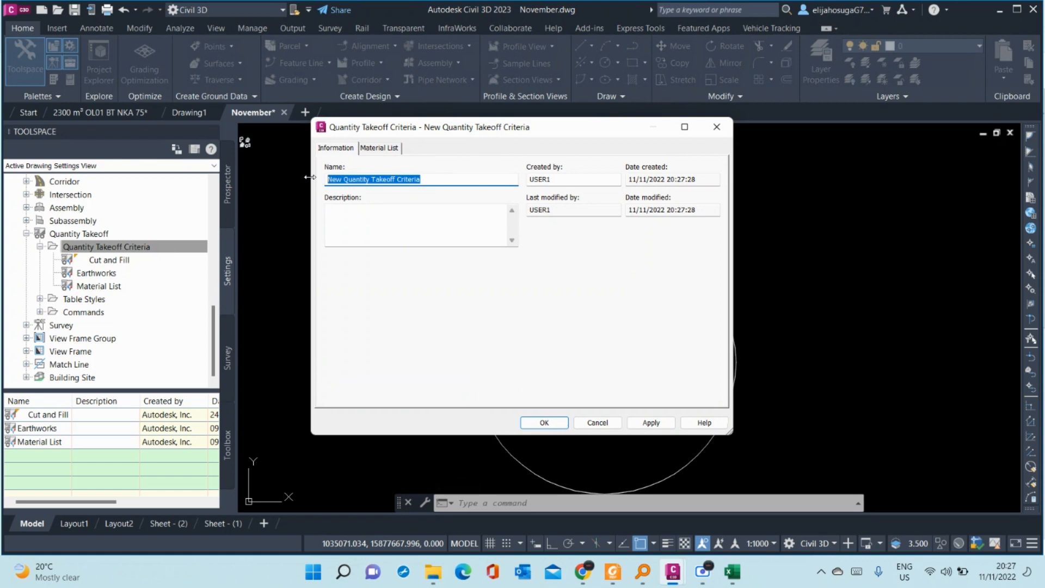
pyautogui.write('pavemen')
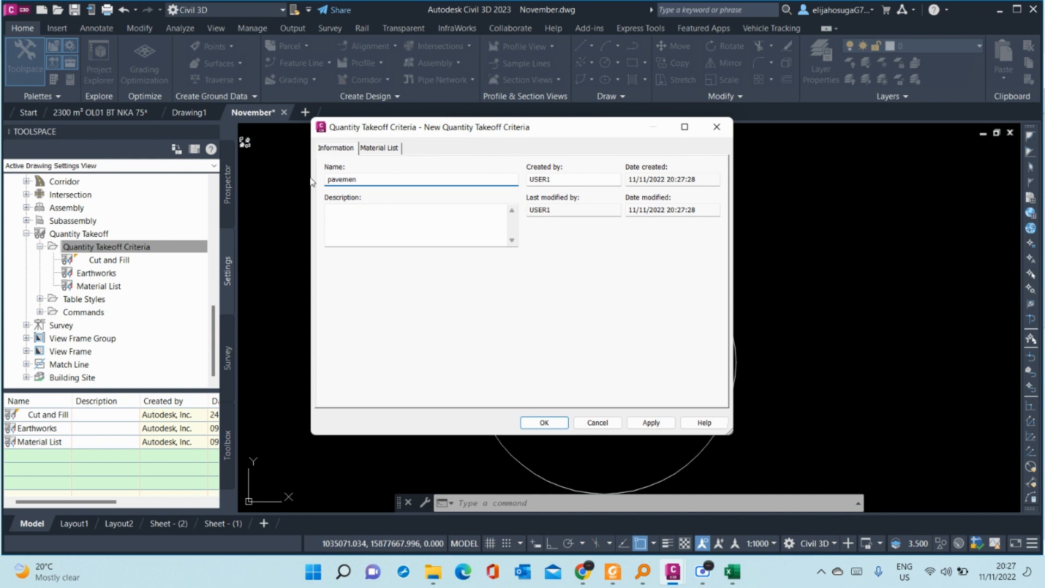
pyautogui.write('t materials')
# - Set the material data type of the pavement materials criteria to Corridor Shape and select the Pave1 shape
pyautogui.click(395, 149)
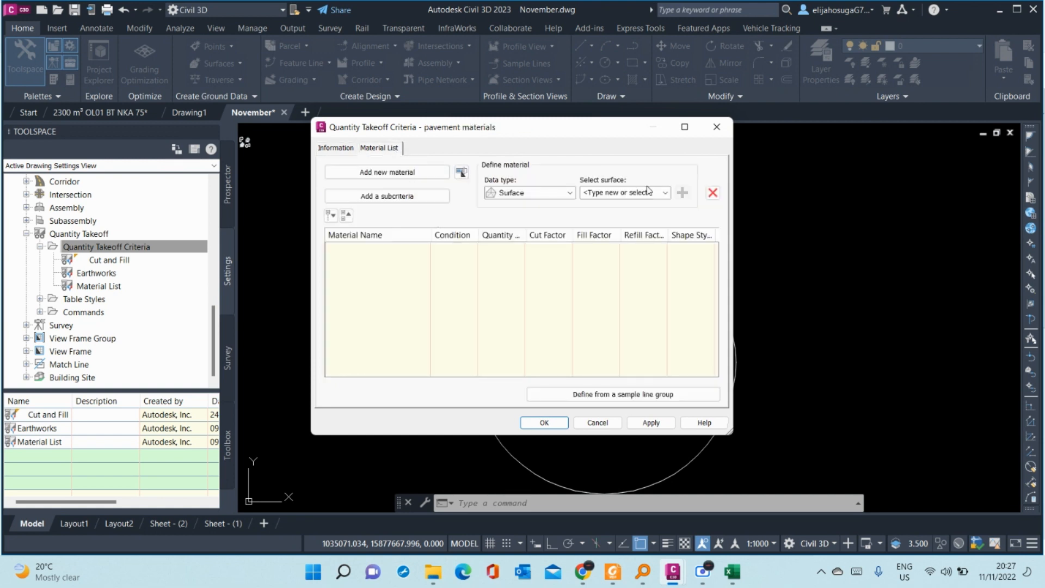
pyautogui.click(570, 193)
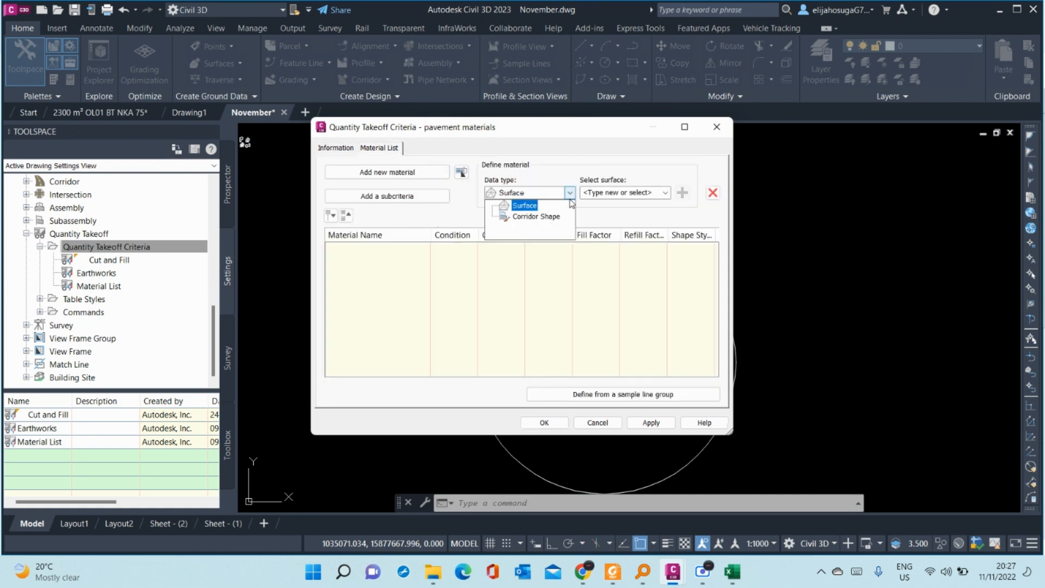
pyautogui.click(537, 217)
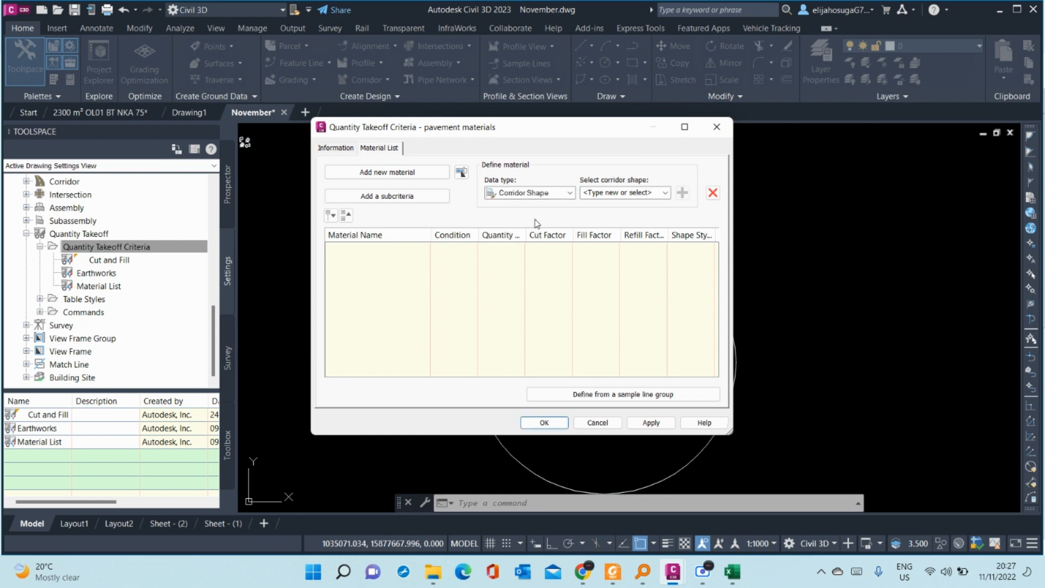
pyautogui.click(666, 195)
pyautogui.click(616, 212)
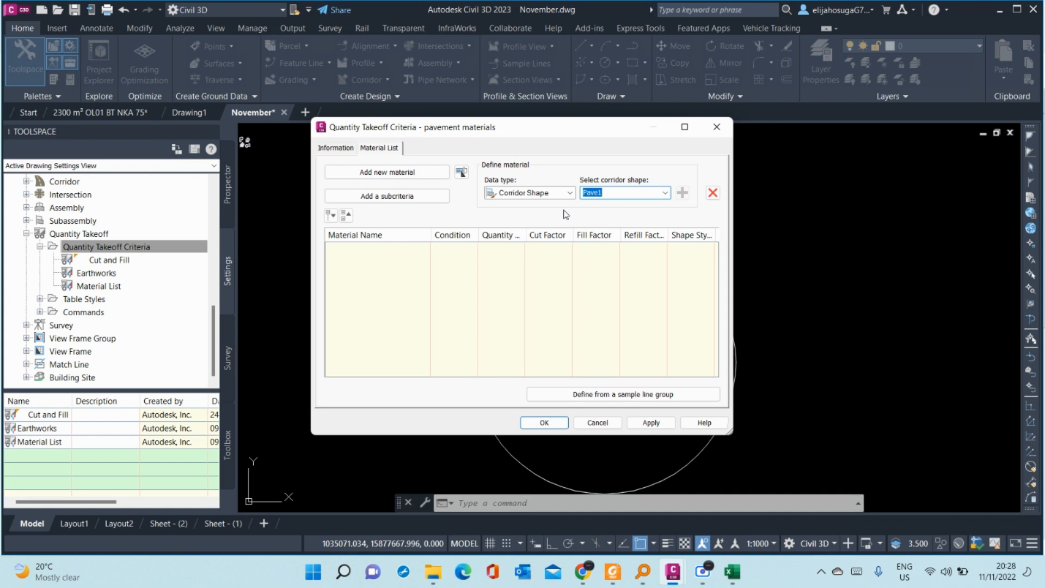
# - Add a new material named Asphalt to the criteria and set its quantity type to Structures
pyautogui.click(664, 193)
pyautogui.click(662, 196)
pyautogui.click(413, 173)
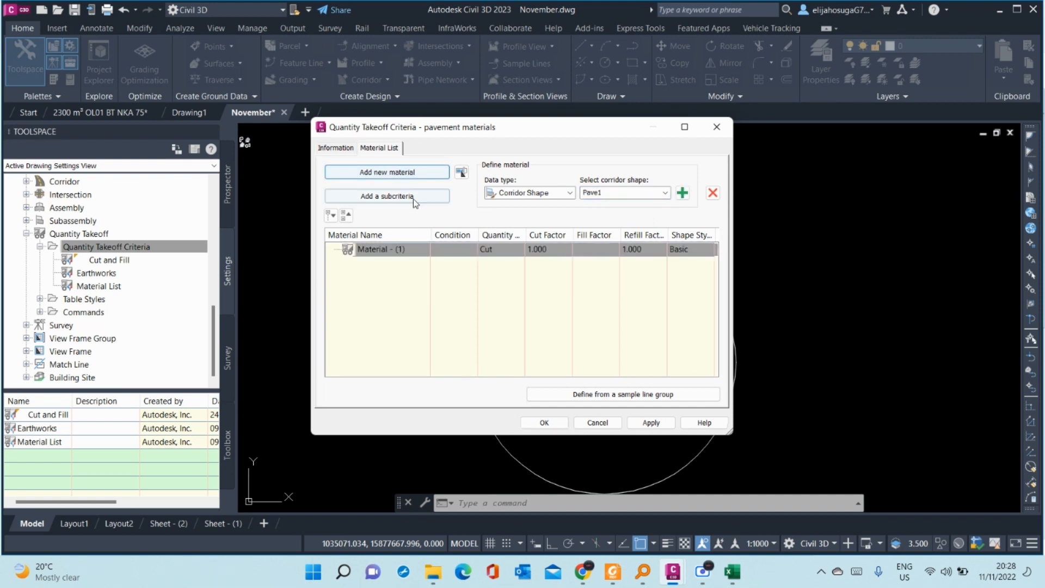
pyautogui.doubleClick(406, 249)
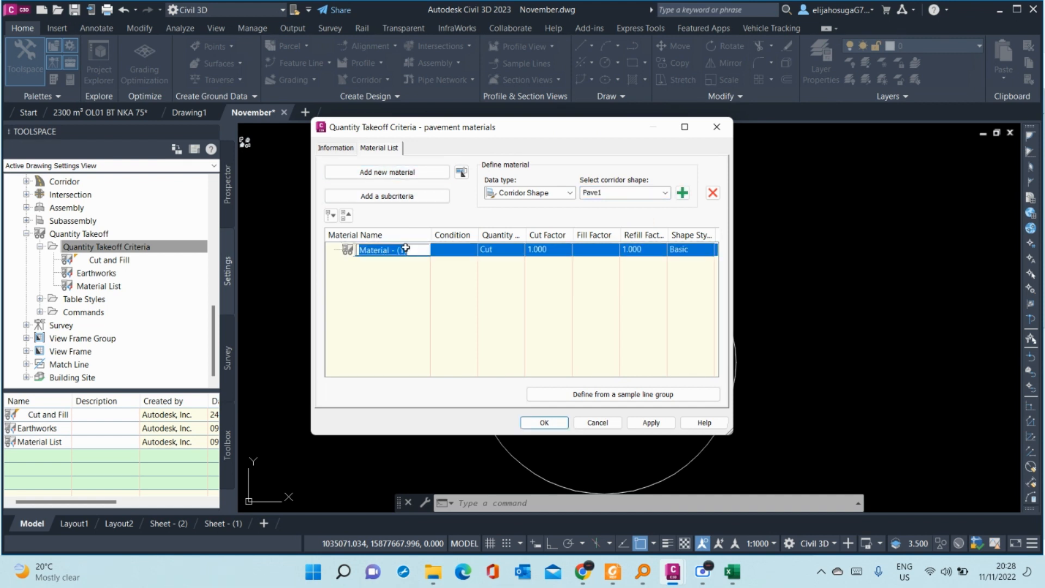
pyautogui.write('alt')
pyautogui.click(488, 283)
pyautogui.click(518, 248)
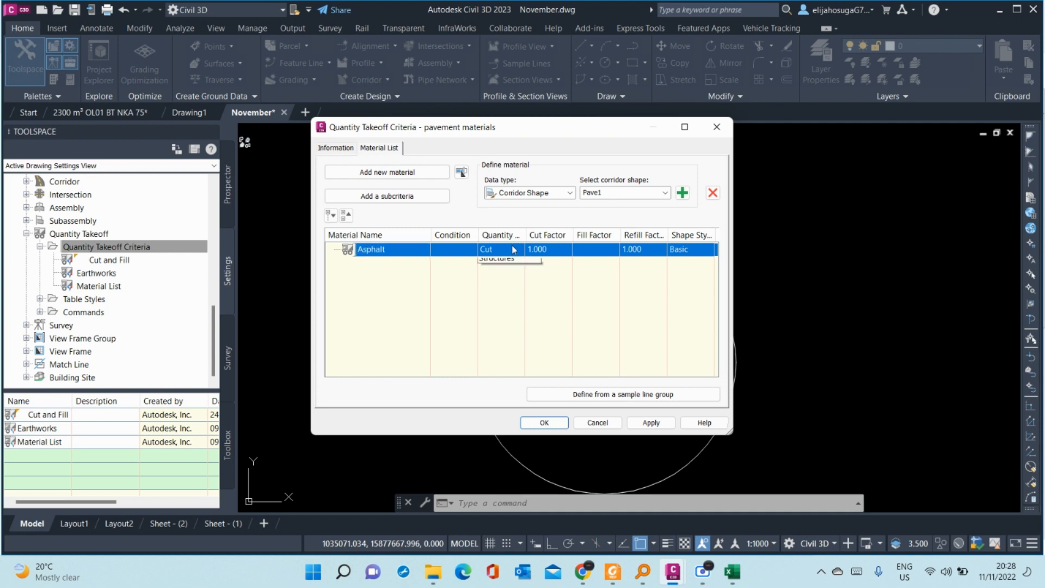
pyautogui.click(519, 250)
pyautogui.click(497, 308)
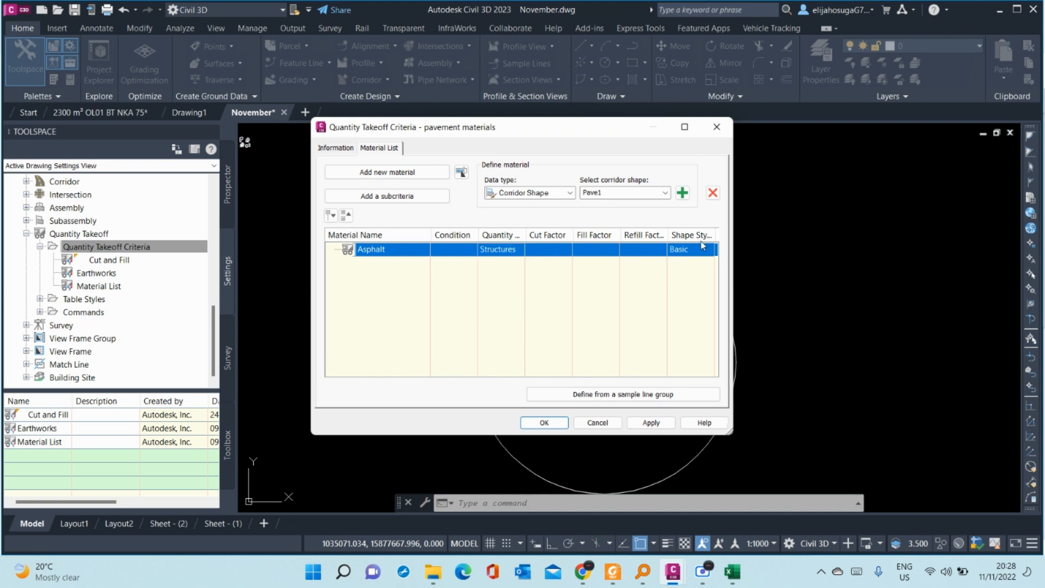
# - Include the Pave1 and Pave2 corridor shapes in the Asphalt material
pyautogui.click(683, 193)
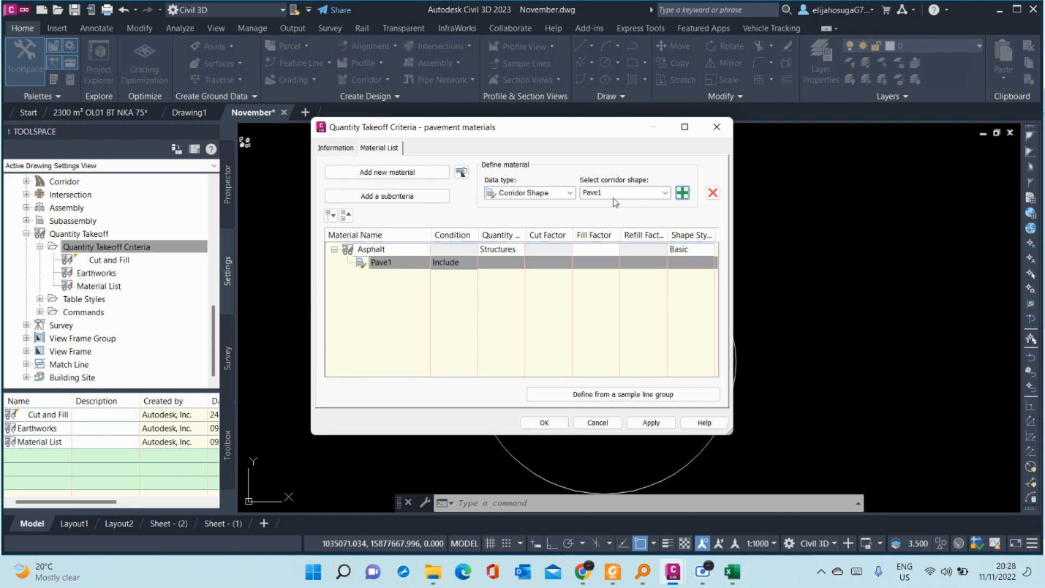
pyautogui.click(665, 192)
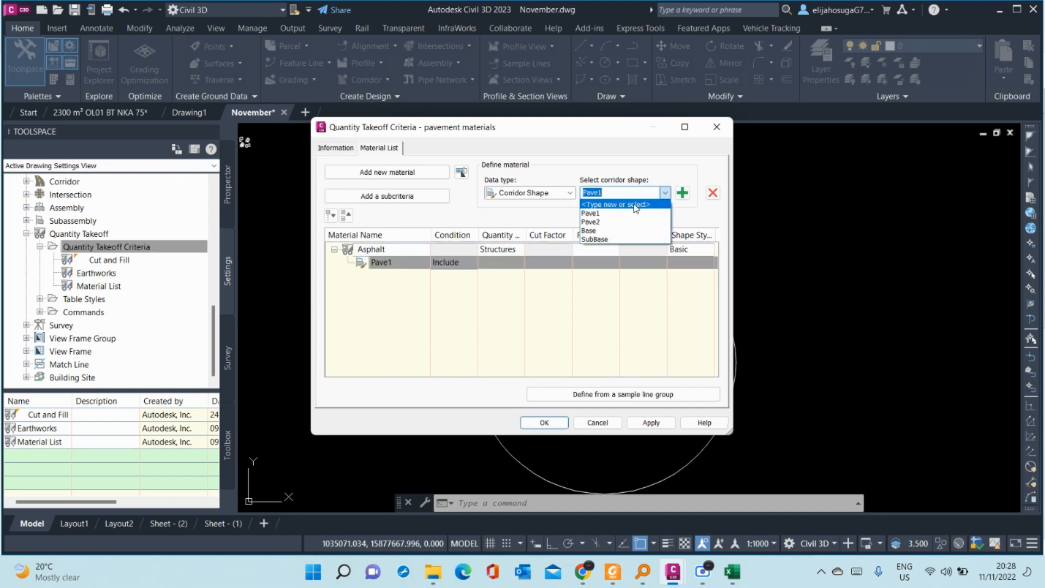
pyautogui.click(590, 222)
pyautogui.click(683, 193)
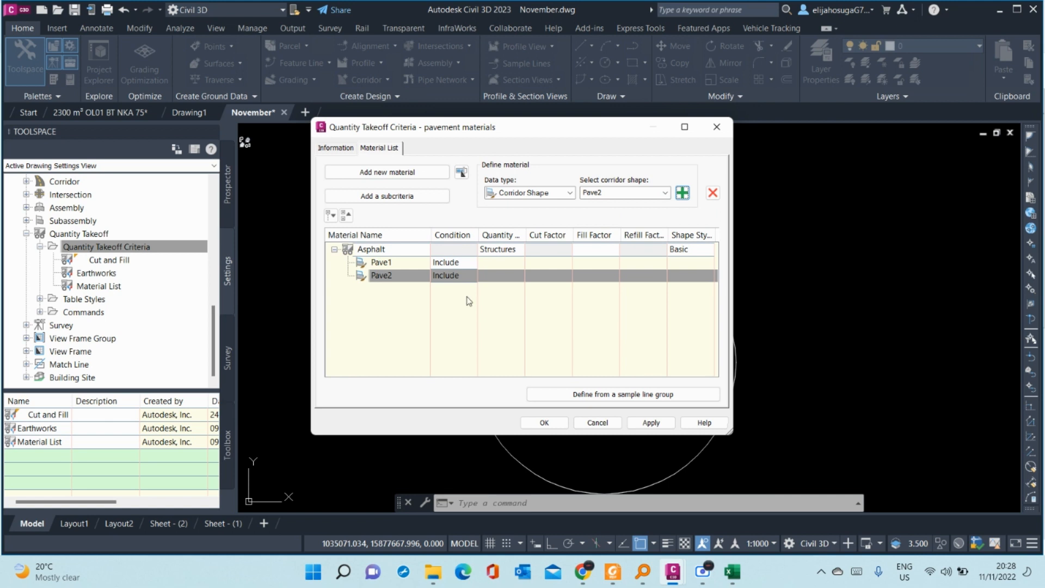
# - Add a material named Base with quantity type Structures and include the Base corridor shape in it
pyautogui.click(400, 173)
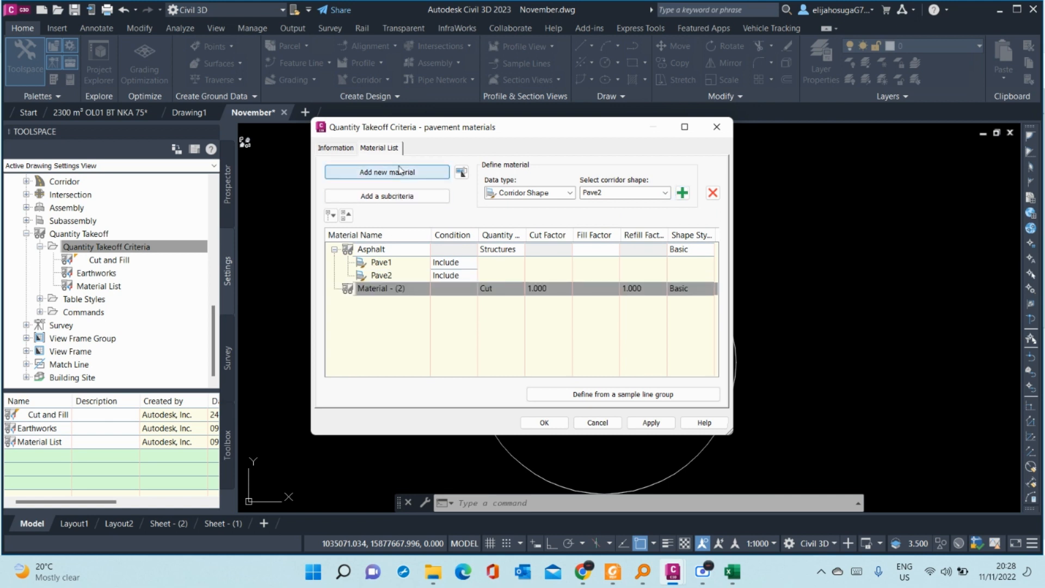
pyautogui.click(381, 289)
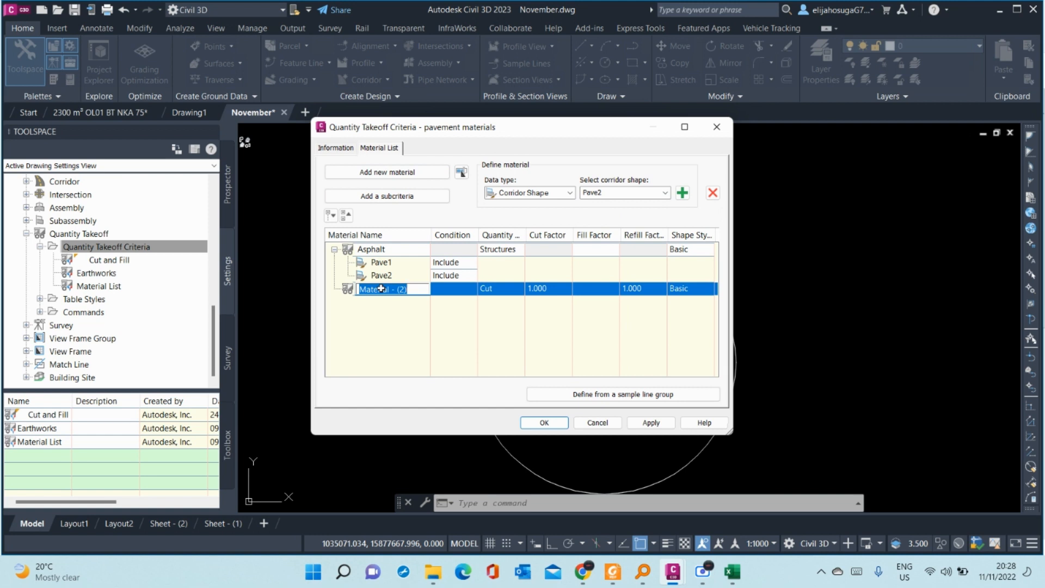
pyautogui.write('az')
pyautogui.click(502, 288)
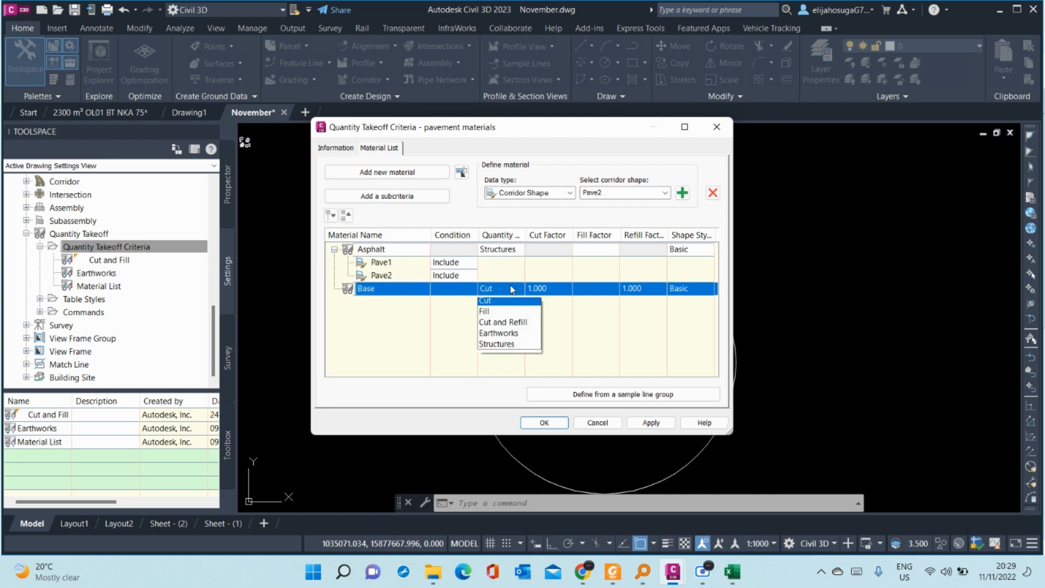
pyautogui.click(498, 347)
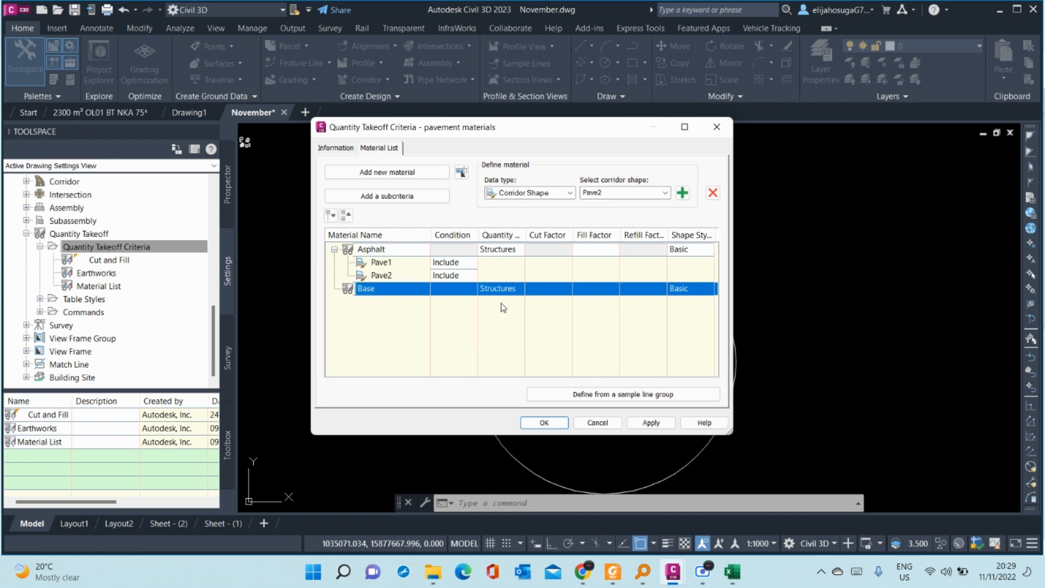
pyautogui.click(665, 193)
pyautogui.click(593, 230)
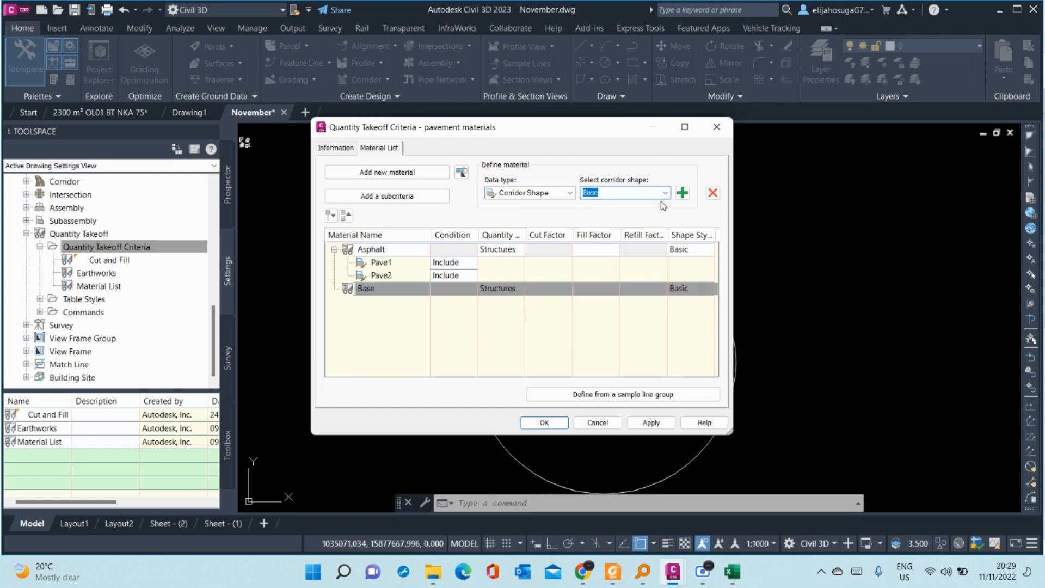
pyautogui.click(682, 194)
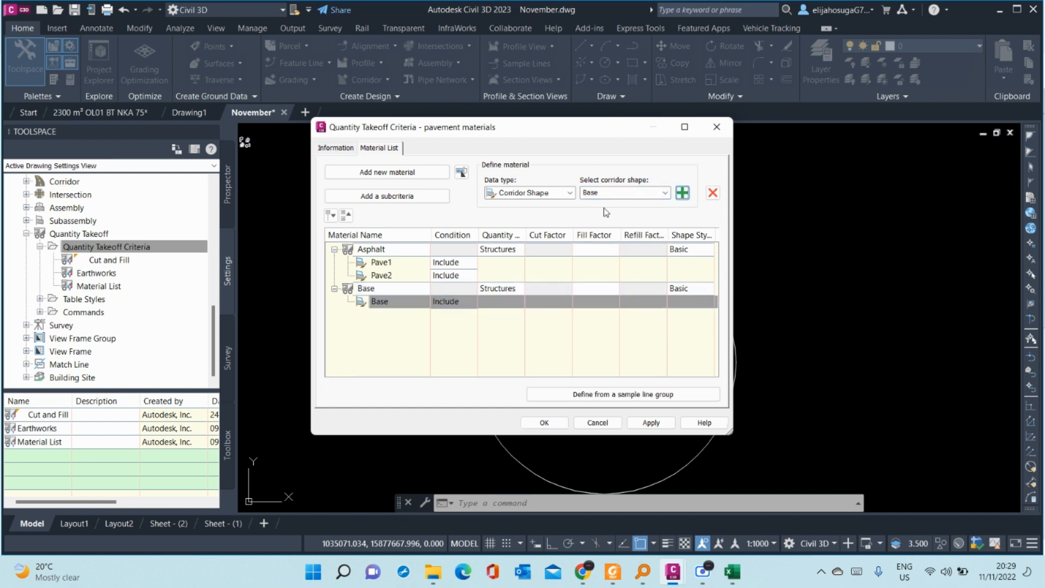
# - Add a material named Subbase with quantity type Structures and include the SubBase corridor shape in it
pyautogui.click(383, 172)
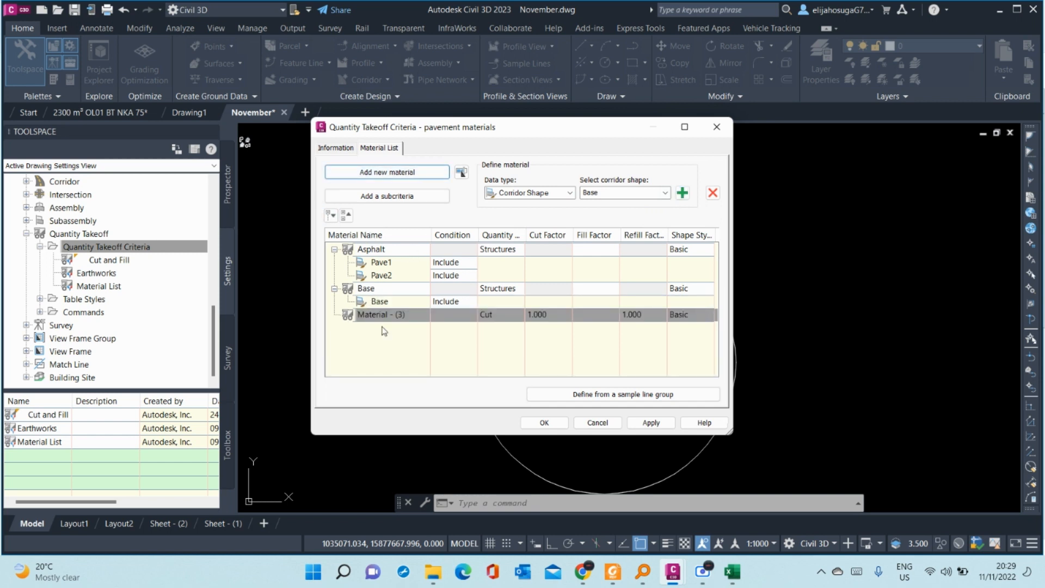
pyautogui.click(396, 315)
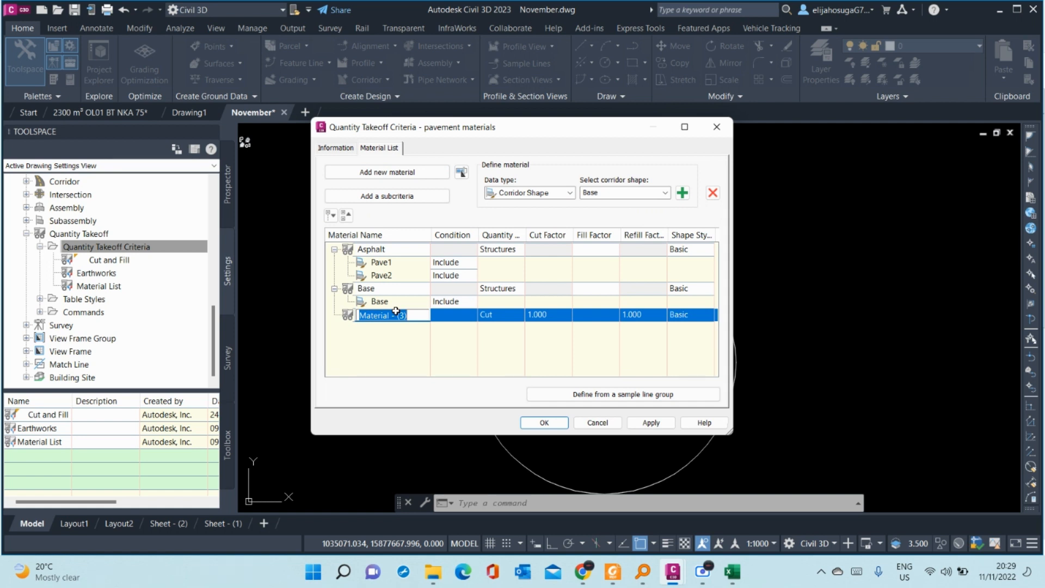
pyautogui.write('Subbase')
pyautogui.click(515, 316)
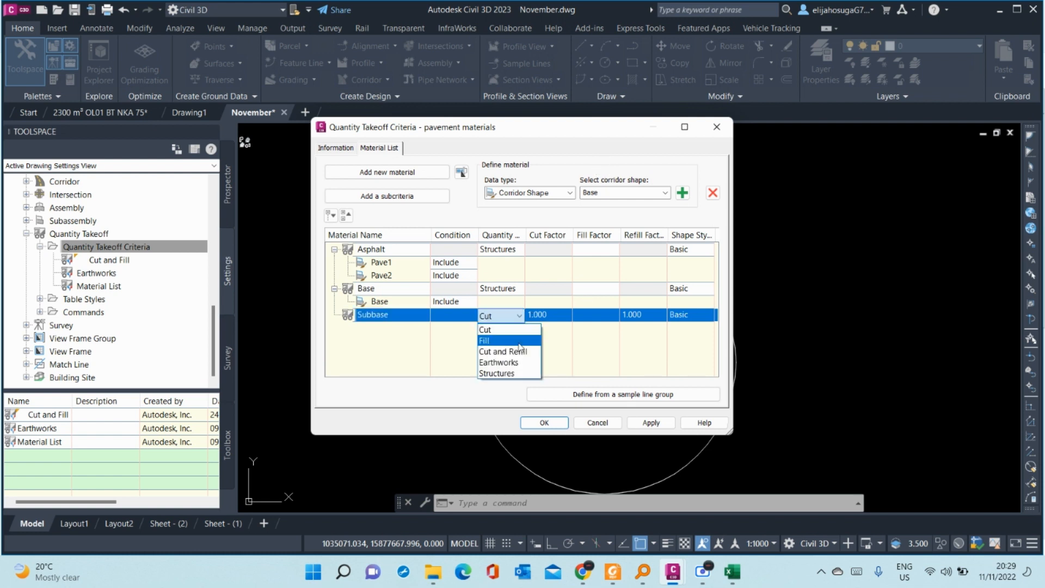
pyautogui.click(522, 373)
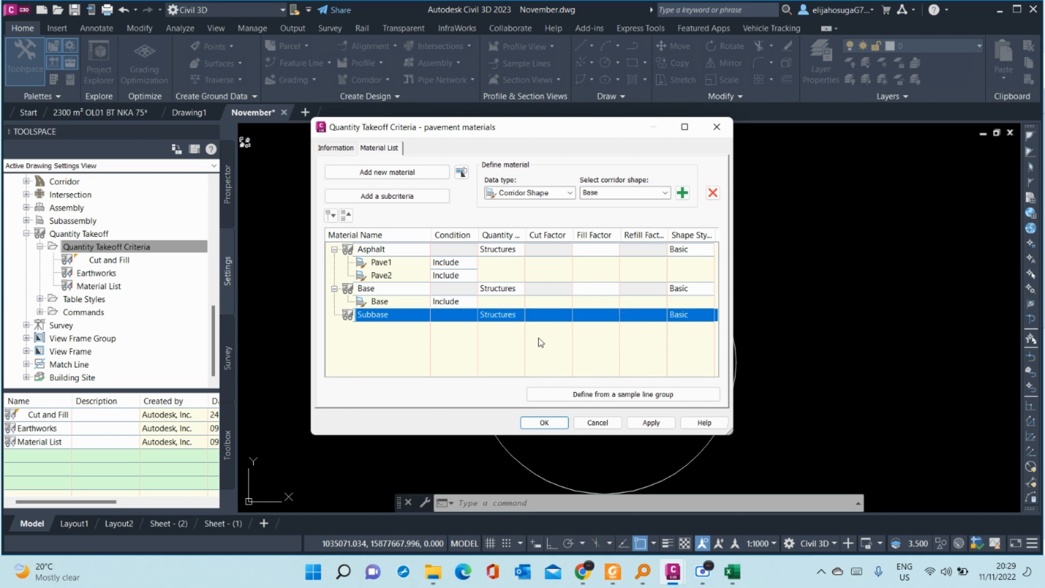
pyautogui.click(665, 193)
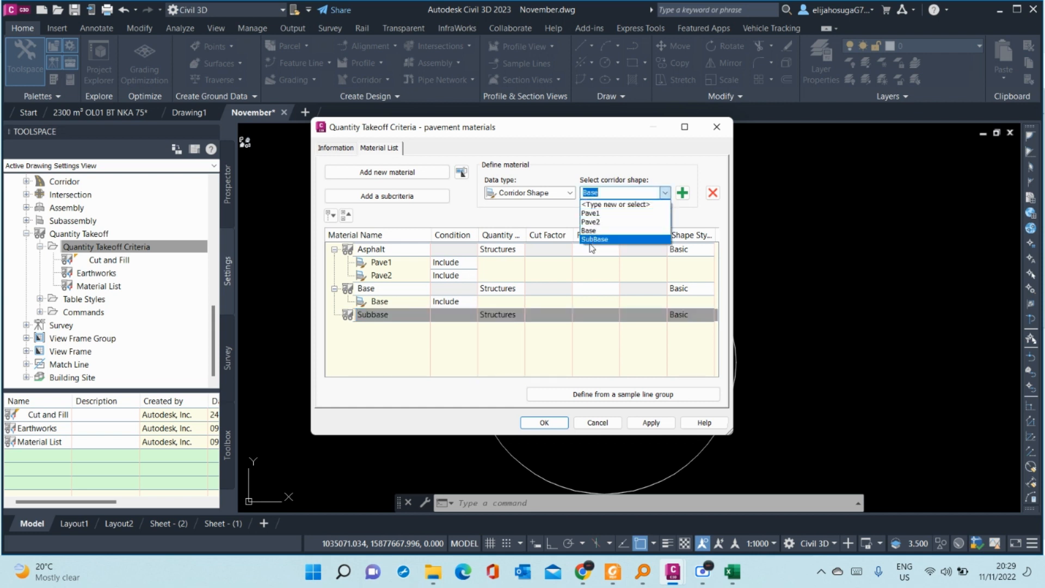
pyautogui.click(616, 239)
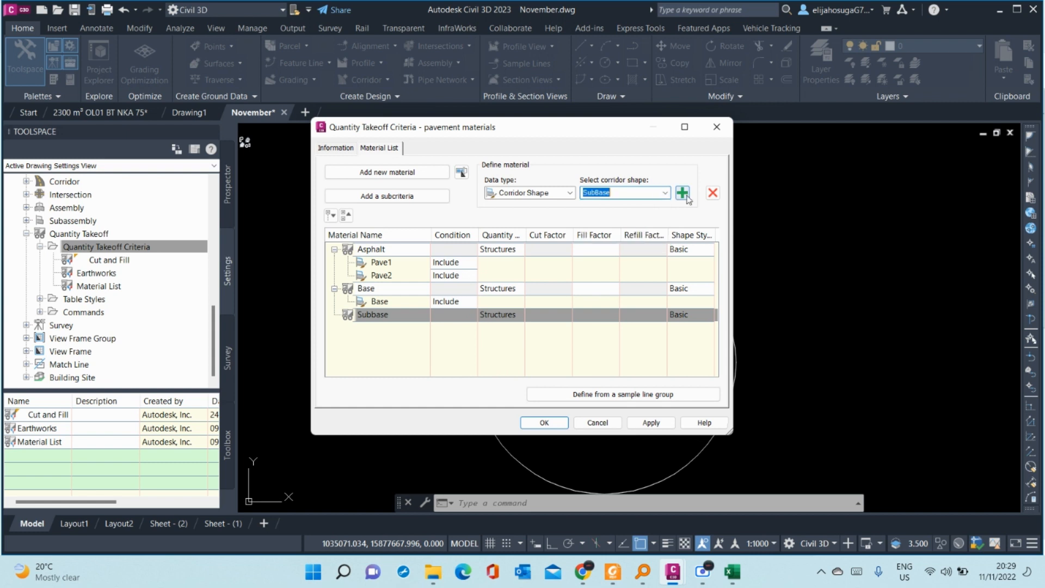
pyautogui.click(683, 194)
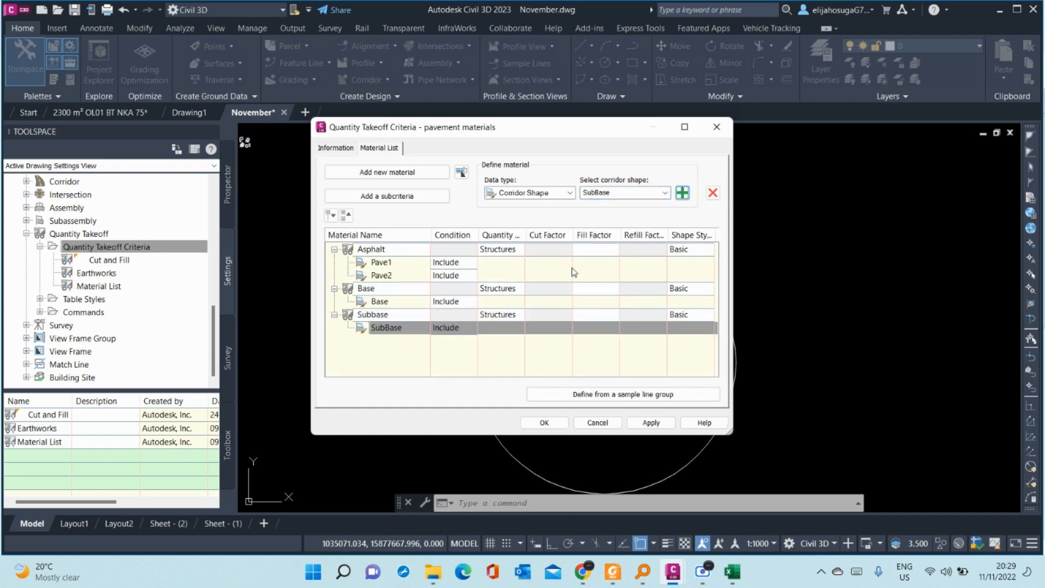
# - Review the criteria's general information and material list, then apply and save the pavement materials criteria
pyautogui.click(347, 149)
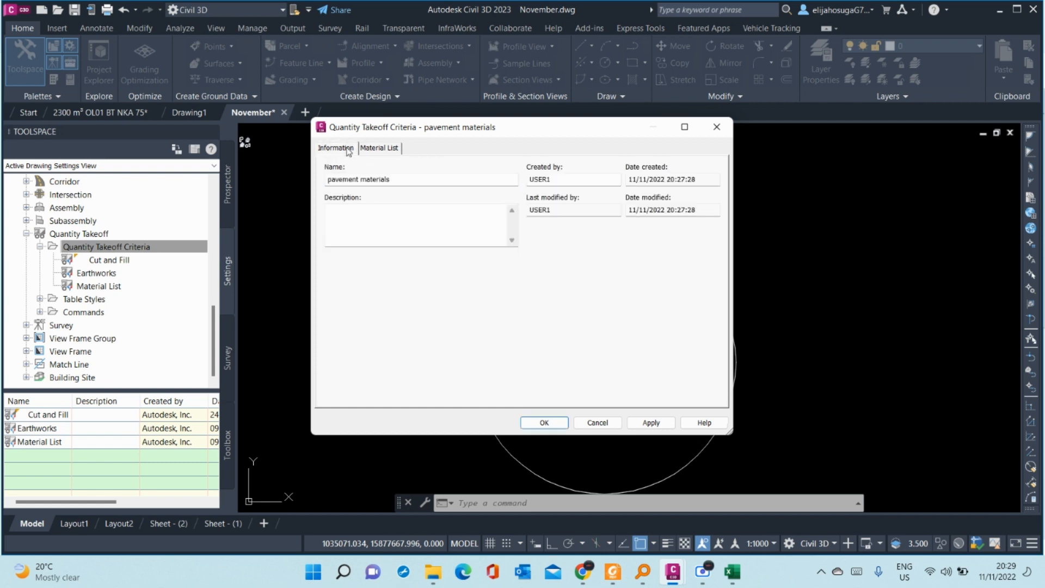
pyautogui.click(383, 149)
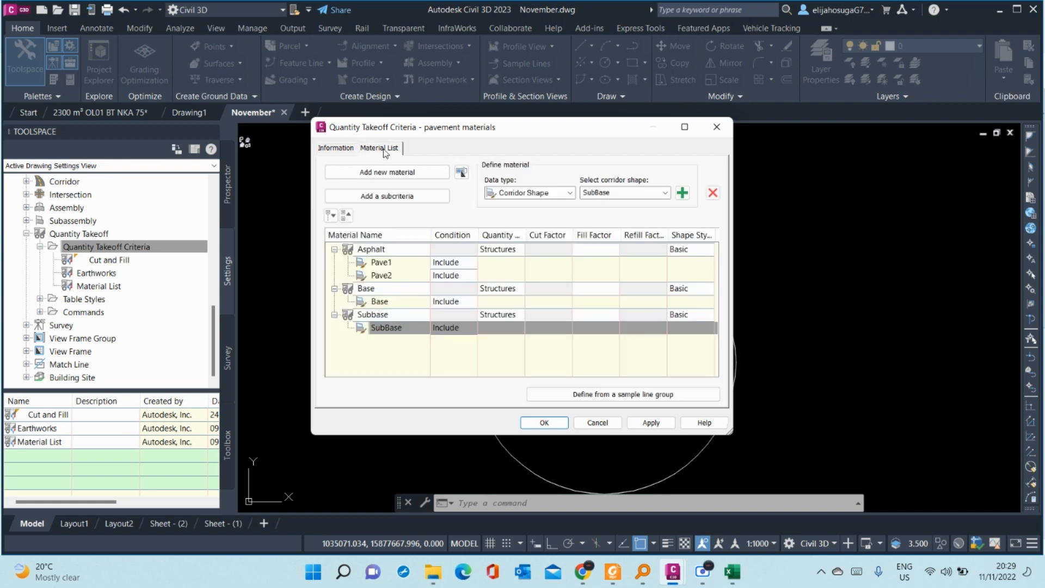
pyautogui.click(337, 150)
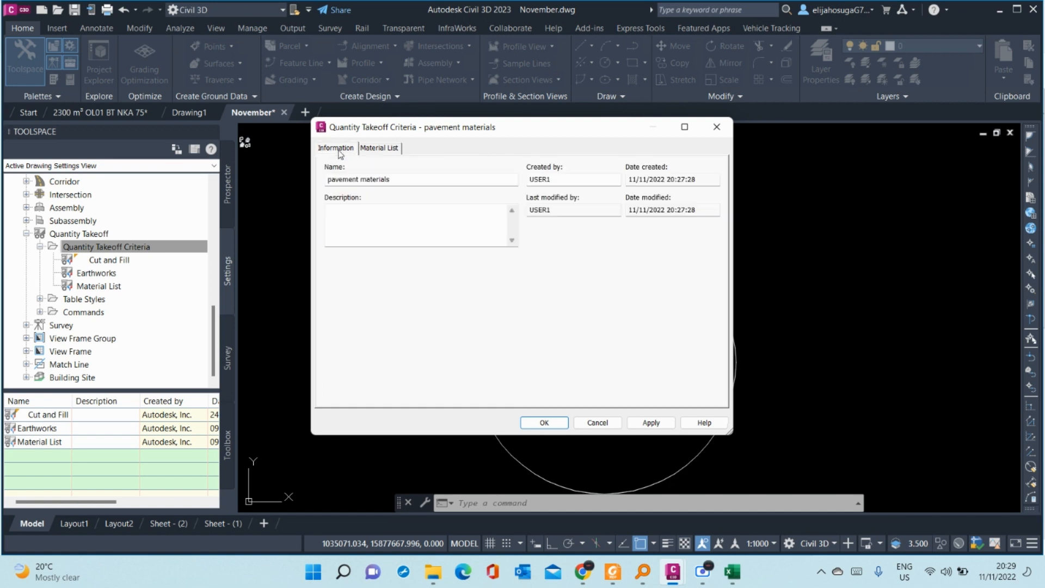
pyautogui.click(379, 150)
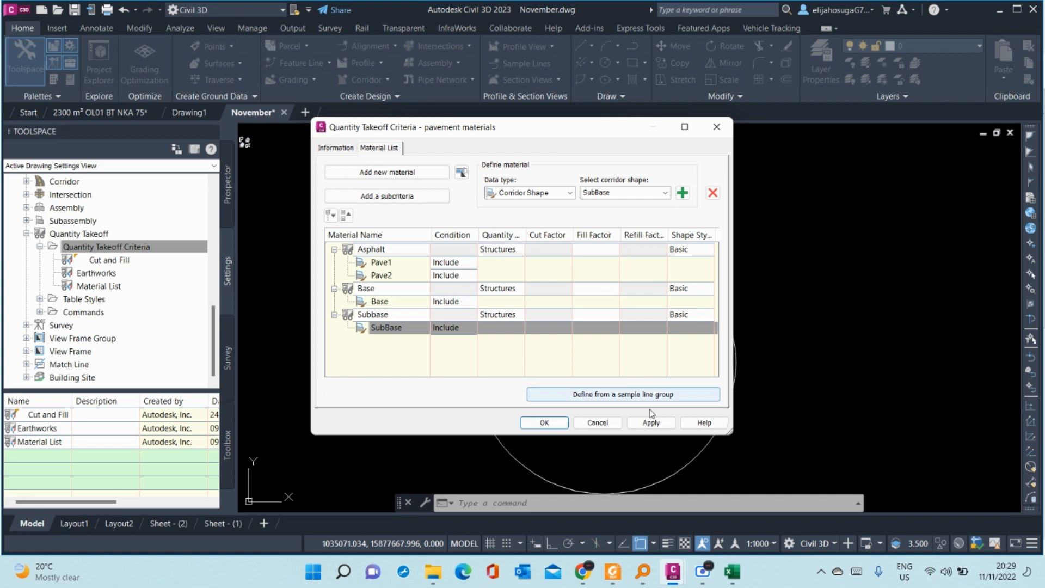
pyautogui.click(652, 427)
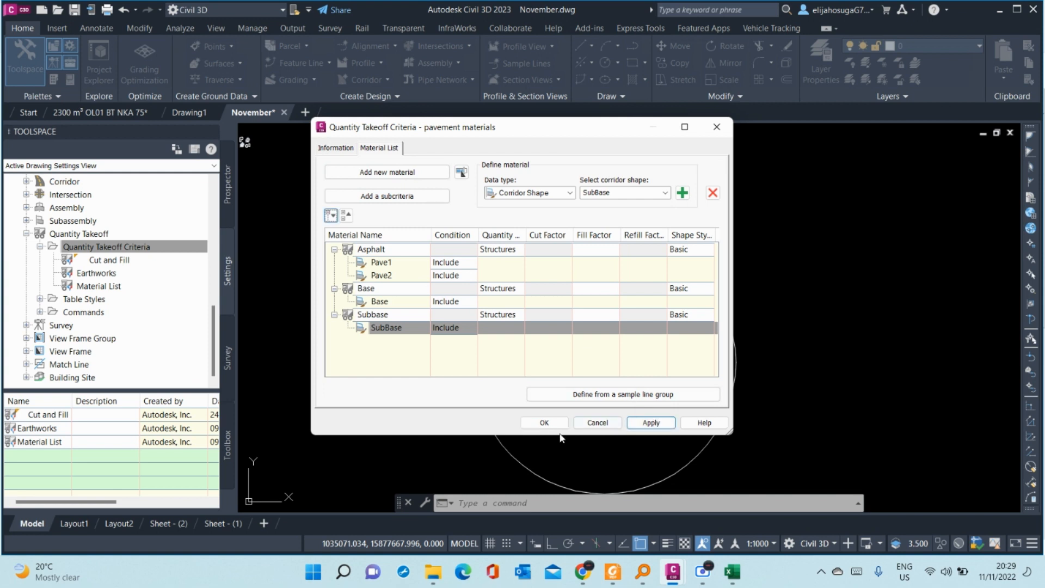
pyautogui.click(545, 423)
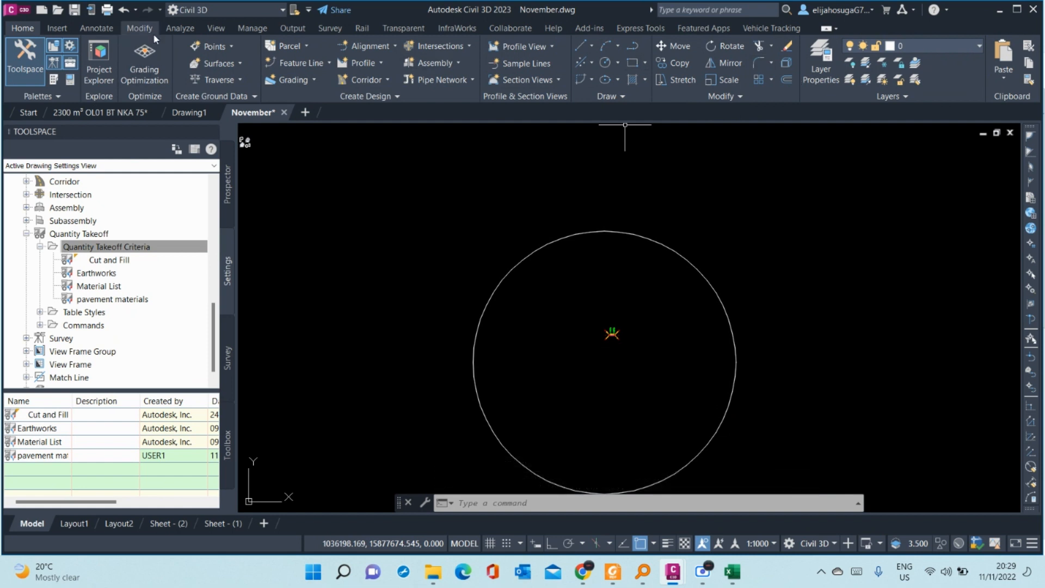
# - Start Compute Materials for the sample line group and import the pavement materials criteria into SL Collection - 1's material list
pyautogui.click(179, 28)
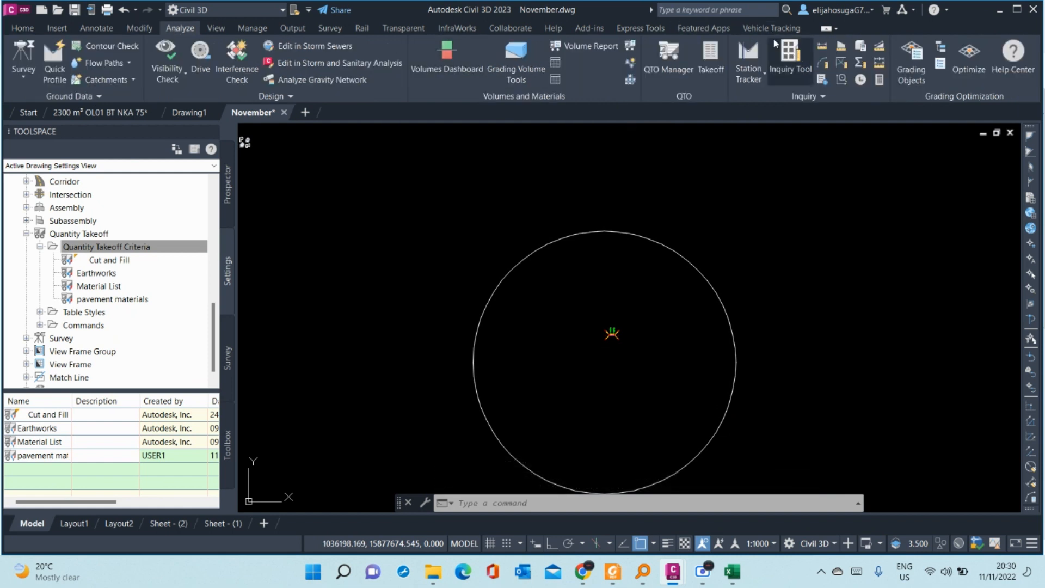
pyautogui.click(629, 48)
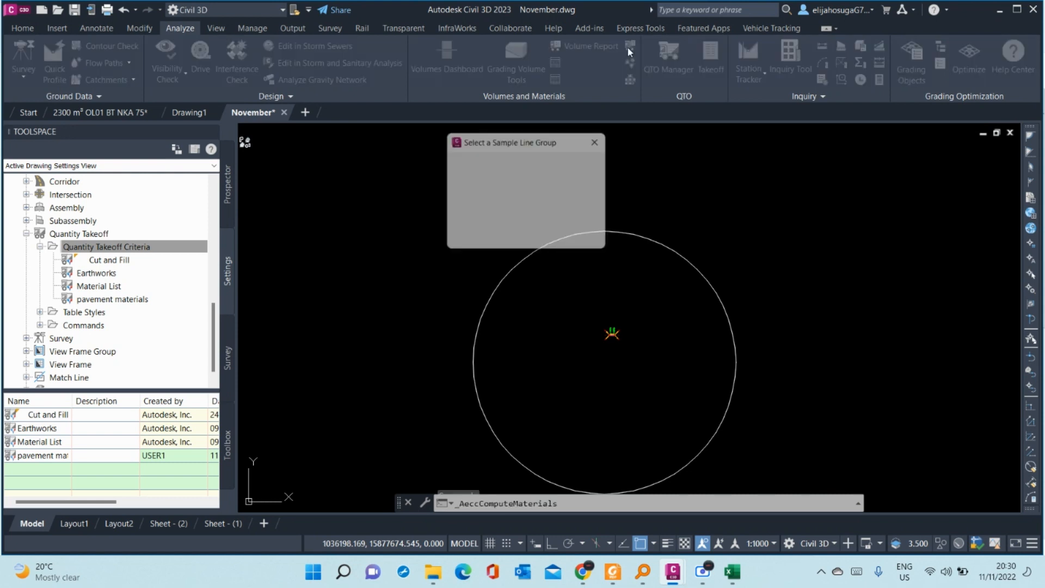
pyautogui.click(475, 236)
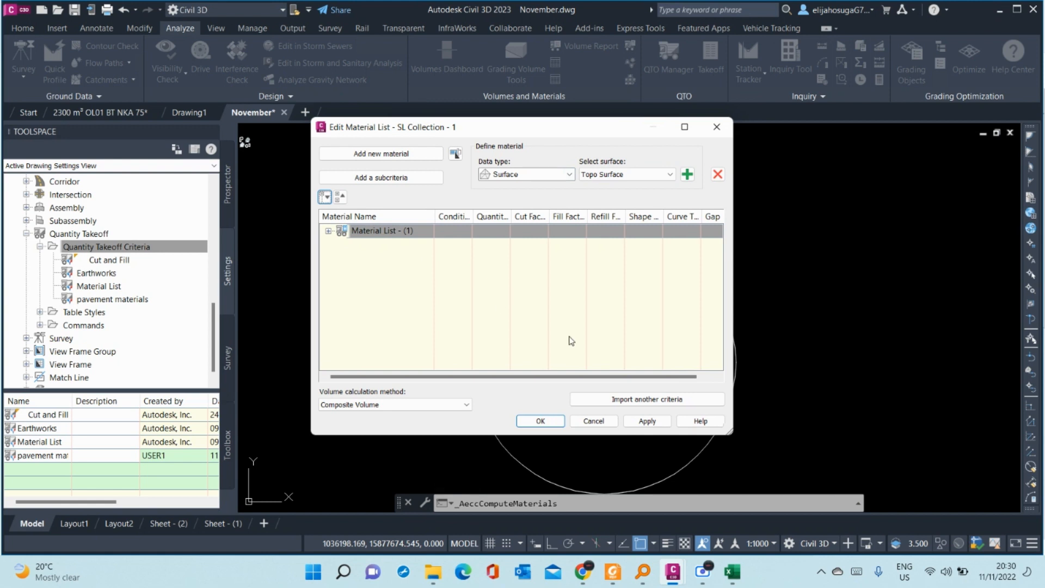
pyautogui.click(659, 400)
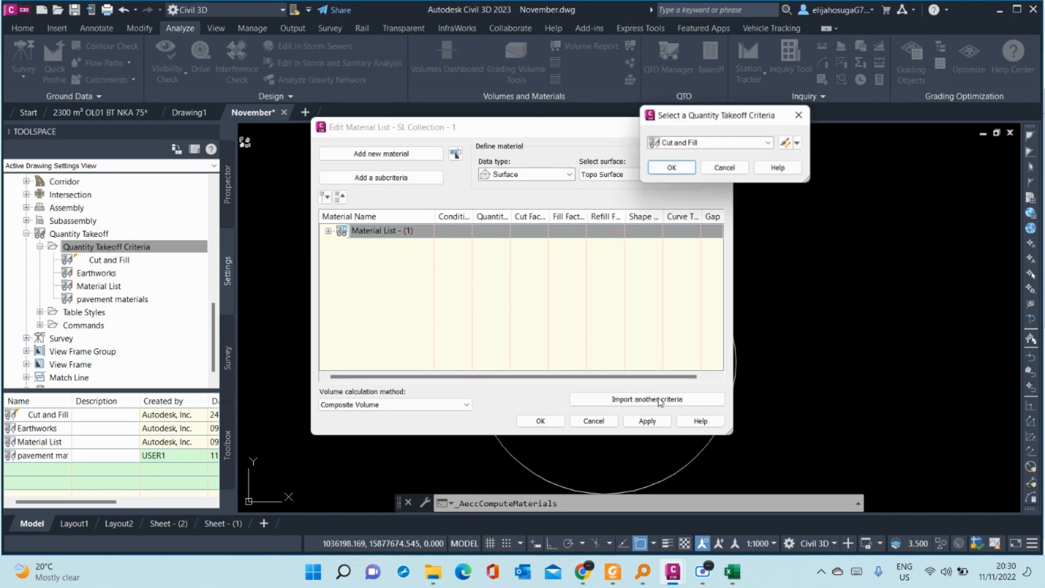
pyautogui.click(769, 143)
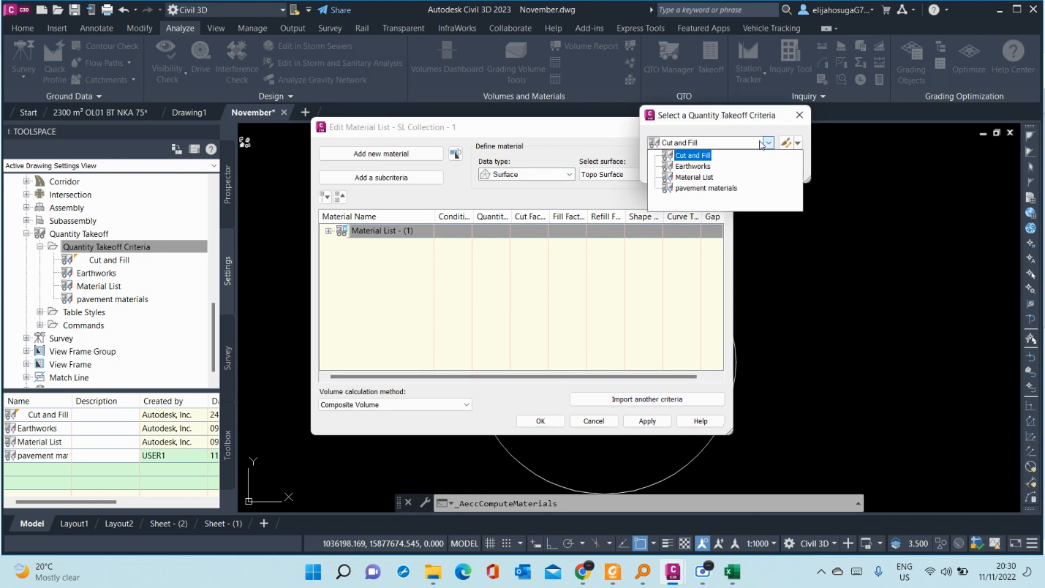
pyautogui.click(698, 188)
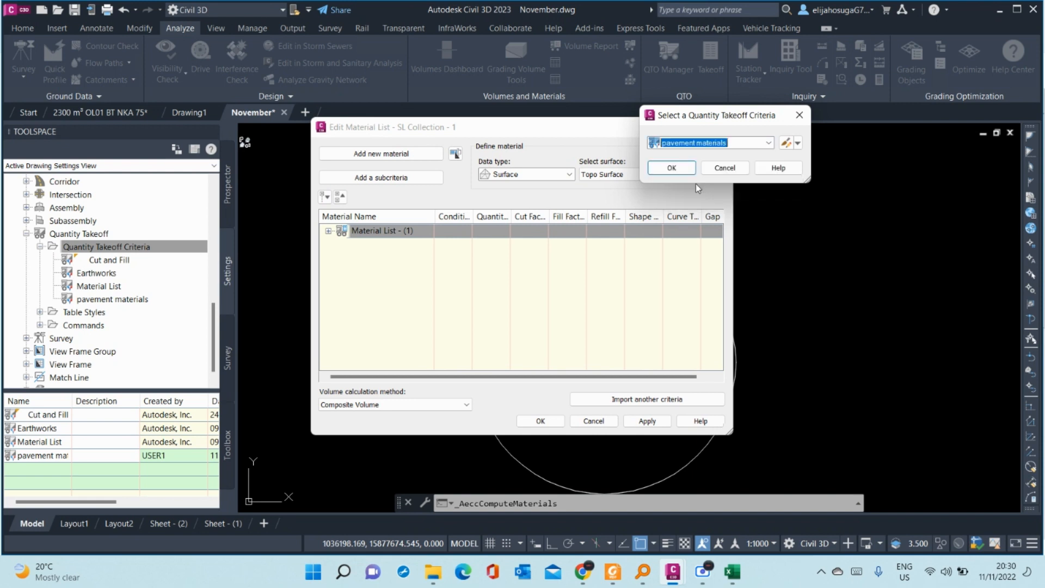
pyautogui.click(672, 168)
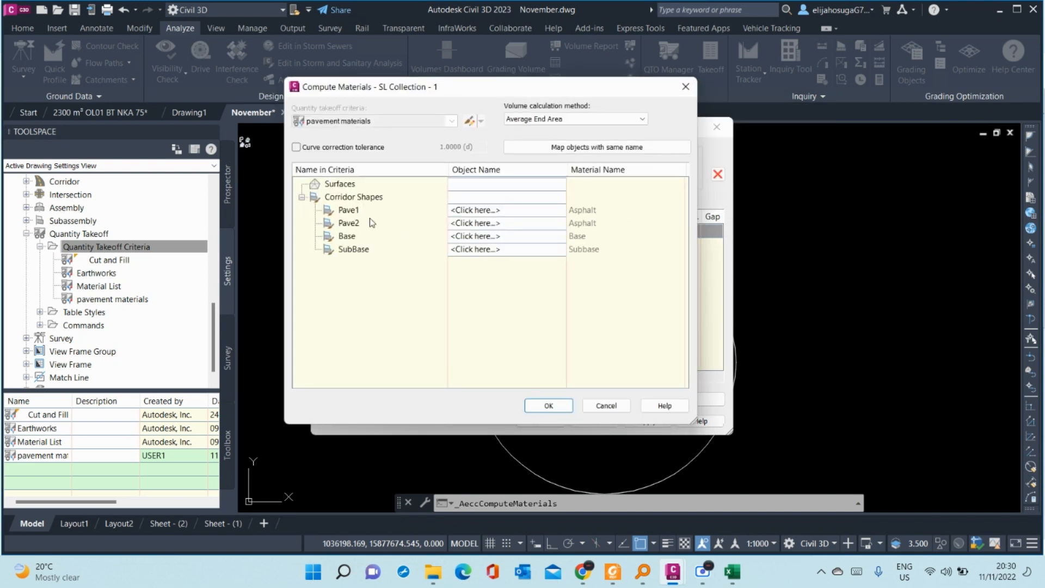
# - Map criteria shapes Pave1, Pave2, Base and SubBase to corridor shapes Road A Pave1, Road A Pave2, Road A Base and Road A SubBase, and accept the mapping
pyautogui.click(512, 210)
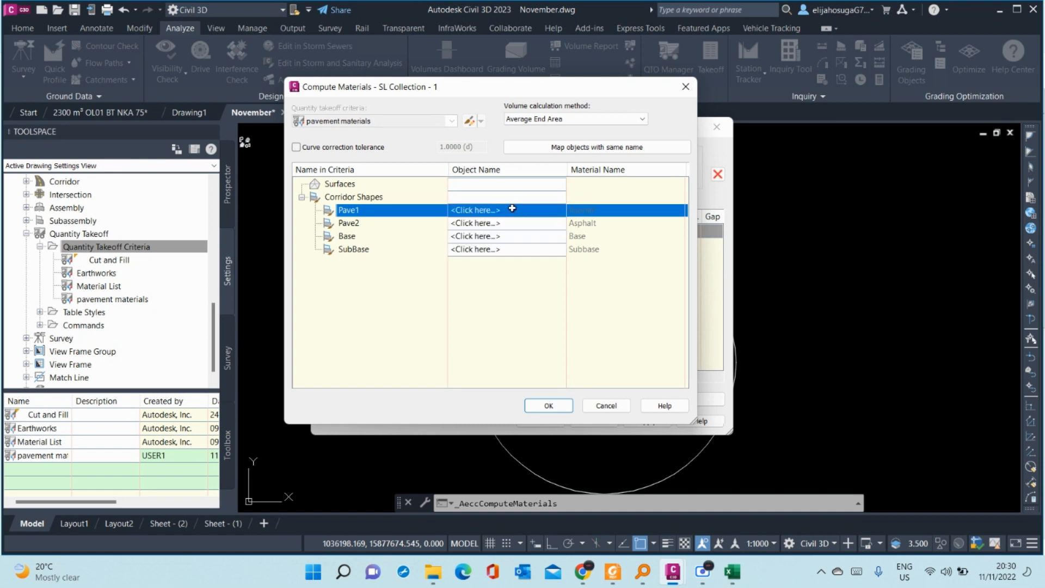
pyautogui.click(513, 211)
pyautogui.click(490, 236)
pyautogui.click(497, 224)
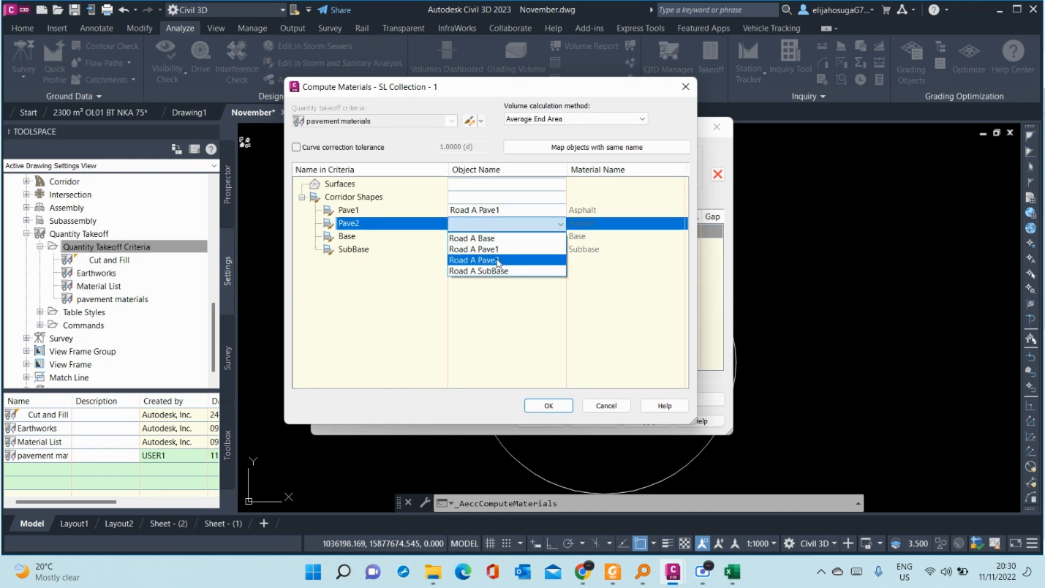
pyautogui.click(490, 248)
pyautogui.click(487, 236)
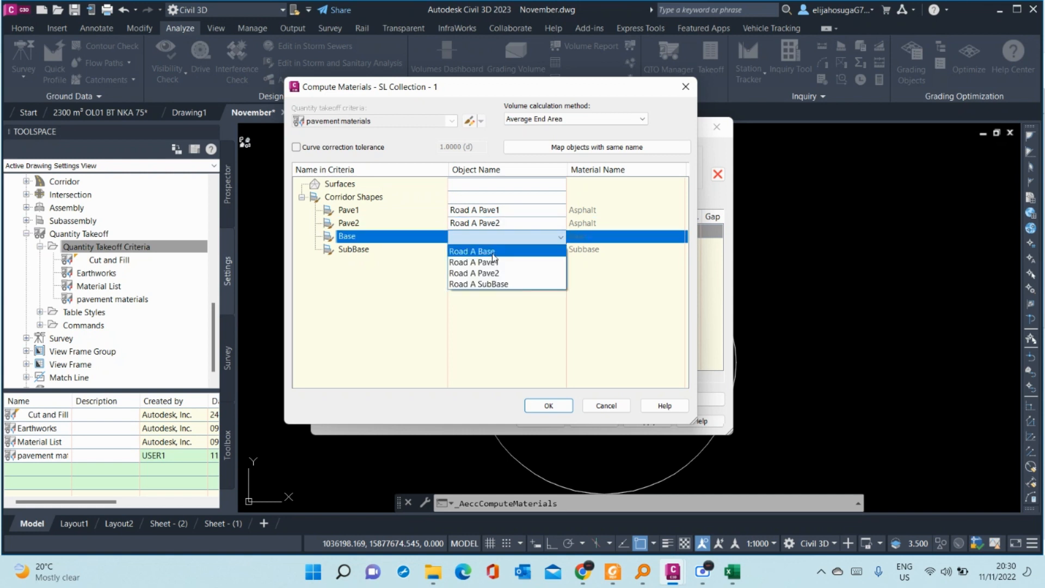
pyautogui.click(489, 251)
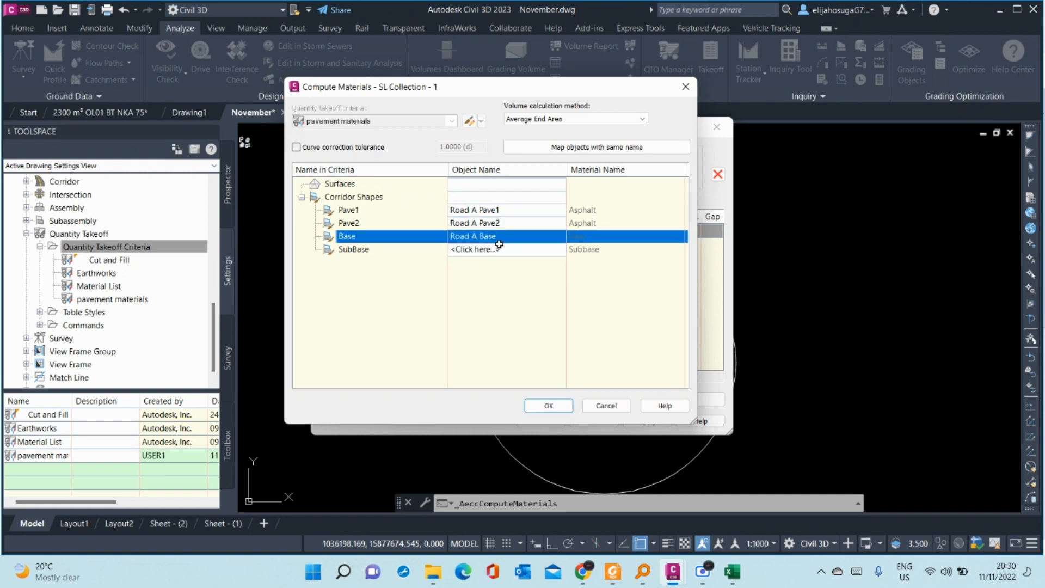
pyautogui.click(499, 250)
pyautogui.click(499, 295)
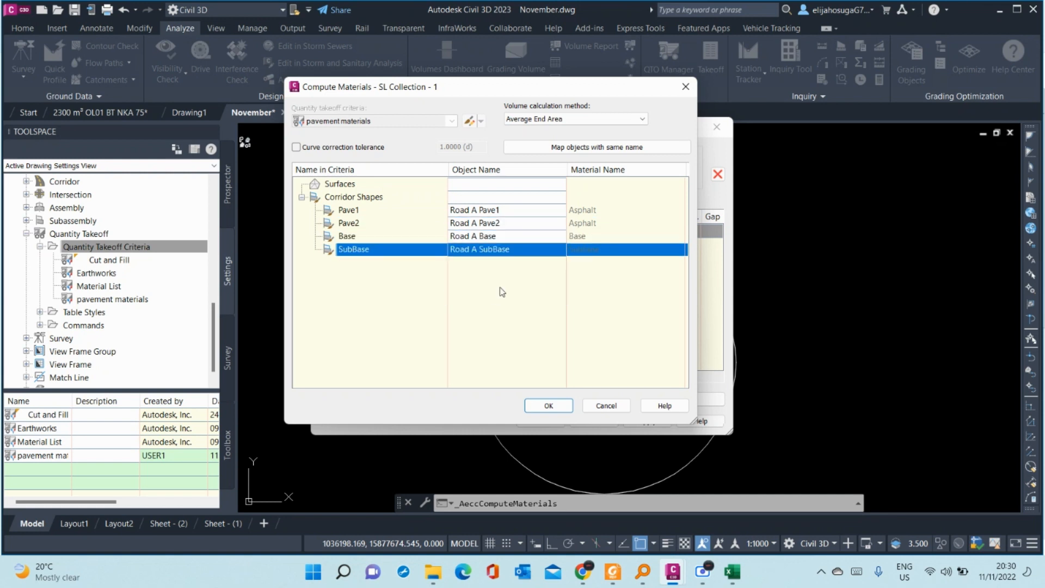
pyautogui.click(549, 406)
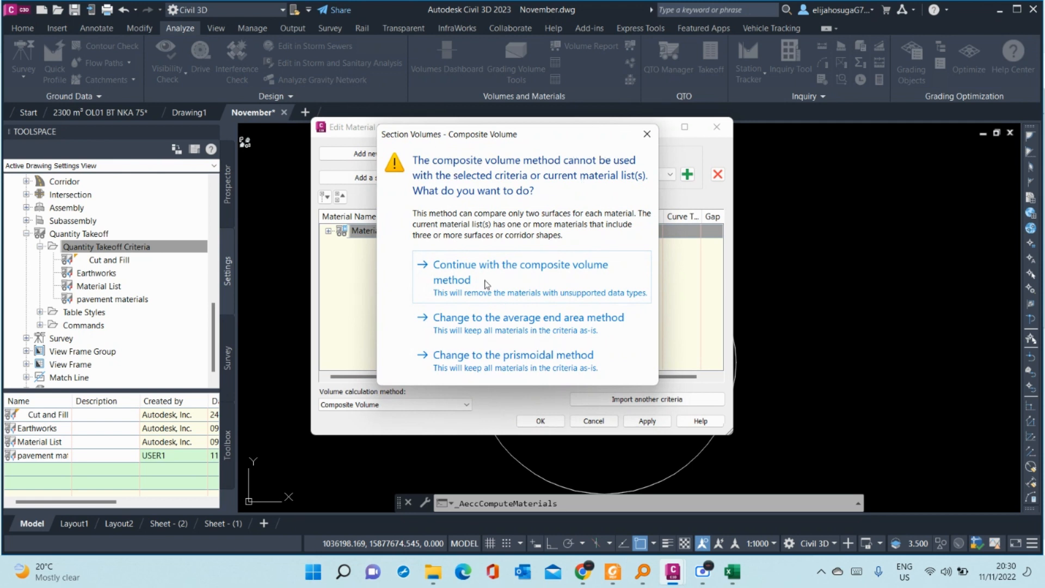
# - Change the volume calculation to the average end area method, check the materials in Material List - (2), and accept the material list
pyautogui.click(507, 321)
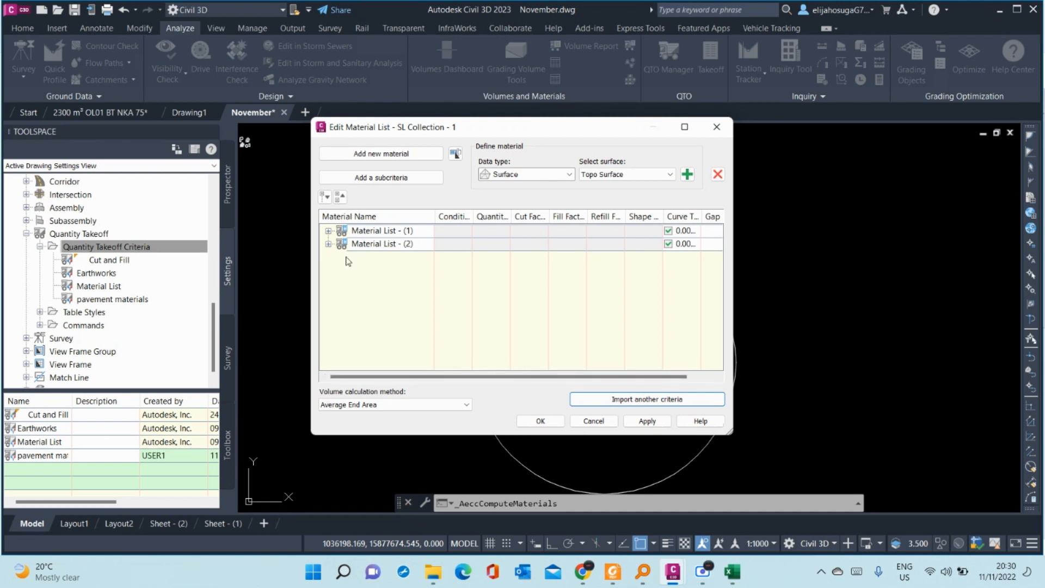
pyautogui.click(328, 244)
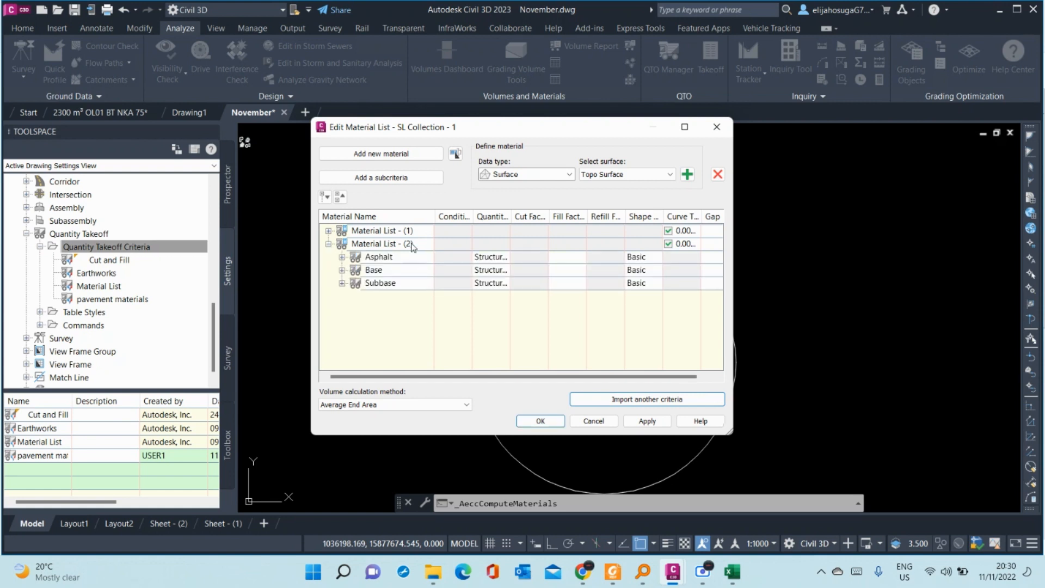
pyautogui.click(329, 244)
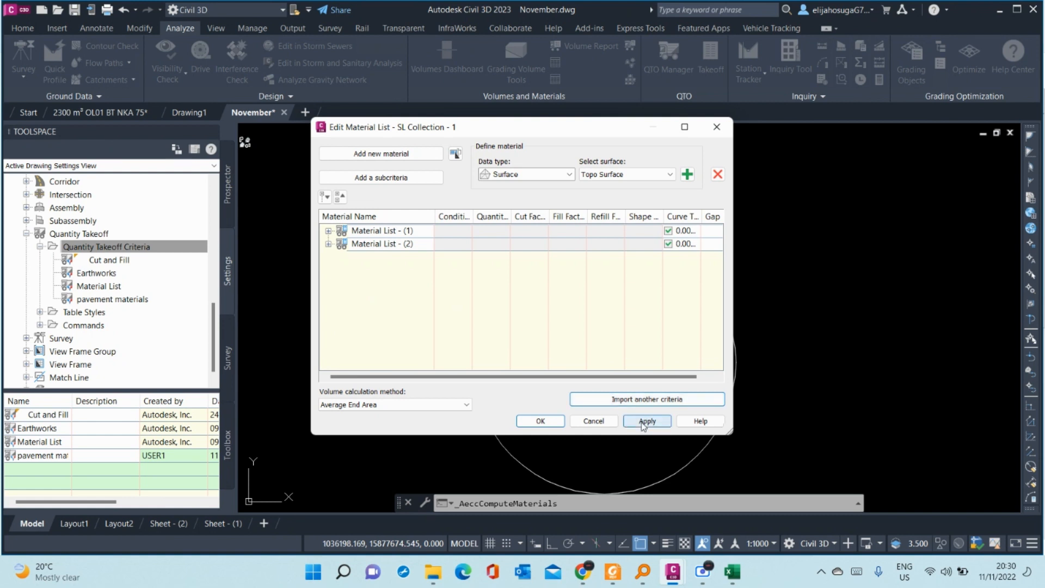
pyautogui.click(541, 421)
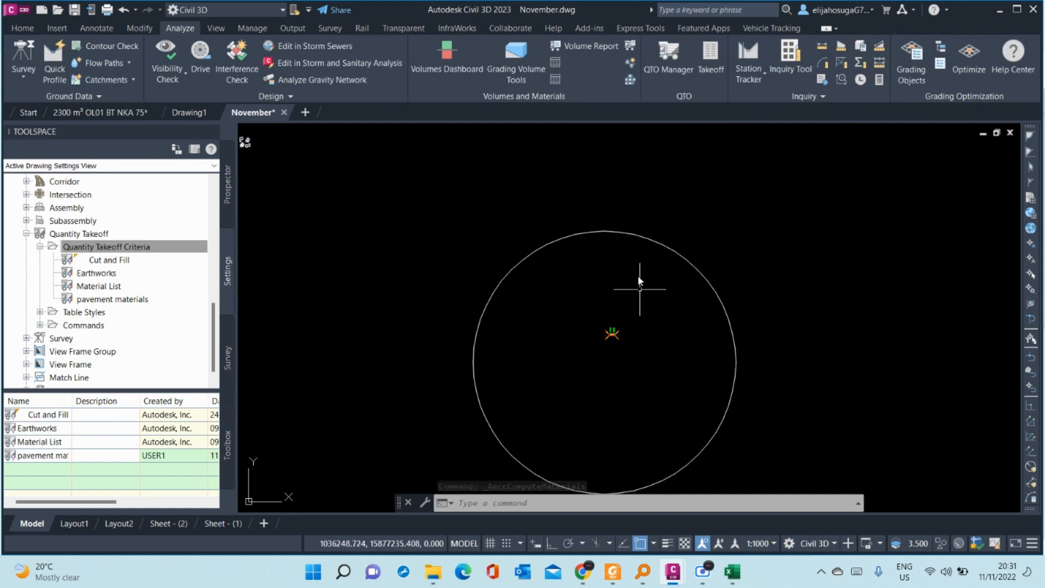
# - Start a volume report for November Alignment's SL Collection - 1 using Material List - (2), and browse for its style sheet
pyautogui.click(594, 46)
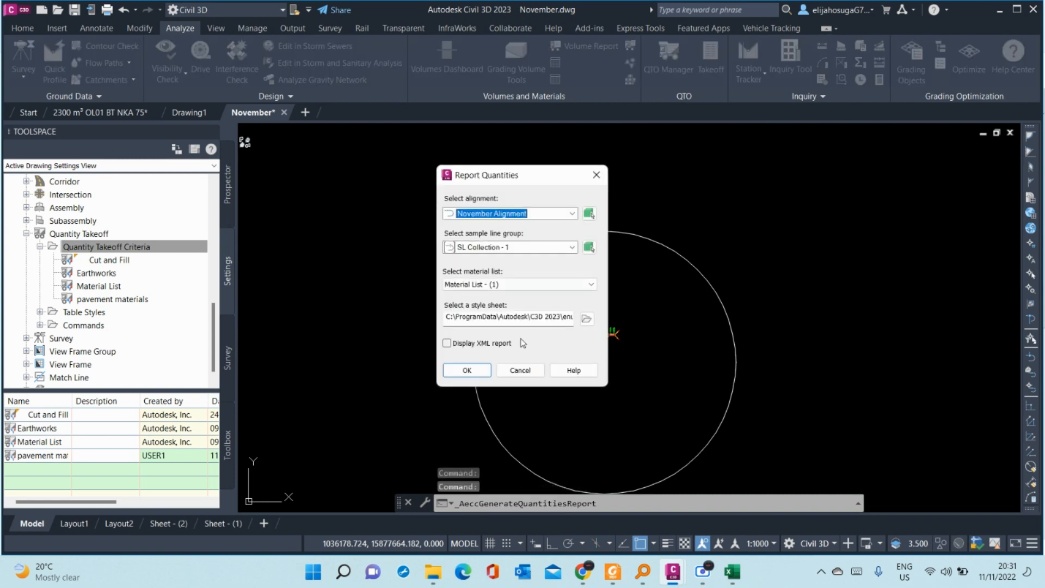
pyautogui.click(567, 284)
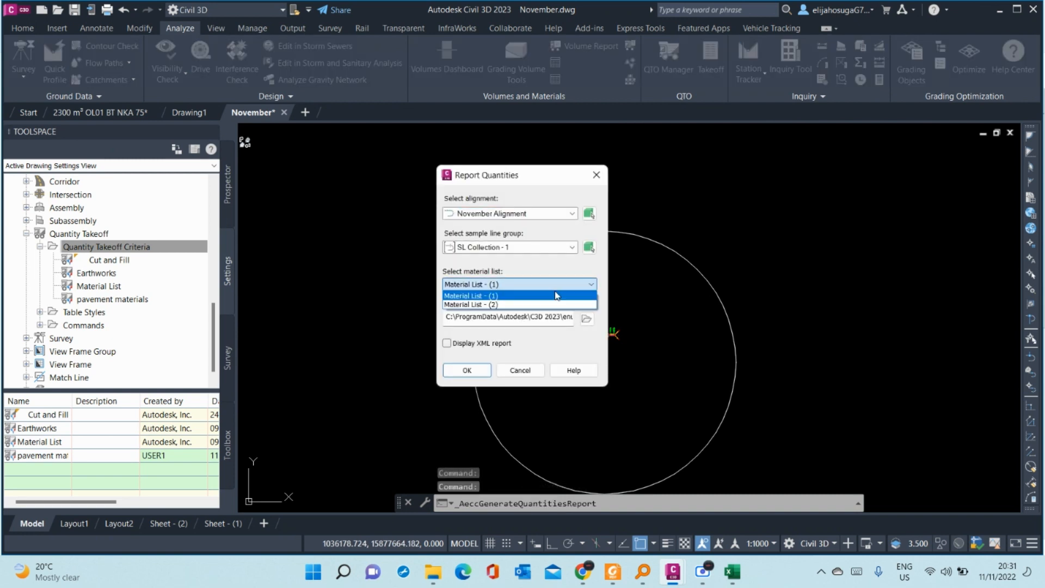
pyautogui.click(490, 305)
pyautogui.click(587, 319)
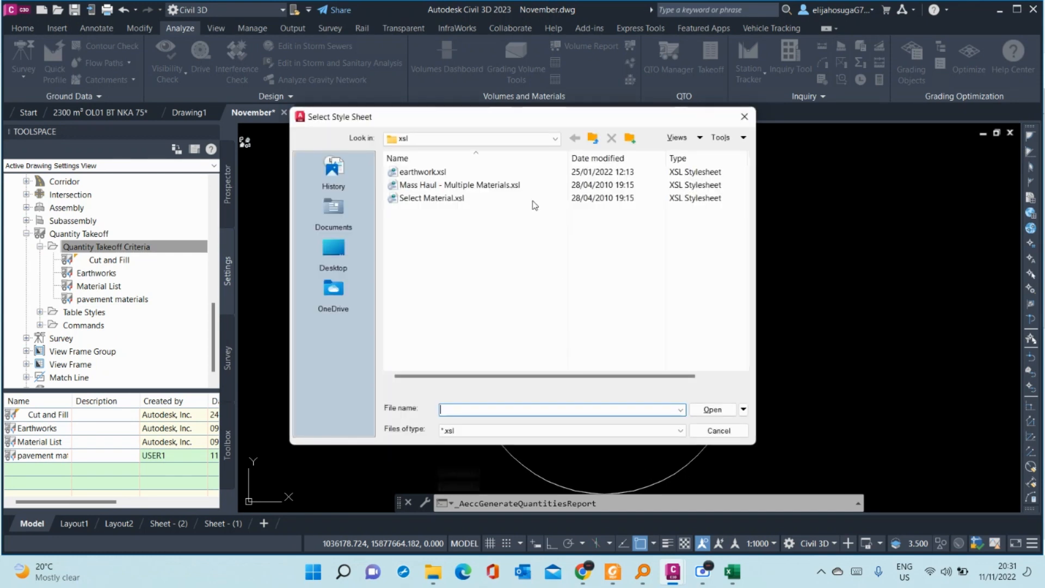
# - Generate the quantities report for Material List - (2) with the Select Material.xsl style sheet
pyautogui.click(428, 199)
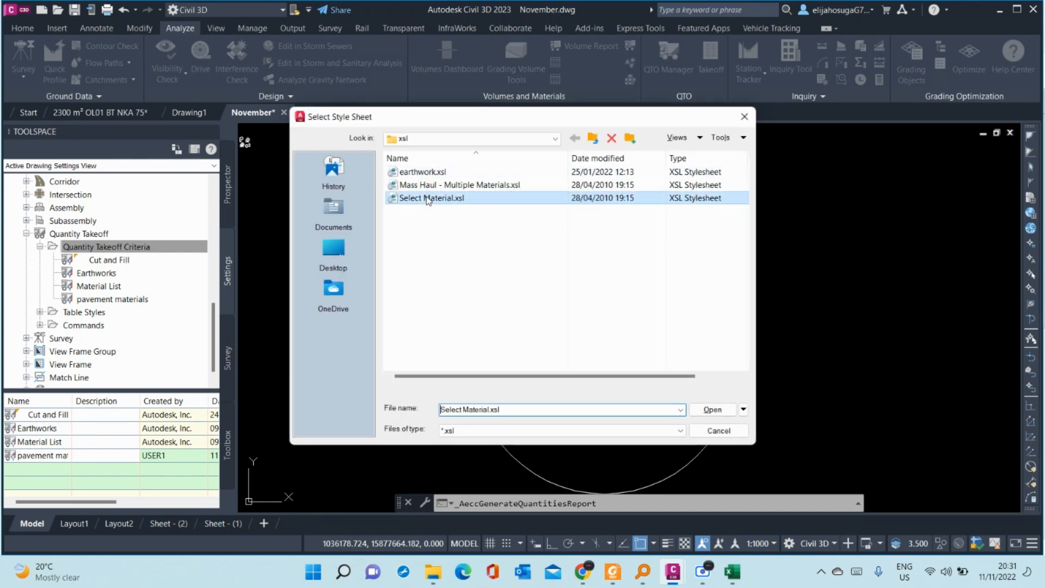
pyautogui.click(712, 410)
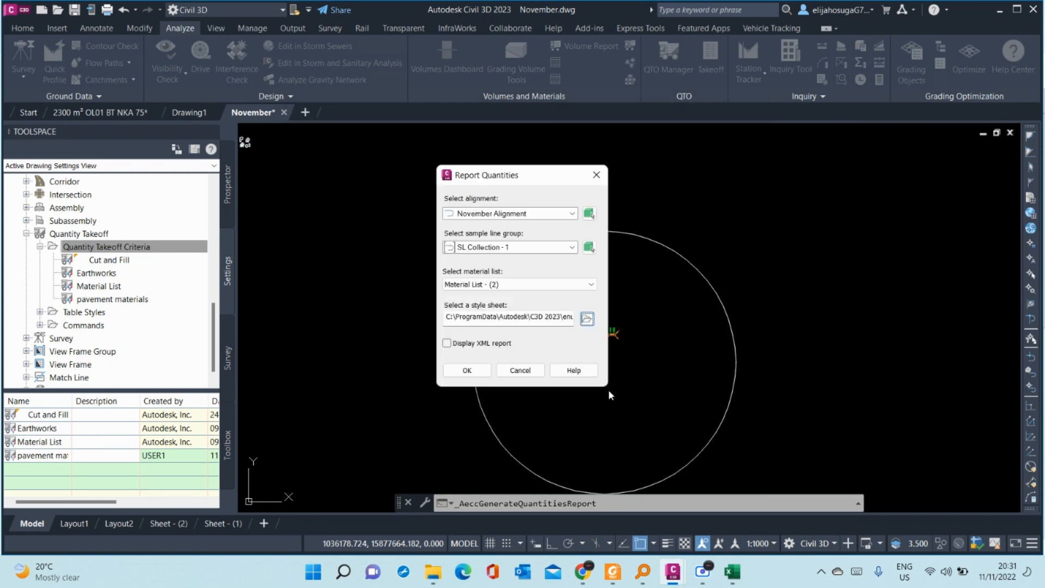
pyautogui.click(467, 370)
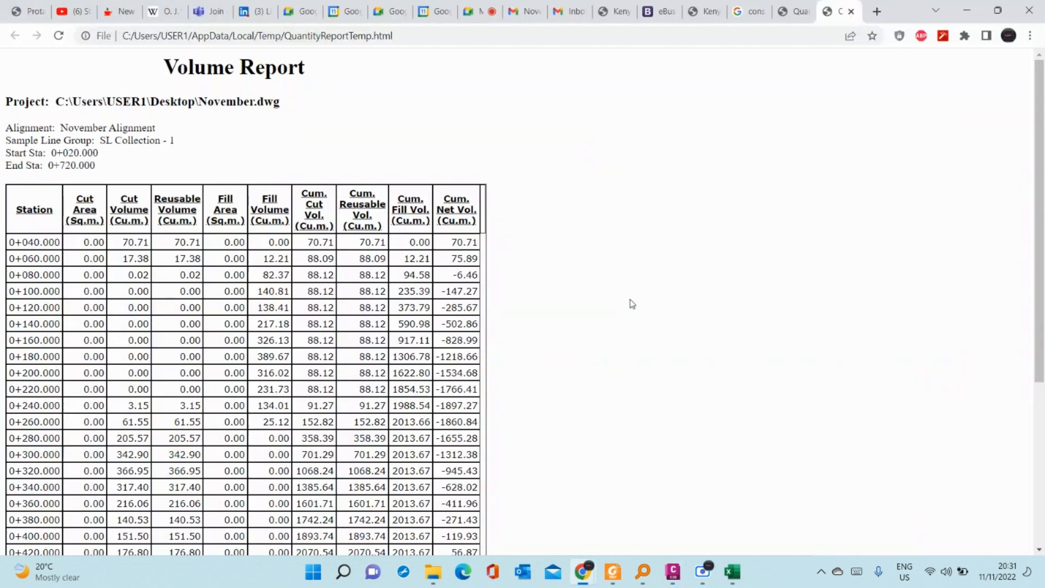
# - Review the cut, fill and cumulative volumes for all stations in the volume report, close it and return to Civil 3D
pyautogui.scroll(-5, 462, 275)
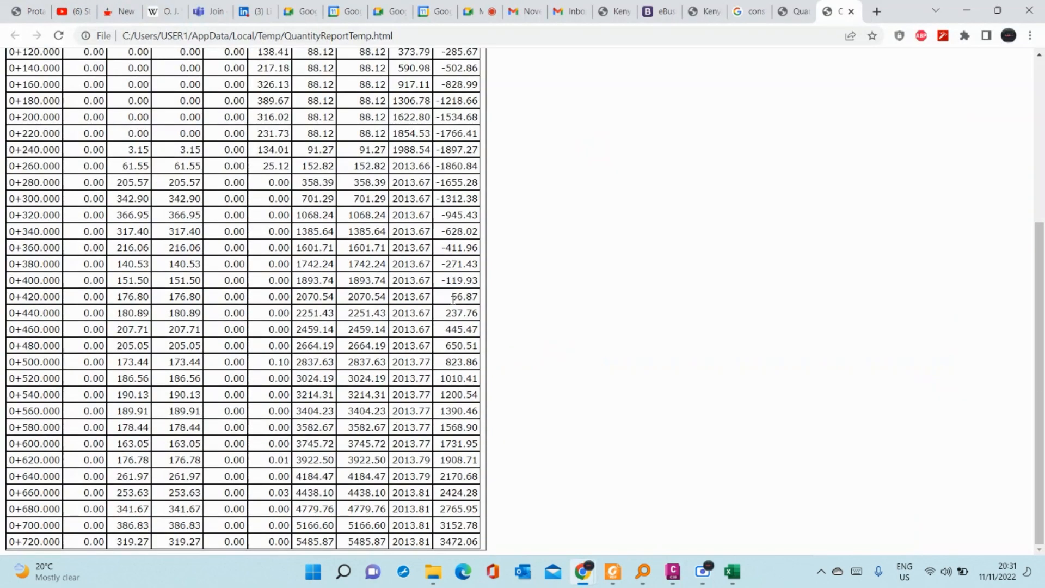
pyautogui.scroll(5, 453, 299)
pyautogui.scroll(-5, 453, 305)
pyautogui.scroll(5, 453, 313)
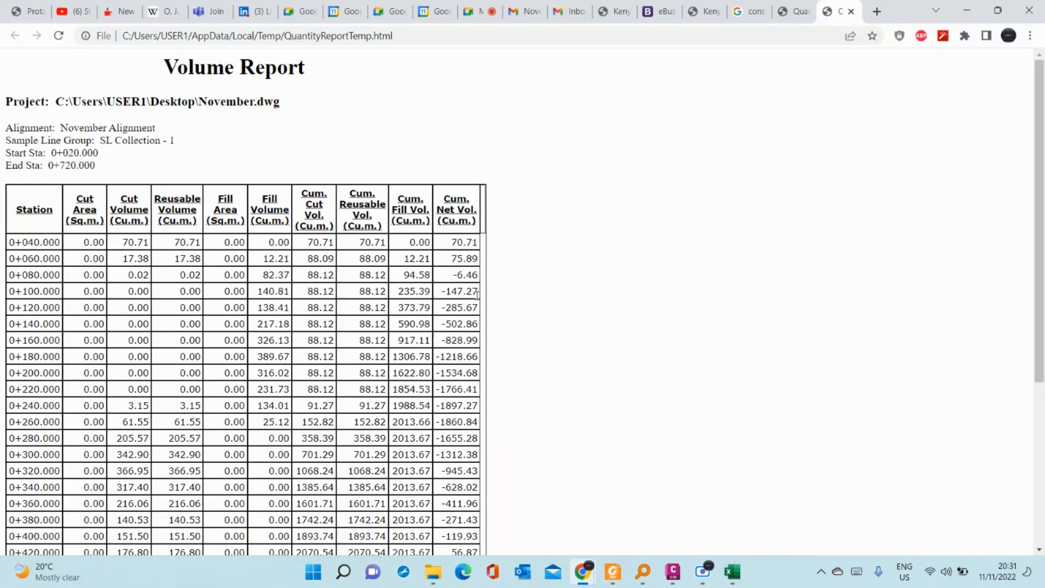
pyautogui.scroll(-5, 489, 295)
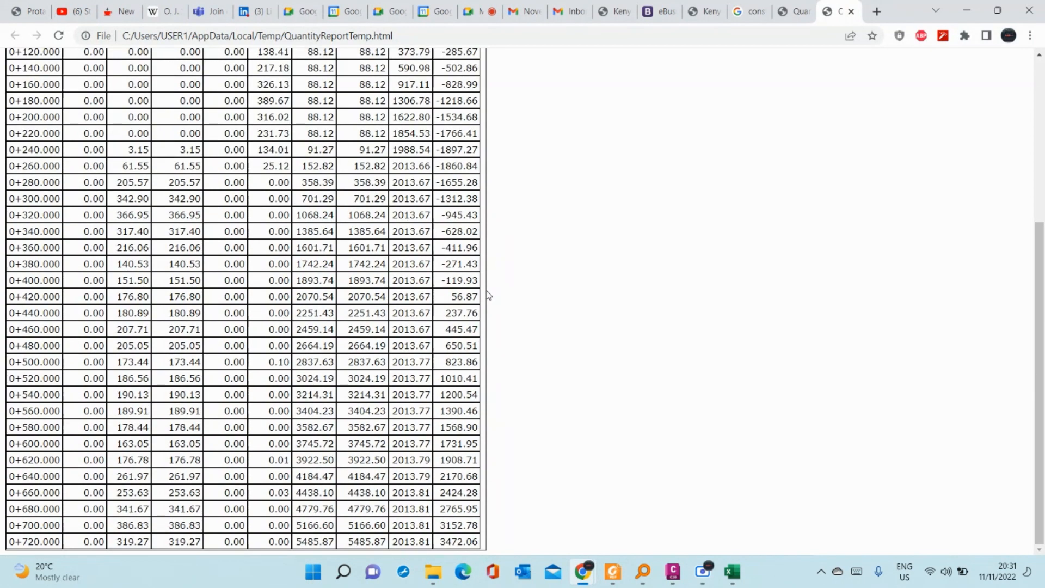
pyautogui.scroll(5, 491, 296)
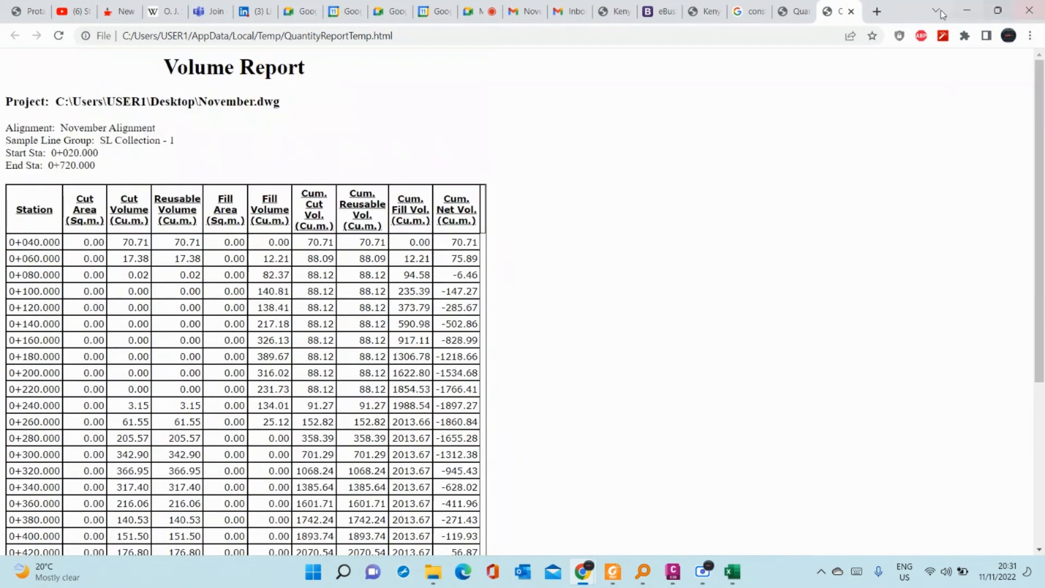
pyautogui.click(851, 12)
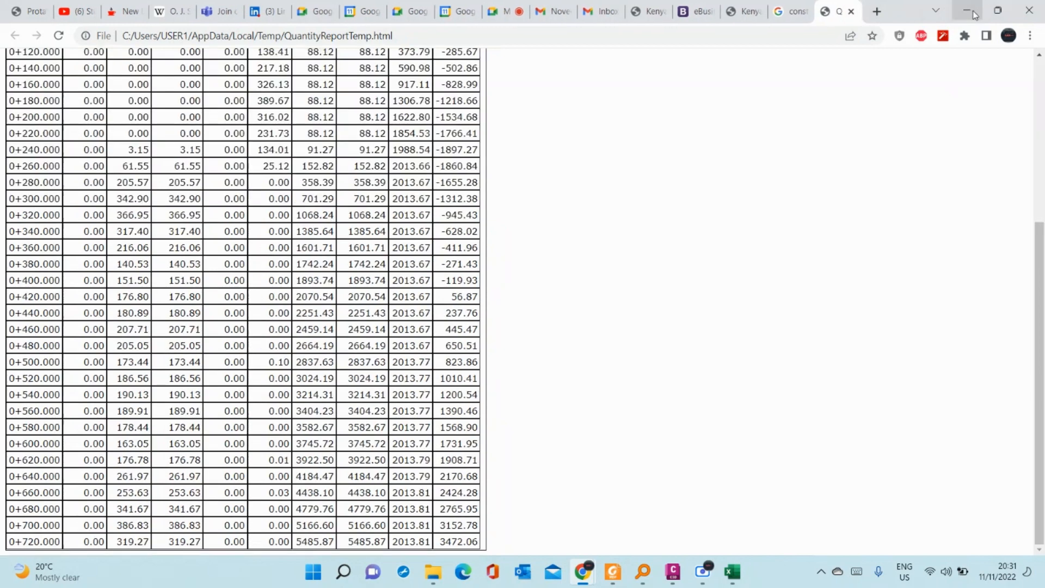
pyautogui.click(974, 15)
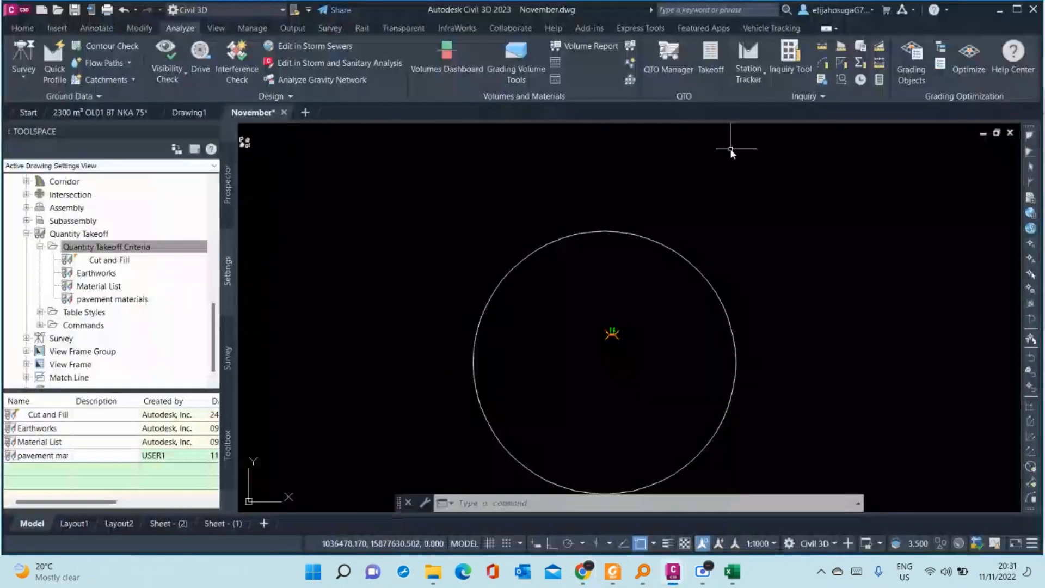
# - Set up a material volume table for Asphalt from Material List - (2) with table splitting turned off
pyautogui.click(561, 80)
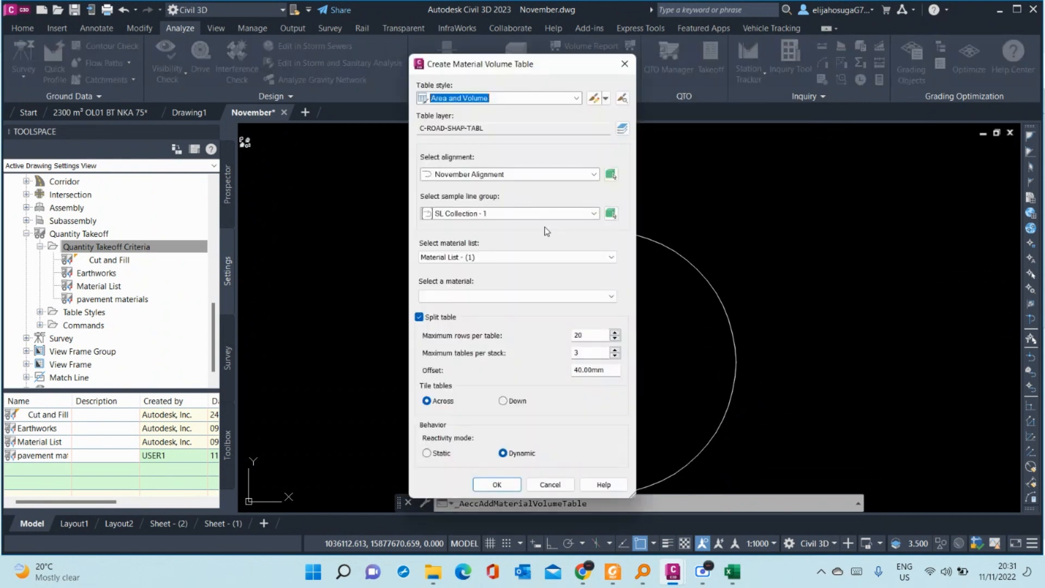
pyautogui.click(523, 257)
pyautogui.click(481, 277)
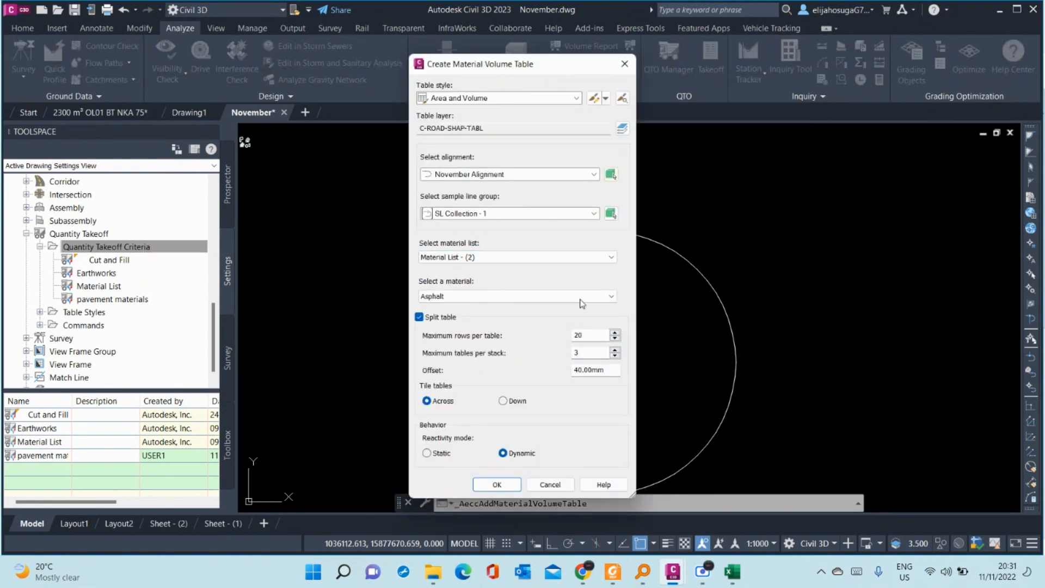
pyautogui.click(471, 299)
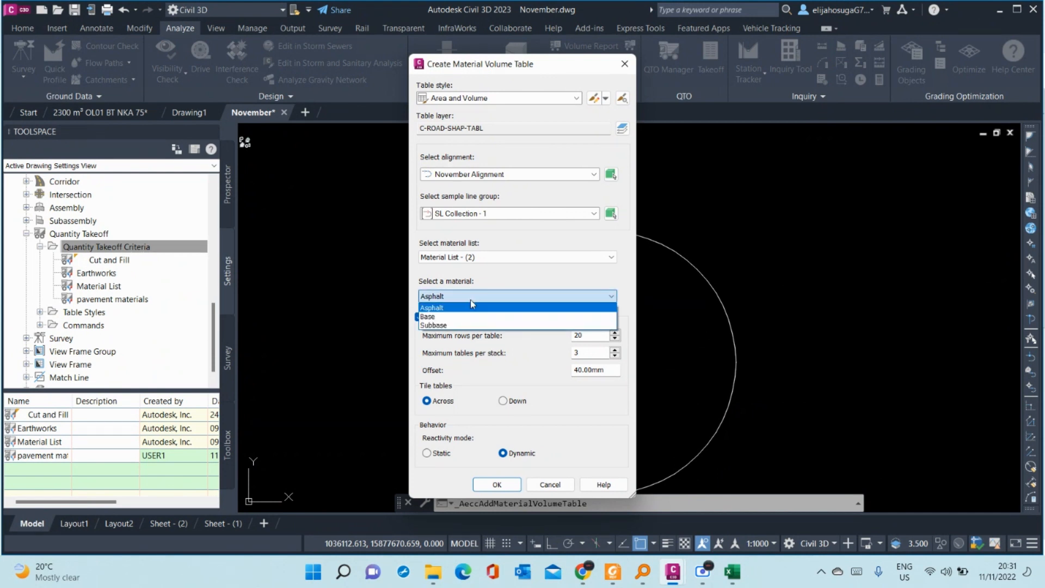
pyautogui.click(471, 300)
pyautogui.click(470, 299)
pyautogui.click(471, 300)
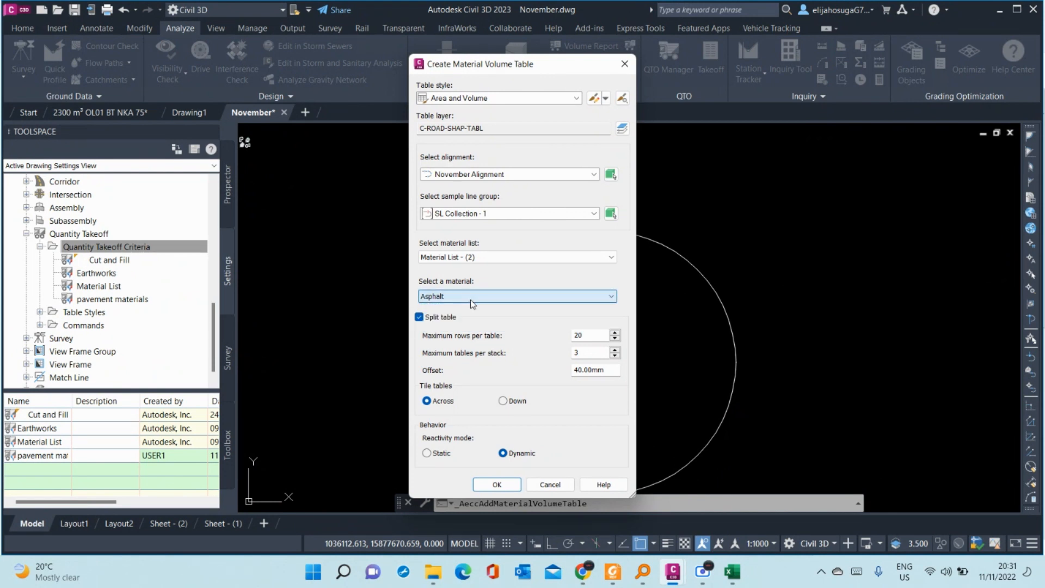
pyautogui.click(420, 318)
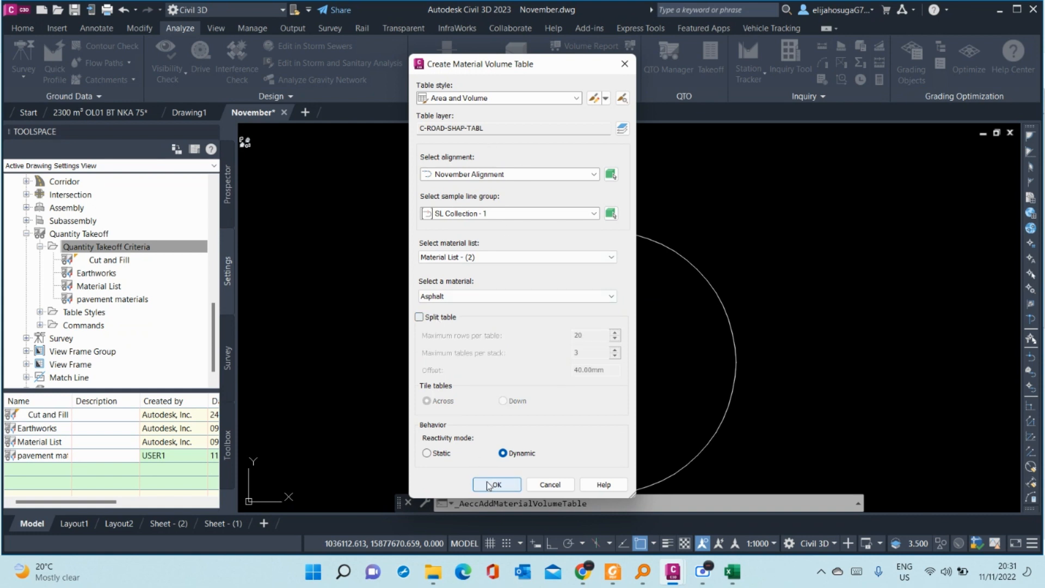
pyautogui.click(492, 485)
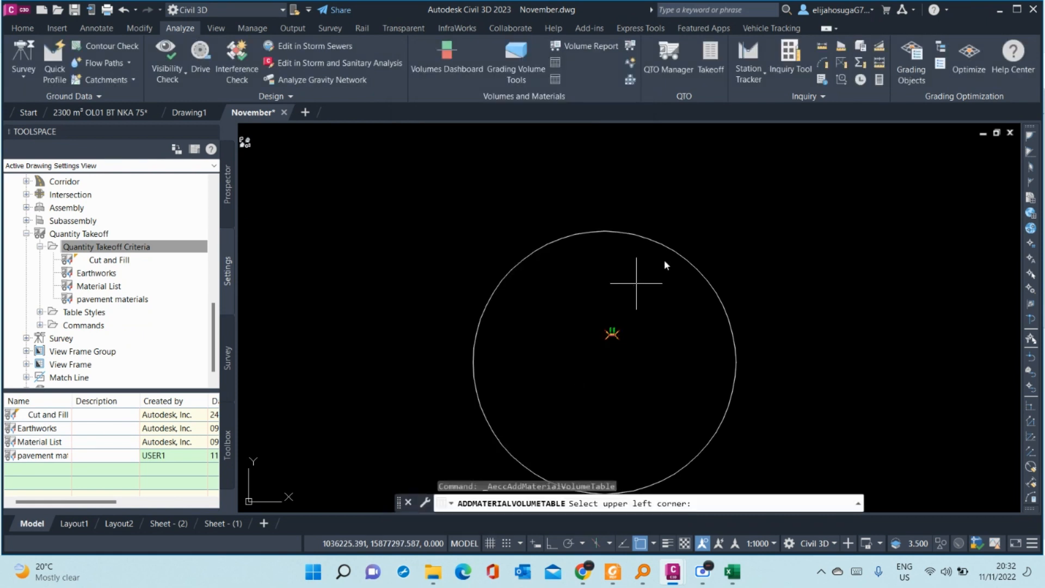
# - Place the asphalt table in the empty space beside the existing volume table, below the section views
pyautogui.scroll(-5, 644, 280)
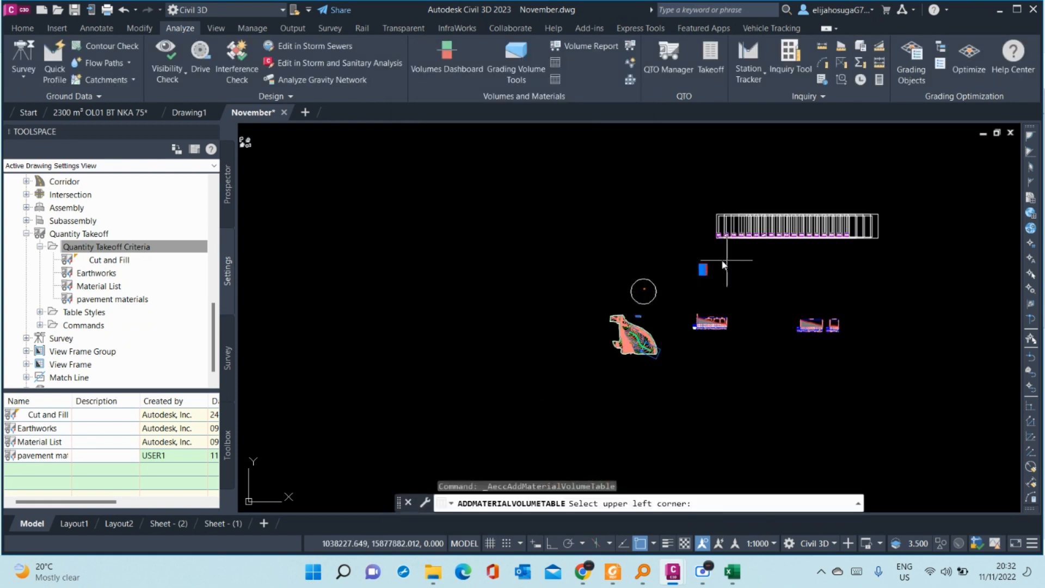
pyautogui.scroll(3, 704, 266)
pyautogui.click(721, 276)
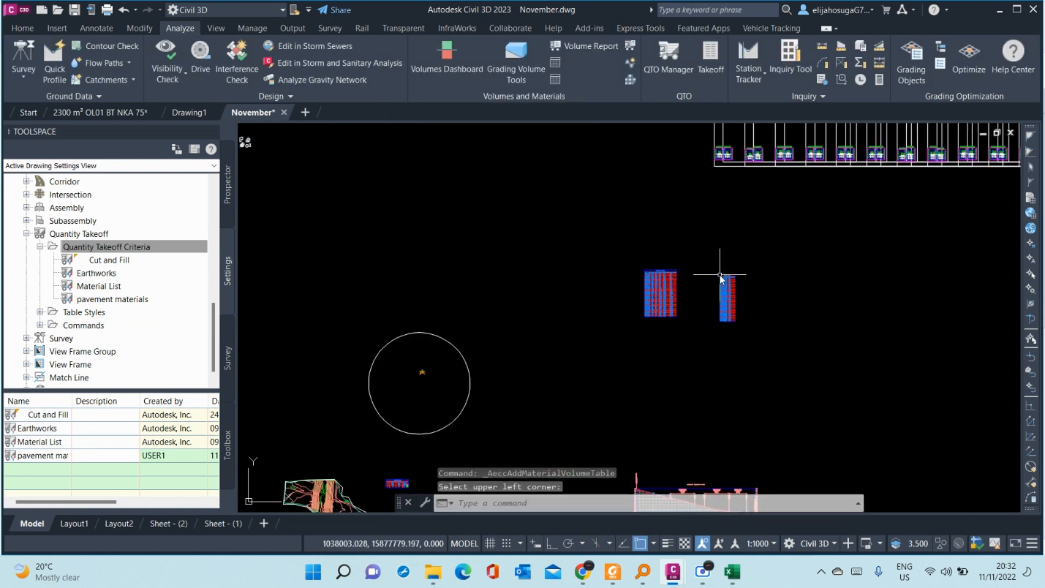
# - Examine the asphalt table's areas and cumulative volumes from the first station down to 0+720.00
pyautogui.scroll(2, 730, 283)
pyautogui.scroll(5, 730, 282)
pyautogui.scroll(-2, 717, 226)
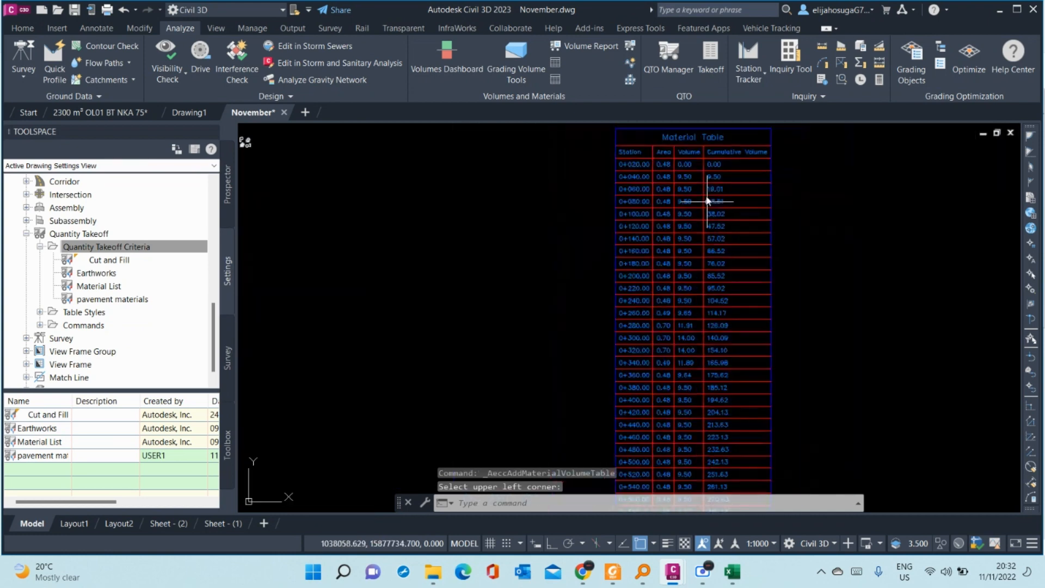
pyautogui.scroll(2, 730, 289)
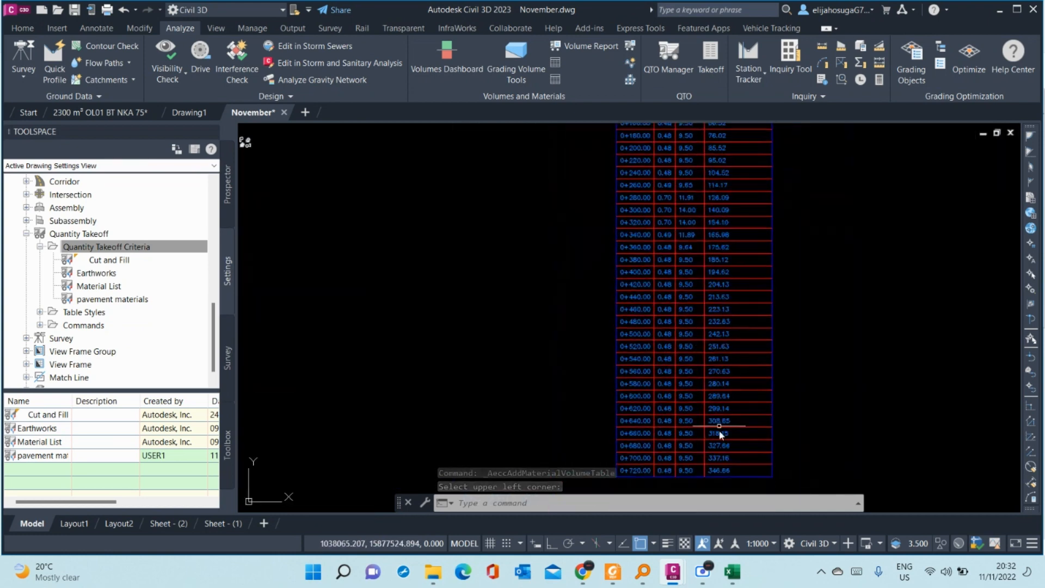
pyautogui.scroll(4, 734, 471)
pyautogui.moveTo(727, 467); pyautogui.dragTo(740, 317, button='middle')
pyautogui.scroll(-4, 741, 326)
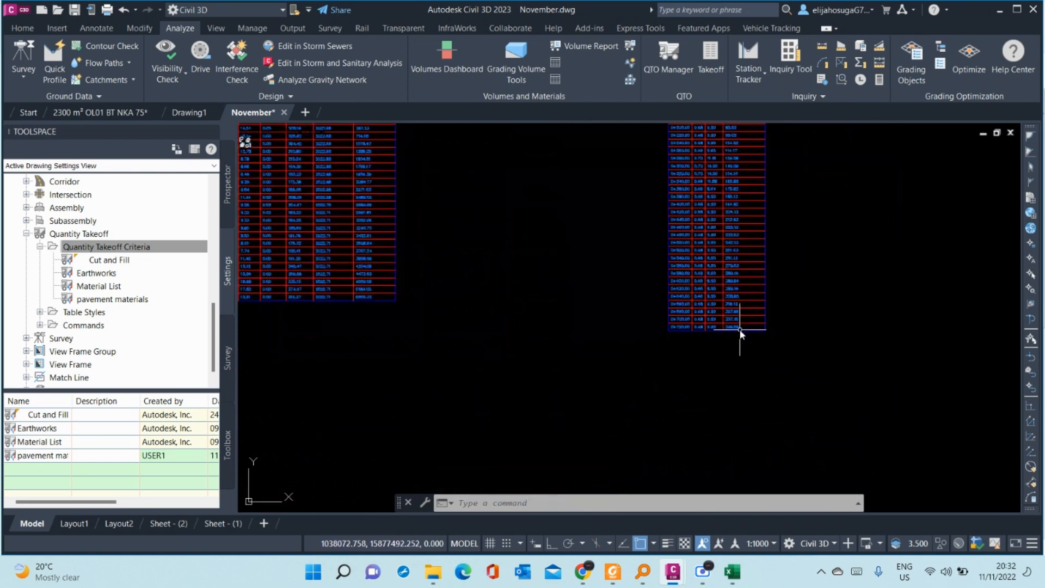
pyautogui.scroll(-1, 766, 225)
pyautogui.moveTo(766, 225); pyautogui.dragTo(761, 298, button='middle')
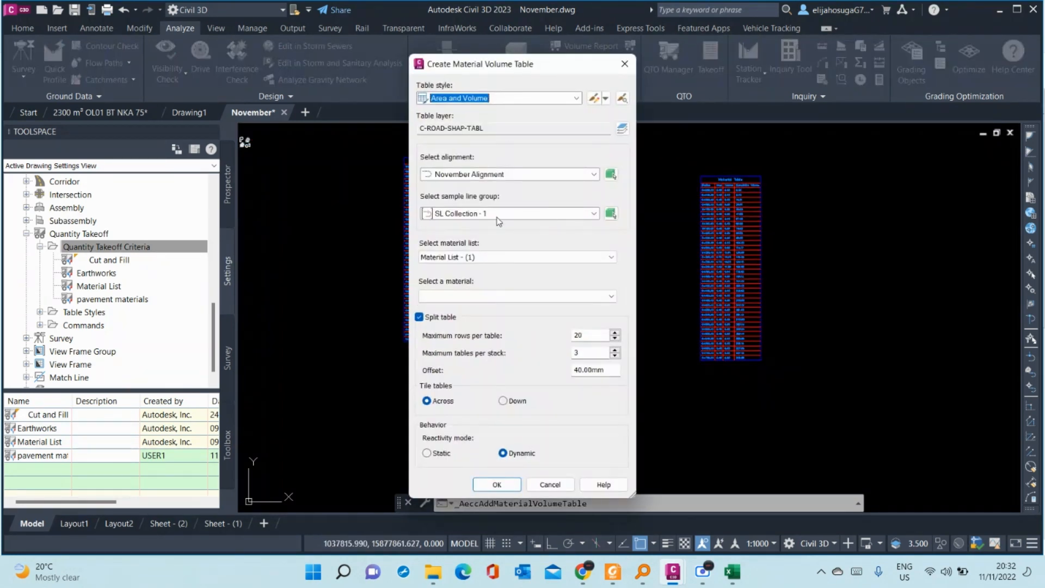
# - Set up a material volume table for Base from Material List - (2) with table splitting turned off
pyautogui.click(479, 260)
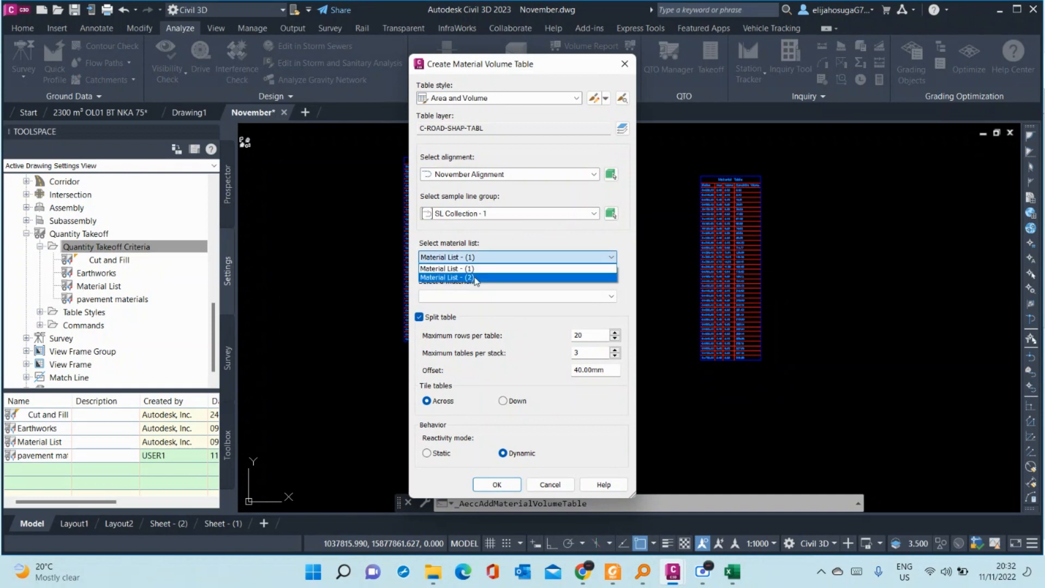
pyautogui.click(477, 277)
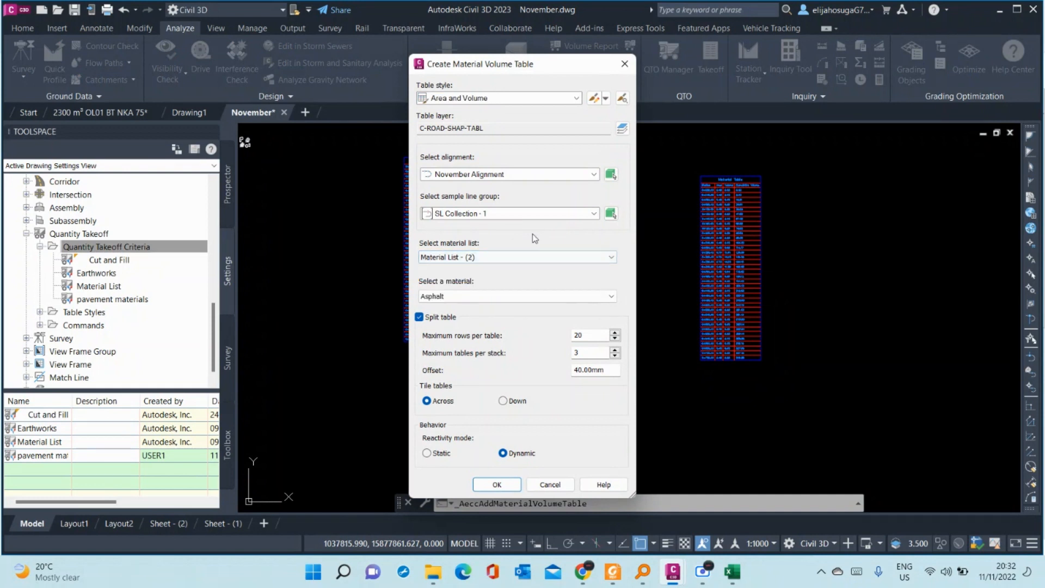
pyautogui.click(456, 298)
pyautogui.click(436, 308)
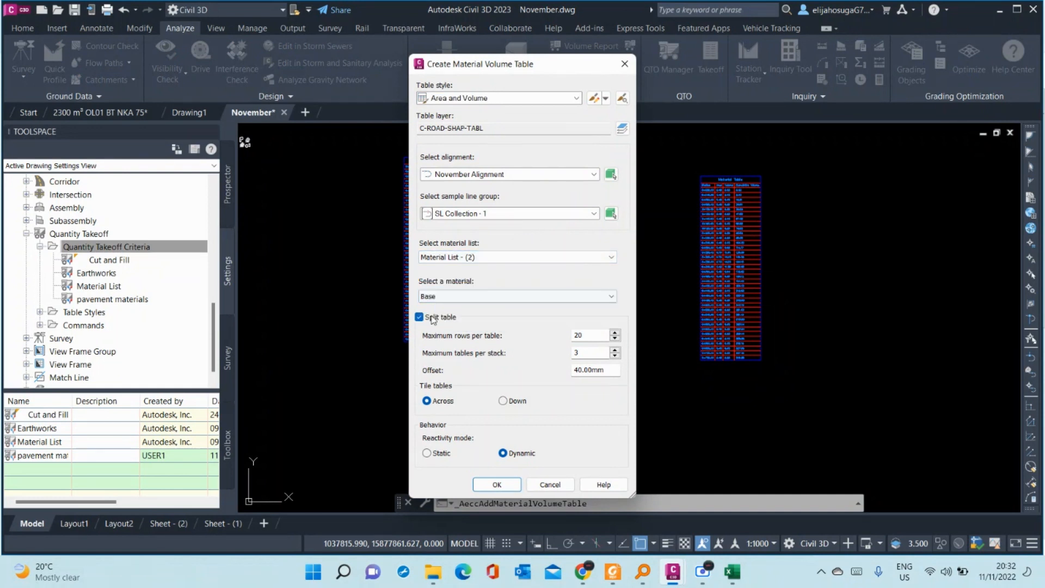
pyautogui.click(436, 318)
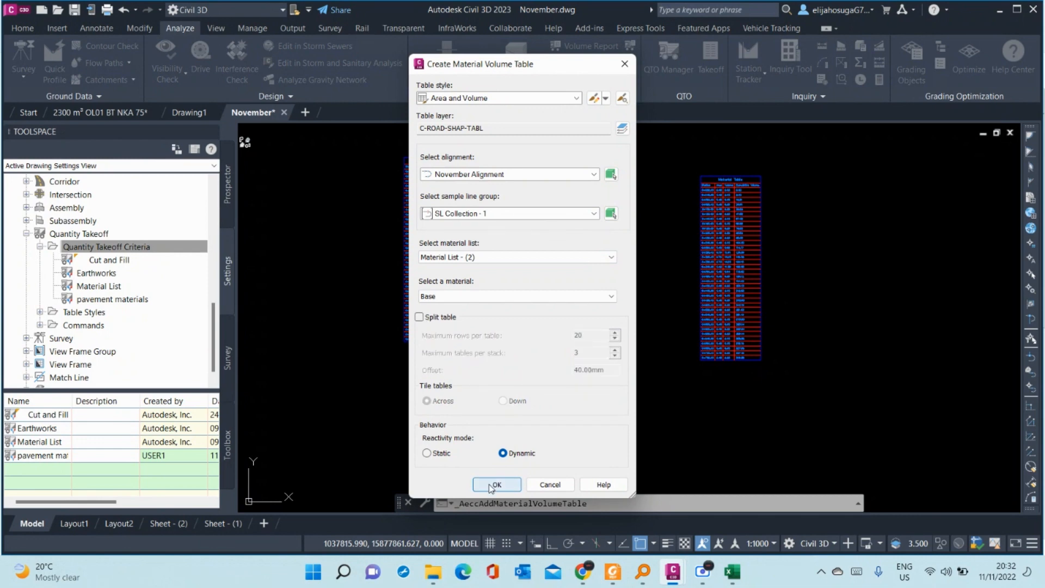
pyautogui.click(494, 485)
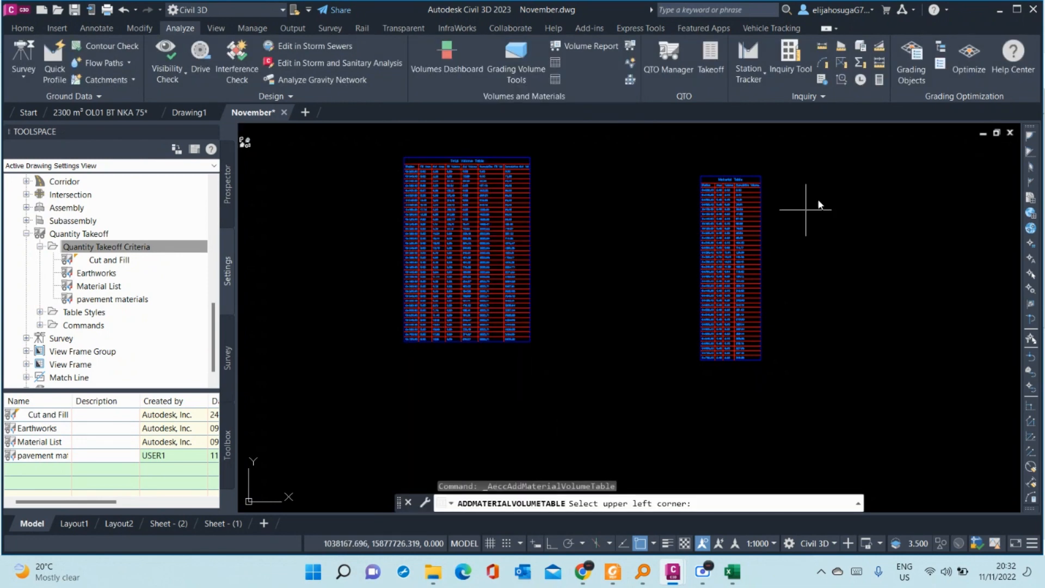
# - Place the base table beside the asphalt table and check its volumes down to the last station
pyautogui.moveTo(818, 186); pyautogui.dragTo(729, 192, button='middle')
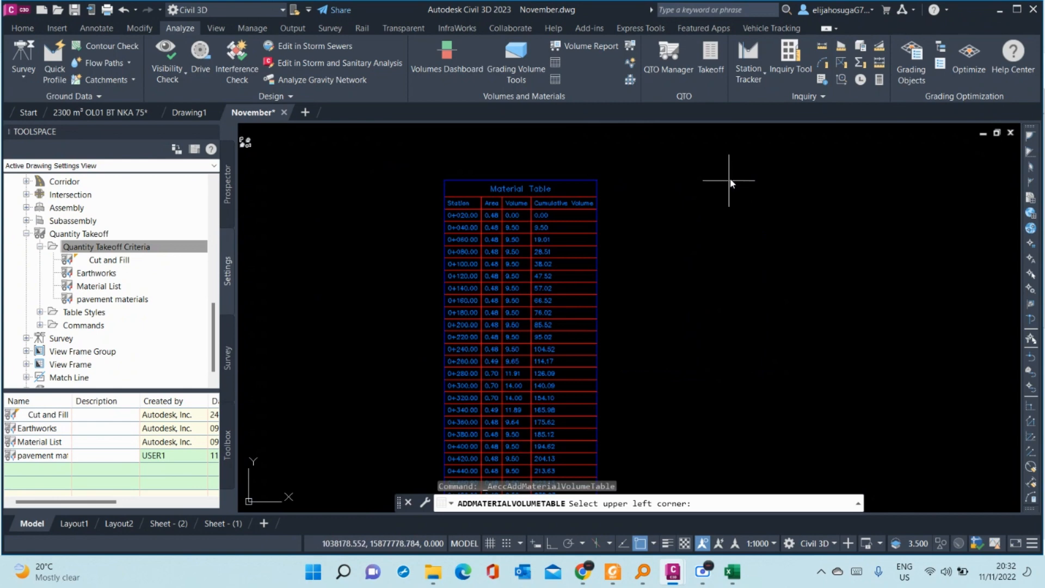
pyautogui.click(742, 171)
pyautogui.scroll(2, 838, 271)
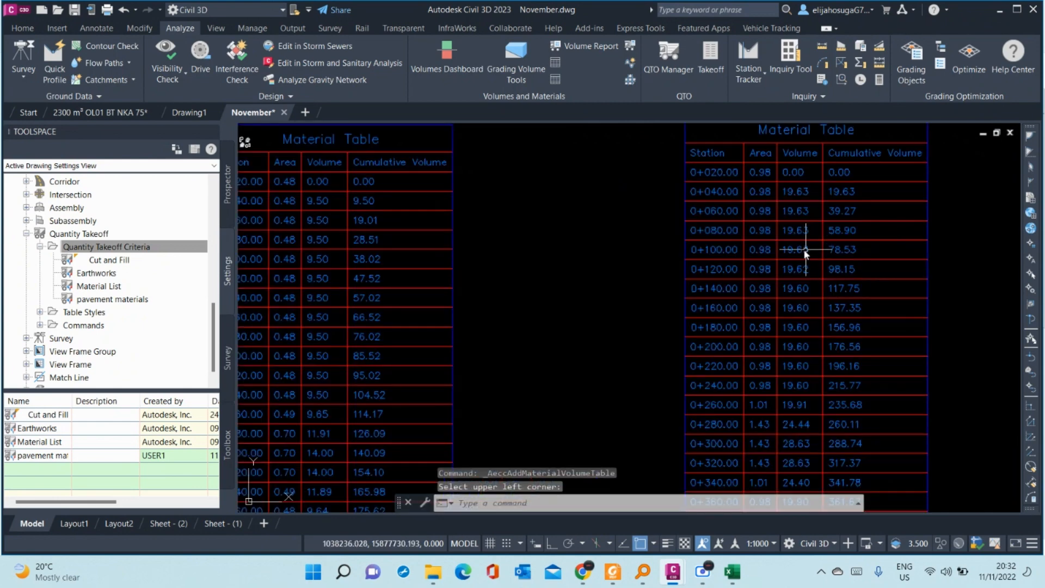
pyautogui.scroll(-6, 805, 256)
pyautogui.scroll(6, 793, 361)
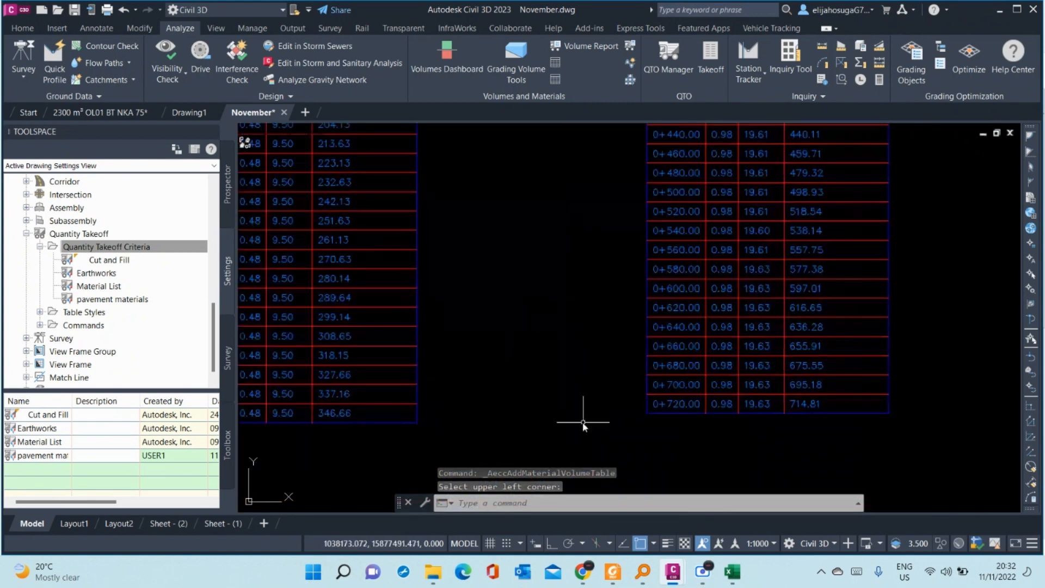
pyautogui.scroll(-5, 781, 280)
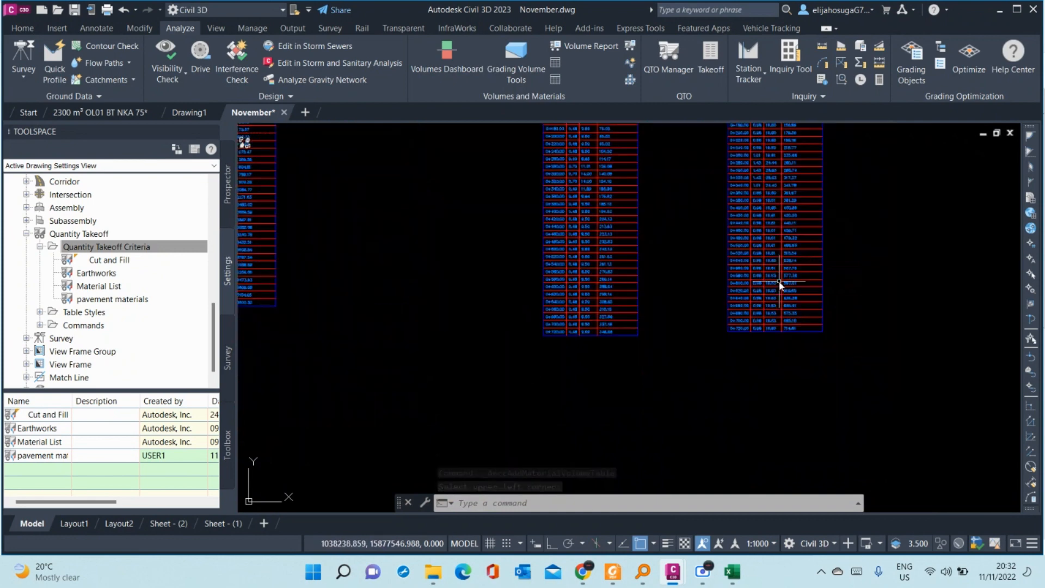
pyautogui.scroll(-3, 455, 275)
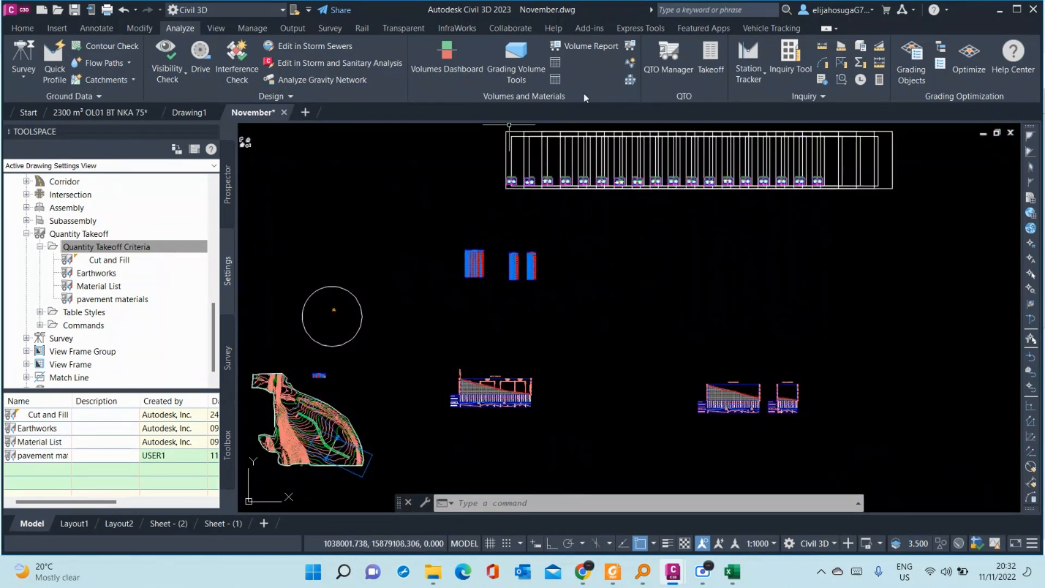
# - Set up a material volume table for Subbase from Material List - (2) with table splitting turned off
pyautogui.click(554, 82)
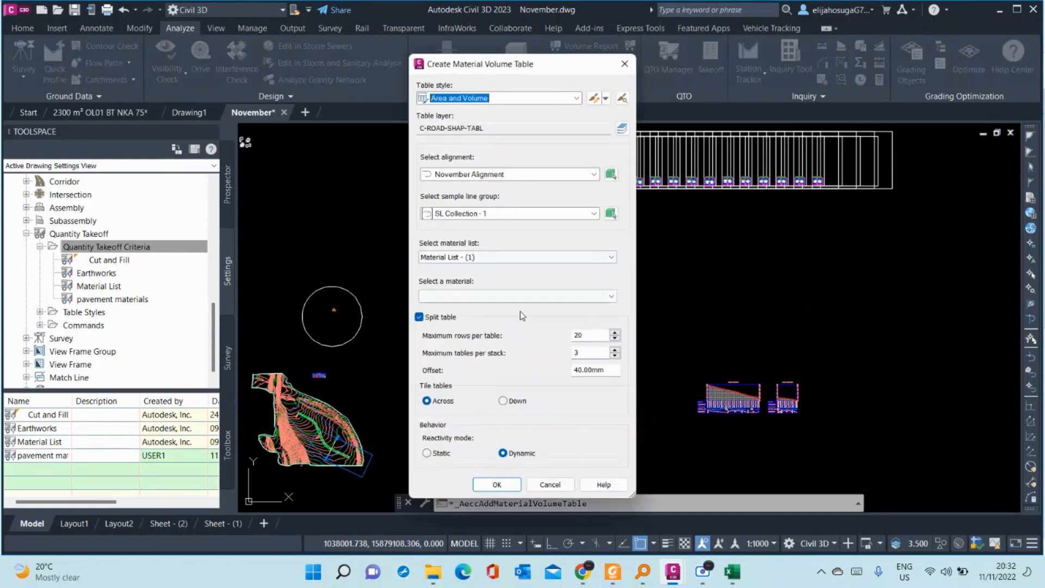
pyautogui.click(483, 259)
pyautogui.click(458, 270)
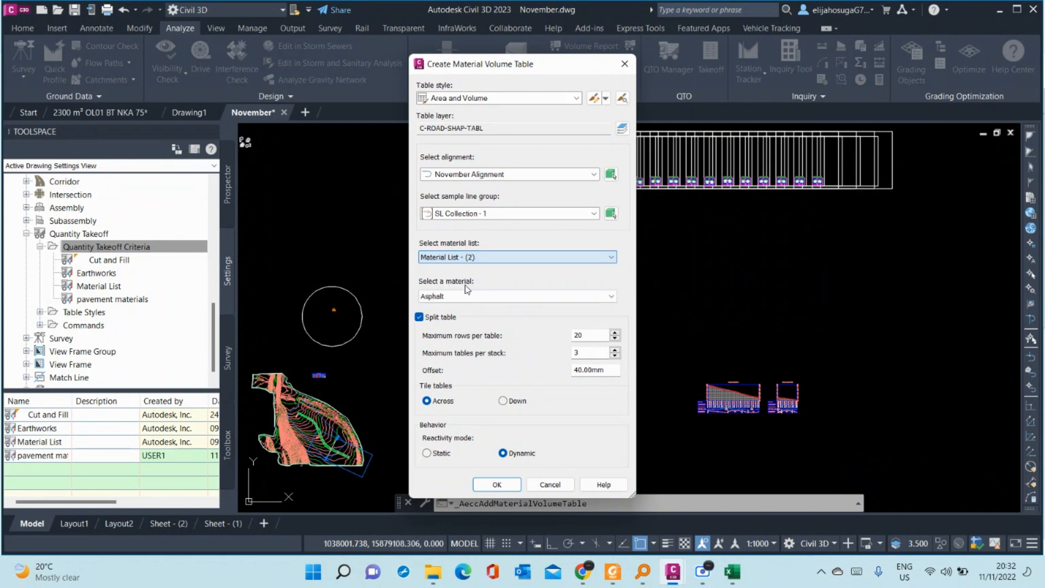
pyautogui.click(419, 318)
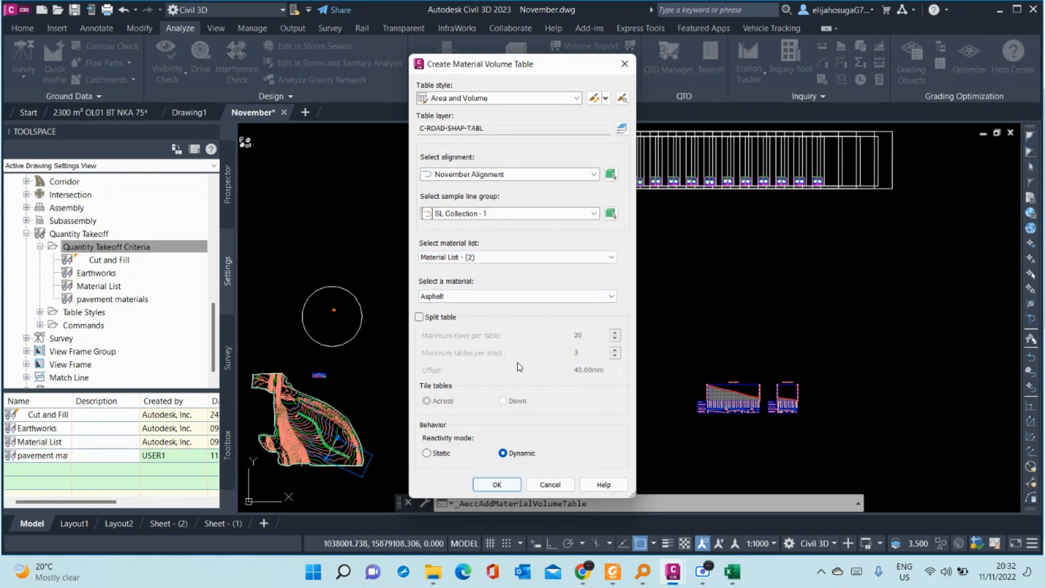
pyautogui.click(517, 297)
pyautogui.click(464, 326)
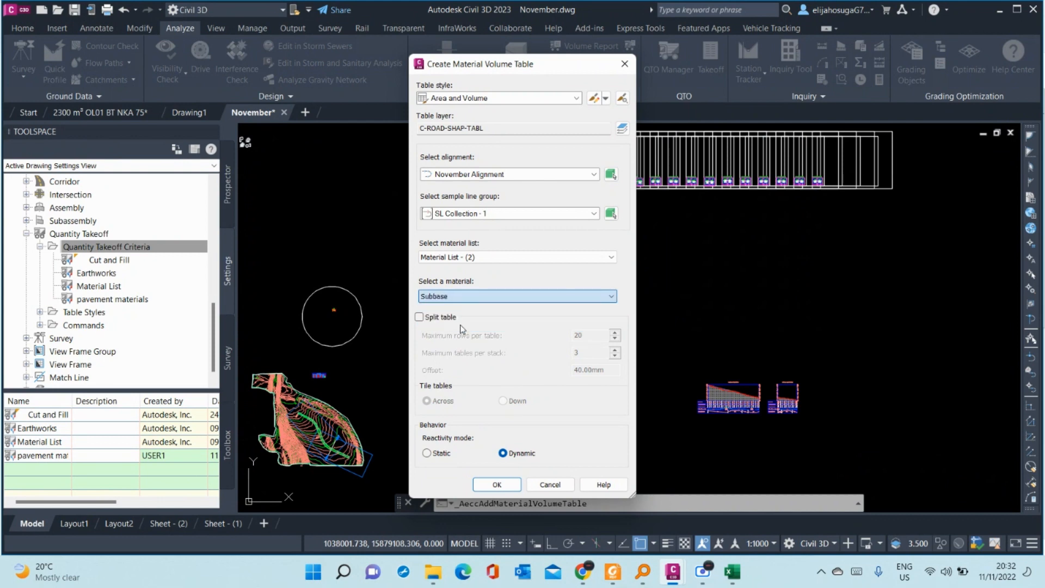
pyautogui.click(496, 485)
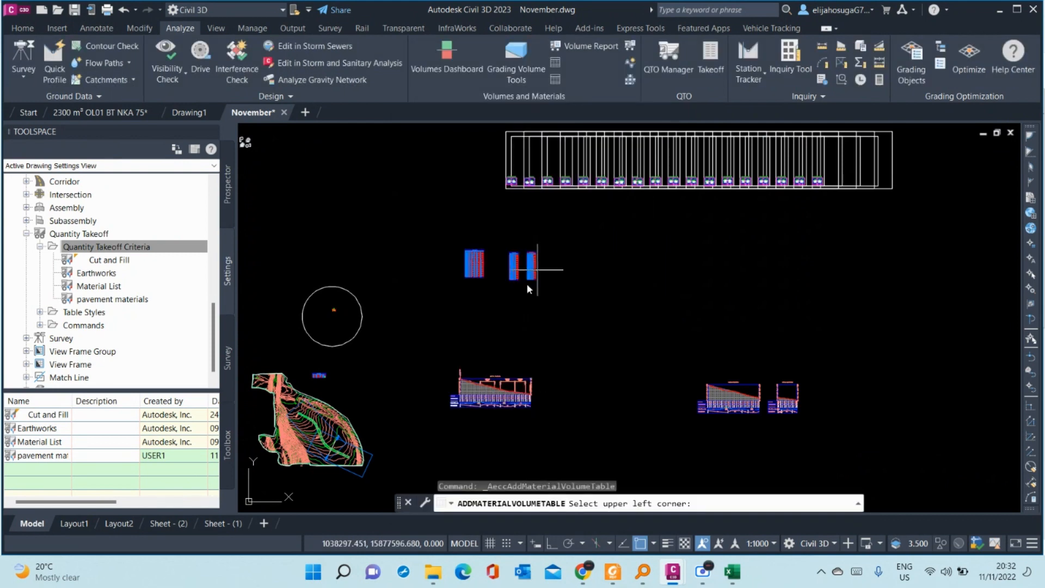
# - Place the subbase table in the empty space beside the base table and check its volumes down to the last station
pyautogui.scroll(4, 527, 283)
pyautogui.moveTo(600, 152); pyautogui.dragTo(602, 260, button='middle')
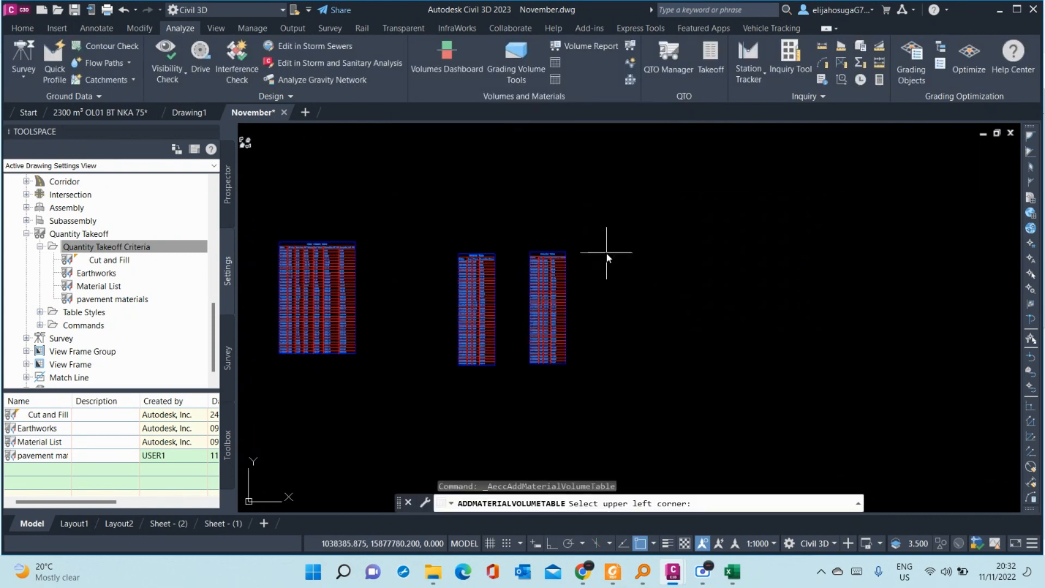
pyautogui.click(622, 251)
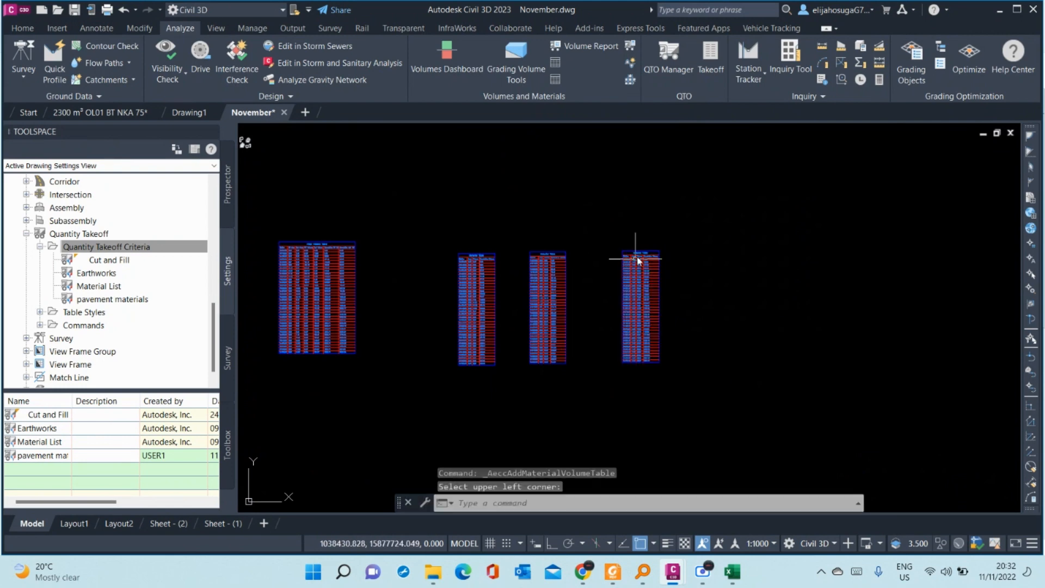
pyautogui.scroll(6, 637, 251)
pyautogui.scroll(-8, 648, 288)
pyautogui.scroll(8, 638, 377)
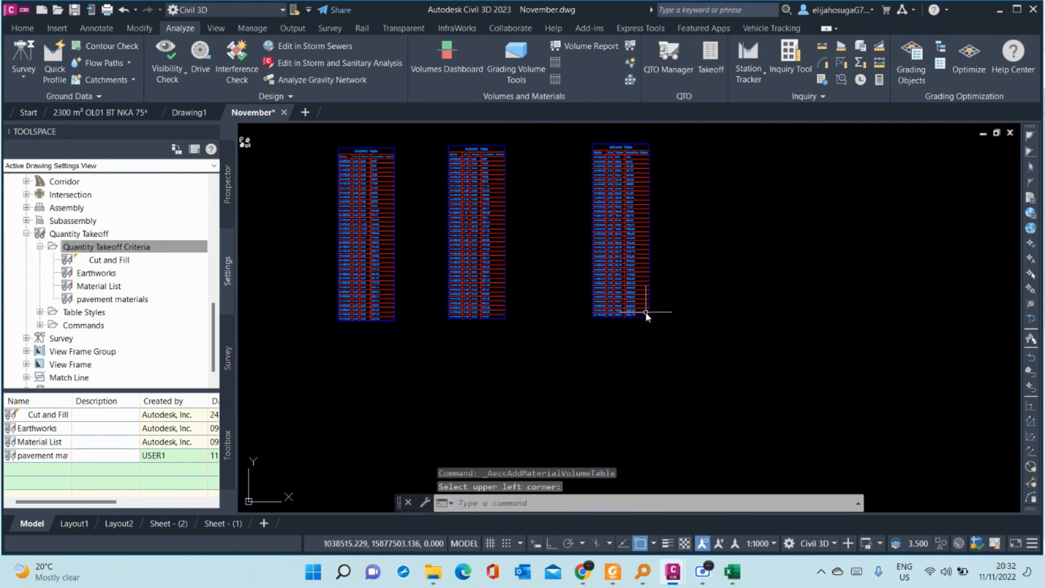
pyautogui.scroll(-5, 563, 334)
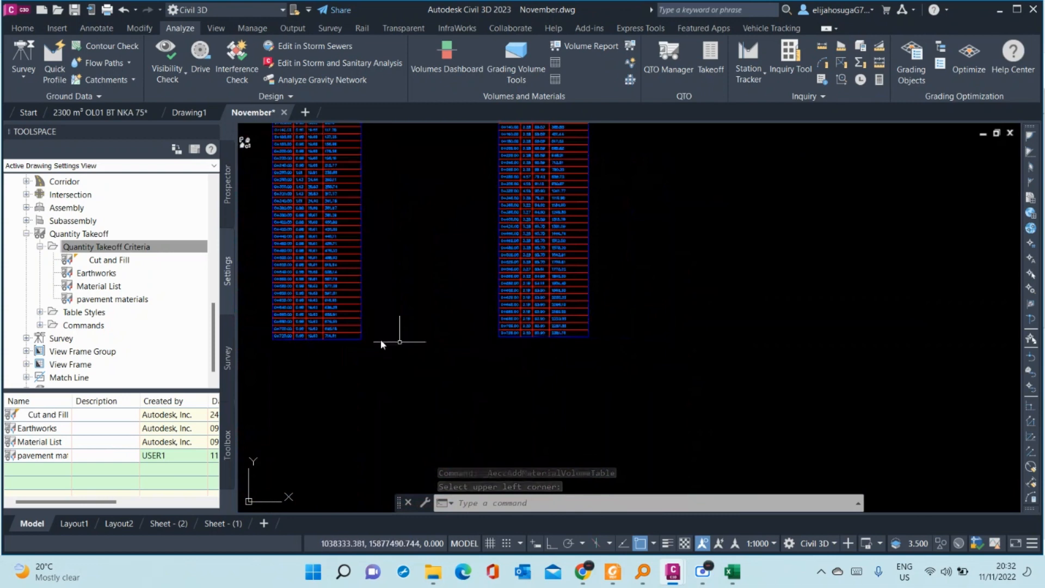
pyautogui.scroll(6, 300, 321)
pyautogui.scroll(-8, 590, 310)
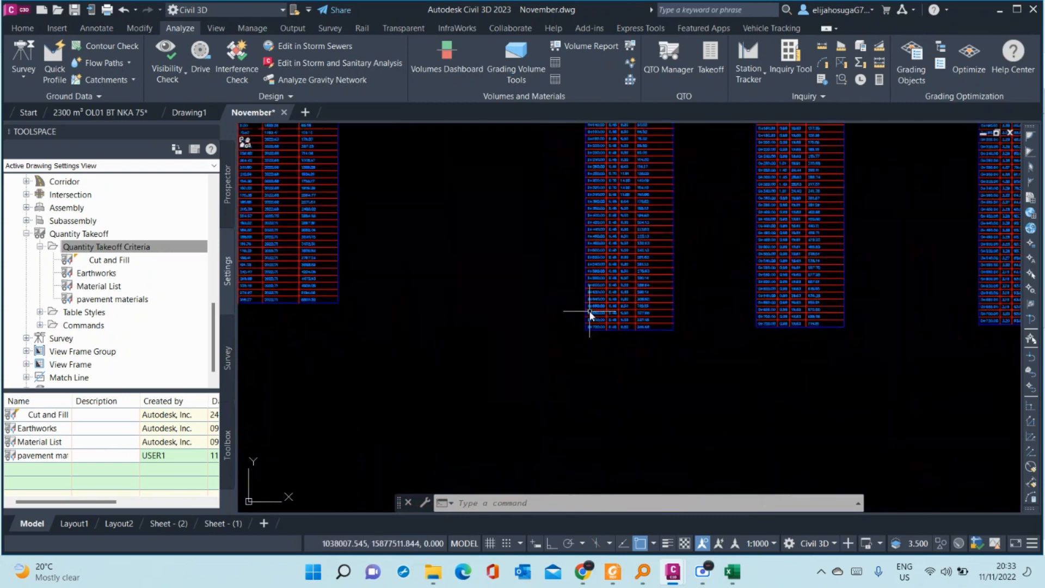
# - Examine the asphalt table's column headings and its cumulative volumes from the first station to the last
pyautogui.scroll(6, 613, 272)
pyautogui.scroll(3, 601, 196)
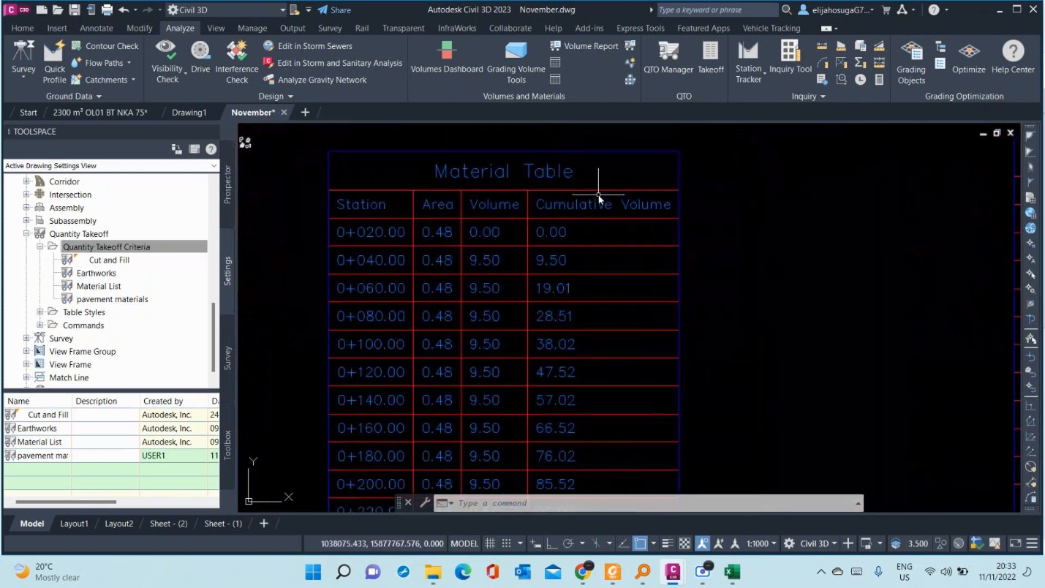
pyautogui.scroll(-5, 594, 215)
pyautogui.scroll(4, 599, 303)
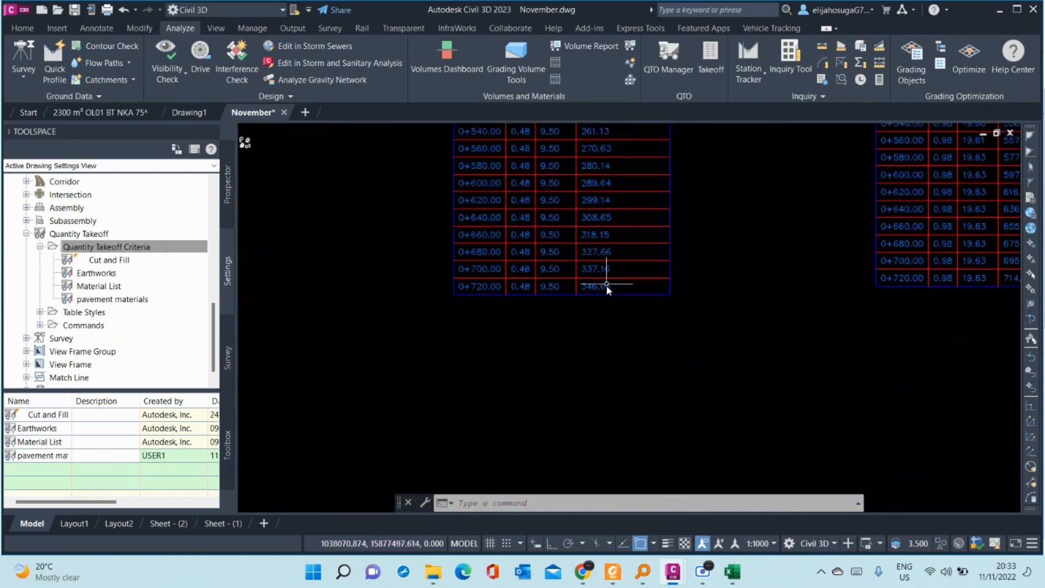
pyautogui.scroll(-5, 607, 283)
pyautogui.scroll(6, 620, 228)
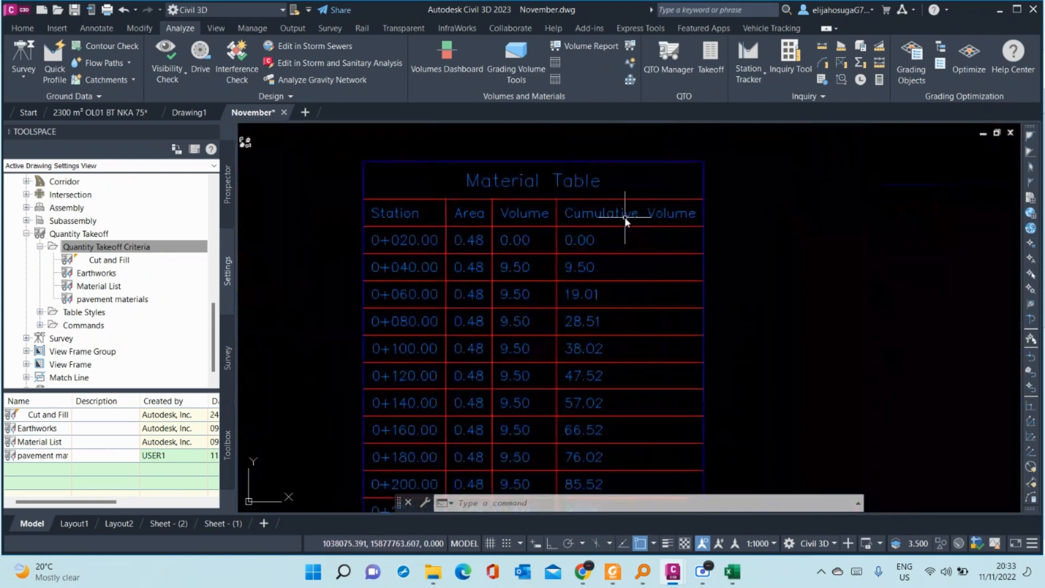
pyautogui.scroll(-4, 654, 223)
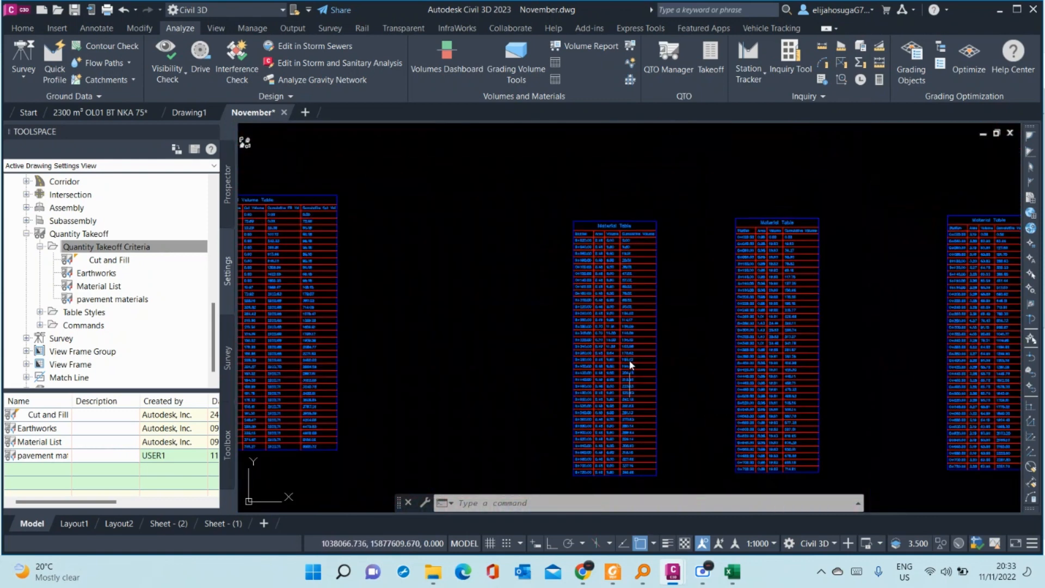
# - Check the cumulative volumes at the end of the asphalt, base and subbase tables
pyautogui.scroll(5, 597, 321)
pyautogui.scroll(-4, 602, 334)
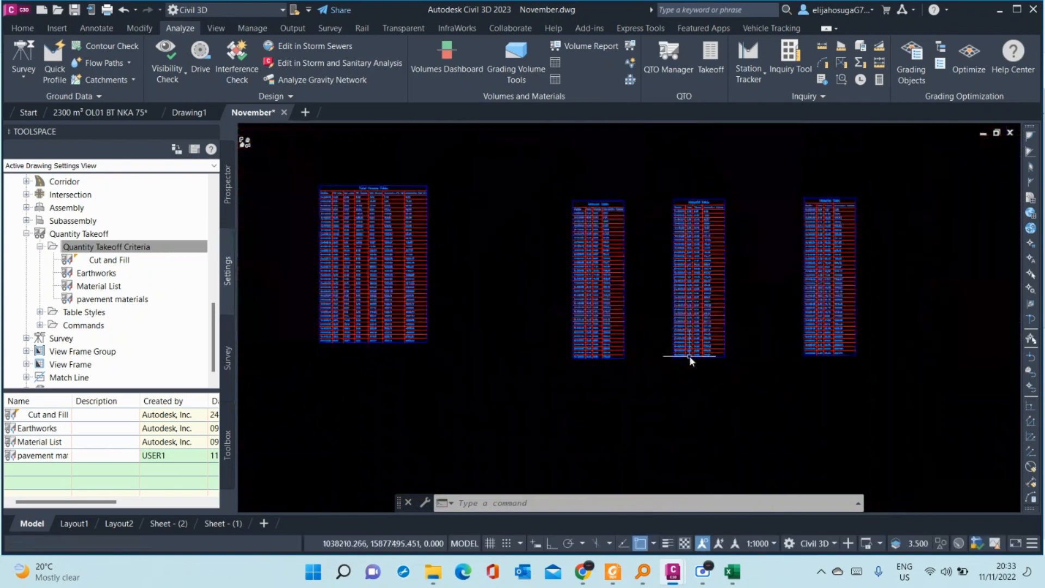
pyautogui.scroll(4, 690, 355)
pyautogui.scroll(-5, 664, 350)
pyautogui.scroll(-2, 665, 350)
pyautogui.scroll(10, 717, 344)
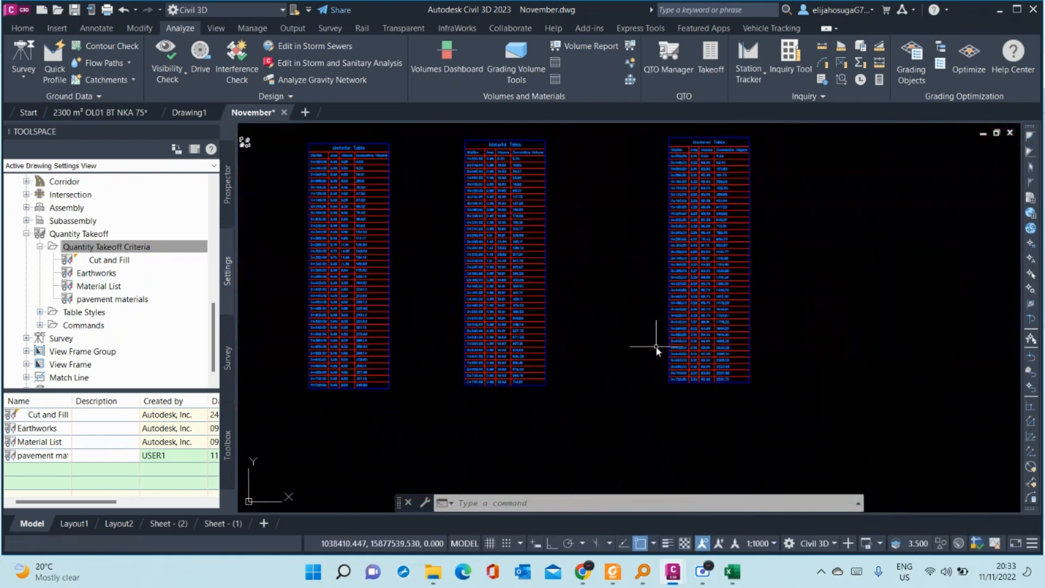
pyautogui.scroll(-6, 739, 391)
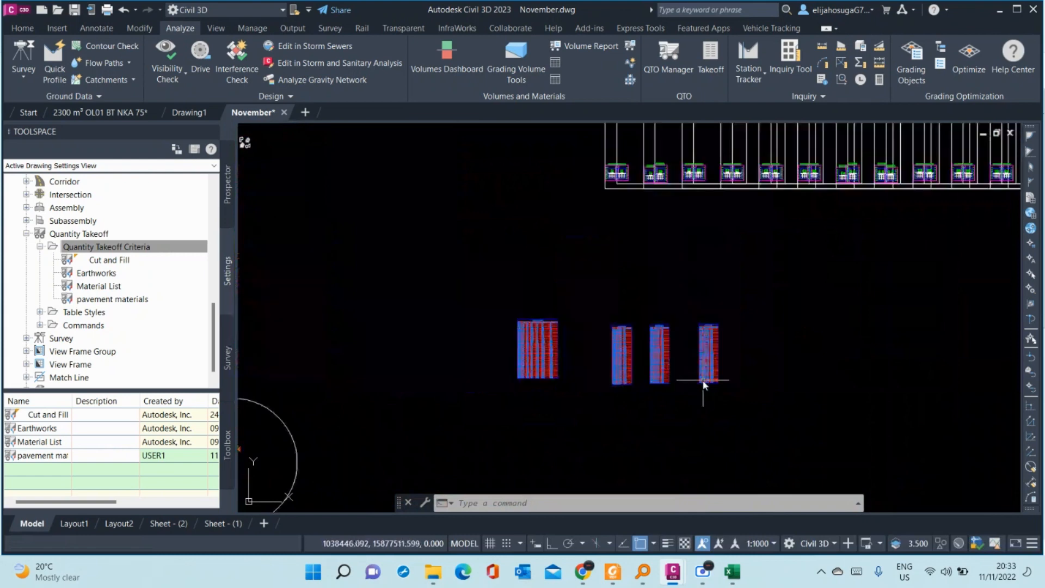
# - Examine the total volume table's cumulative fill and cut volumes alongside the three pavement material tables
pyautogui.scroll(3, 536, 376)
pyautogui.scroll(5, 637, 392)
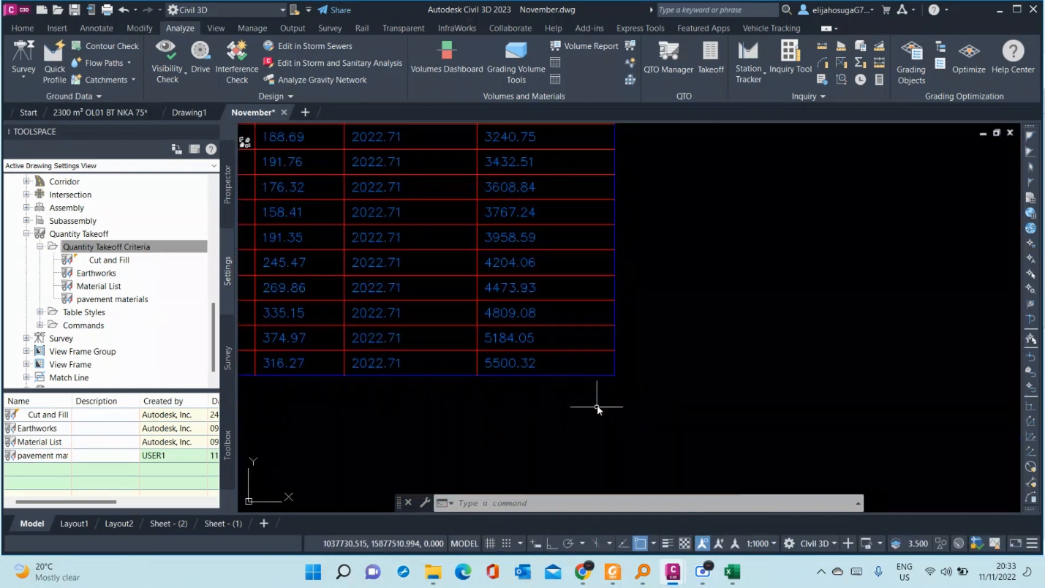
pyautogui.scroll(-9, 632, 362)
pyautogui.scroll(-2, 635, 358)
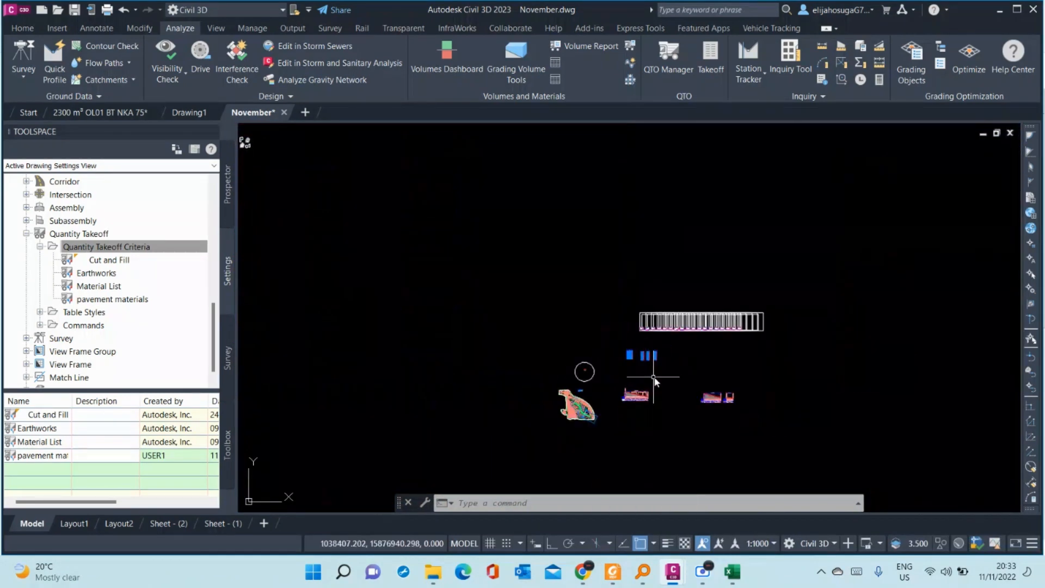
pyautogui.moveTo(648, 362); pyautogui.dragTo(666, 329, button='middle')
pyautogui.scroll(2, 771, 384)
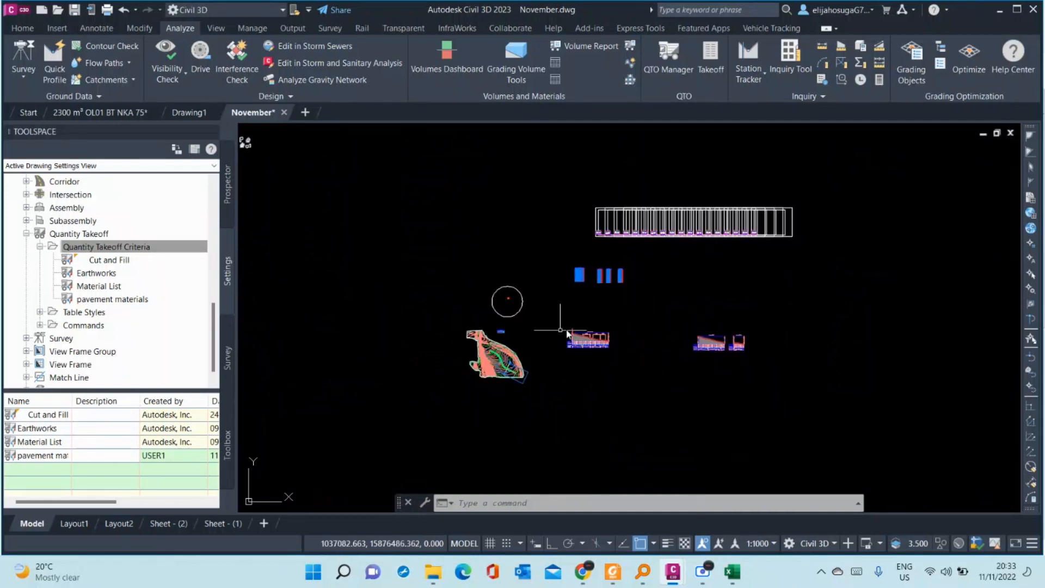
pyautogui.scroll(1, 566, 333)
pyautogui.scroll(3, 553, 259)
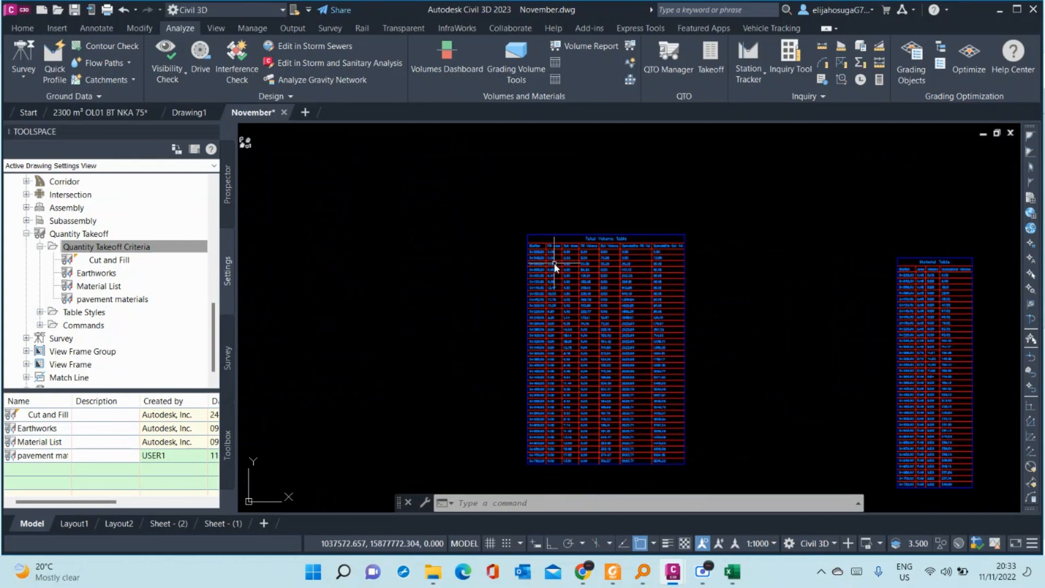
pyautogui.scroll(-6, 554, 266)
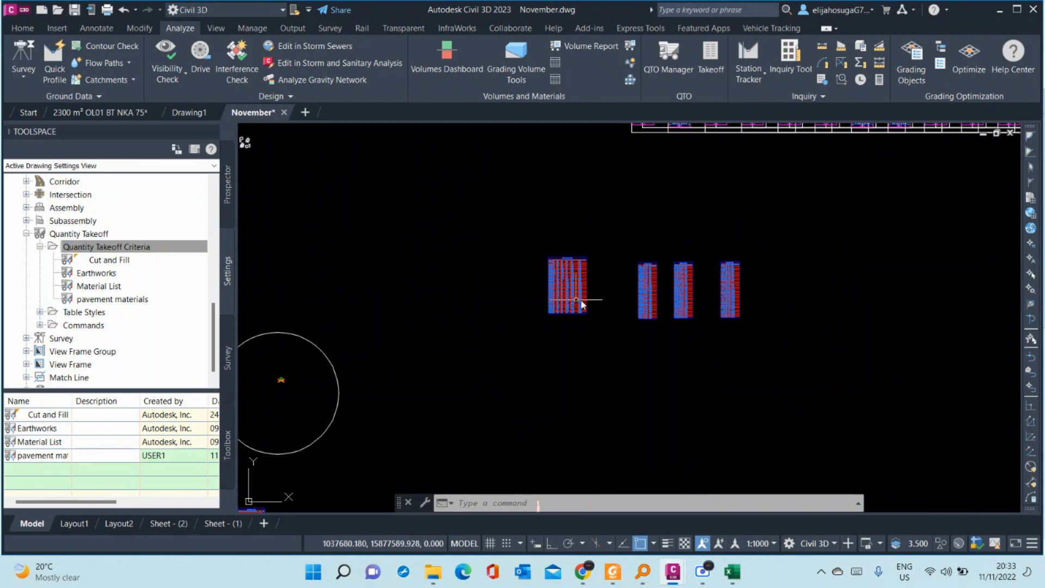
pyautogui.scroll(6, 580, 301)
pyautogui.scroll(-4, 581, 302)
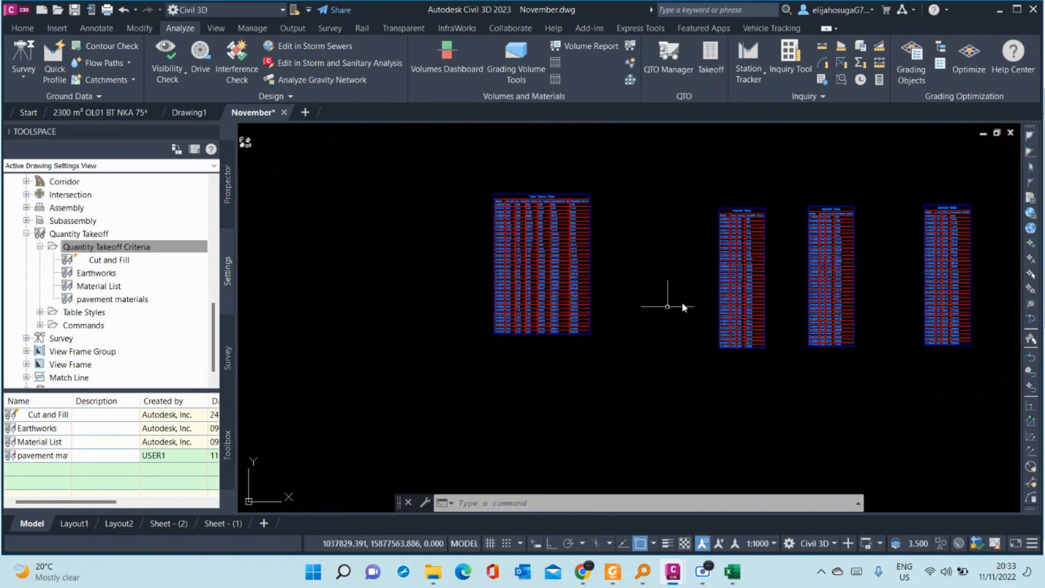
# - Recheck the asphalt table's areas and cumulative volumes over its final stations
pyautogui.moveTo(804, 317); pyautogui.dragTo(571, 291, button='middle')
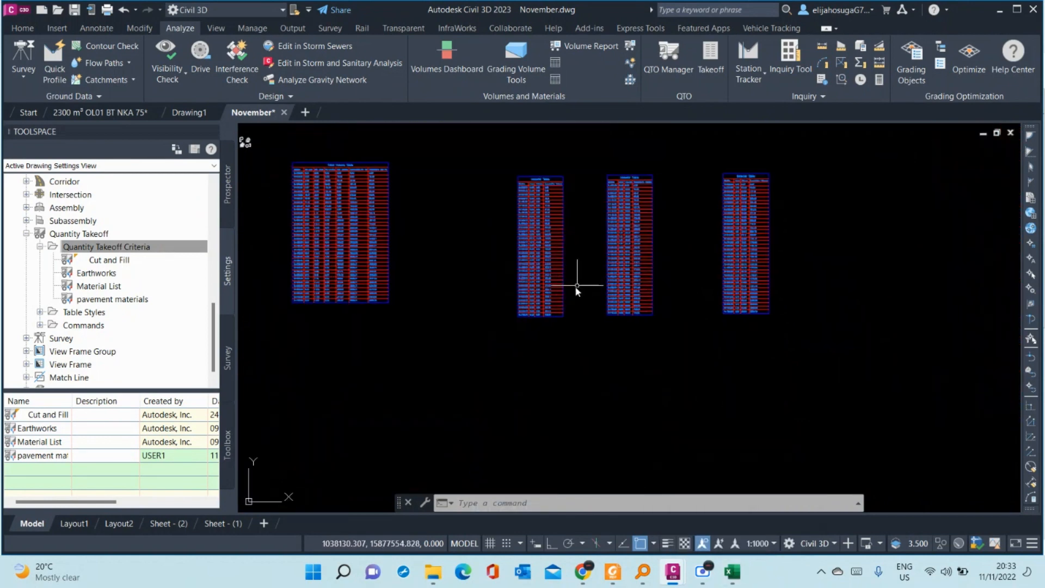
pyautogui.scroll(5, 566, 289)
pyautogui.scroll(2, 560, 287)
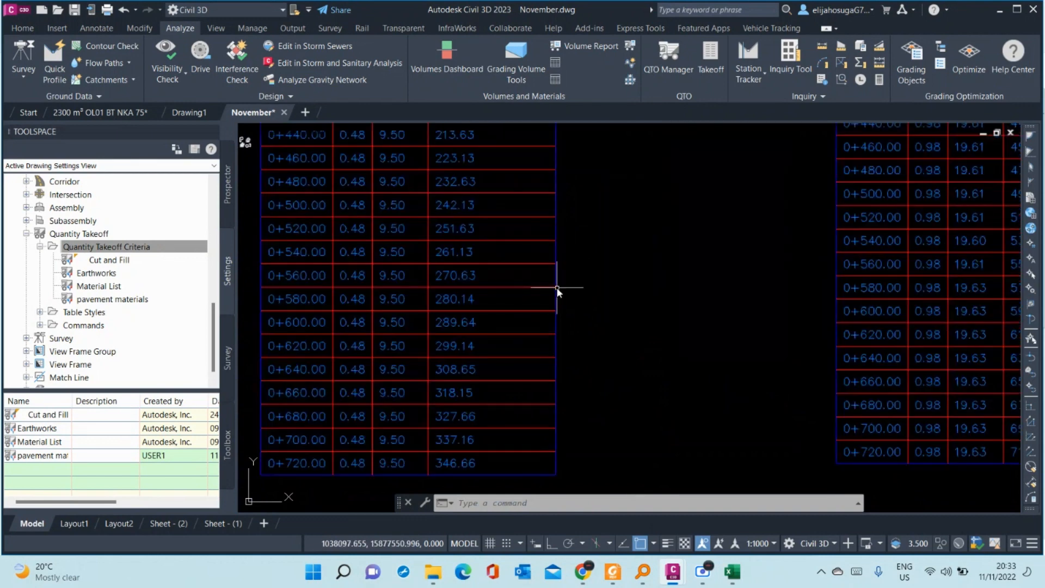
pyautogui.scroll(-6, 561, 289)
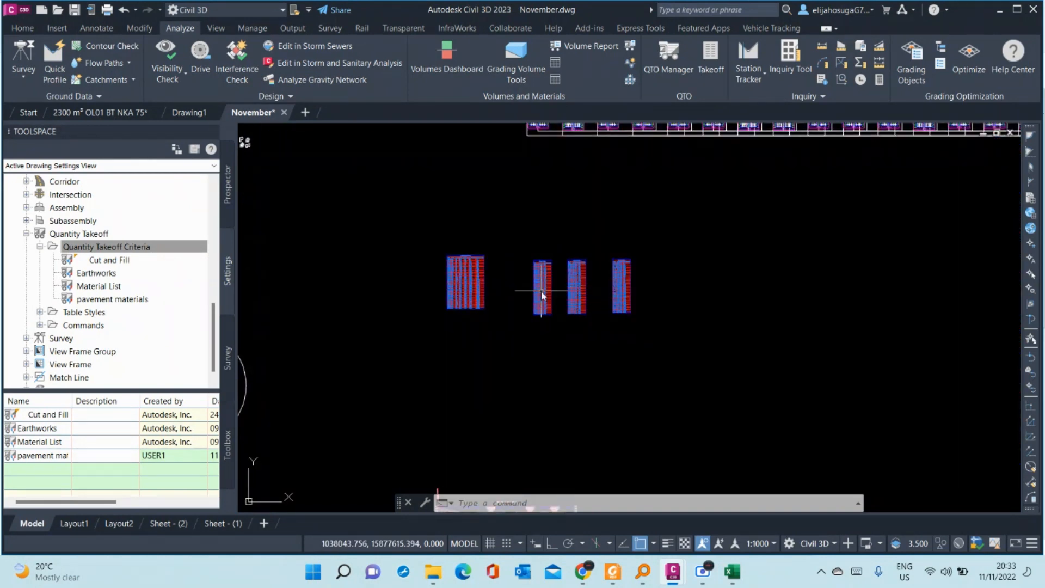
pyautogui.scroll(-4, 639, 272)
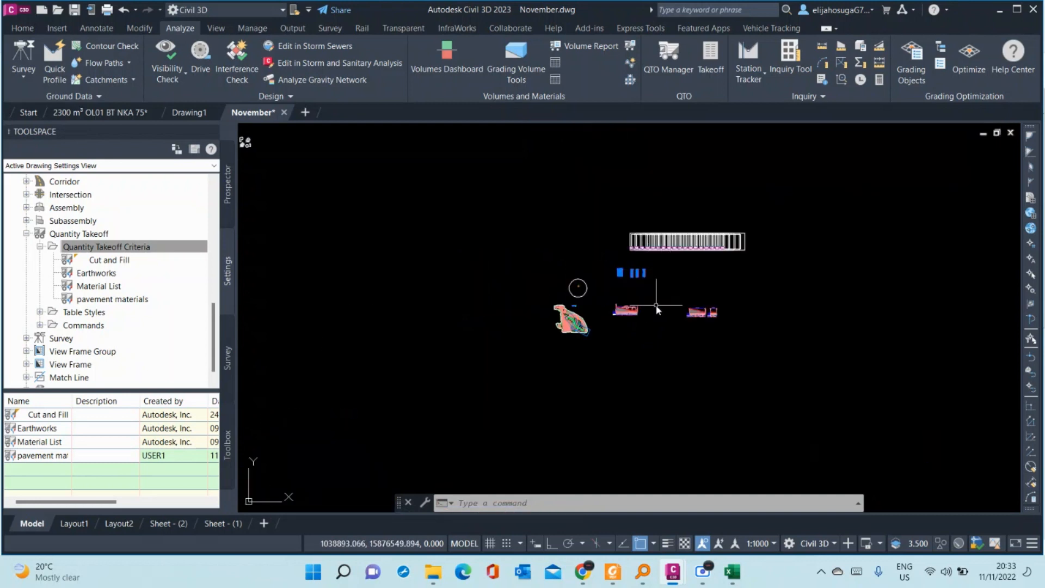
pyautogui.scroll(-4, 656, 308)
pyautogui.scroll(8, 599, 442)
pyautogui.scroll(-3, 551, 353)
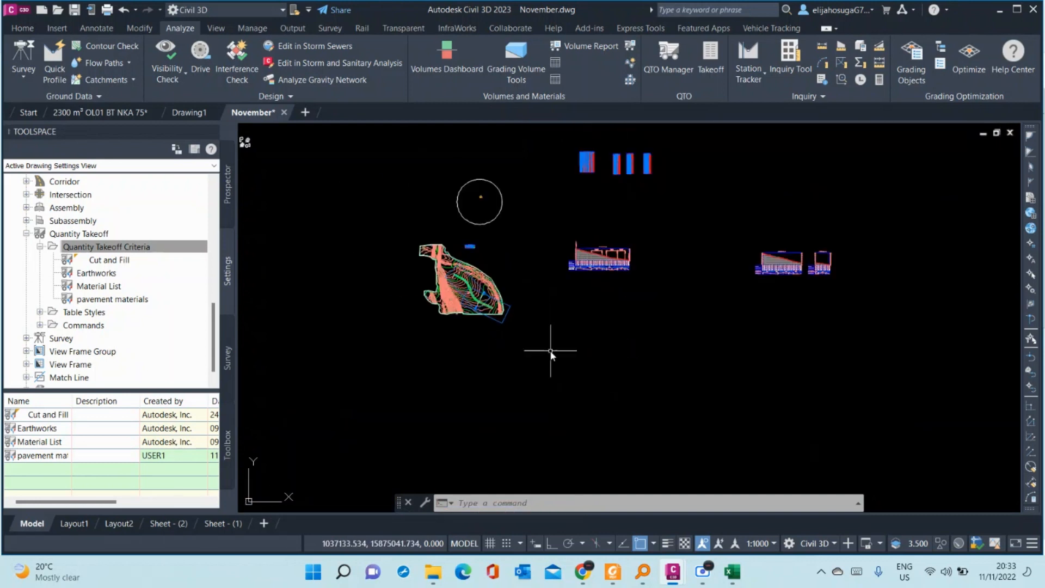
pyautogui.scroll(-2, 551, 352)
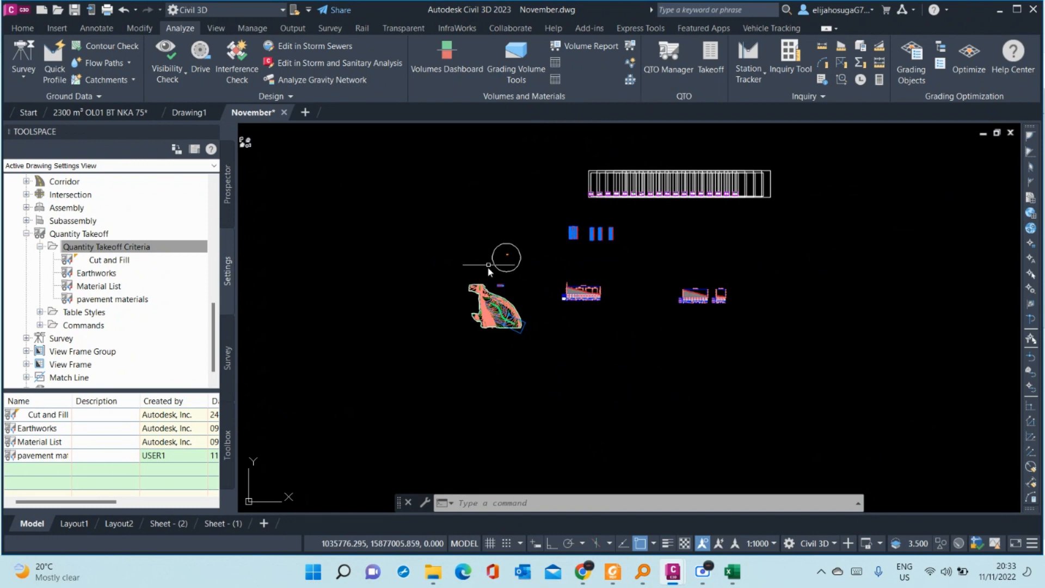
pyautogui.scroll(8, 492, 272)
pyautogui.scroll(-6, 556, 256)
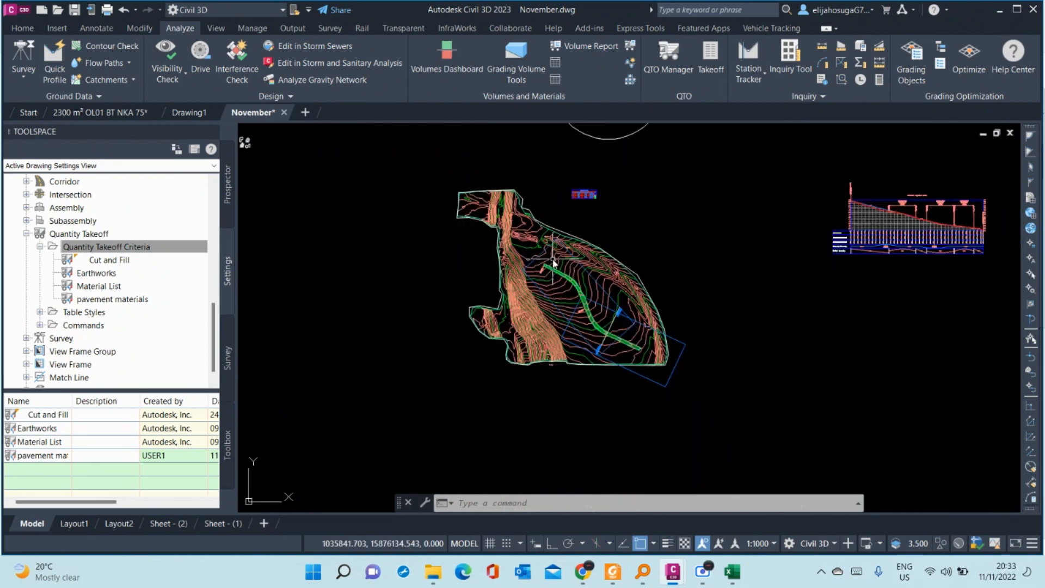
pyautogui.moveTo(566, 273); pyautogui.dragTo(480, 286, button='middle')
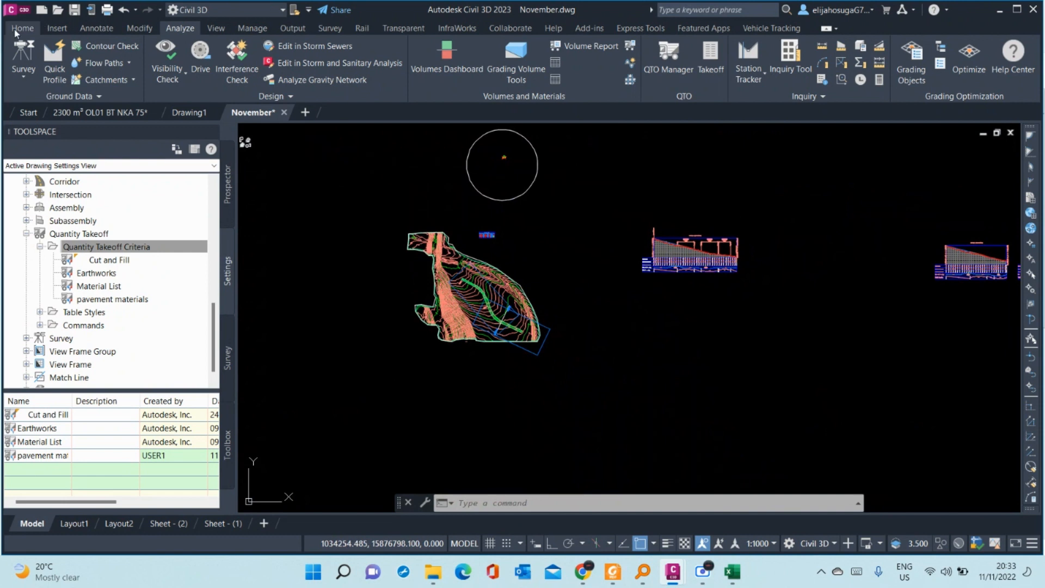
# - Review the available commands for creating pipe networks and pressure networks
pyautogui.click(22, 28)
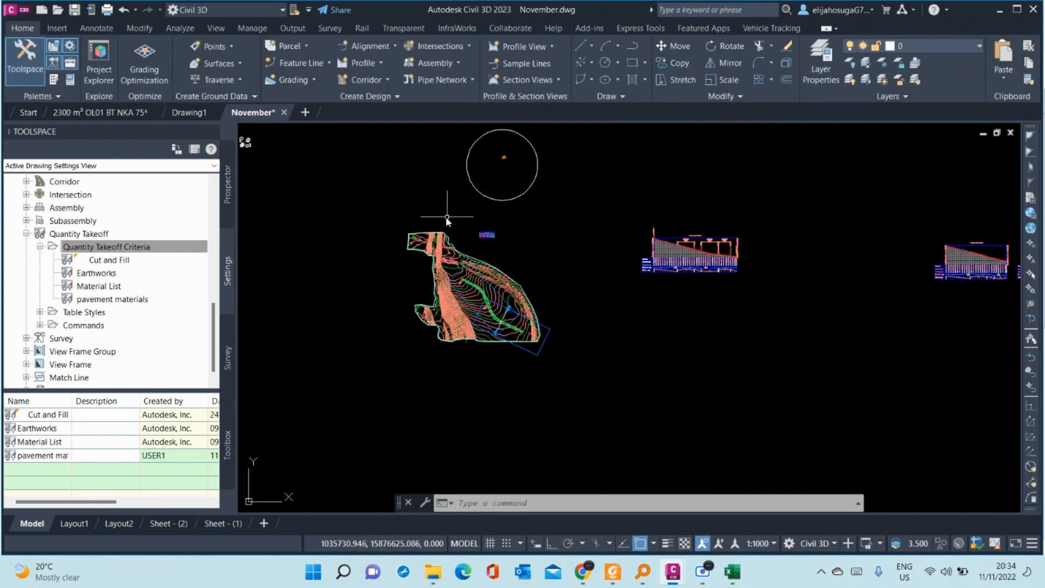
pyautogui.moveTo(446, 217); pyautogui.dragTo(466, 282, button='middle')
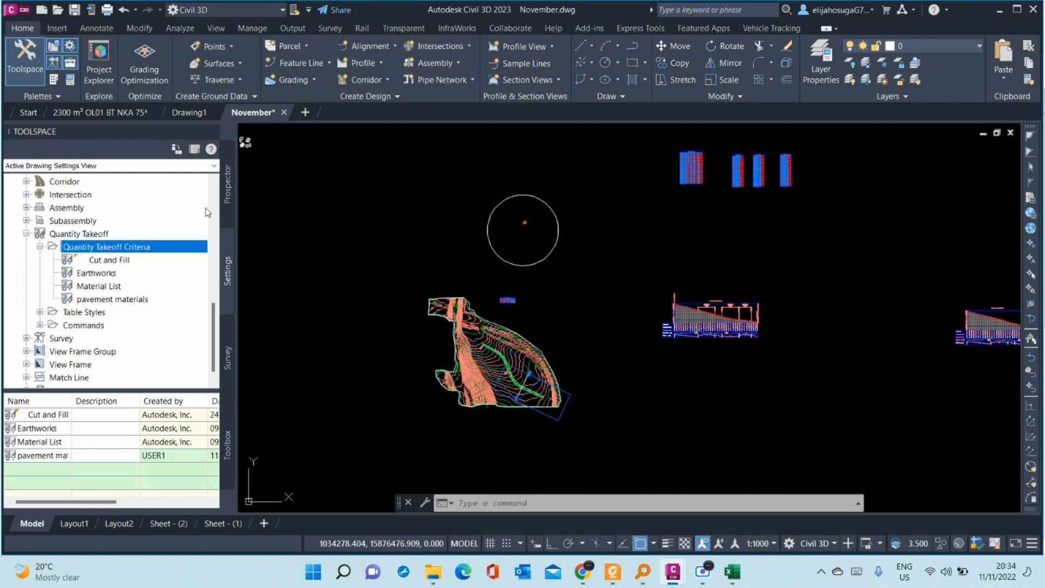
pyautogui.click(228, 192)
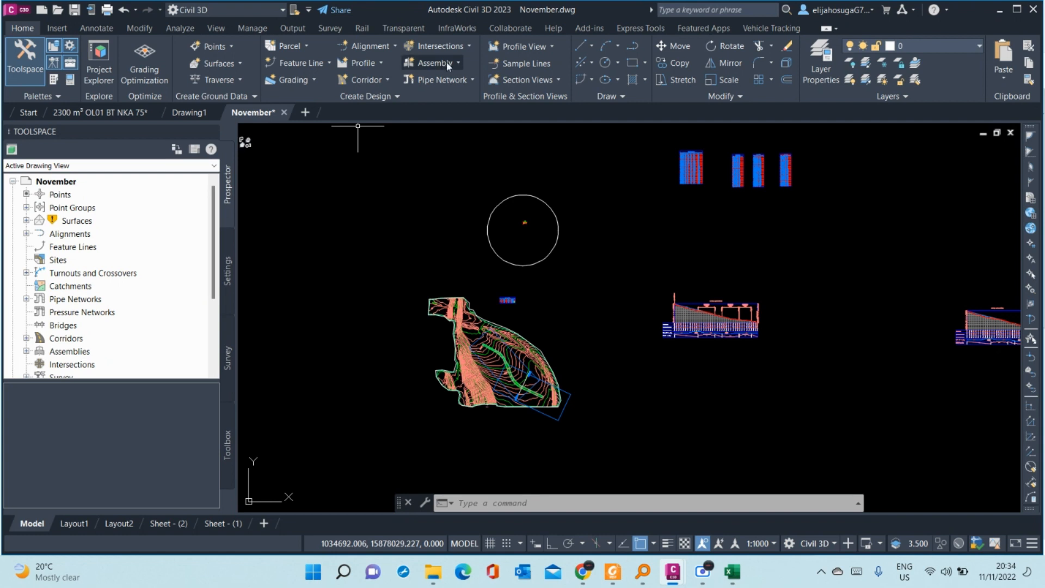
pyautogui.click(446, 77)
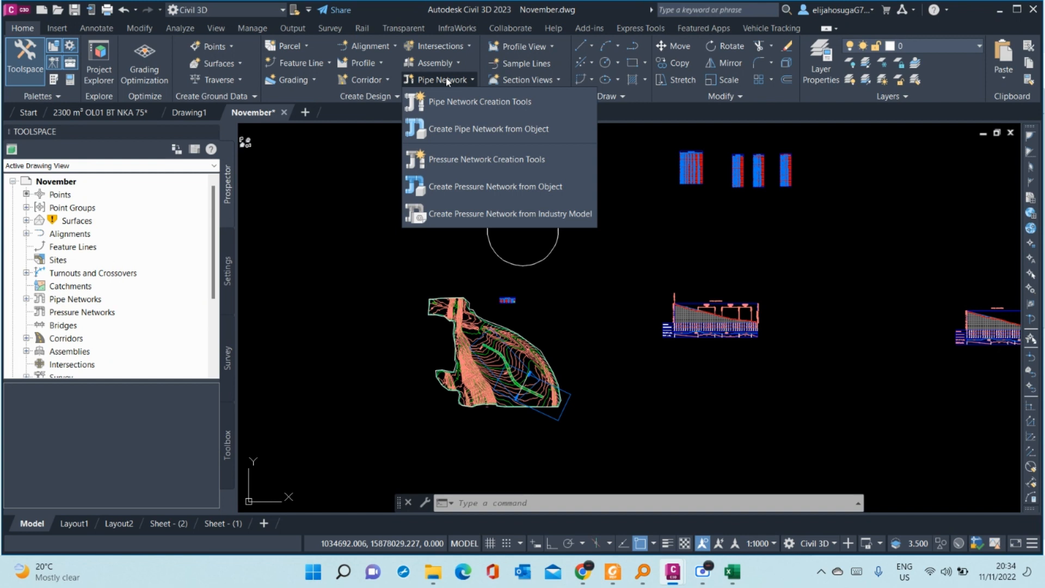
pyautogui.click(446, 78)
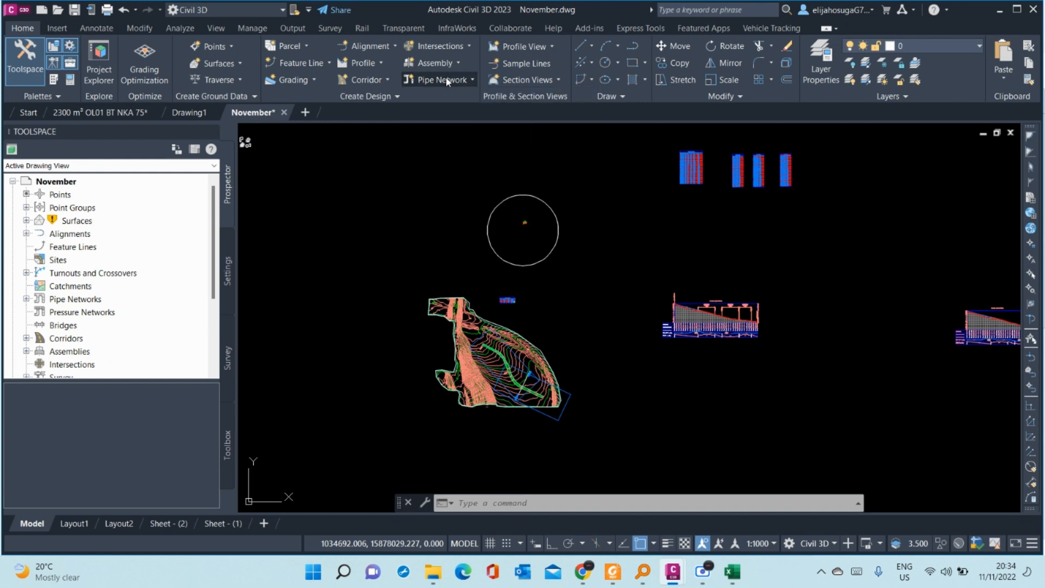
pyautogui.click(446, 79)
pyautogui.click(446, 79)
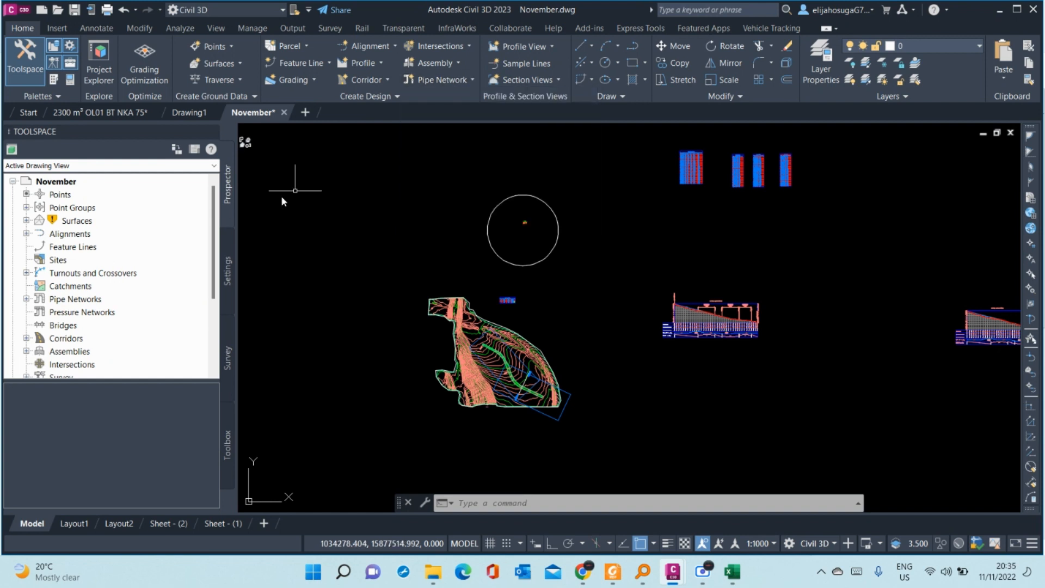
# - Look through the drawing's object settings for the pipe network, pipe and structure categories
pyautogui.scroll(-3, 112, 249)
pyautogui.scroll(-1, 111, 250)
pyautogui.scroll(4, 180, 260)
pyautogui.click(227, 271)
pyautogui.scroll(-1, 156, 333)
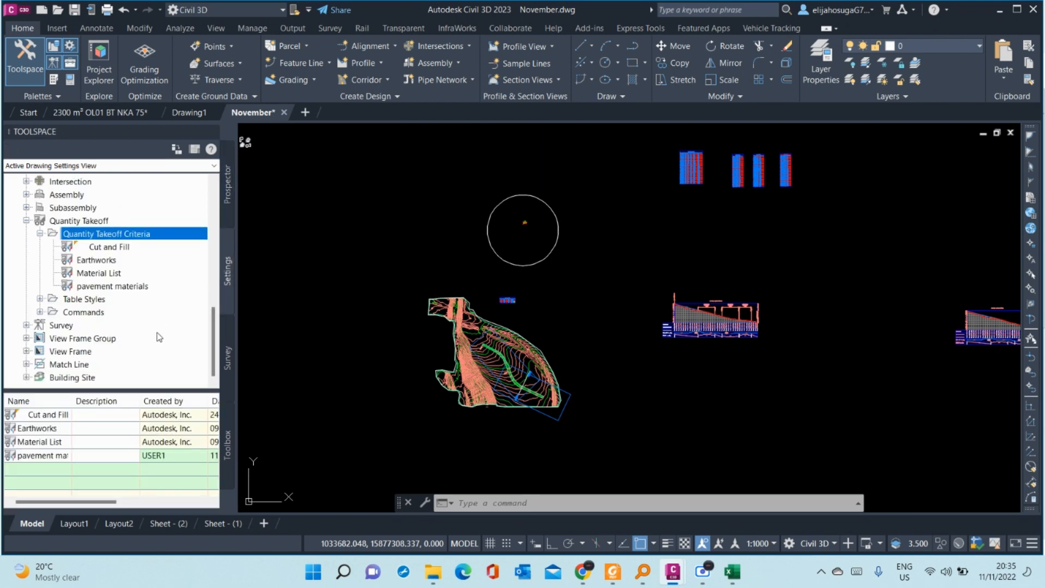
pyautogui.scroll(5, 157, 332)
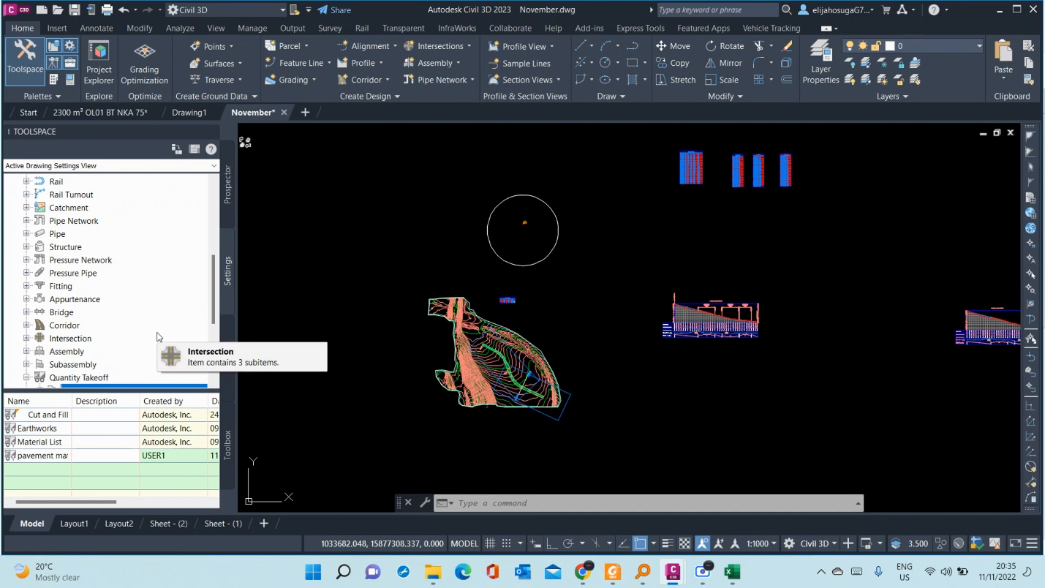
pyautogui.scroll(-1, 159, 324)
pyautogui.scroll(3, 162, 315)
pyautogui.scroll(1, 161, 314)
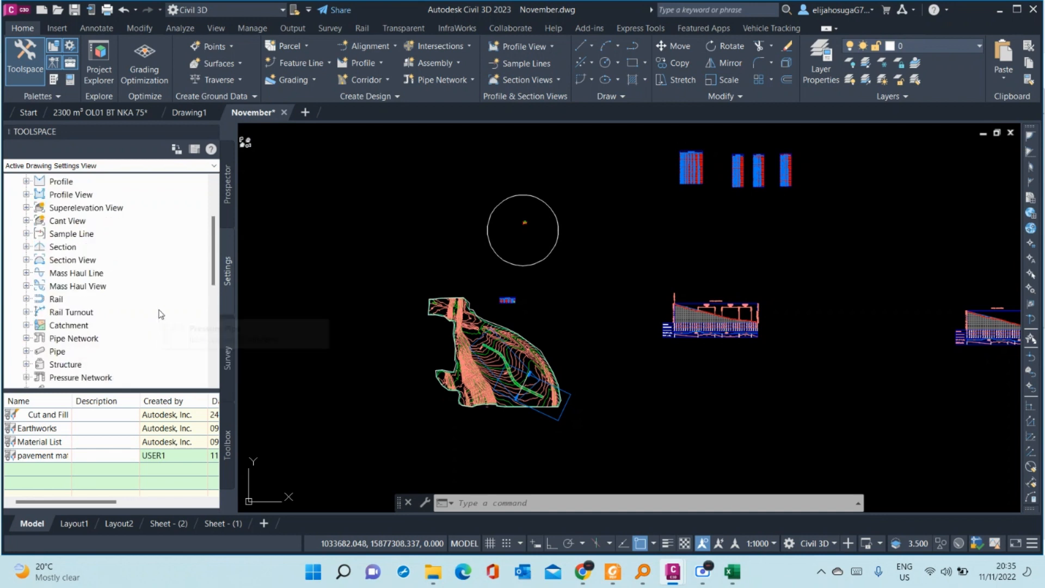
pyautogui.scroll(3, 161, 314)
pyautogui.scroll(-3, 105, 293)
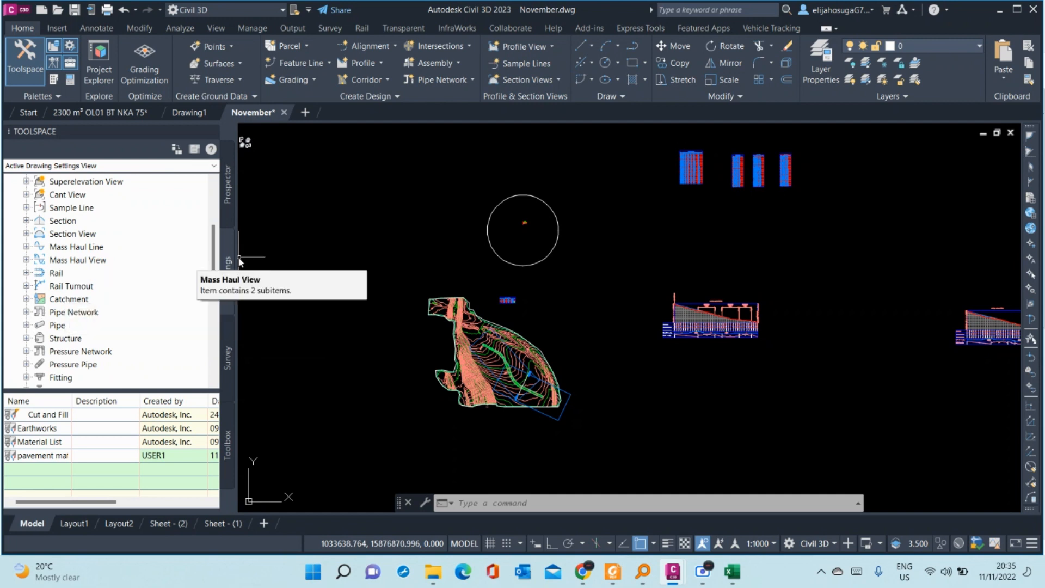
# - Examine the style, rule set, label and table categories in the drawing's Pipe settings
pyautogui.click(26, 325)
pyautogui.scroll(-2, 32, 327)
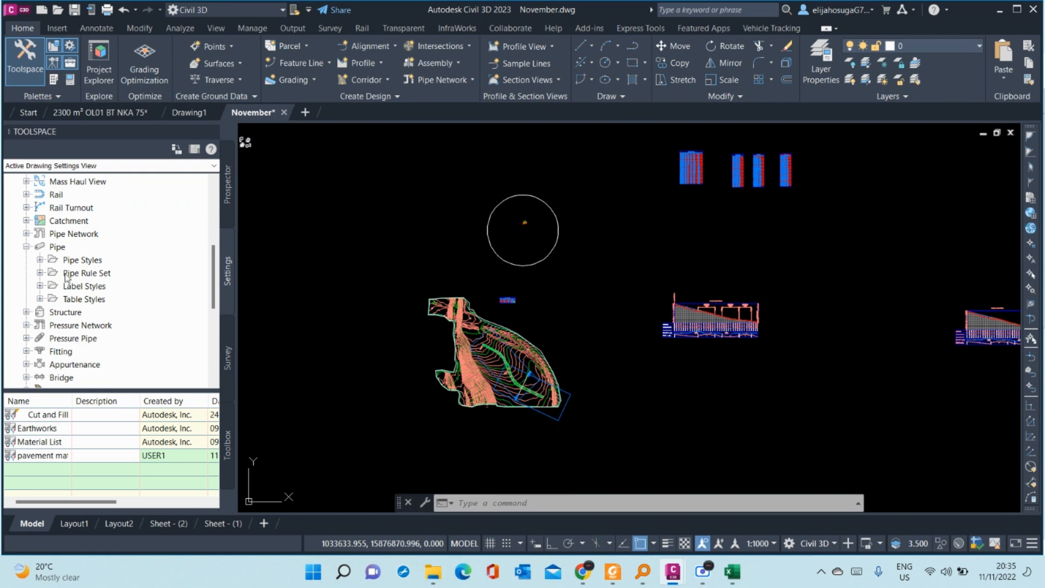
pyautogui.scroll(2, 53, 292)
pyautogui.scroll(-2, 54, 292)
pyautogui.scroll(-2, 53, 293)
pyautogui.scroll(7, 58, 296)
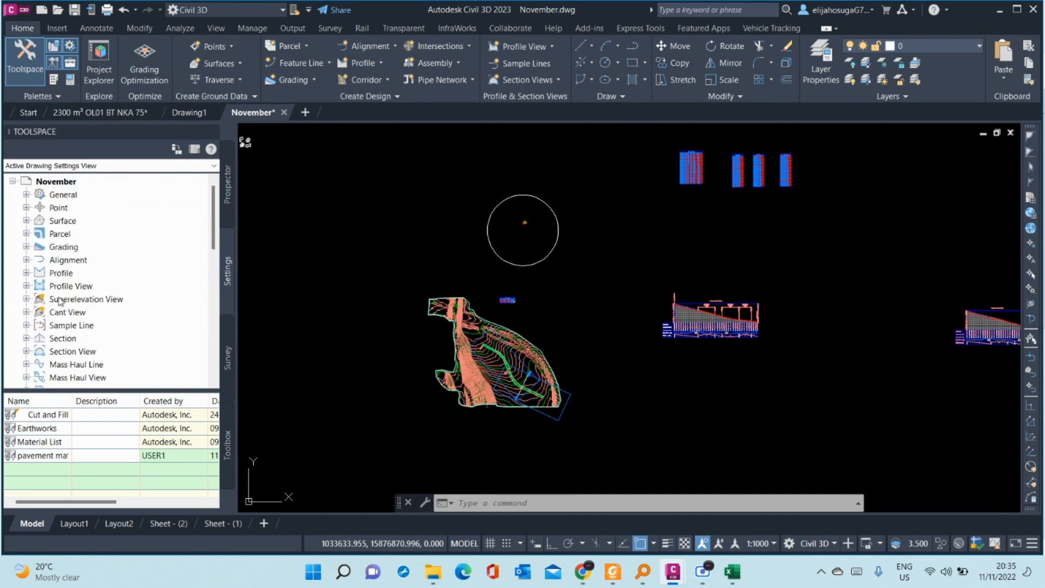
pyautogui.scroll(-4, 60, 301)
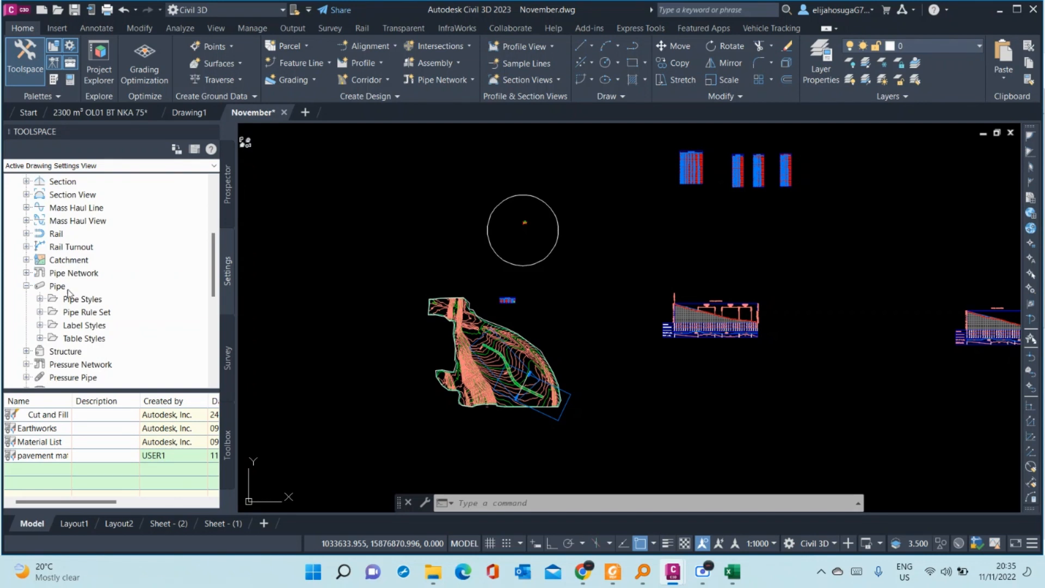
pyautogui.click(26, 286)
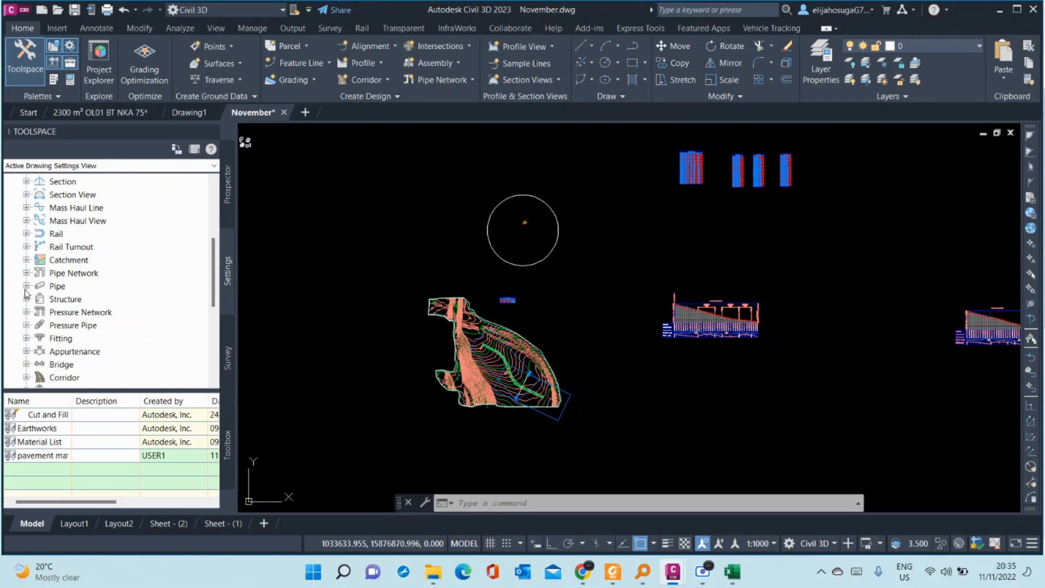
# - Inspect the Networks and Interference Checks entries in the drawing's Pipe Networks collection
pyautogui.click(225, 197)
pyautogui.scroll(-3, 117, 257)
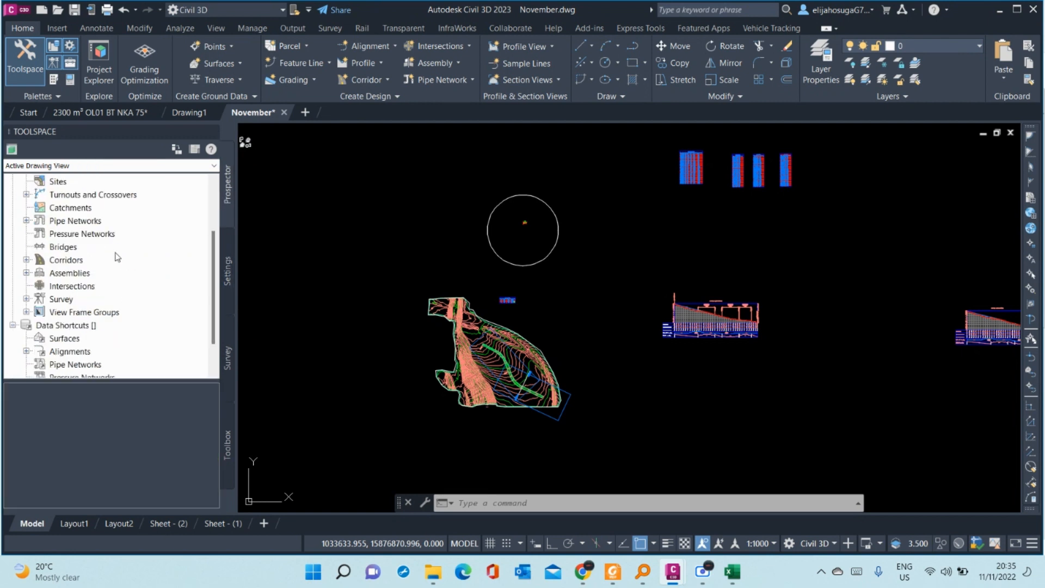
pyautogui.scroll(-1, 117, 257)
pyautogui.scroll(1, 117, 257)
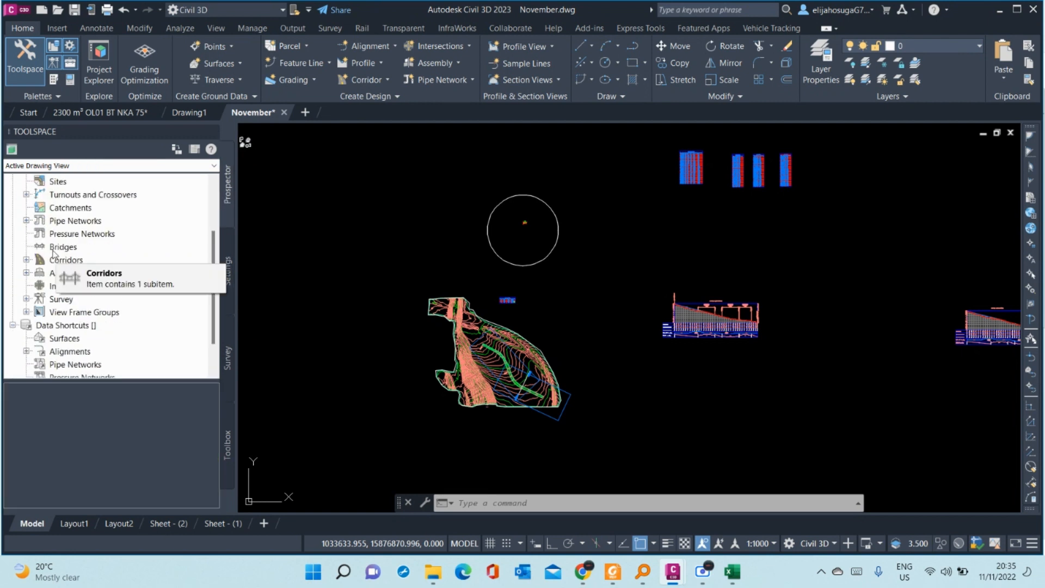
pyautogui.click(27, 220)
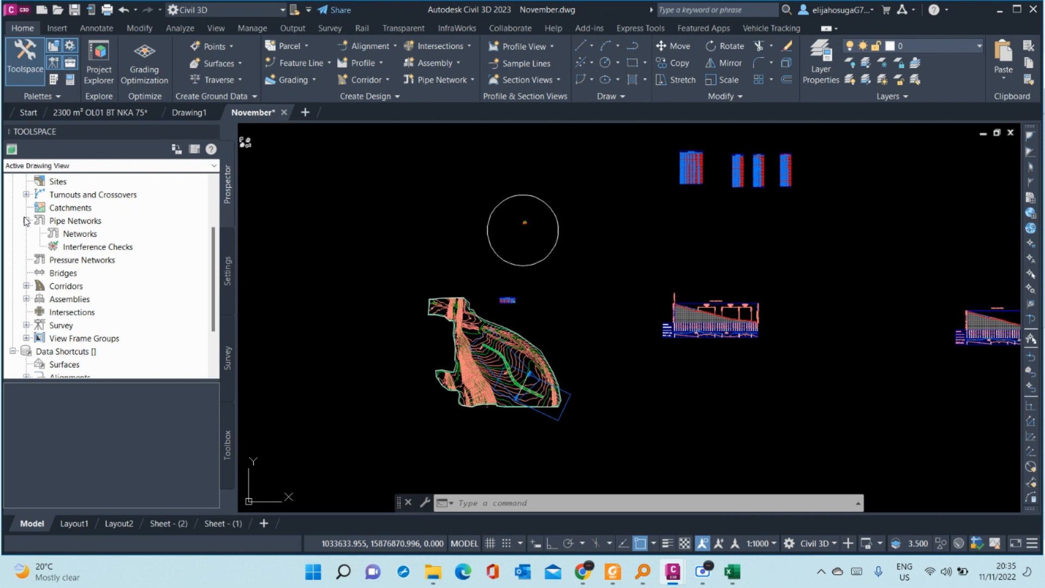
pyautogui.click(26, 221)
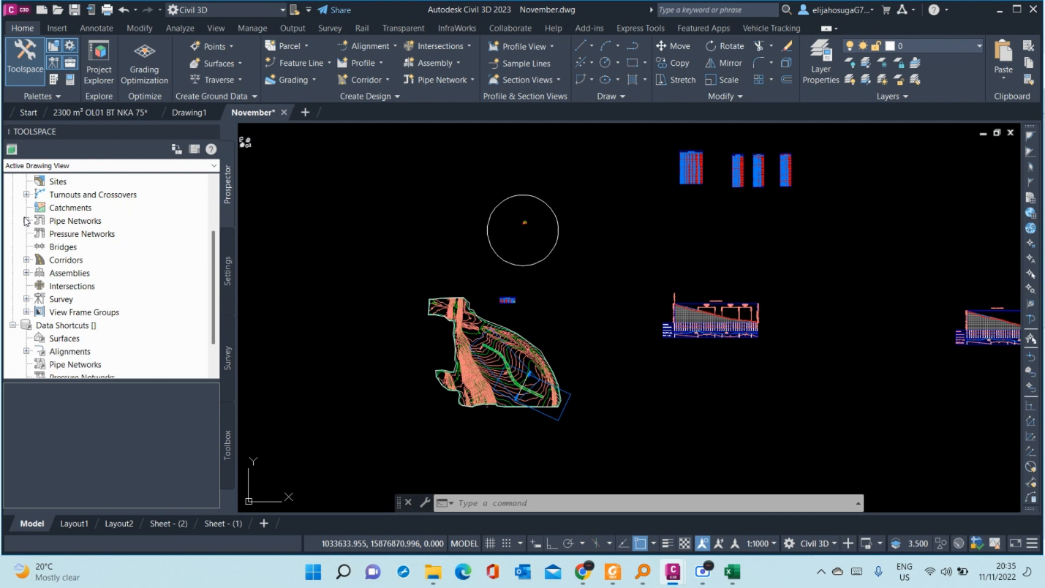
pyautogui.click(26, 220)
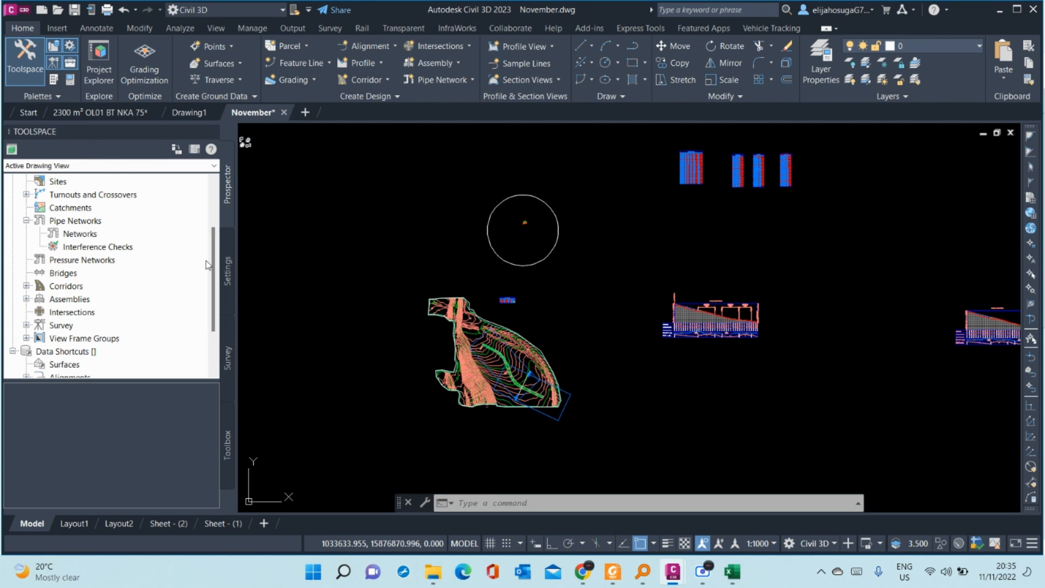
# - Recheck the subcategories of the drawing's Pipe settings
pyautogui.click(227, 275)
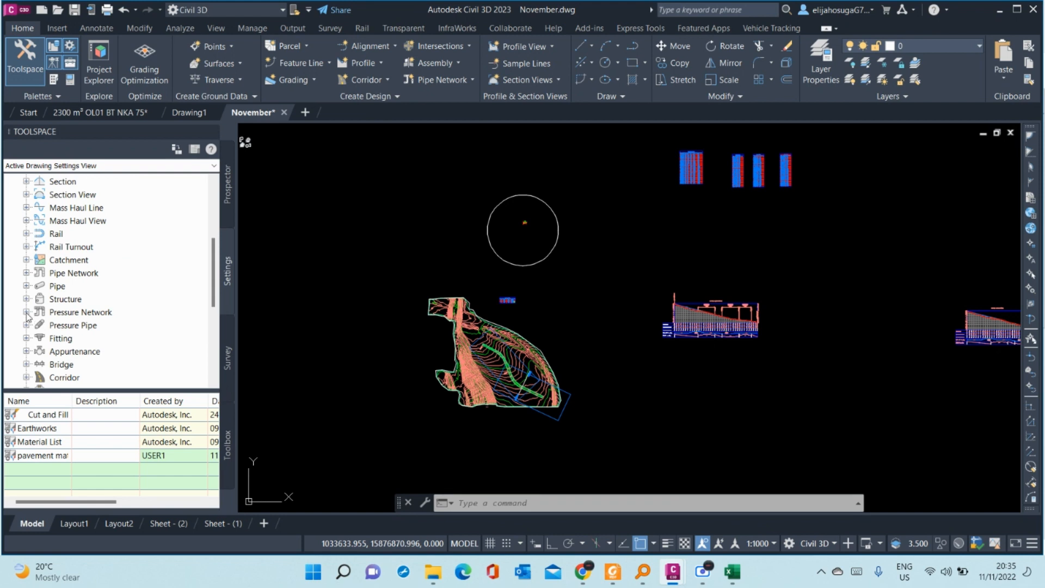
pyautogui.click(26, 286)
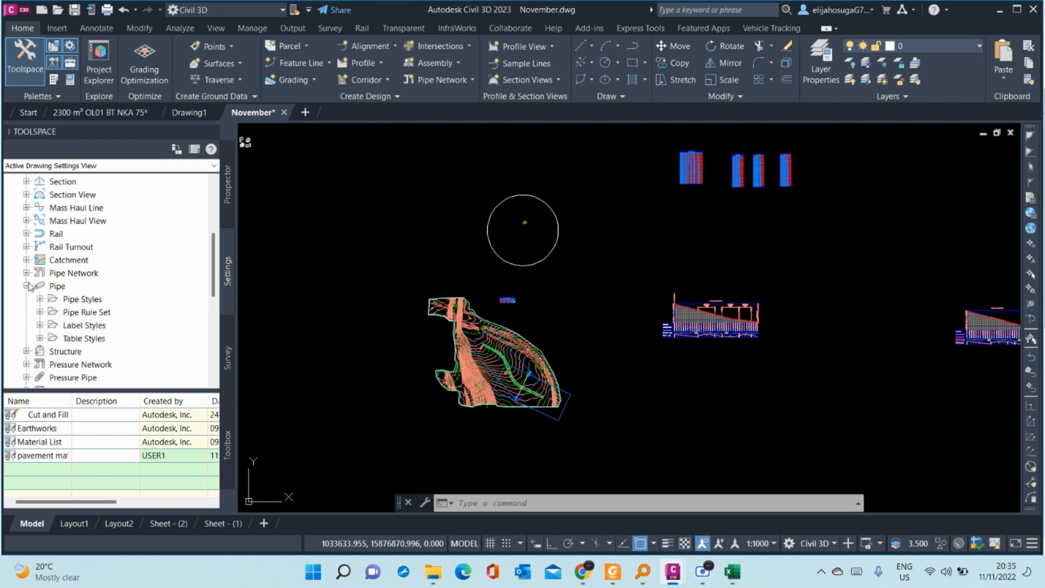
pyautogui.rightClick(53, 288)
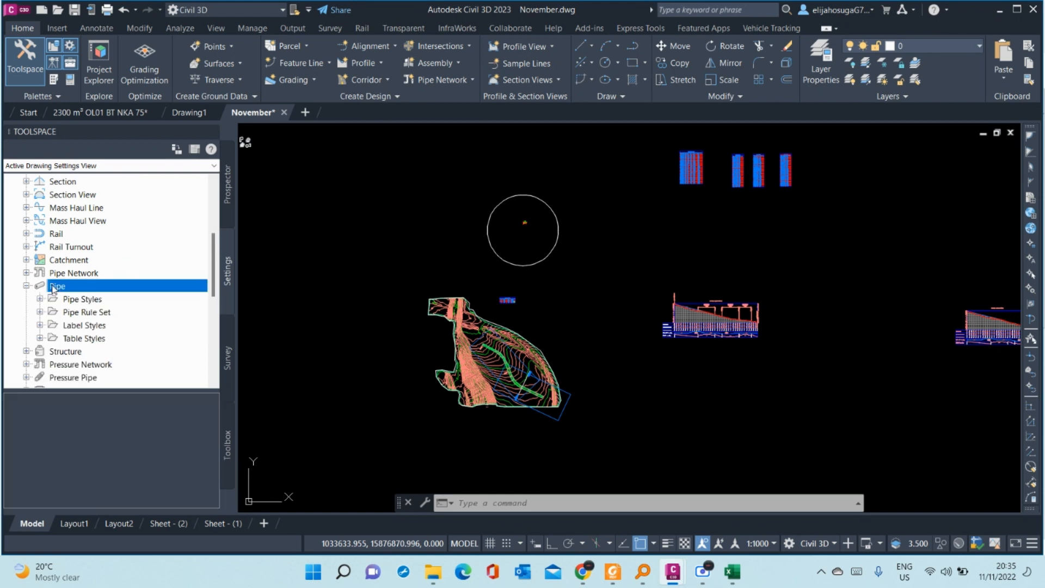
pyautogui.click(26, 287)
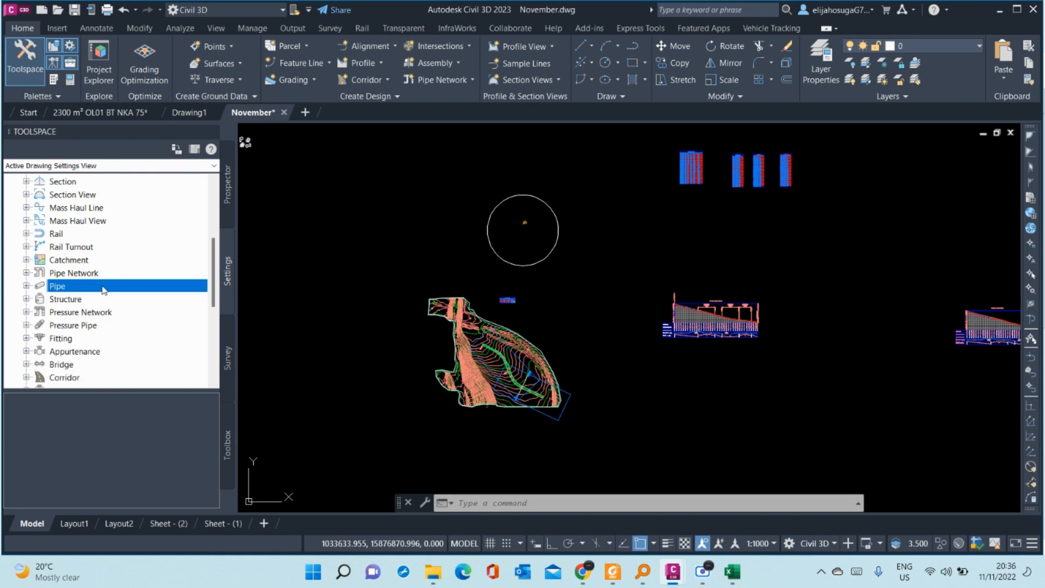
# - Look through the drawing's object collections and data shortcuts for the pipe network entries
pyautogui.click(227, 188)
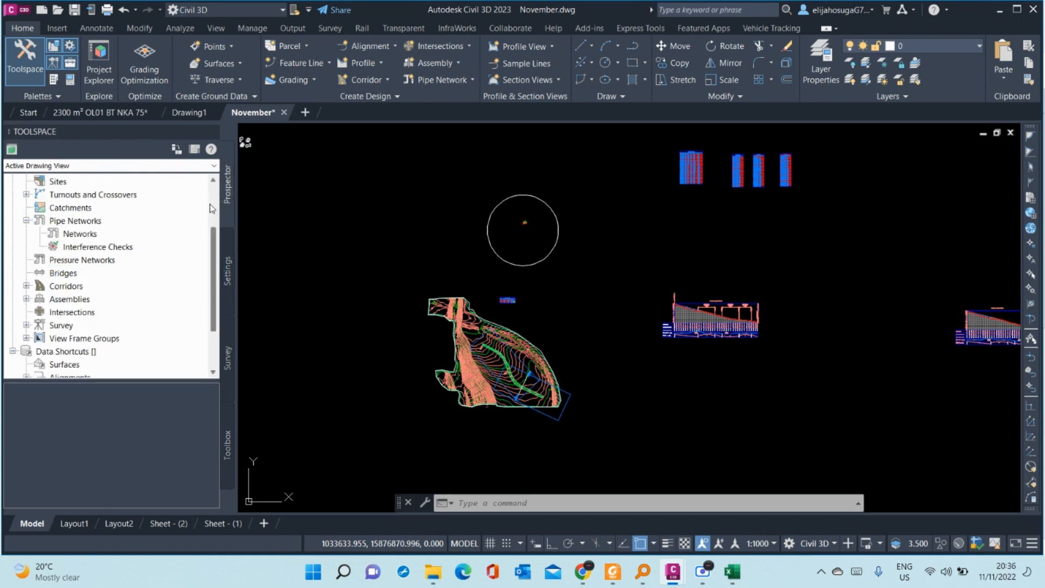
pyautogui.scroll(-2, 136, 249)
pyautogui.scroll(3, 137, 252)
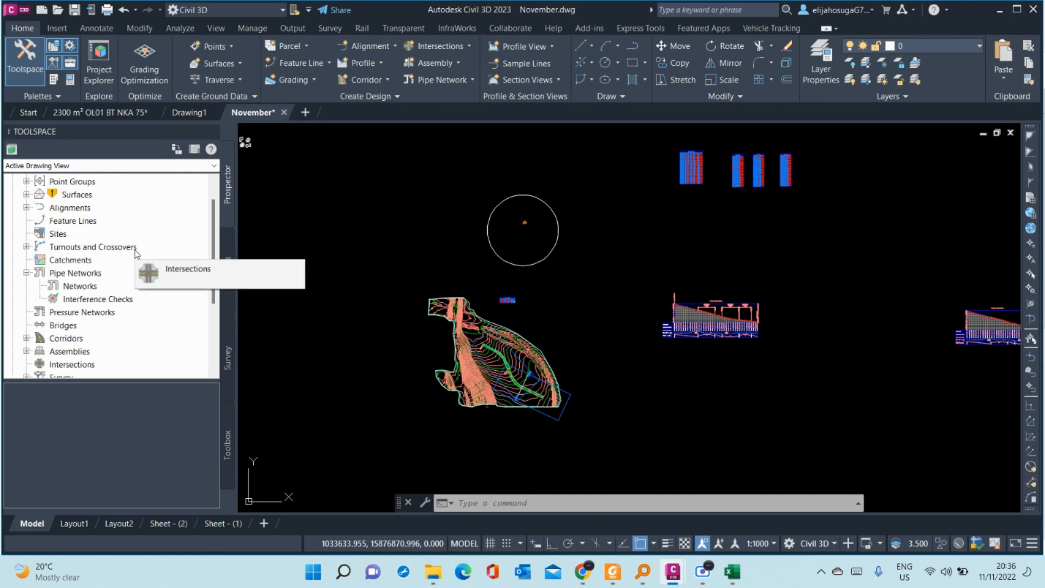
pyautogui.scroll(1, 137, 253)
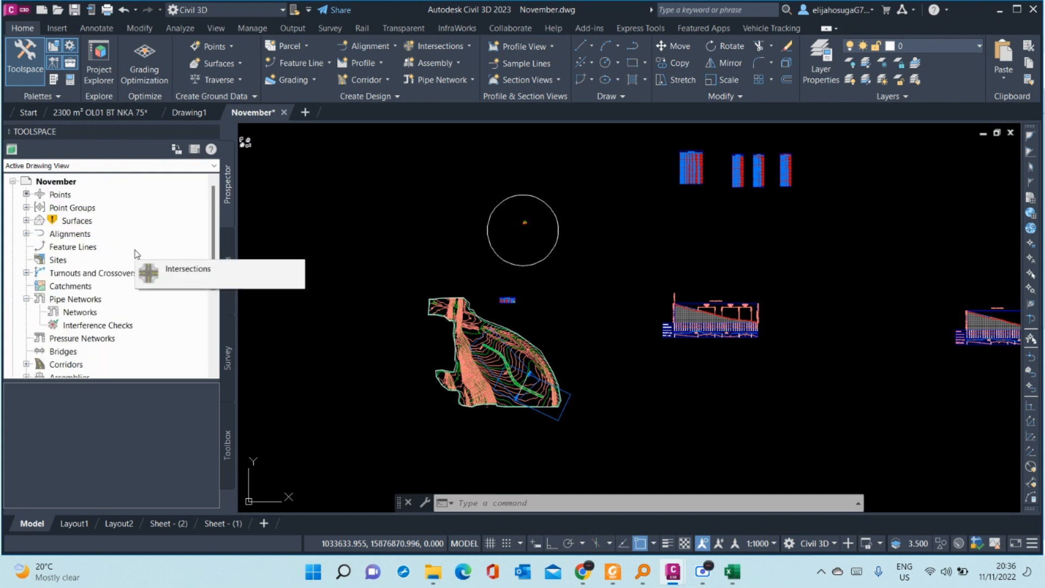
pyautogui.scroll(-2, 136, 255)
pyautogui.scroll(2, 63, 250)
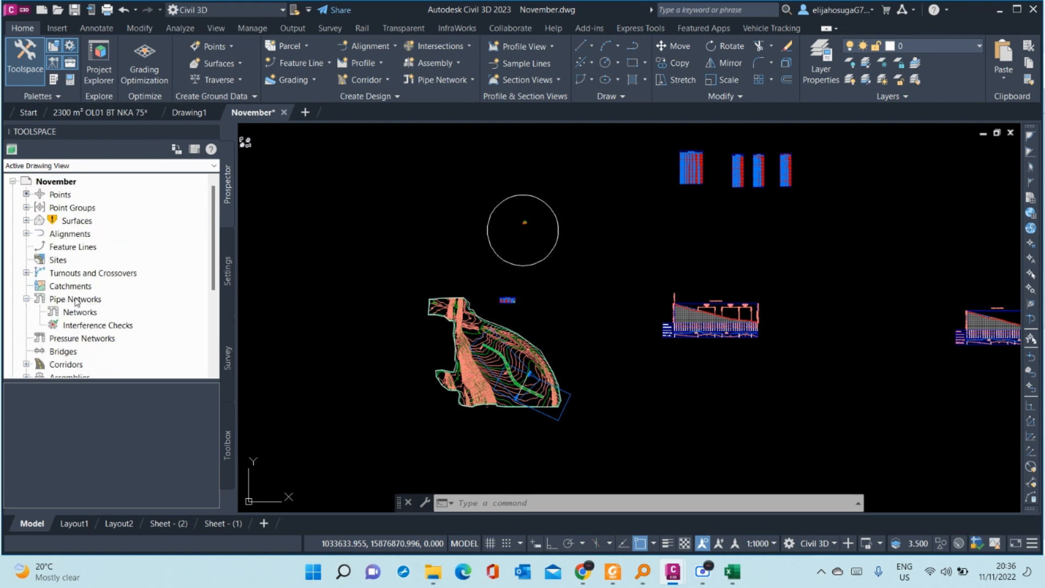
pyautogui.scroll(-2, 77, 299)
pyautogui.scroll(-2, 76, 298)
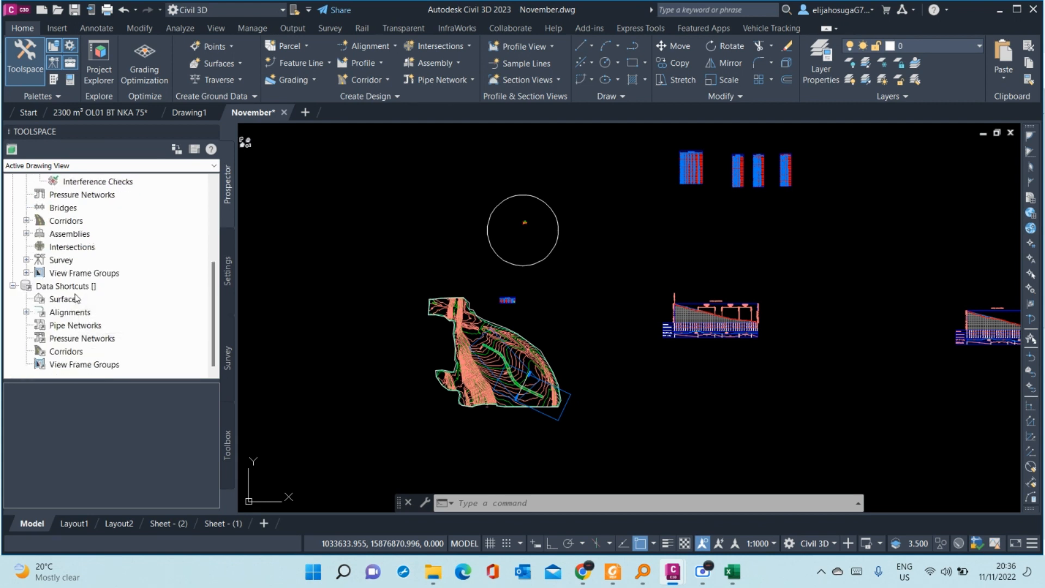
pyautogui.scroll(4, 77, 299)
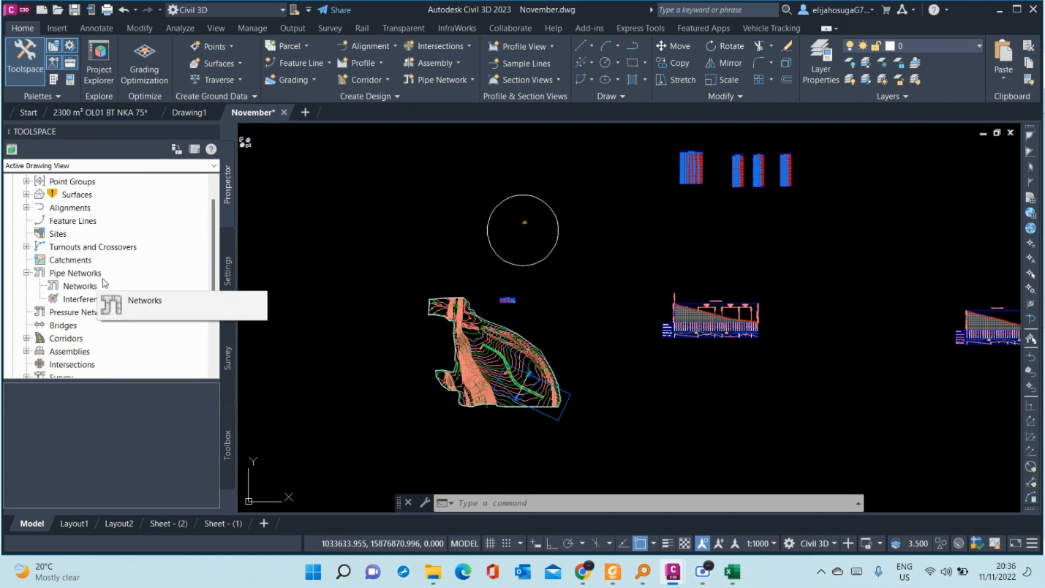
# - Check the network parts lists offered for a new pipe network, including Sanitary Sewer and Standard, and cancel the creation
pyautogui.click(448, 81)
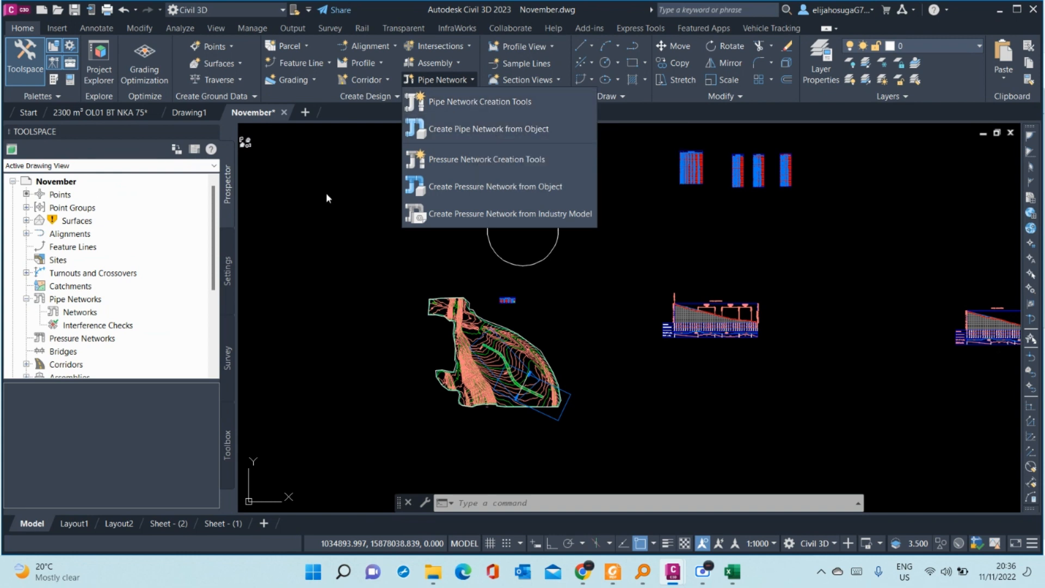
pyautogui.click(483, 103)
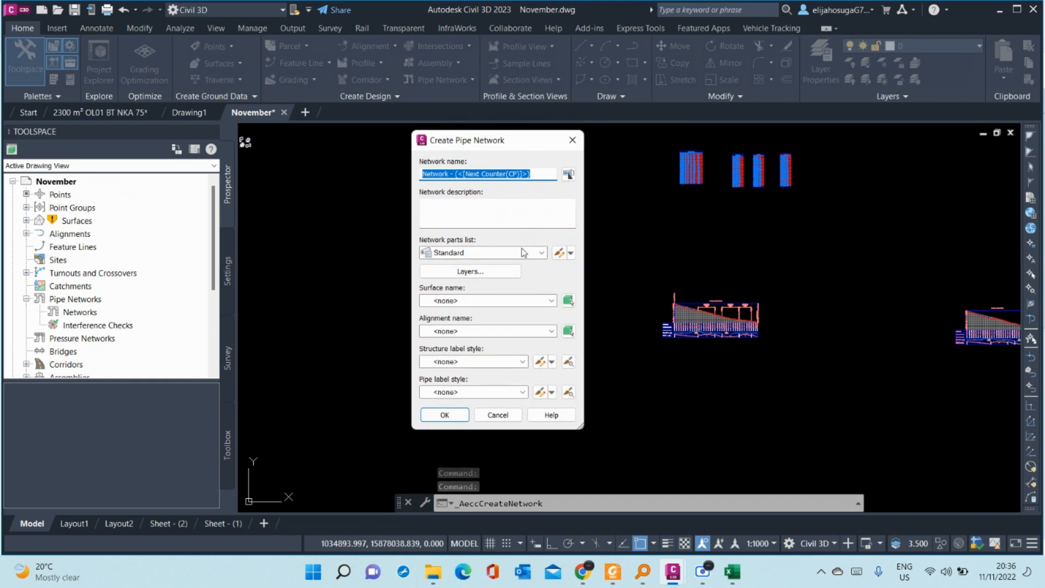
pyautogui.click(542, 253)
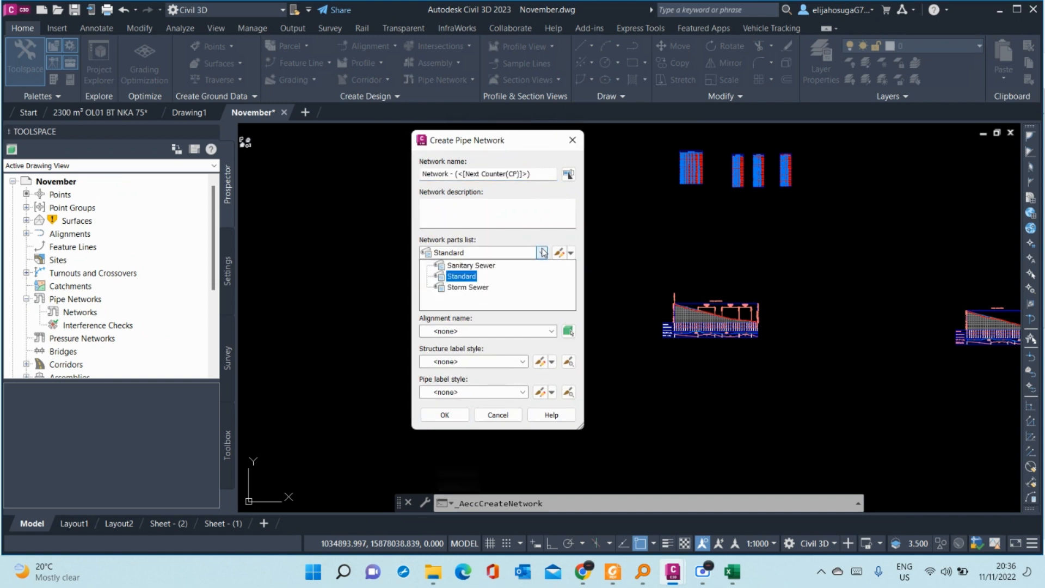
pyautogui.click(471, 267)
pyautogui.click(493, 277)
pyautogui.click(573, 140)
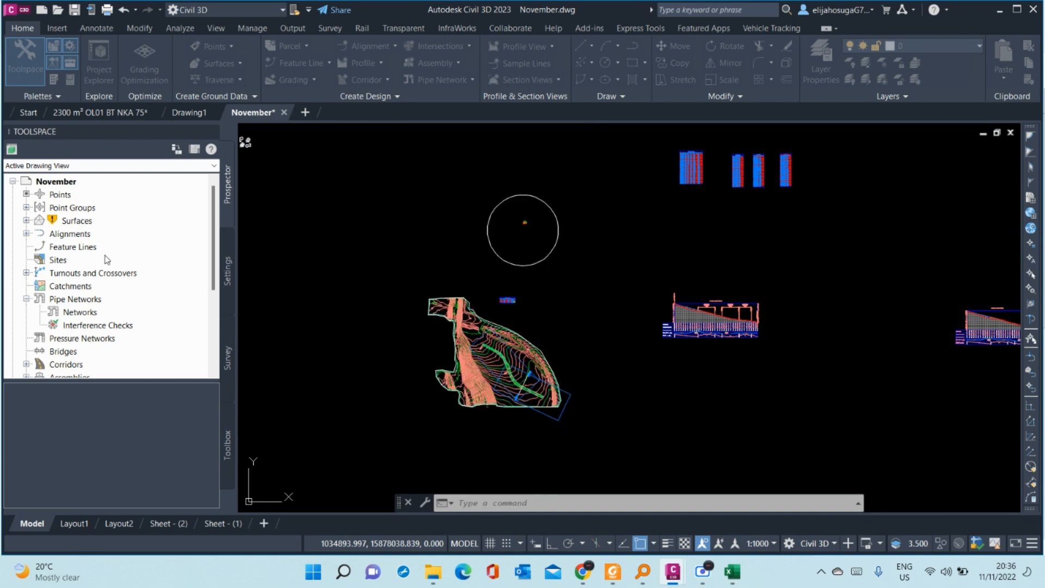
# - Show the parts lists stored under the drawing's Pipe Network settings
pyautogui.click(226, 272)
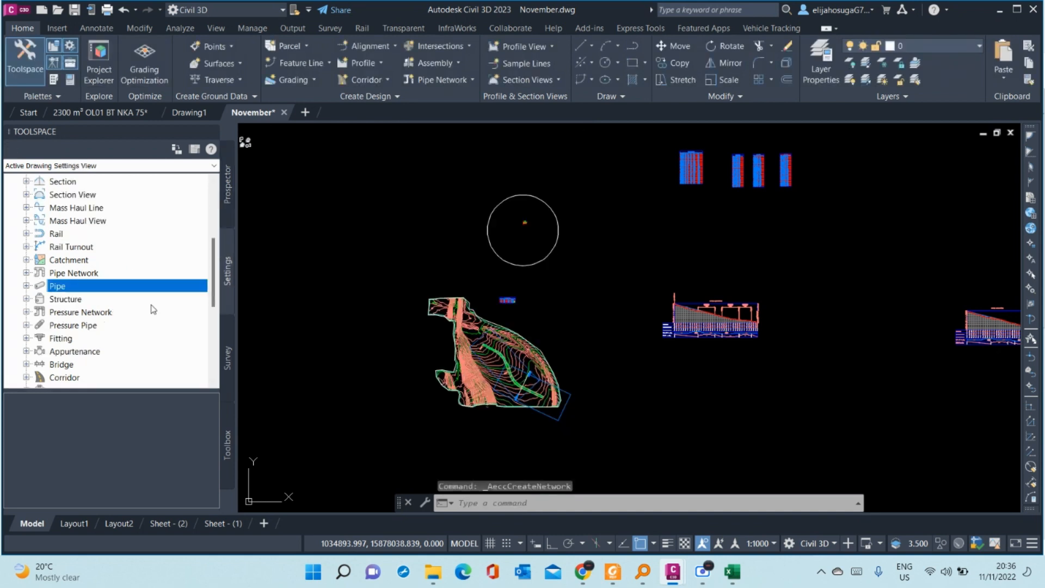
pyautogui.scroll(-2, 127, 297)
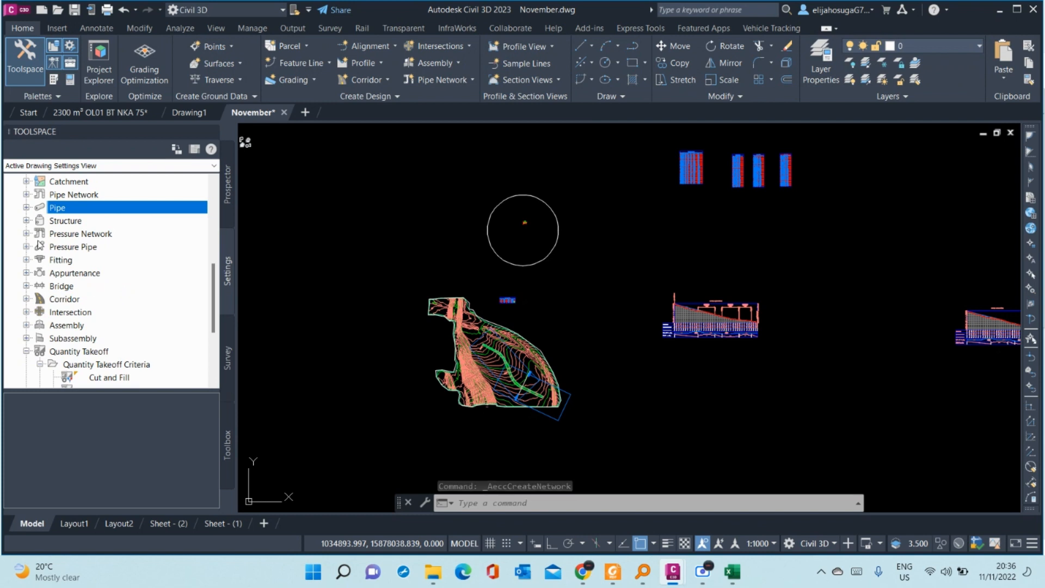
pyautogui.scroll(2, 33, 239)
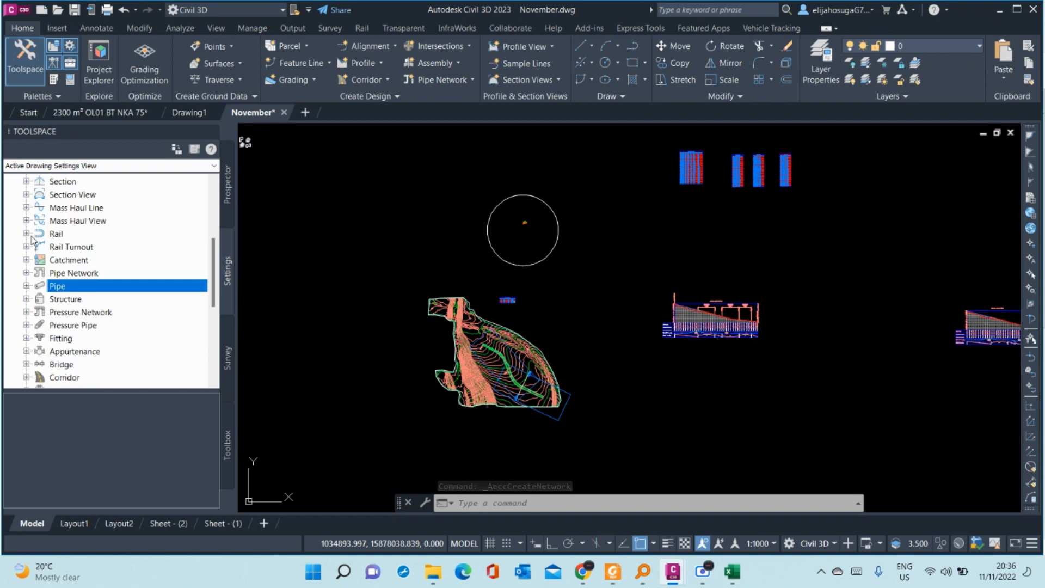
pyautogui.click(26, 273)
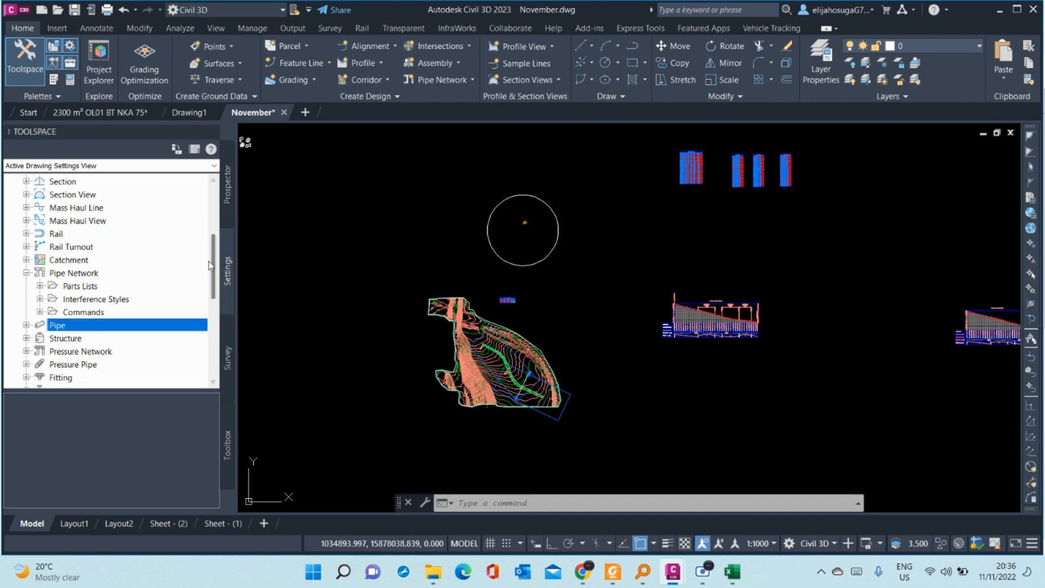
pyautogui.click(40, 286)
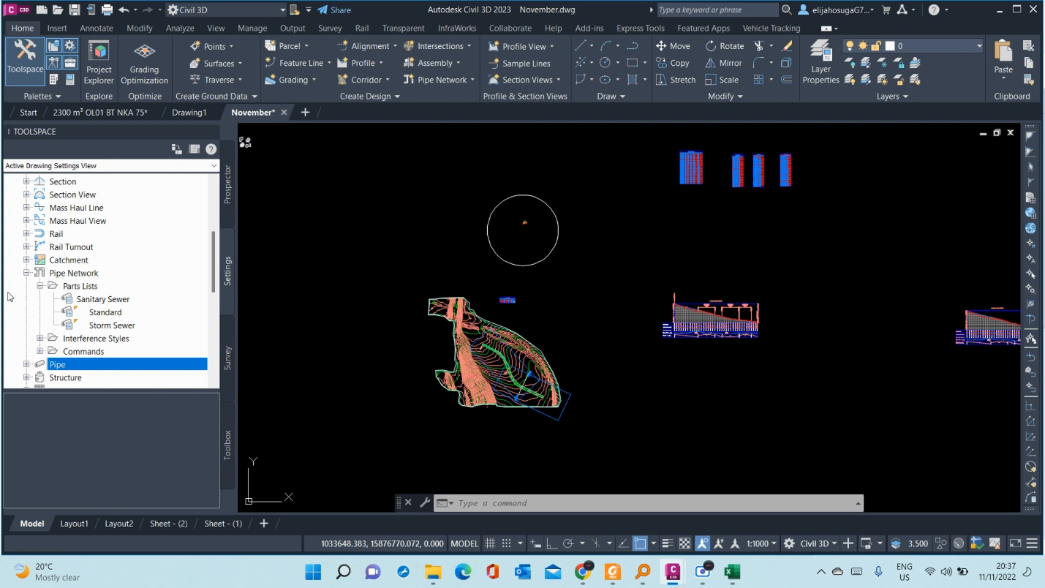
# - Open the Sanitary Sewer parts list for editing and examine the parts in its concentric, eccentric and null structure families
pyautogui.click(93, 304)
pyautogui.rightClick(93, 302)
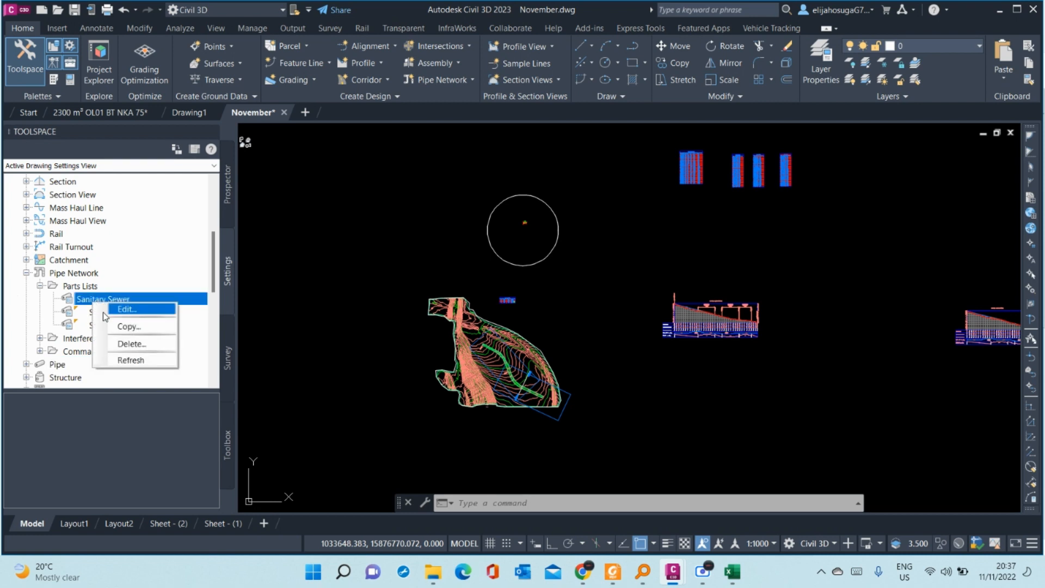
pyautogui.click(104, 310)
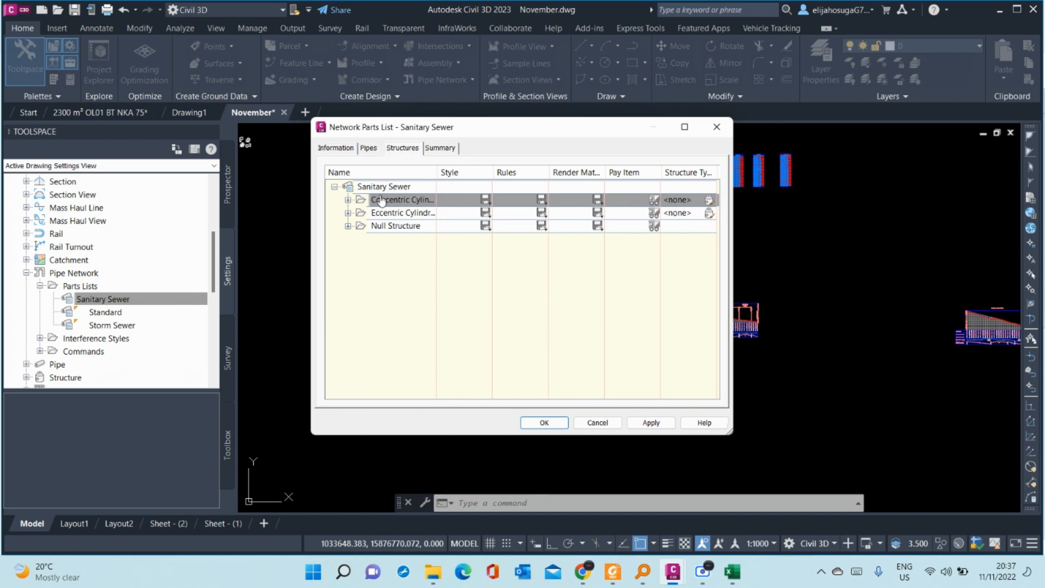
pyautogui.click(348, 200)
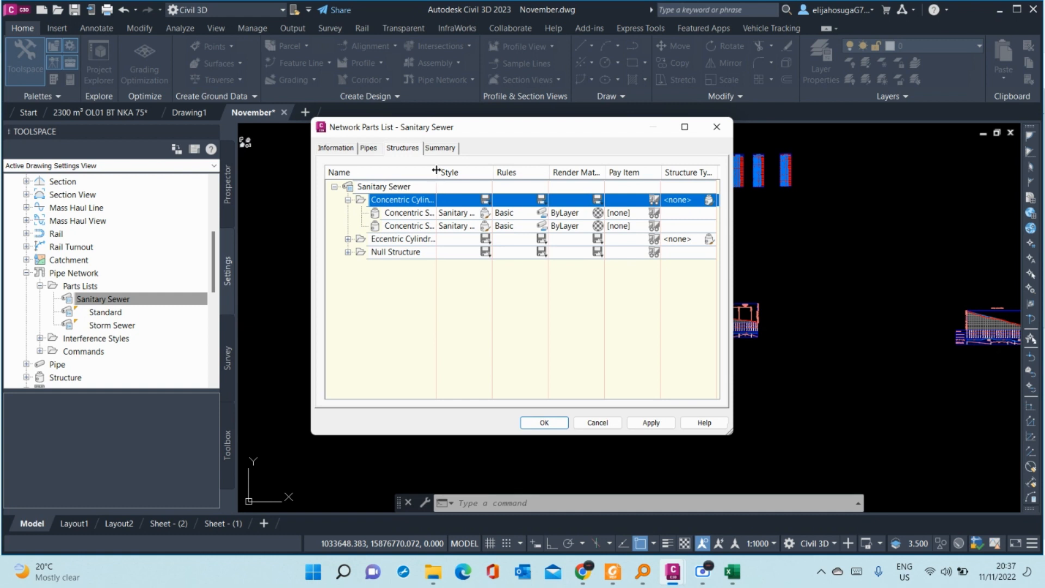
pyautogui.moveTo(436, 171); pyautogui.dragTo(482, 177)
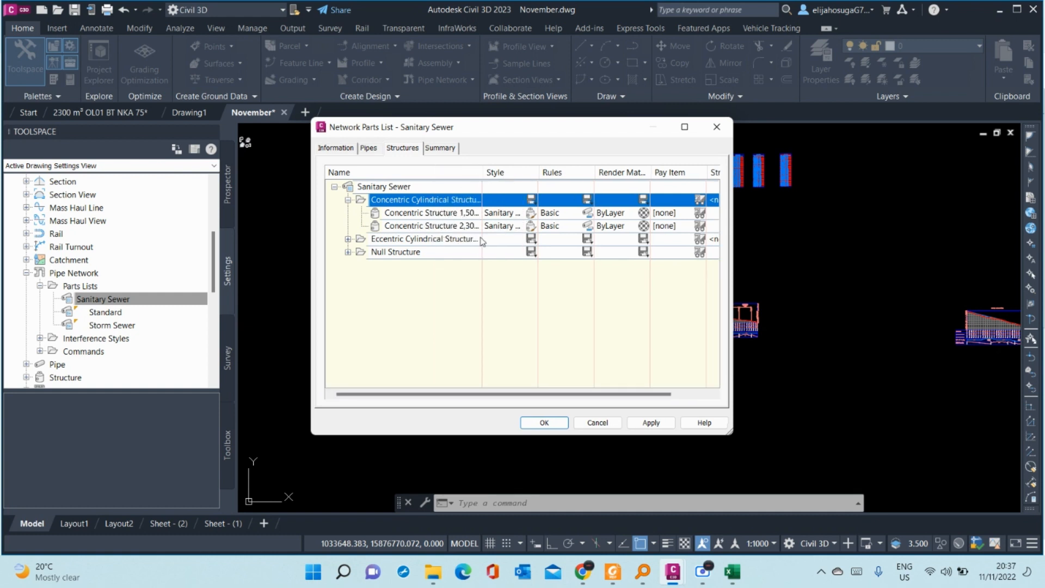
pyautogui.click(349, 239)
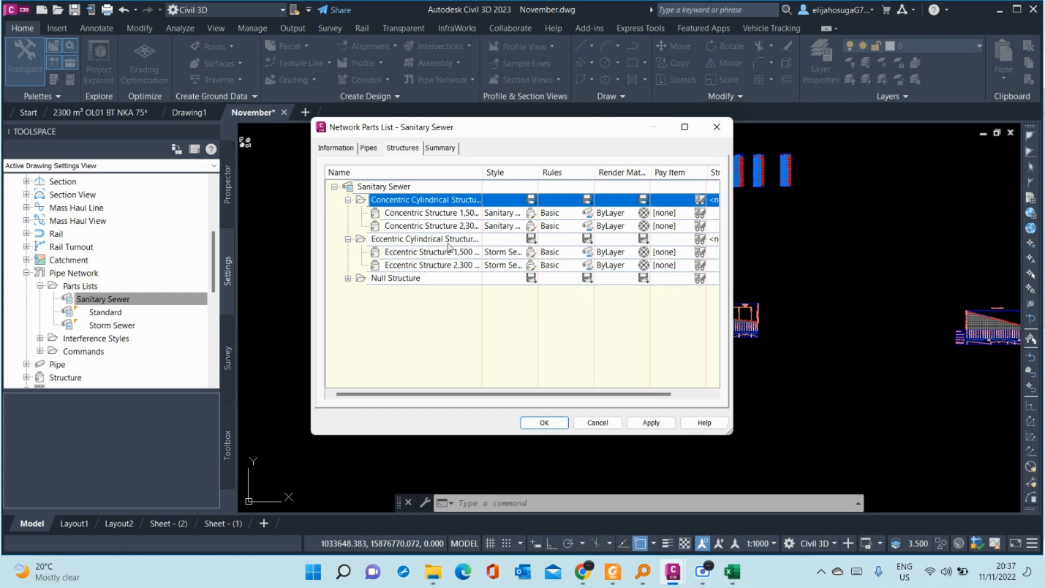
pyautogui.click(349, 279)
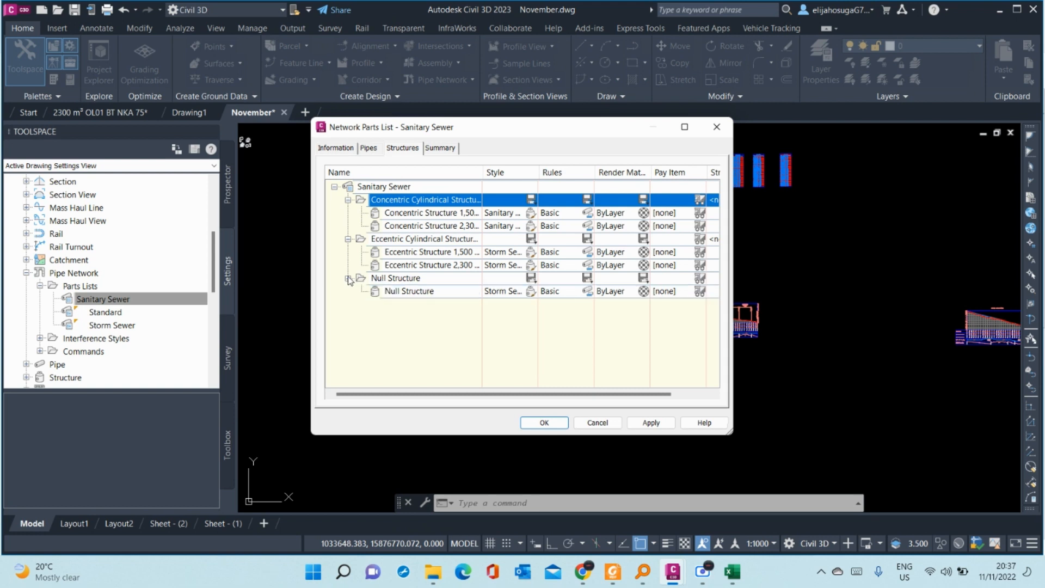
# - Examine the pipe sizes in the Sanitary Sewer list's PVC Pipe SI family
pyautogui.click(370, 152)
pyautogui.click(334, 187)
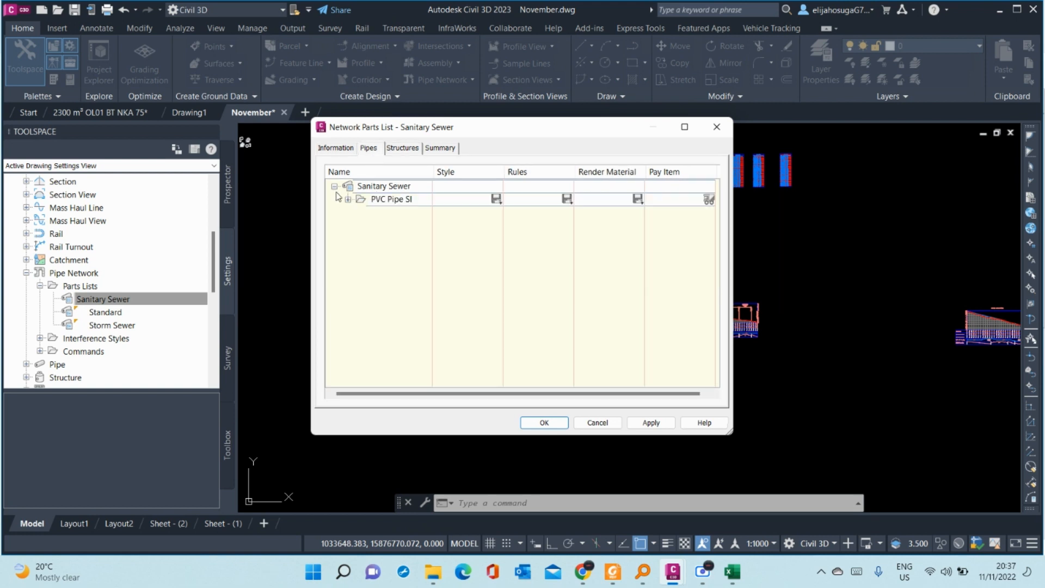
pyautogui.click(348, 199)
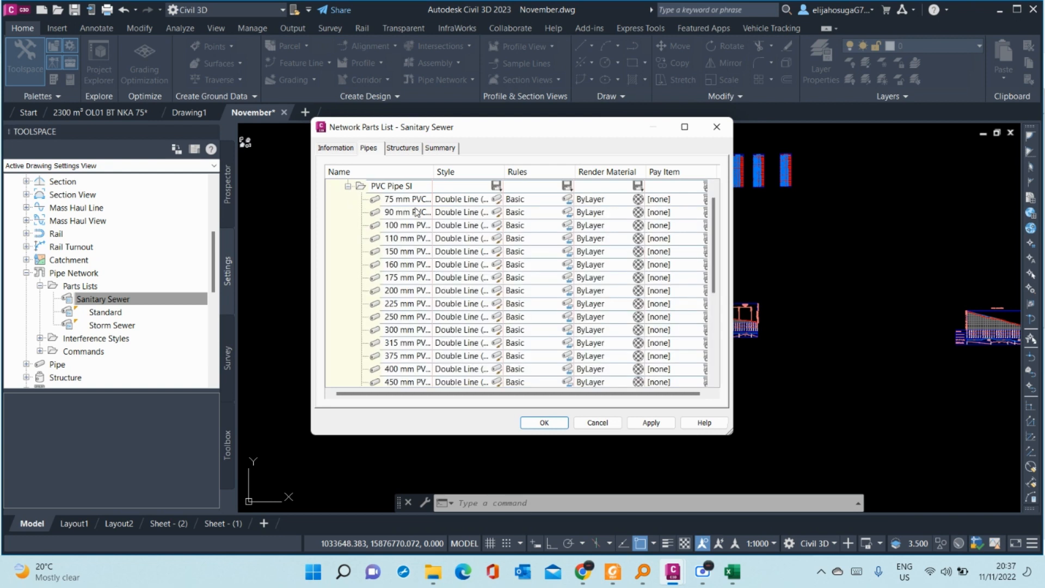
pyautogui.scroll(-5, 435, 234)
pyautogui.scroll(5, 425, 267)
pyautogui.scroll(-1, 422, 281)
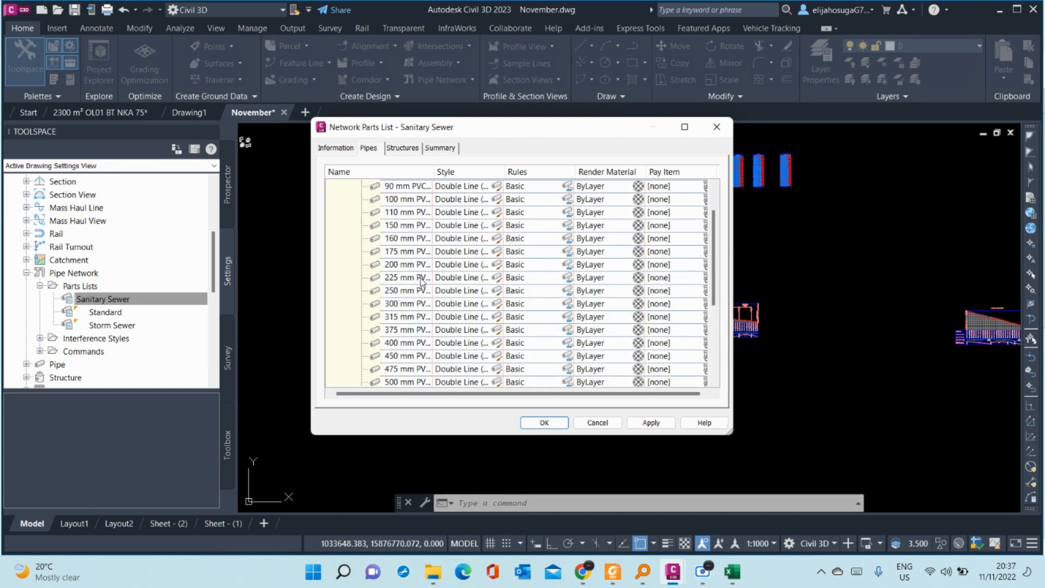
pyautogui.scroll(1, 423, 280)
pyautogui.scroll(-5, 420, 277)
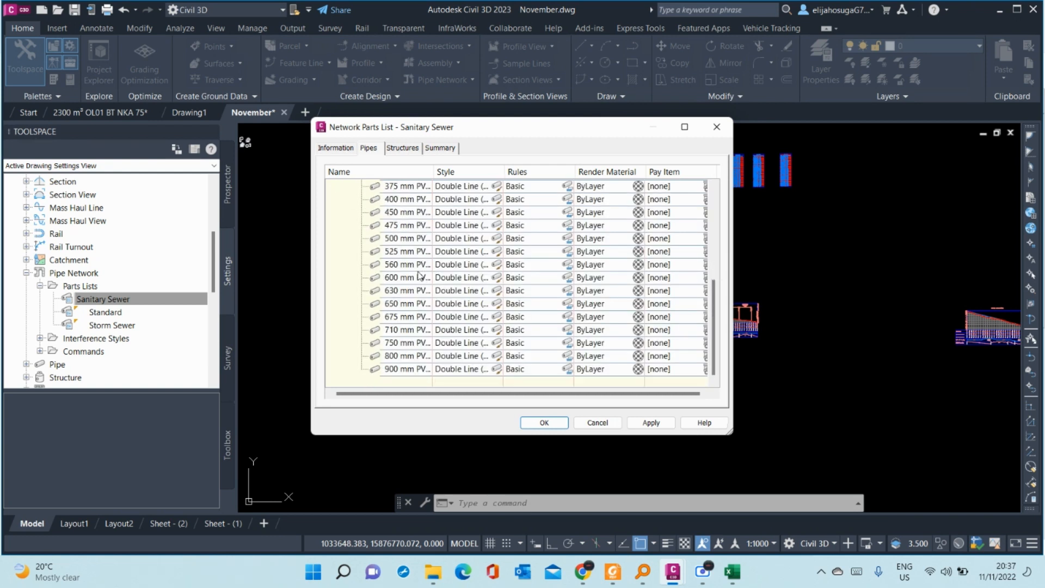
pyautogui.scroll(5, 418, 274)
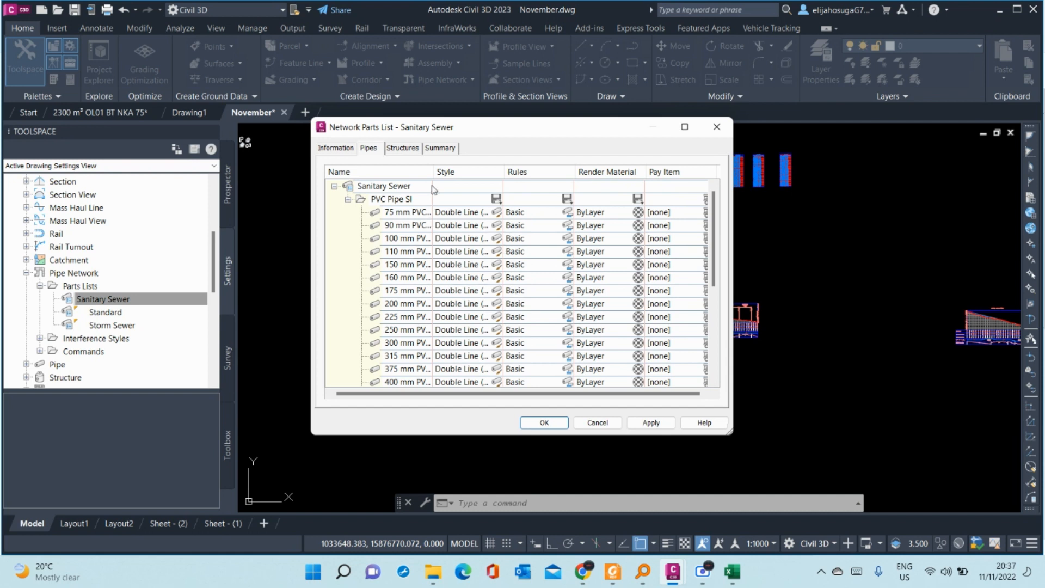
# - Widen the Name column to read the full PVC pipe names, review them and close the Sanitary Sewer parts list
pyautogui.moveTo(432, 171); pyautogui.dragTo(478, 170)
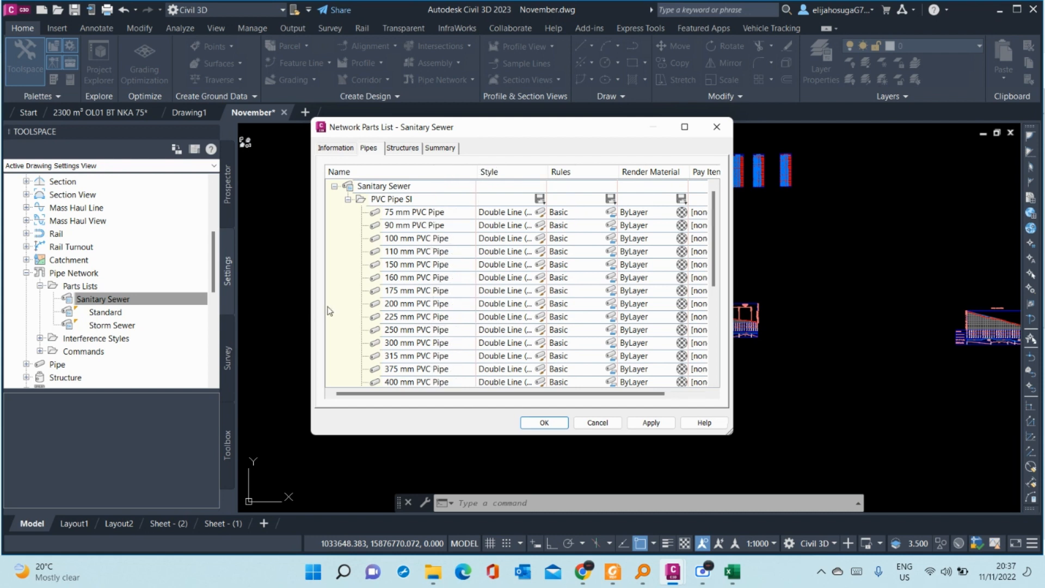
pyautogui.scroll(-3, 429, 260)
pyautogui.scroll(3, 428, 261)
pyautogui.scroll(-3, 426, 283)
pyautogui.scroll(3, 420, 303)
pyautogui.scroll(-3, 398, 313)
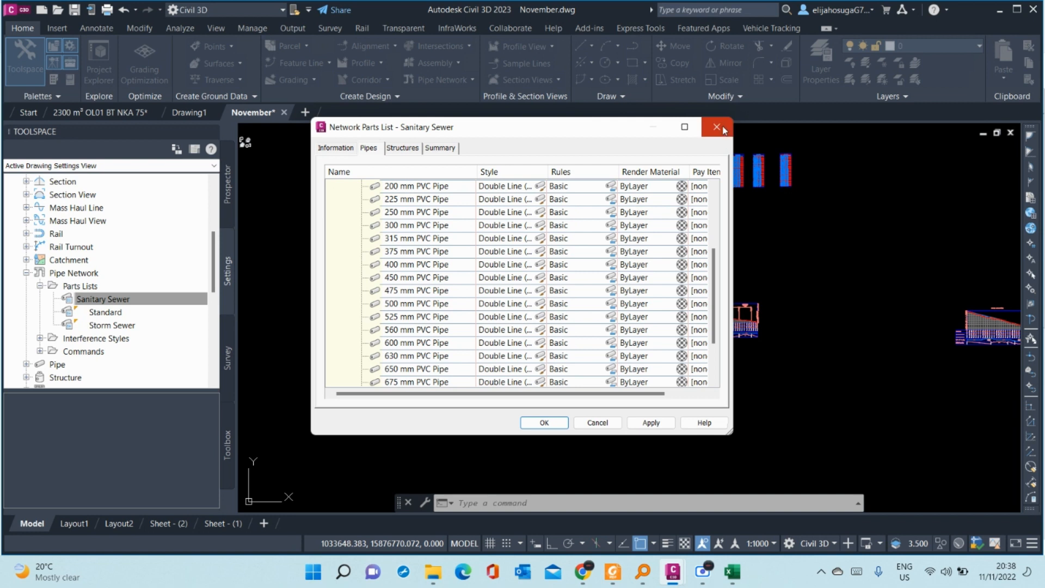
pyautogui.scroll(3, 459, 249)
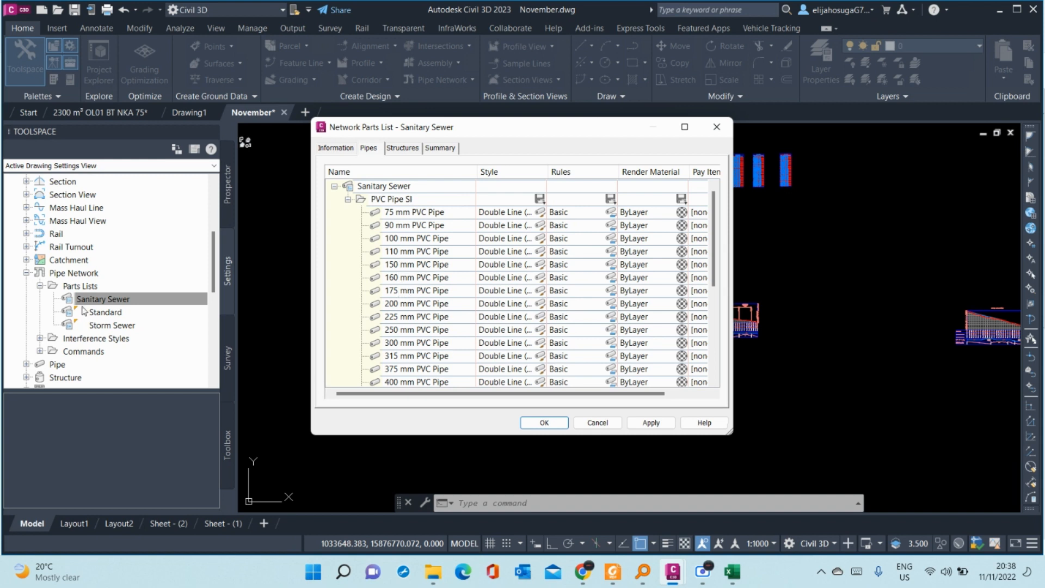
pyautogui.click(715, 125)
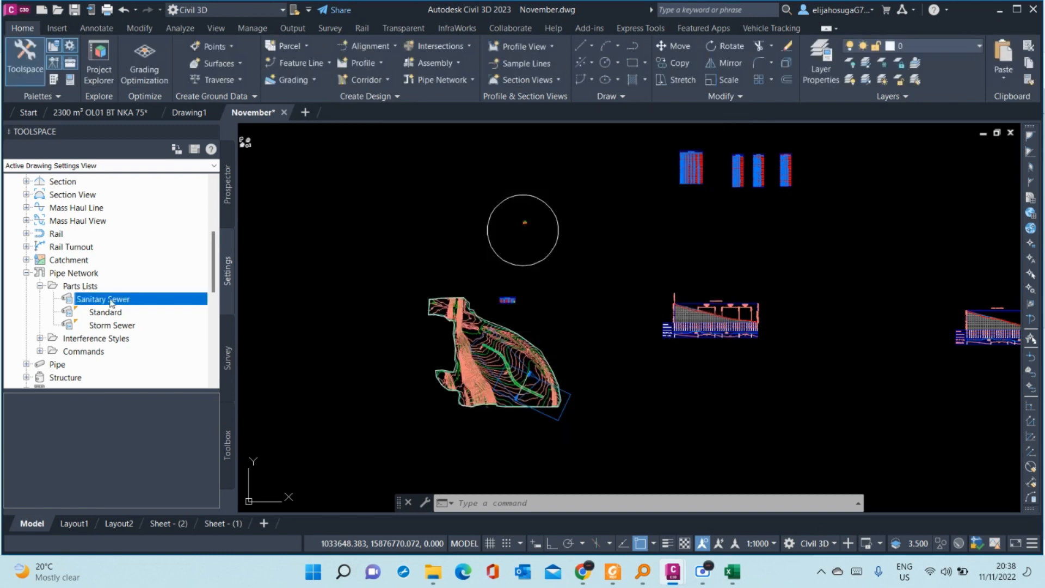
pyautogui.rightClick(112, 303)
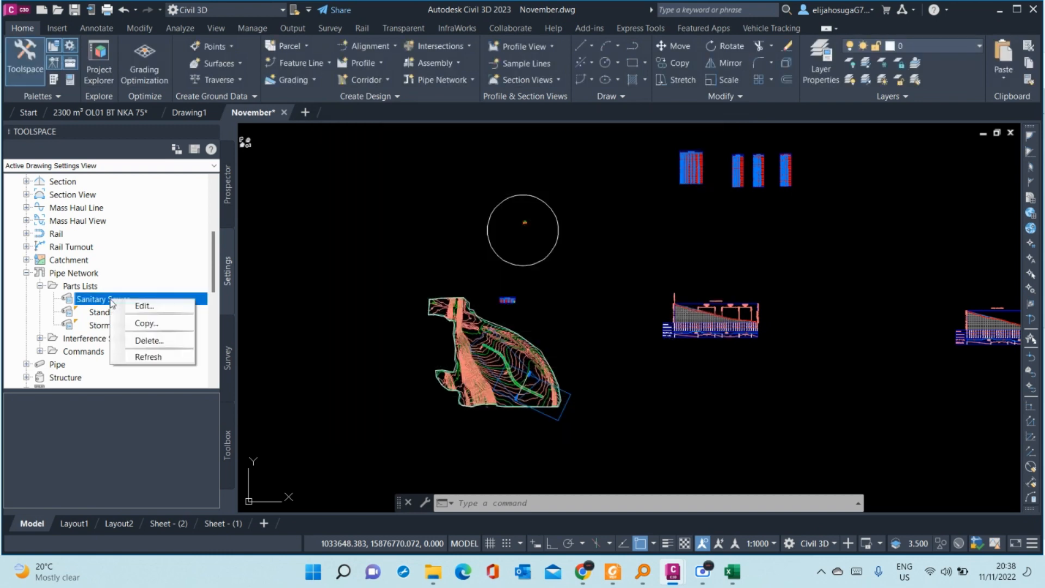
pyautogui.click(147, 327)
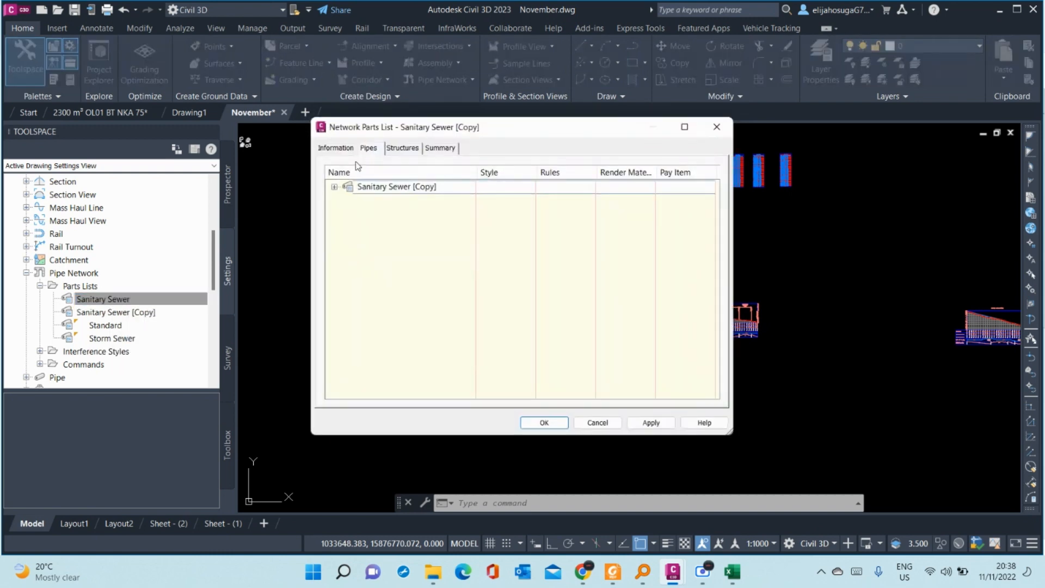
pyautogui.click(614, 422)
# - Create a new network parts list and start adding a part family to its pipes
pyautogui.click(80, 286)
pyautogui.rightClick(91, 288)
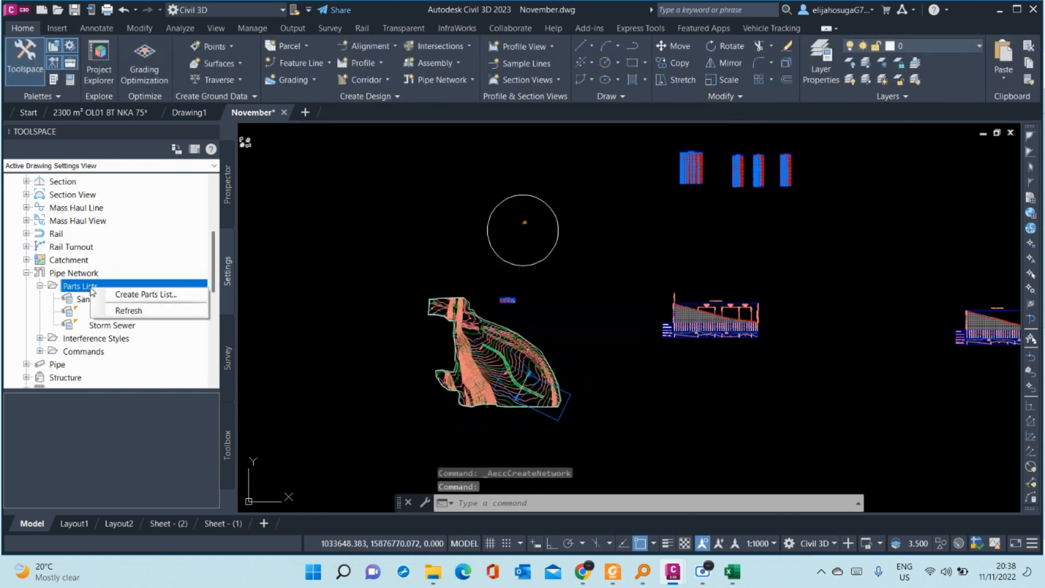
pyautogui.click(115, 294)
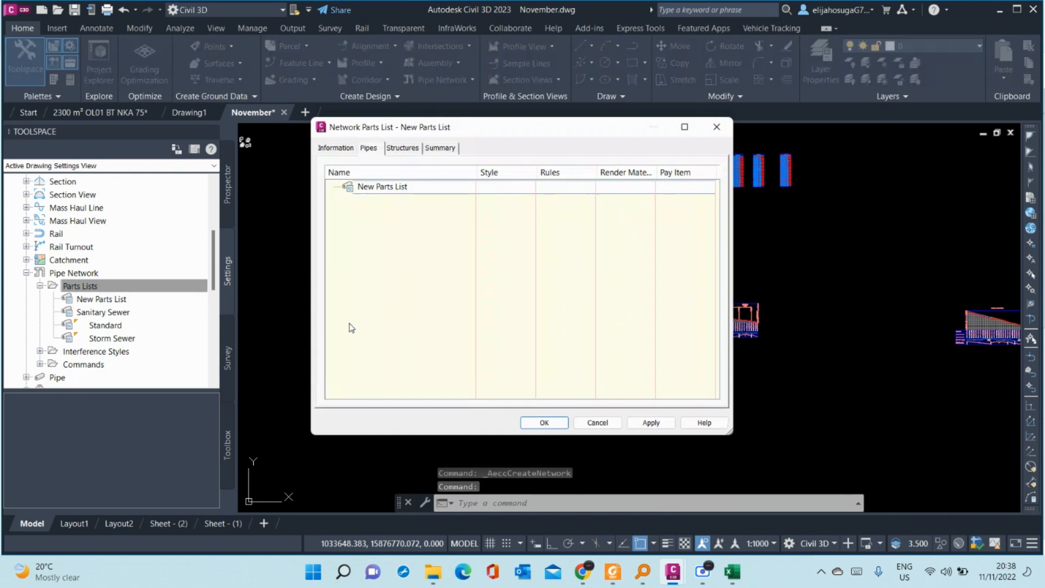
pyautogui.click(380, 187)
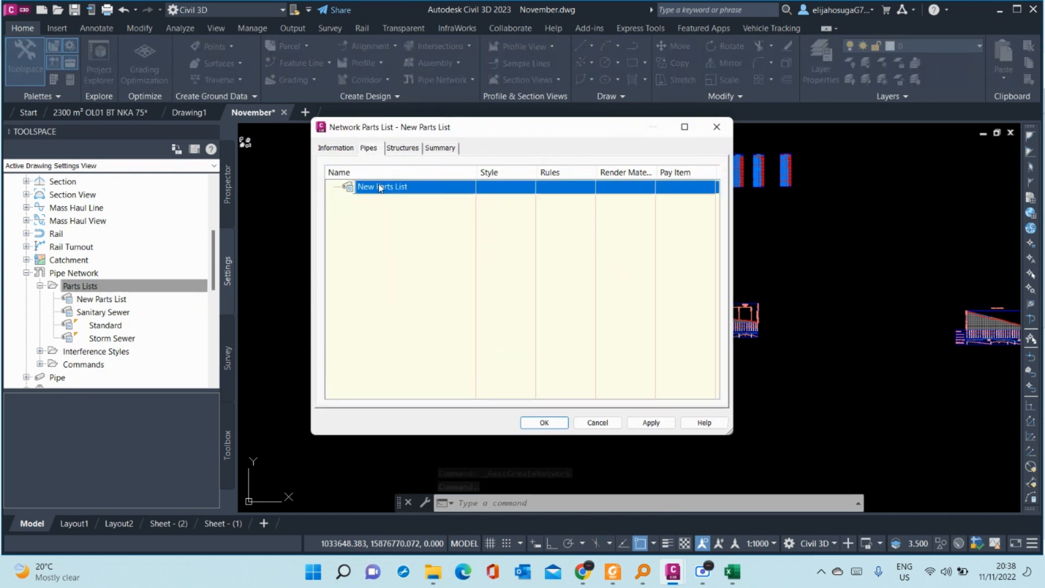
pyautogui.rightClick(379, 187)
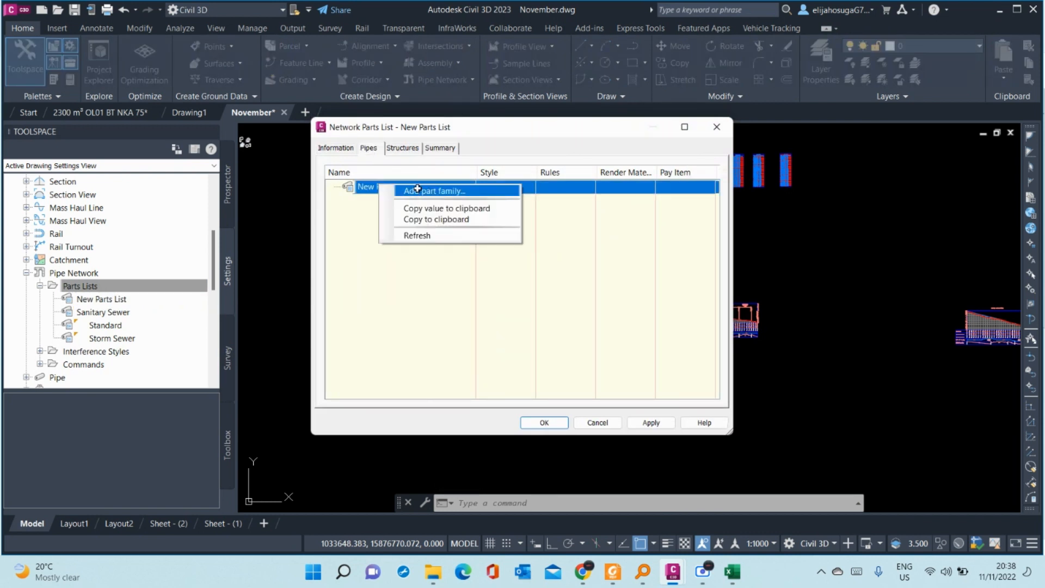
pyautogui.click(418, 189)
# - Preview the circular, egg-shaped, elliptical and rectangular pipe families in the part catalog, including HDPE, corrugated metal and concrete box culvert
pyautogui.click(368, 219)
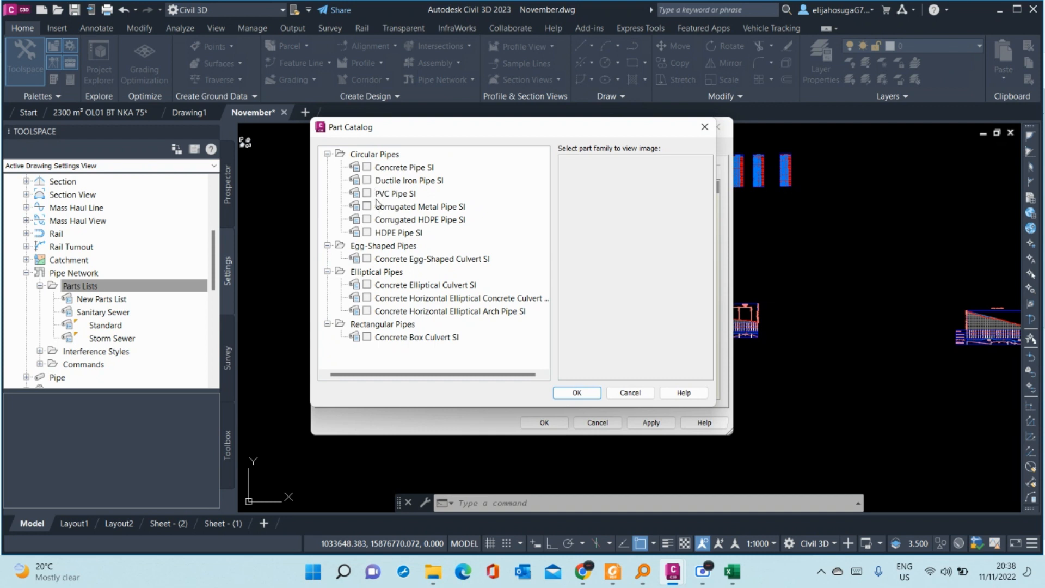
pyautogui.click(372, 235)
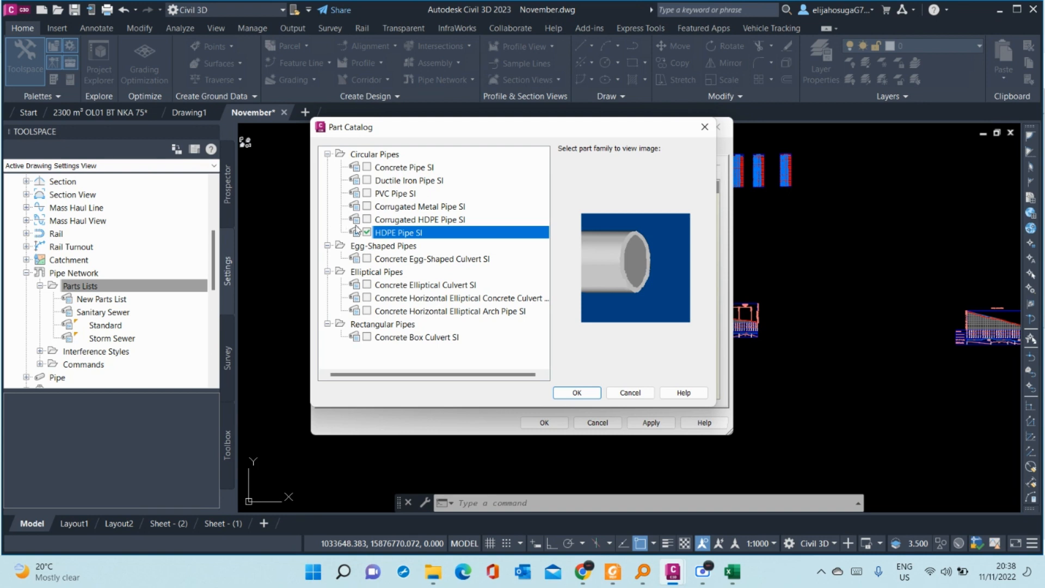
pyautogui.click(371, 206)
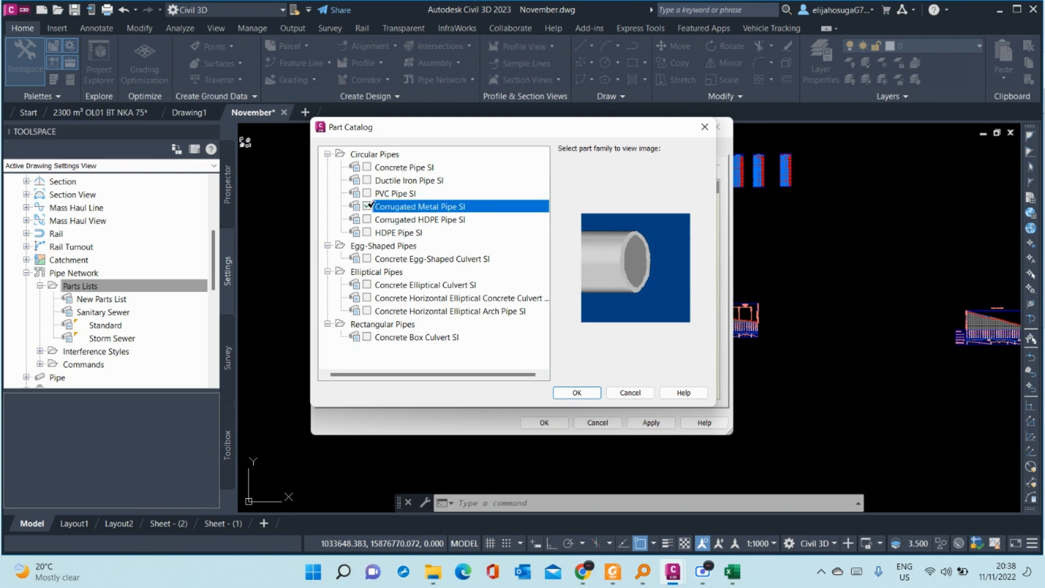
pyautogui.click(396, 194)
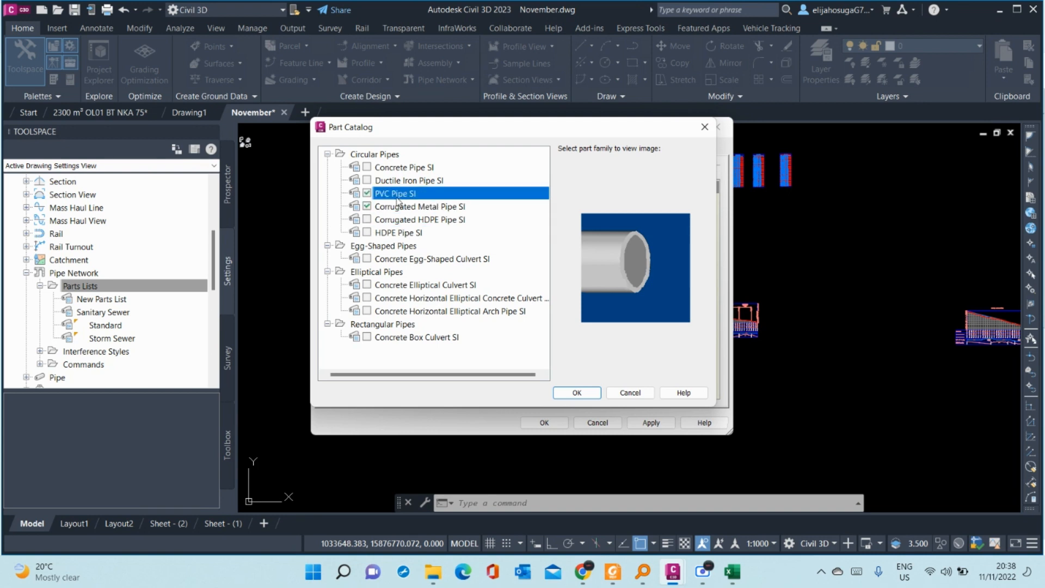
pyautogui.click(367, 206)
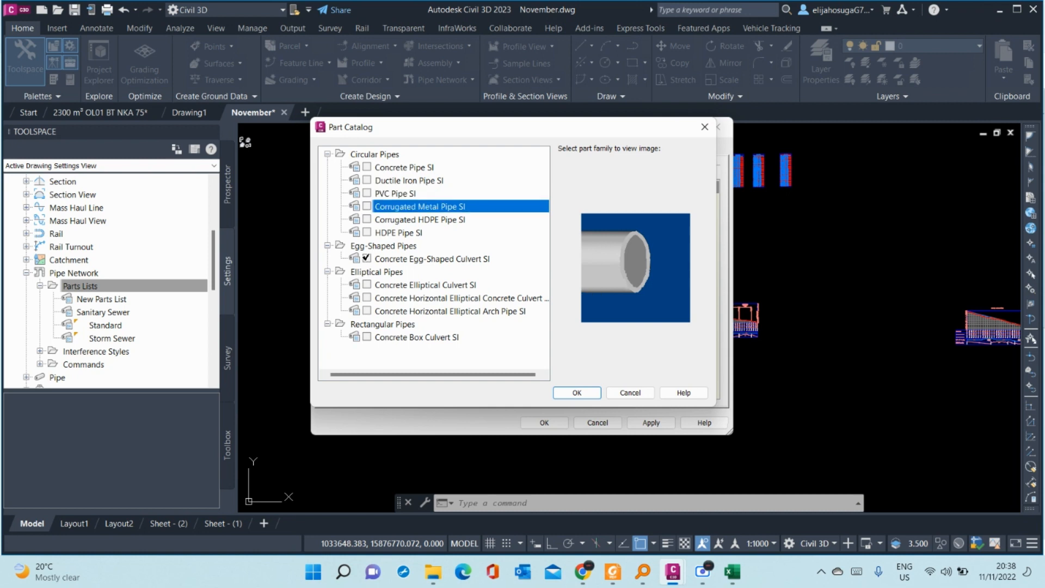
pyautogui.click(366, 258)
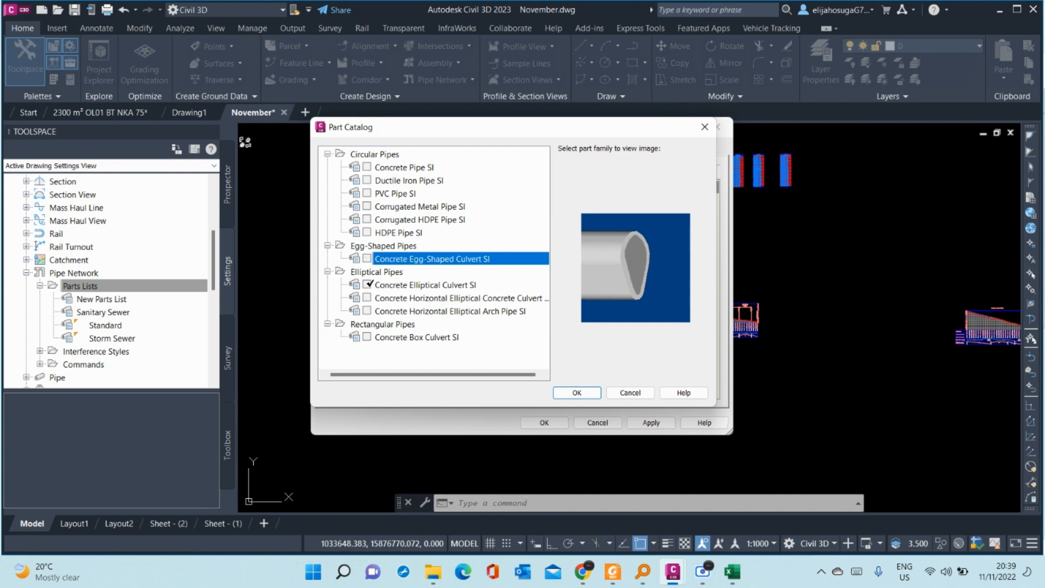
pyautogui.click(368, 284)
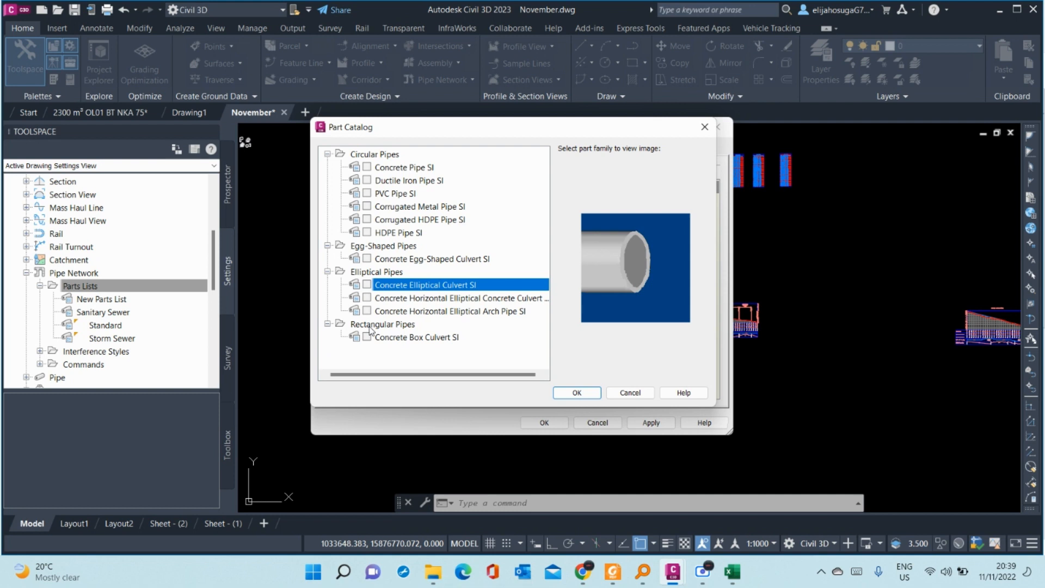
pyautogui.click(392, 337)
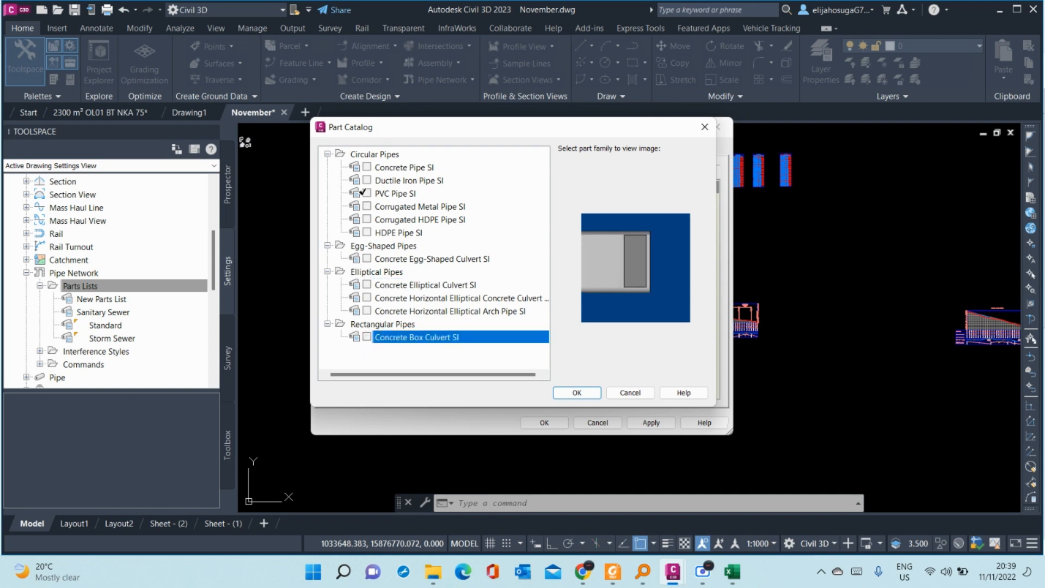
# - Add the PVC Pipe SI family to the new parts list's pipes and expand the list to show it
pyautogui.click(367, 192)
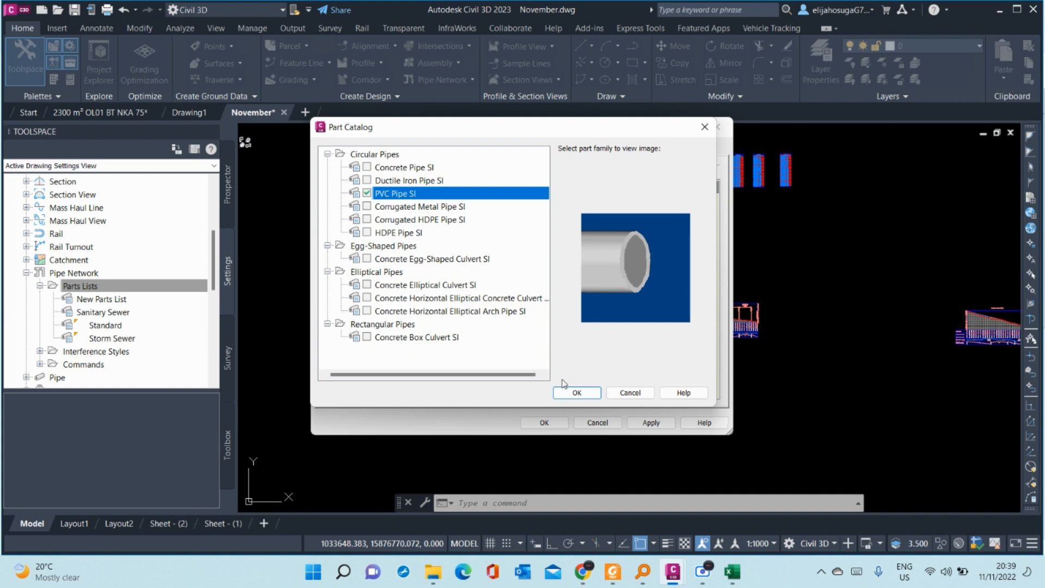
pyautogui.click(568, 402)
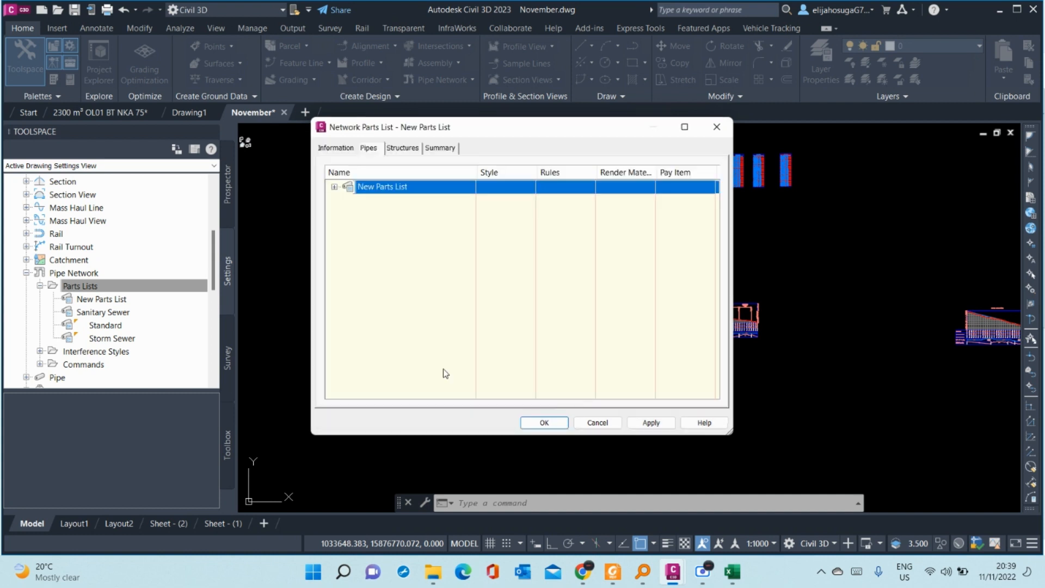
pyautogui.rightClick(392, 186)
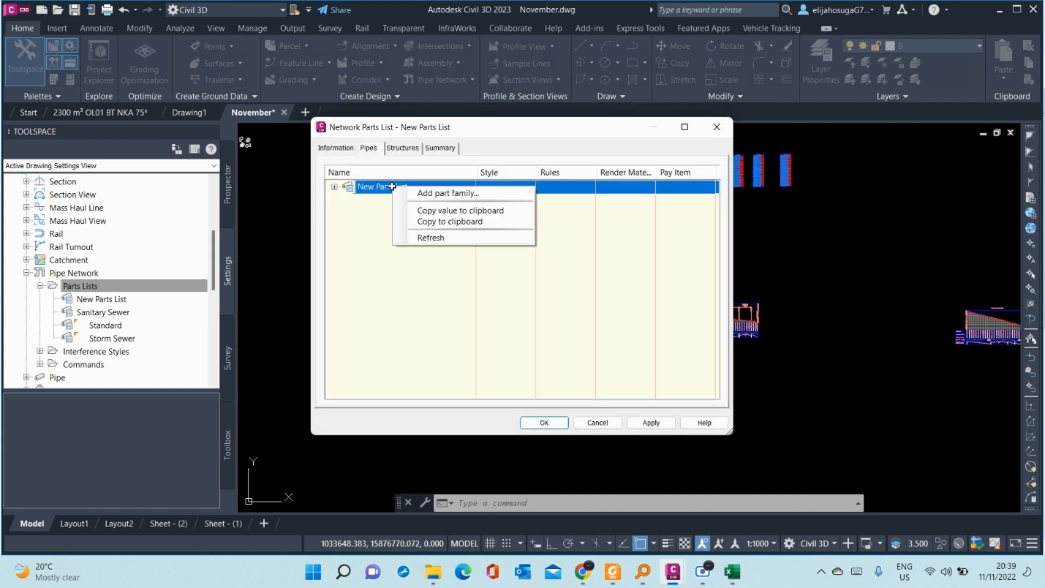
pyautogui.click(334, 188)
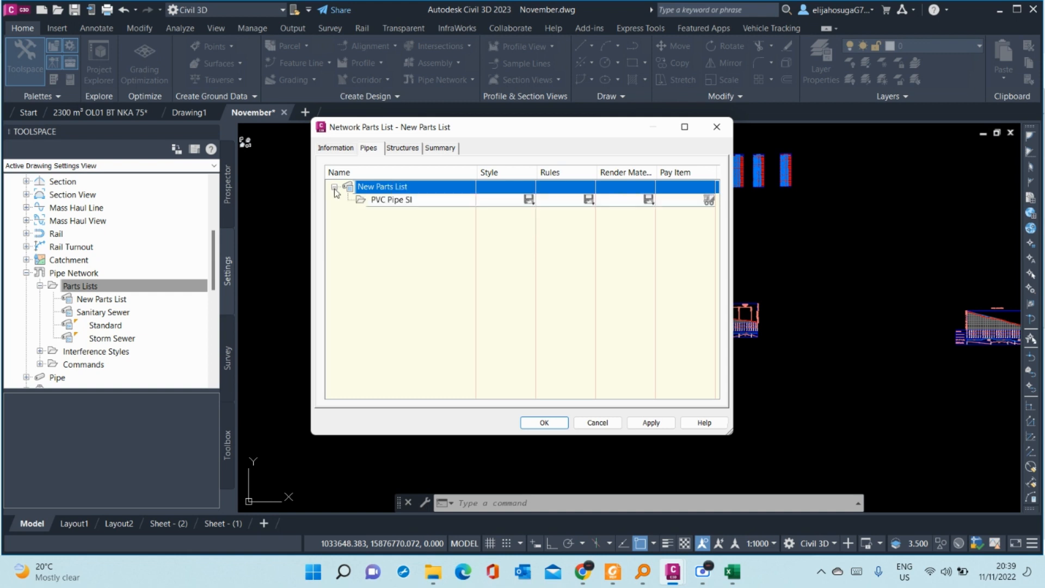
# - Start adding a part size to the PVC Pipe SI family and examine the properties of the size
pyautogui.rightClick(384, 200)
pyautogui.click(435, 202)
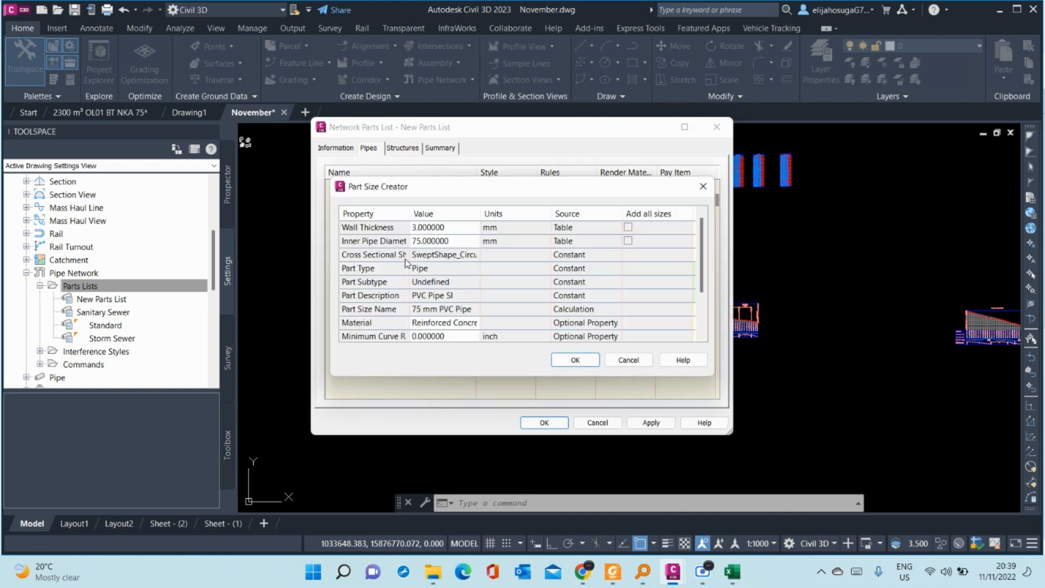
pyautogui.scroll(-2, 438, 264)
pyautogui.scroll(2, 452, 283)
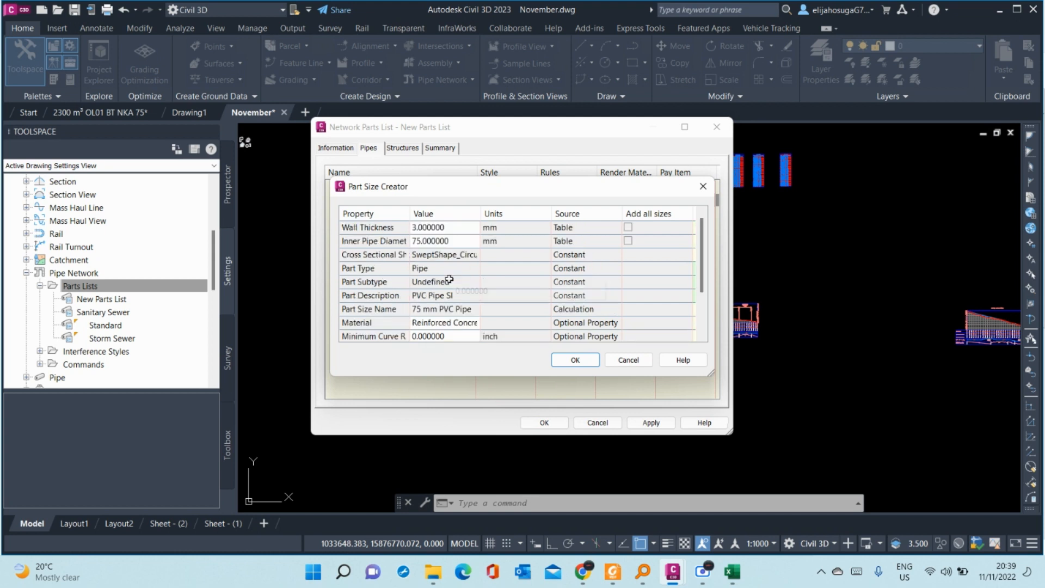
pyautogui.scroll(-1, 451, 283)
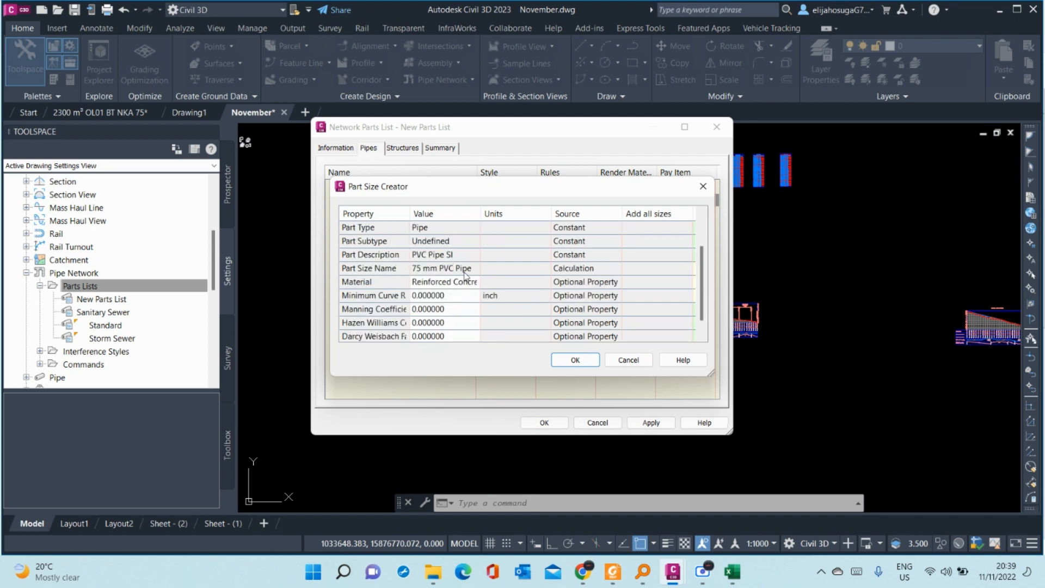
pyautogui.click(465, 272)
pyautogui.scroll(1, 462, 273)
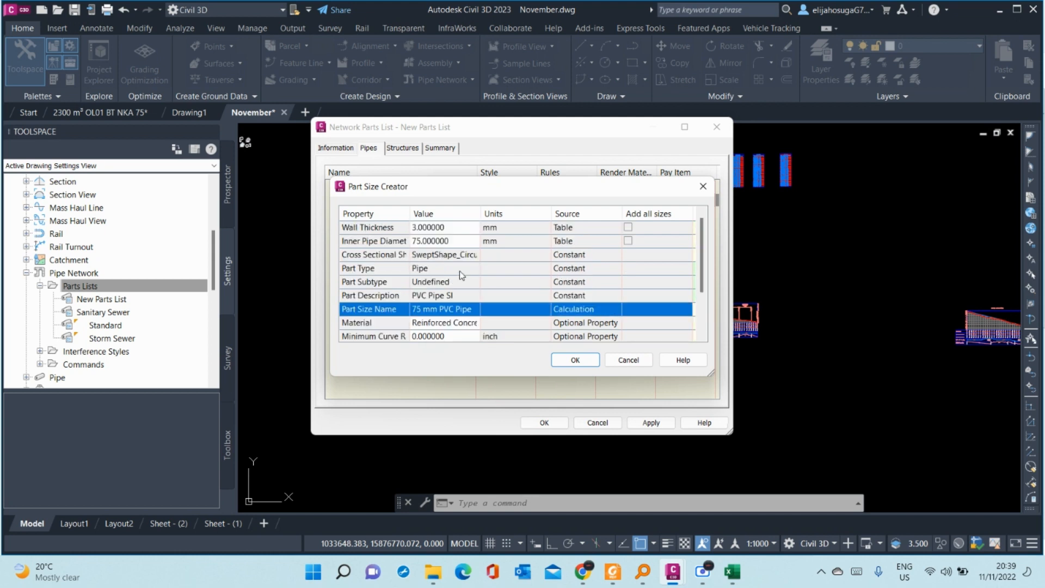
pyautogui.click(451, 240)
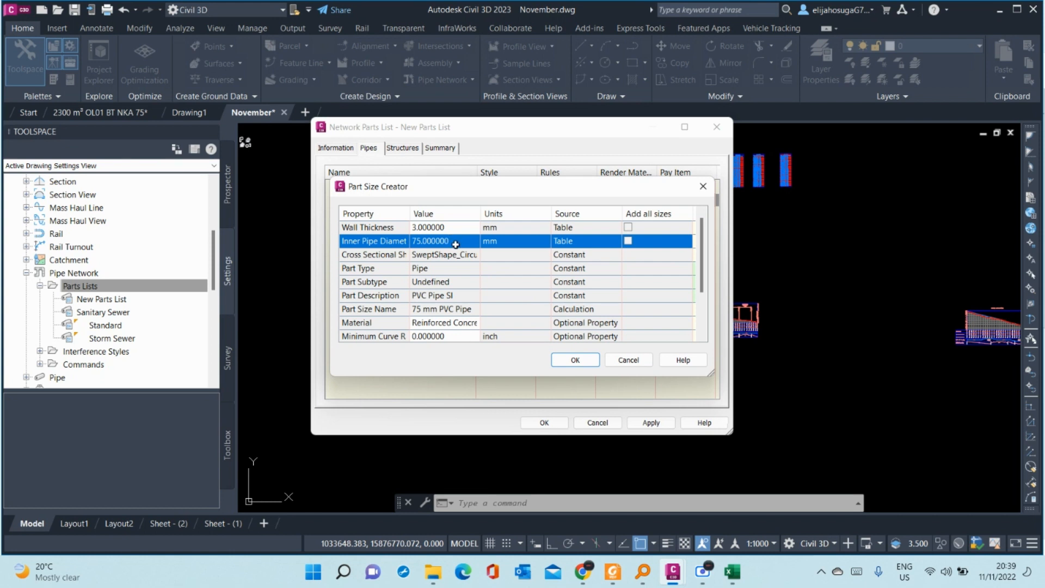
pyautogui.scroll(-2, 446, 274)
pyautogui.scroll(2, 446, 275)
# - Set the material of the new PVC Pipe SI part size to PVC
pyautogui.click(456, 310)
pyautogui.click(455, 323)
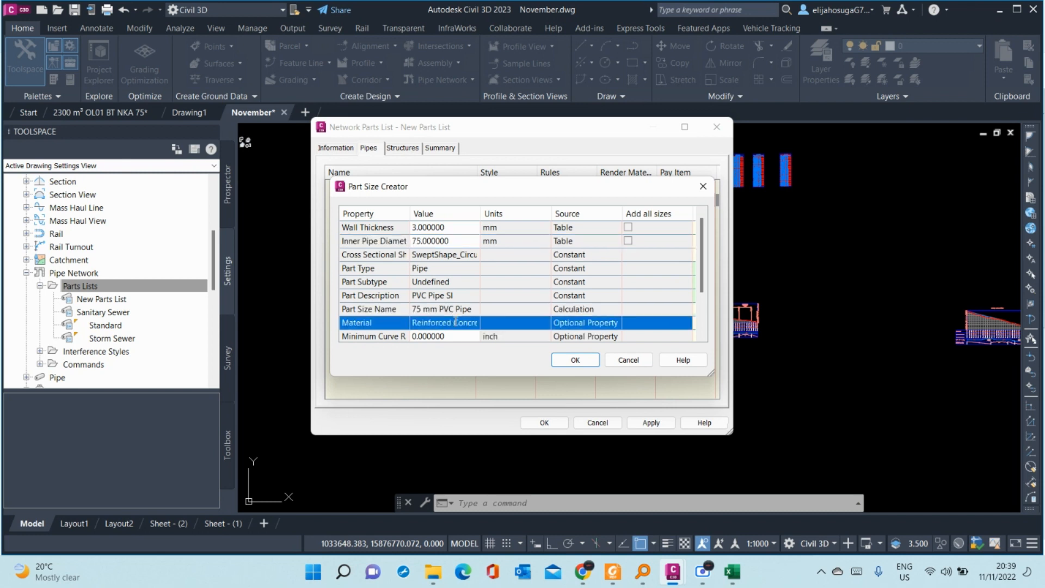
pyautogui.click(455, 322)
pyautogui.click(476, 323)
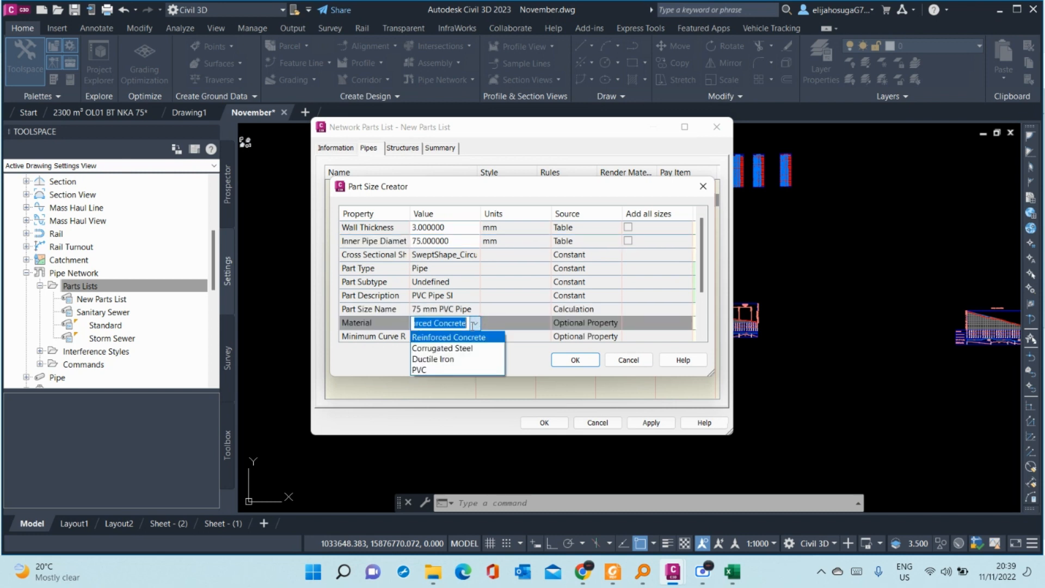
pyautogui.click(435, 377)
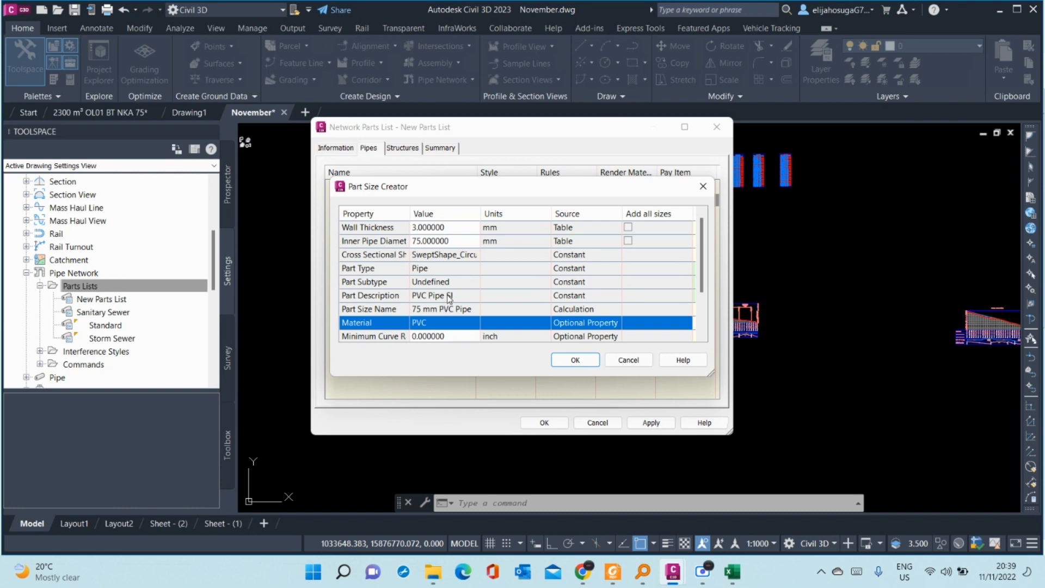
# - Set the inner pipe diameter to 200 mm, add the size and expand the PVC Pipe SI family
pyautogui.click(452, 242)
pyautogui.click(452, 241)
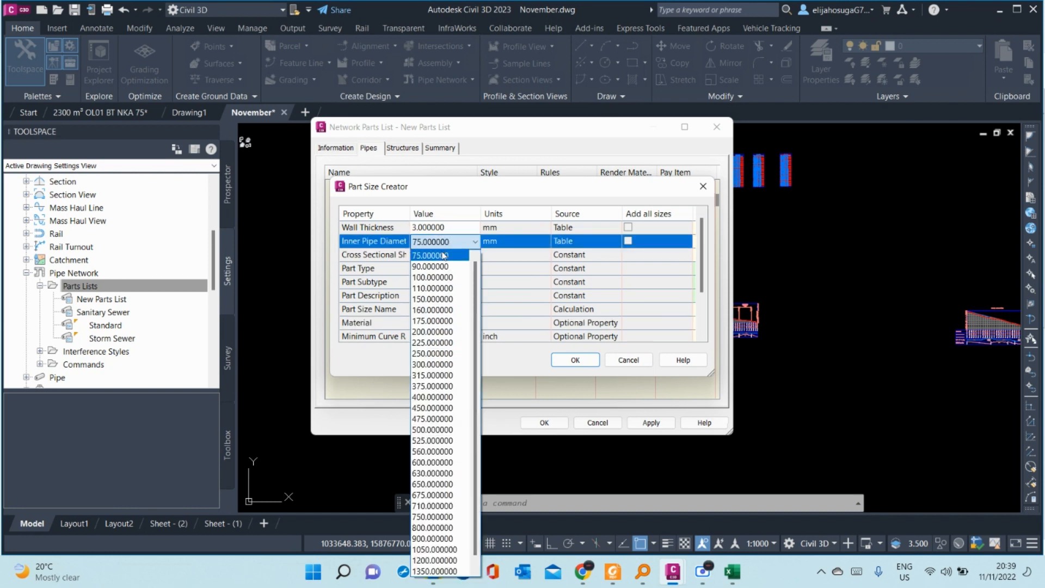
pyautogui.click(438, 332)
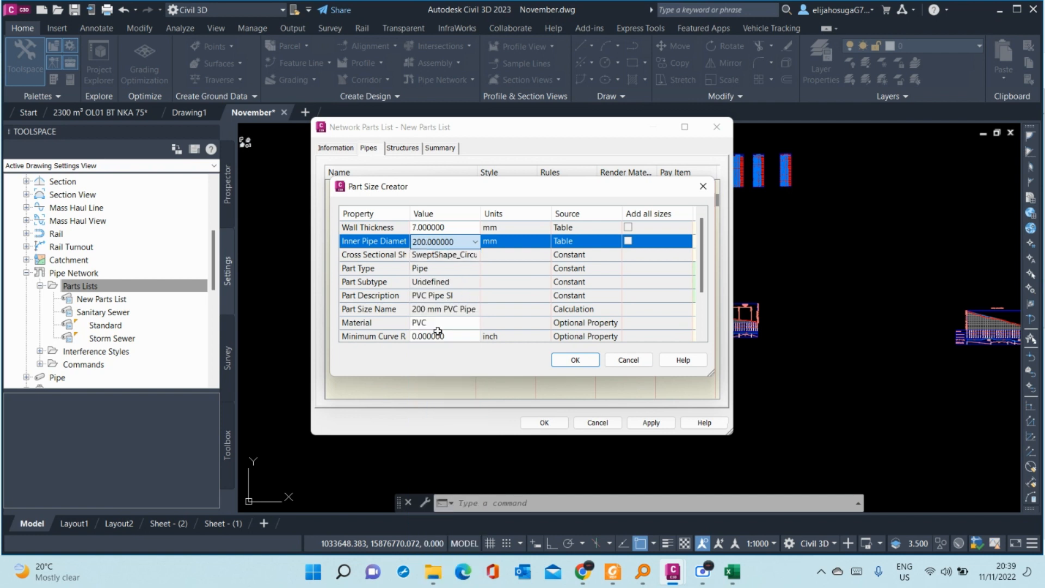
pyautogui.click(579, 362)
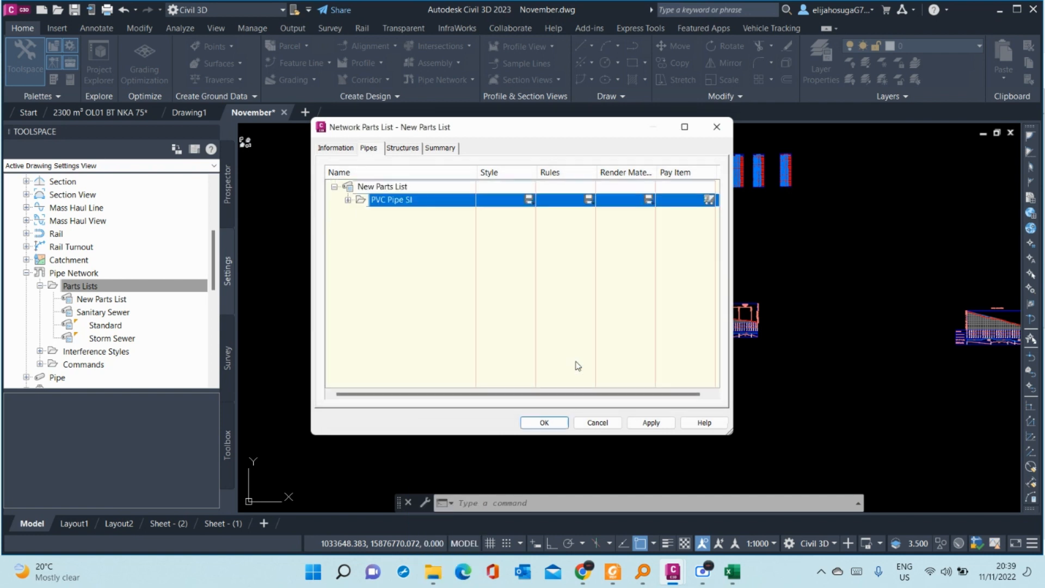
pyautogui.click(348, 200)
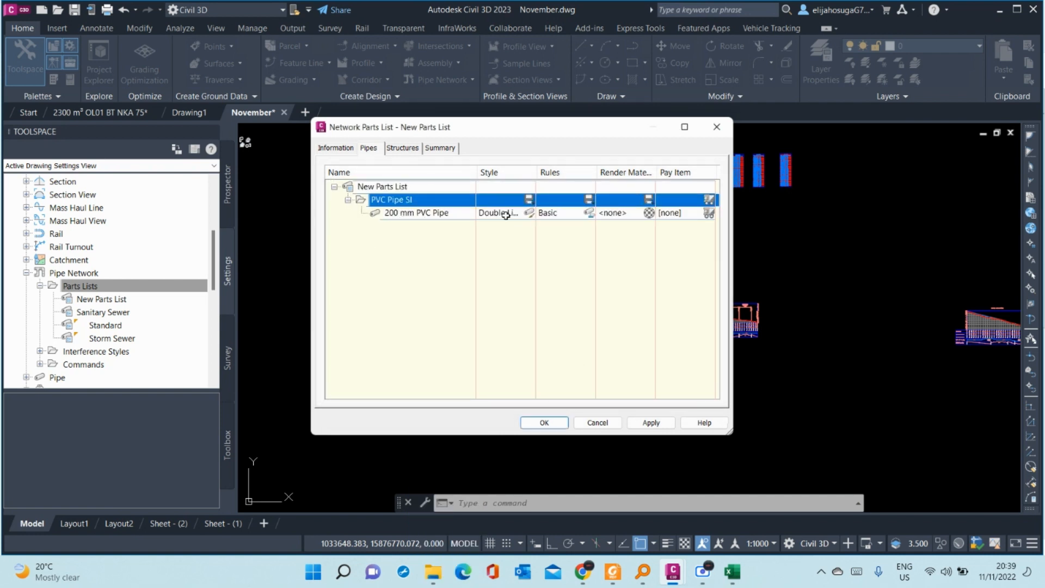
pyautogui.rightClick(414, 203)
pyautogui.click(452, 218)
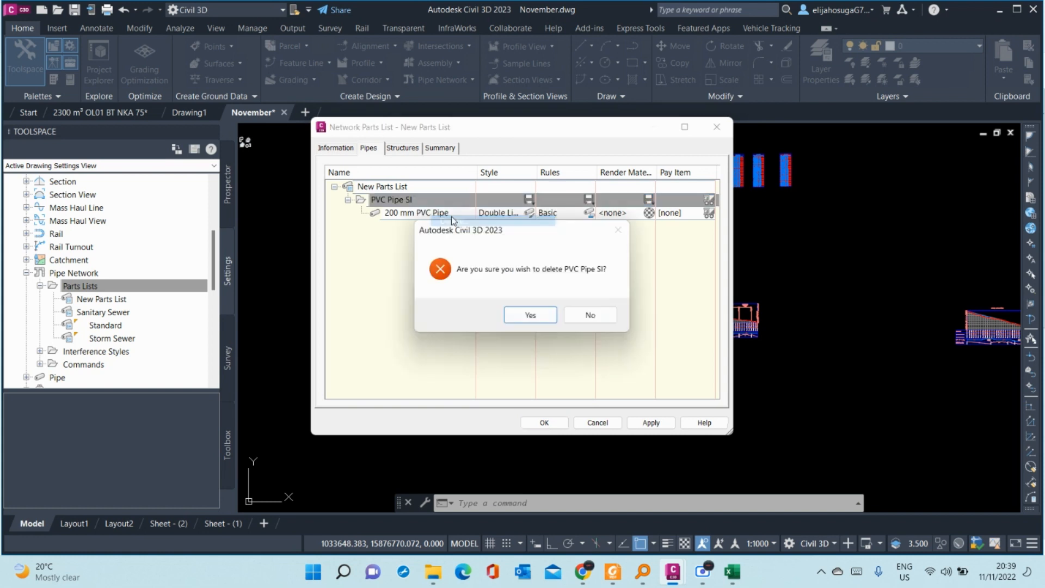
pyautogui.click(590, 315)
pyautogui.rightClick(415, 201)
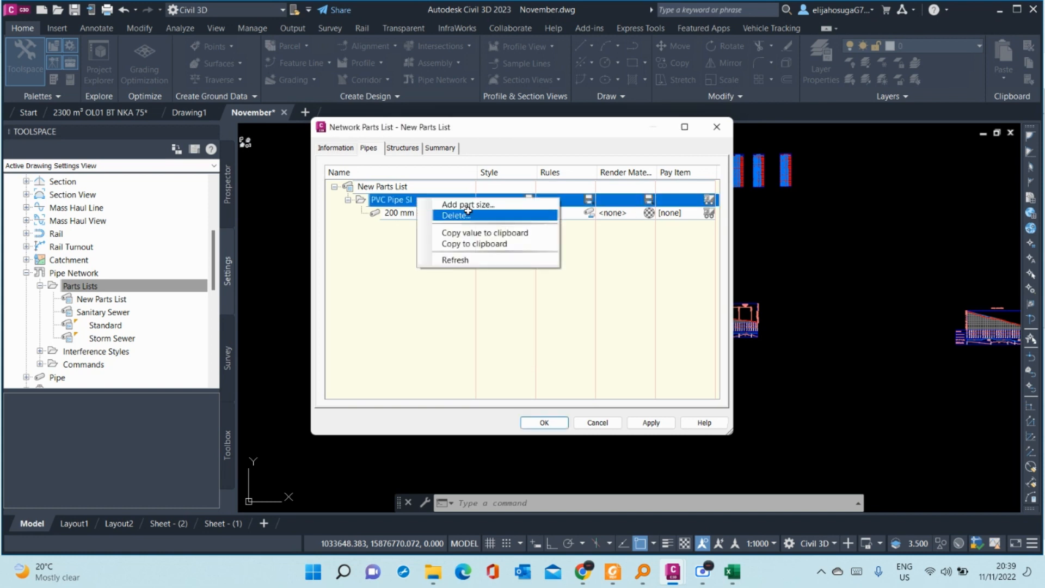
pyautogui.click(470, 208)
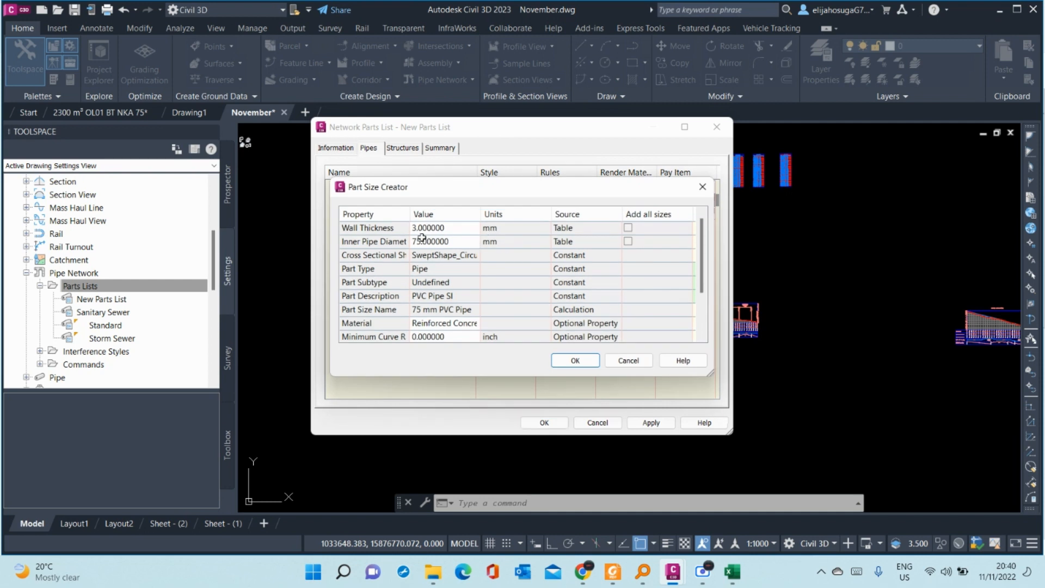
pyautogui.click(702, 187)
# - Start adding a part family to the structures of the new parts list
pyautogui.click(400, 152)
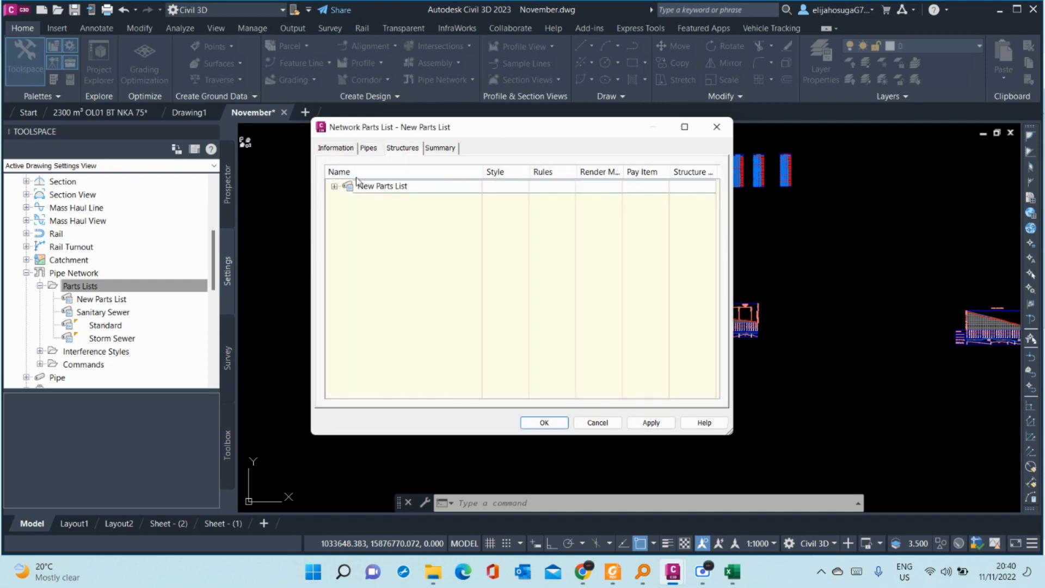
pyautogui.rightClick(383, 192)
pyautogui.click(409, 196)
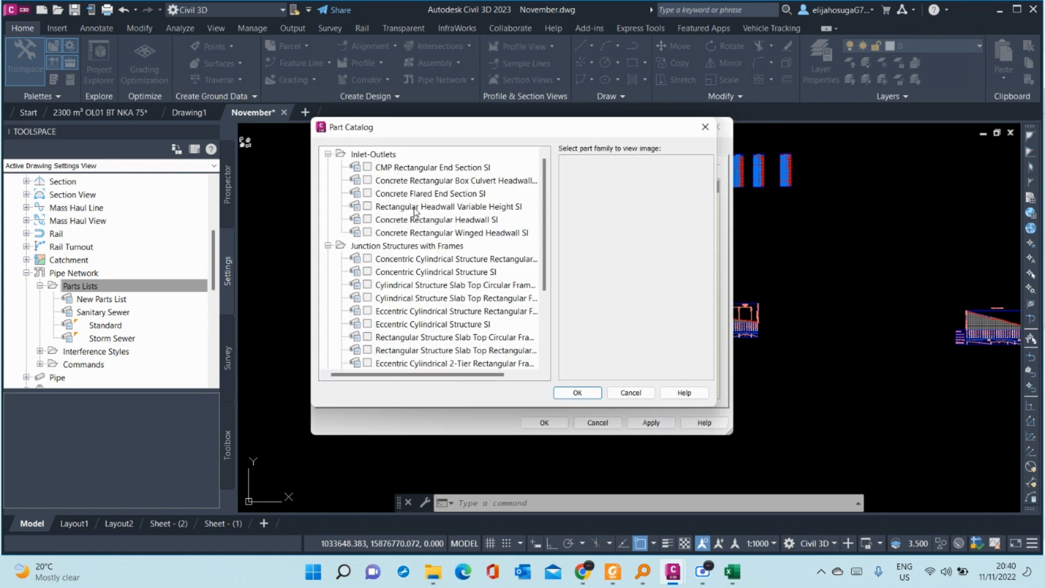
# - Preview the inlet-outlet part families in the catalog, from CMP Rectangular End Section SI to Concrete Rectangular Winged Headwall SI
pyautogui.click(369, 167)
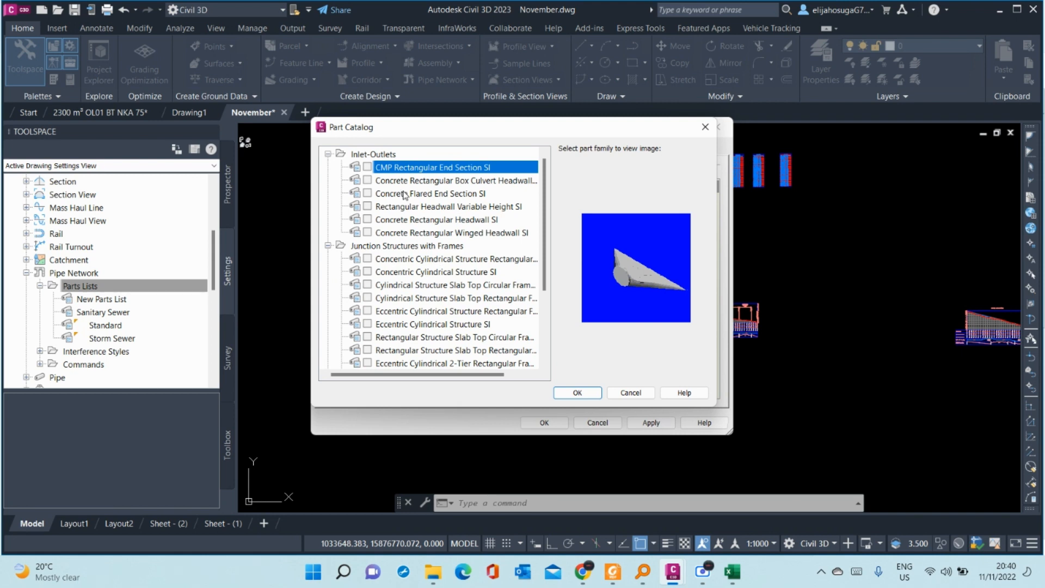
pyautogui.click(367, 180)
pyautogui.click(386, 182)
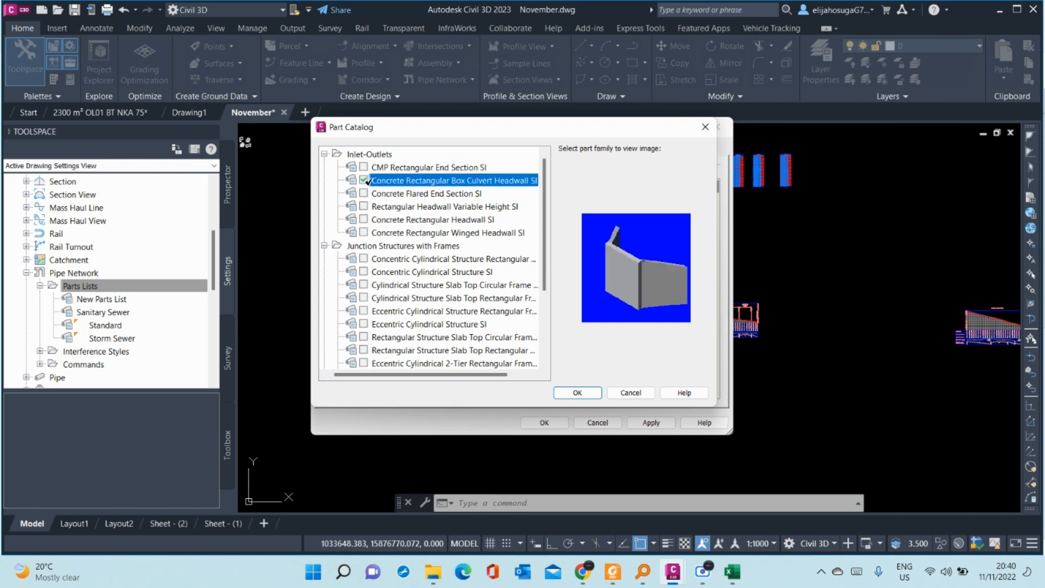
pyautogui.click(364, 194)
pyautogui.press('Down')
pyautogui.click(364, 206)
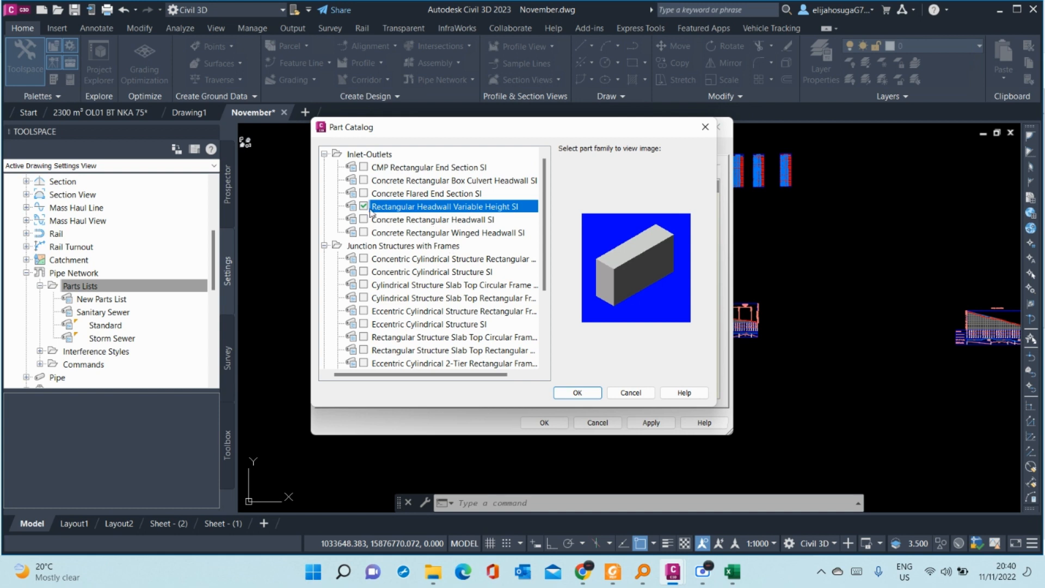
pyautogui.click(364, 207)
pyautogui.click(364, 220)
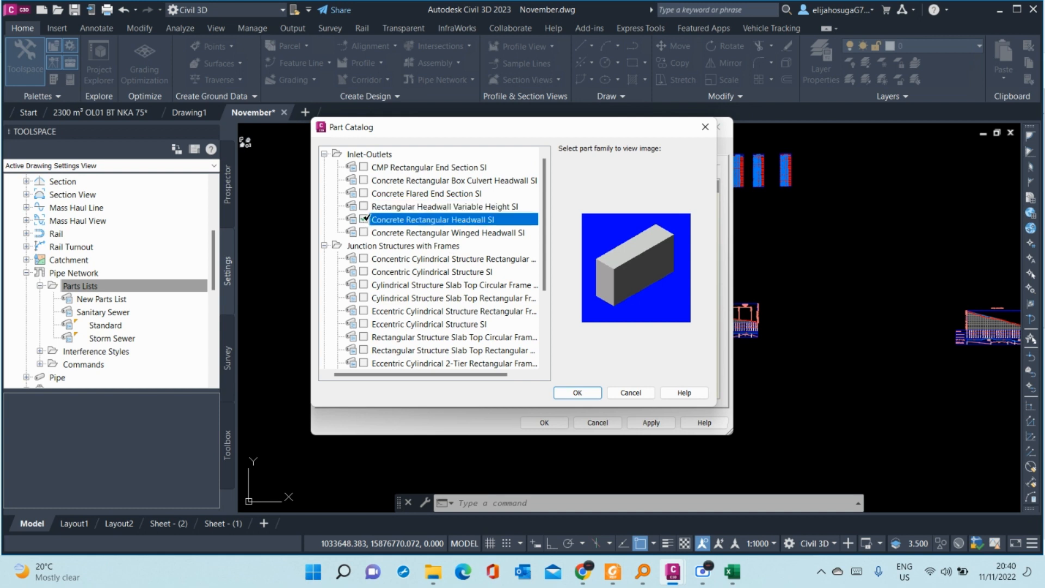
pyautogui.click(363, 232)
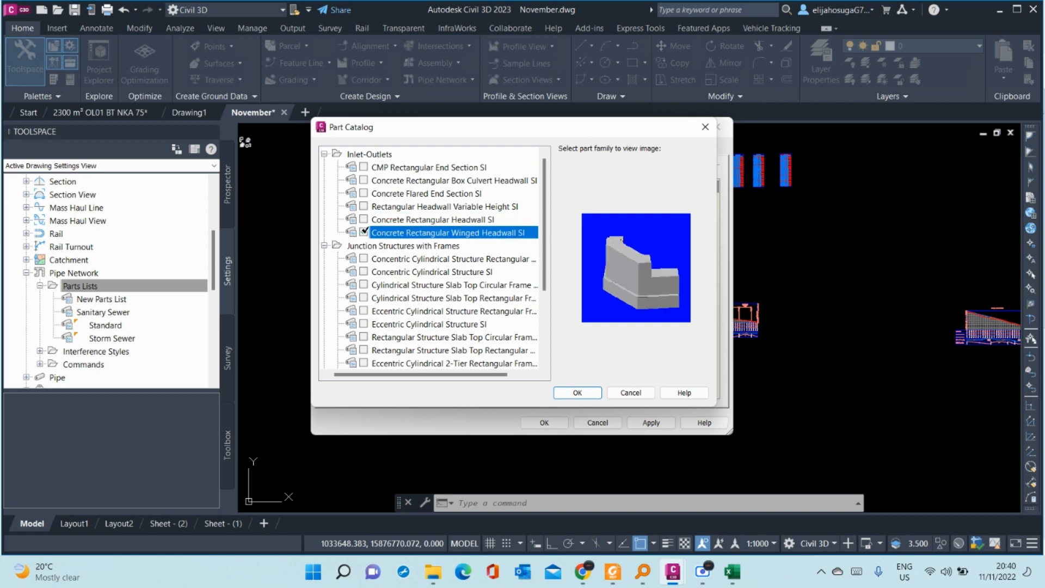
pyautogui.scroll(-3, 392, 249)
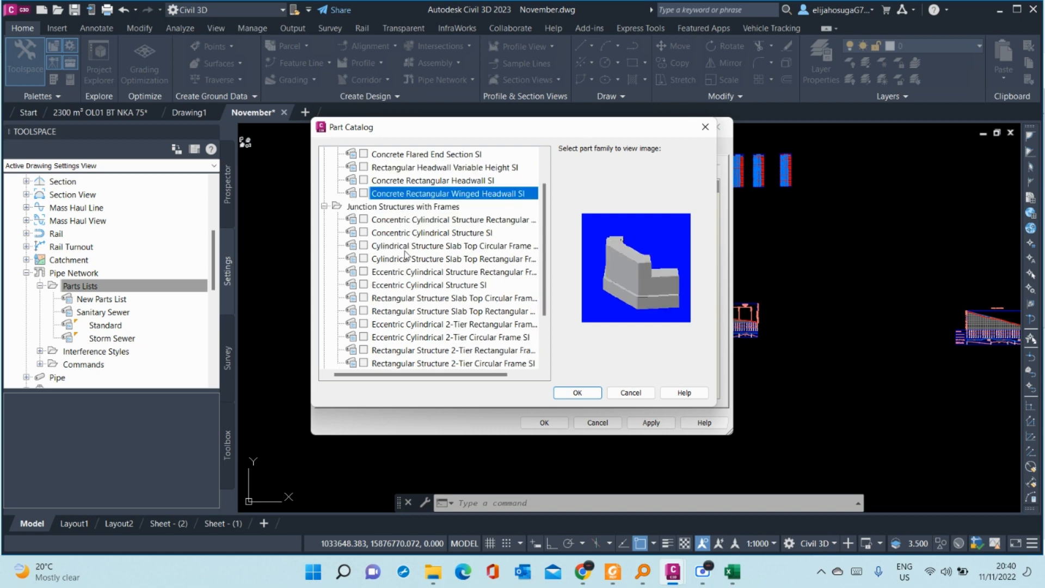
pyautogui.scroll(3, 390, 252)
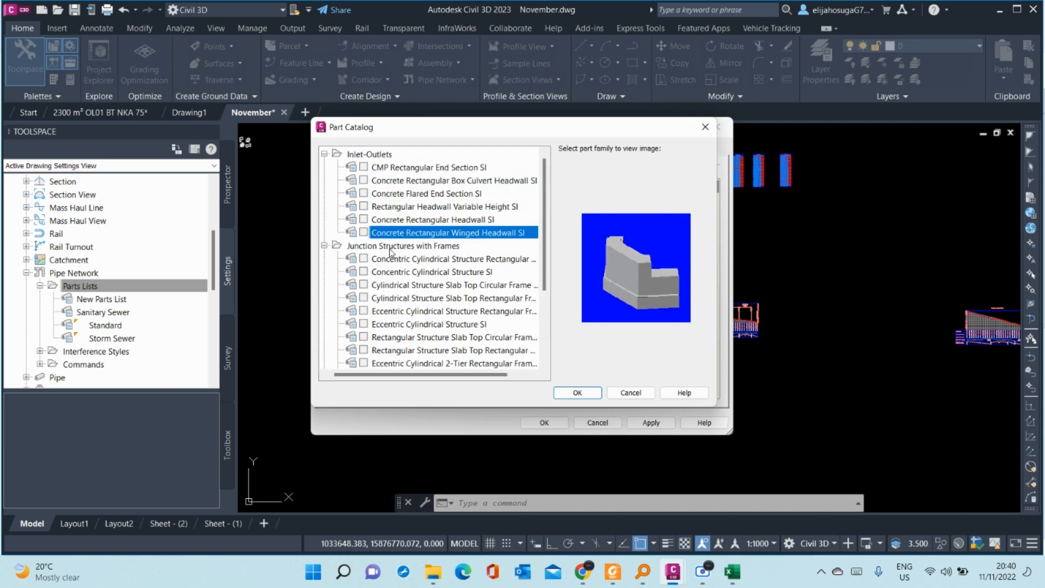
# - Preview the two concentric cylindrical junction structures, and close the part catalog and the new parts list without saving
pyautogui.click(364, 271)
pyautogui.click(365, 258)
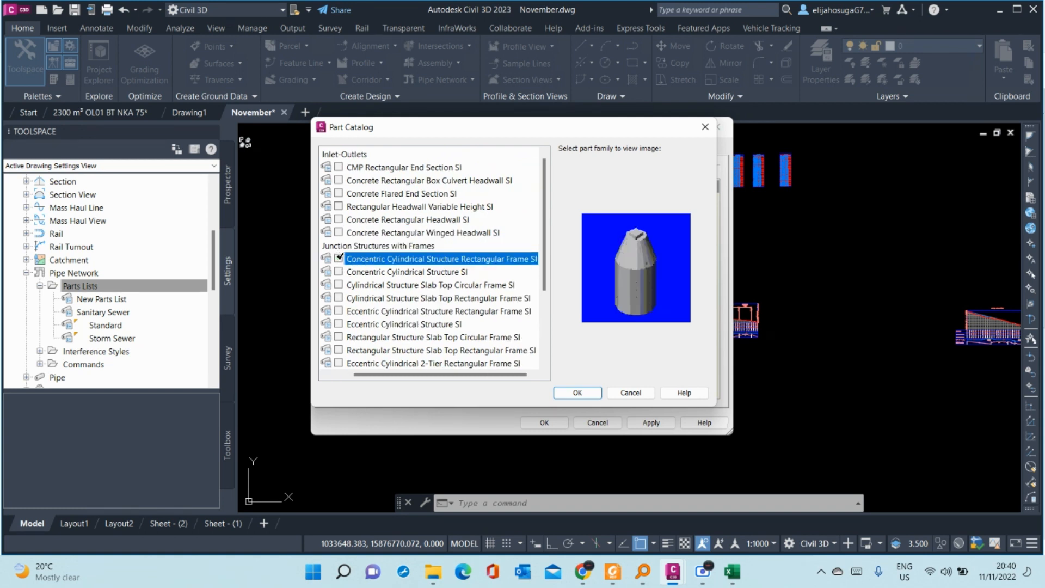
pyautogui.click(338, 271)
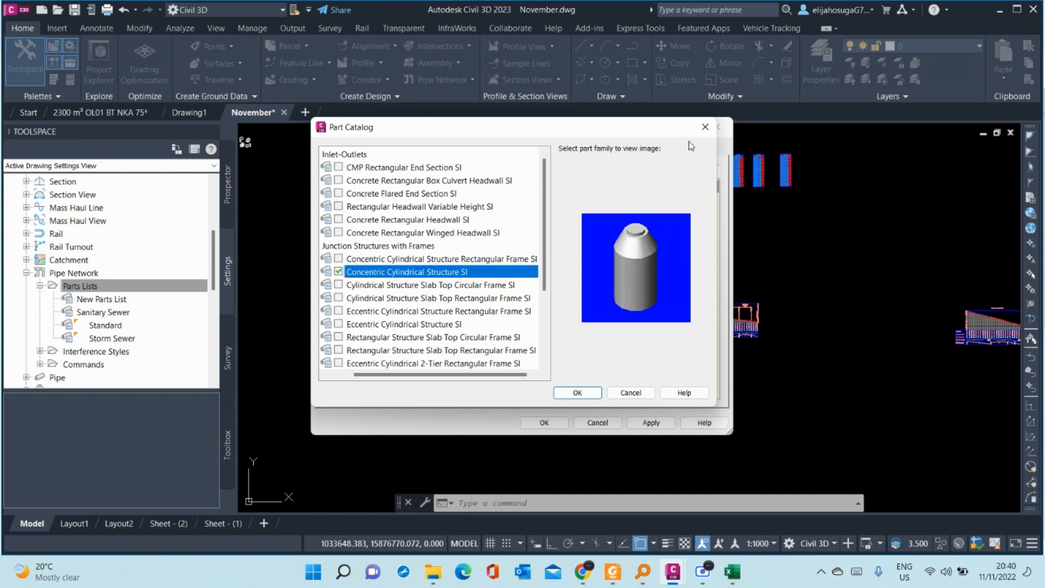
pyautogui.click(705, 127)
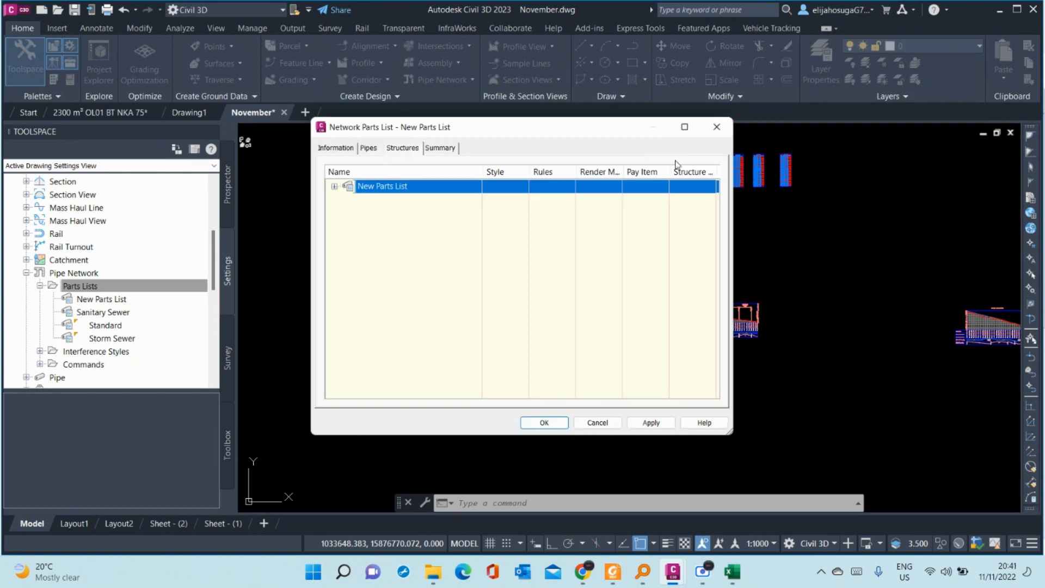
pyautogui.click(717, 127)
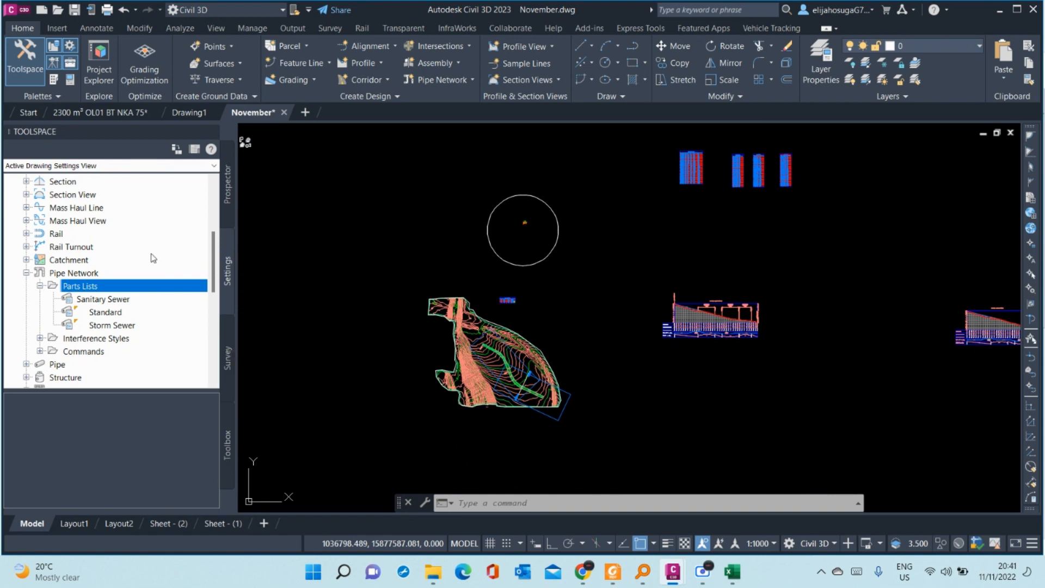
# - Create a new pipe rule set in the Pipe settings and name it November Rules
pyautogui.scroll(-2, 153, 258)
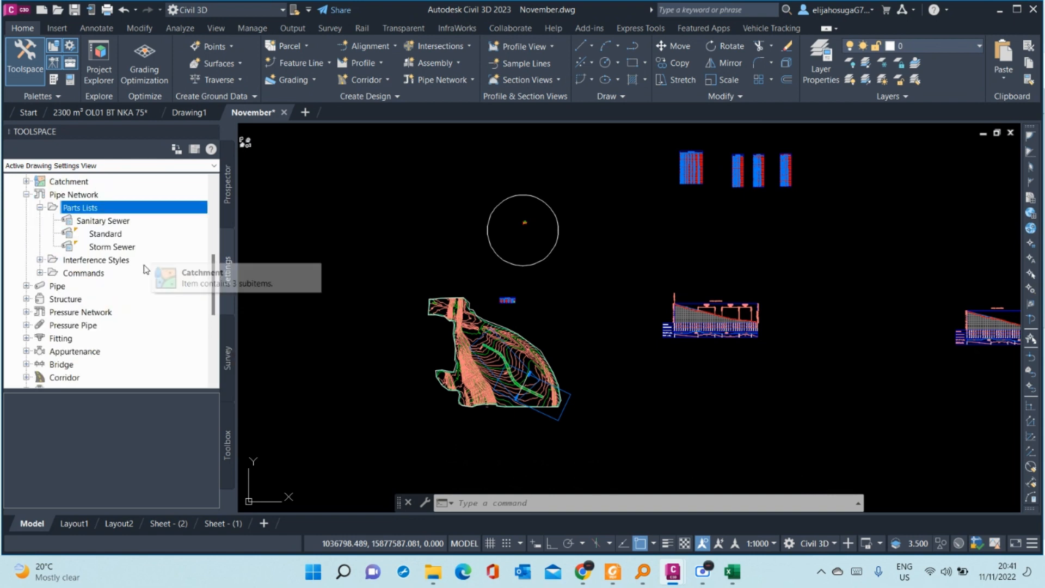
pyautogui.click(26, 286)
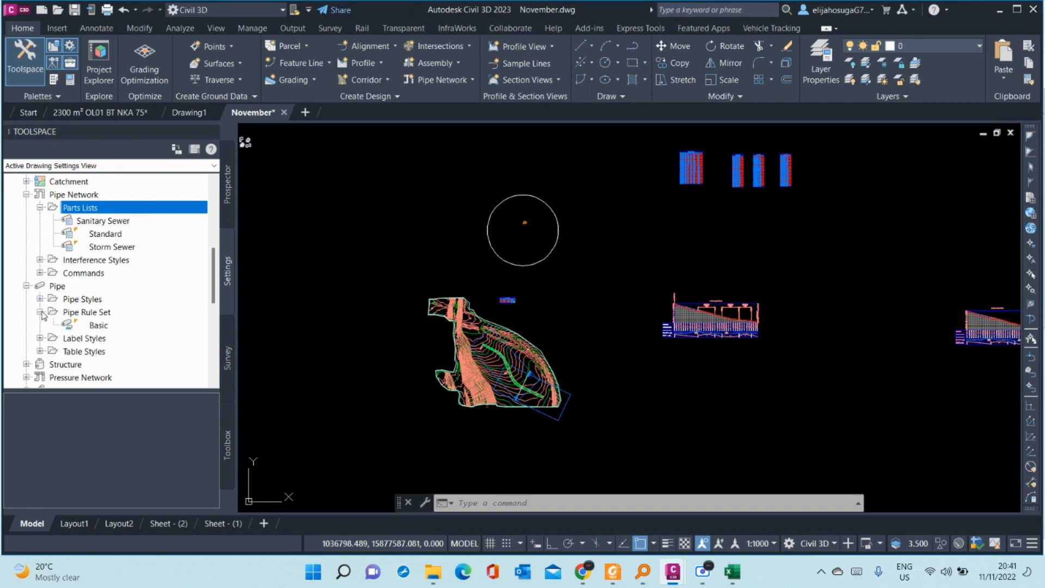
pyautogui.click(40, 312)
pyautogui.rightClick(98, 312)
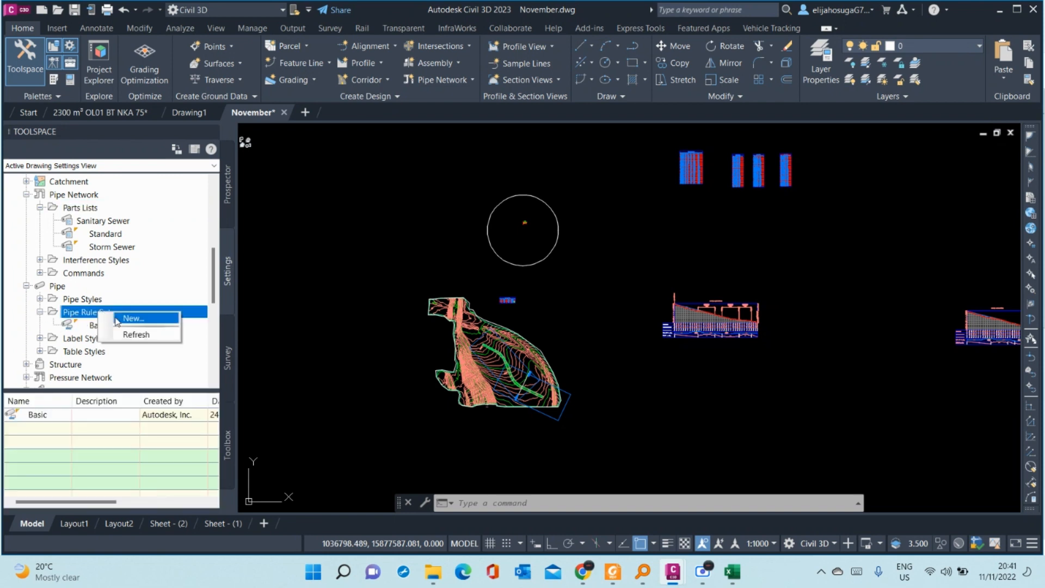
pyautogui.click(133, 318)
pyautogui.click(368, 147)
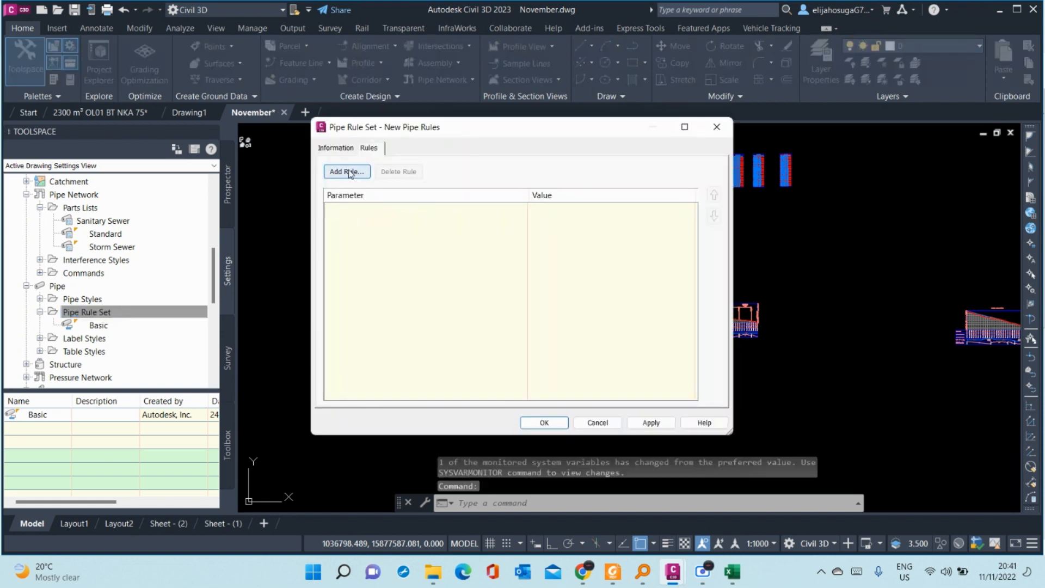
pyautogui.click(335, 148)
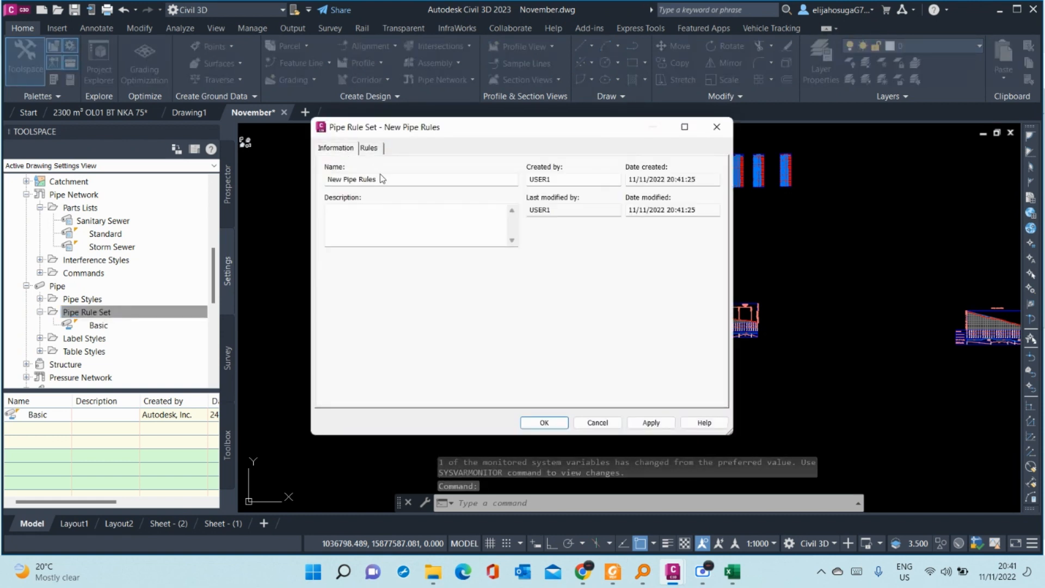
pyautogui.moveTo(377, 175); pyautogui.dragTo(276, 186)
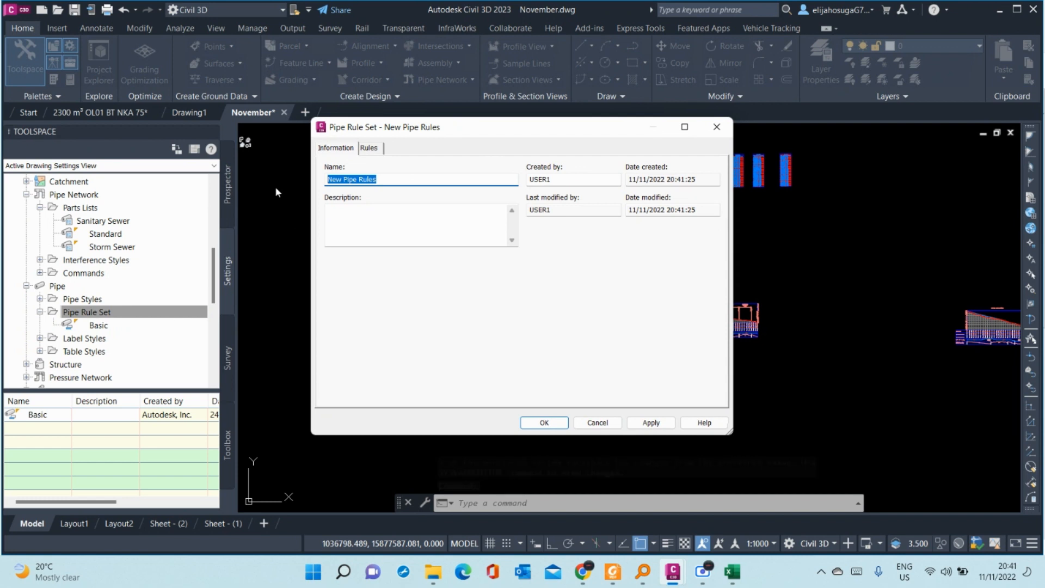
pyautogui.write('No')
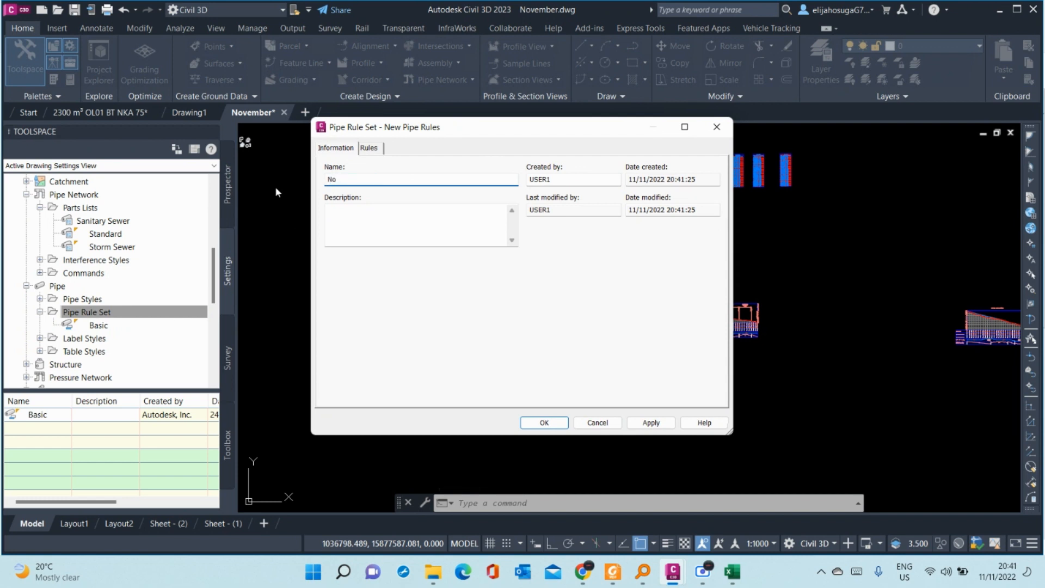
pyautogui.write('vember Rules')
# - Add the Cover and Slope rule from the Storm Sewer category to the November Rules set
pyautogui.click(371, 149)
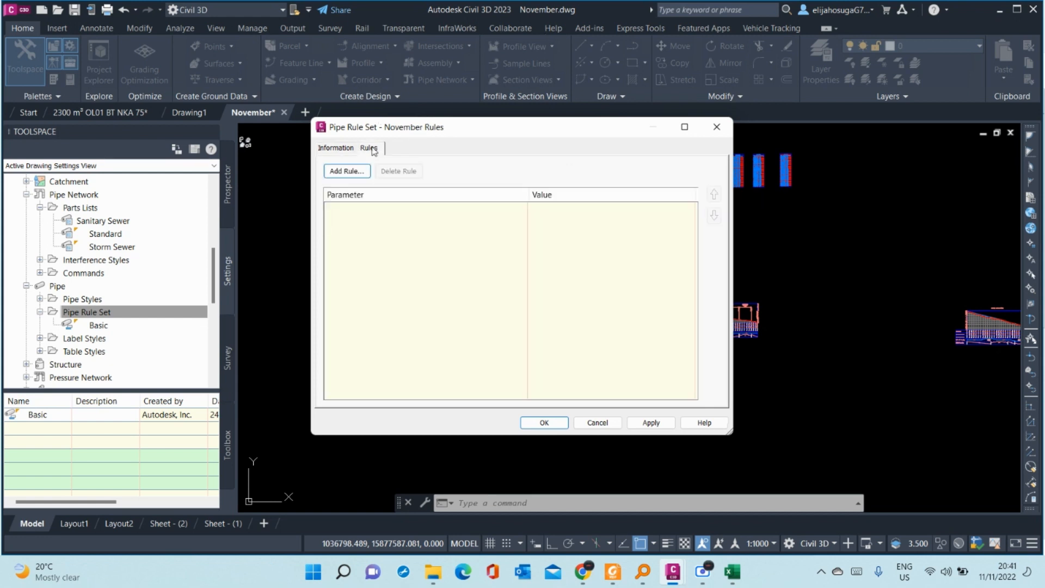
pyautogui.click(343, 171)
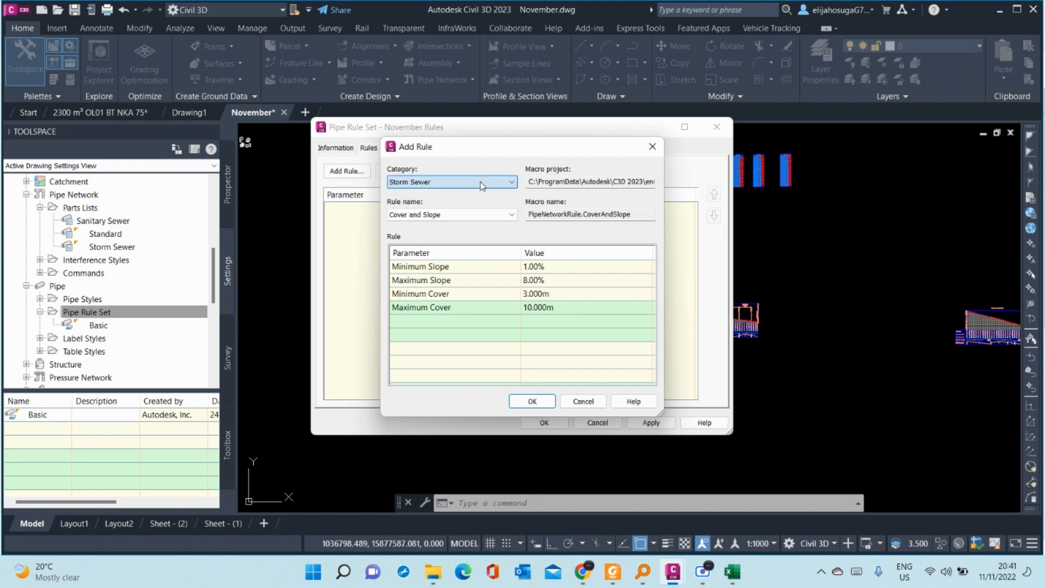
pyautogui.click(448, 217)
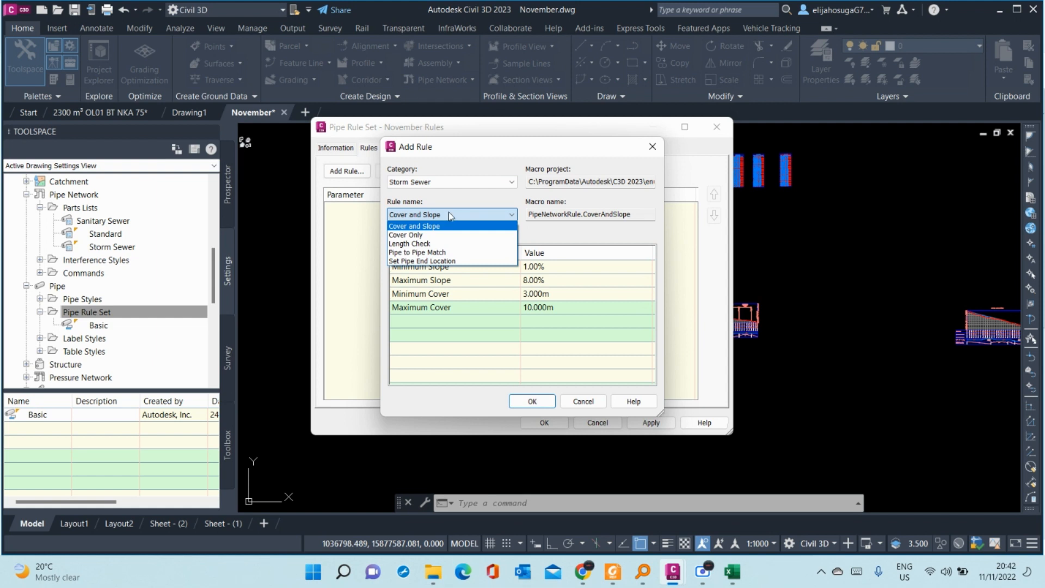
pyautogui.click(449, 214)
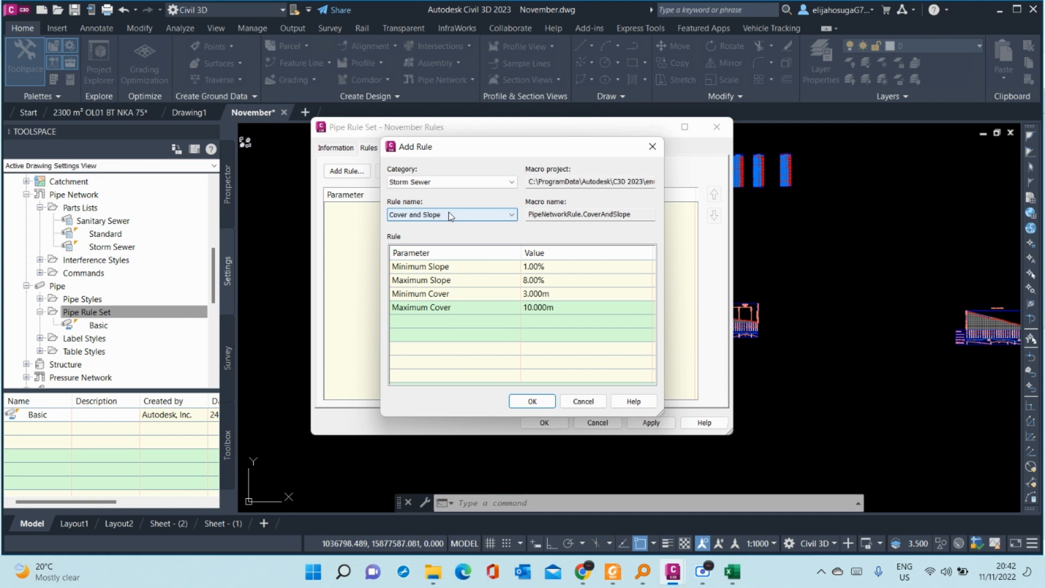
pyautogui.click(546, 398)
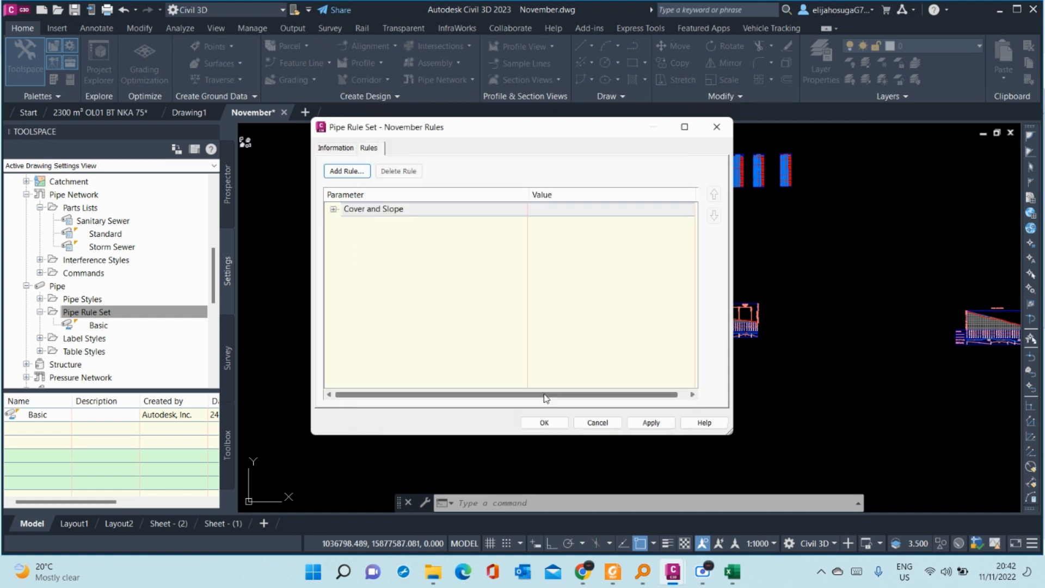
# - Expand the Cover and Slope rule and set its maximum slope to 10%
pyautogui.click(334, 209)
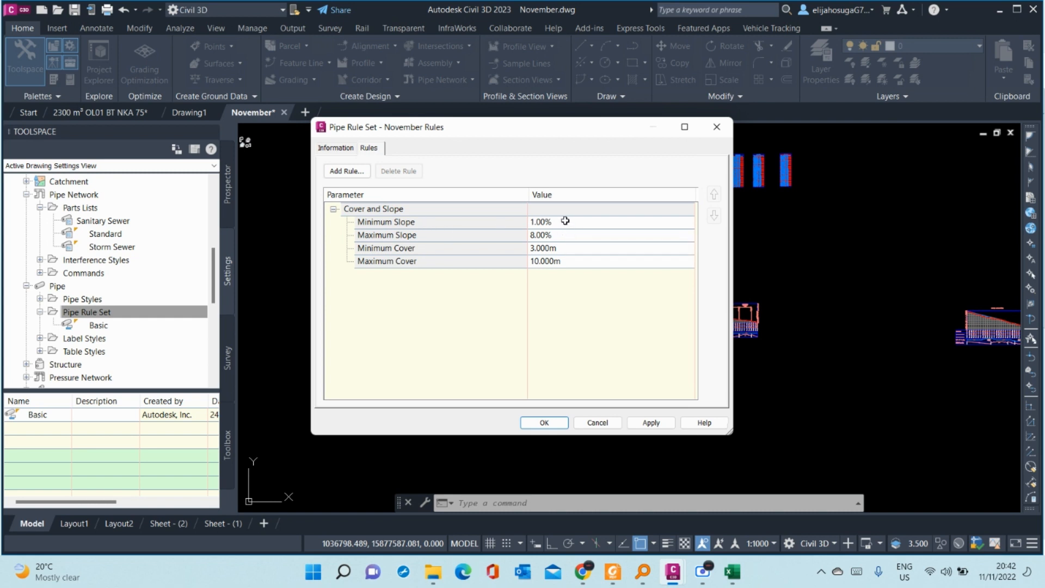
pyautogui.click(546, 234)
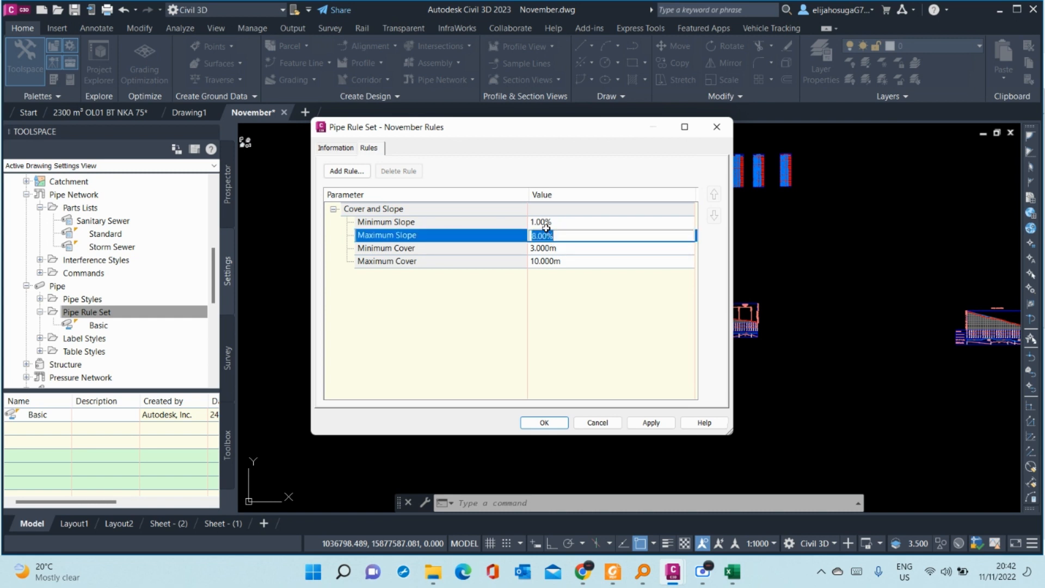
pyautogui.write('4110')
pyautogui.press('BackSpace')
pyautogui.press('BackSpace')
pyautogui.press('BackSpace')
pyautogui.press('BackSpace')
pyautogui.write('1')
pyautogui.click(519, 315)
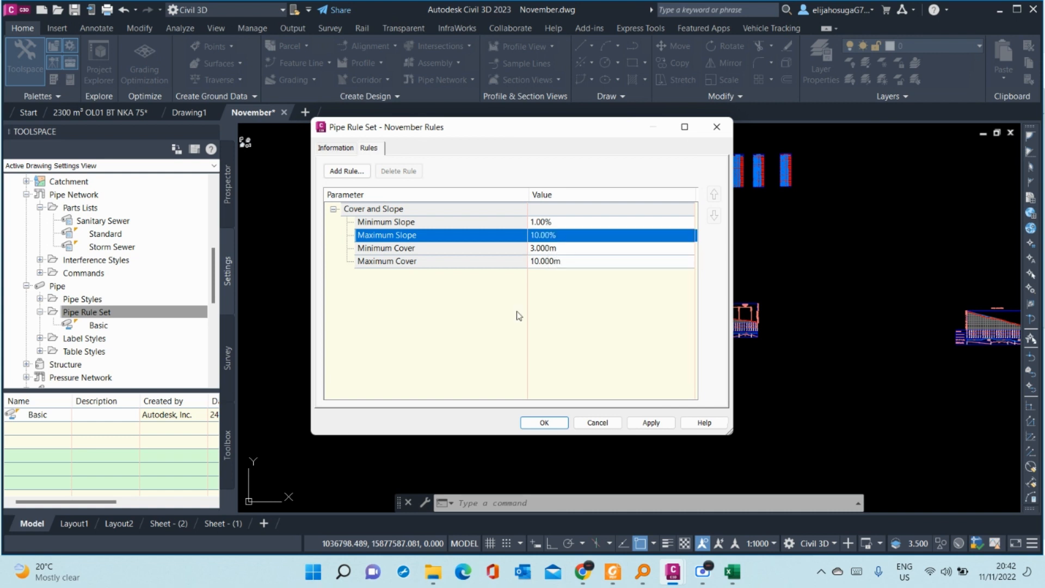
# - Set the rule's minimum cover to 1 m and maximum cover to 5 m, and apply the changes
pyautogui.click(547, 250)
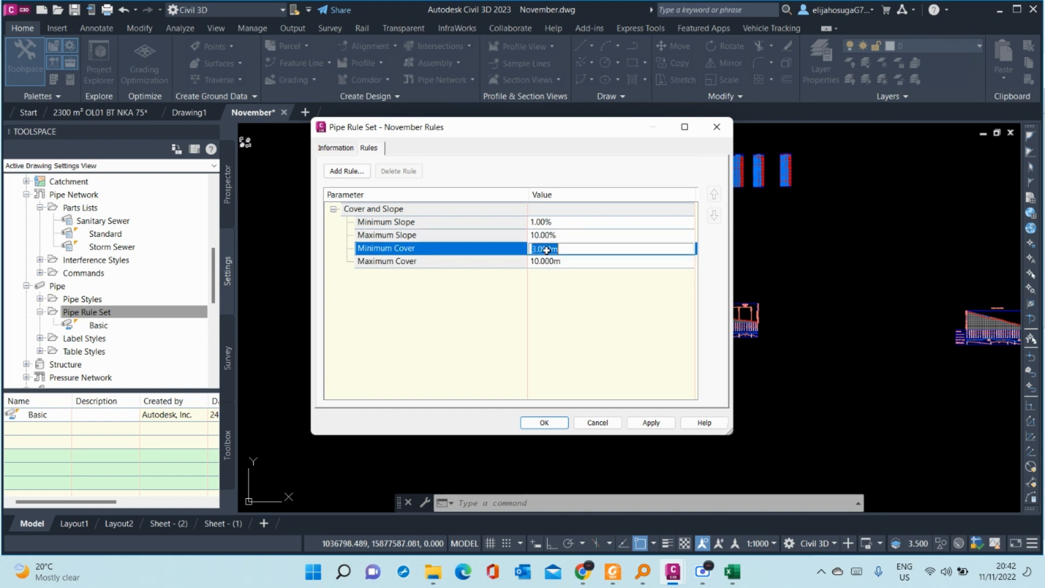
pyautogui.write('1')
pyautogui.press('Return')
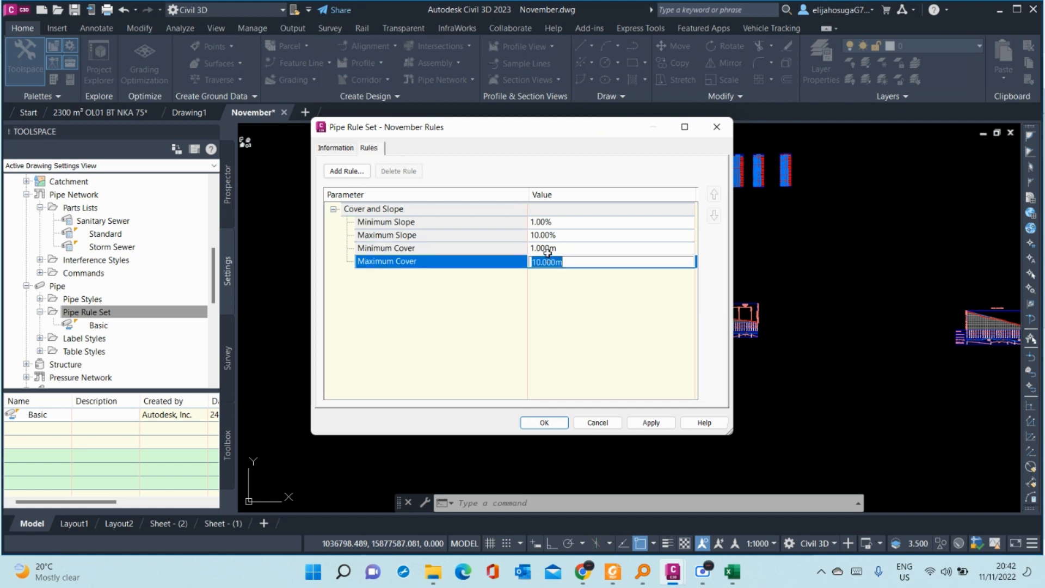
pyautogui.write('5')
pyautogui.press('Return')
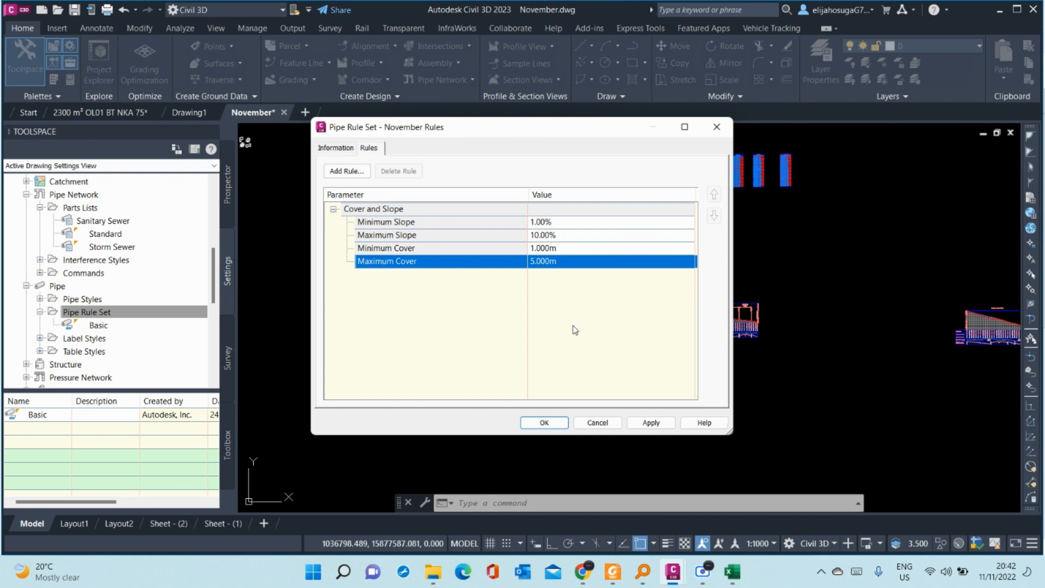
pyautogui.click(641, 423)
# - Check the other available rule names and add a second Cover and Slope rule to the set
pyautogui.click(349, 171)
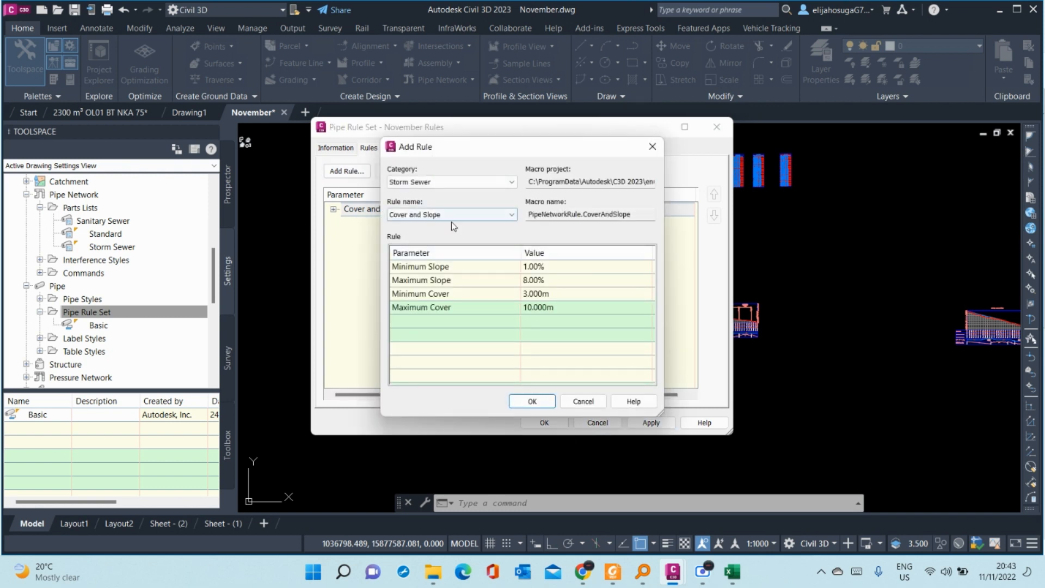
pyautogui.click(448, 218)
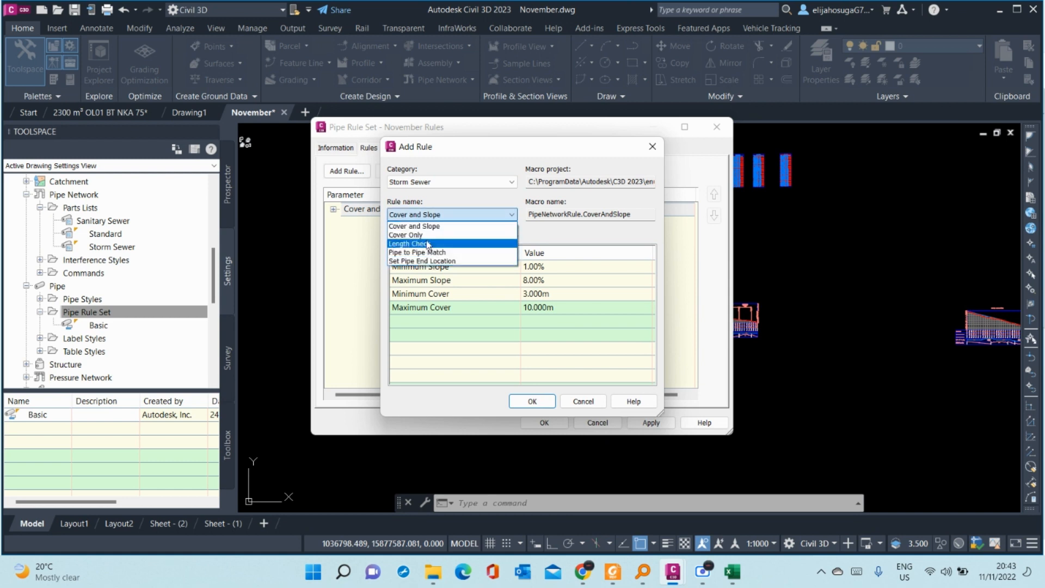
pyautogui.click(494, 190)
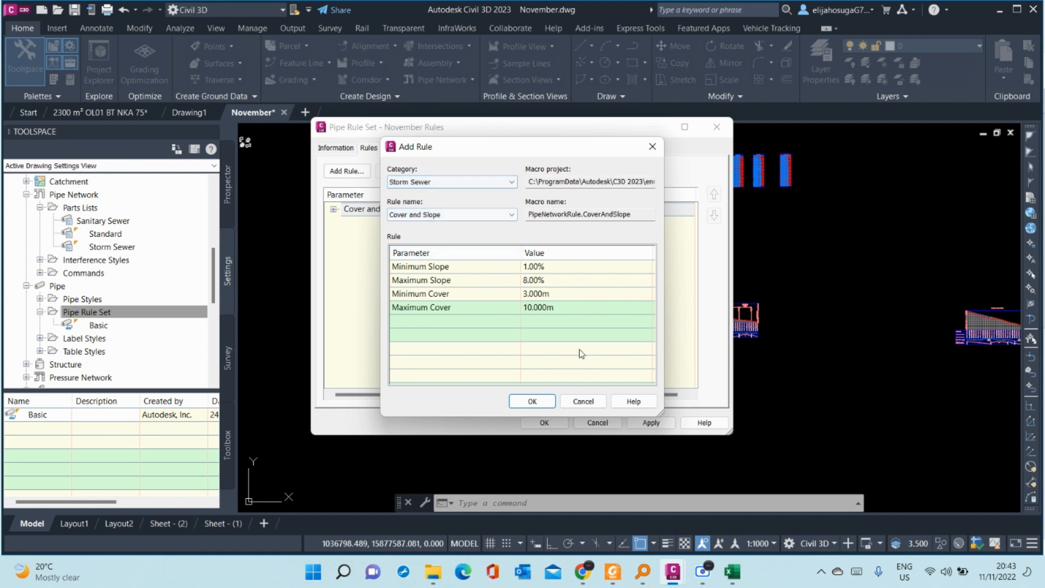
pyautogui.click(532, 401)
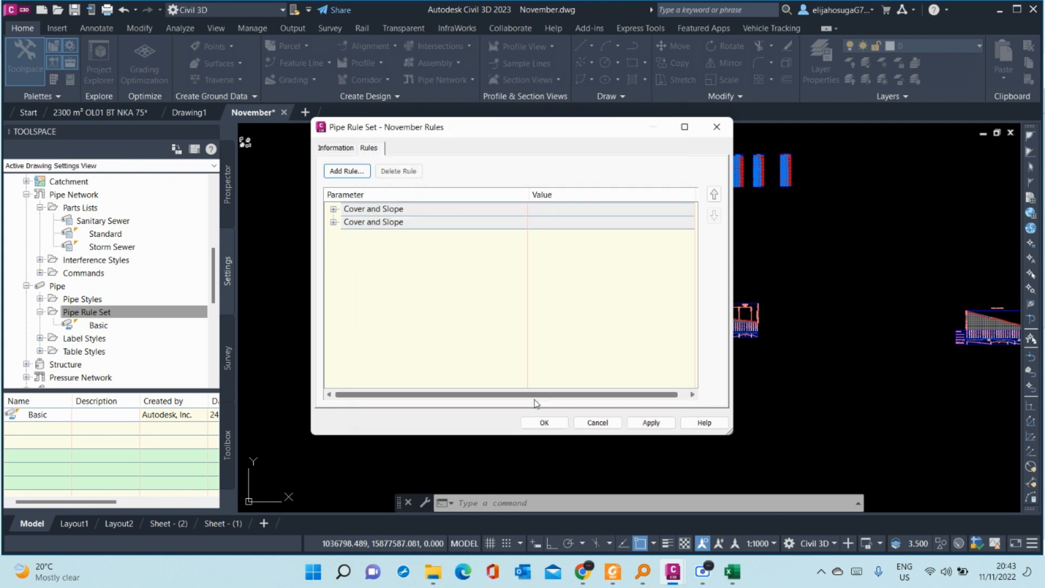
# - Delete the second Cover and Slope rule, check the remaining rule's limits and save the November Rules pipe rule set
pyautogui.click(370, 223)
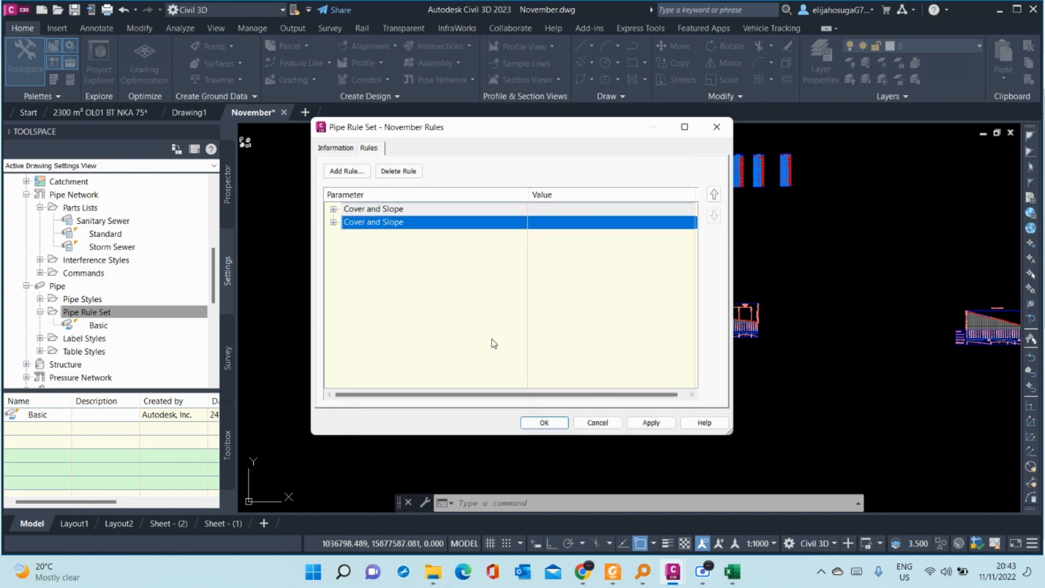
pyautogui.rightClick(419, 221)
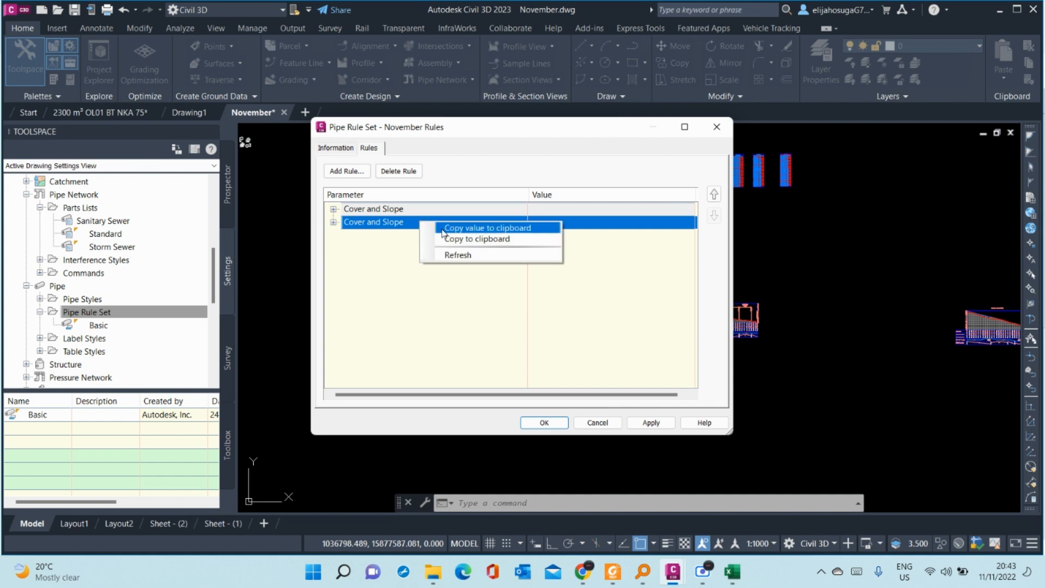
pyautogui.click(388, 173)
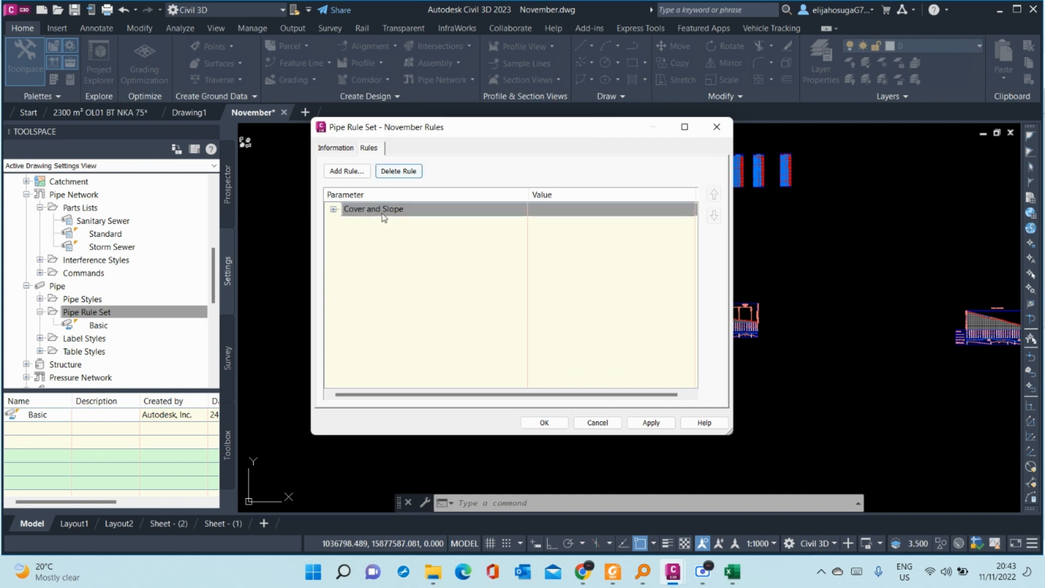
pyautogui.click(334, 209)
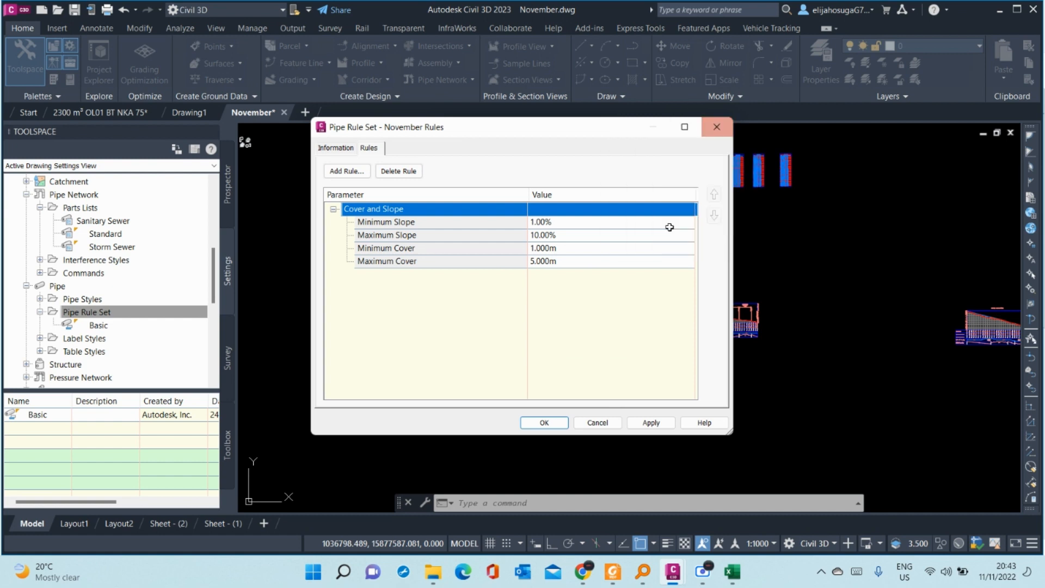
pyautogui.click(544, 423)
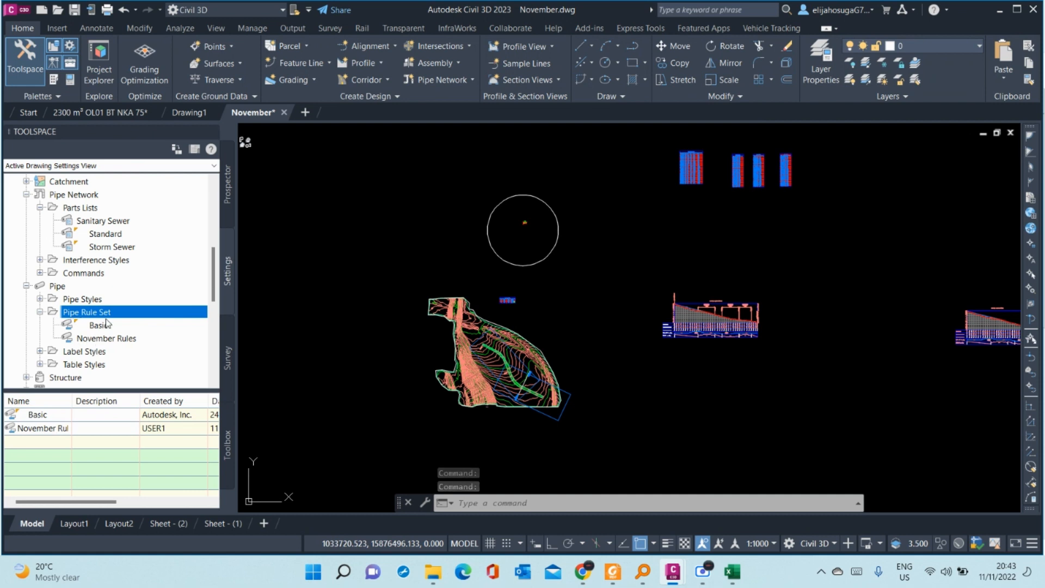
# - Create a new structure rule set in the drawing settings and name it November Structure Rules
pyautogui.scroll(-2, 108, 323)
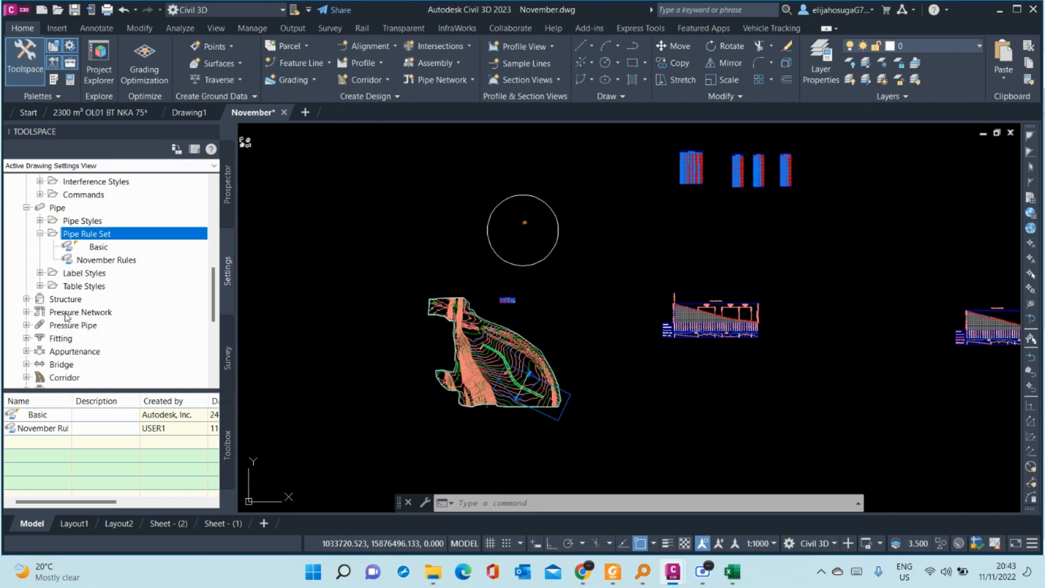
pyautogui.click(26, 299)
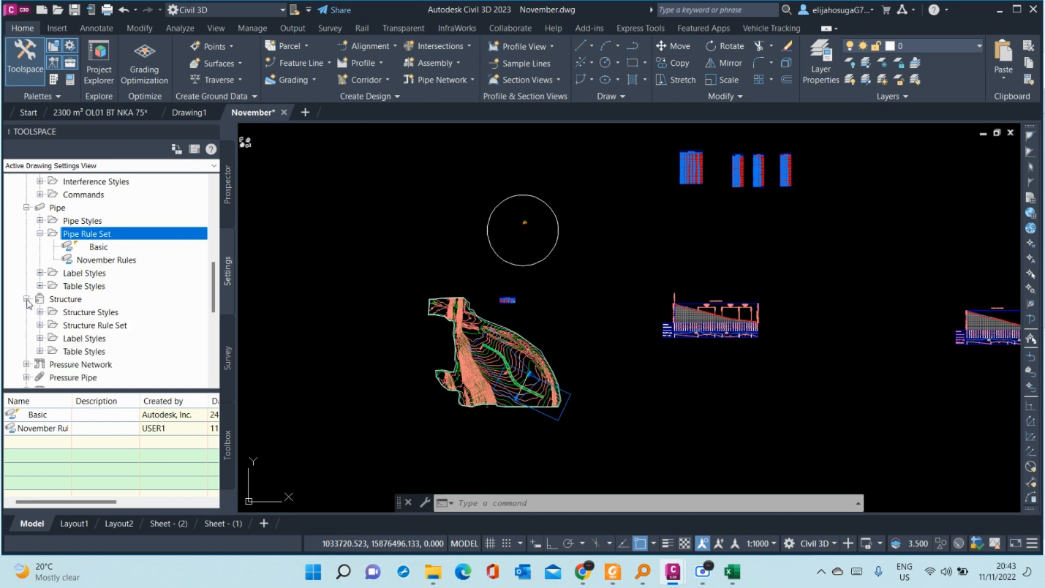
pyautogui.click(40, 325)
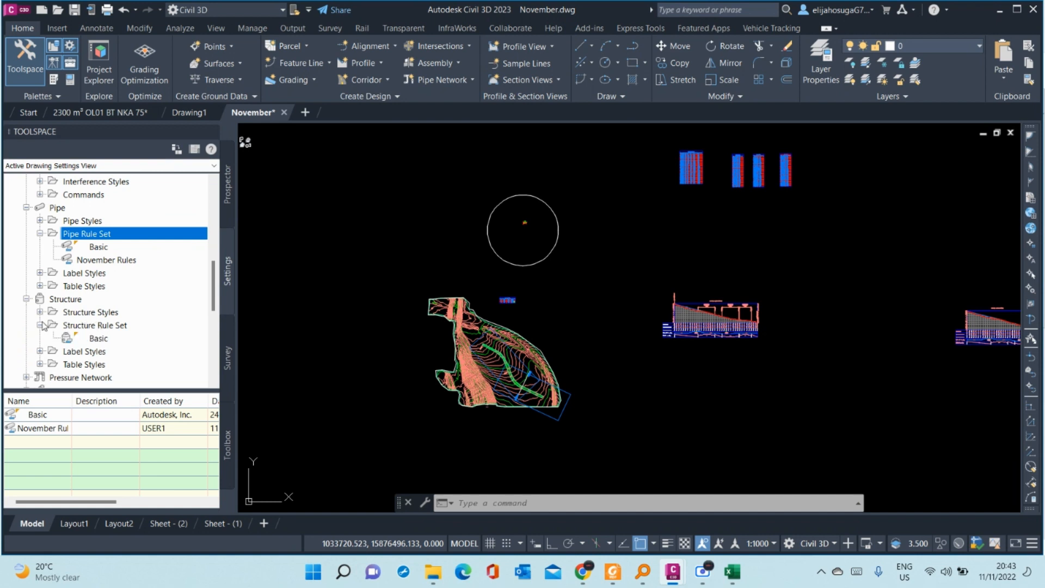
pyautogui.rightClick(88, 326)
pyautogui.click(111, 329)
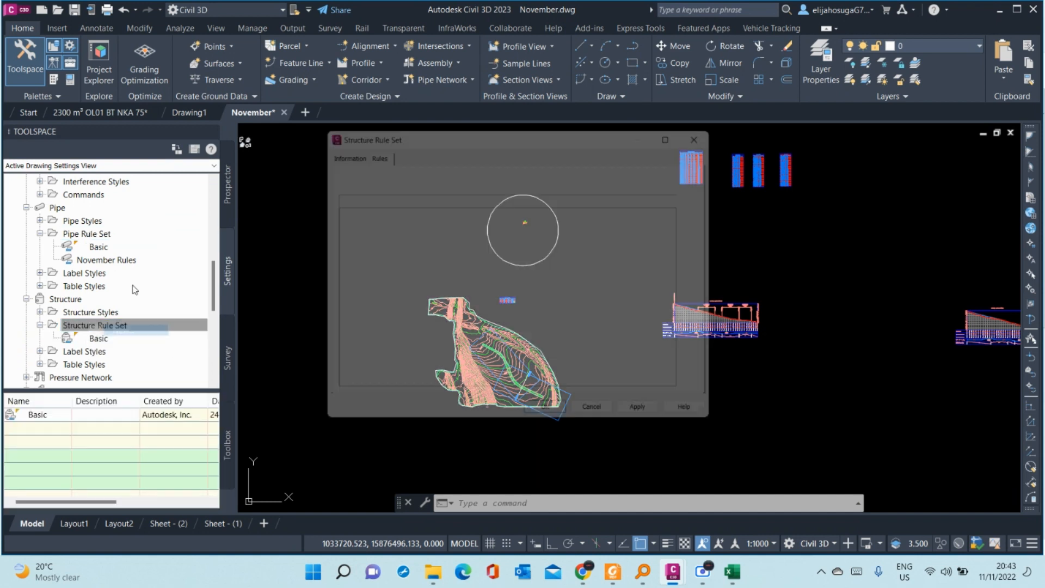
pyautogui.click(342, 151)
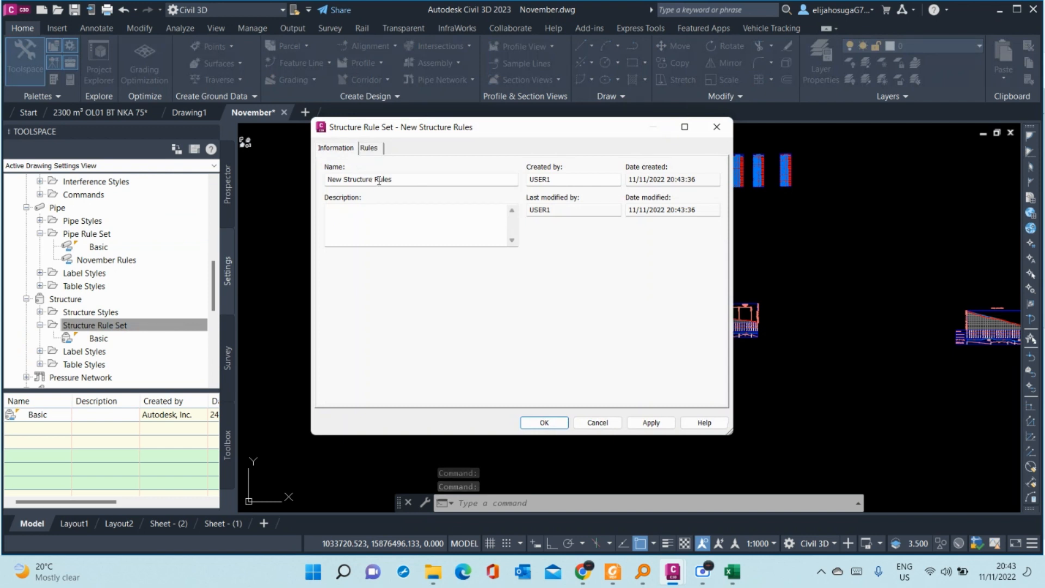
pyautogui.moveTo(342, 179); pyautogui.dragTo(308, 172)
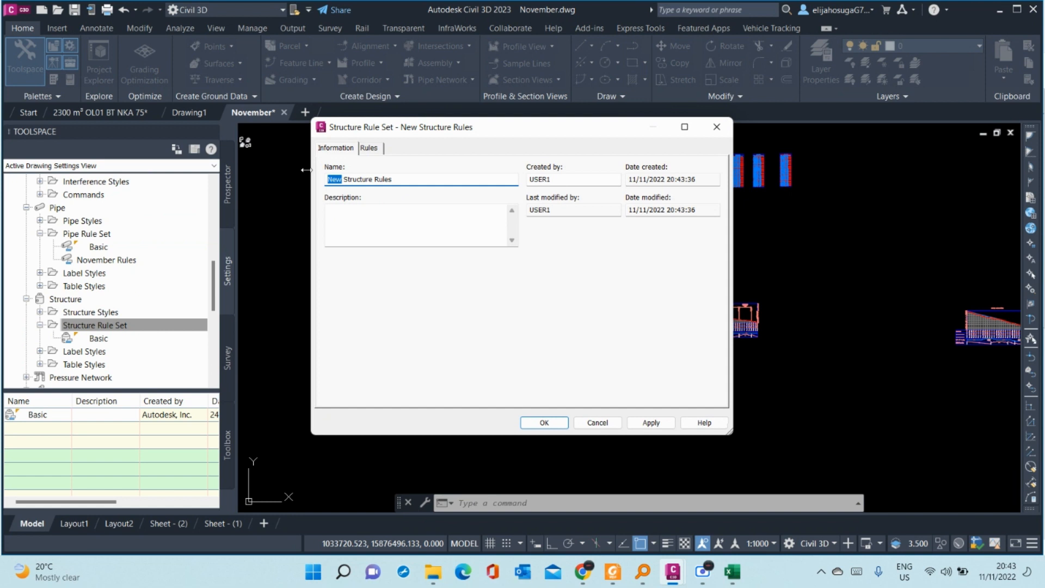
pyautogui.write('November')
# - Add the Pipe Drop Across Structure rule from the Storm Sewer category to the structure rule set
pyautogui.click(368, 148)
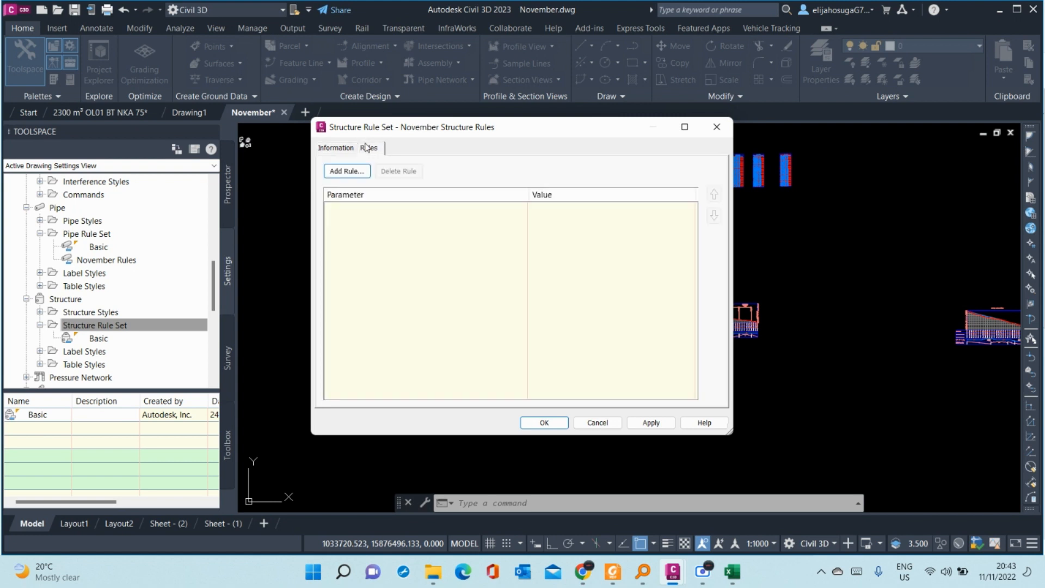
pyautogui.click(364, 173)
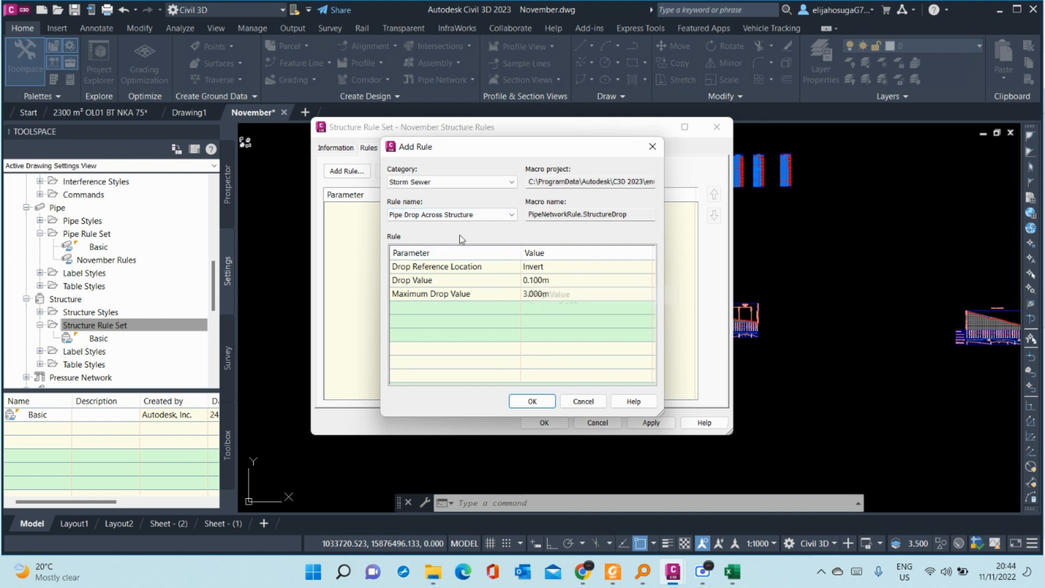
pyautogui.click(460, 216)
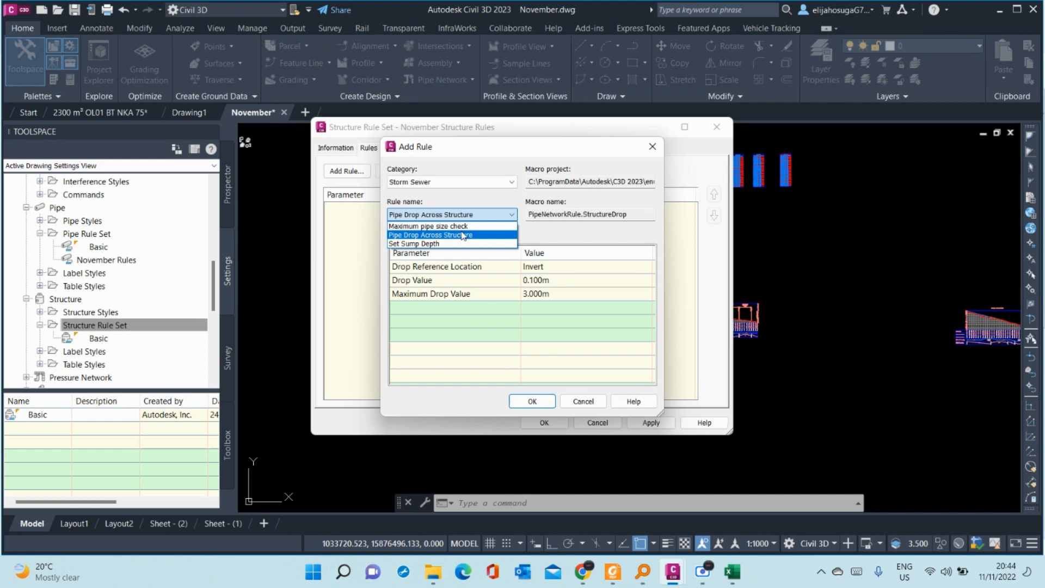
pyautogui.click(448, 234)
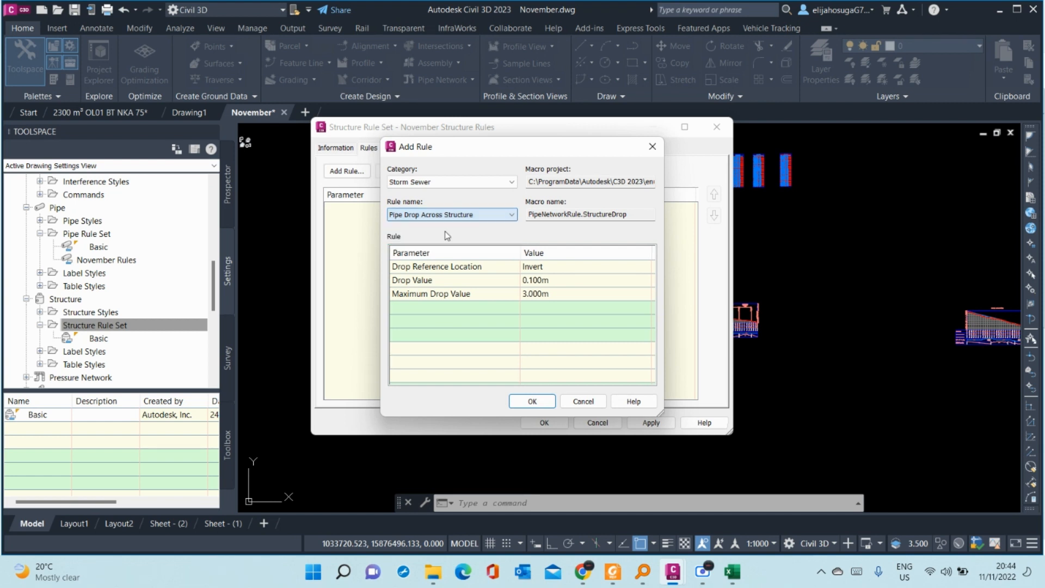
pyautogui.click(532, 402)
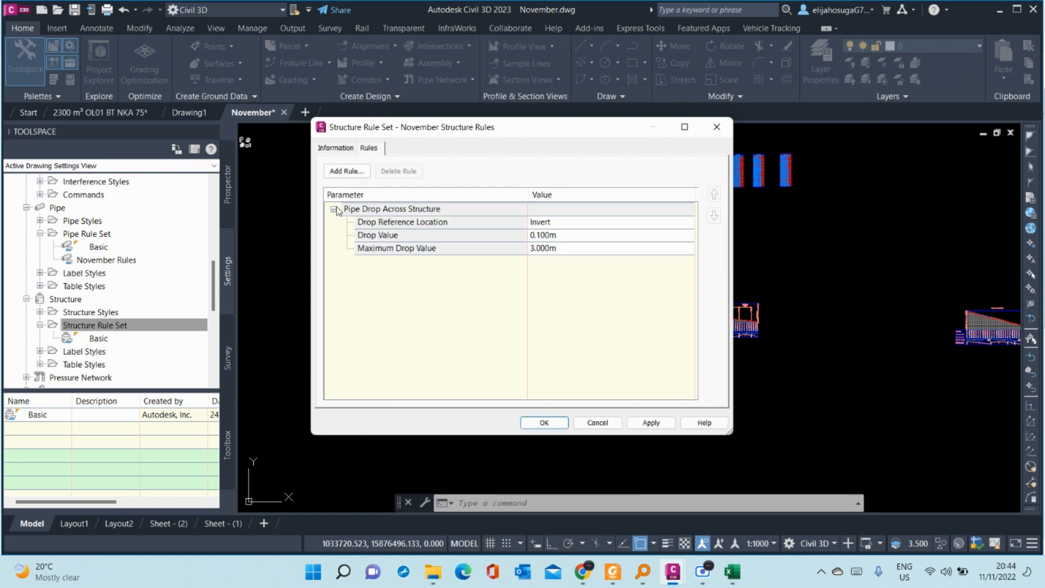
# - Set both the drop value and the maximum drop value of the Pipe Drop Across Structure rule to 0 m
pyautogui.click(334, 209)
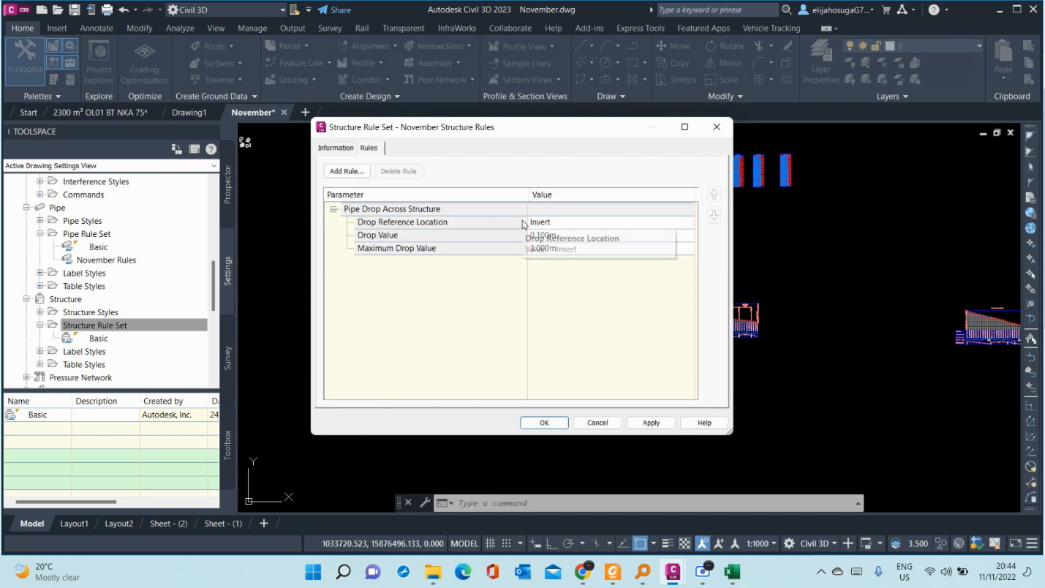
pyautogui.click(560, 235)
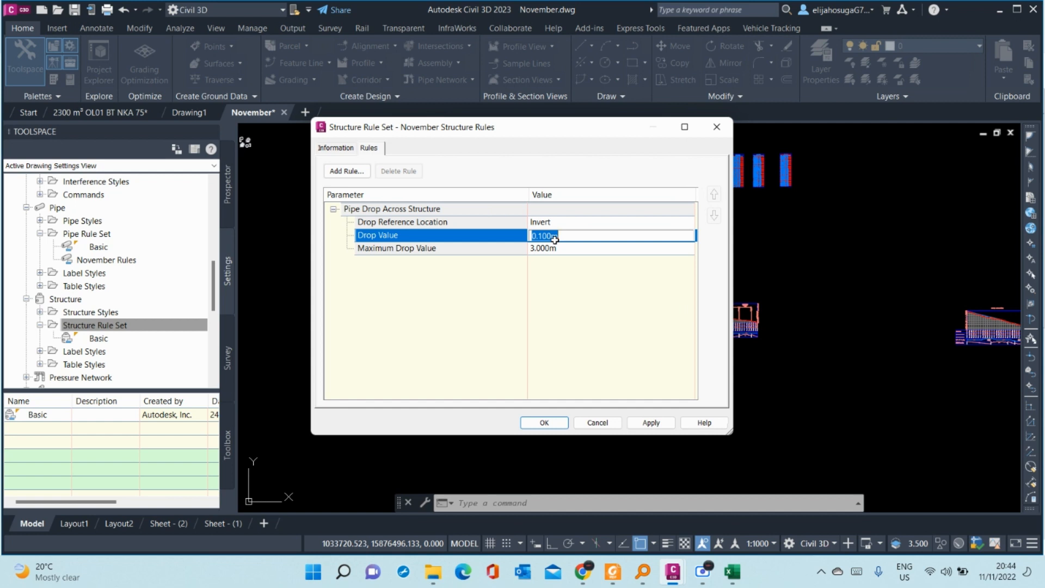
pyautogui.write('0')
pyautogui.click(550, 248)
pyautogui.write('0')
pyautogui.press('Return')
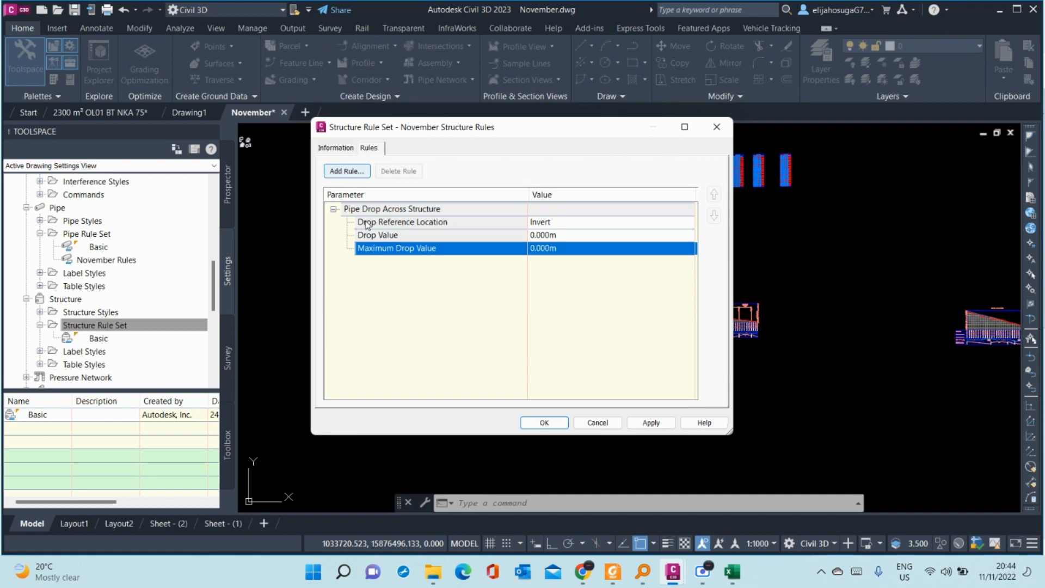
pyautogui.click(334, 209)
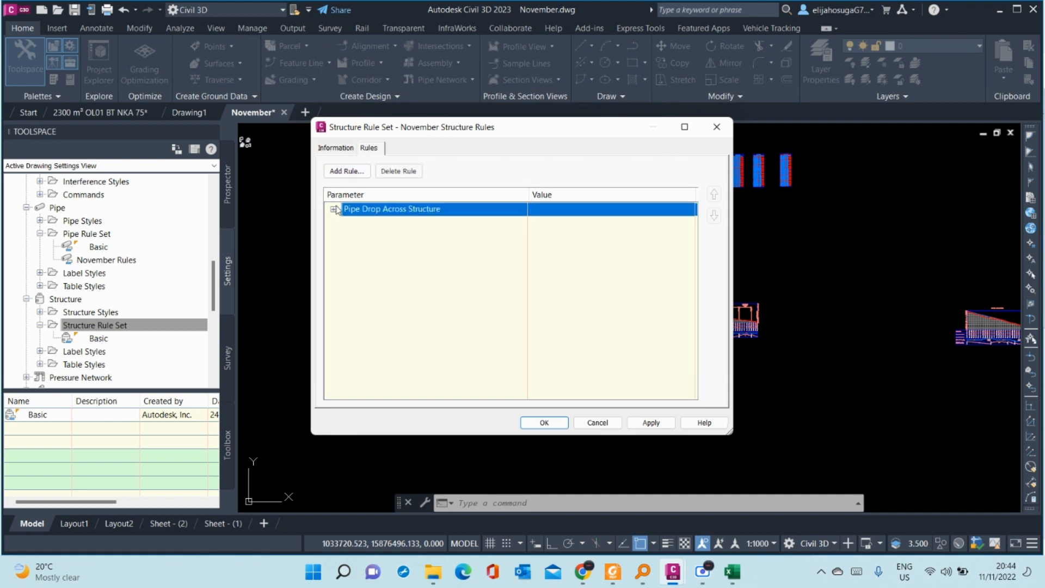
# - Add the Set Sump Depth rule from the Storm Sewer category and save the November Structure Rules set
pyautogui.click(346, 171)
pyautogui.click(422, 215)
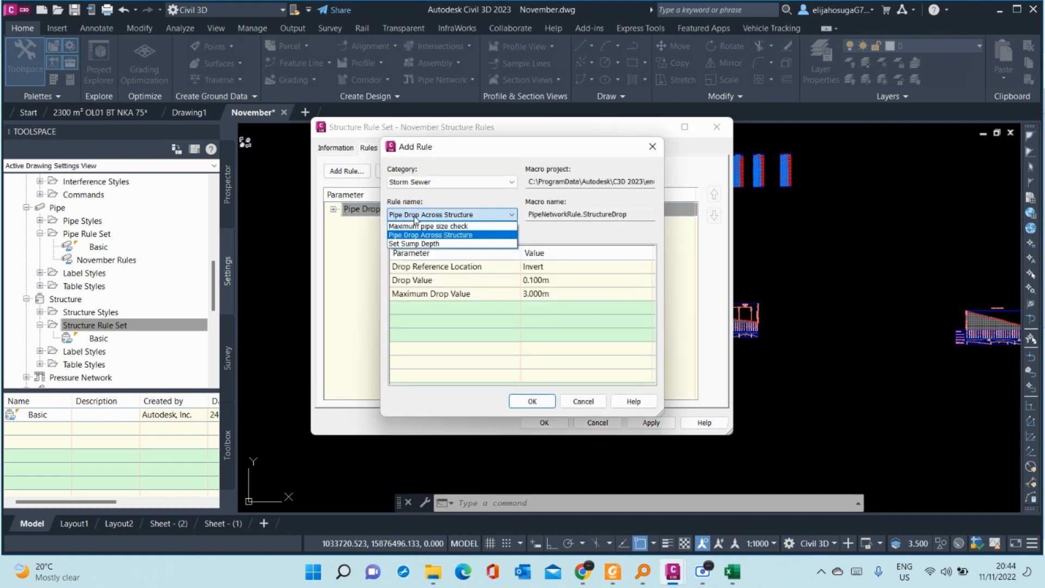
pyautogui.click(419, 245)
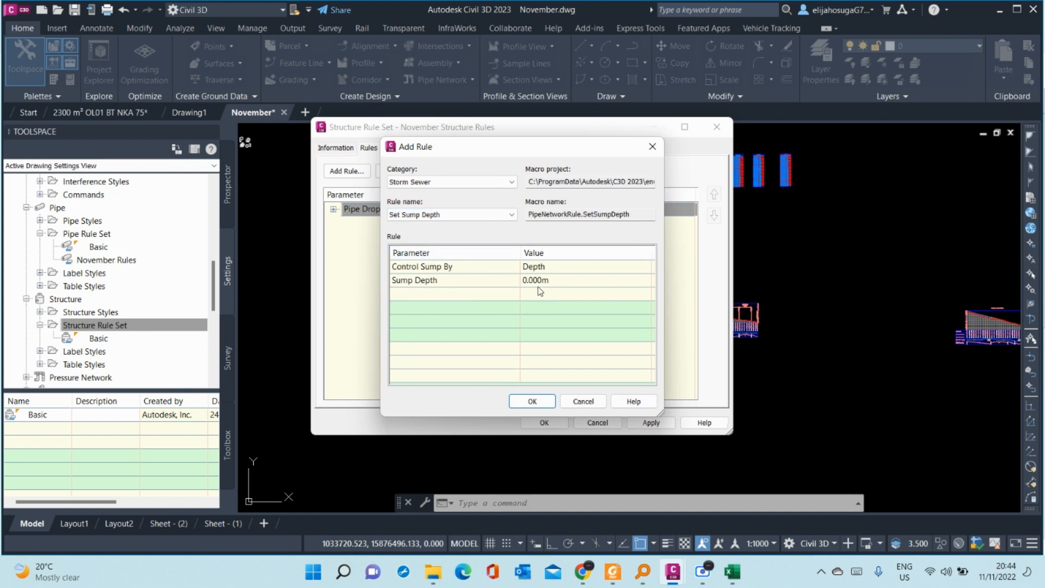
pyautogui.click(539, 406)
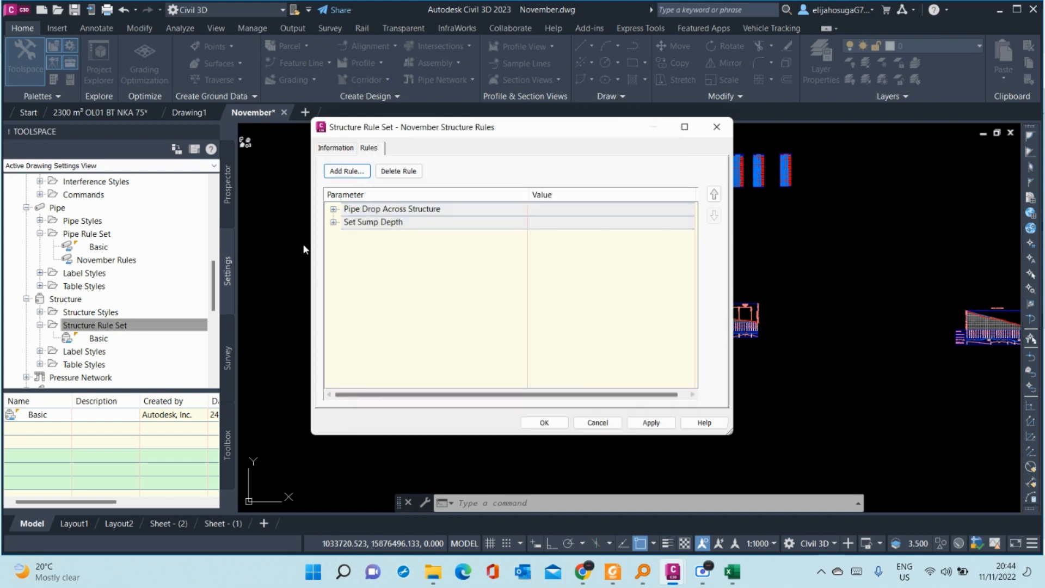
pyautogui.click(335, 222)
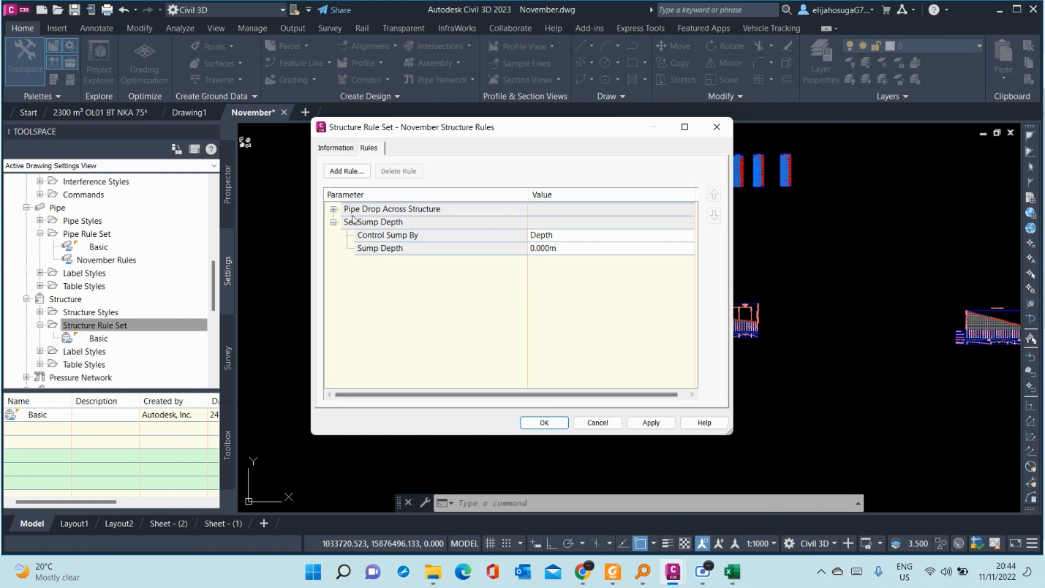
pyautogui.click(651, 422)
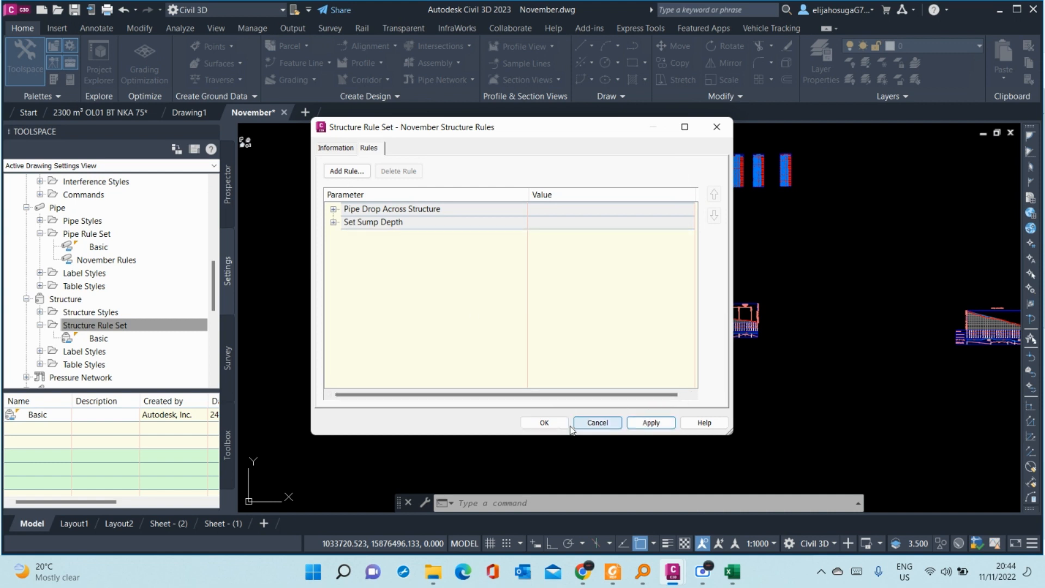
pyautogui.click(545, 422)
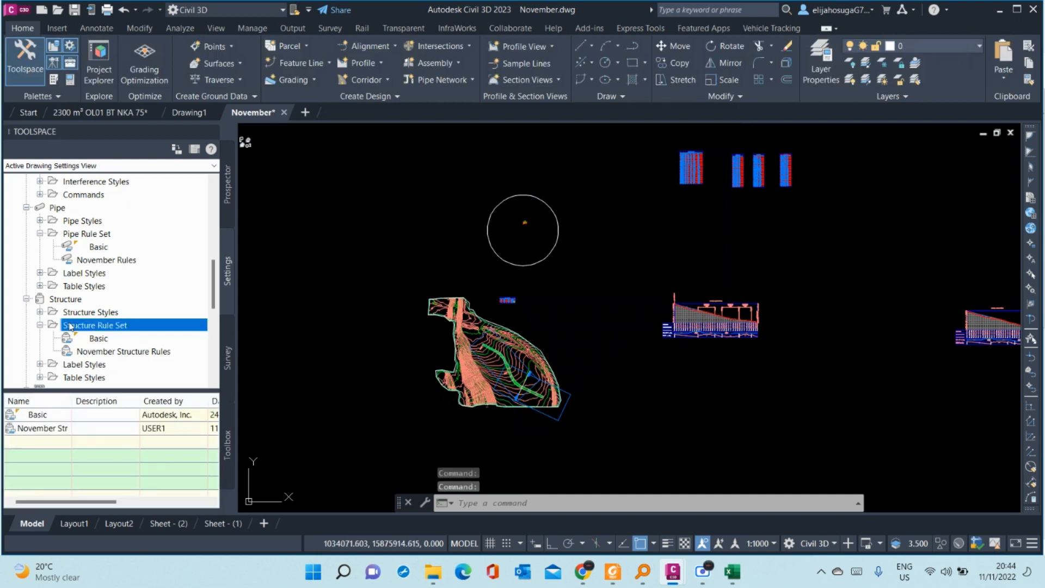
# - Open the Sanitary Sewer parts list of the pipe network settings for editing
pyautogui.scroll(3, 104, 298)
pyautogui.scroll(-4, 106, 301)
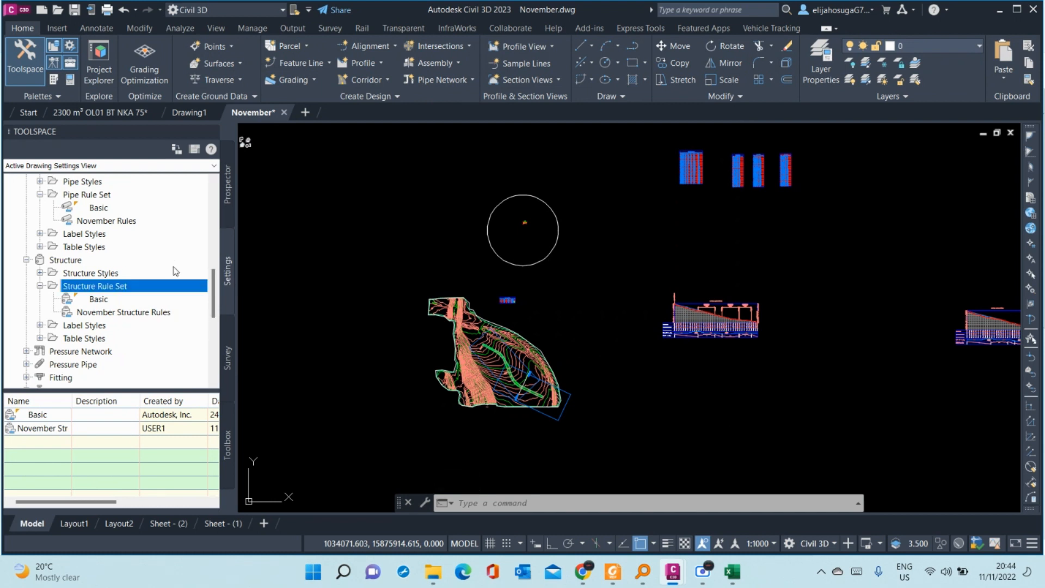
pyautogui.scroll(2, 115, 294)
pyautogui.scroll(3, 115, 293)
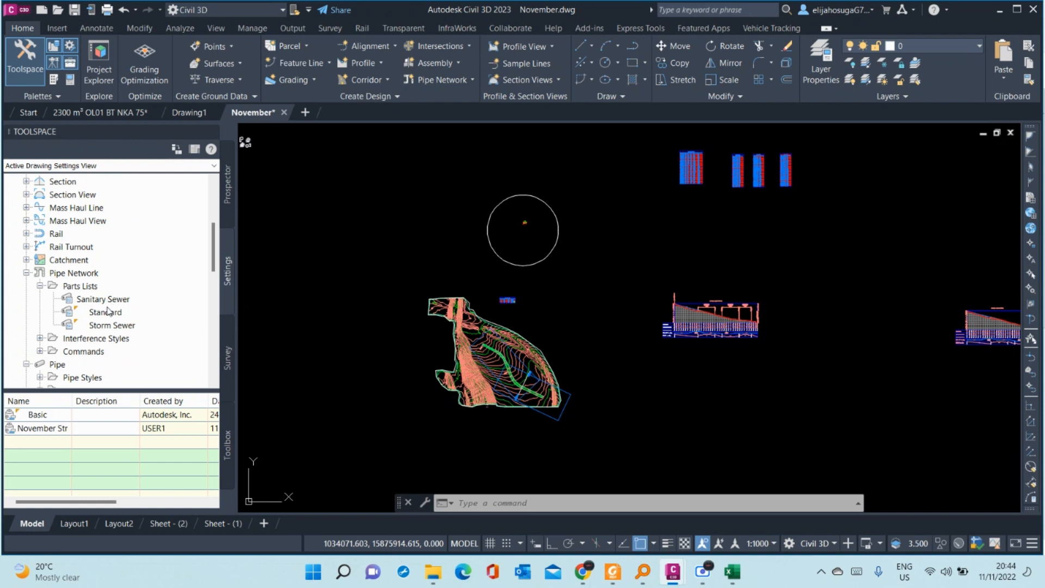
pyautogui.click(101, 299)
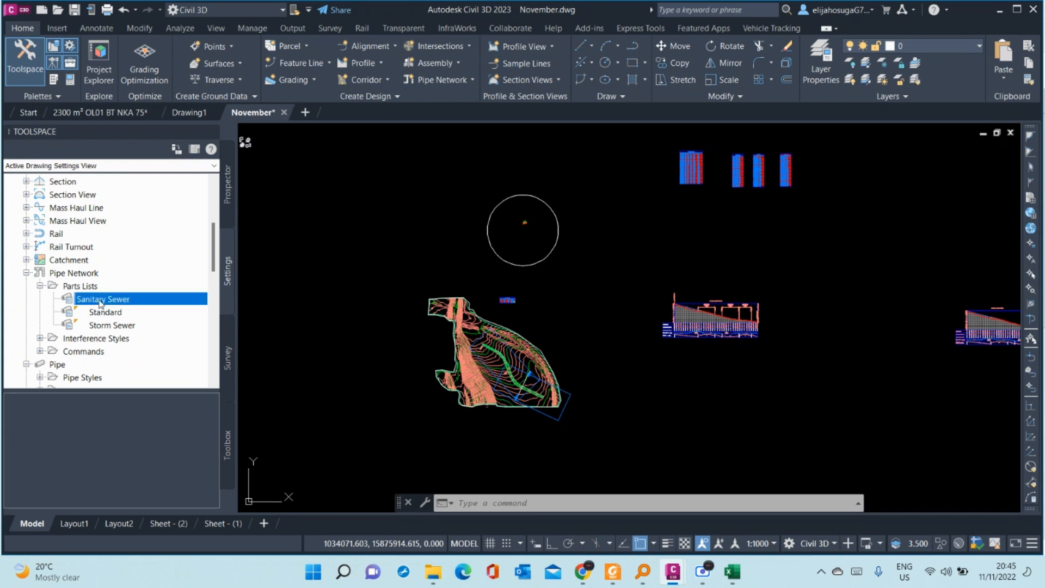
pyautogui.rightClick(101, 301)
pyautogui.click(119, 306)
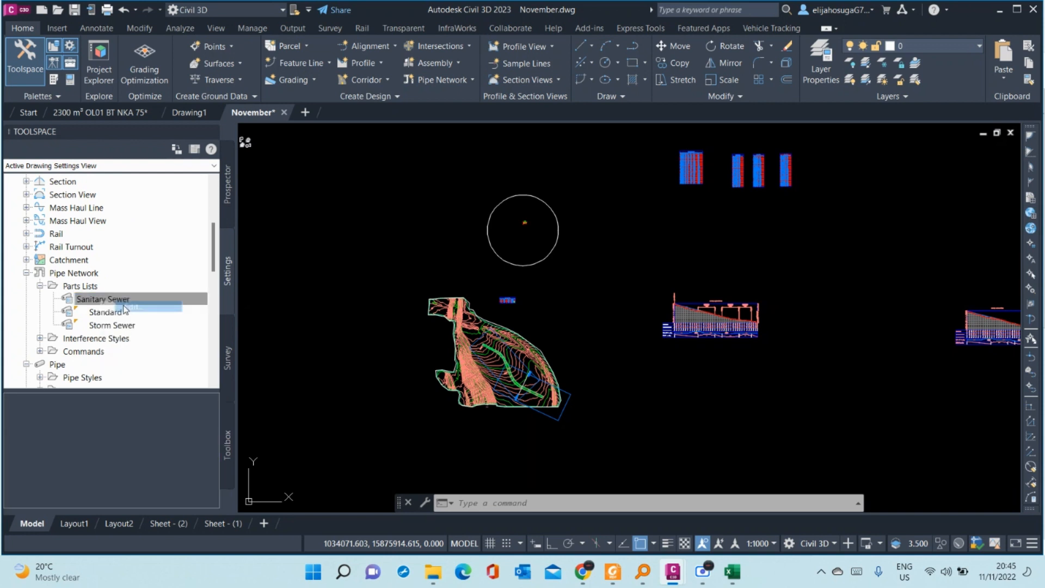
# - Expand the parts list's PVC Pipe SI family and review the rules assigned to its pipe sizes
pyautogui.click(376, 149)
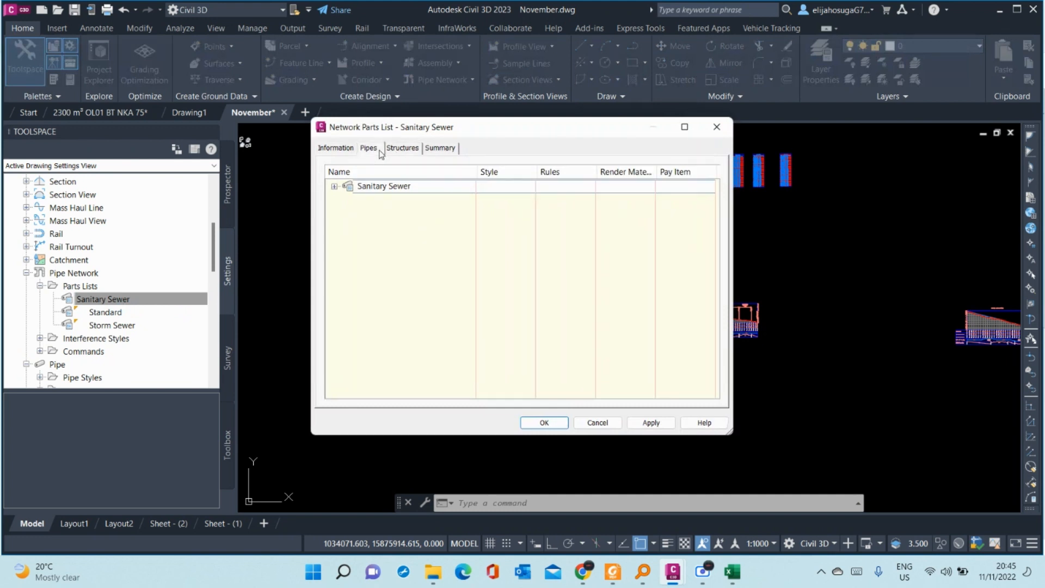
pyautogui.click(334, 187)
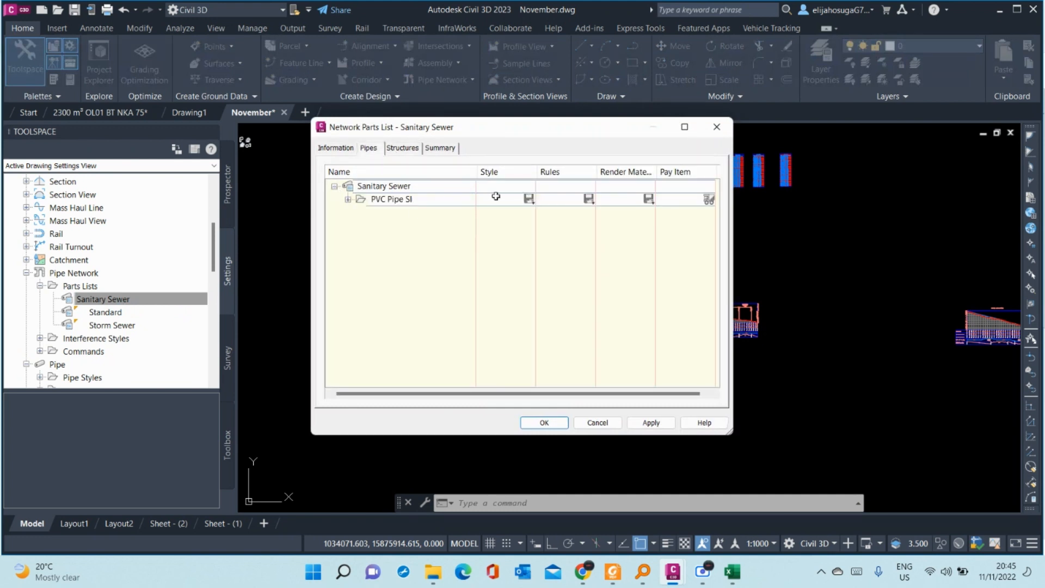
pyautogui.click(348, 200)
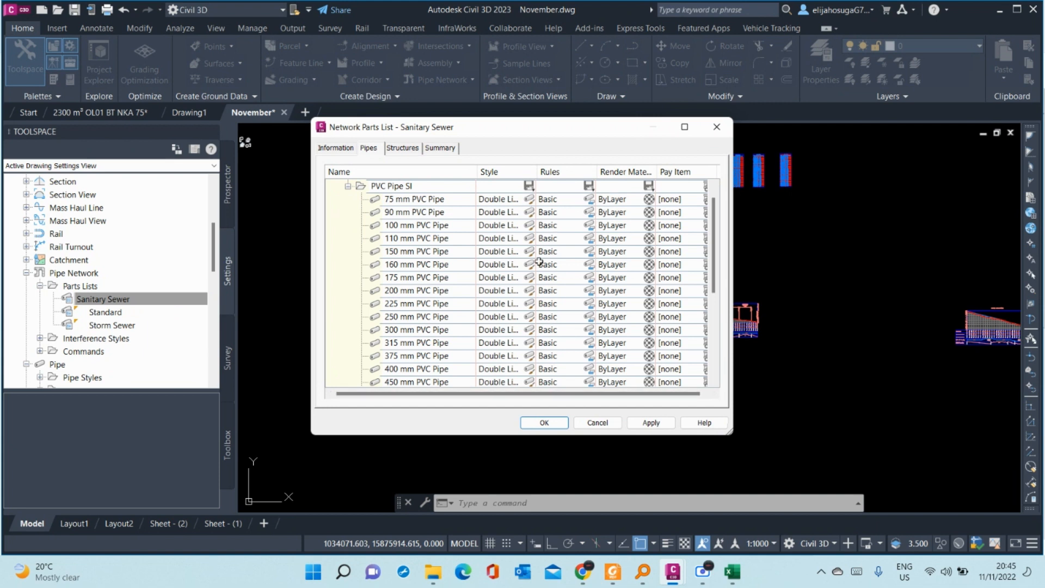
pyautogui.scroll(-3, 541, 276)
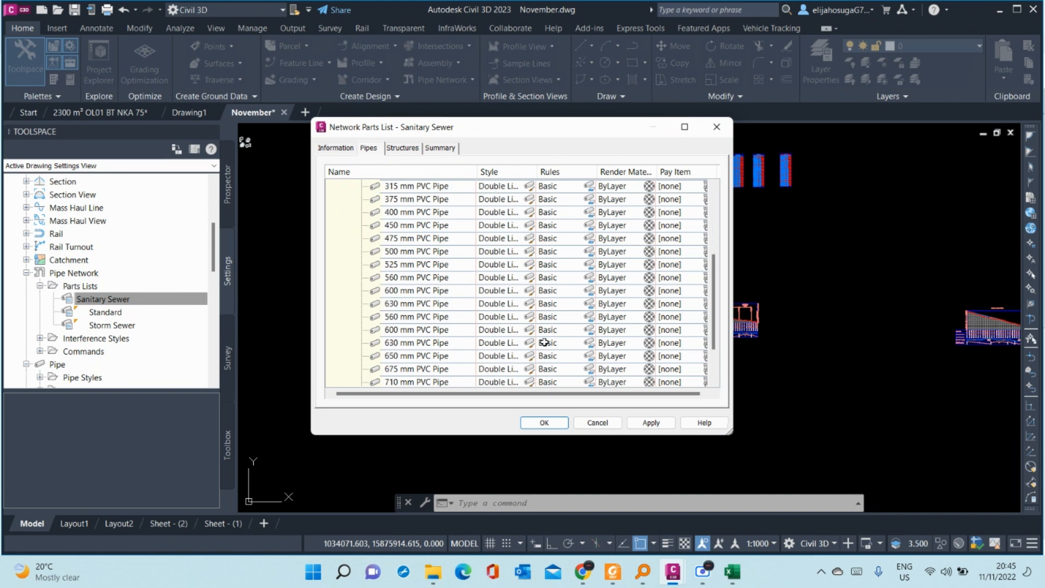
pyautogui.scroll(5, 550, 365)
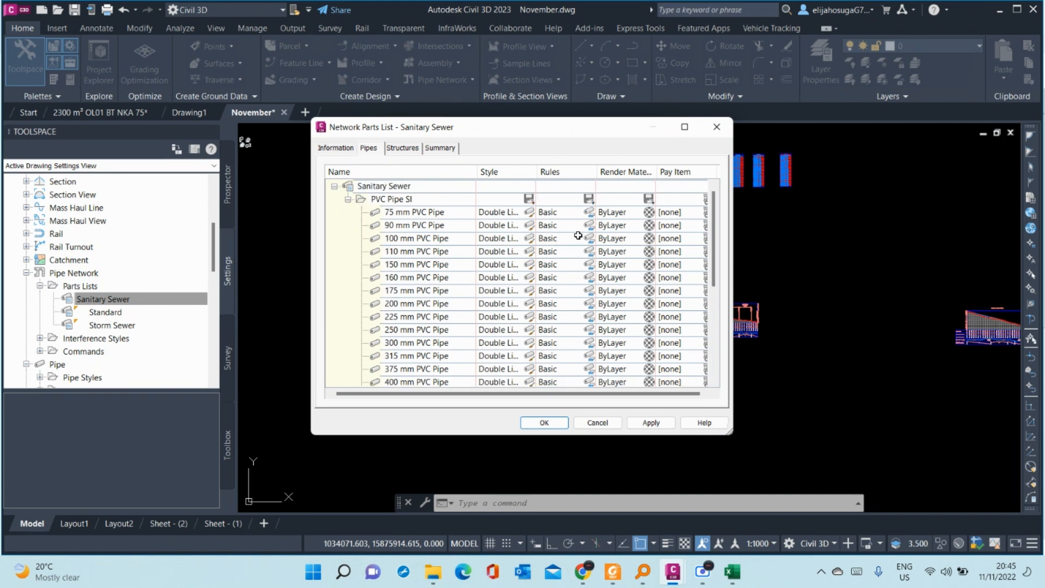
# - Assign the November Rules pipe rule set to the whole PVC Pipe SI family of the Sanitary Sewer parts list
pyautogui.click(589, 199)
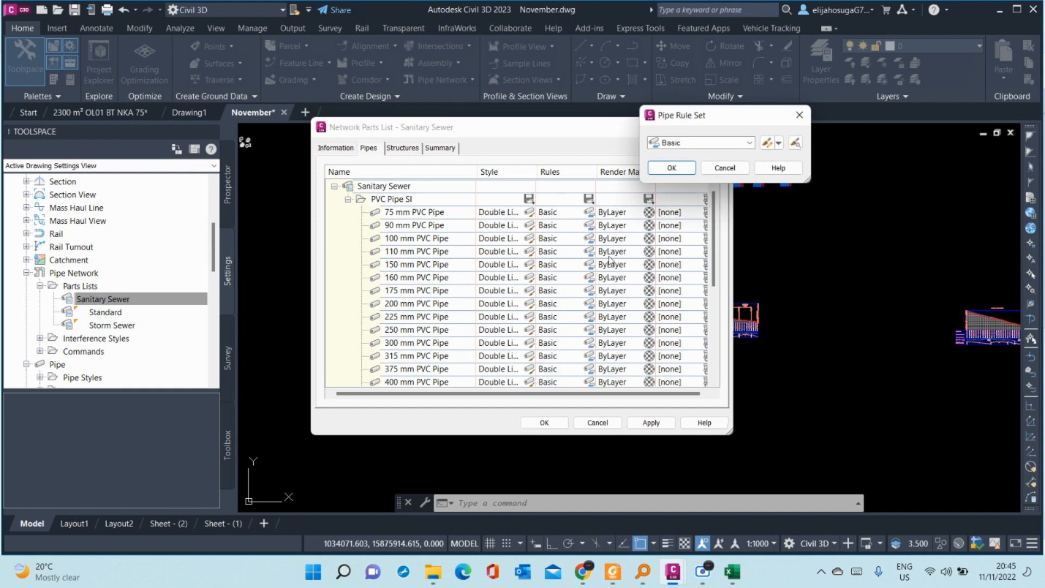
pyautogui.click(749, 142)
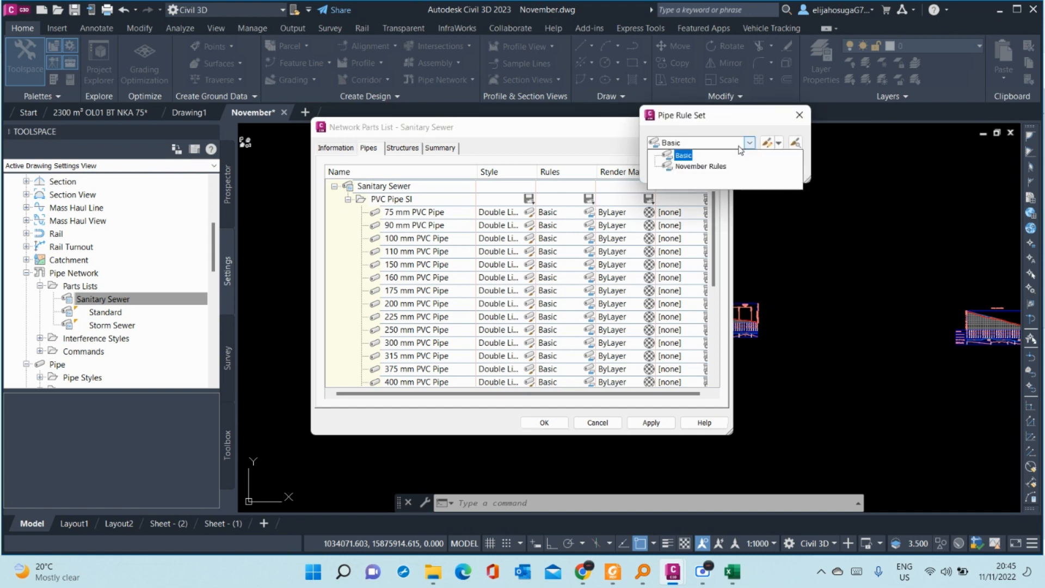
pyautogui.click(702, 167)
pyautogui.click(674, 166)
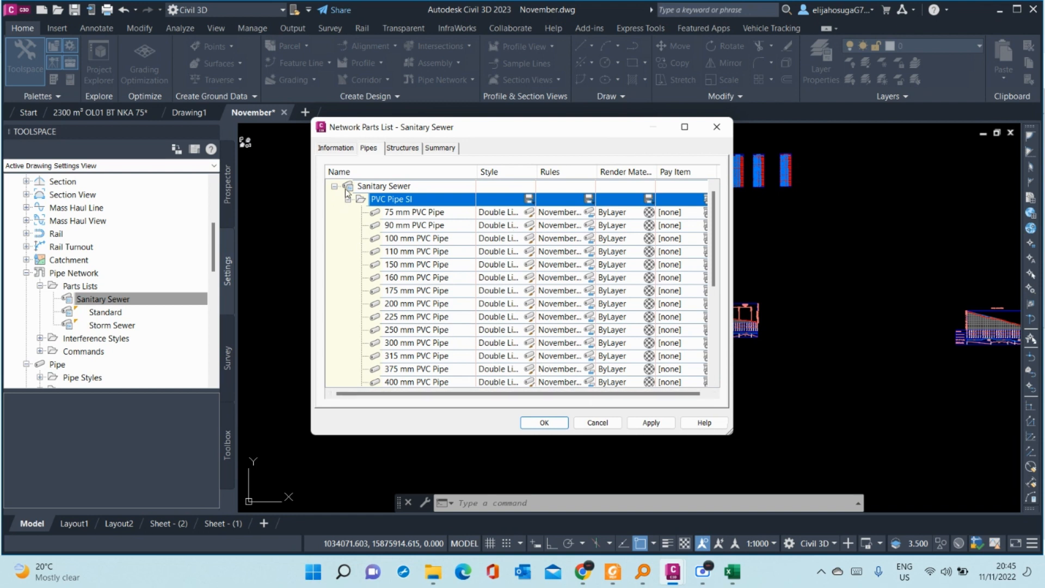
# - Assign the November Structure Rules set to the Concentric Cylindrical Structure family and save the Sanitary Sewer parts list
pyautogui.click(396, 150)
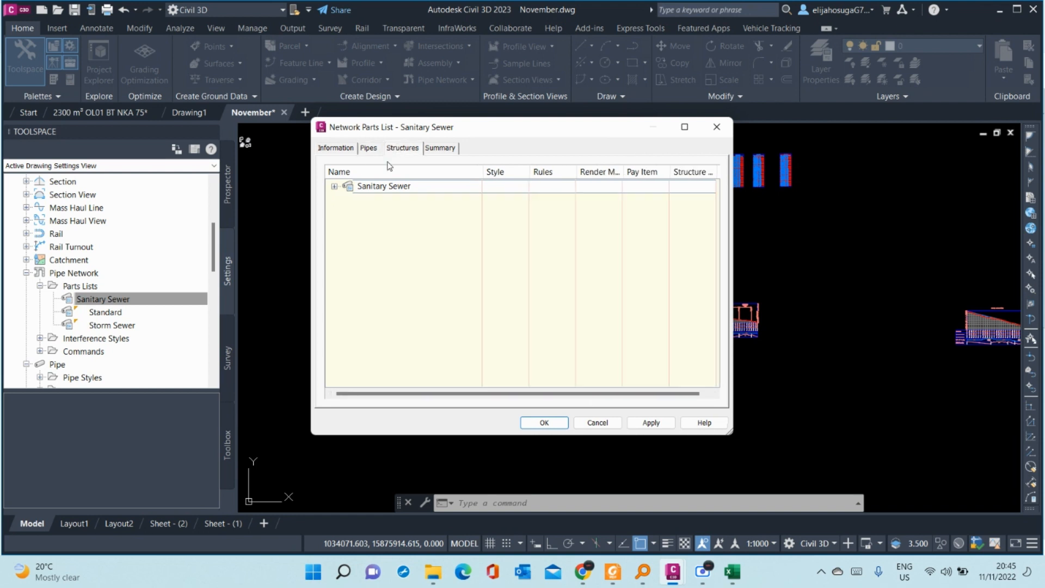
pyautogui.click(335, 186)
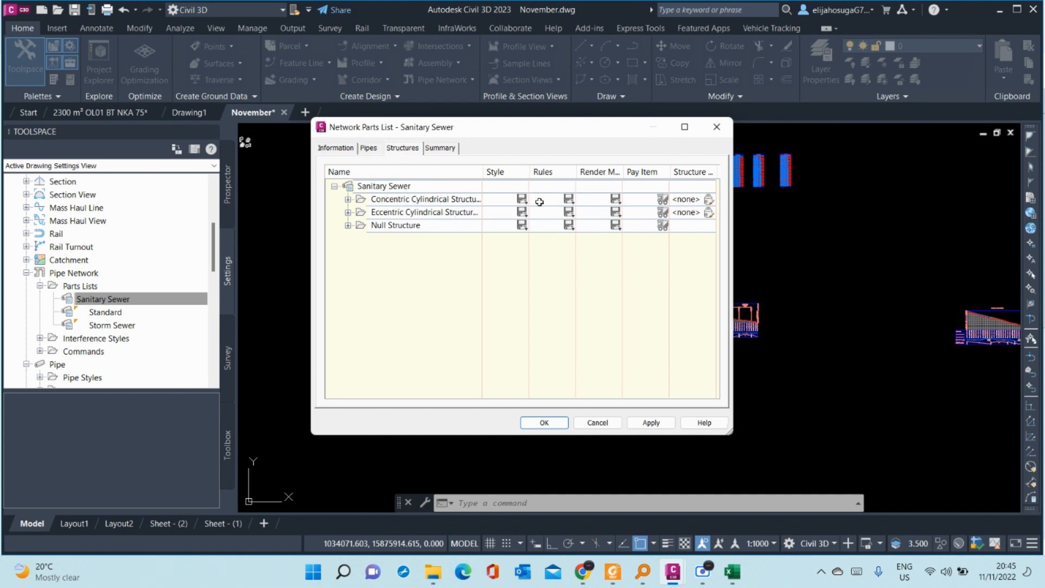
pyautogui.click(569, 200)
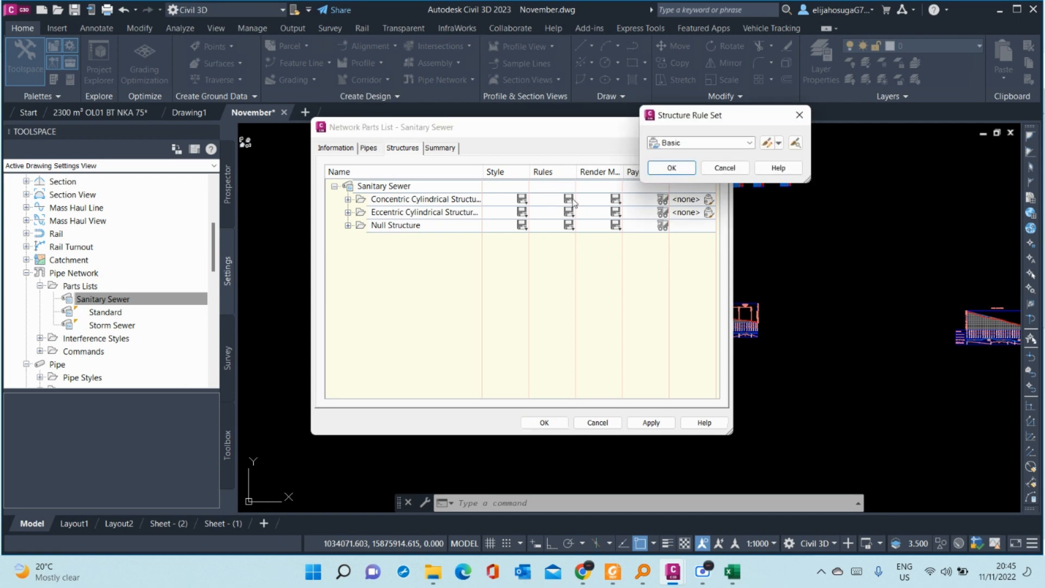
pyautogui.click(750, 143)
pyautogui.click(711, 166)
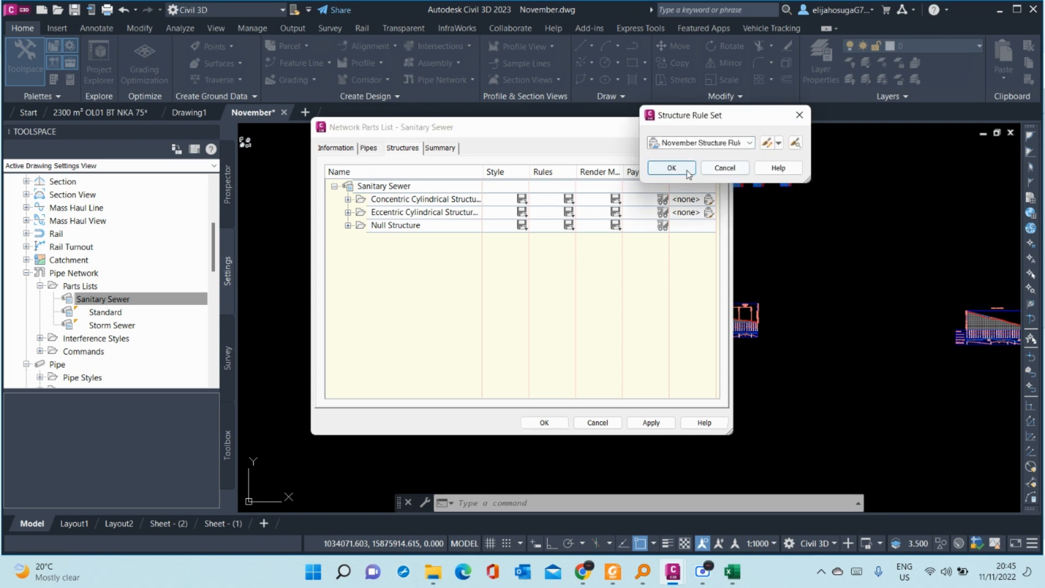
pyautogui.click(672, 167)
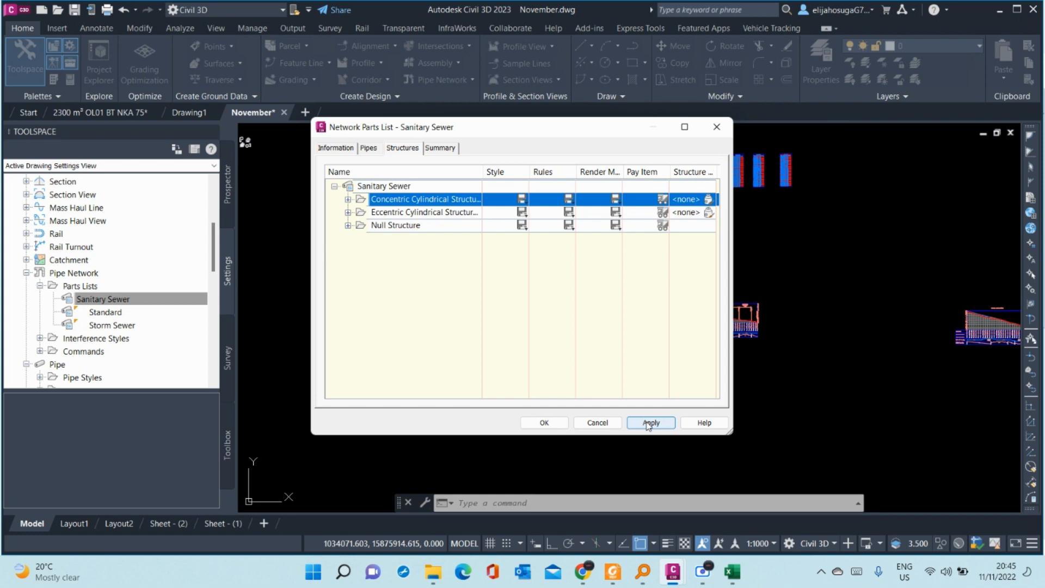
pyautogui.click(554, 426)
# - Examine the road corridor from its starting station through the first curves, together with the surrounding surface contours
pyautogui.scroll(10, 563, 405)
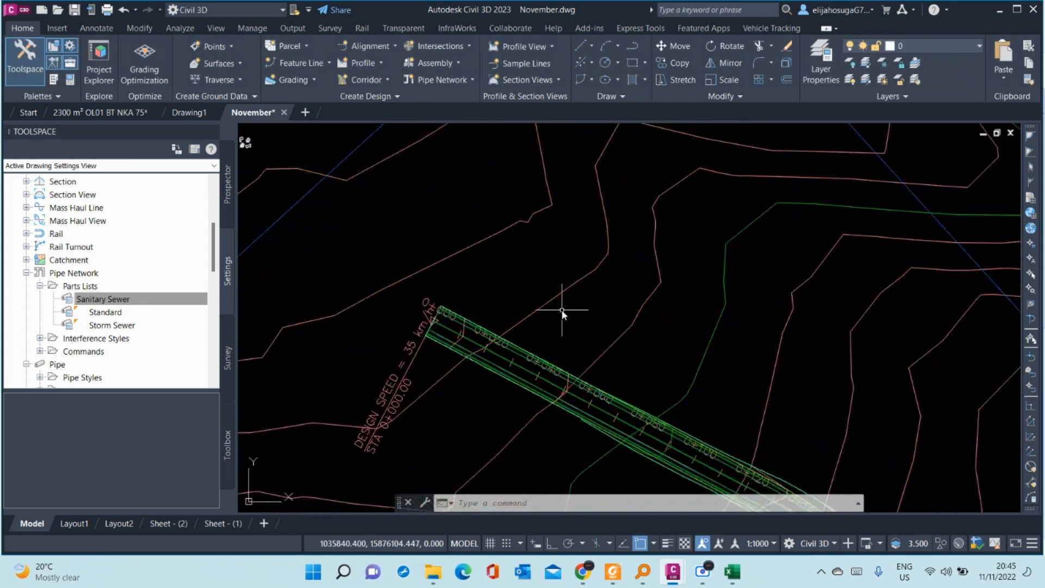
pyautogui.moveTo(562, 310)
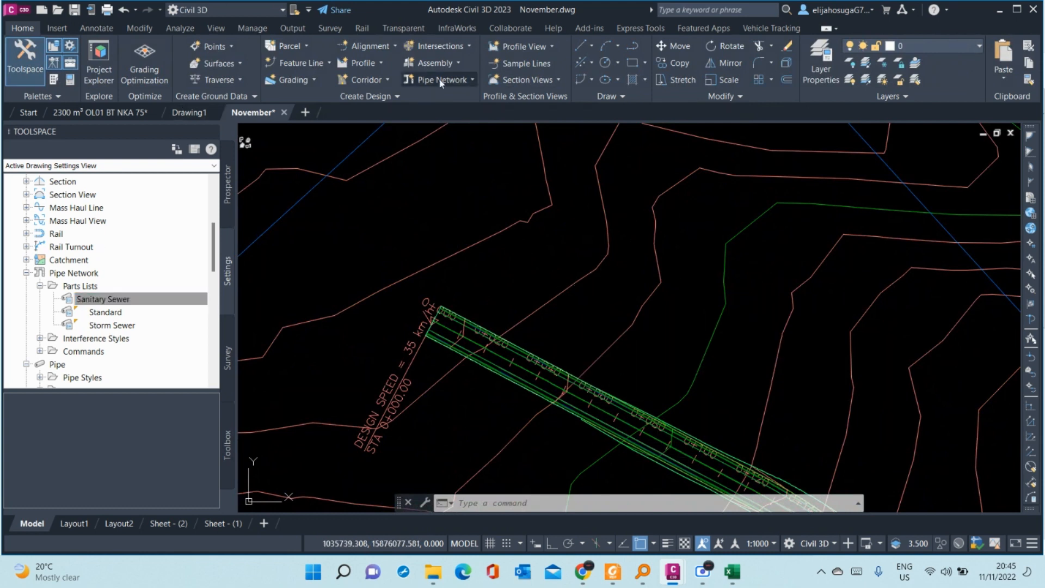
pyautogui.scroll(-4, 484, 211)
pyautogui.scroll(4, 498, 272)
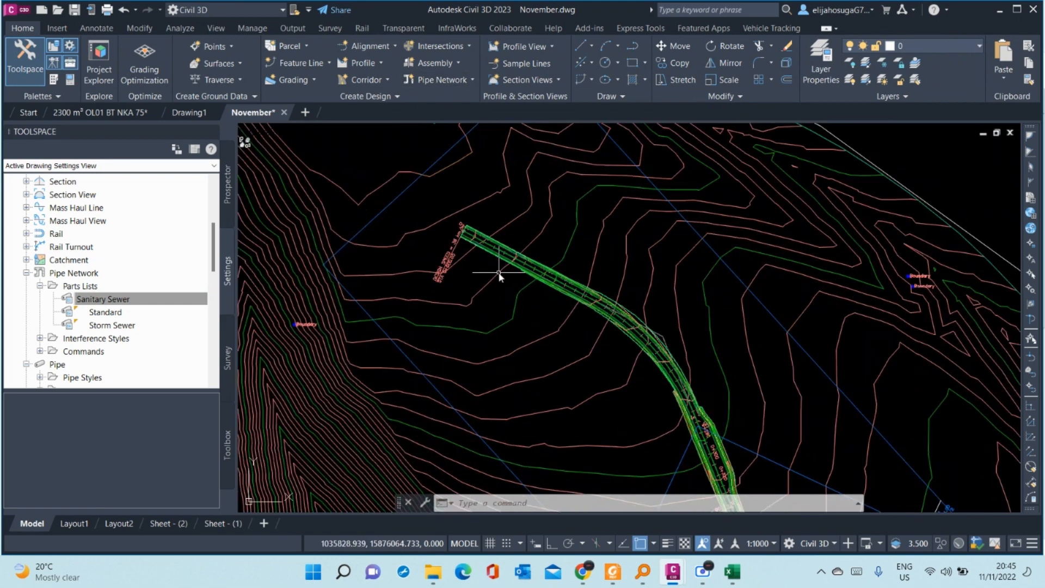
pyautogui.scroll(-3, 762, 338)
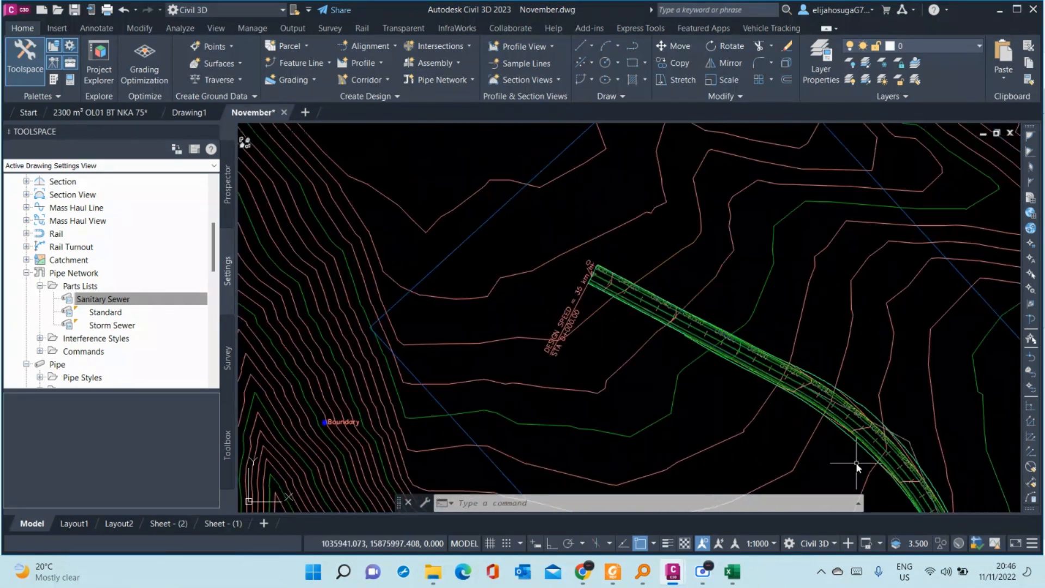
pyautogui.moveTo(859, 472); pyautogui.dragTo(789, 313, button='middle')
pyautogui.scroll(-4, 789, 313)
pyautogui.scroll(2, 809, 363)
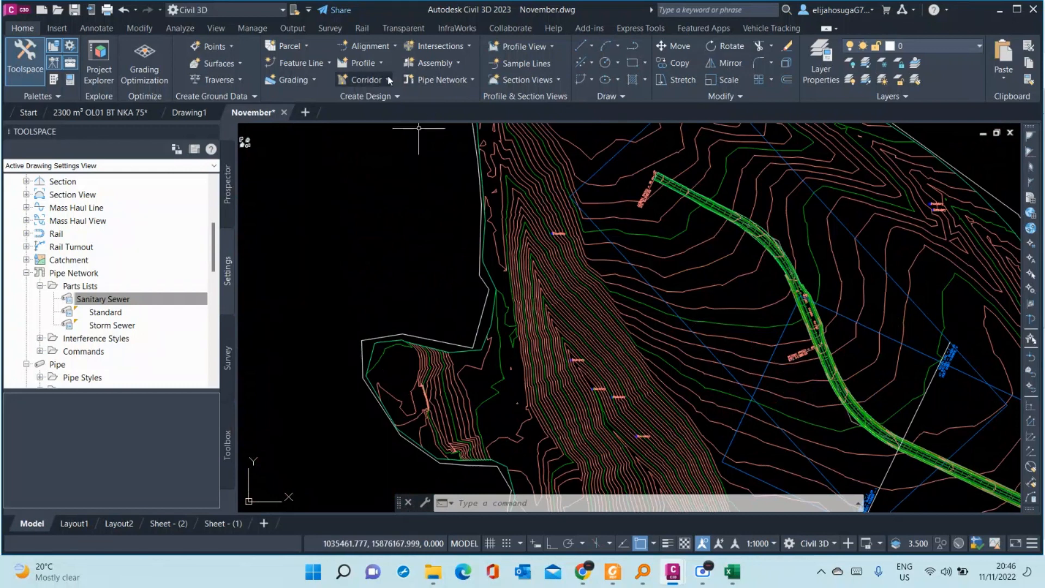
# - Start a new pipe network with the Sanitary Sewer parts list, referencing Topo Surface and November Alignment
pyautogui.click(434, 82)
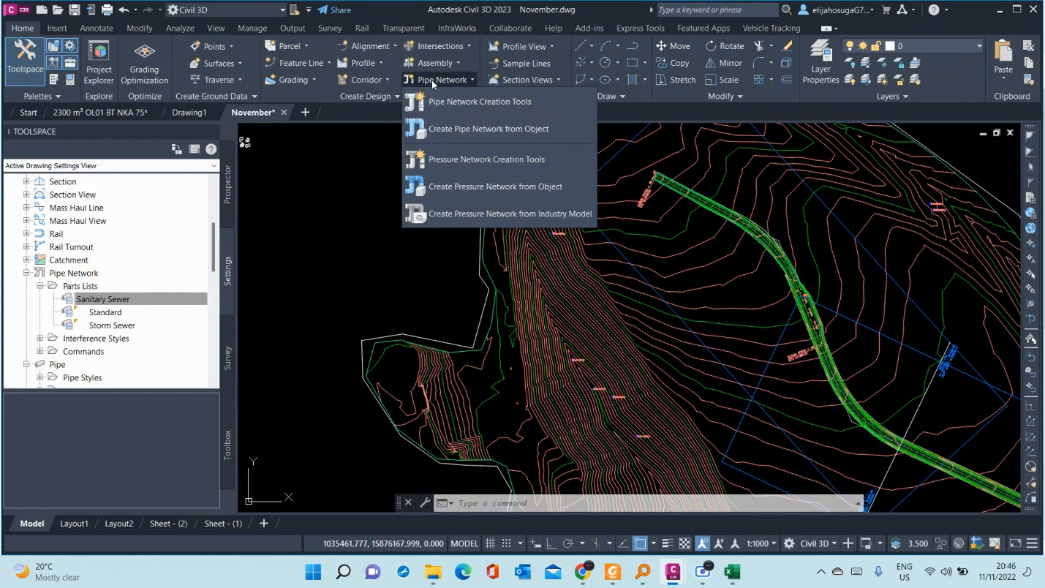
pyautogui.click(467, 107)
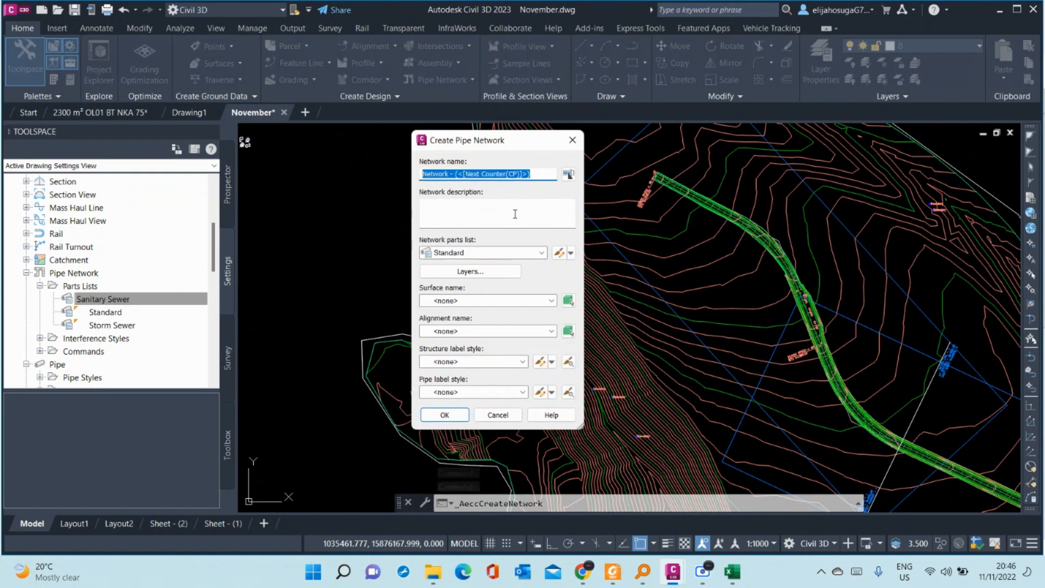
pyautogui.click(497, 254)
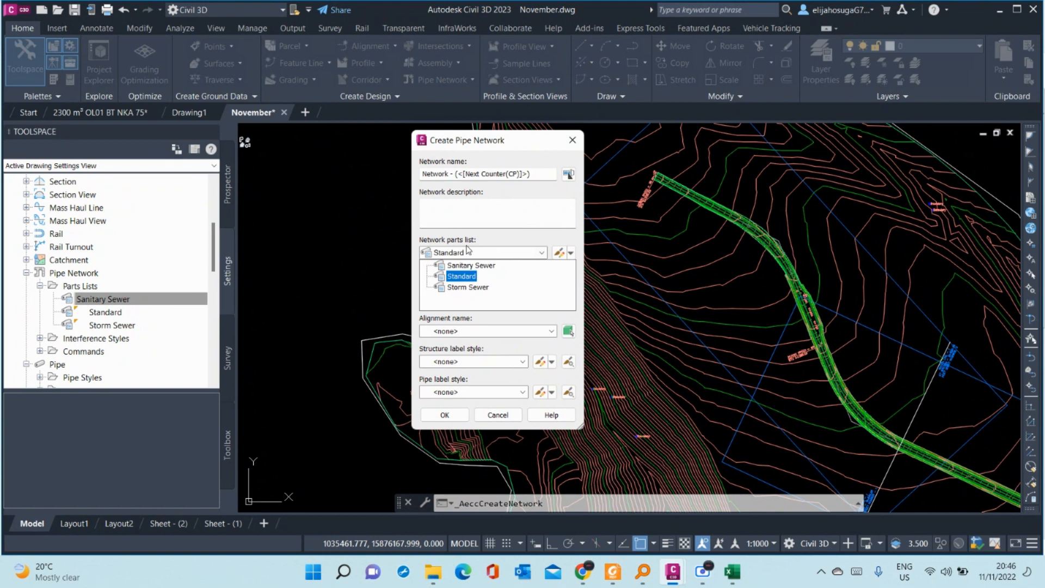
pyautogui.click(470, 265)
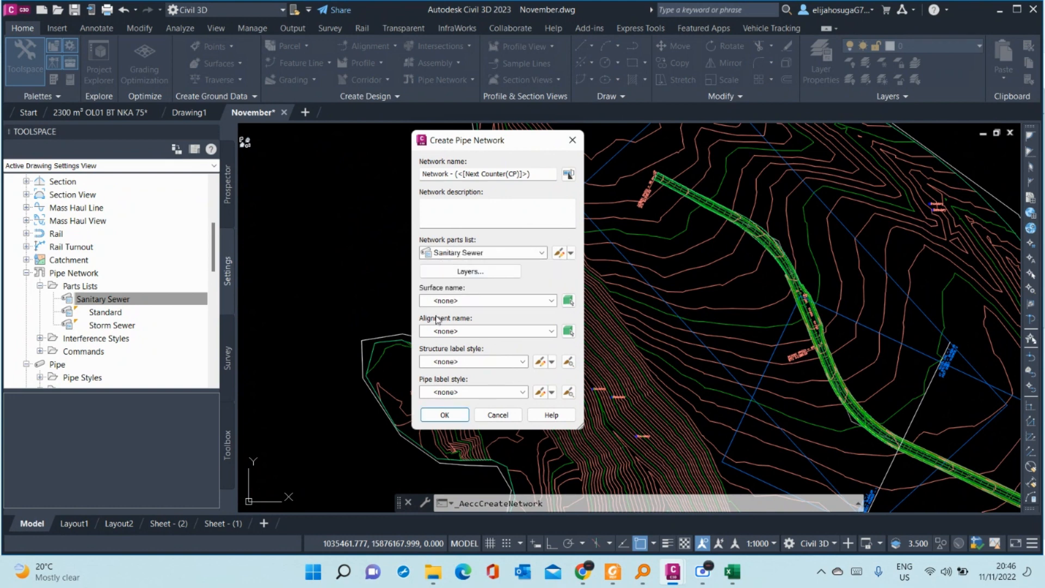
pyautogui.click(464, 303)
pyautogui.click(462, 334)
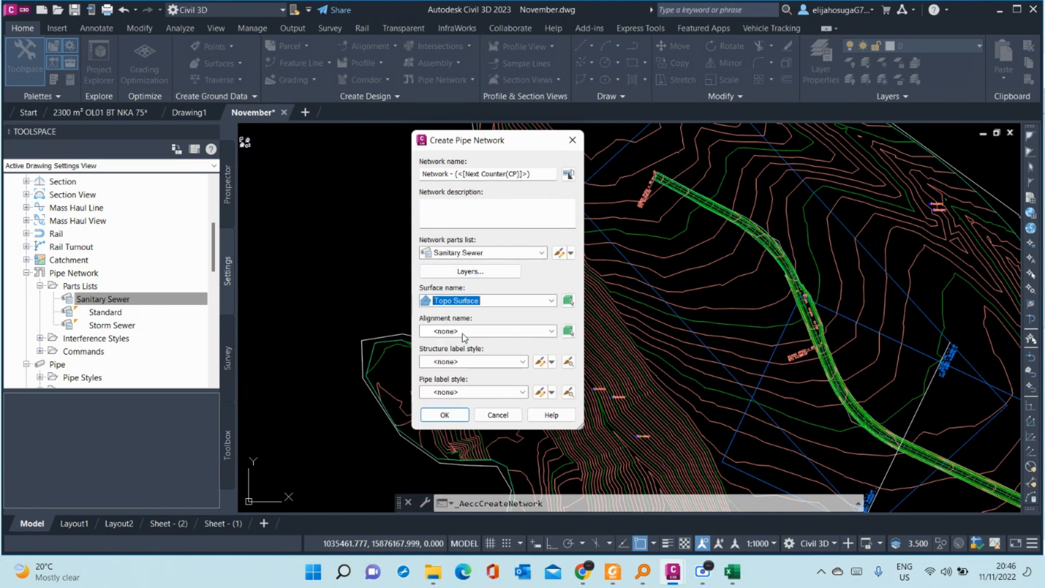
pyautogui.click(486, 332)
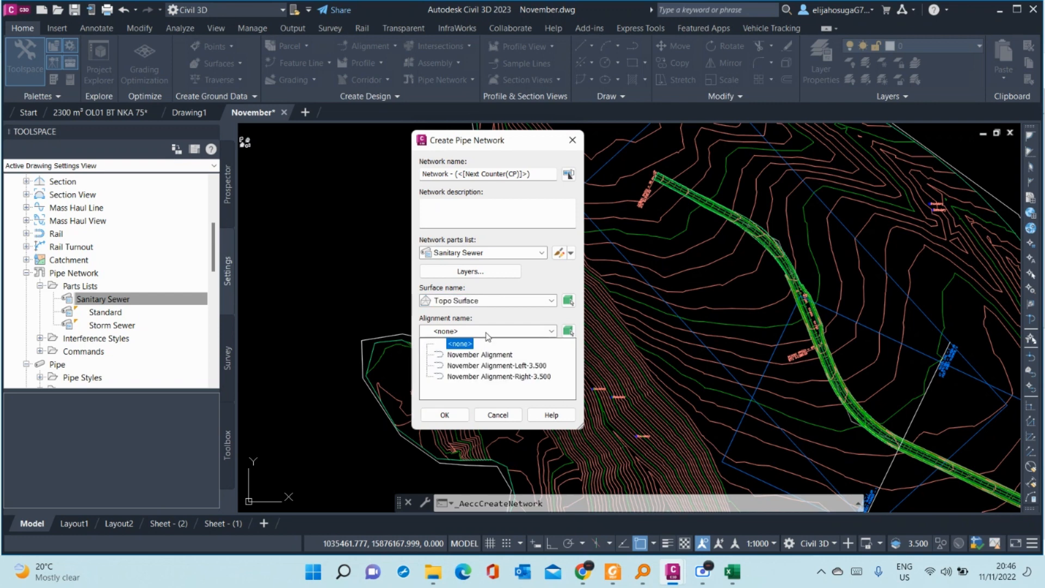
pyautogui.click(490, 355)
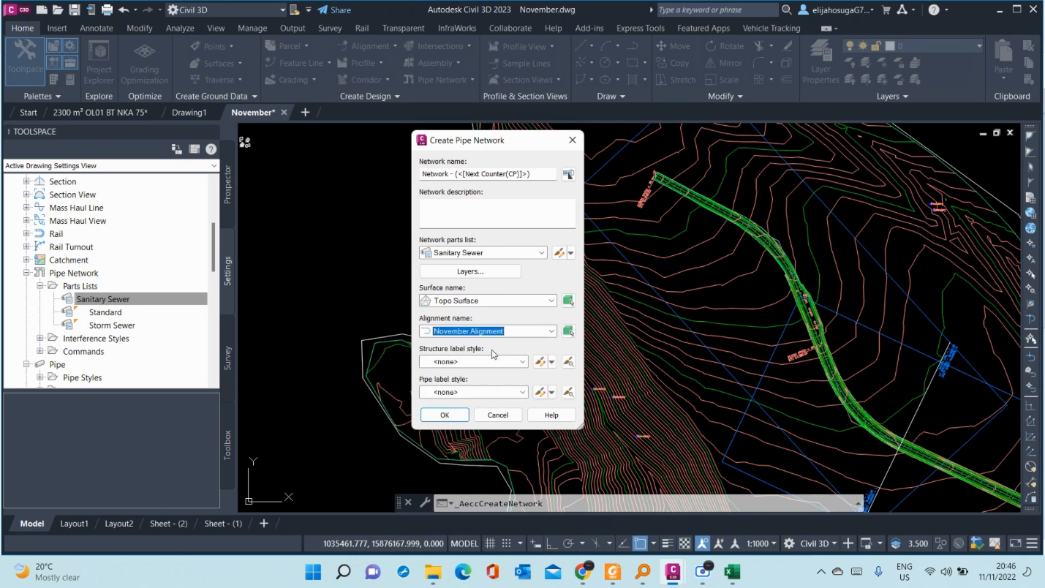
# - Set the structure labels to Name Only (Sanitary) and the pipe labels to Plan_Length Description and Slope, and create the network
pyautogui.click(487, 360)
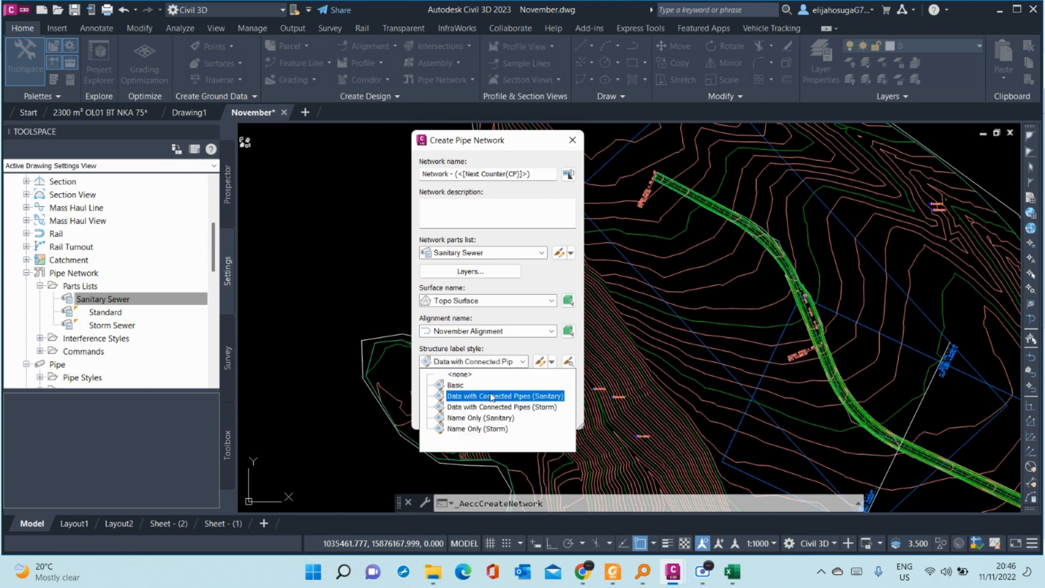
pyautogui.click(492, 362)
pyautogui.click(492, 362)
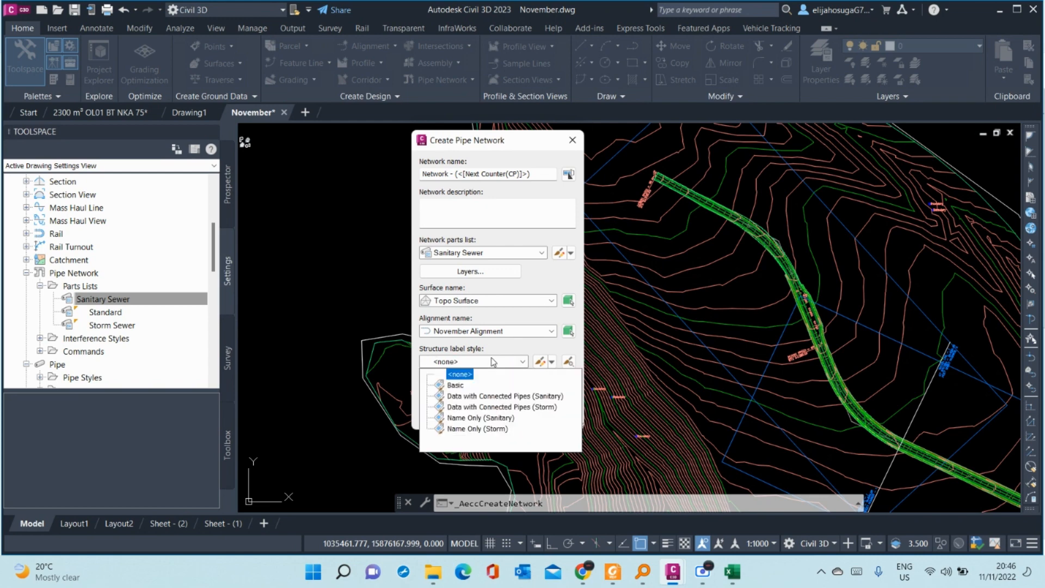
pyautogui.click(482, 418)
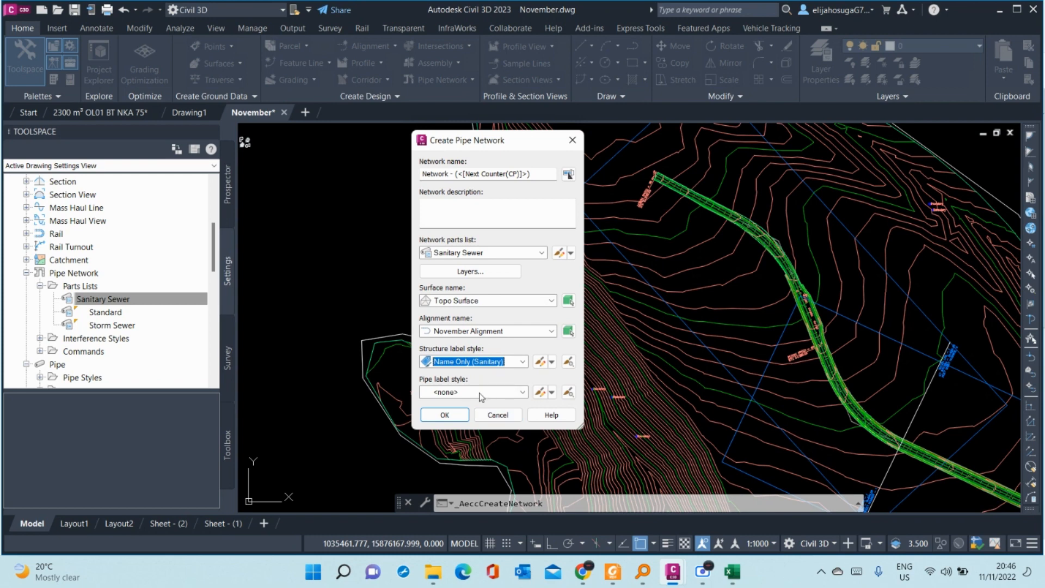
pyautogui.click(481, 394)
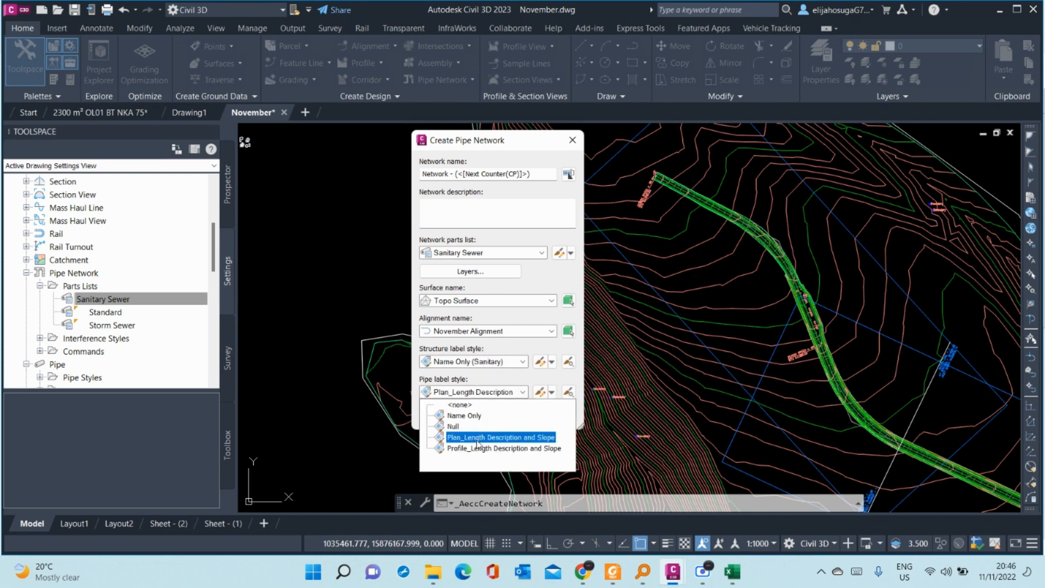
pyautogui.click(514, 437)
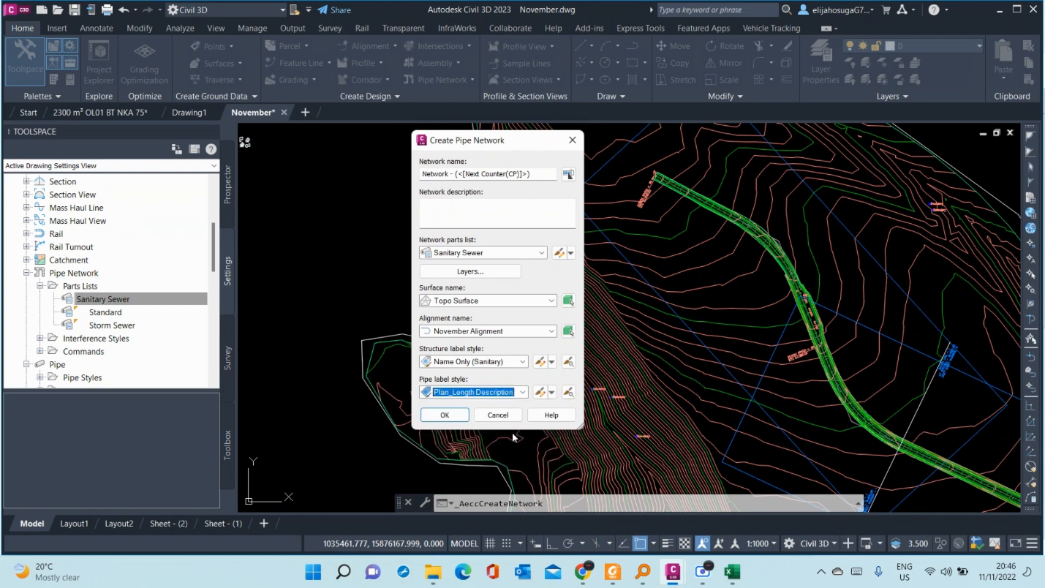
pyautogui.click(457, 416)
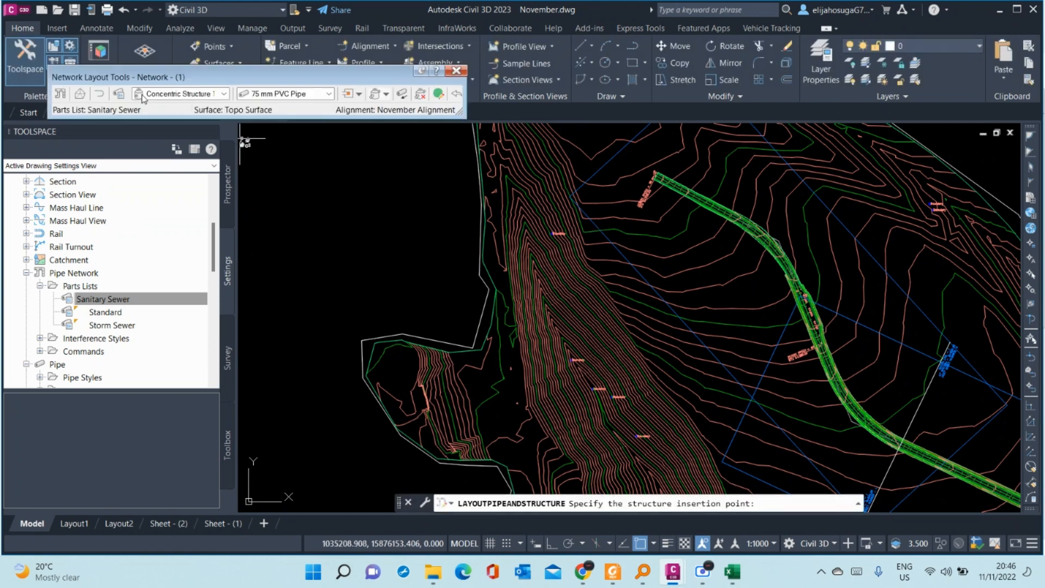
# - Choose the Concentric Structure 1,500 dia 530 frame 900 cone and the 200 mm PVC Pipe as the parts for the network layout
pyautogui.moveTo(234, 78); pyautogui.dragTo(232, 127)
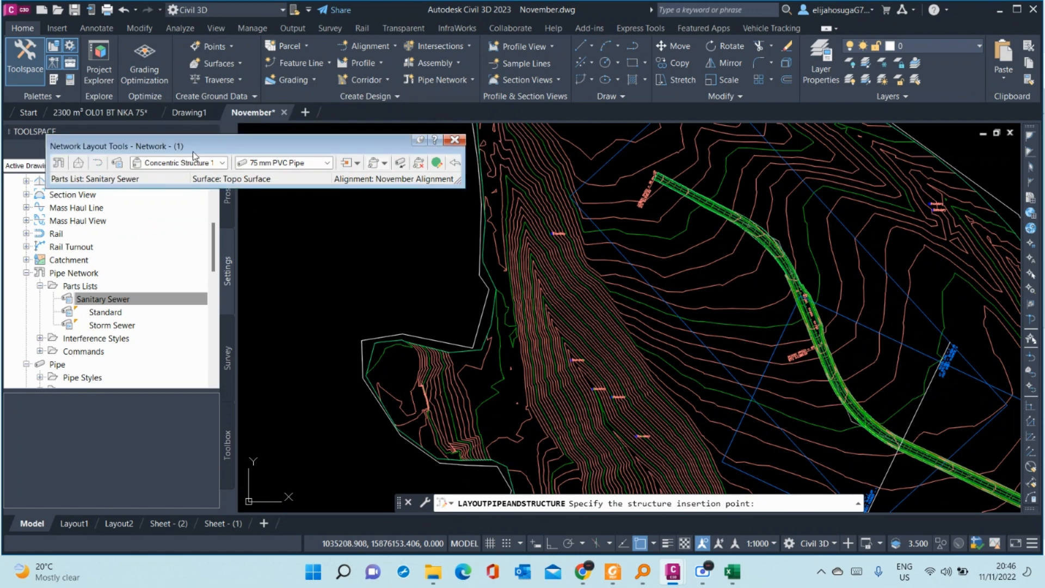
pyautogui.click(222, 163)
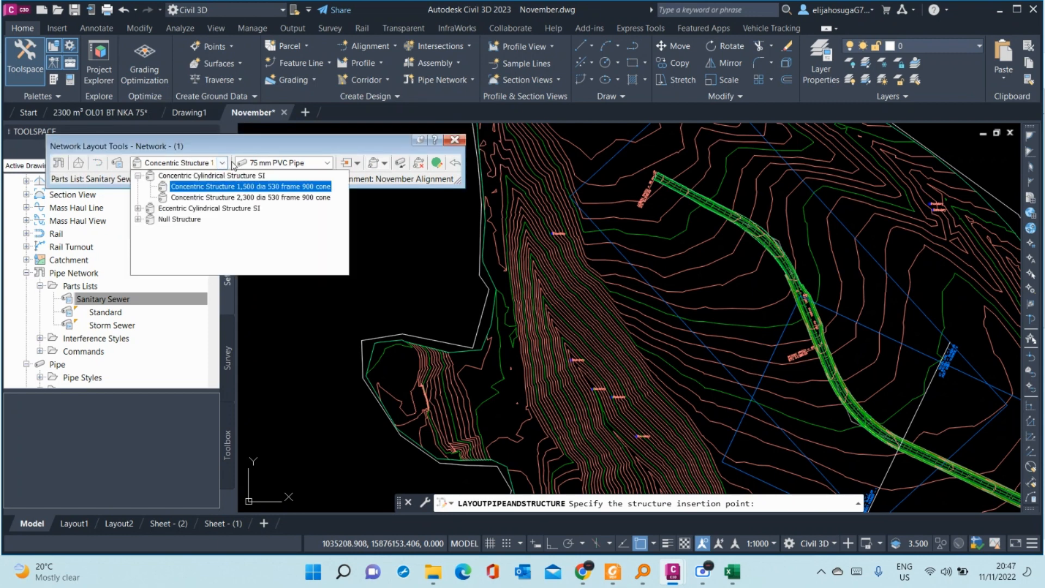
pyautogui.click(220, 188)
pyautogui.click(326, 163)
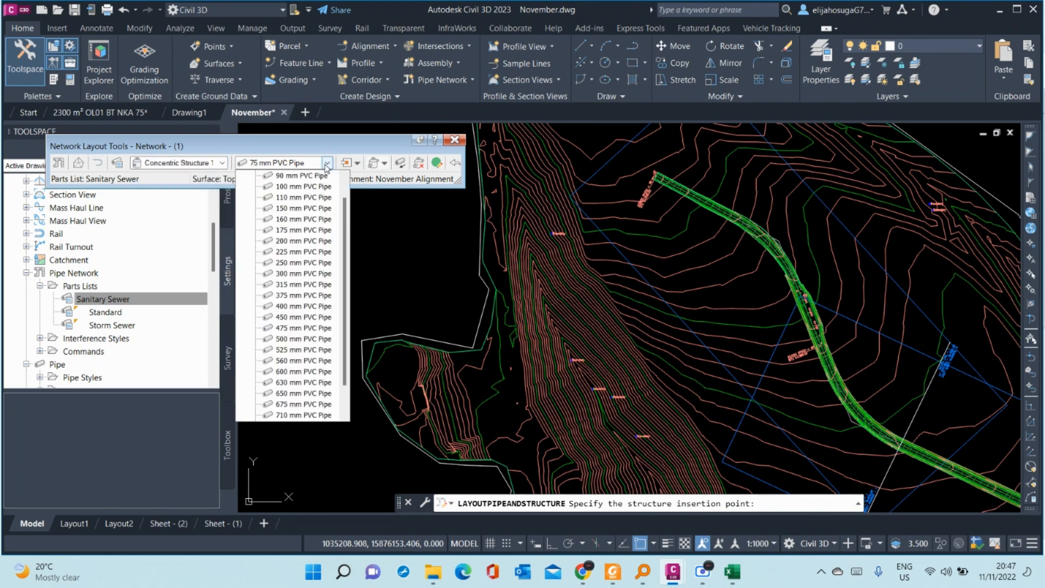
pyautogui.click(303, 239)
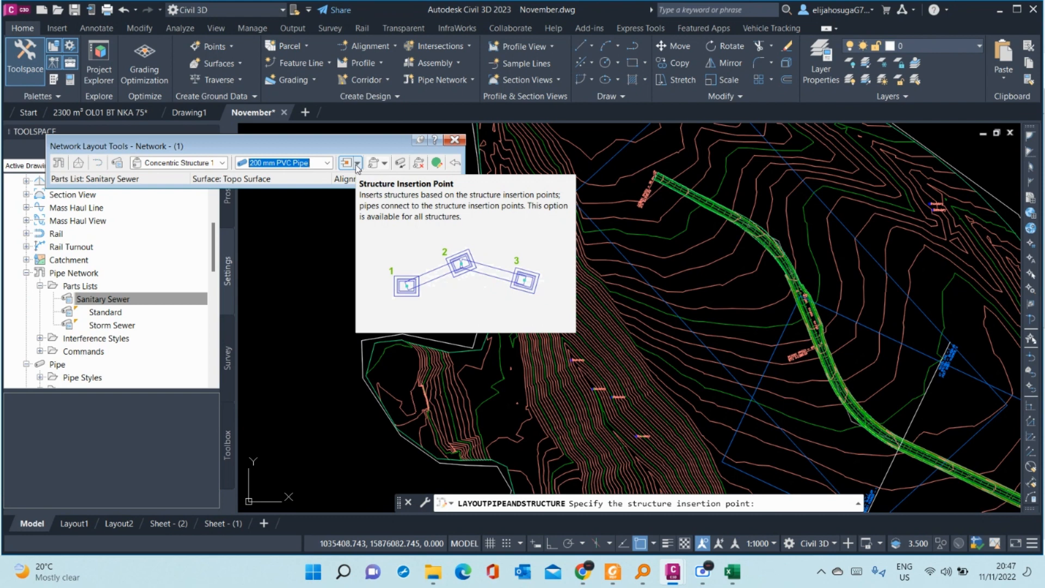
# - Set the network layout to draw both pipes and structures, and turn off object snapping for the structure placement
pyautogui.click(384, 163)
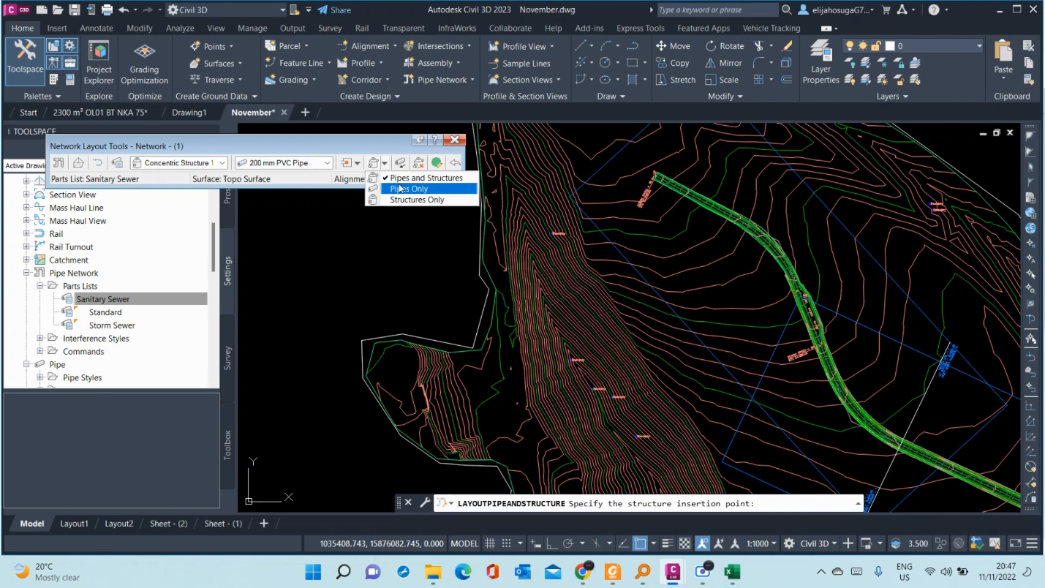
pyautogui.click(385, 163)
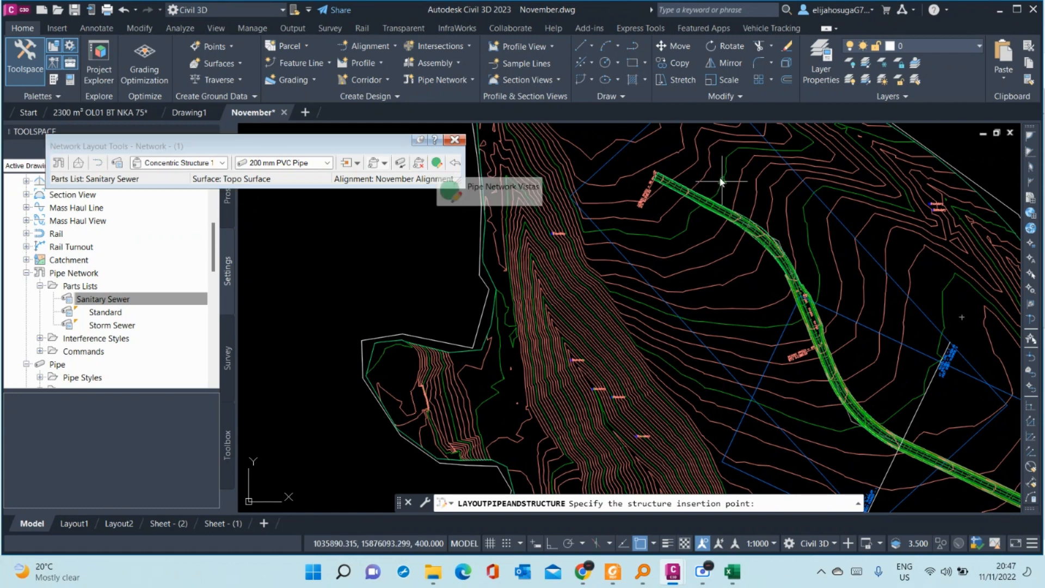
pyautogui.click(384, 163)
pyautogui.click(387, 176)
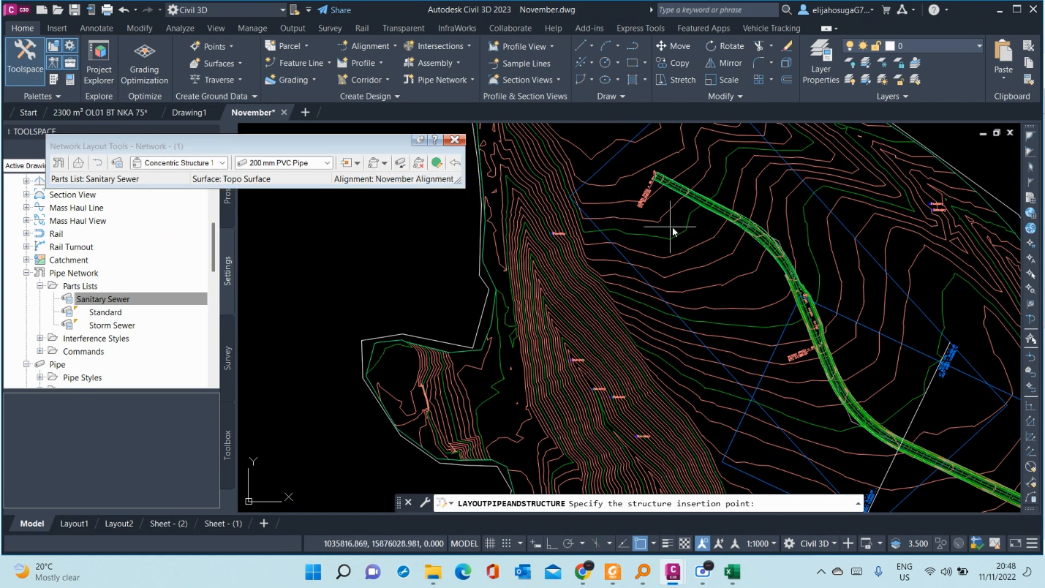
pyautogui.scroll(3, 662, 204)
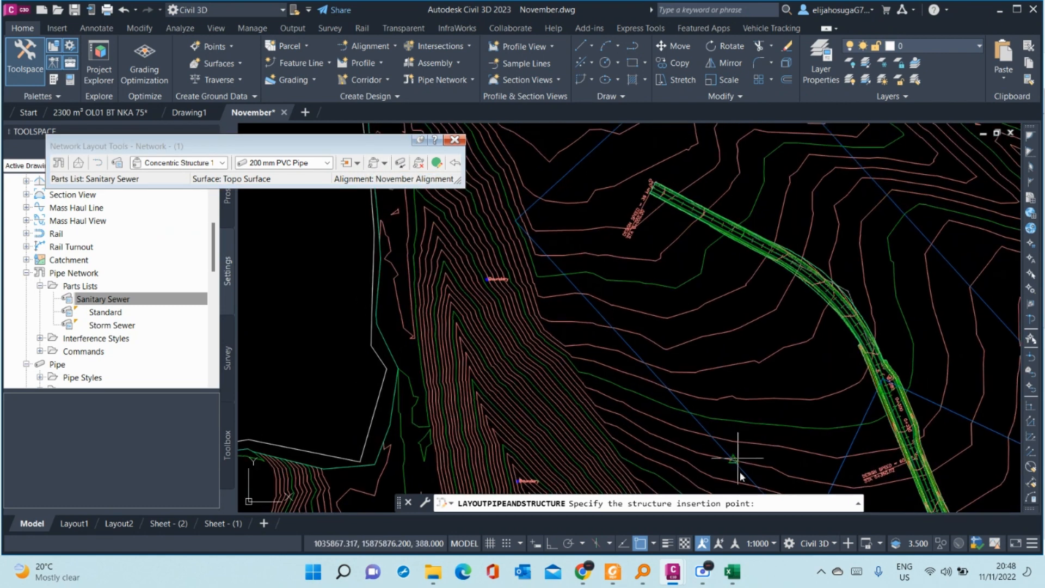
pyautogui.press('F3')
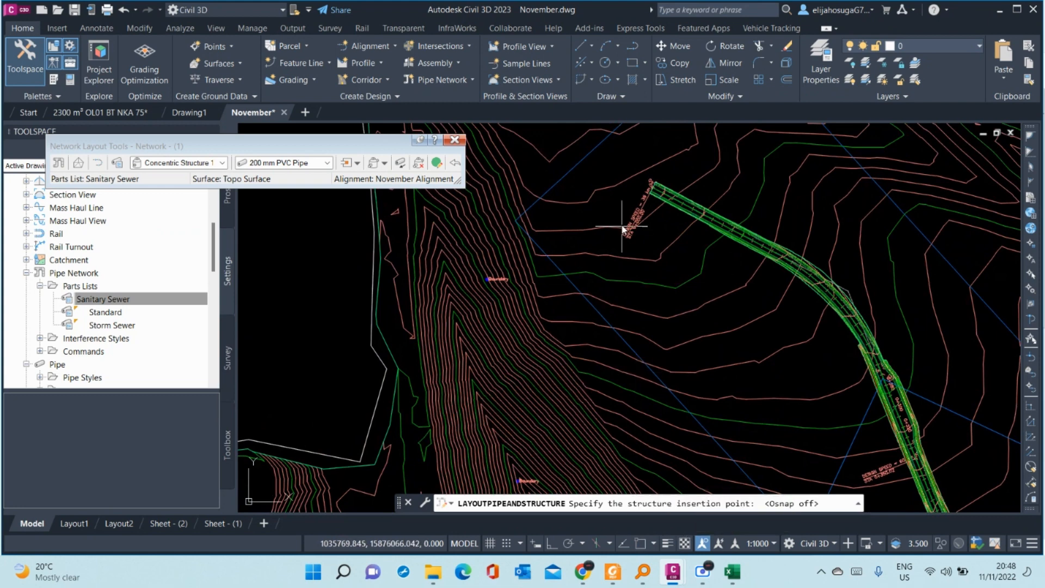
# - Place the first structure beside the alignment's start at station 0+000 and the second about 51 m further along the road
pyautogui.scroll(4, 623, 228)
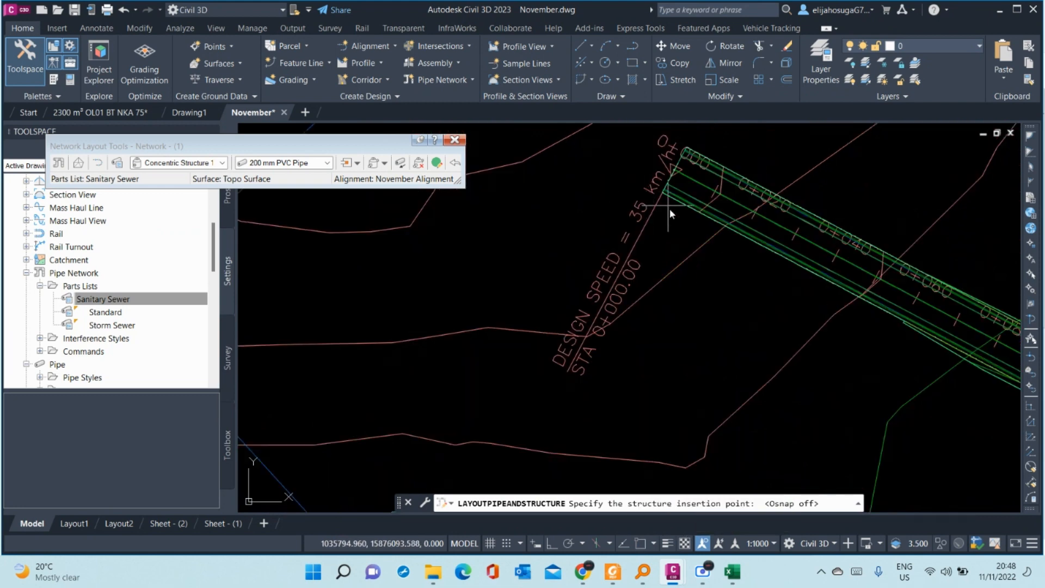
pyautogui.click(677, 240)
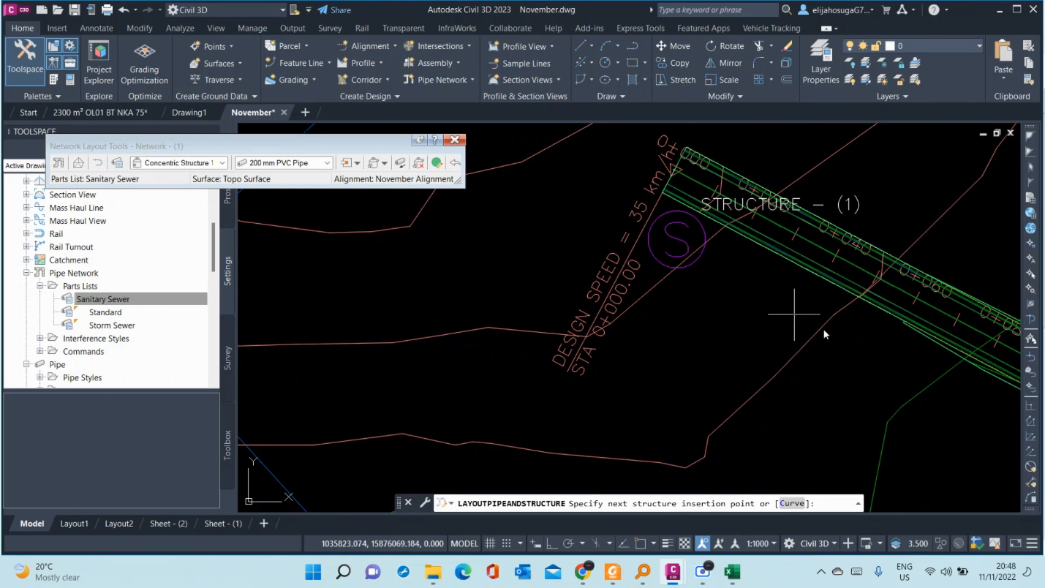
pyautogui.scroll(-4, 907, 356)
pyautogui.moveTo(911, 364); pyautogui.dragTo(784, 306, button='middle')
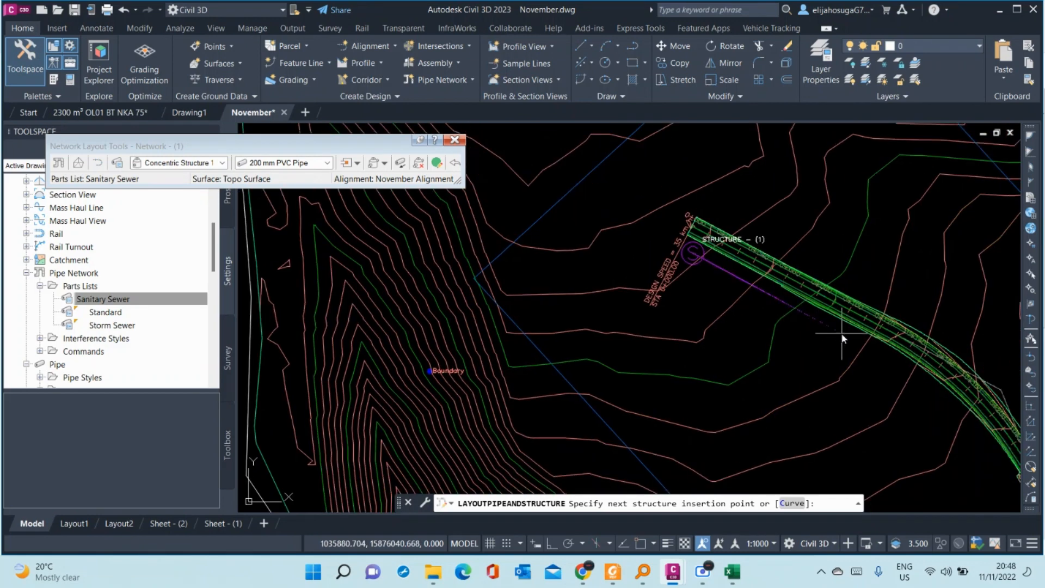
pyautogui.scroll(4, 834, 332)
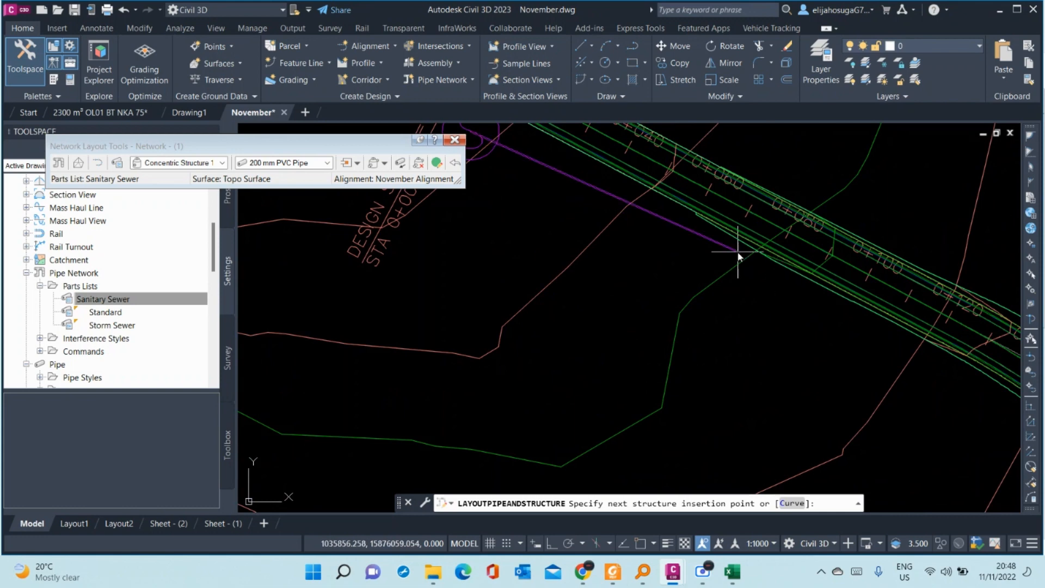
pyautogui.moveTo(740, 250); pyautogui.dragTo(793, 355, button='middle')
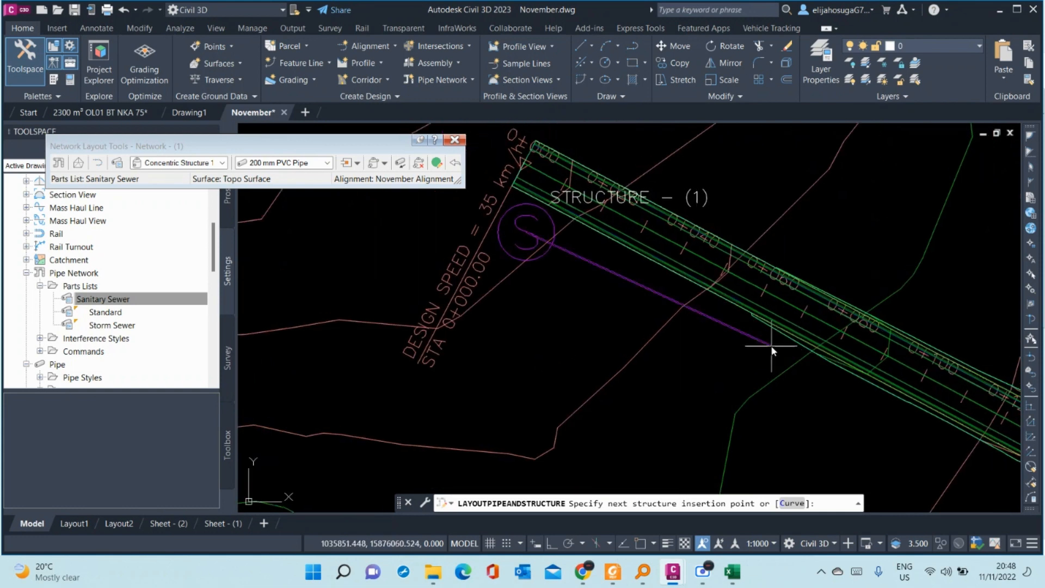
pyautogui.click(735, 333)
# - Place the third structure along the same road edge, near station 0+120
pyautogui.scroll(-5, 828, 382)
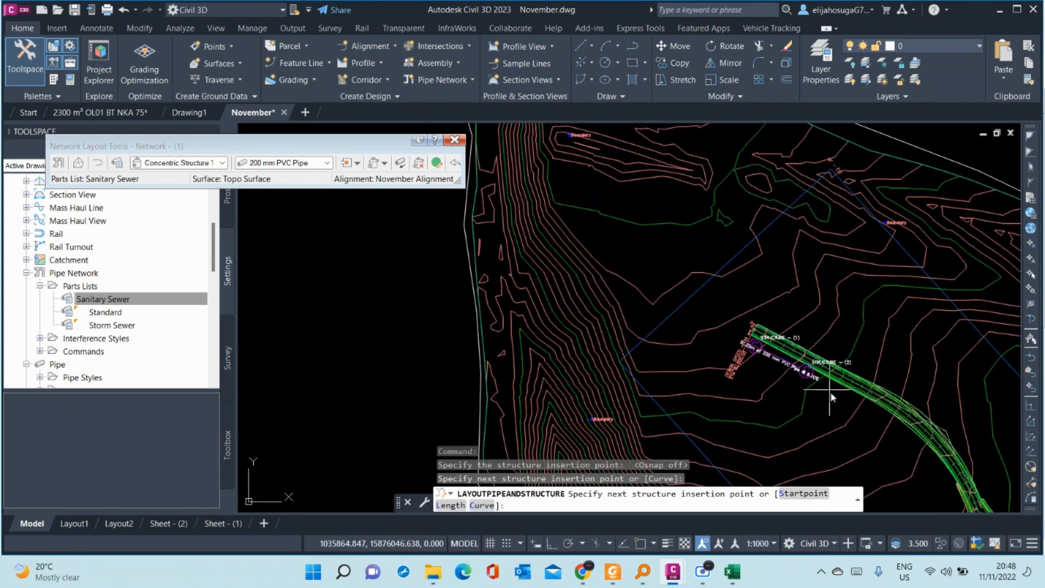
pyautogui.moveTo(828, 385)
pyautogui.mouseDown(button='middle')
pyautogui.moveTo(828, 403)
pyautogui.moveTo(828, 365)
pyautogui.moveTo(914, 444)
pyautogui.mouseUp(button='middle')
pyautogui.scroll(6, 829, 403)
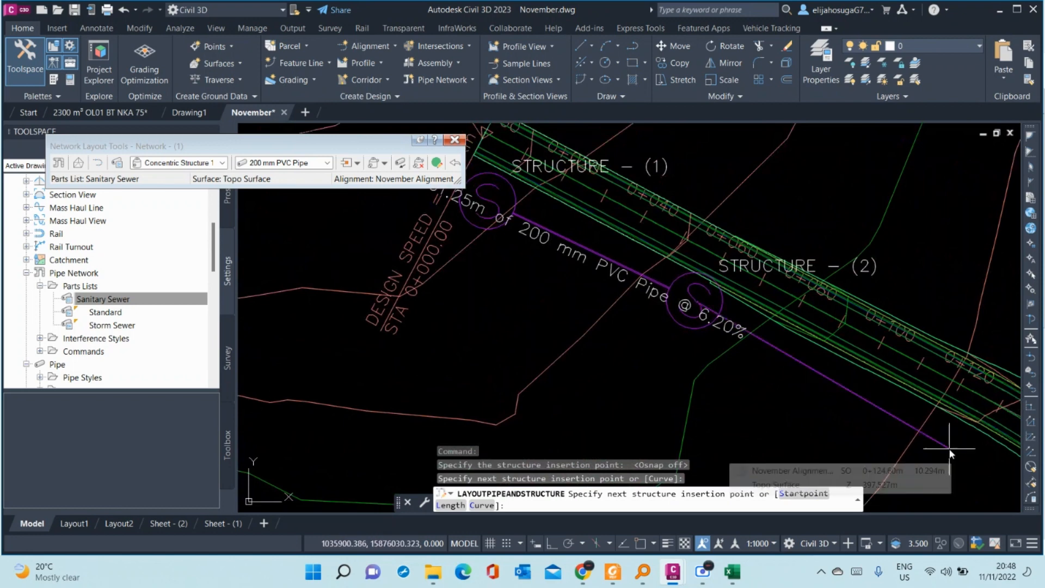
pyautogui.moveTo(952, 451)
pyautogui.mouseDown(button='middle')
pyautogui.moveTo(876, 407)
pyautogui.moveTo(899, 467)
pyautogui.mouseUp(button='middle')
pyautogui.scroll(-6, 899, 466)
pyautogui.scroll(8, 898, 466)
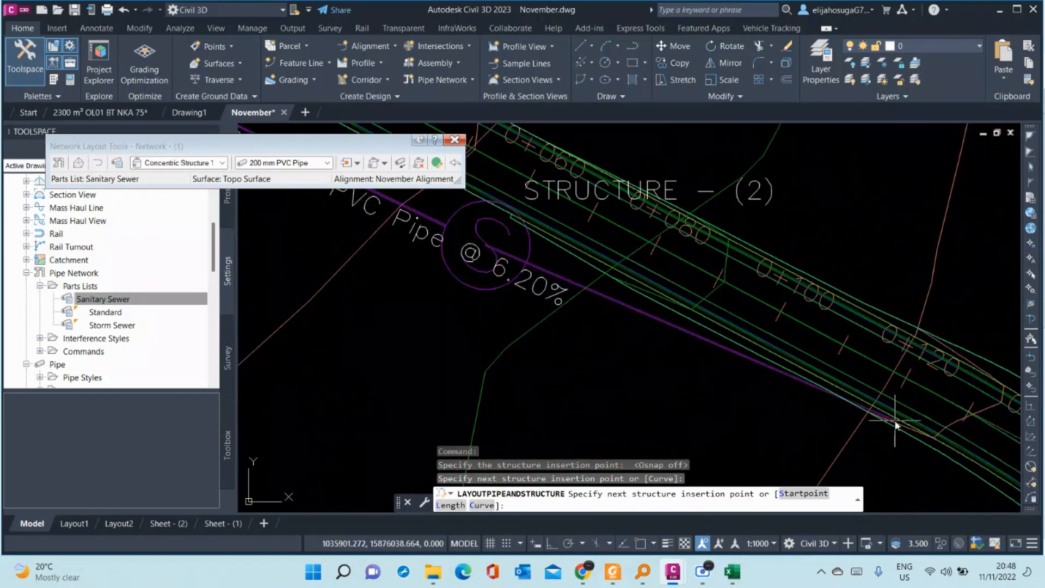
pyautogui.click(861, 440)
# - Place two more structures along the first bend, with pipe runs of about 57 m and 55 m
pyautogui.scroll(-5, 847, 438)
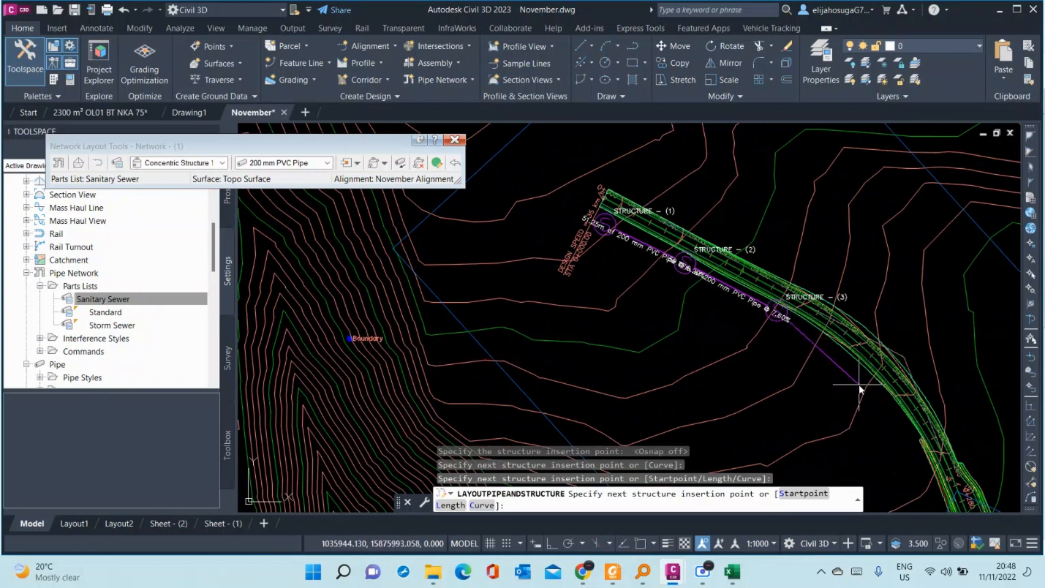
pyautogui.scroll(5, 857, 381)
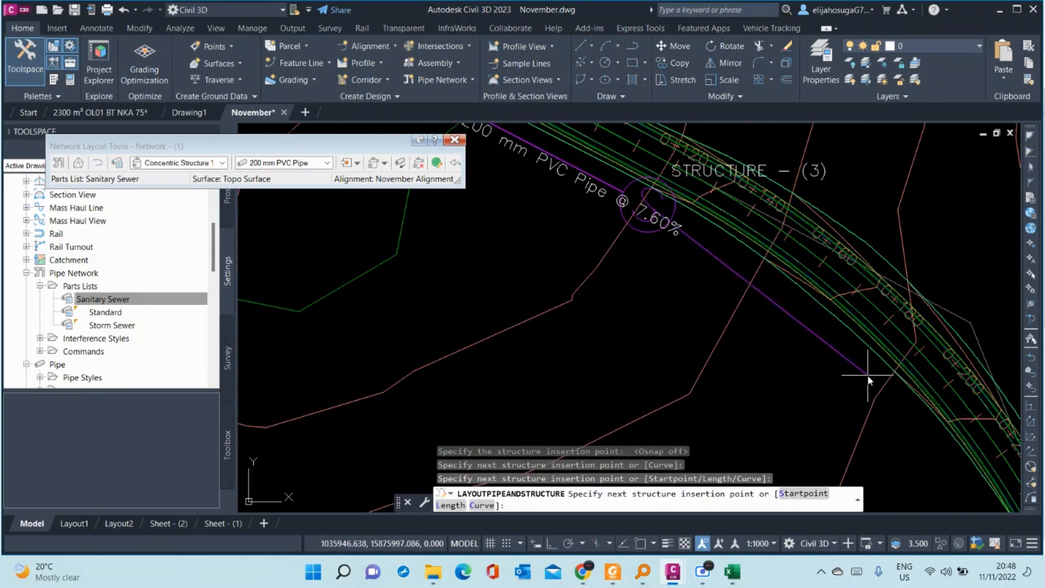
pyautogui.click(874, 386)
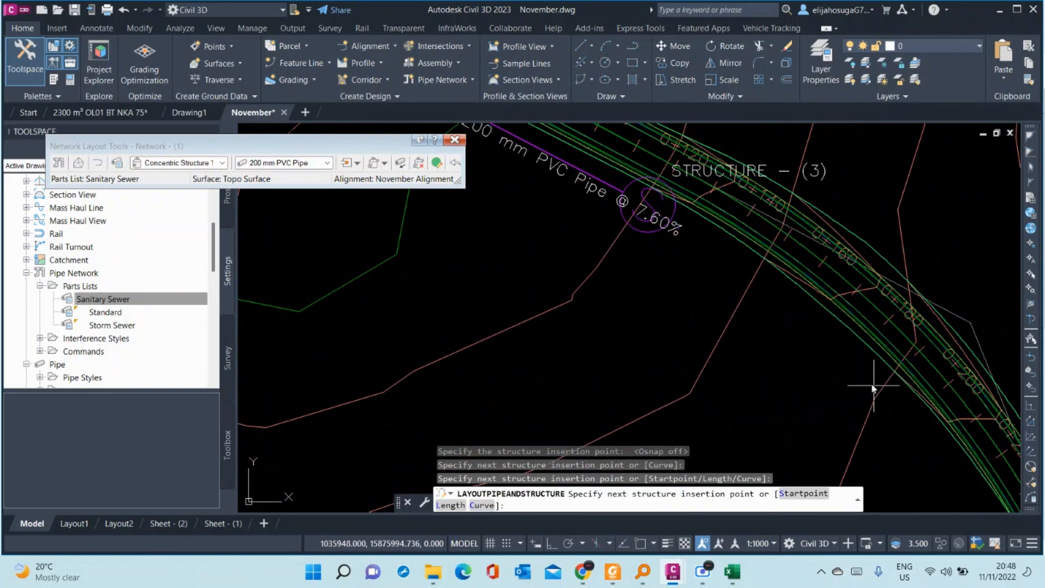
pyautogui.click(845, 355)
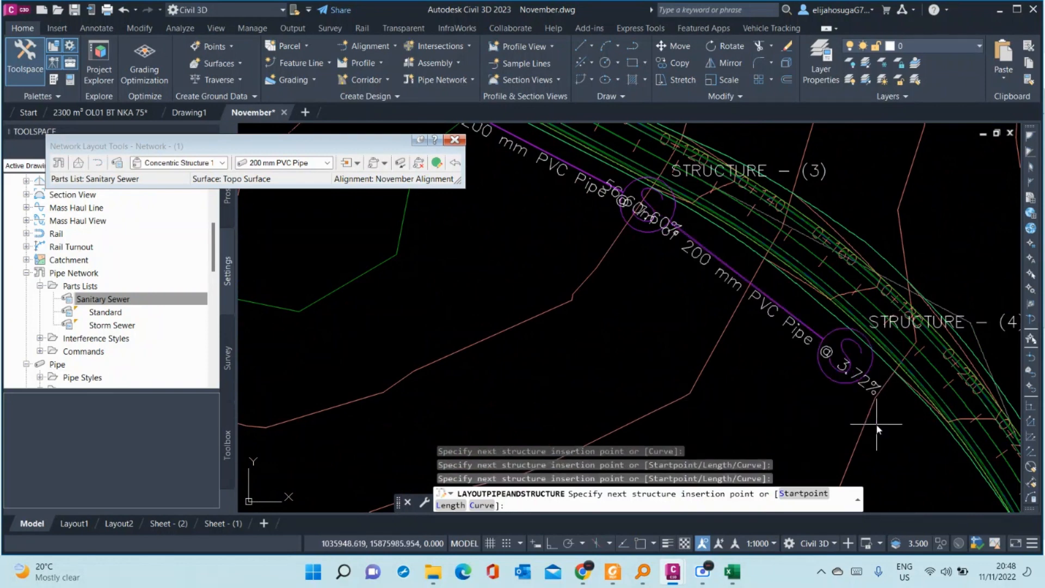
pyautogui.scroll(-5, 877, 429)
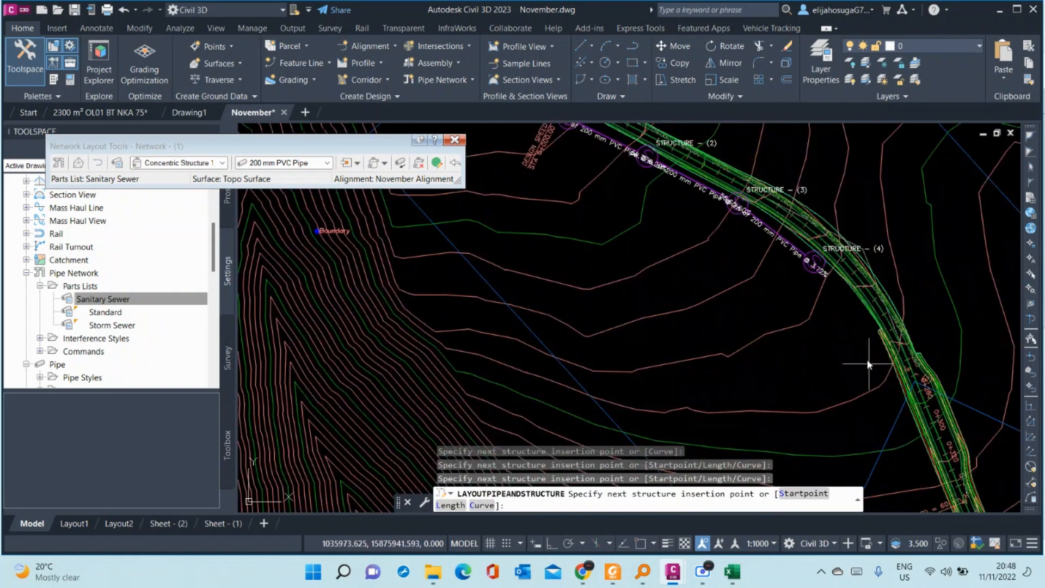
pyautogui.scroll(5, 869, 364)
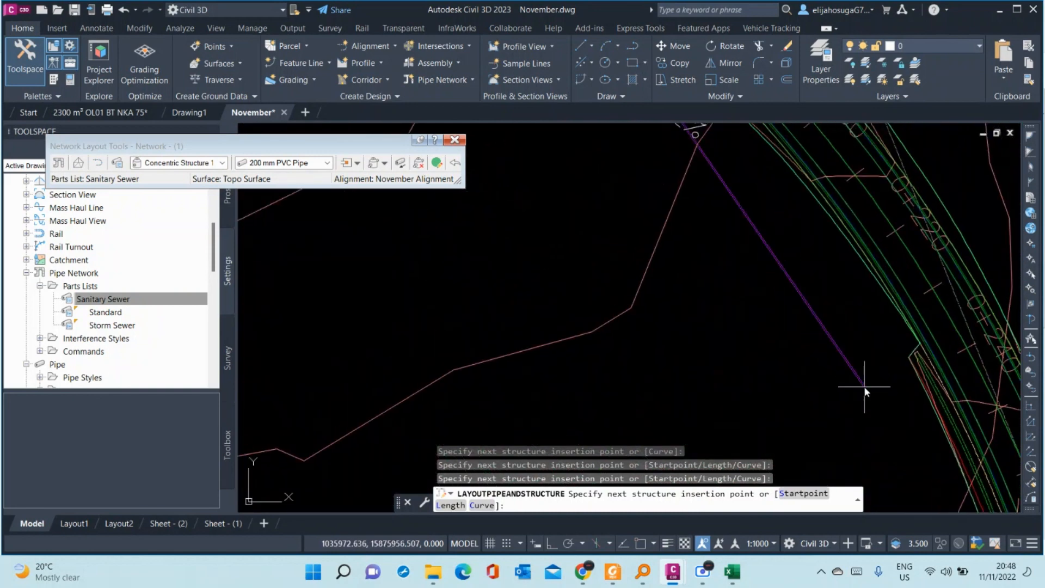
pyautogui.click(864, 386)
# - Continue the network with two structures along the same road edge, near stations 0+300 and 0+350
pyautogui.scroll(-7, 846, 357)
pyautogui.moveTo(855, 424); pyautogui.dragTo(847, 364, button='middle')
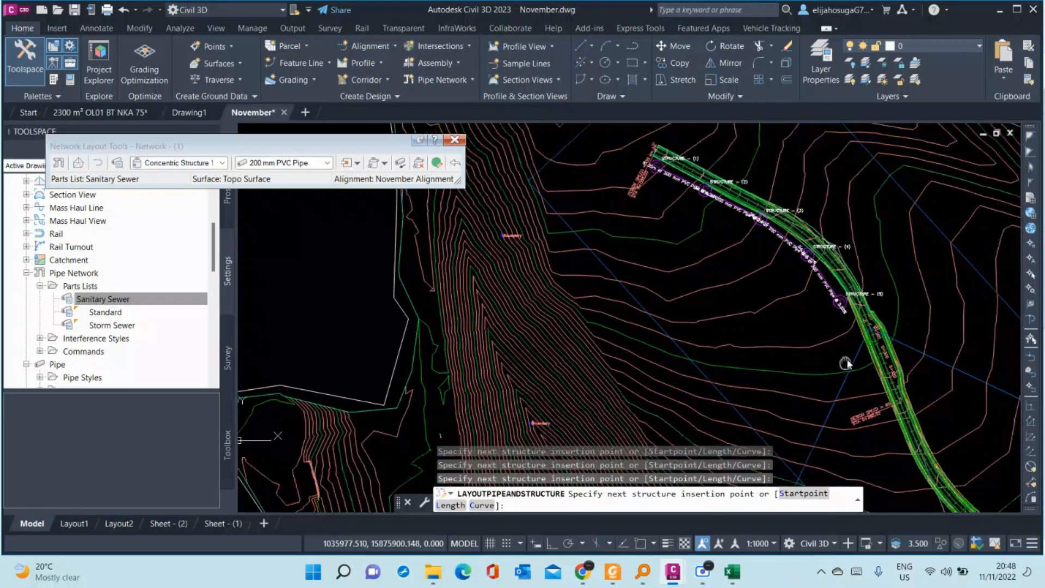
pyautogui.scroll(6, 852, 373)
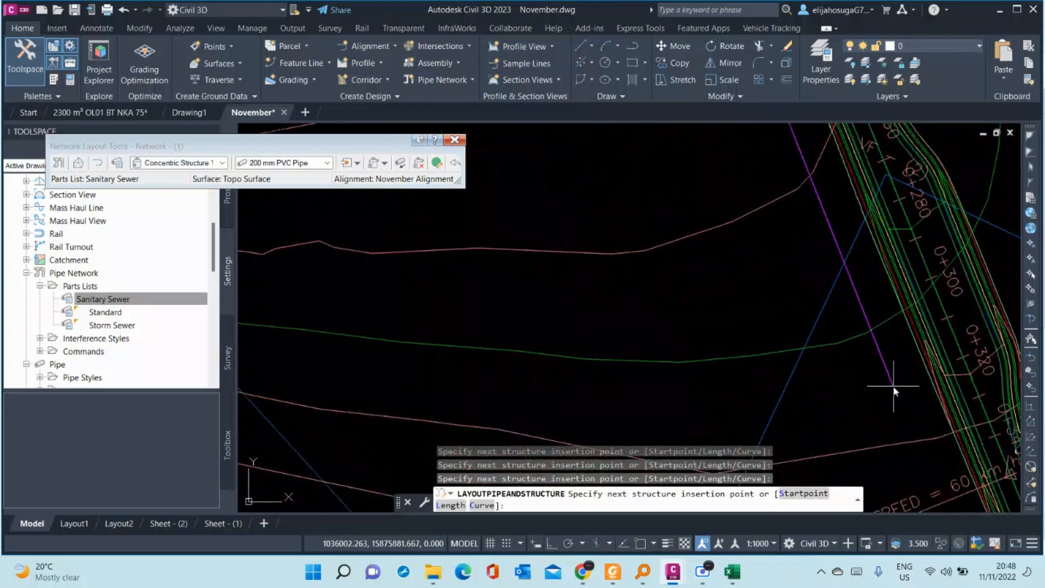
pyautogui.scroll(-3, 894, 390)
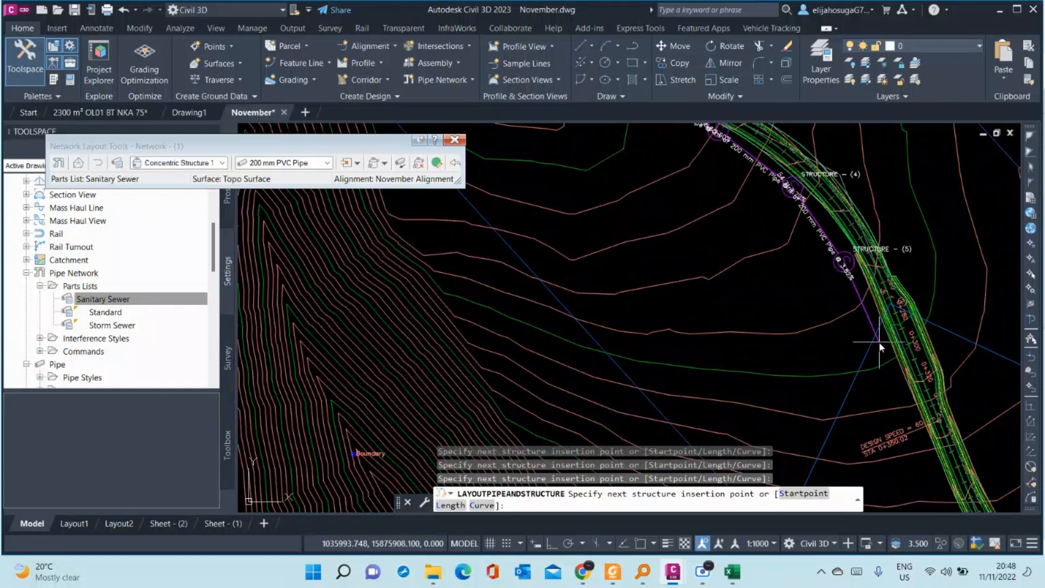
pyautogui.scroll(4, 881, 347)
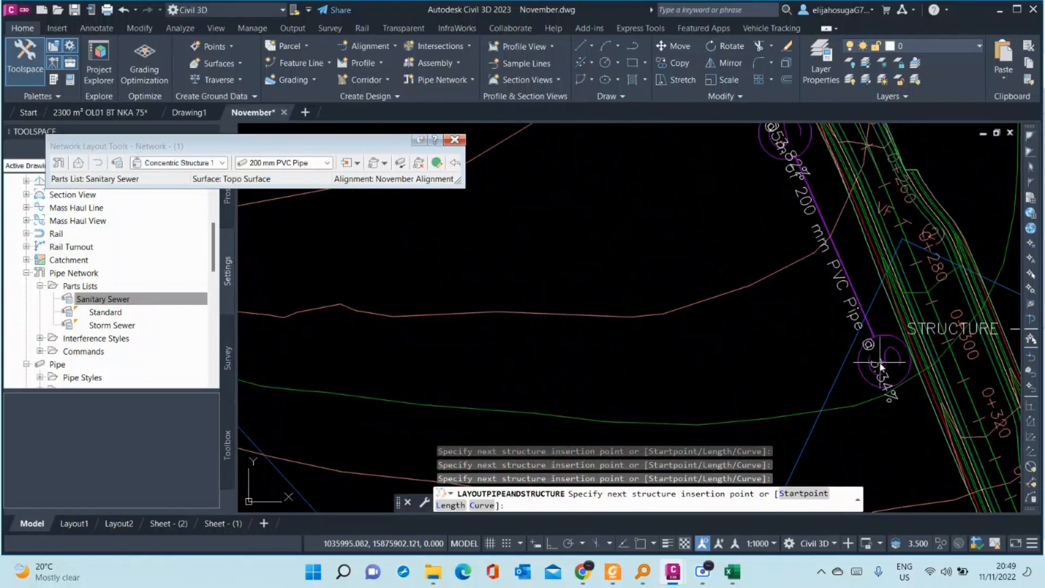
pyautogui.scroll(-5, 884, 376)
pyautogui.scroll(4, 883, 401)
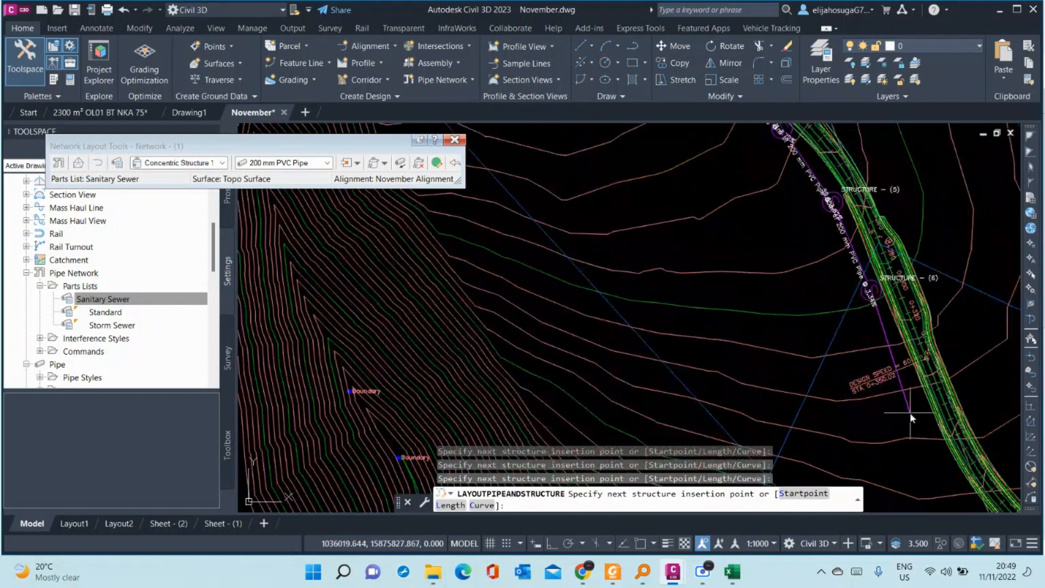
pyautogui.scroll(2, 909, 401)
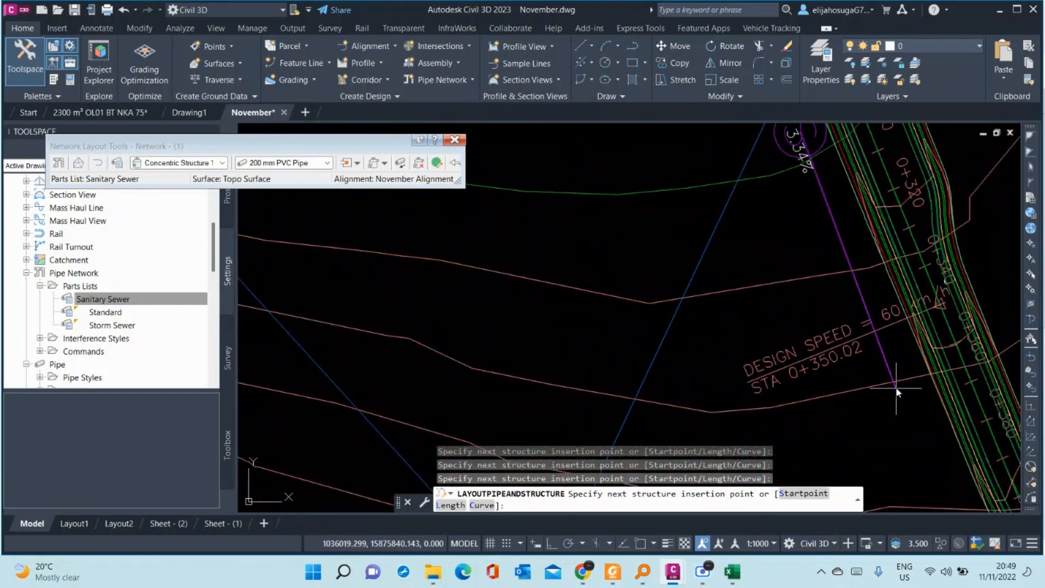
pyautogui.click(899, 360)
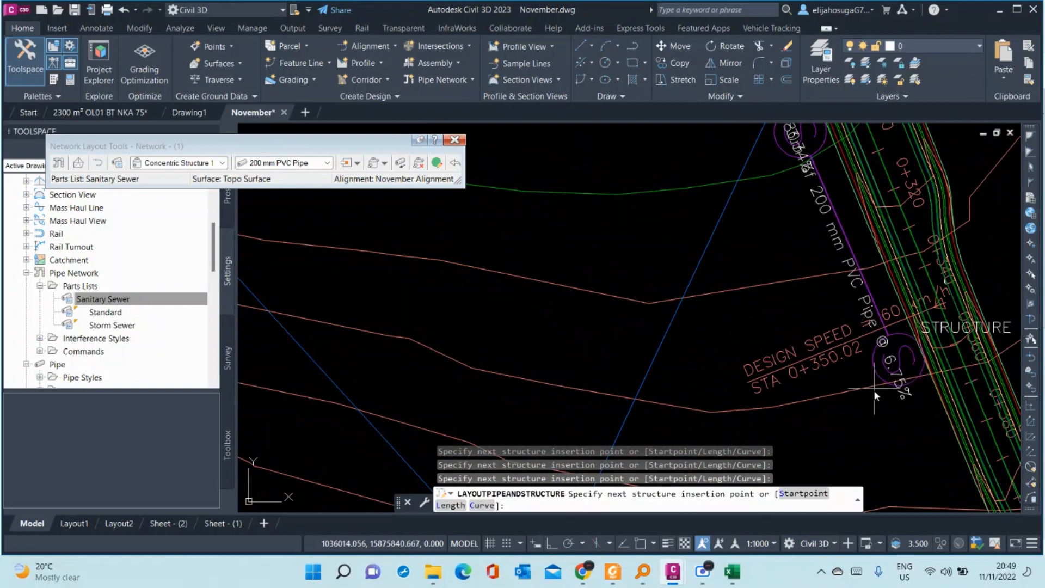
# - Place three more structures around the second bend, ending where the last straight section begins
pyautogui.scroll(-3, 901, 357)
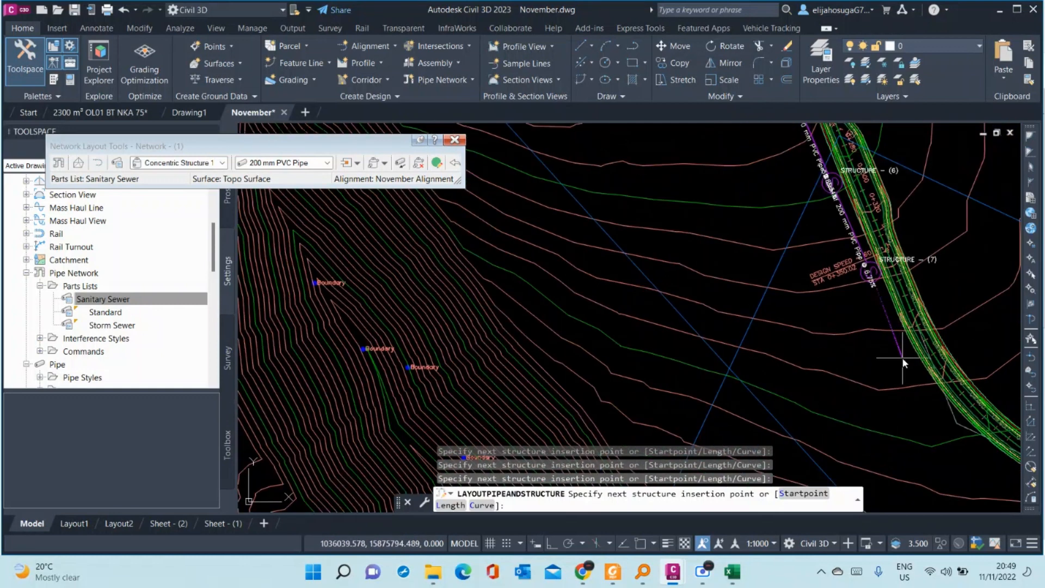
pyautogui.click(903, 360)
pyautogui.moveTo(920, 387); pyautogui.dragTo(849, 343, button='middle')
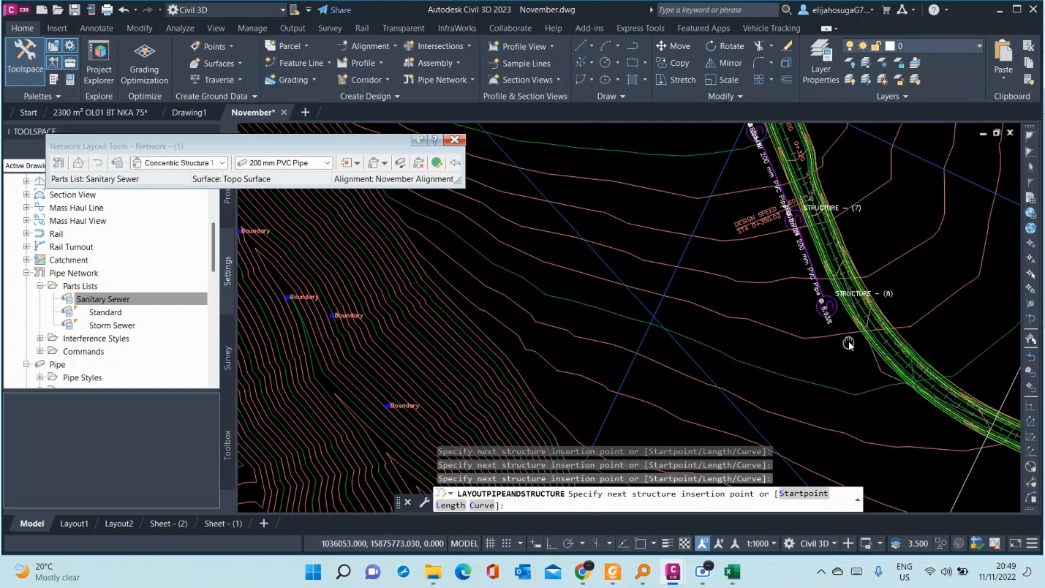
pyautogui.click(889, 388)
pyautogui.moveTo(896, 390)
pyautogui.mouseDown(button='middle')
pyautogui.moveTo(849, 376)
pyautogui.moveTo(870, 405)
pyautogui.moveTo(700, 327)
pyautogui.mouseUp(button='middle')
pyautogui.click(871, 407)
# - Place the last two structures along the final straight, ending near the road's end, and finish the network layout
pyautogui.scroll(-2, 735, 348)
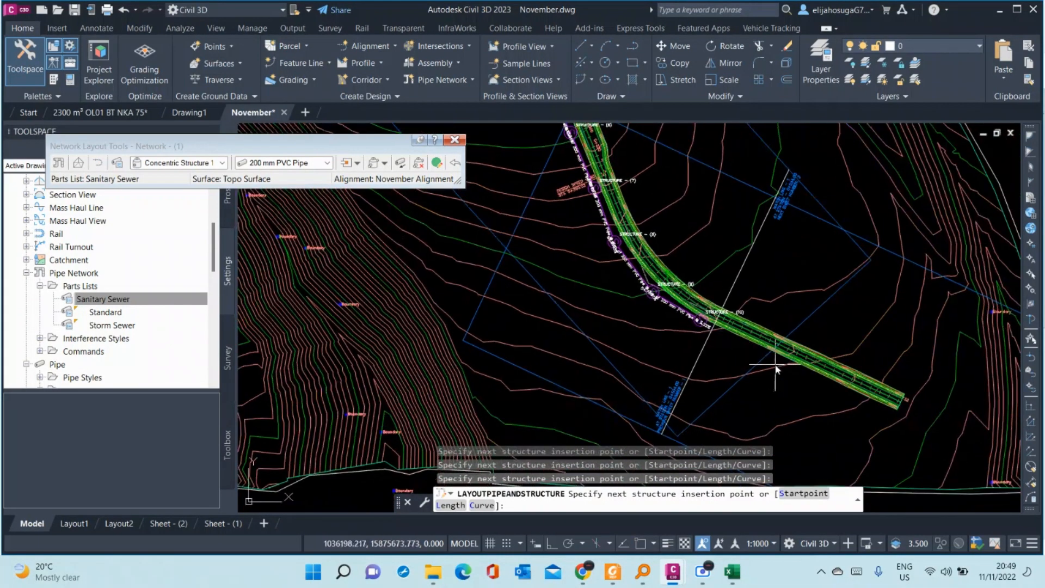
pyautogui.click(775, 365)
pyautogui.click(860, 404)
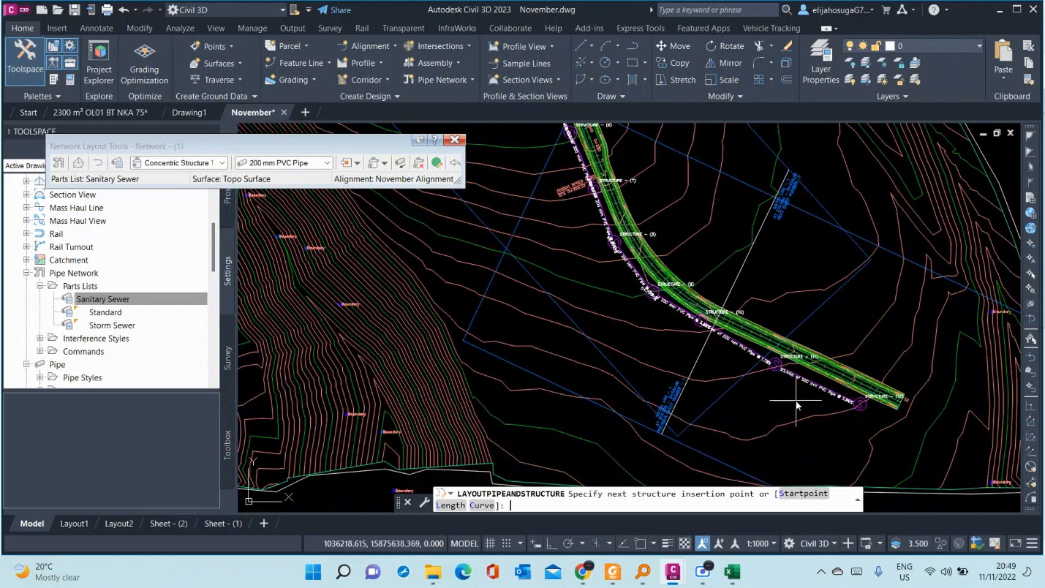
pyautogui.press('Return')
# - Set the annotation scale to 1:750 and check the pipe labels between the first structures for overlap
pyautogui.scroll(-2, 597, 179)
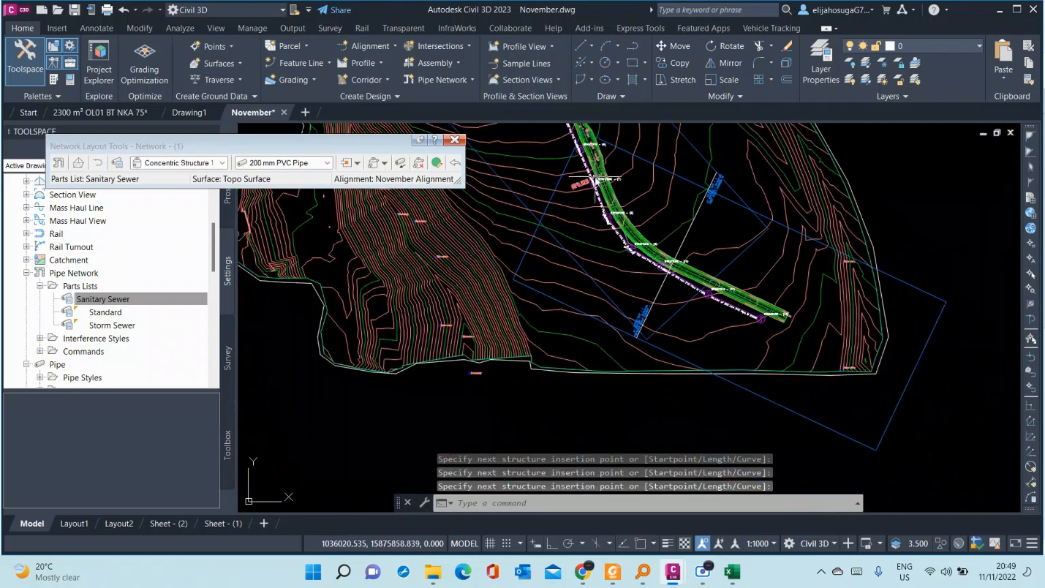
pyautogui.moveTo(564, 163); pyautogui.dragTo(598, 266, button='middle')
pyautogui.scroll(6, 572, 229)
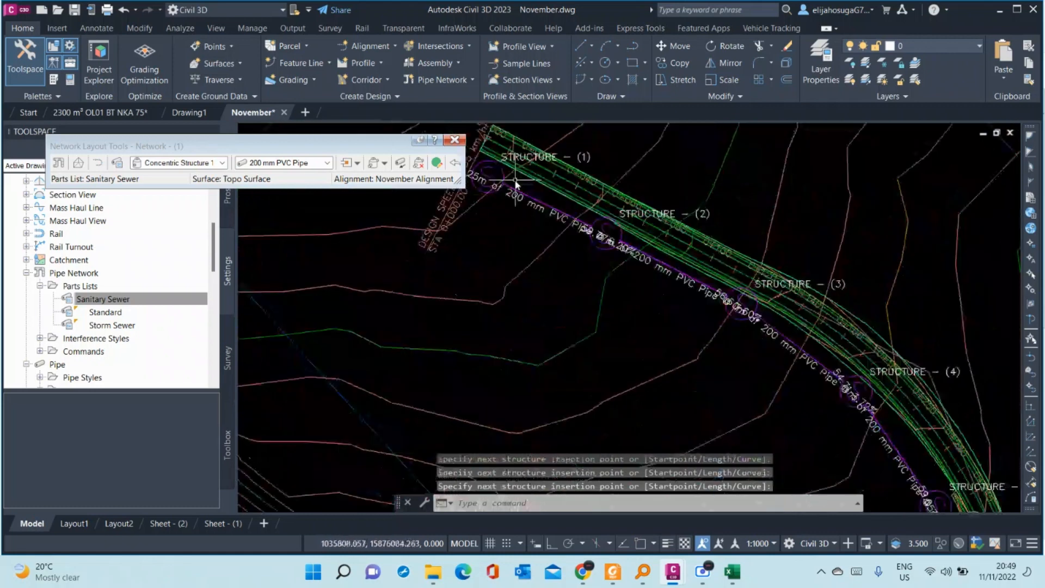
pyautogui.click(767, 544)
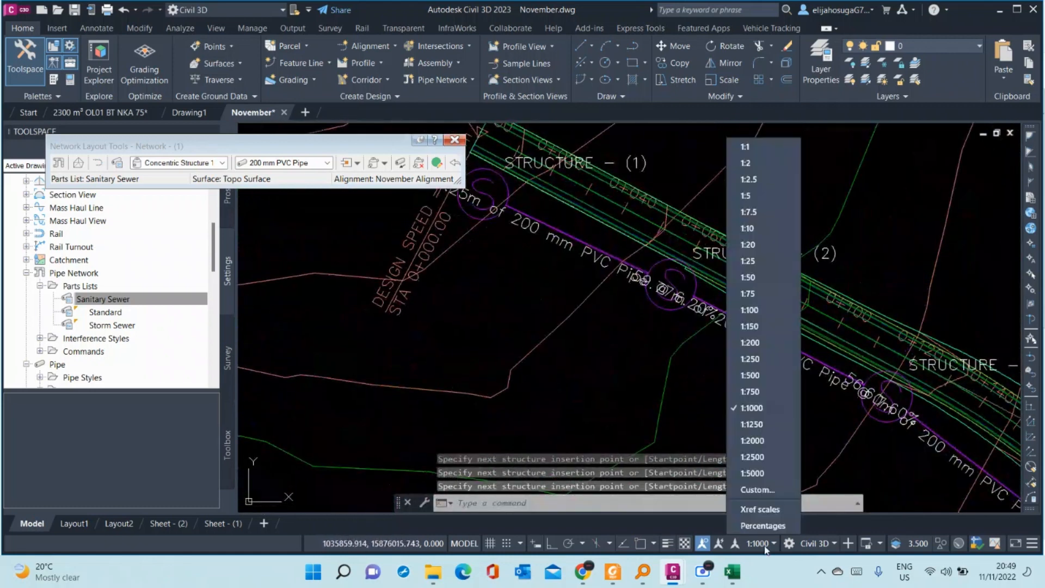
pyautogui.click(744, 391)
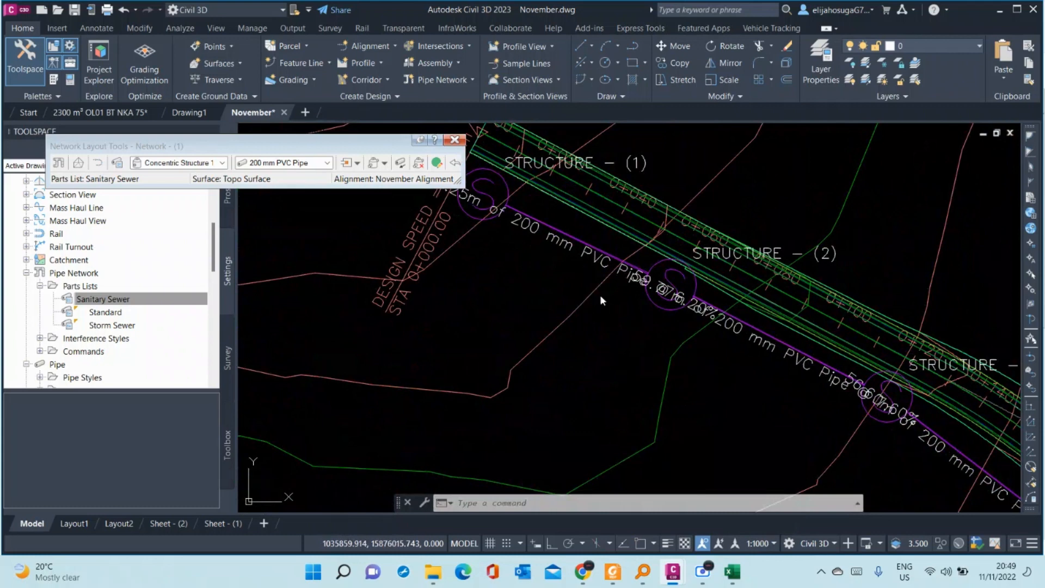
pyautogui.scroll(3, 602, 270)
pyautogui.scroll(-3, 658, 361)
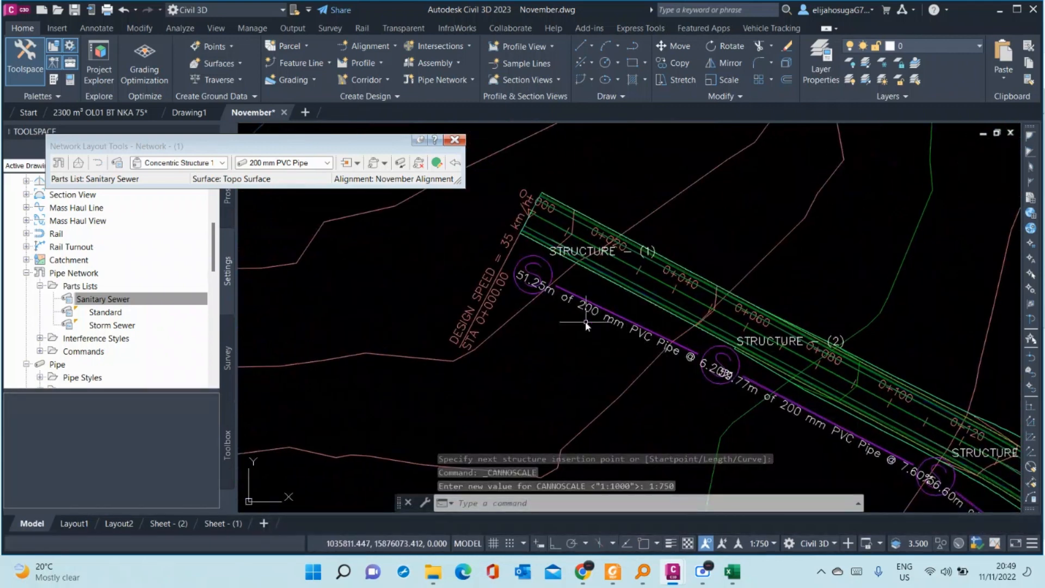
pyautogui.scroll(3, 567, 302)
pyautogui.scroll(-2, 505, 261)
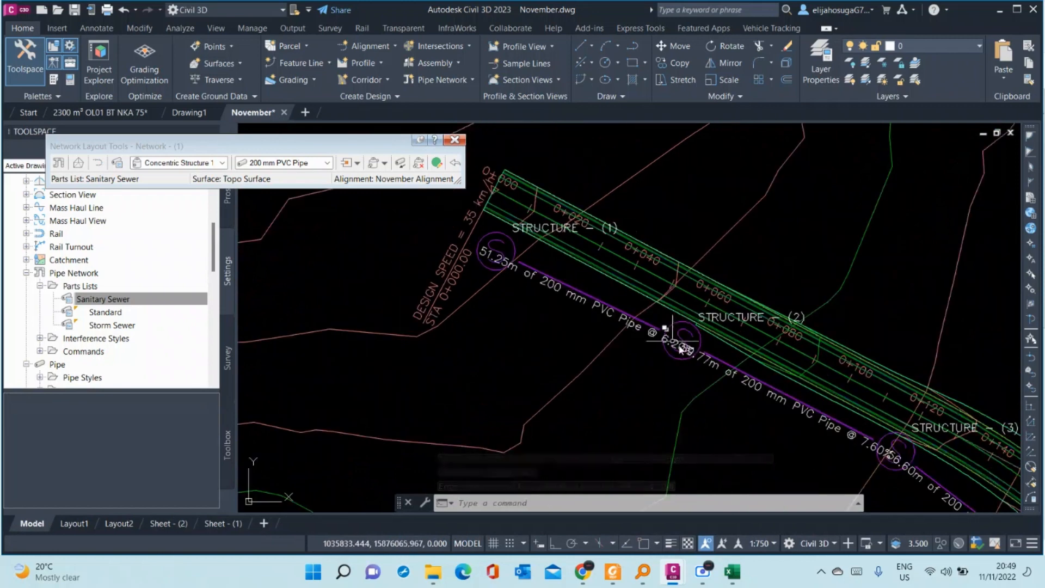
# - Set the annotation scale to 1:500 to separate the overlapping pipe labels at the structures
pyautogui.moveTo(777, 417); pyautogui.dragTo(666, 373, button='middle')
pyautogui.scroll(5, 586, 312)
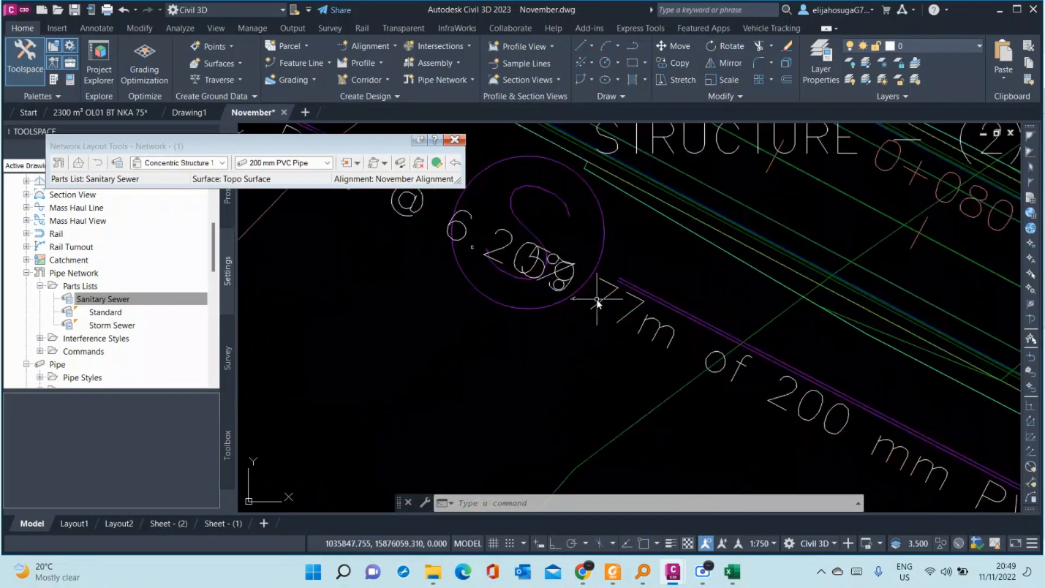
pyautogui.scroll(-3, 597, 301)
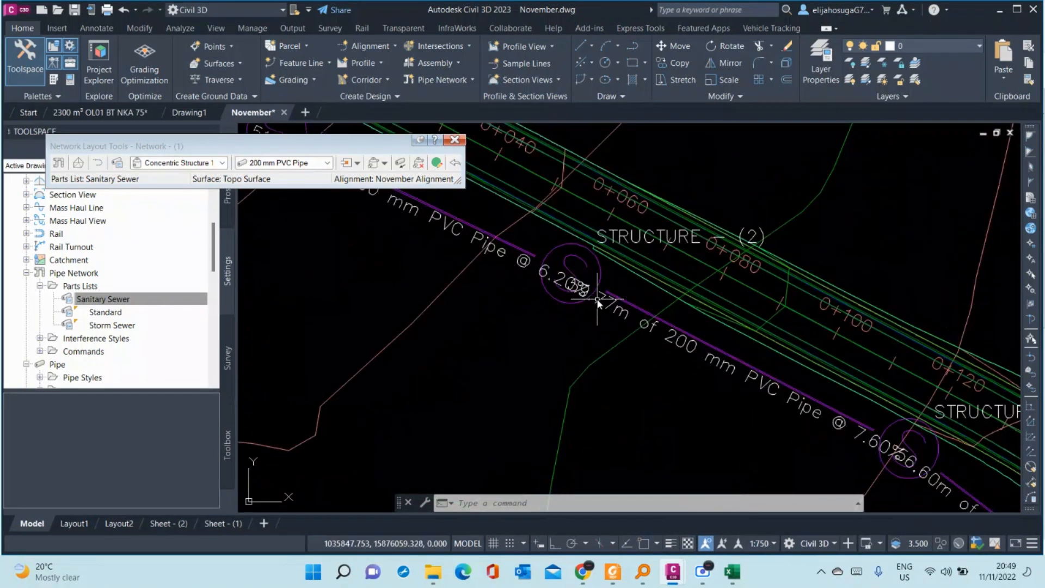
pyautogui.click(773, 544)
pyautogui.click(748, 379)
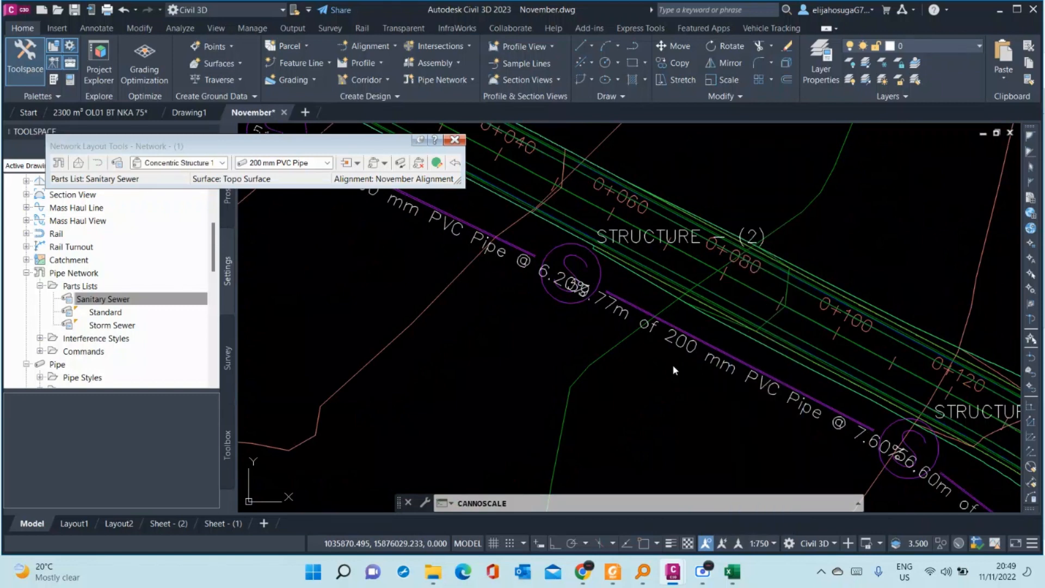
pyautogui.scroll(-5, 626, 318)
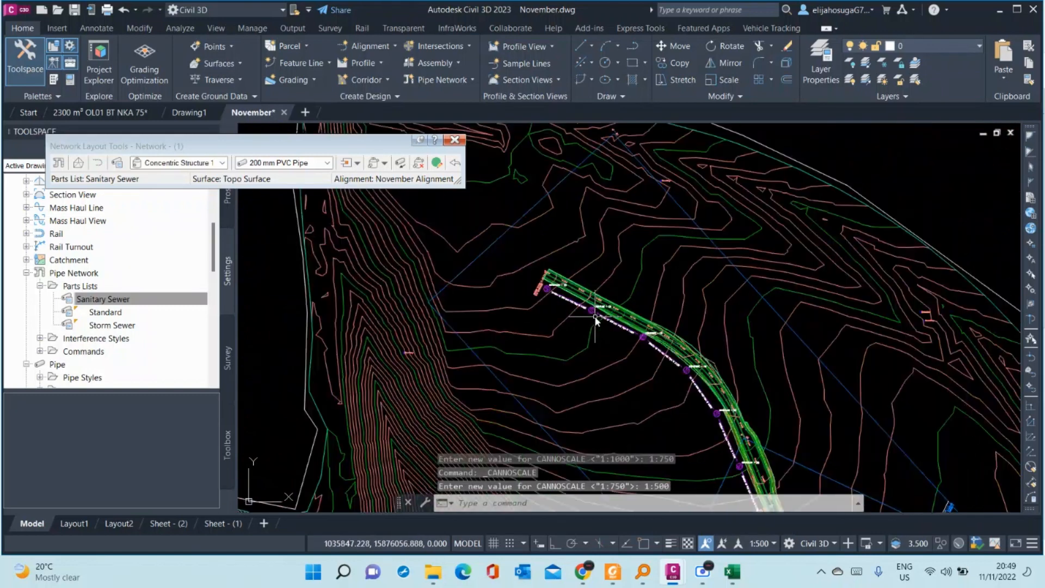
pyautogui.scroll(8, 740, 399)
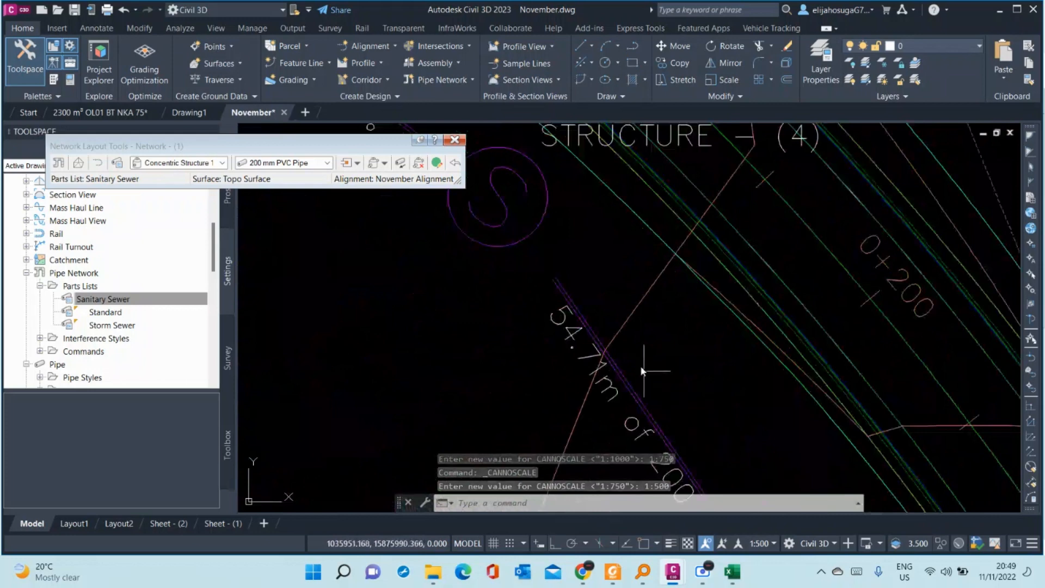
# - Examine the pipe and structure labels along the sewer network and the profile views beside the site plan
pyautogui.scroll(-5, 635, 372)
pyautogui.moveTo(642, 384); pyautogui.dragTo(578, 262, button='middle')
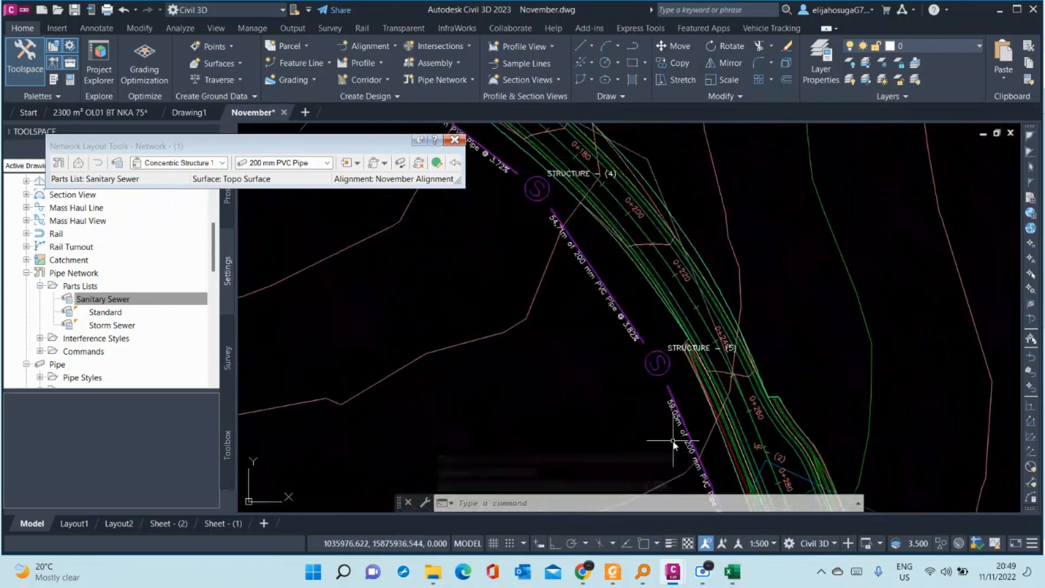
pyautogui.moveTo(686, 457)
pyautogui.mouseDown(button='middle')
pyautogui.moveTo(616, 254)
pyautogui.moveTo(653, 381)
pyautogui.mouseUp(button='middle')
pyautogui.scroll(-3, 616, 258)
pyautogui.scroll(-3, 627, 283)
pyautogui.scroll(4, 591, 294)
pyautogui.scroll(2, 533, 280)
pyautogui.scroll(-8, 534, 278)
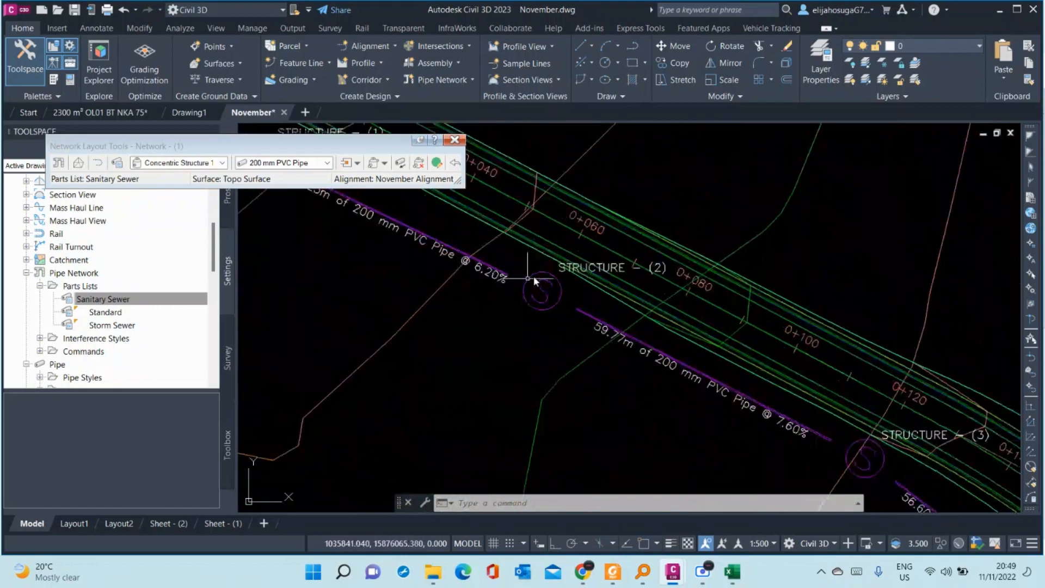
pyautogui.moveTo(865, 226); pyautogui.dragTo(785, 277, button='middle')
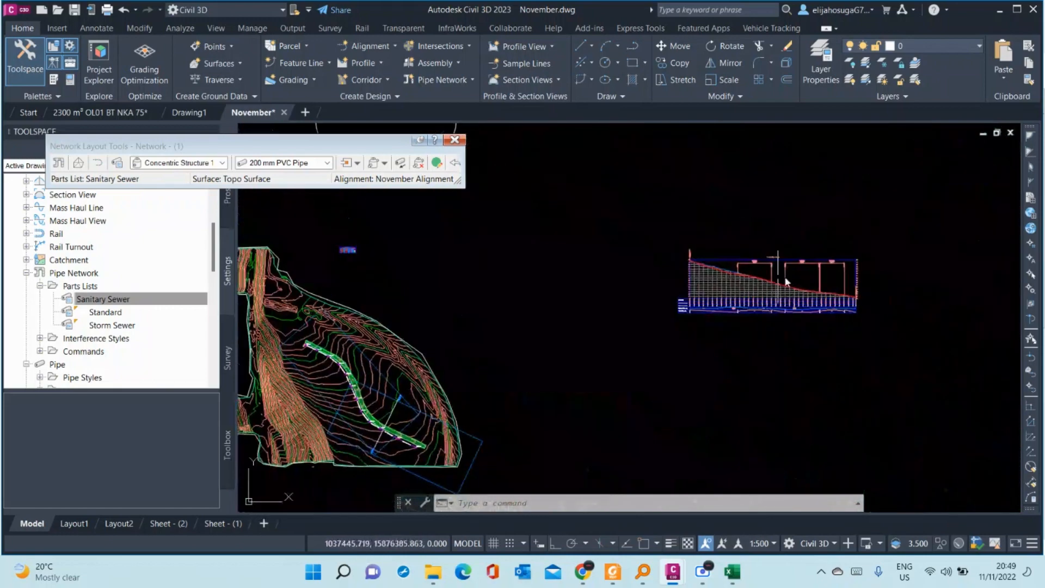
pyautogui.scroll(5, 788, 279)
pyautogui.scroll(-6, 708, 297)
pyautogui.scroll(-6, 580, 304)
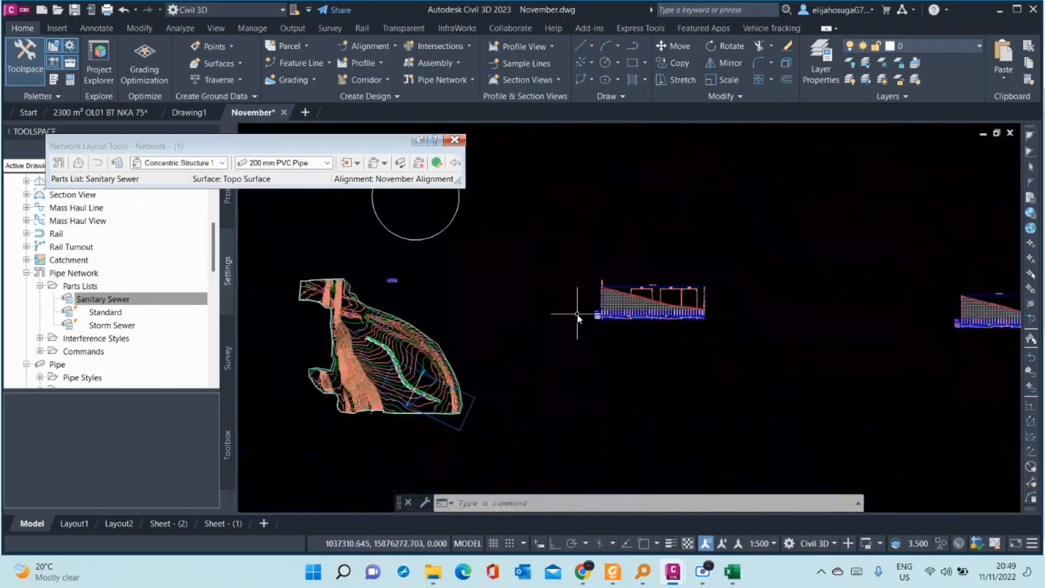
pyautogui.scroll(8, 584, 336)
pyautogui.scroll(6, 584, 336)
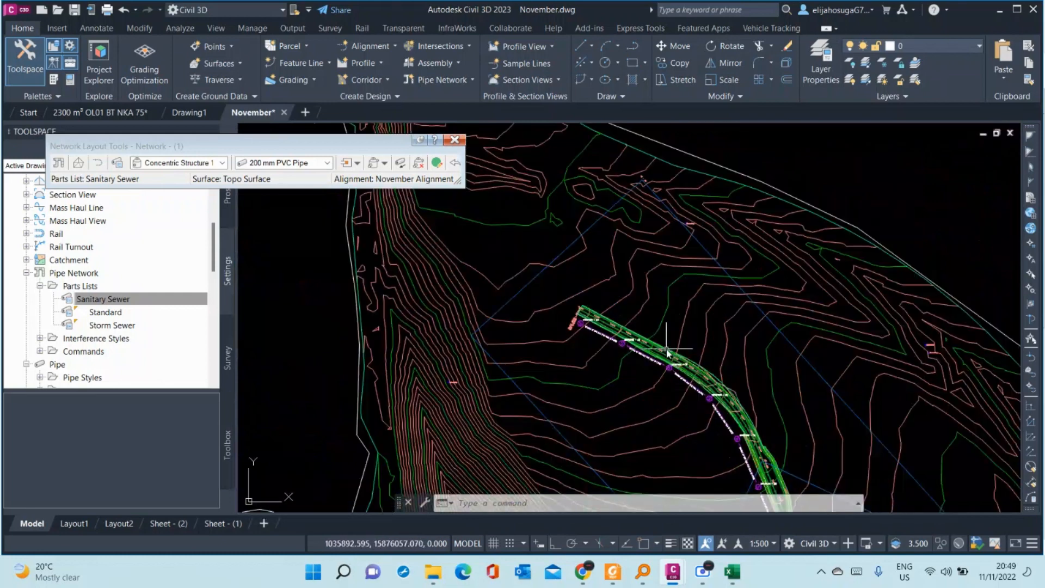
pyautogui.scroll(2, 551, 319)
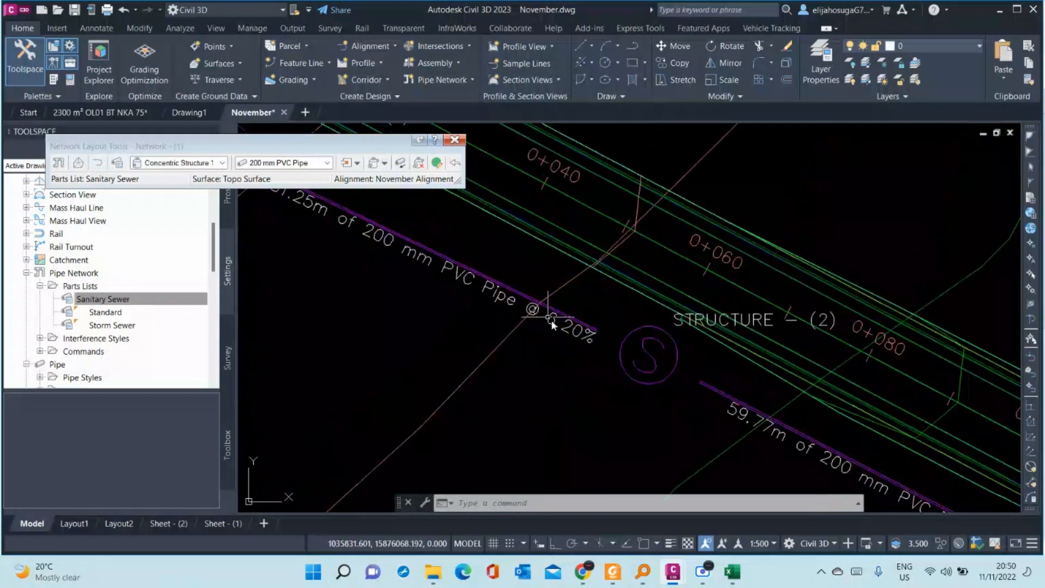
# - Draw the Structure - (2) manhole in the November Alignment profile view nearest the site plan
pyautogui.click(622, 355)
pyautogui.click(619, 356)
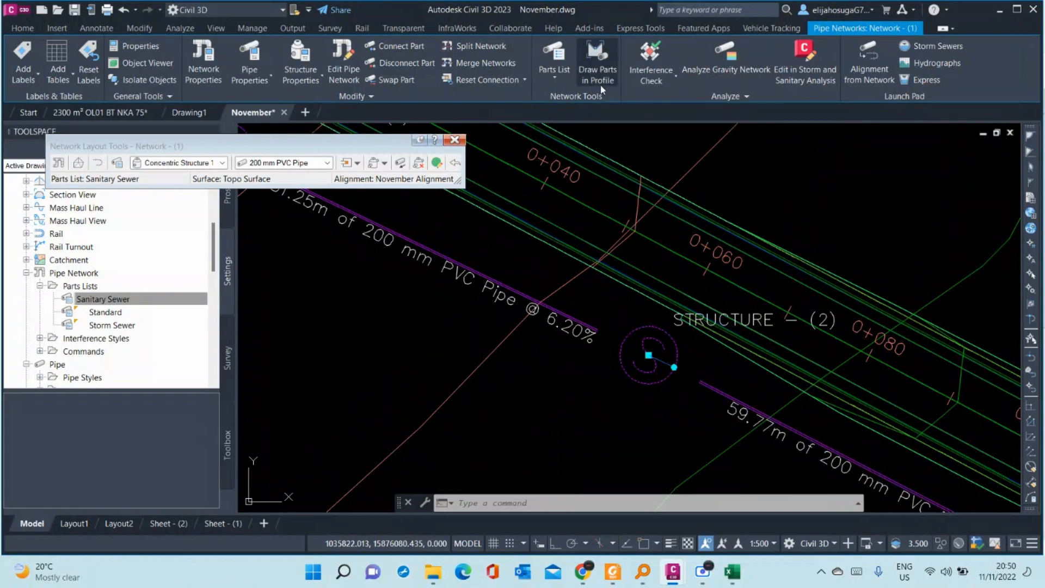
pyautogui.click(601, 87)
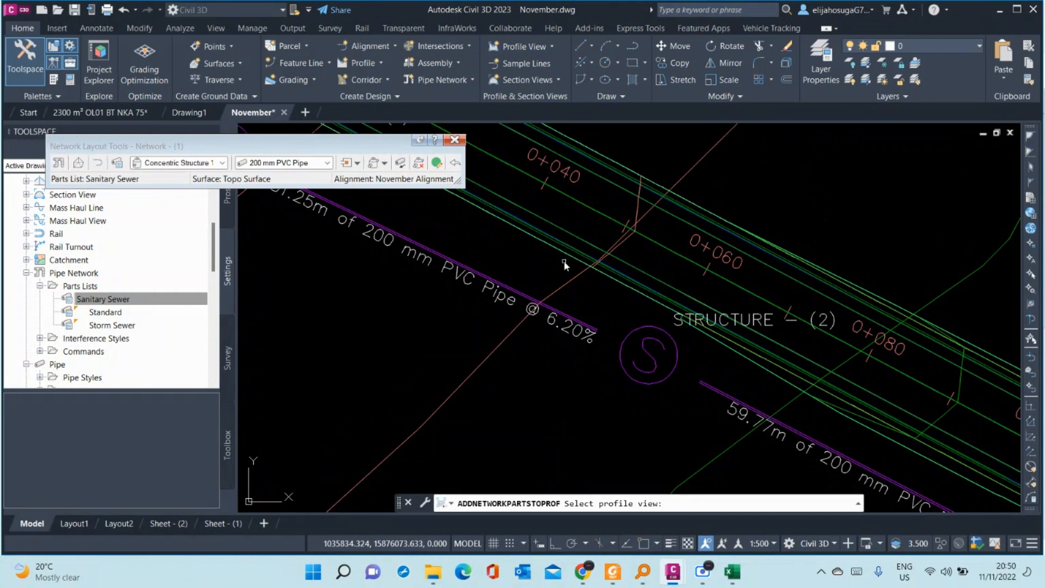
pyautogui.scroll(-10, 566, 265)
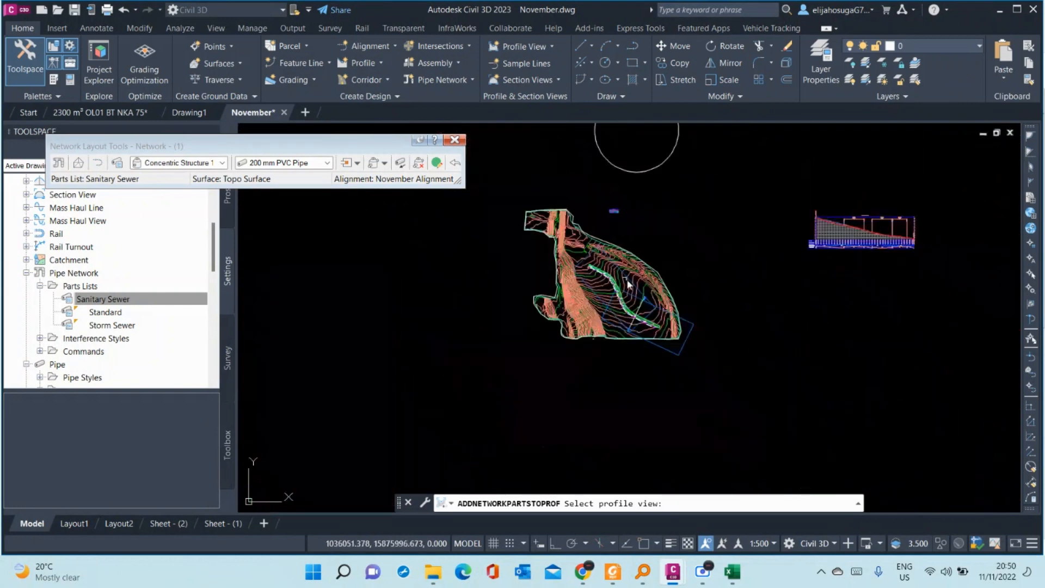
pyautogui.scroll(4, 871, 232)
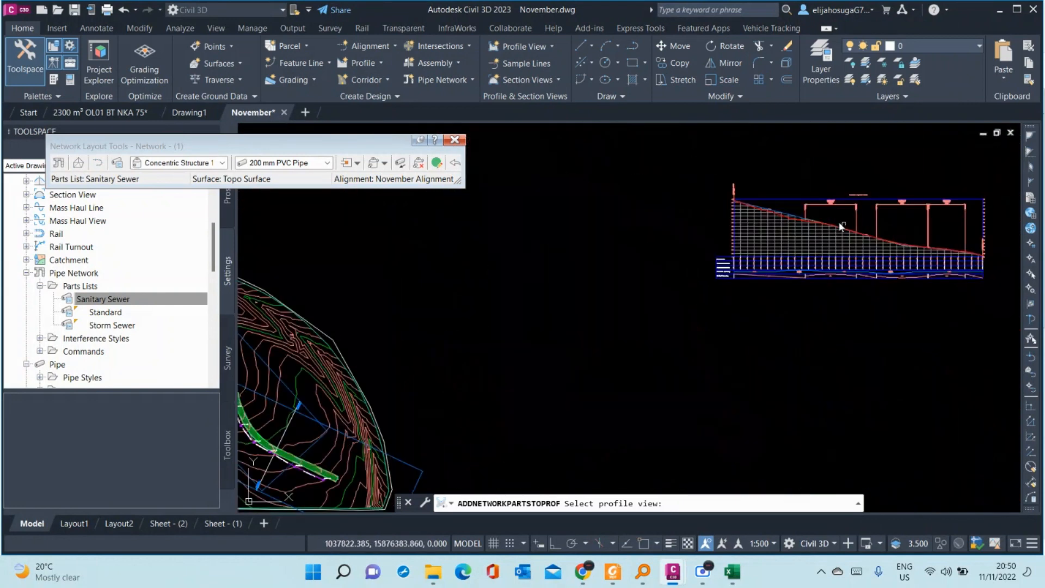
pyautogui.click(796, 234)
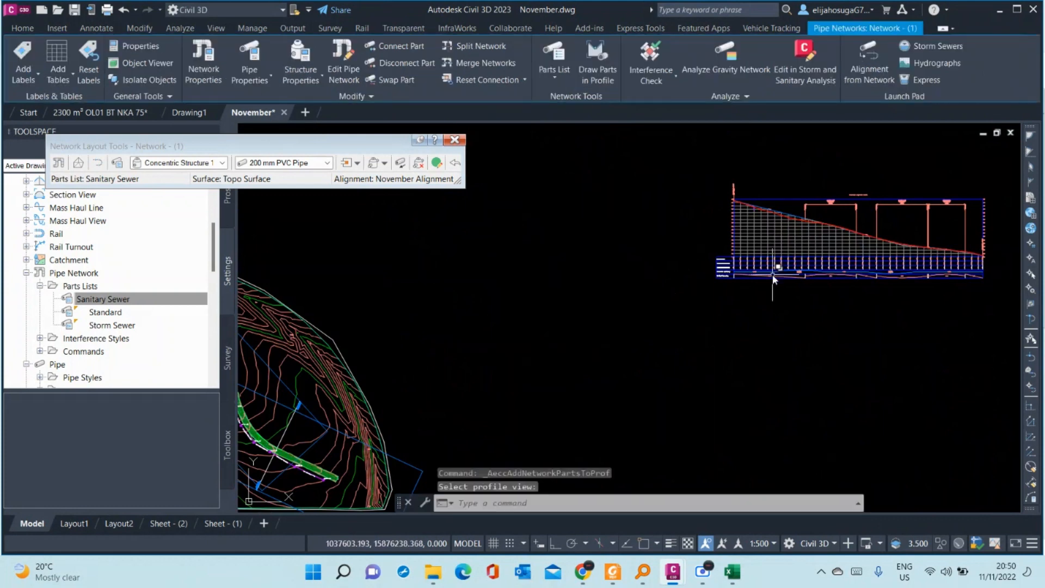
pyautogui.scroll(3, 773, 274)
pyautogui.scroll(2, 626, 157)
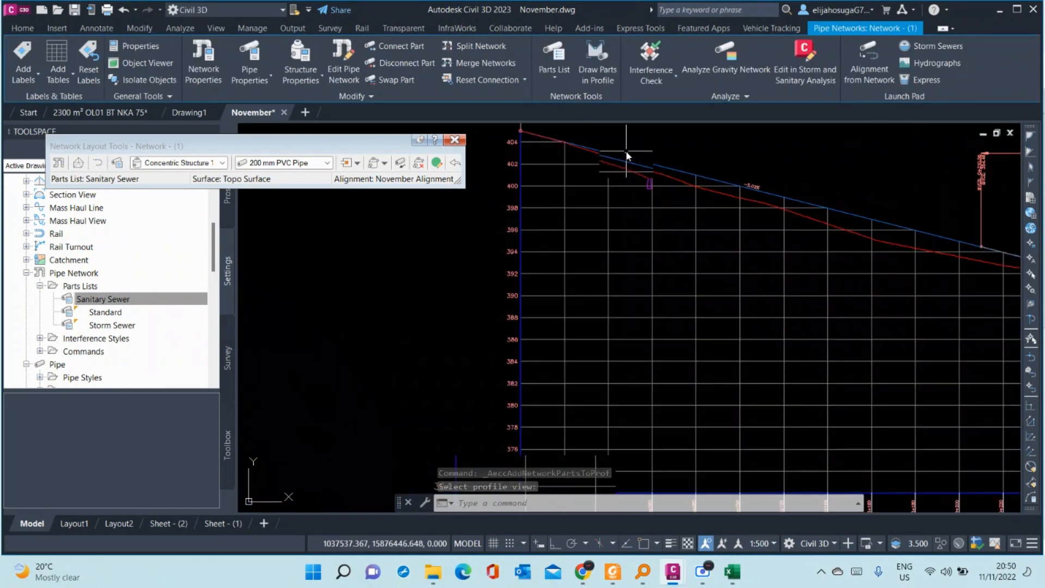
pyautogui.scroll(5, 626, 156)
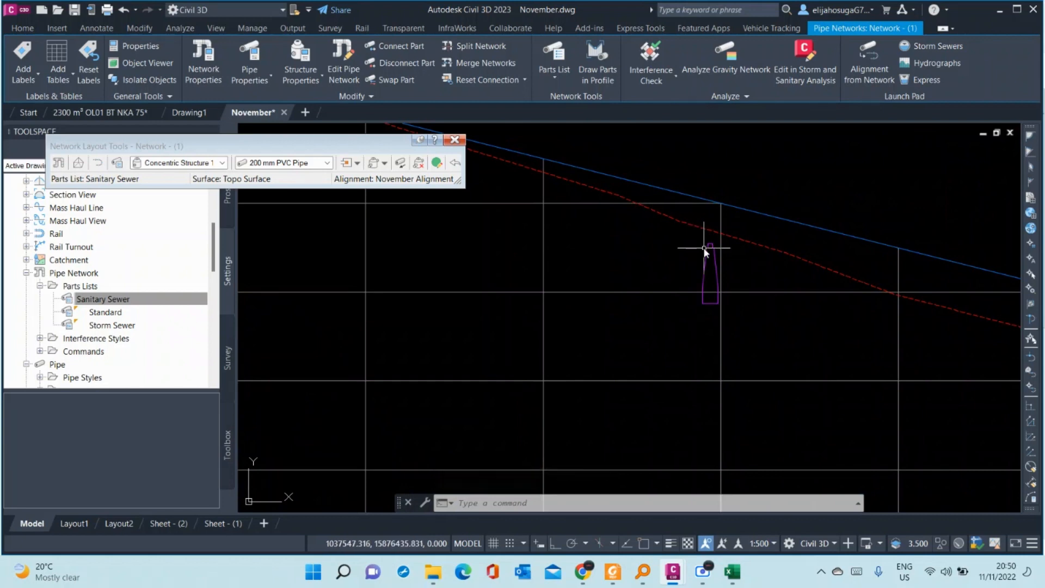
pyautogui.scroll(-4, 704, 248)
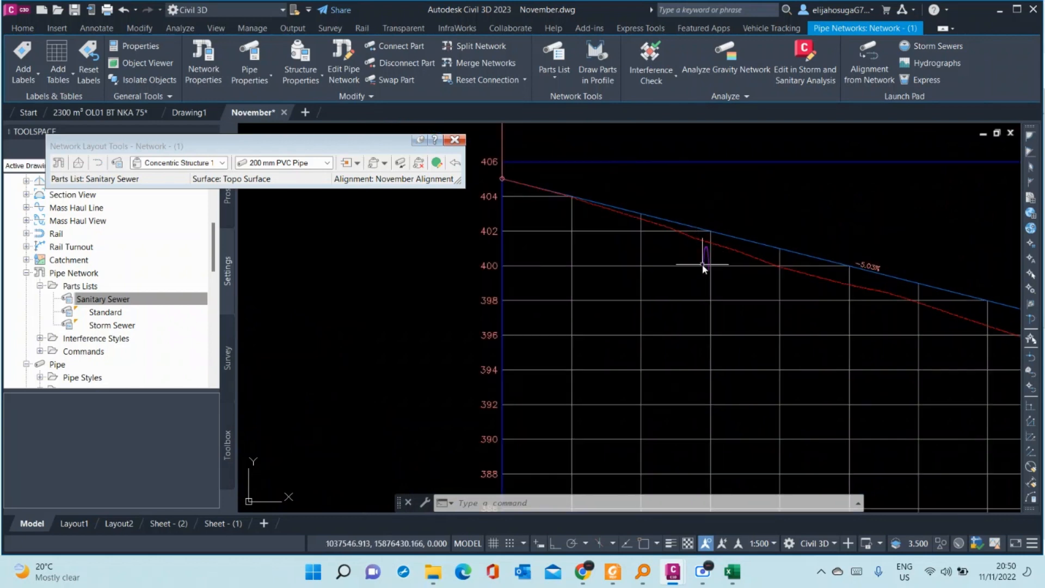
pyautogui.scroll(-5, 703, 264)
pyautogui.scroll(5, 703, 263)
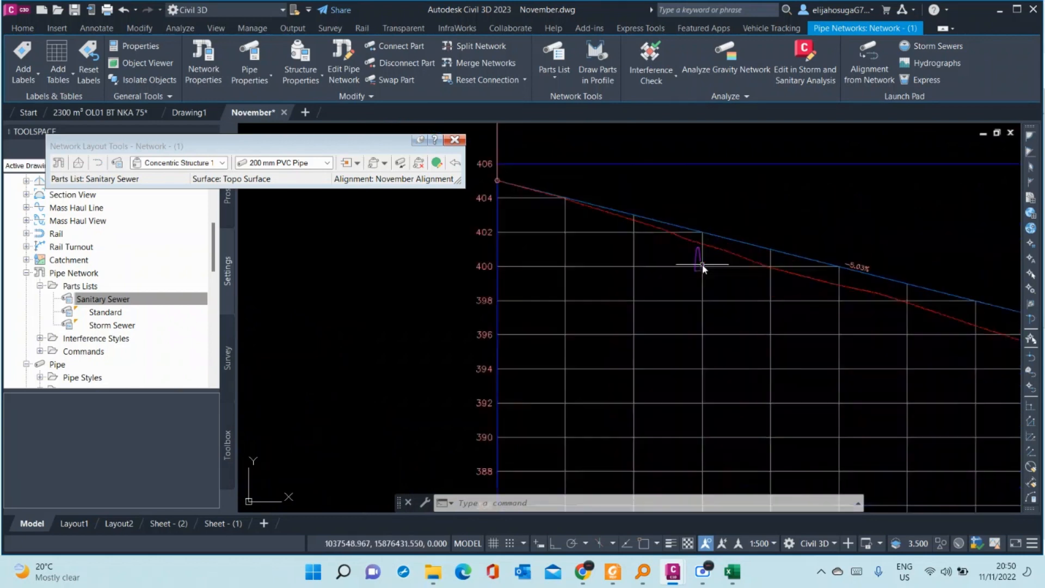
pyautogui.click(671, 302)
pyautogui.rightClick(672, 304)
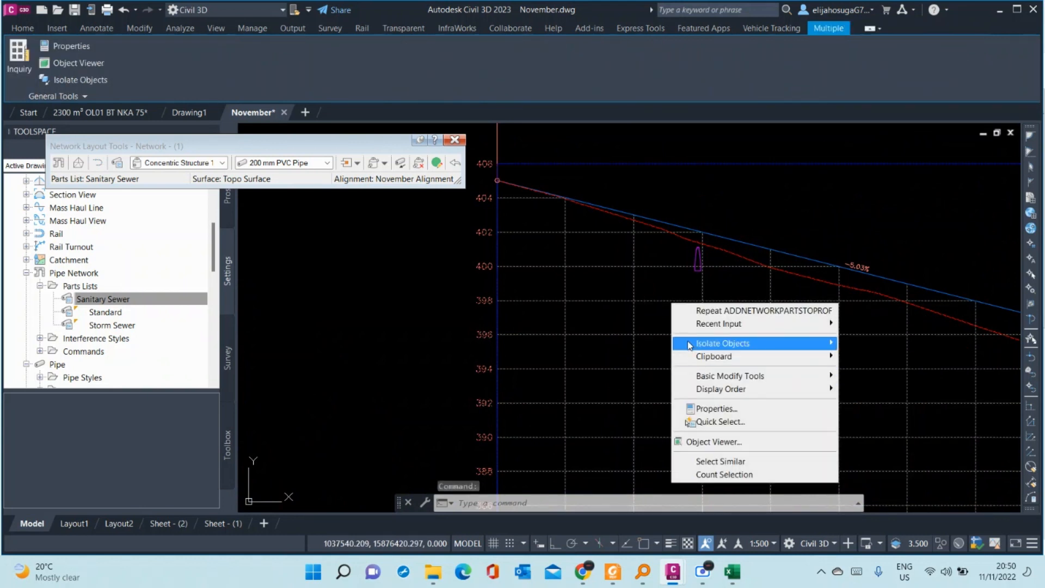
pyautogui.press('Escape')
pyautogui.press('Escape')
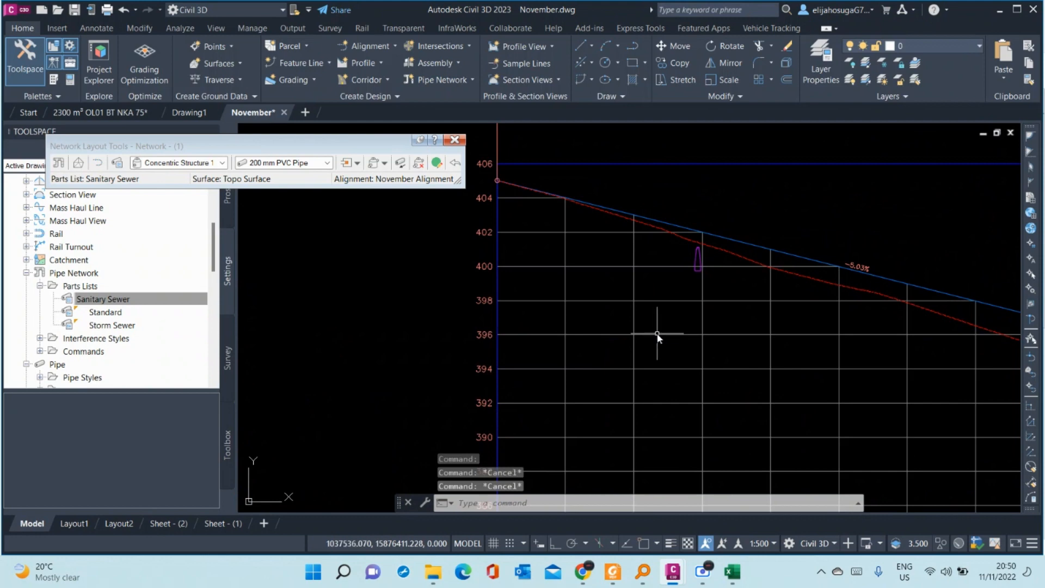
# - Open the November Alignment1 profile view's properties and review the pipe network parts set to draw
pyautogui.click(656, 332)
pyautogui.rightClick(656, 332)
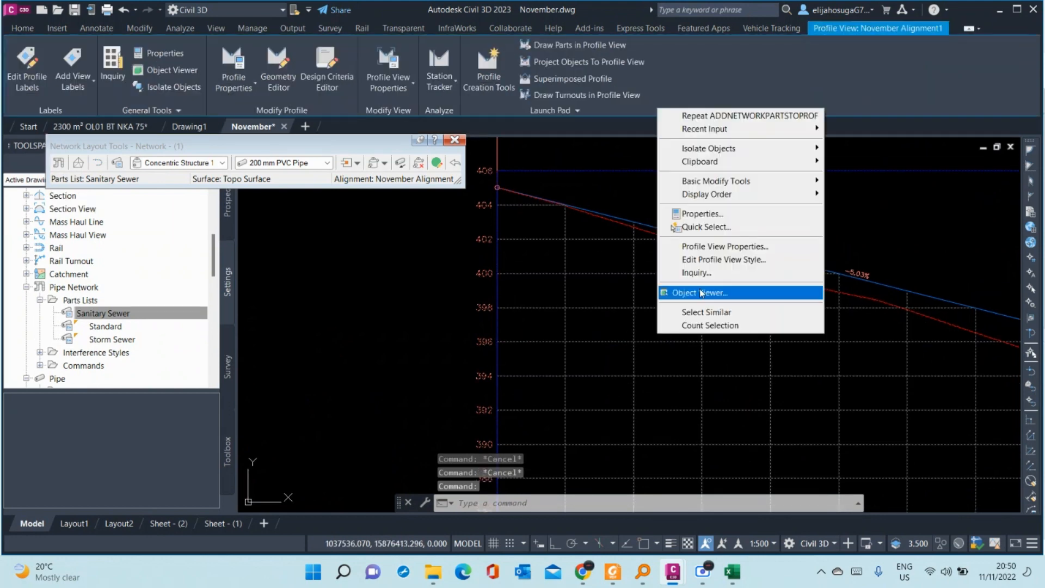
pyautogui.click(708, 246)
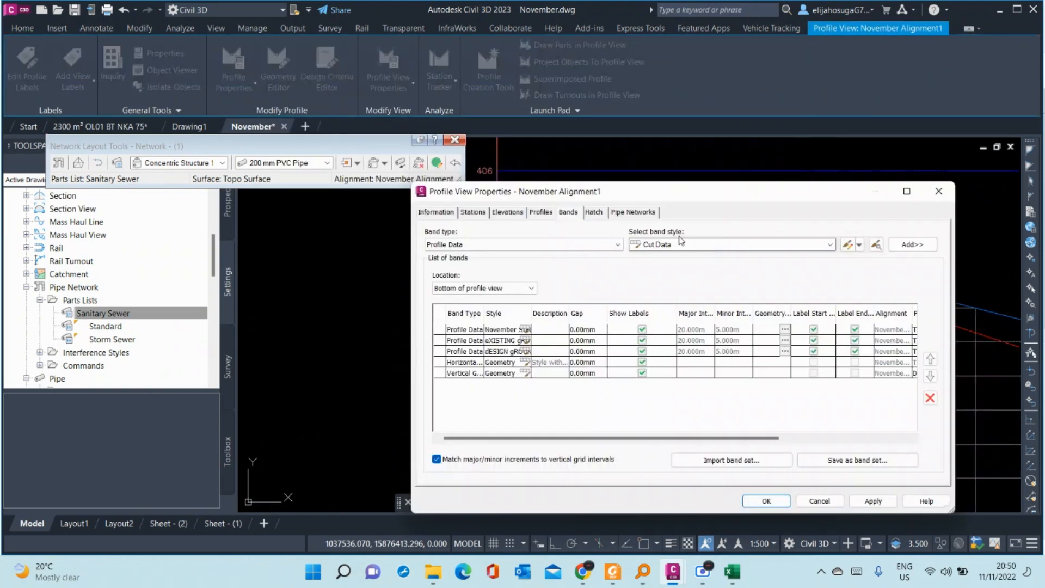
pyautogui.click(632, 212)
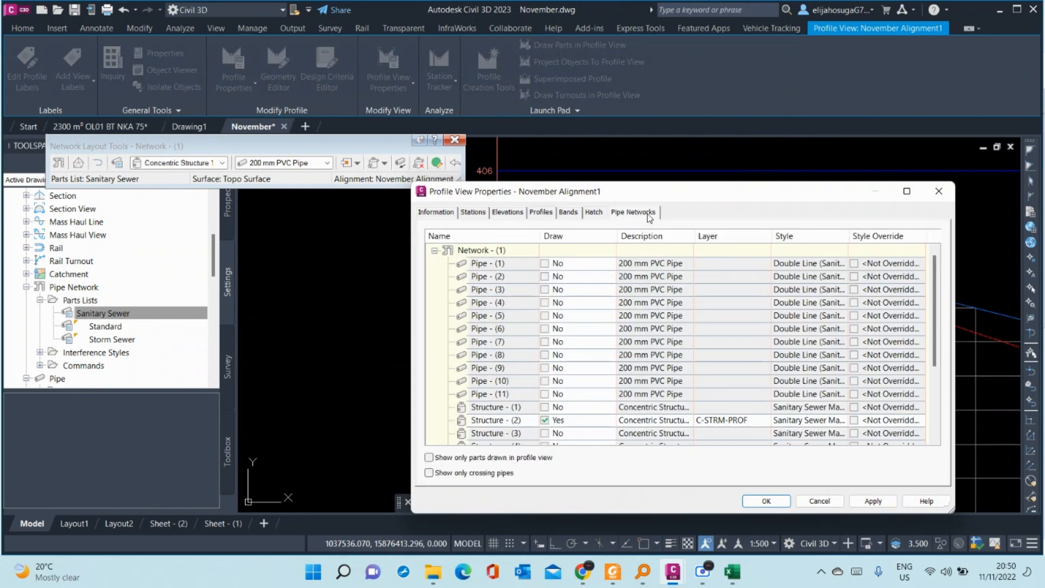
pyautogui.scroll(-3, 625, 296)
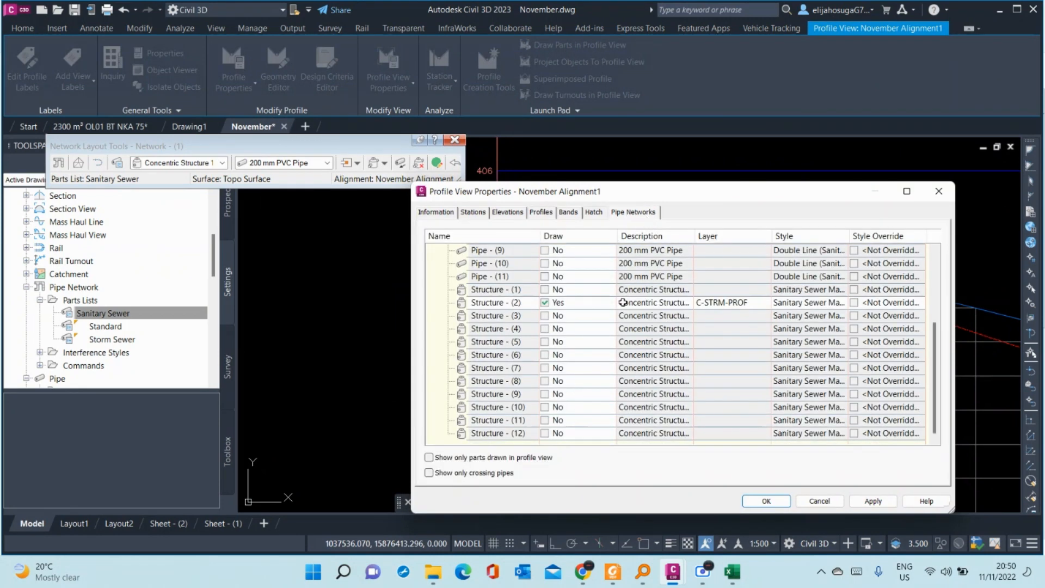
pyautogui.scroll(3, 624, 301)
pyautogui.scroll(-3, 624, 305)
pyautogui.scroll(3, 611, 337)
# - Enable drawing of Pipe - (1) through Pipe - (11) of Network - (1) in the profile view
pyautogui.click(545, 263)
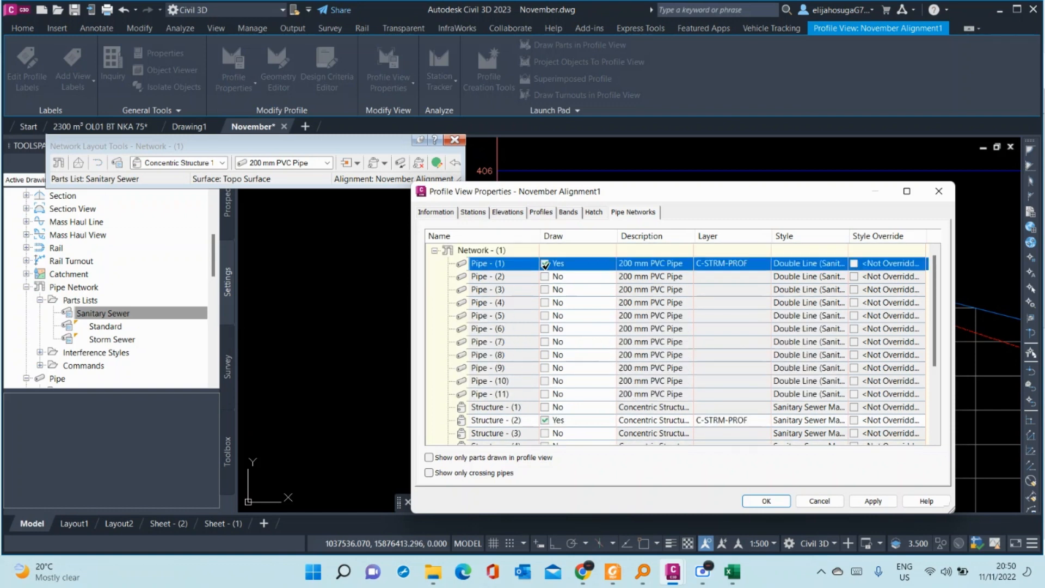
pyautogui.click(545, 277)
pyautogui.click(545, 289)
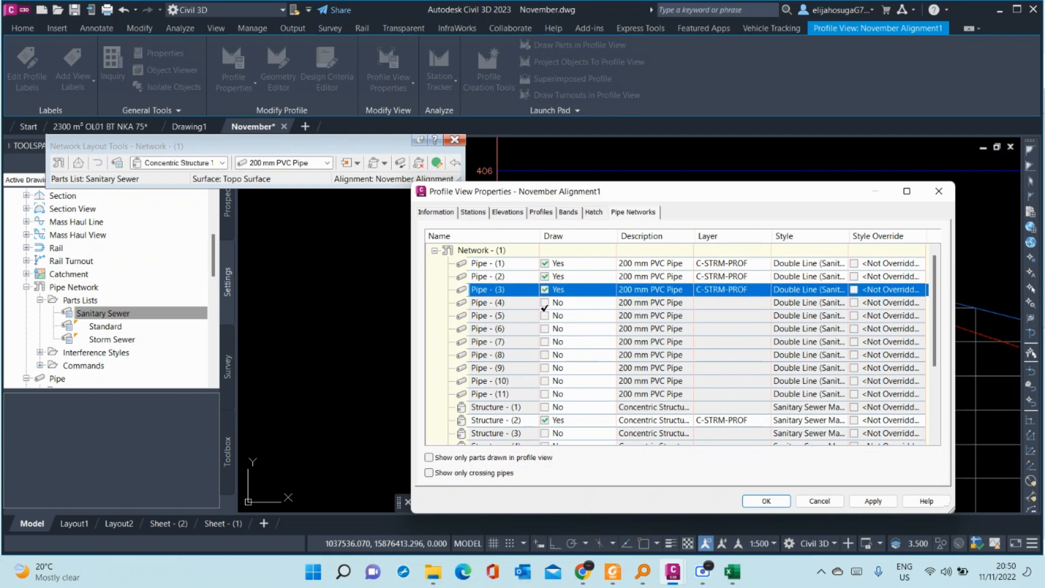
pyautogui.click(546, 303)
pyautogui.click(545, 316)
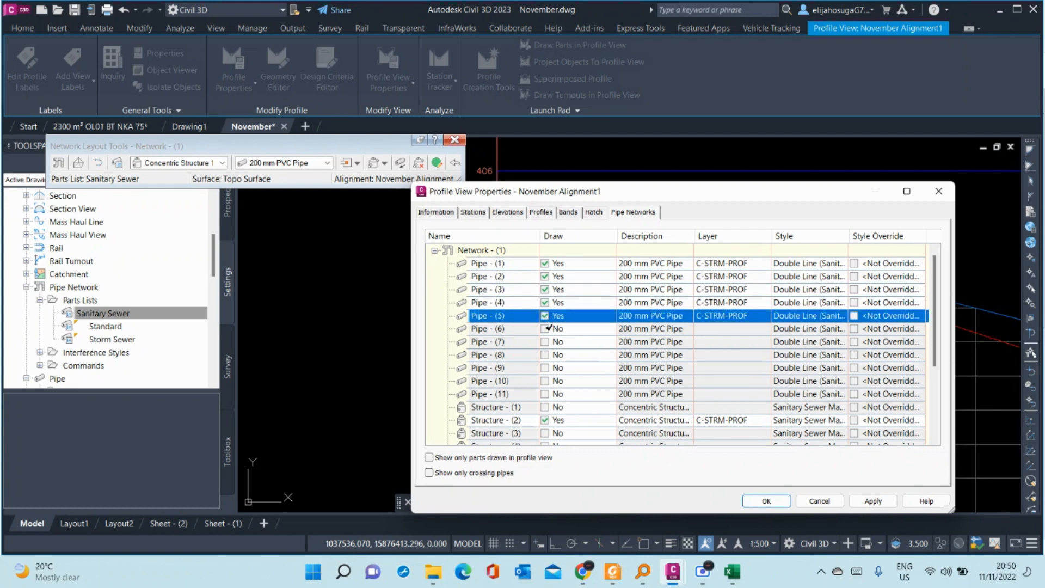
pyautogui.click(545, 329)
pyautogui.click(545, 342)
pyautogui.click(545, 355)
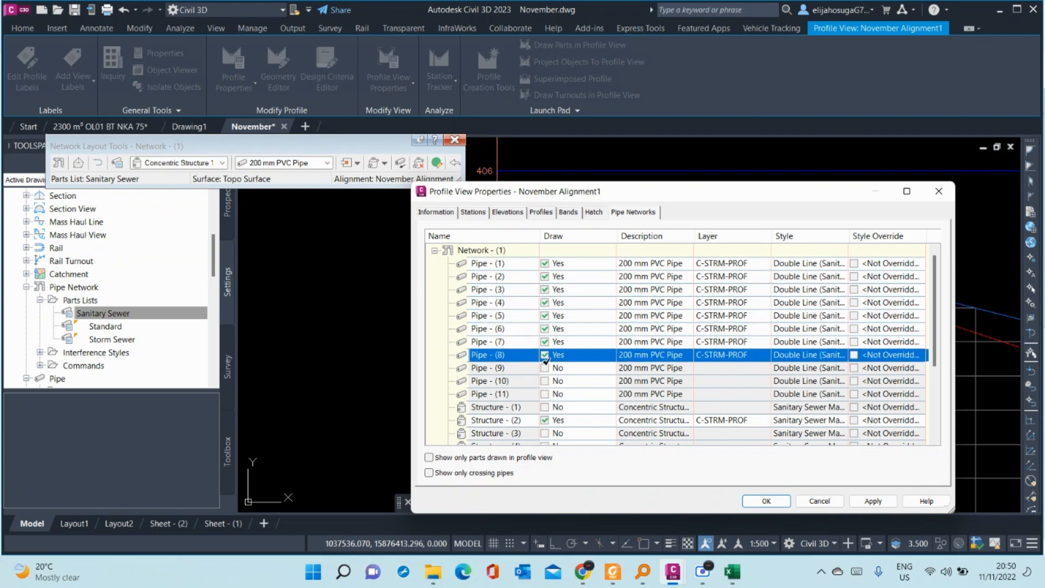
pyautogui.click(545, 367)
pyautogui.click(545, 381)
pyautogui.click(545, 393)
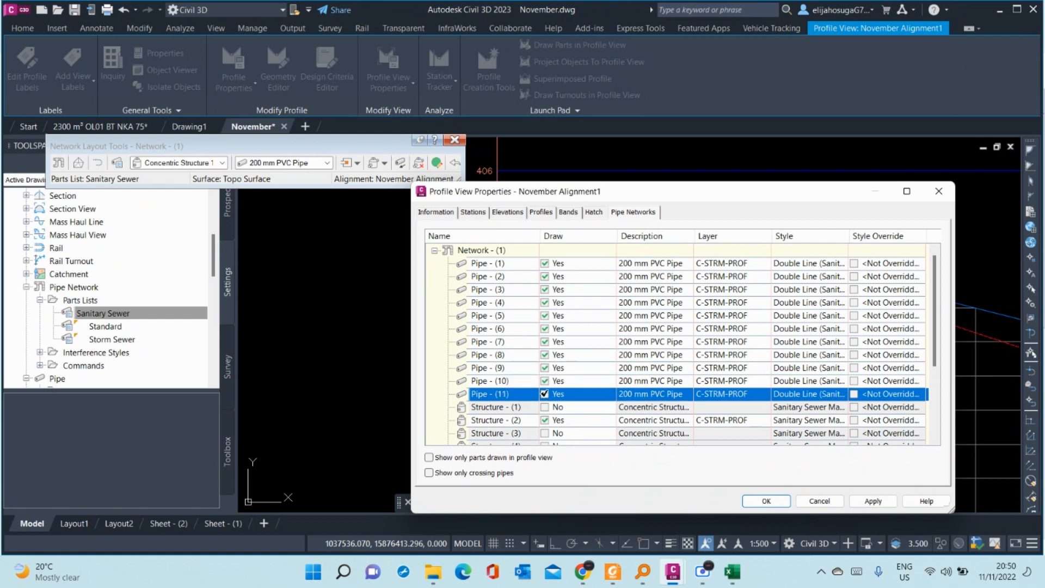
# - Enable drawing of Structure - (1) and Structures (3) through (12) in the profile view and apply the changes
pyautogui.click(545, 407)
pyautogui.scroll(-2, 572, 344)
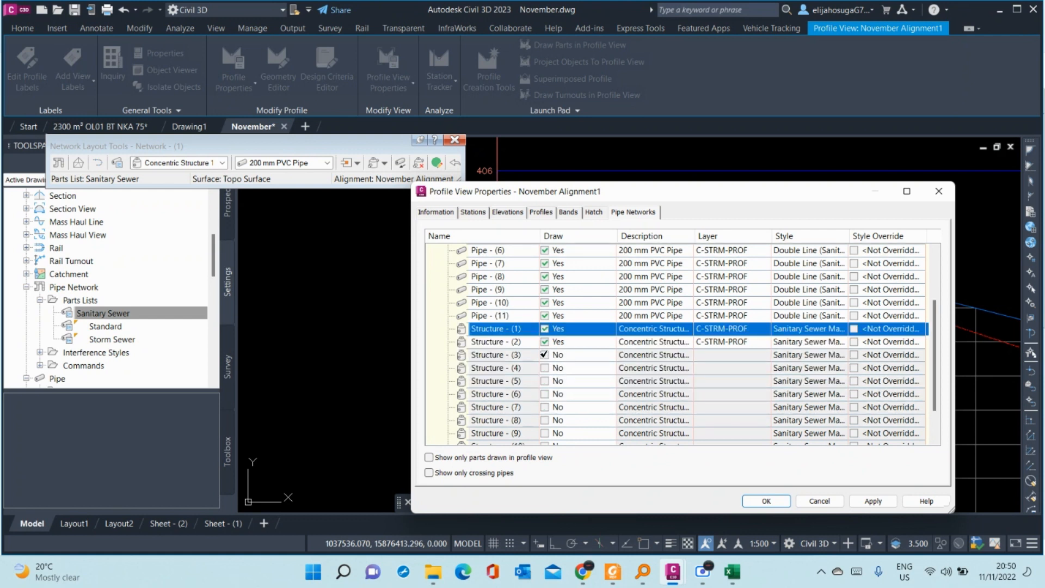
pyautogui.click(545, 355)
pyautogui.click(545, 367)
pyautogui.click(545, 381)
pyautogui.click(545, 393)
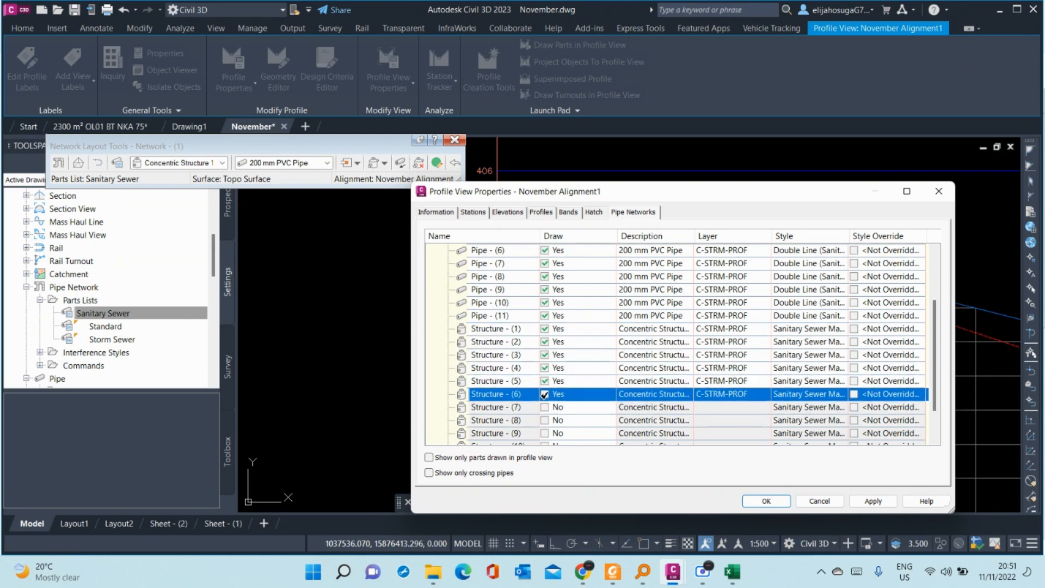
pyautogui.click(545, 408)
pyautogui.click(545, 420)
pyautogui.scroll(-1, 558, 371)
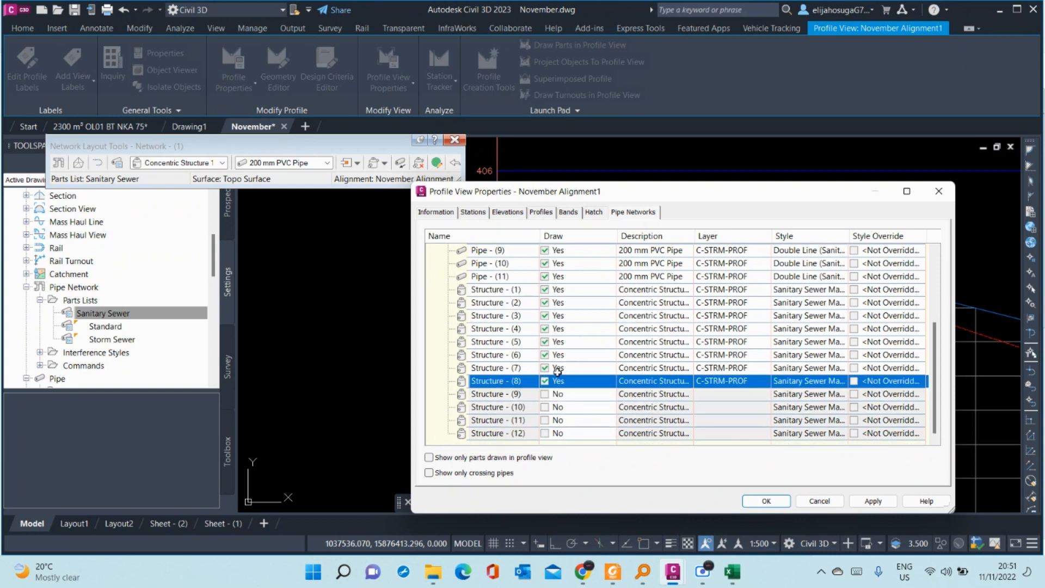
pyautogui.click(545, 393)
pyautogui.click(545, 407)
pyautogui.click(545, 420)
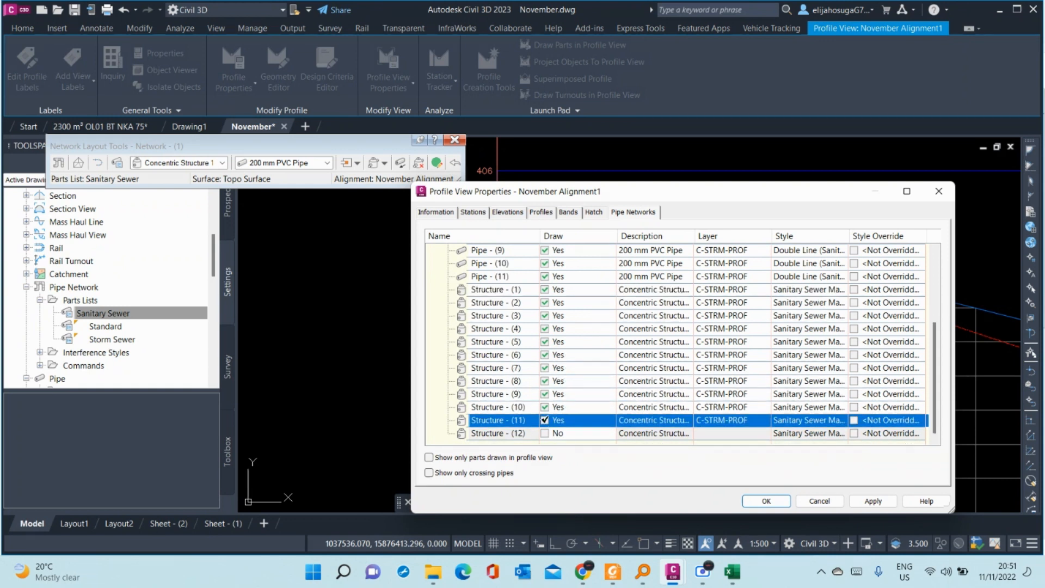
pyautogui.click(545, 434)
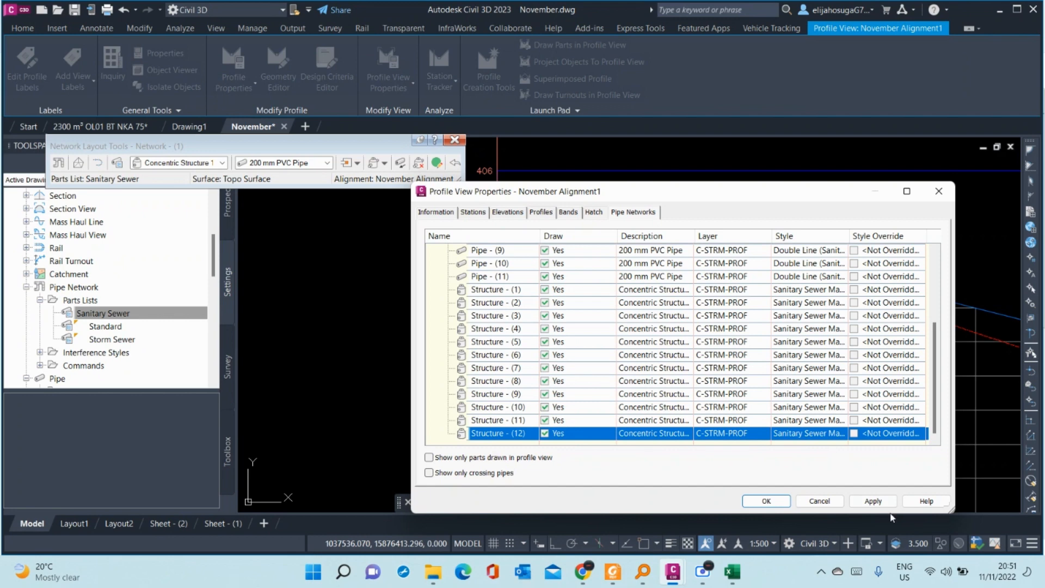
pyautogui.click(874, 501)
pyautogui.click(766, 501)
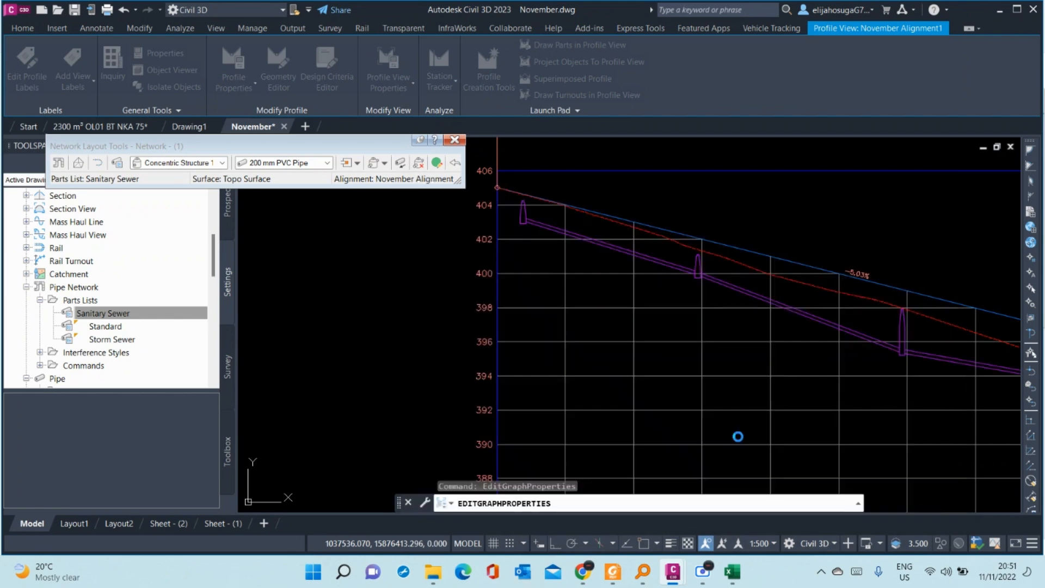
# - Inspect the sewer pipes and manholes drawn along the November Alignment profile
pyautogui.scroll(-4, 689, 318)
pyautogui.scroll(-5, 724, 289)
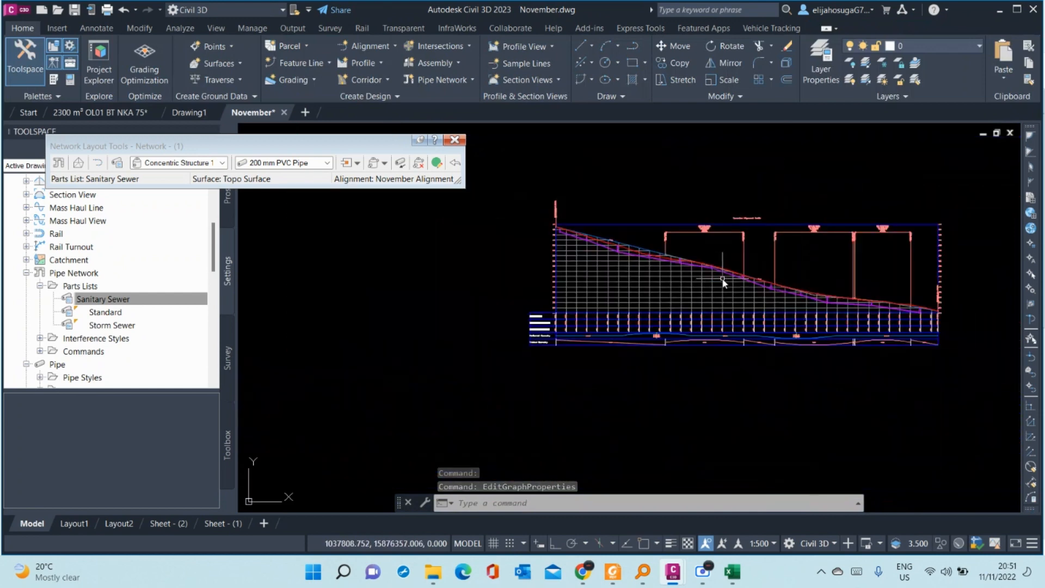
pyautogui.scroll(3, 708, 280)
pyautogui.scroll(4, 523, 187)
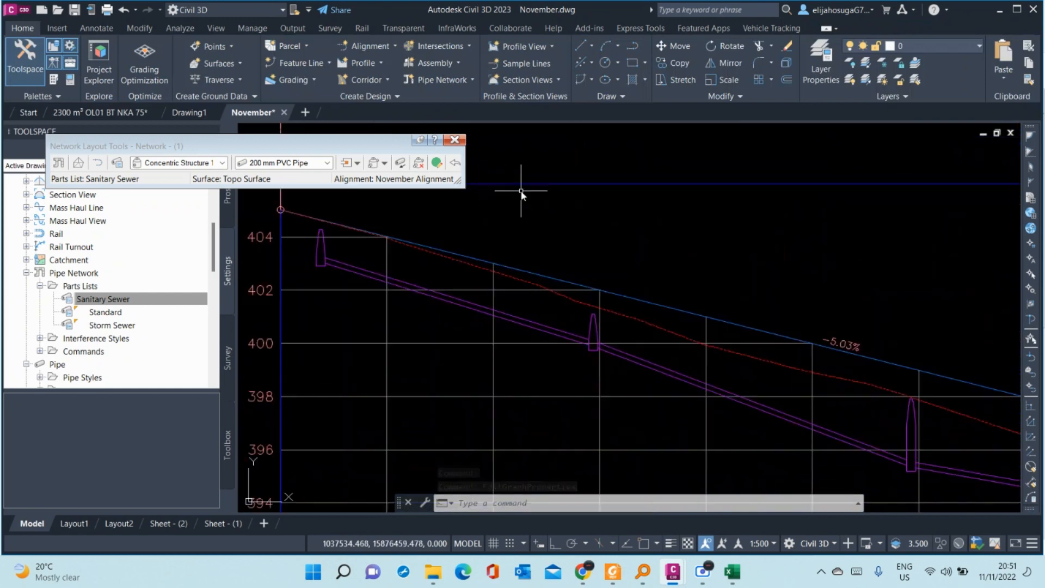
pyautogui.scroll(-3, 522, 187)
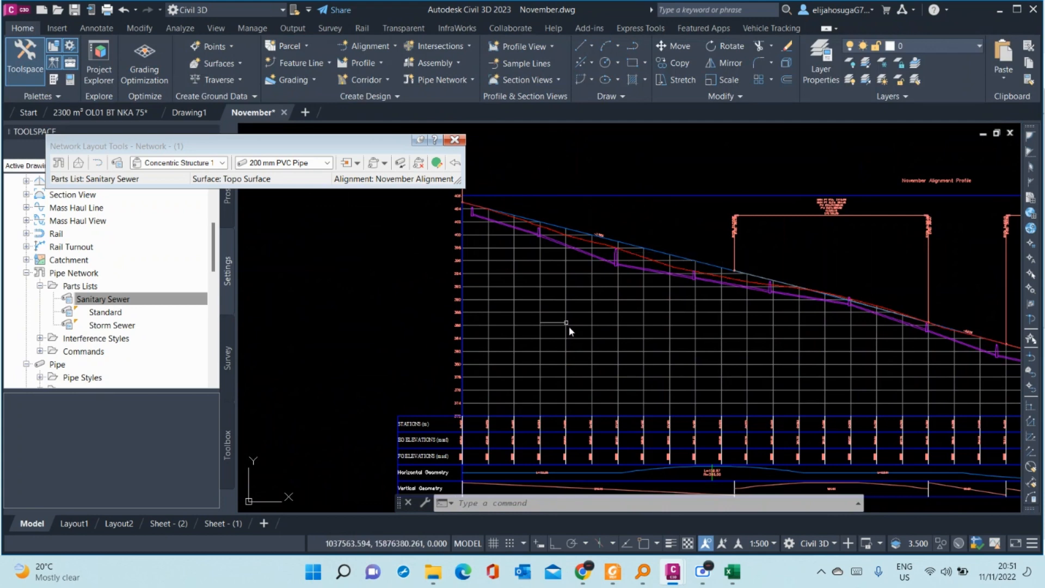
# - Examine the third manhole from the profile's start and the sewer pipes connecting to it
pyautogui.scroll(3, 618, 244)
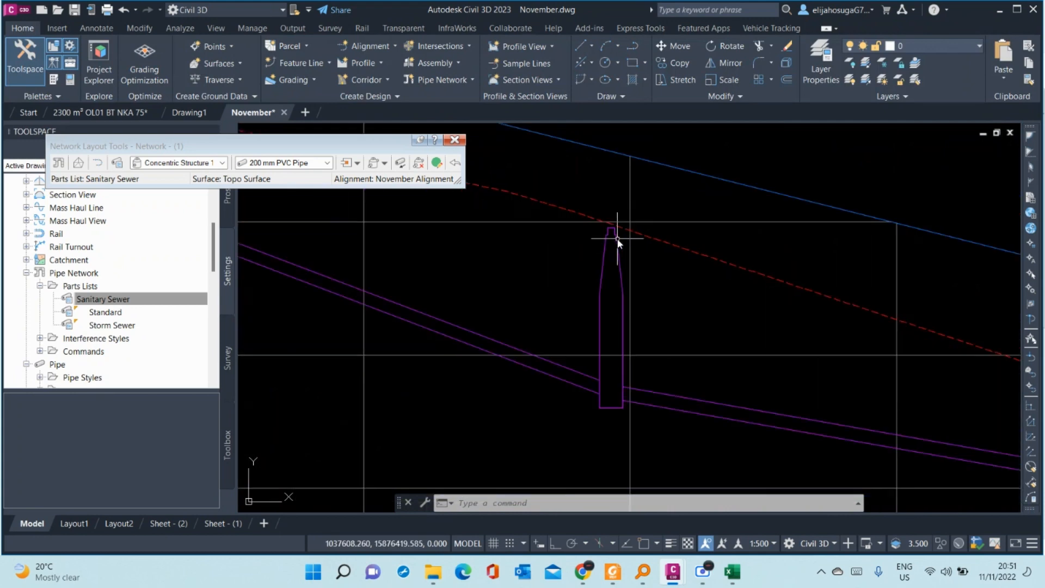
pyautogui.scroll(-3, 618, 242)
pyautogui.scroll(2, 618, 244)
pyautogui.moveTo(604, 245); pyautogui.dragTo(667, 340, button='middle')
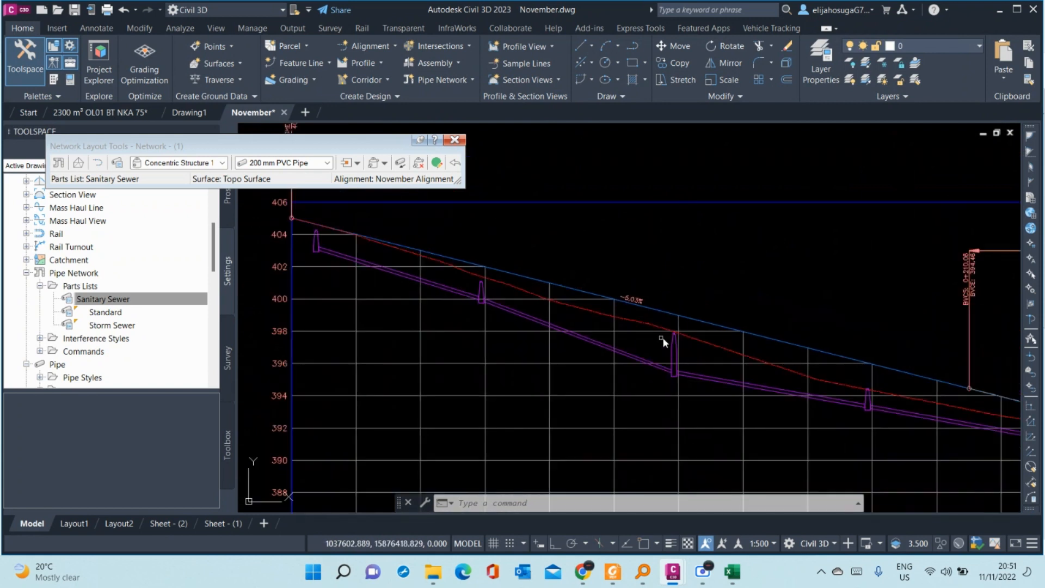
pyautogui.scroll(4, 675, 335)
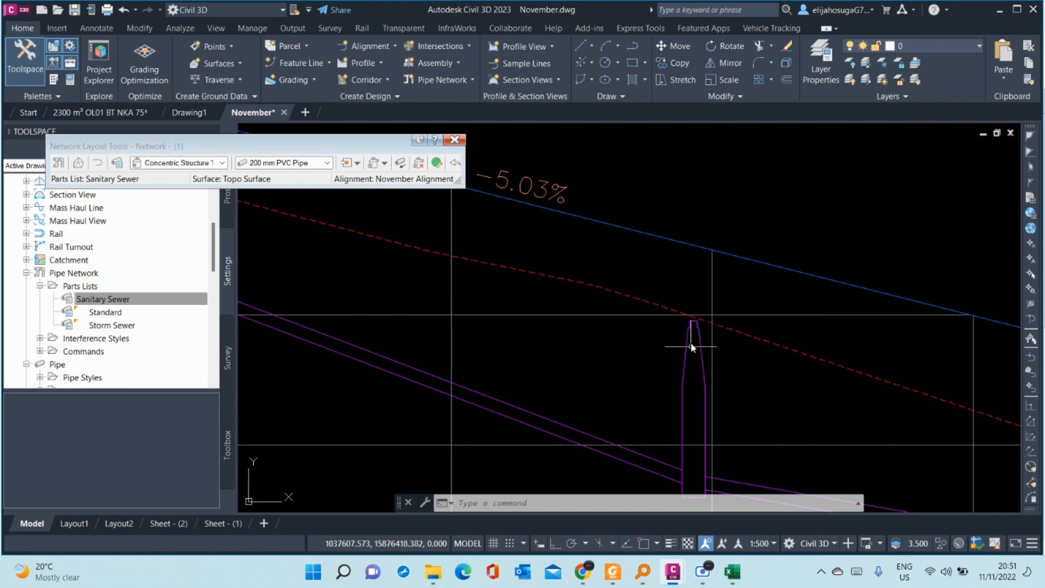
pyautogui.scroll(-6, 714, 323)
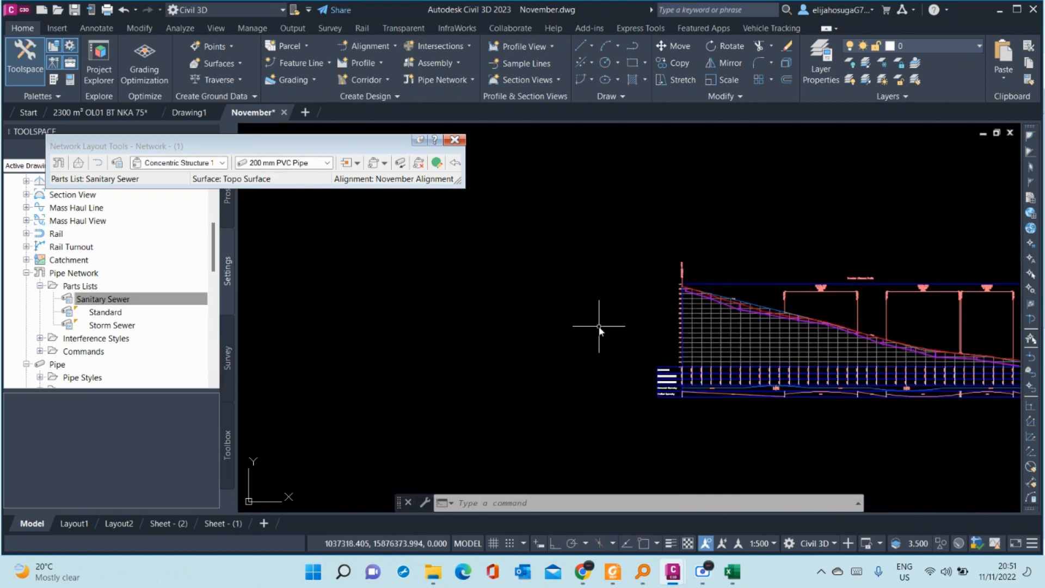
# - Compare the first sewer structures and pipes in plan along the road corridor with those drawn in the November Alignment profile
pyautogui.scroll(-3, 678, 342)
pyautogui.scroll(6, 351, 351)
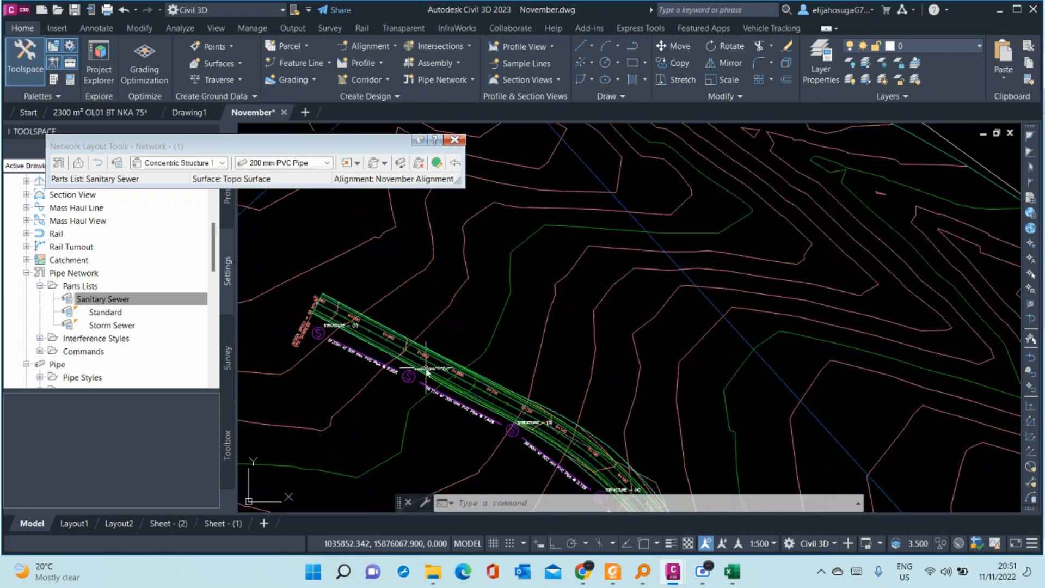
pyautogui.scroll(-4, 427, 392)
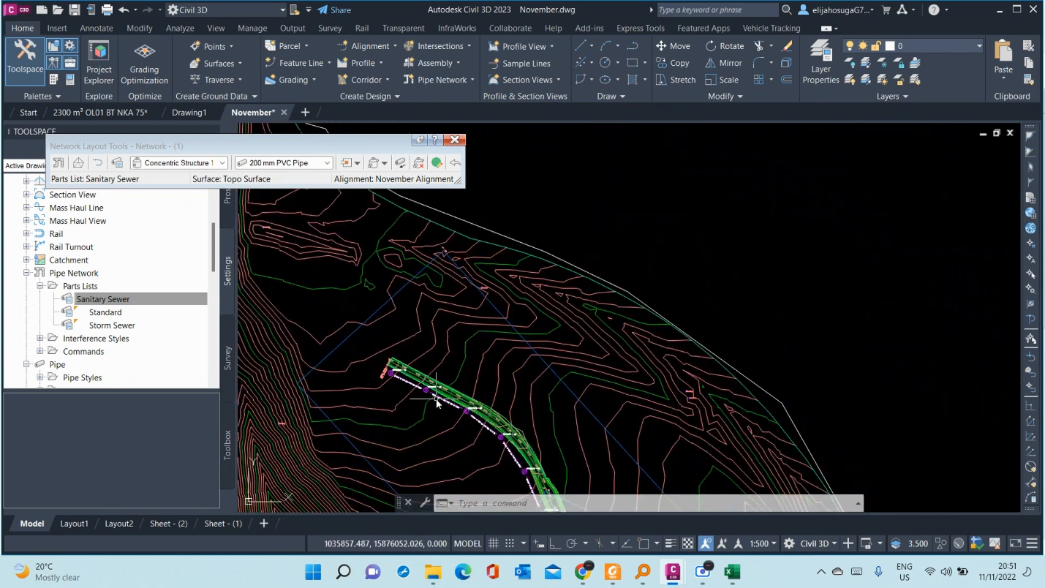
pyautogui.scroll(-2, 437, 399)
pyautogui.scroll(4, 437, 399)
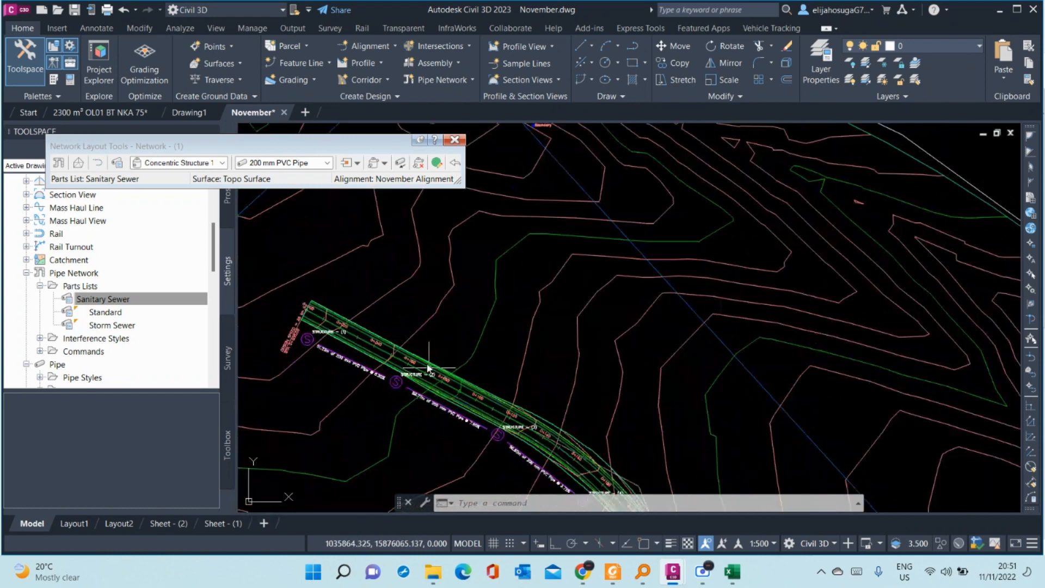
pyautogui.scroll(-2, 421, 360)
pyautogui.scroll(-2, 742, 345)
pyautogui.scroll(5, 917, 299)
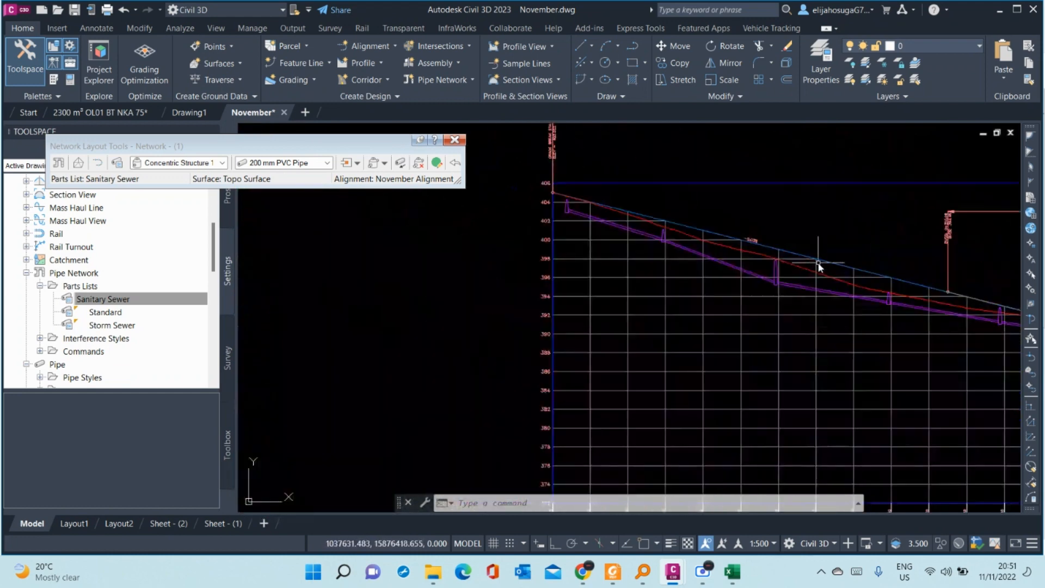
pyautogui.scroll(-5, 717, 277)
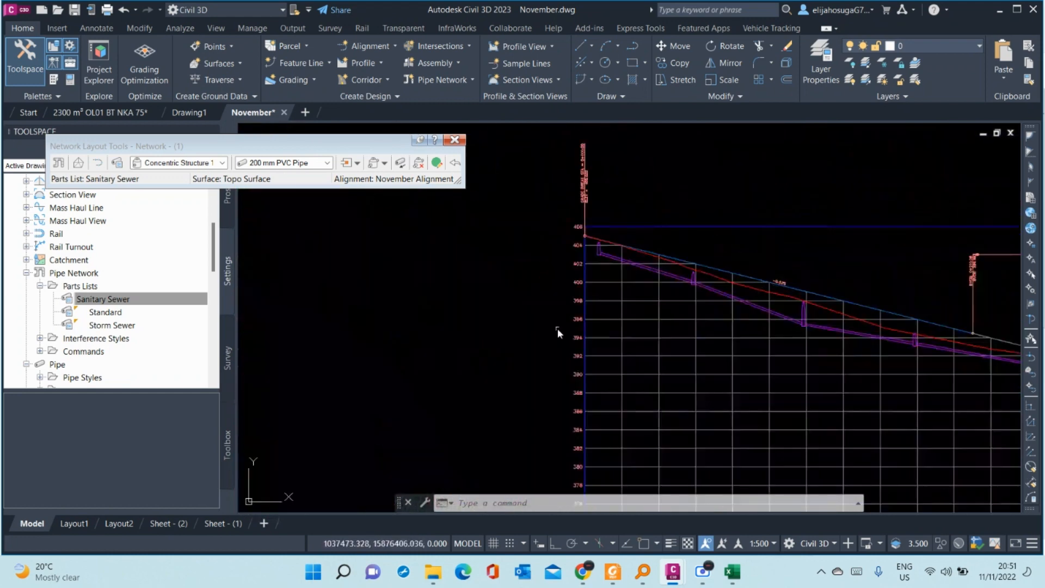
pyautogui.scroll(1, 484, 390)
pyautogui.moveTo(484, 390); pyautogui.dragTo(880, 237, button='middle')
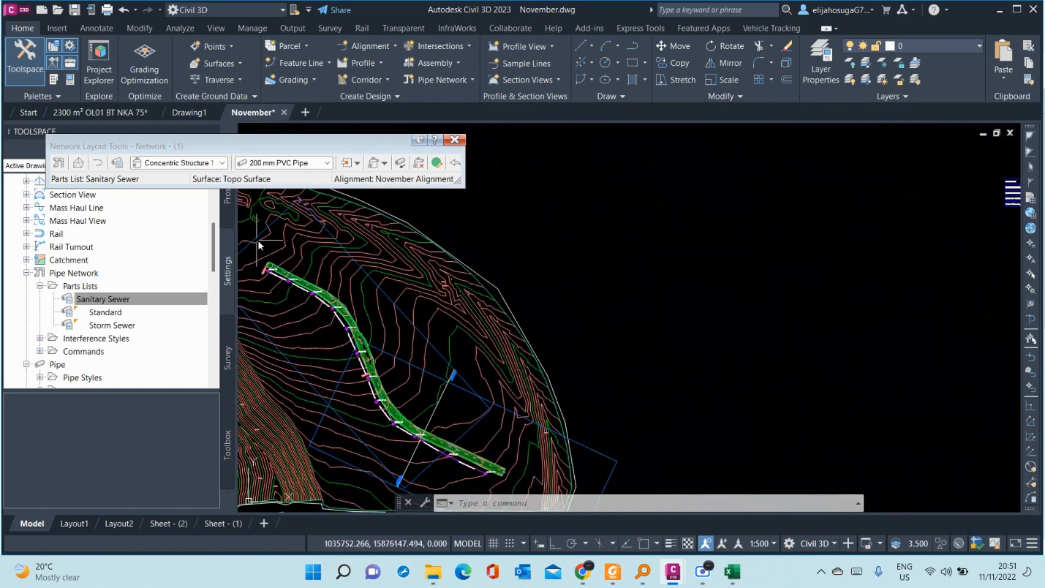
pyautogui.scroll(1, 271, 249)
pyautogui.scroll(3, 297, 253)
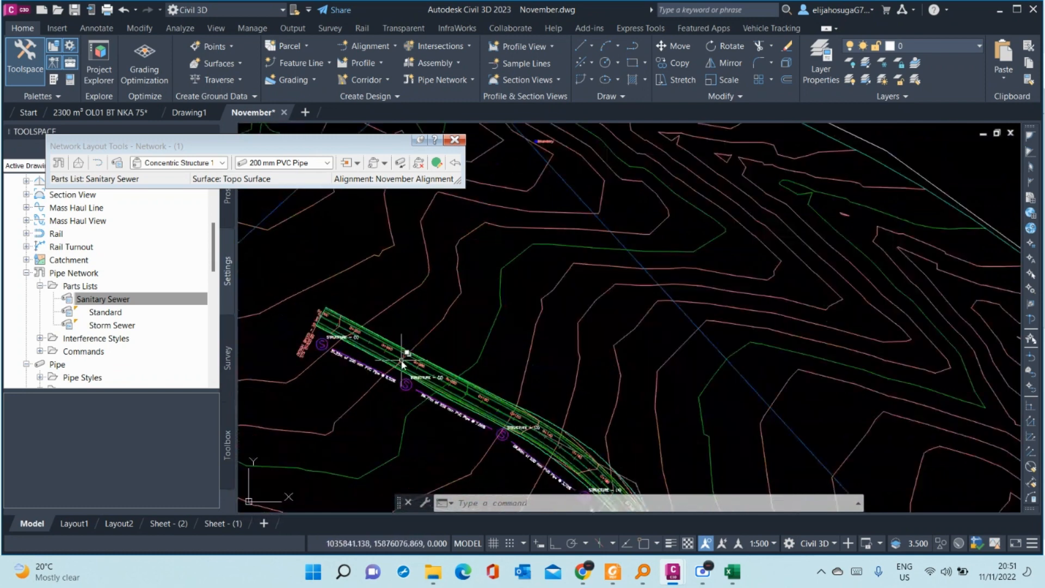
pyautogui.scroll(-5, 319, 355)
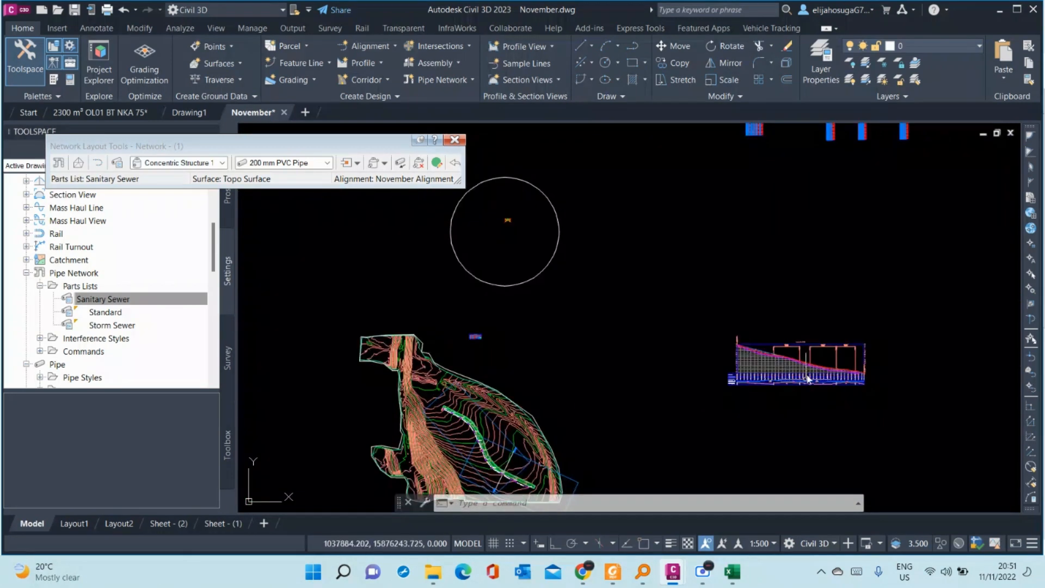
# - Locate the third manhole in the profile and select it to check its editing grips
pyautogui.scroll(5, 777, 342)
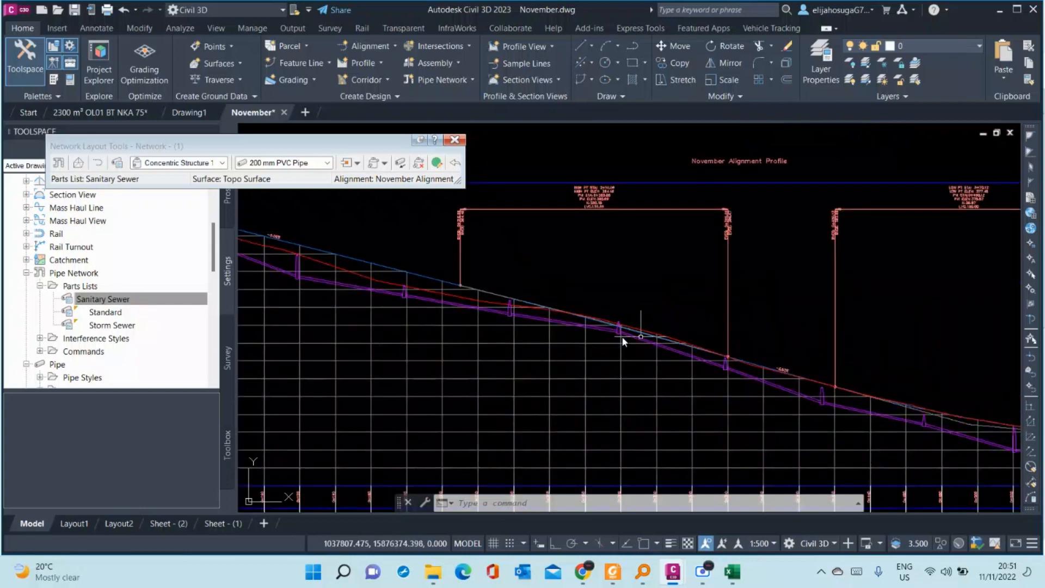
pyautogui.scroll(-2, 618, 340)
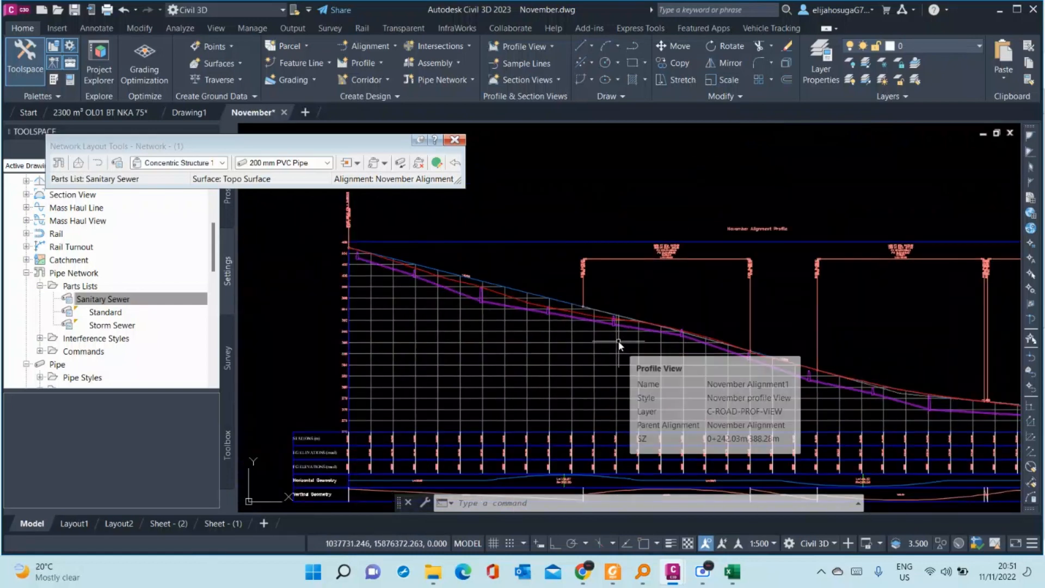
pyautogui.scroll(4, 493, 330)
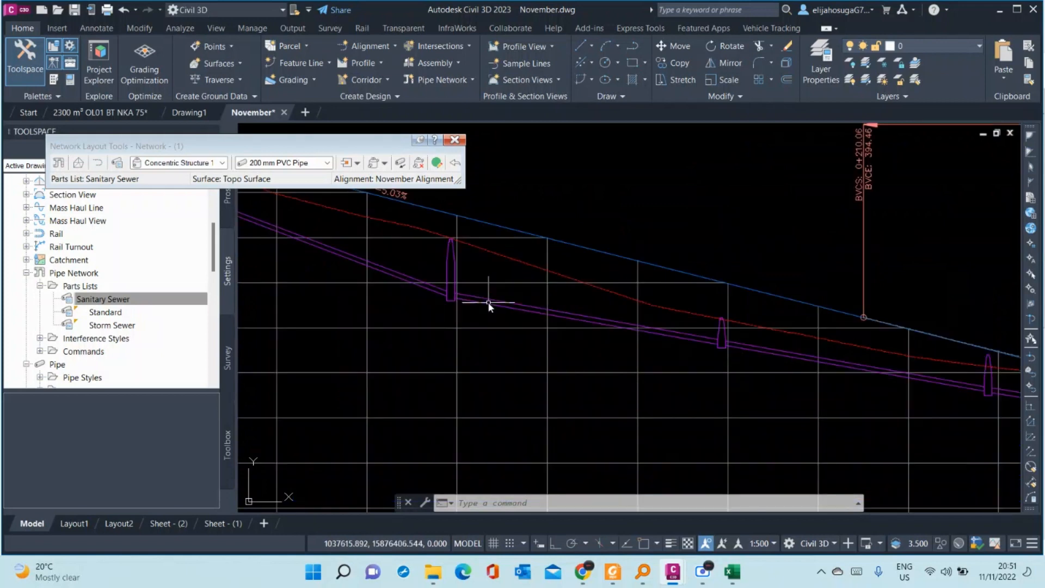
pyautogui.scroll(5, 601, 343)
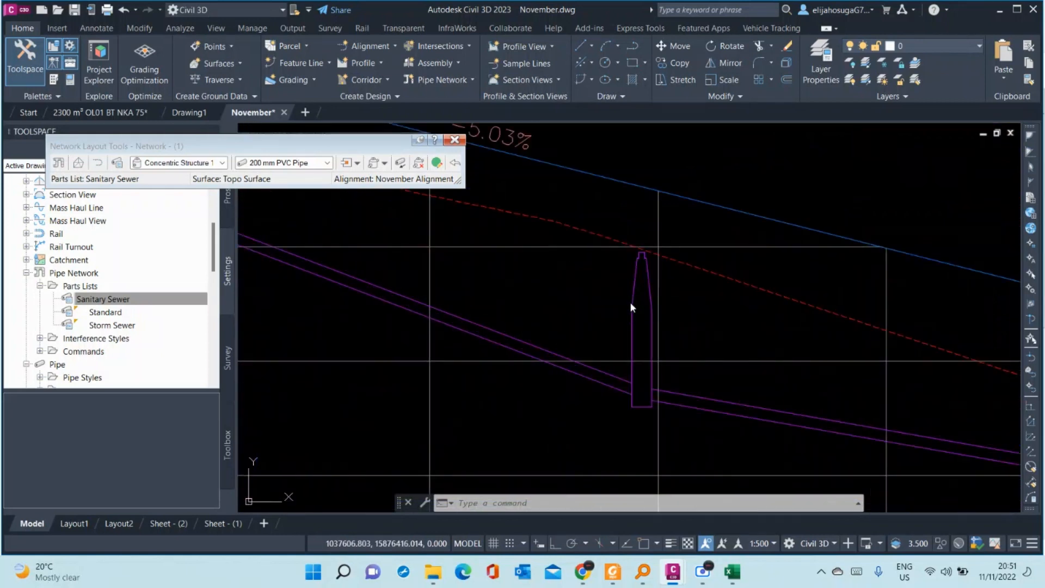
pyautogui.click(641, 311)
pyautogui.scroll(-5, 646, 308)
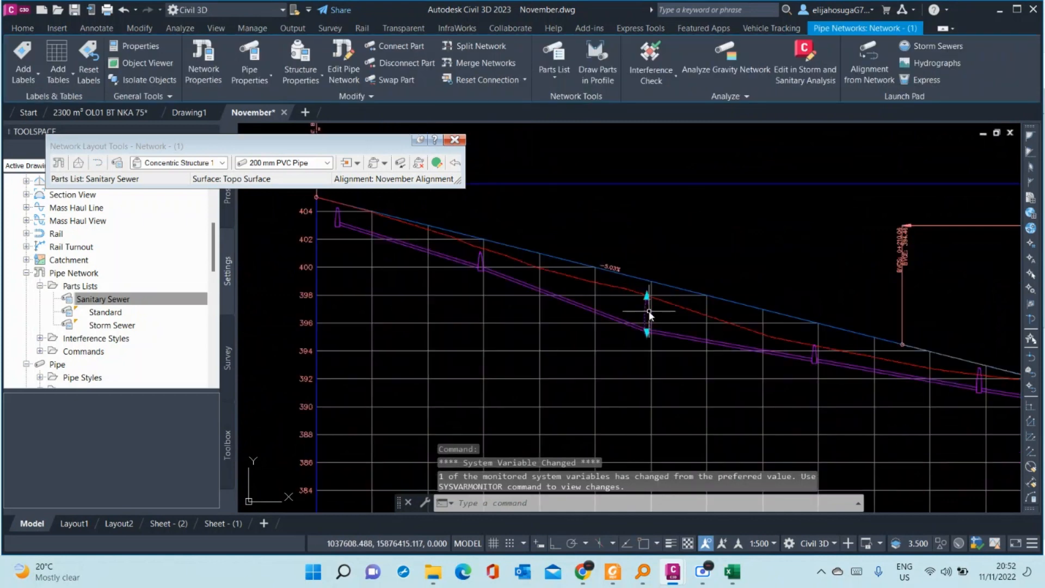
pyautogui.press('Escape')
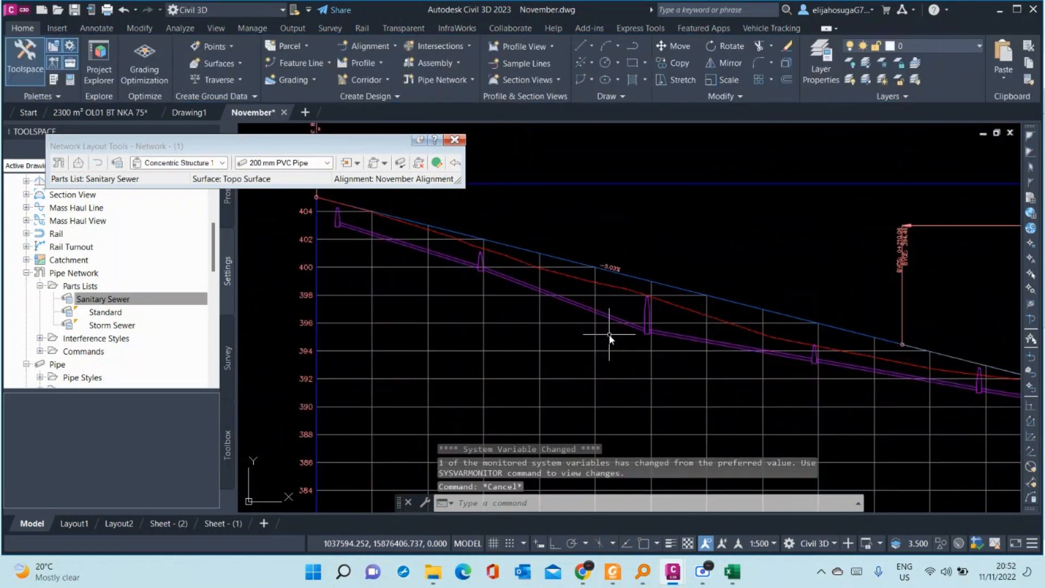
# - Raise the downstream end of the sewer pipe entering the third manhole in the profile view
pyautogui.scroll(5, 621, 332)
pyautogui.click(660, 326)
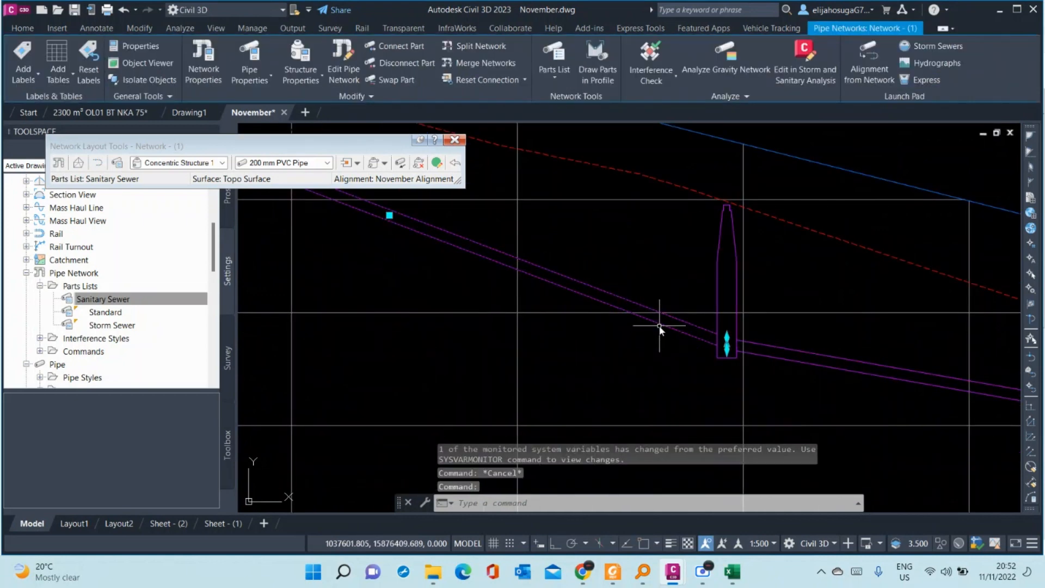
pyautogui.scroll(4, 723, 337)
pyautogui.click(733, 354)
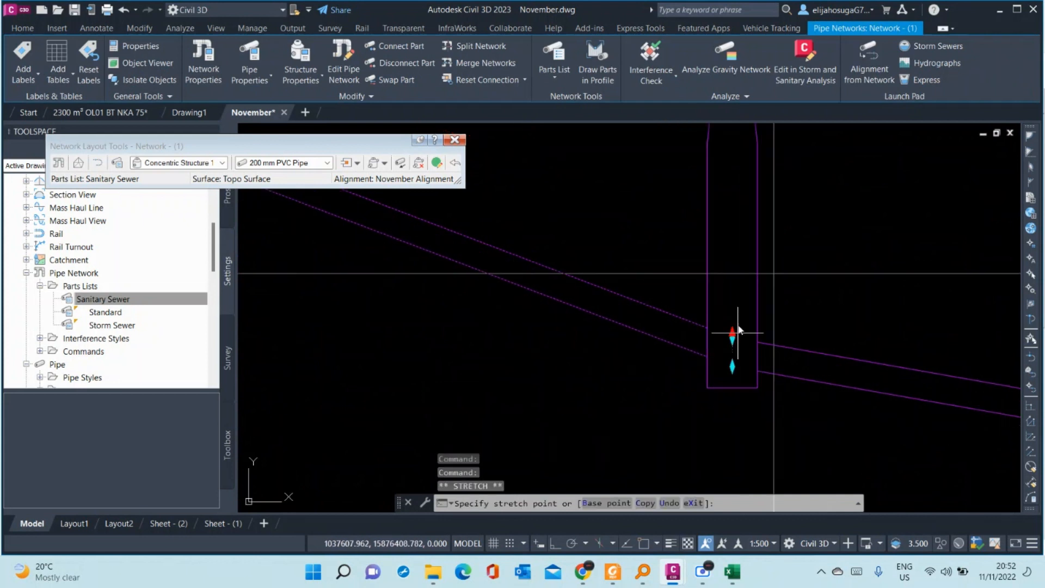
# - Raise the upstream end of the pipe leaving the third manhole to the level of the incoming pipe's end
pyautogui.click(757, 353)
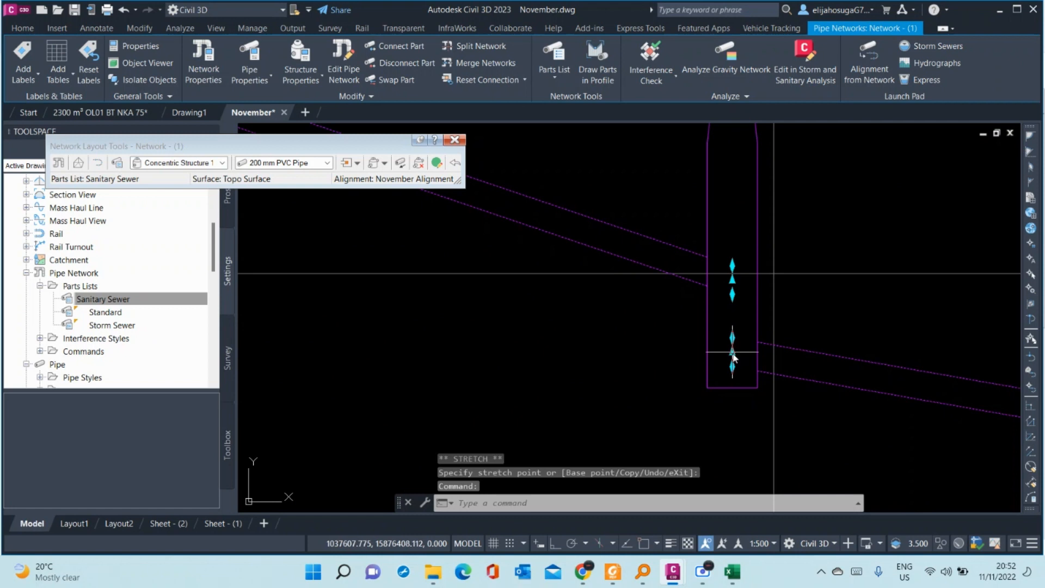
pyautogui.click(733, 354)
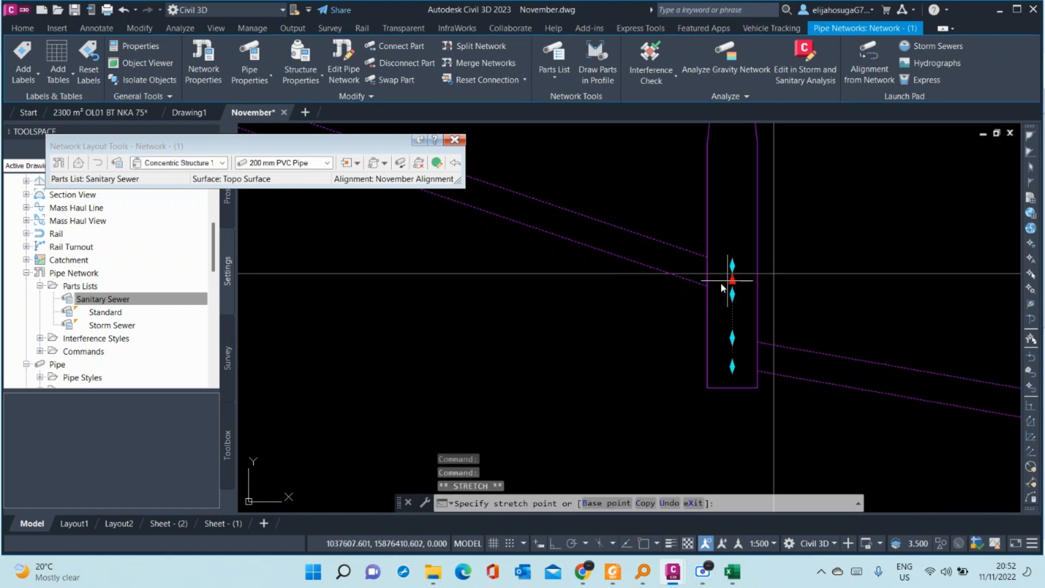
pyautogui.click(720, 283)
pyautogui.scroll(-5, 719, 291)
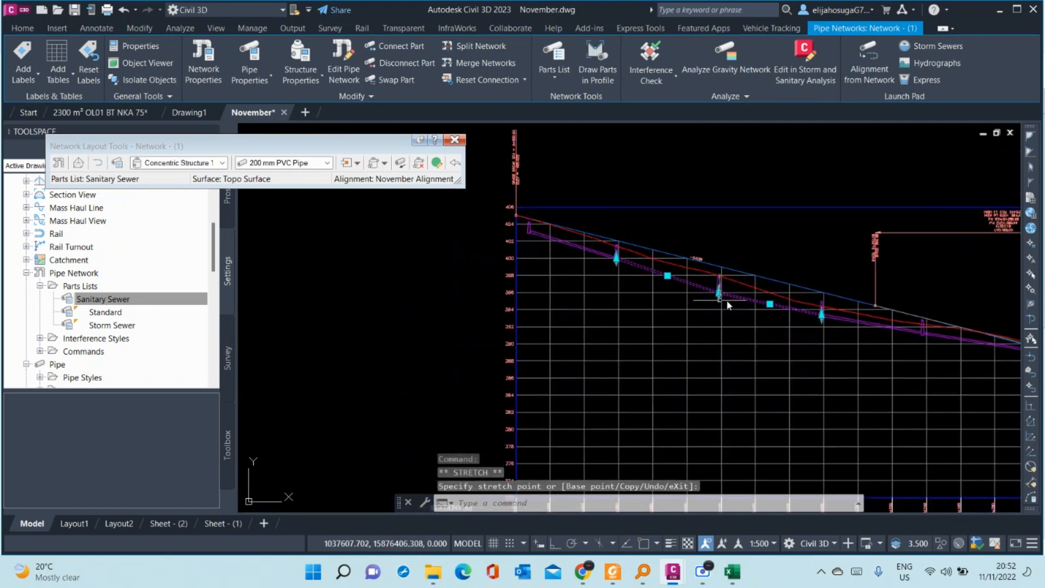
pyautogui.scroll(5, 790, 306)
pyautogui.press('Escape')
pyautogui.scroll(-5, 785, 320)
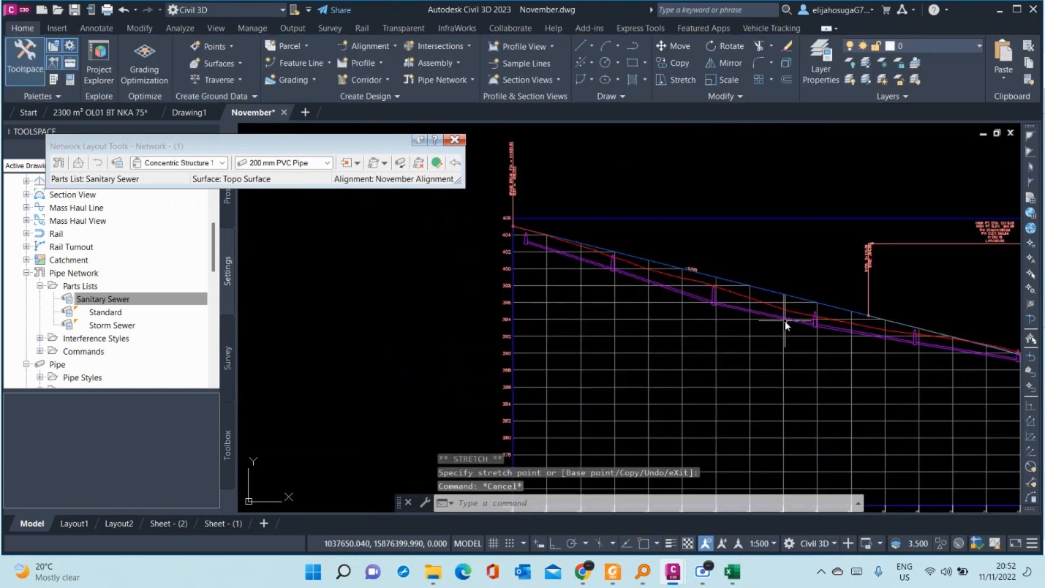
# - Lower the upstream end of the pipe leaving the sixth manhole in the profile so the manhole deepens
pyautogui.scroll(8, 785, 320)
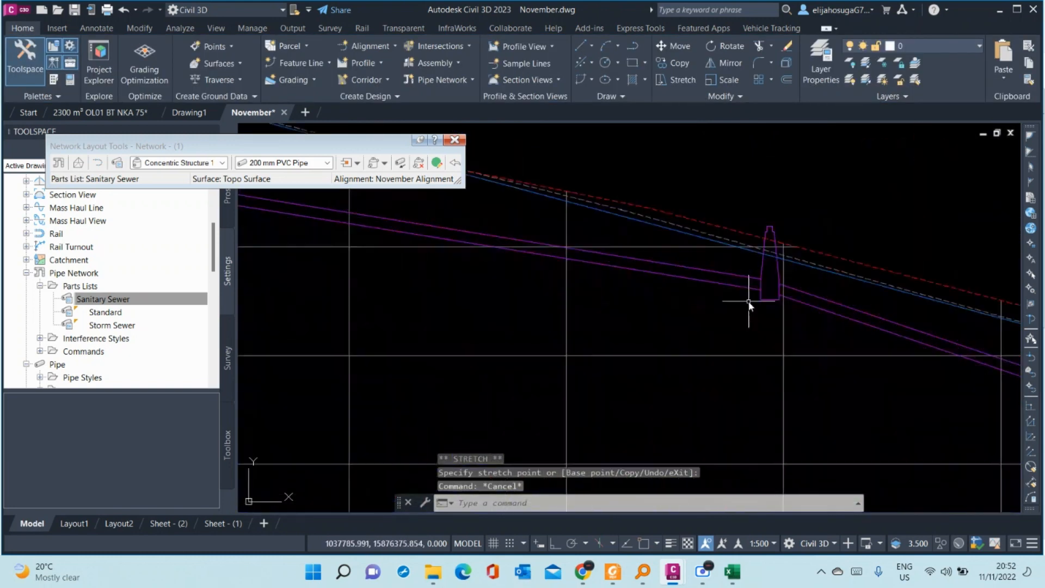
pyautogui.scroll(3, 748, 301)
pyautogui.scroll(-3, 786, 281)
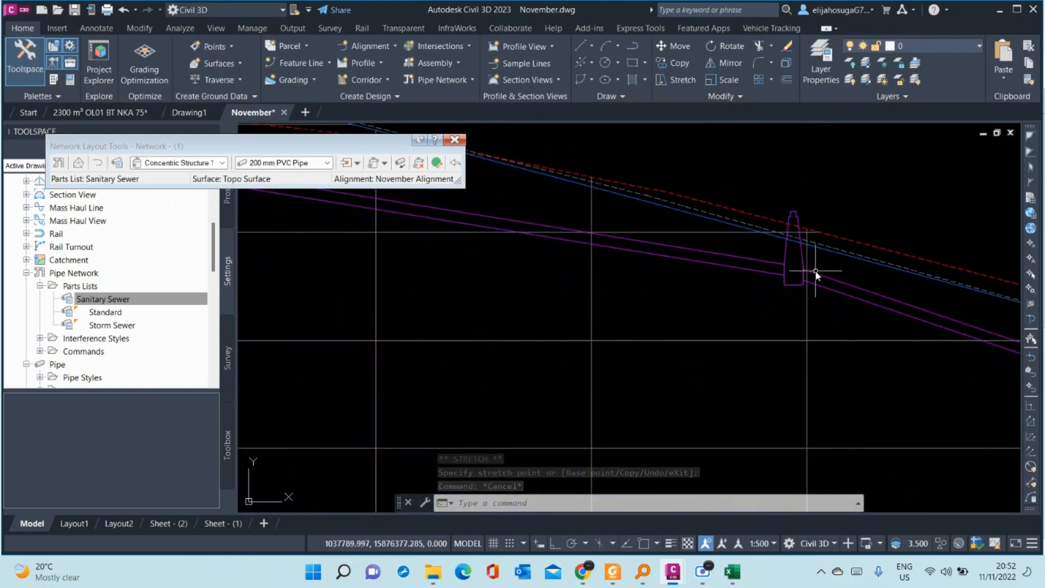
pyautogui.click(816, 272)
pyautogui.scroll(5, 798, 279)
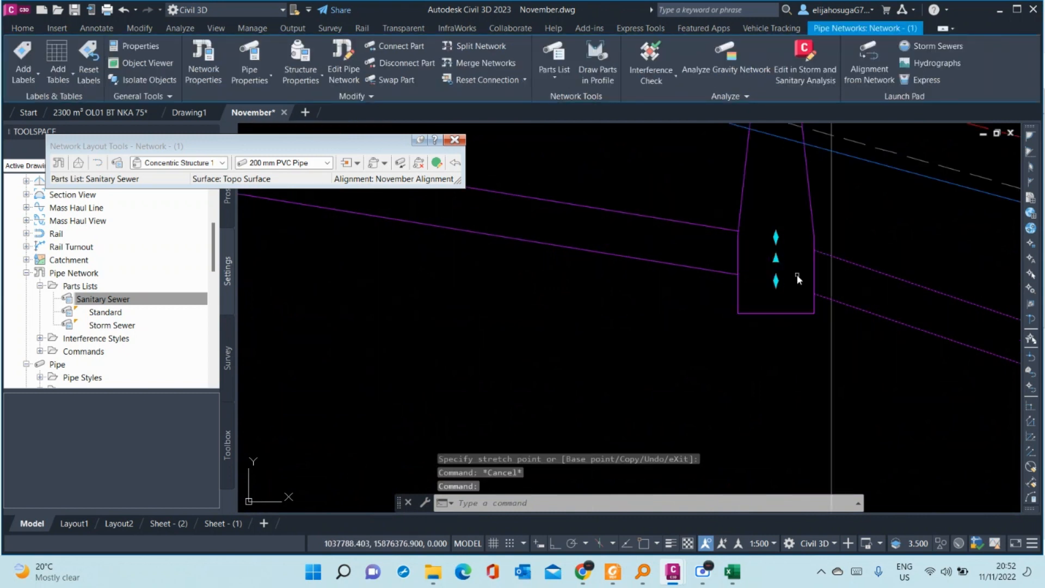
pyautogui.click(777, 260)
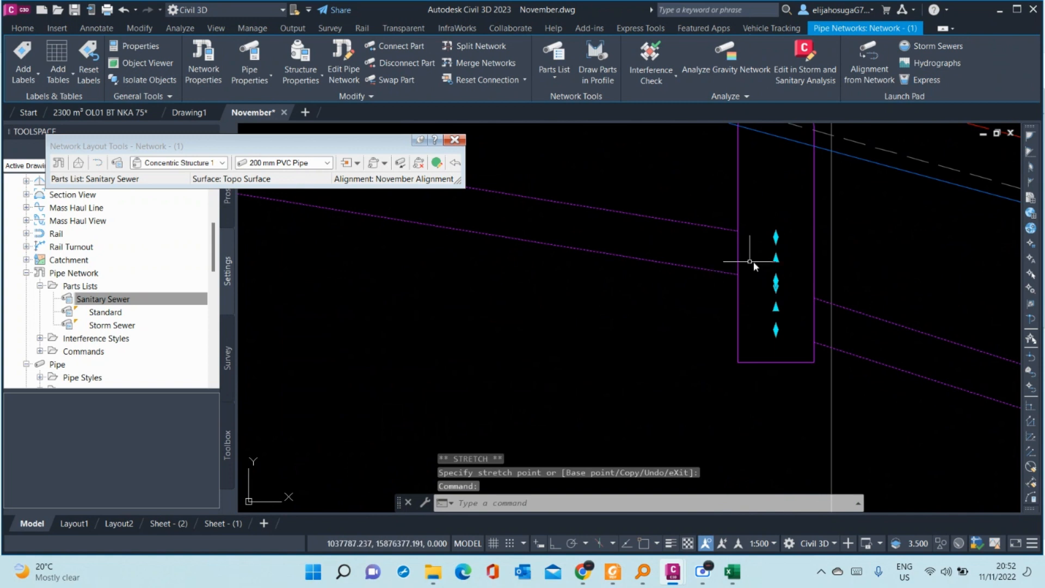
# - Lower the downstream end of the pipe entering the sixth manhole to the level of the outgoing pipe's end
pyautogui.click(780, 268)
pyautogui.click(782, 256)
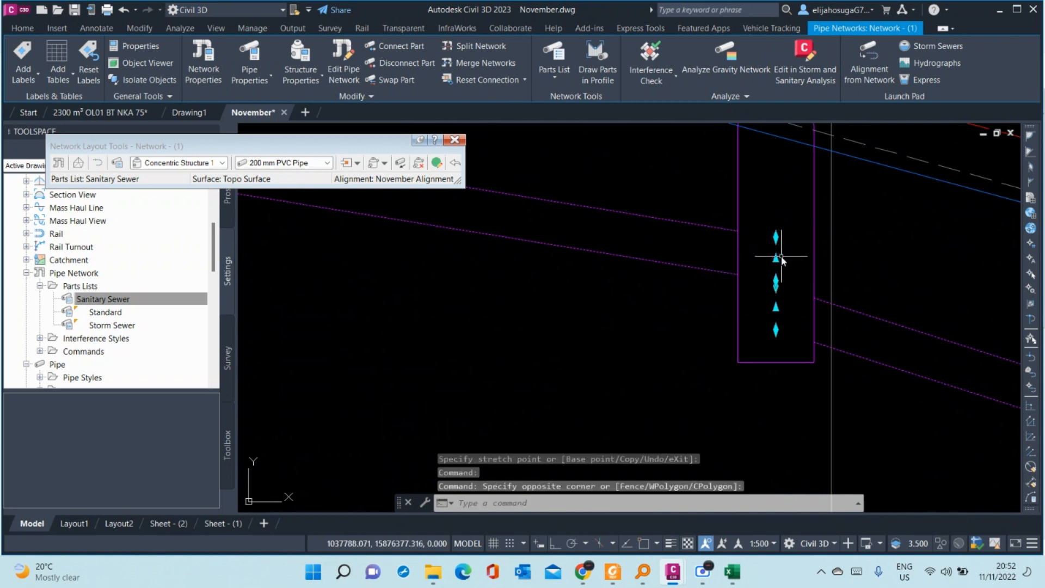
pyautogui.click(777, 259)
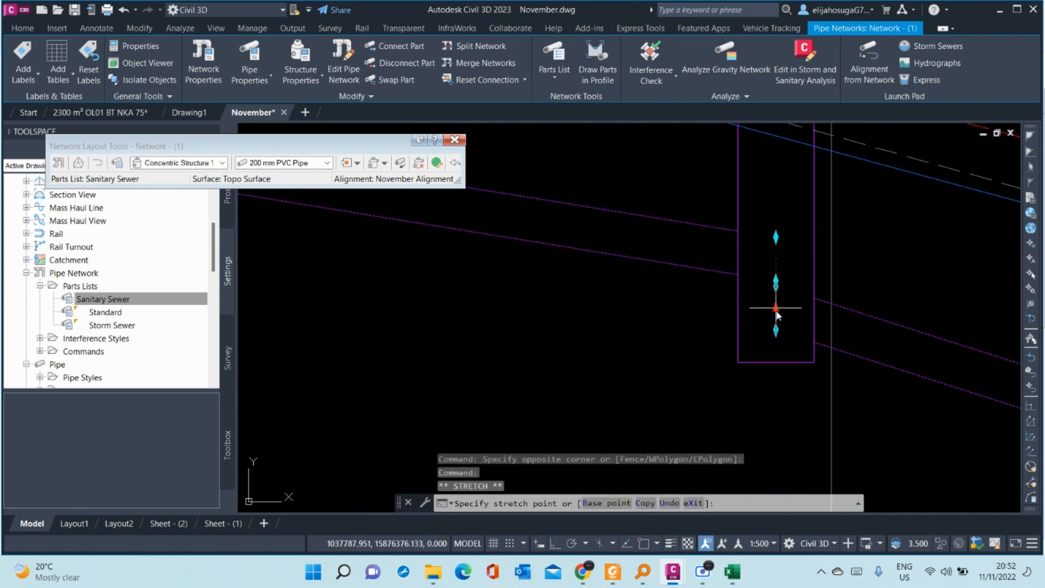
pyautogui.click(777, 308)
pyautogui.scroll(-8, 738, 267)
pyautogui.press('Escape')
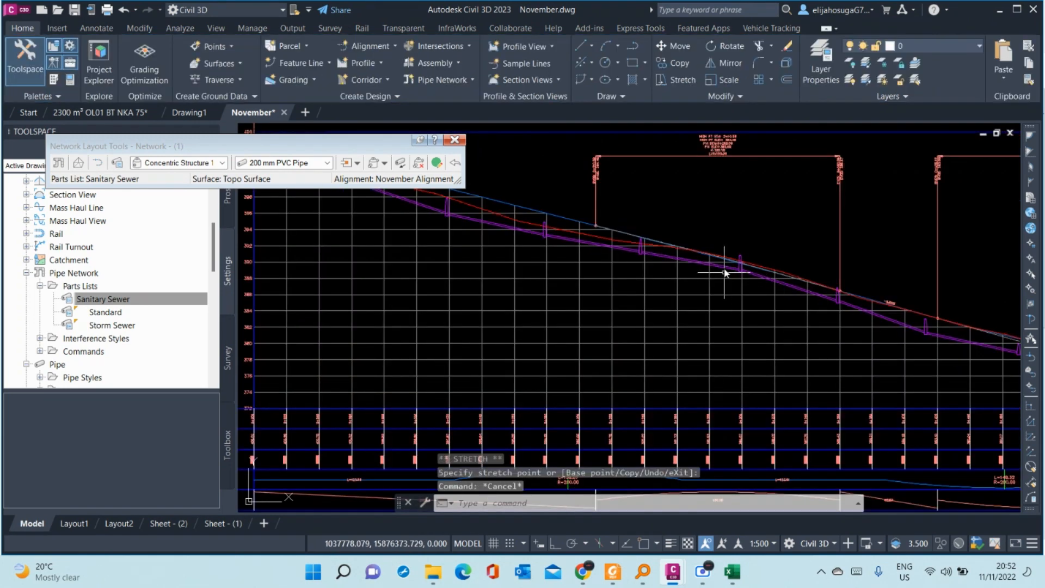
# - Review the sewer pipe slopes and manhole depths along the opening stretch of the November Alignment profile
pyautogui.scroll(-6, 726, 283)
pyautogui.scroll(3, 698, 307)
pyautogui.scroll(5, 697, 310)
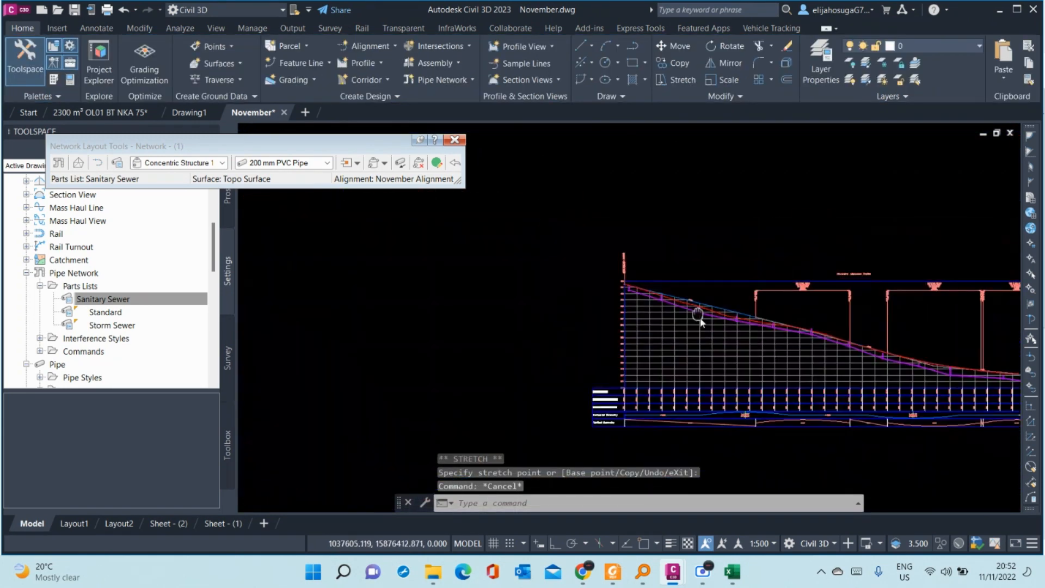
pyautogui.scroll(3, 599, 302)
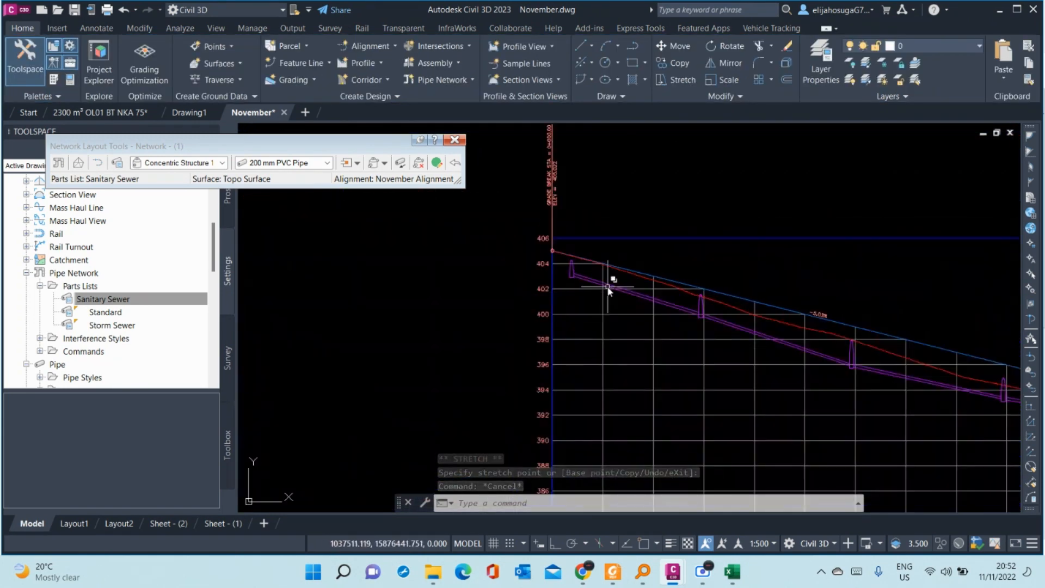
pyautogui.moveTo(897, 365); pyautogui.dragTo(754, 343, button='middle')
pyautogui.scroll(-2, 592, 293)
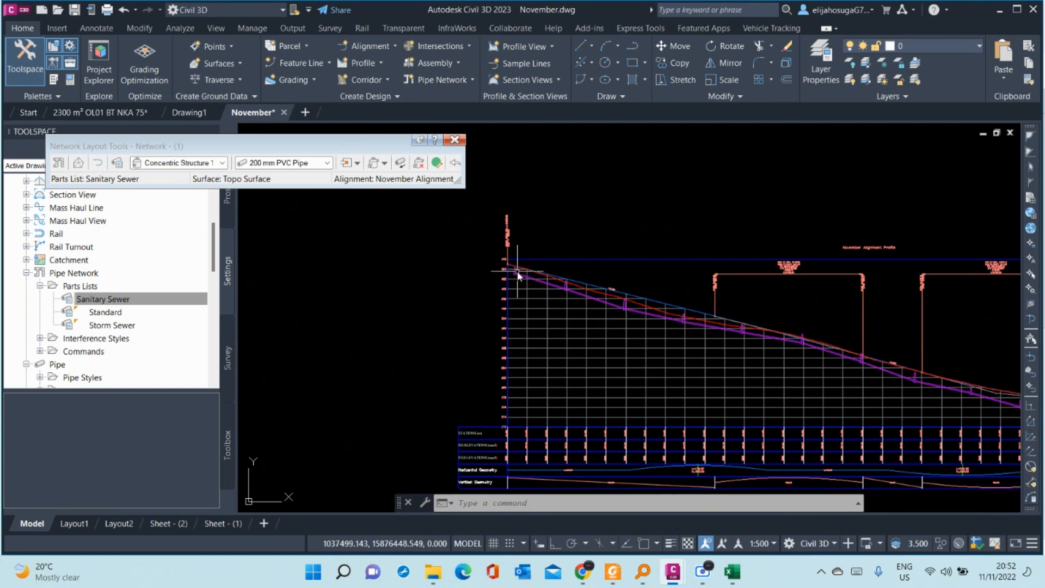
pyautogui.scroll(3, 536, 284)
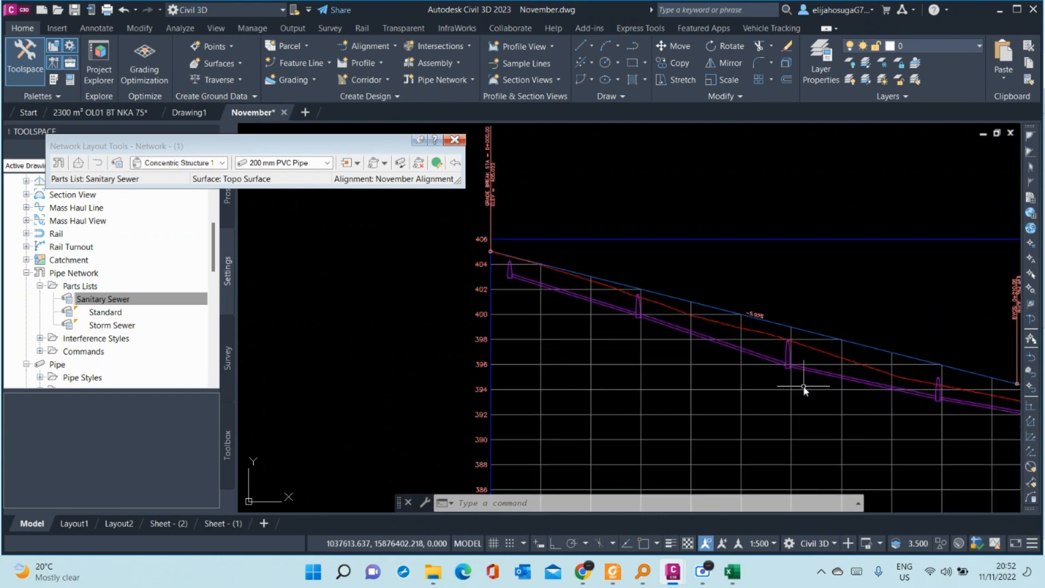
# - Examine the sewer pipe slopes and manhole depths against the ground and design lines along the November Alignment profile
pyautogui.moveTo(804, 389); pyautogui.dragTo(531, 284, button='middle')
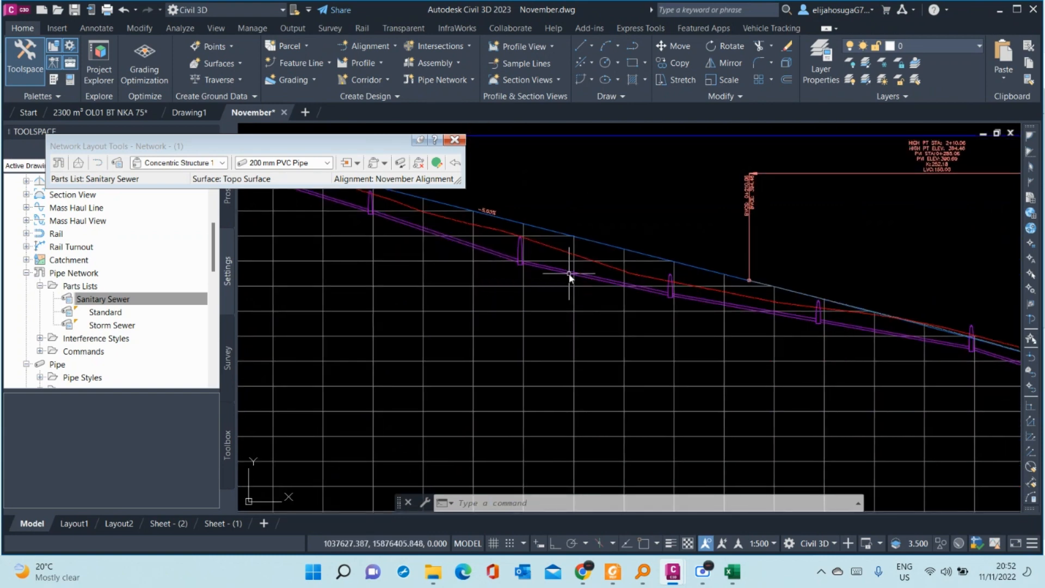
pyautogui.scroll(-3, 782, 354)
pyautogui.scroll(-2, 697, 358)
pyautogui.scroll(5, 602, 312)
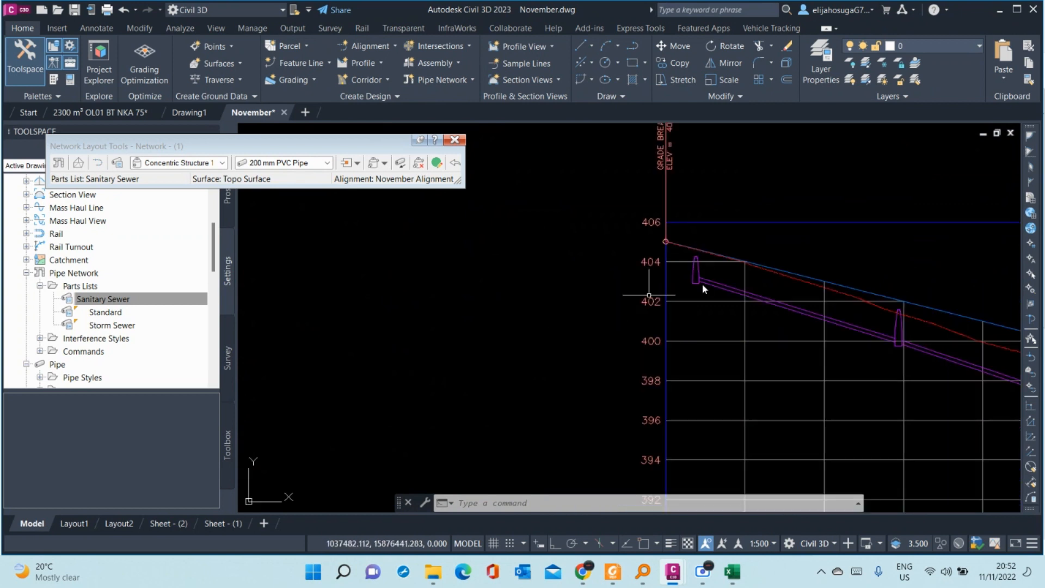
pyautogui.scroll(-2, 736, 284)
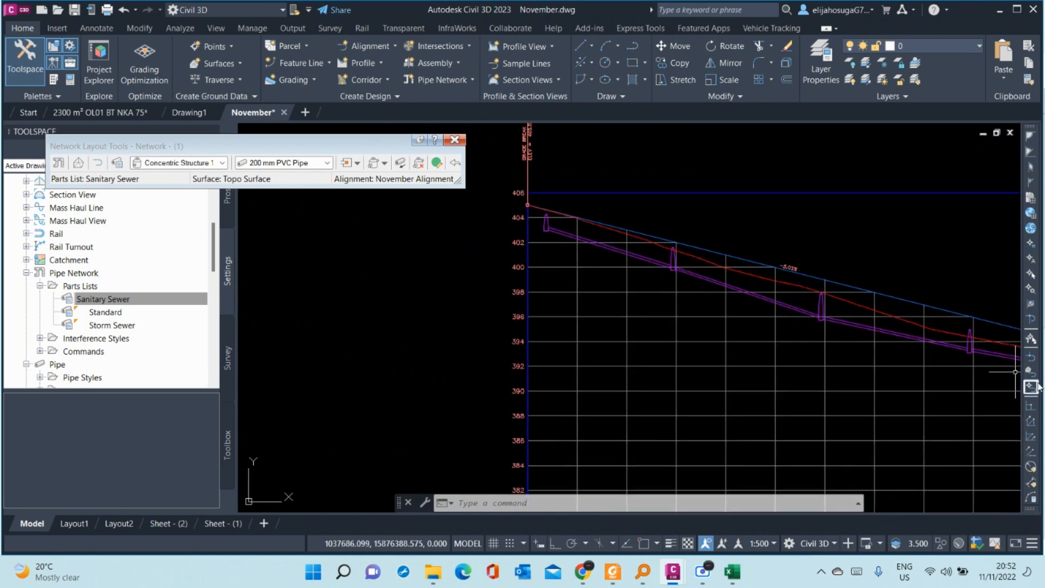
pyautogui.scroll(-3, 844, 330)
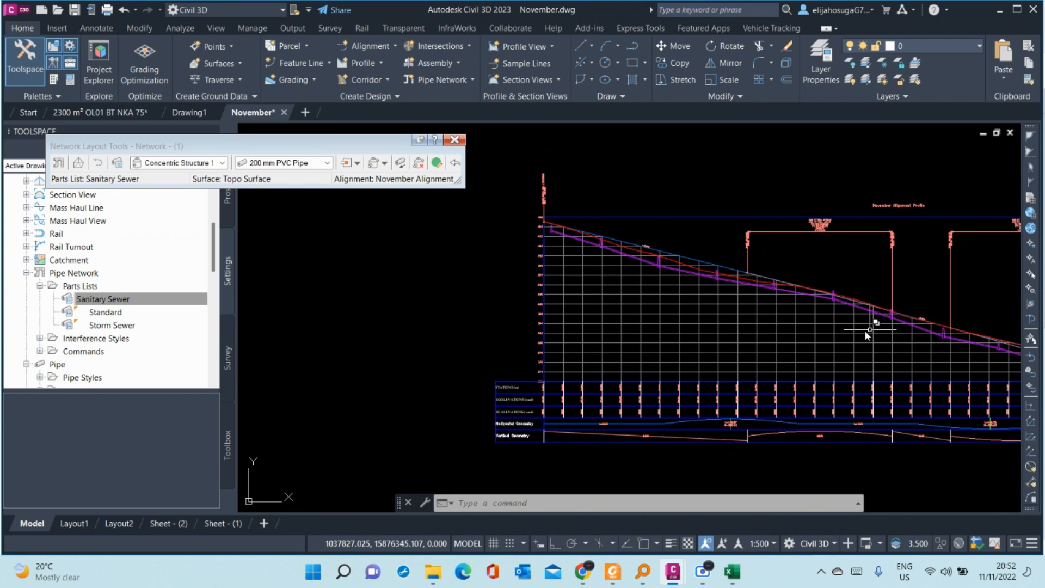
pyautogui.scroll(-2, 850, 329)
pyautogui.scroll(3, 676, 250)
pyautogui.scroll(-5, 685, 201)
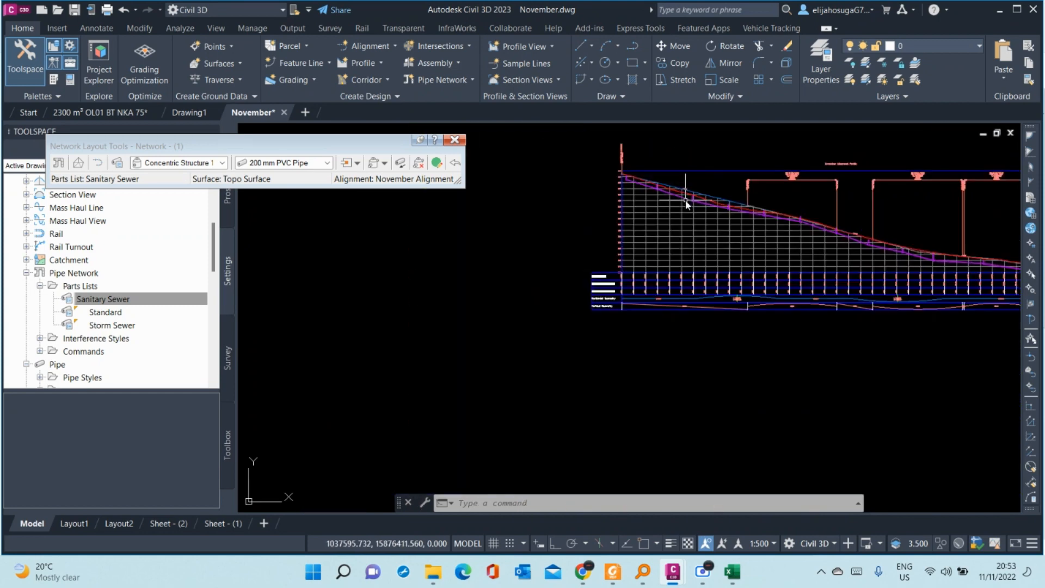
pyautogui.scroll(6, 759, 217)
pyautogui.scroll(-6, 760, 217)
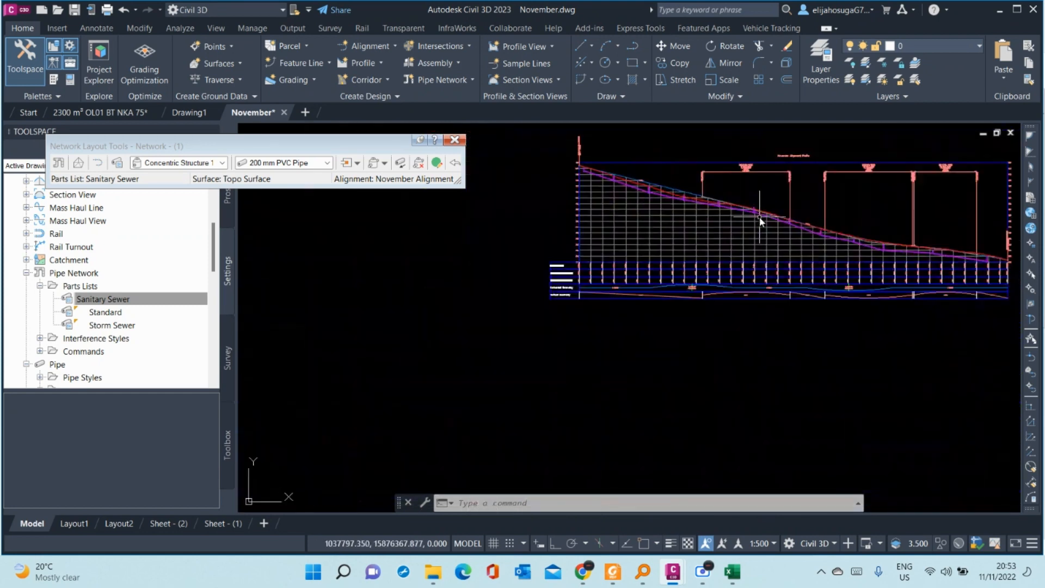
pyautogui.scroll(5, 704, 200)
pyautogui.scroll(3, 681, 198)
pyautogui.scroll(-2, 664, 201)
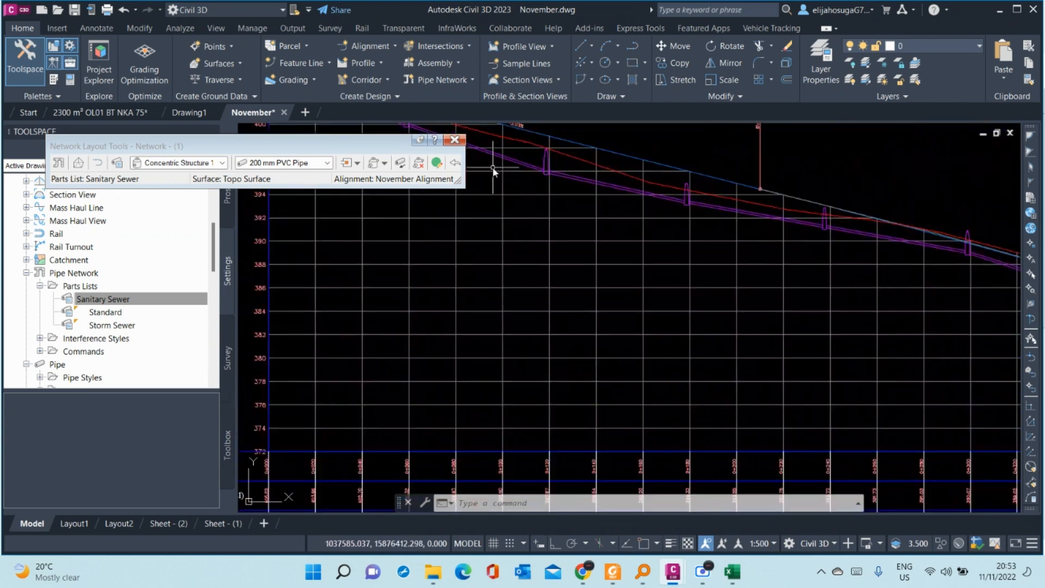
# - Label the entire sewer network in the November Alignment profile view with structure and pipe labels
pyautogui.click(455, 141)
pyautogui.click(454, 141)
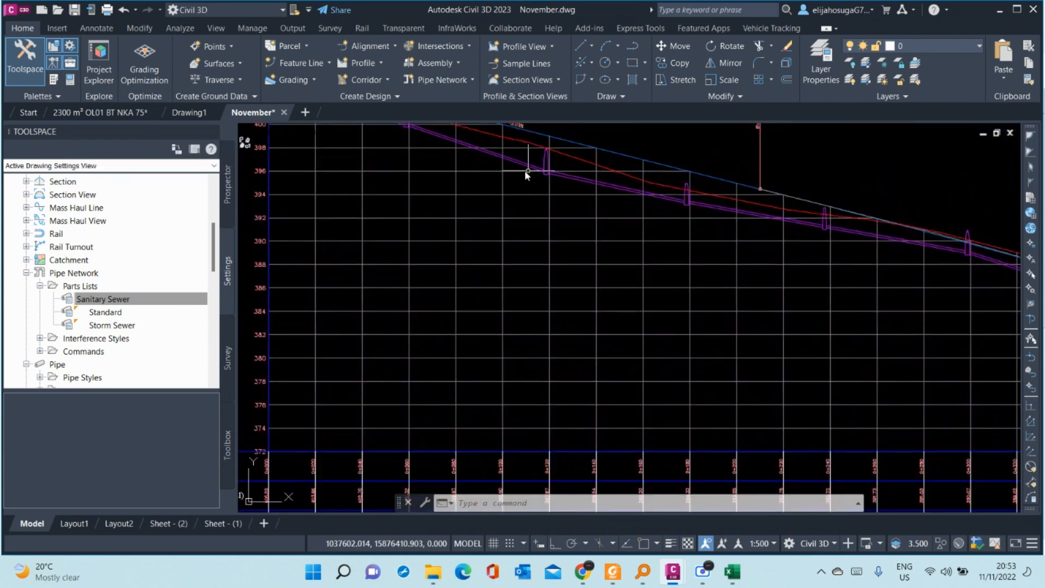
pyautogui.click(508, 161)
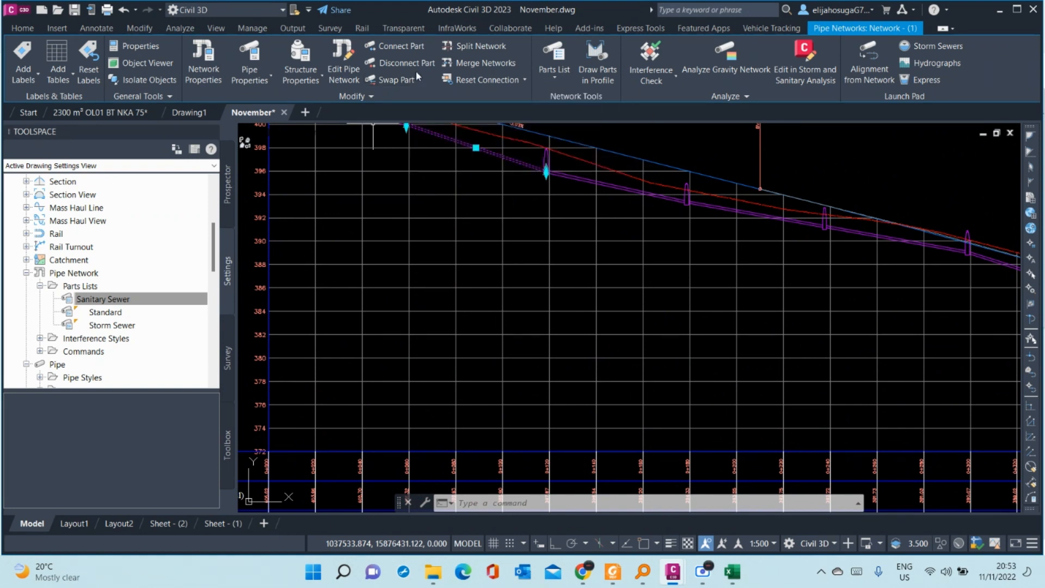
pyautogui.click(343, 60)
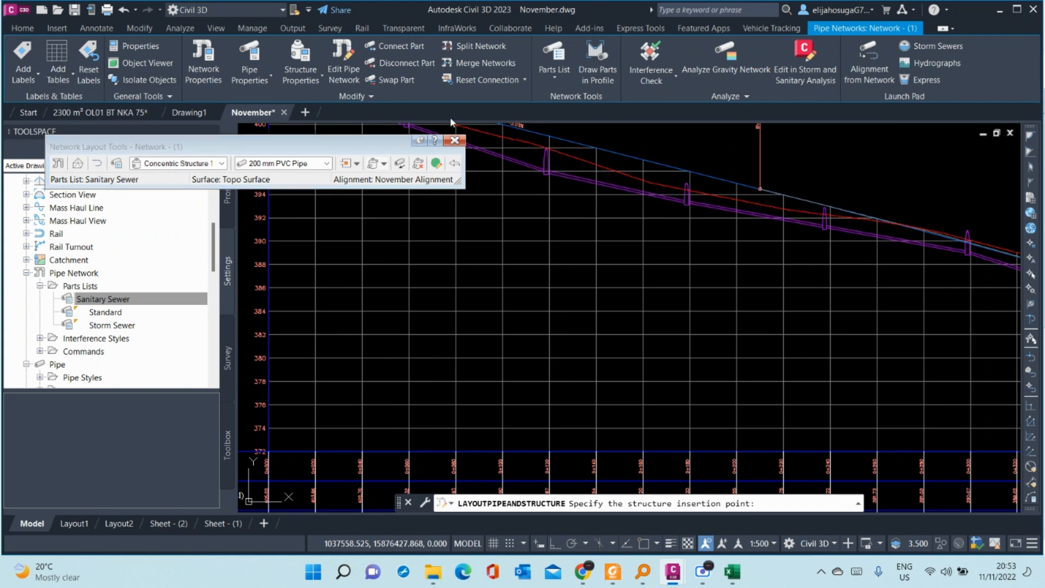
pyautogui.click(30, 80)
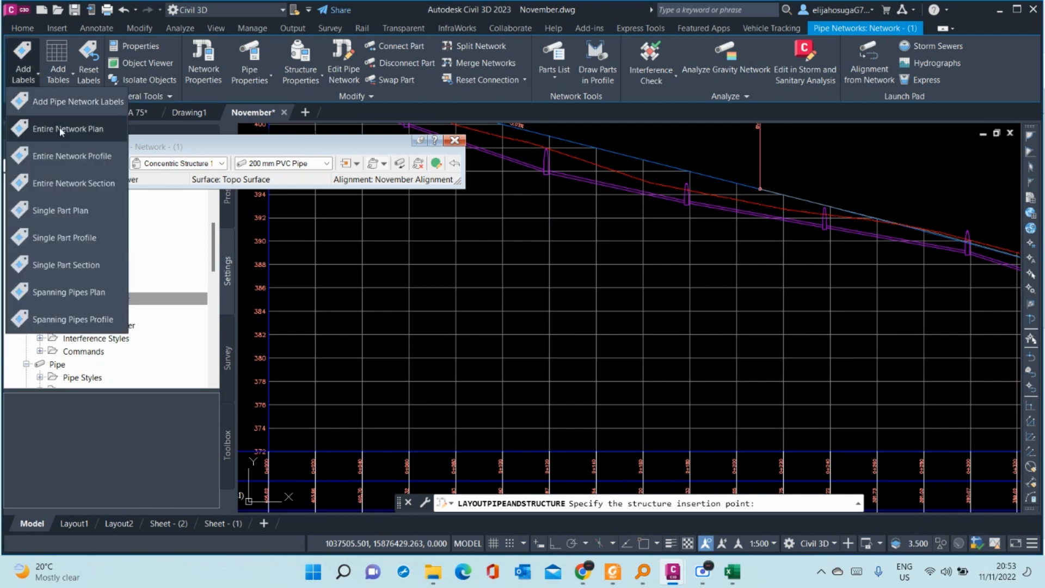
pyautogui.click(72, 156)
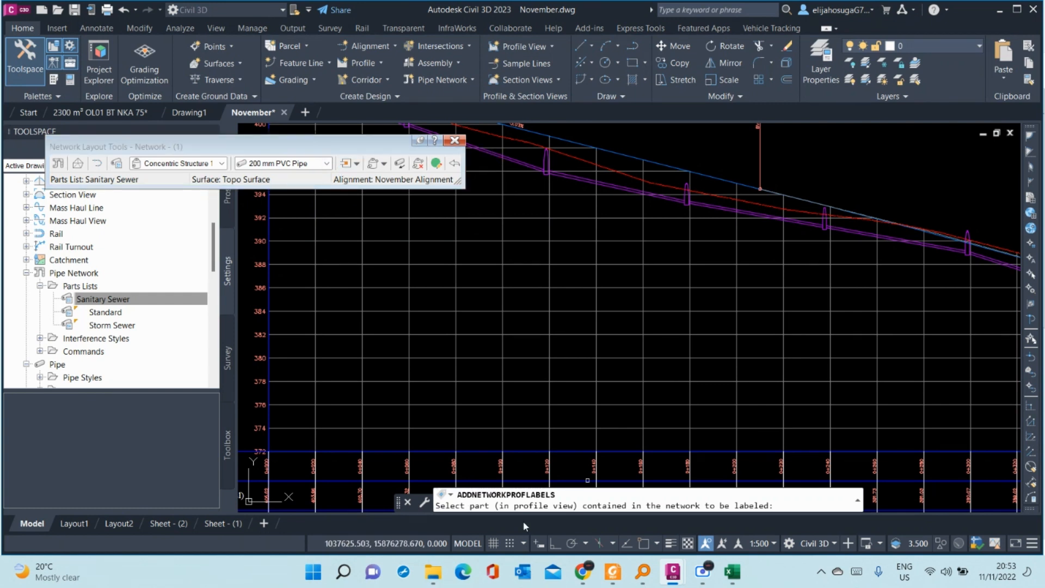
pyautogui.scroll(-4, 807, 345)
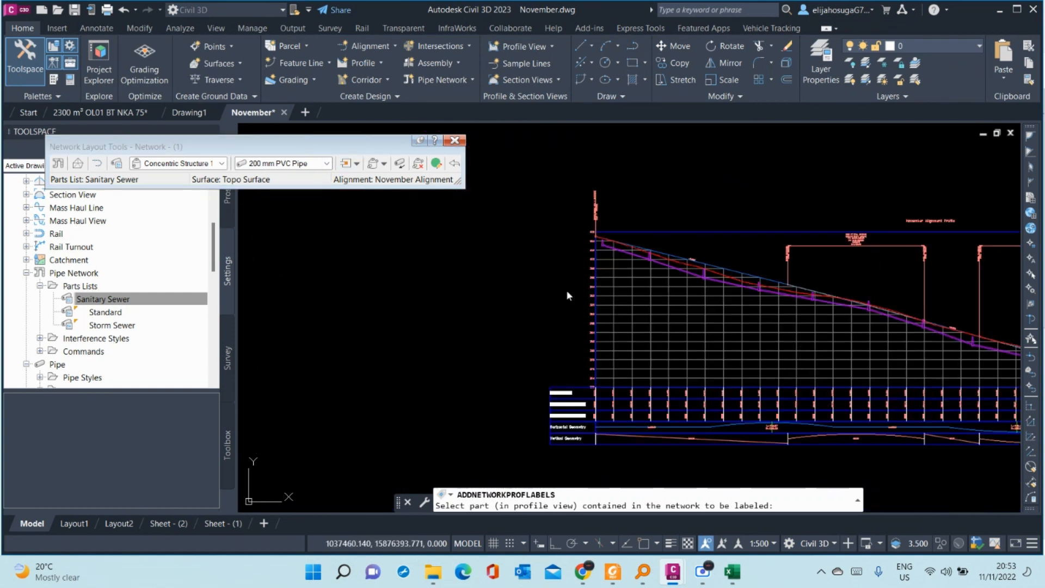
pyautogui.scroll(5, 609, 249)
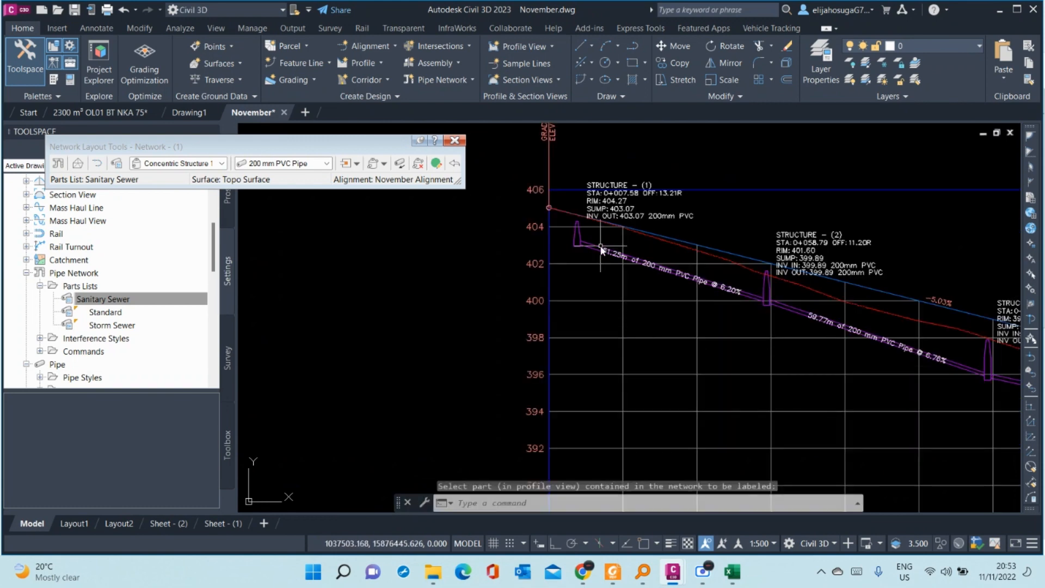
# - Check the rim, sump and invert labels at Structures 7 to 9 in the profile and close the network layout tools
pyautogui.scroll(-4, 601, 249)
pyautogui.scroll(6, 724, 267)
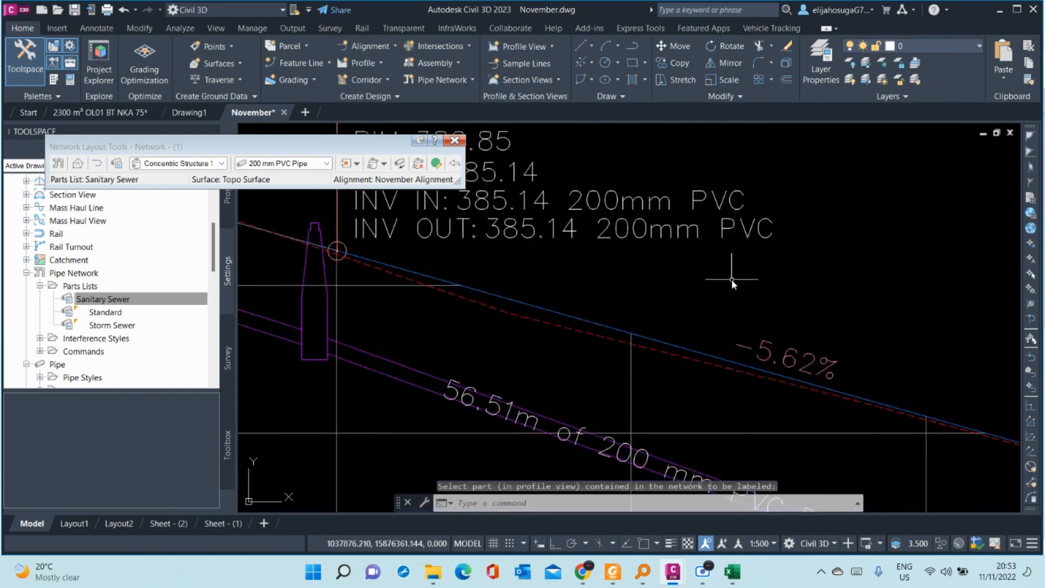
pyautogui.scroll(-2, 697, 262)
pyautogui.scroll(-2, 815, 283)
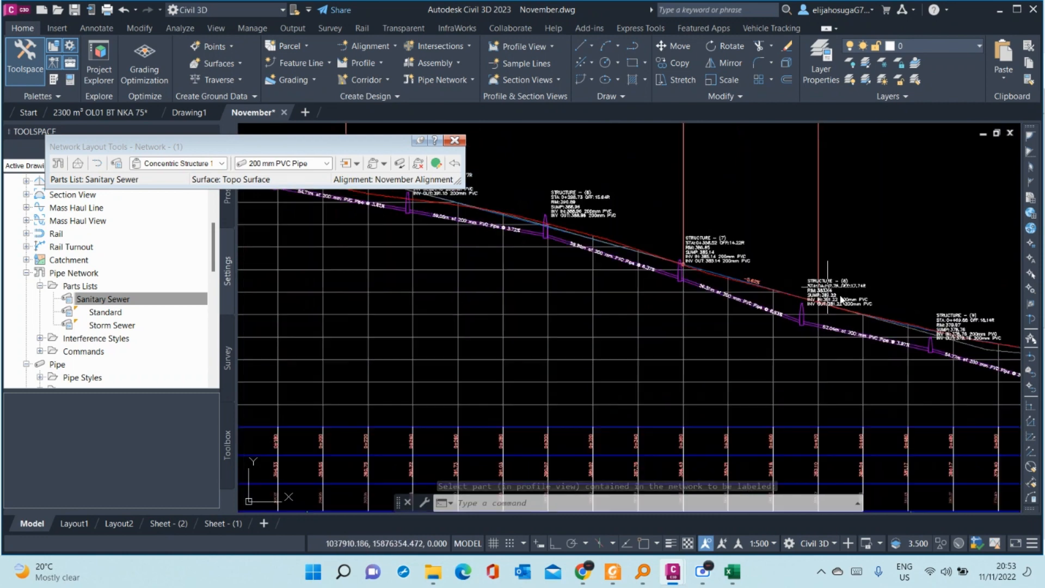
pyautogui.scroll(6, 839, 323)
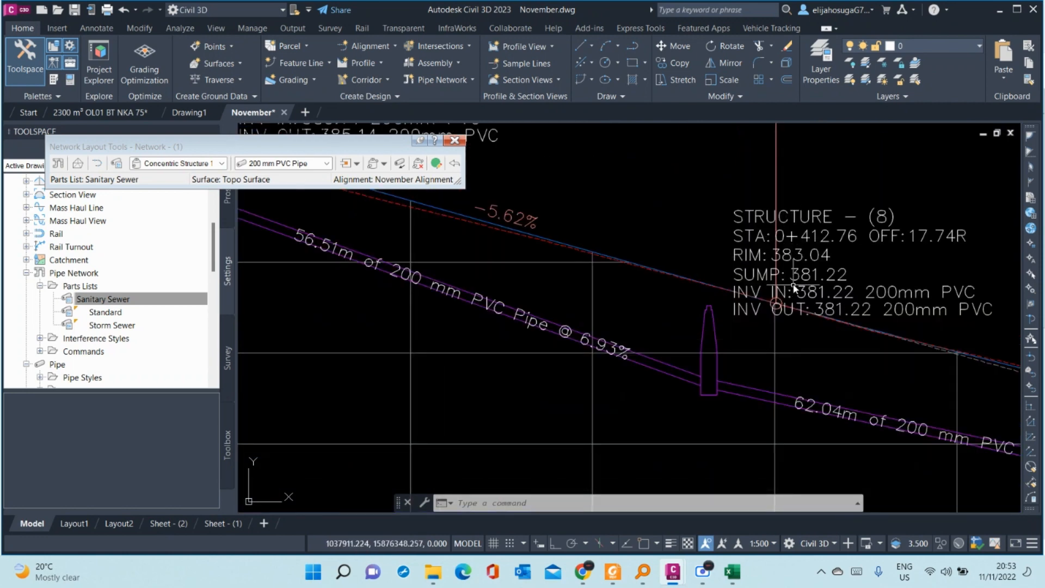
pyautogui.scroll(-3, 794, 288)
pyautogui.scroll(1, 795, 289)
pyautogui.scroll(2, 885, 321)
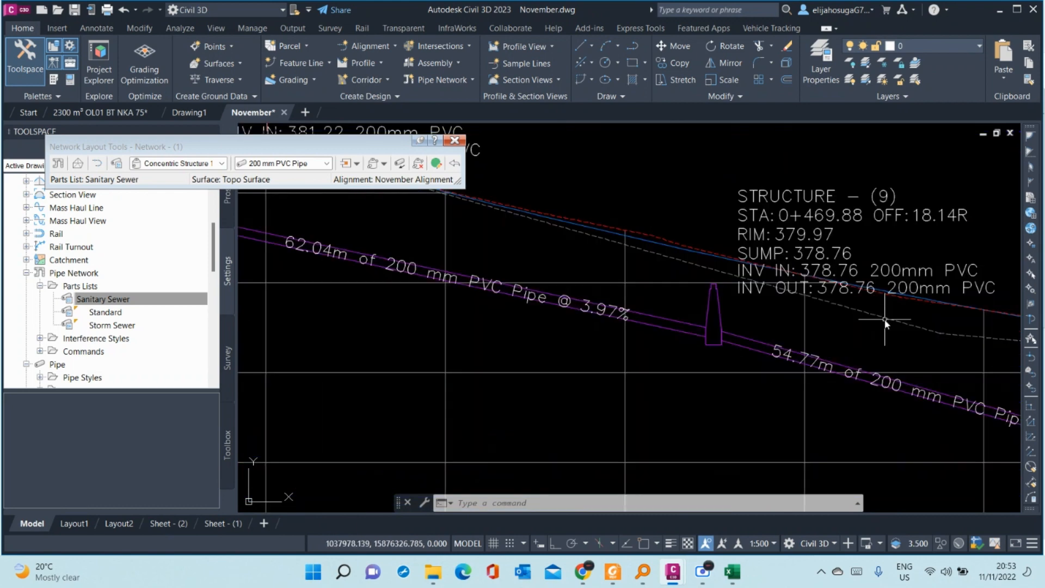
pyautogui.scroll(-5, 885, 322)
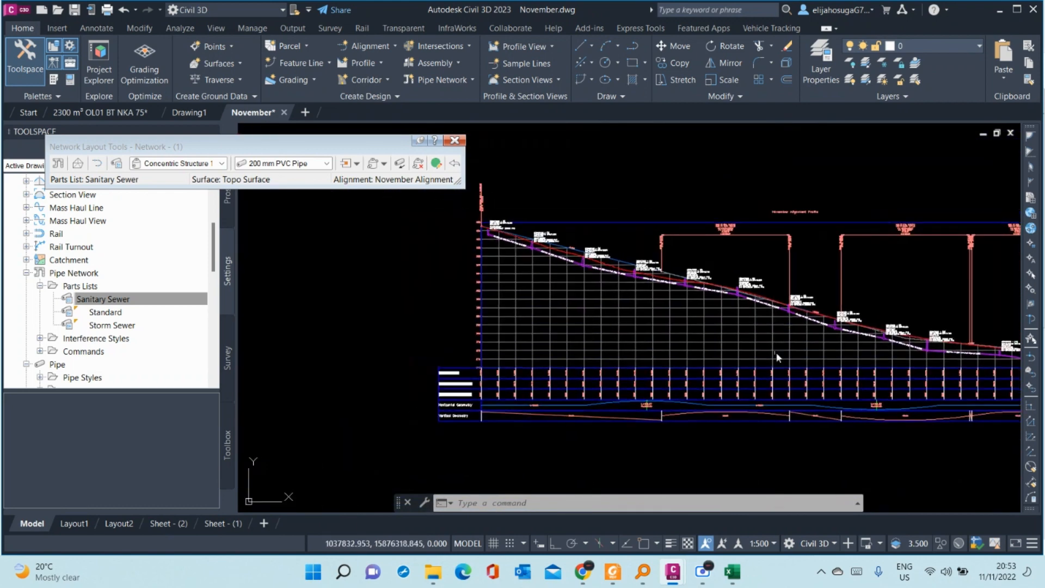
pyautogui.press('Escape')
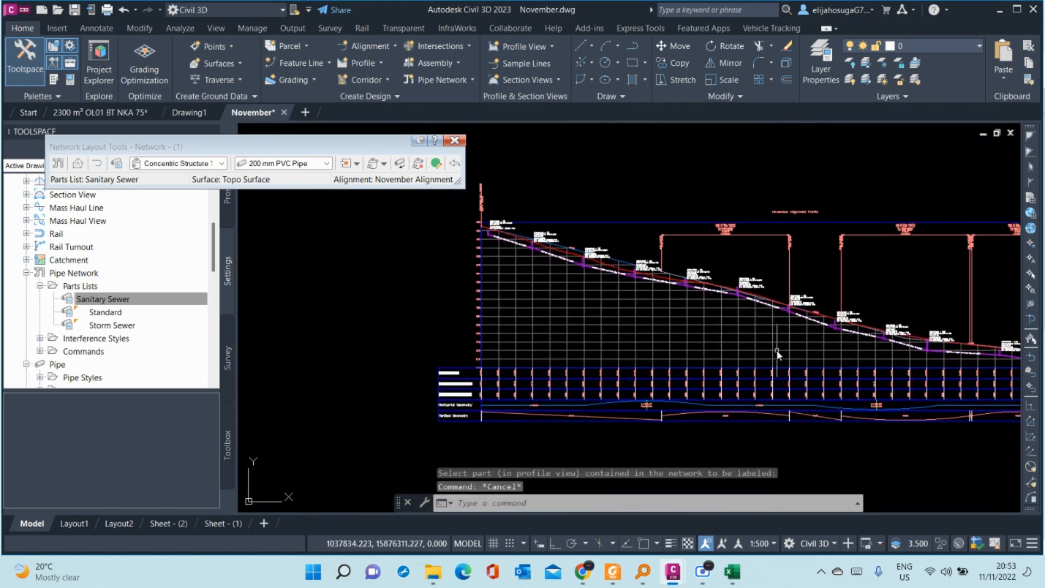
pyautogui.scroll(-6, 777, 353)
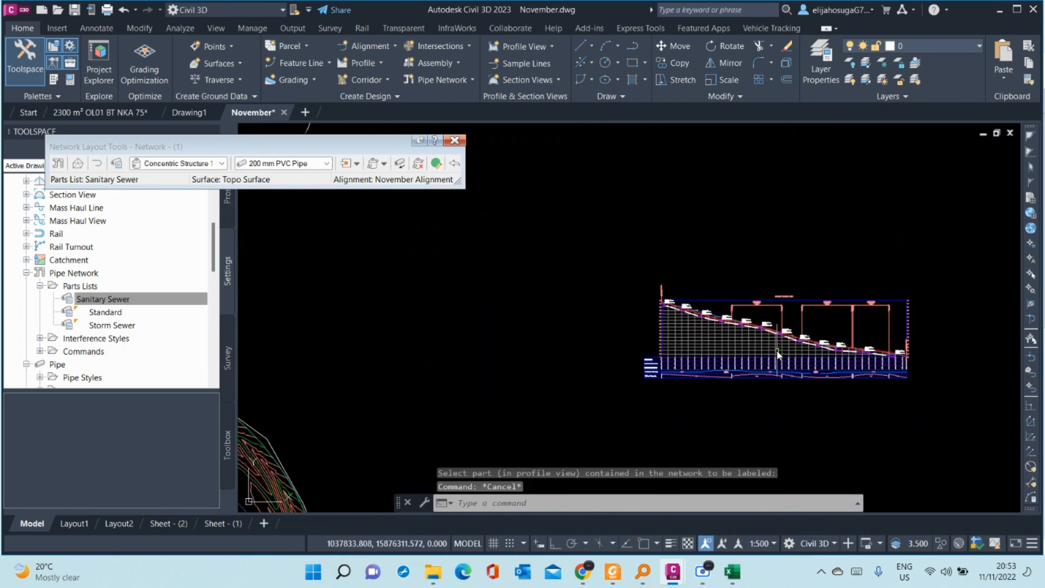
pyautogui.click(455, 140)
# - Inspect the pipe leaving Structure (6) in the profile with its elevation grips shown, and clear the selection
pyautogui.scroll(8, 763, 338)
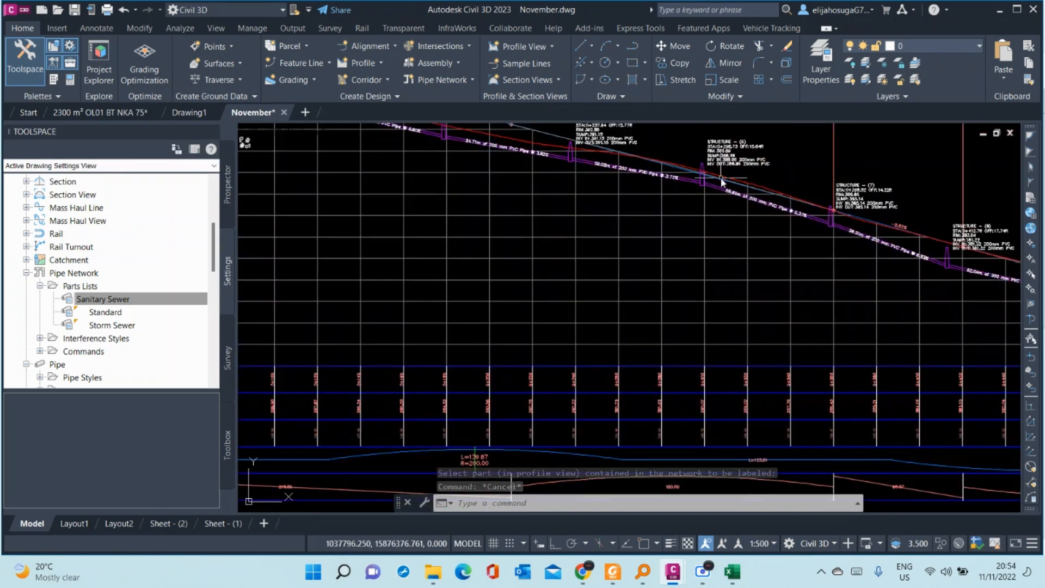
pyautogui.scroll(4, 722, 182)
pyautogui.click(664, 207)
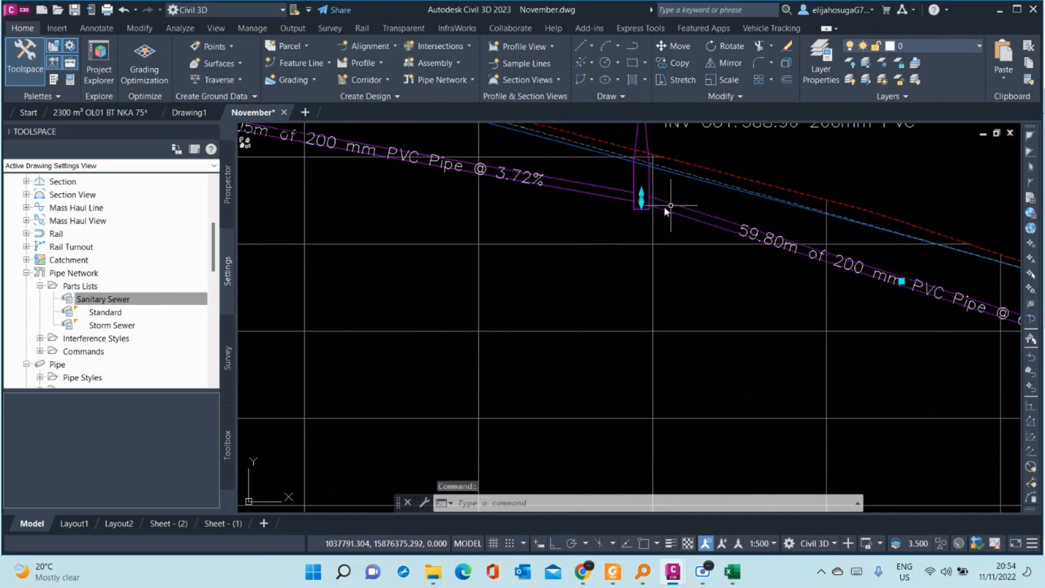
pyautogui.scroll(-5, 664, 207)
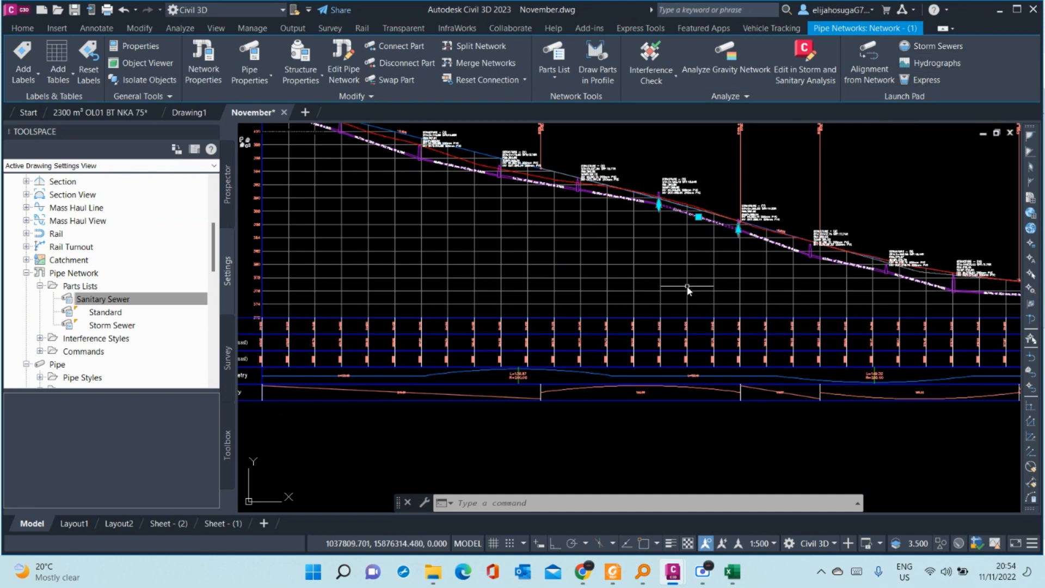
pyautogui.scroll(-4, 702, 235)
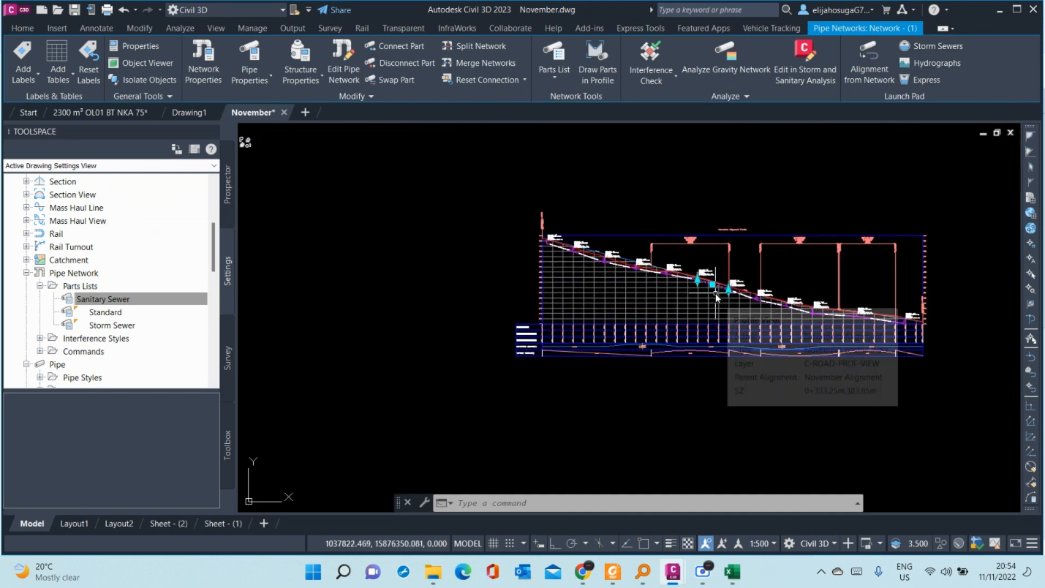
pyautogui.press('Escape')
# - Review the manhole and pipe slope labels along the labelled profile, including the last pipes past station 0+605
pyautogui.scroll(8, 679, 269)
pyautogui.scroll(-4, 678, 268)
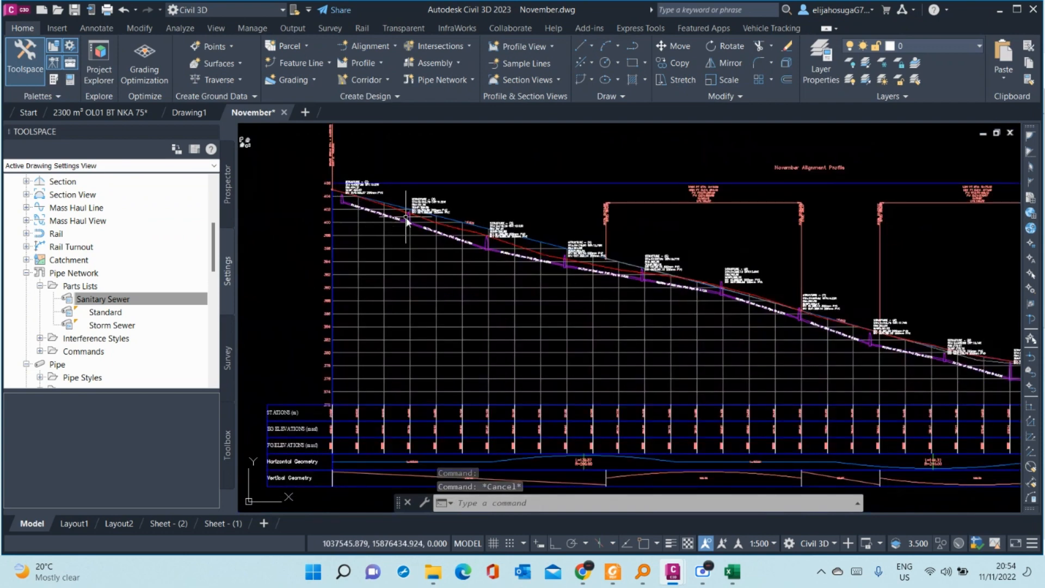
pyautogui.scroll(-3, 523, 218)
pyautogui.scroll(5, 527, 220)
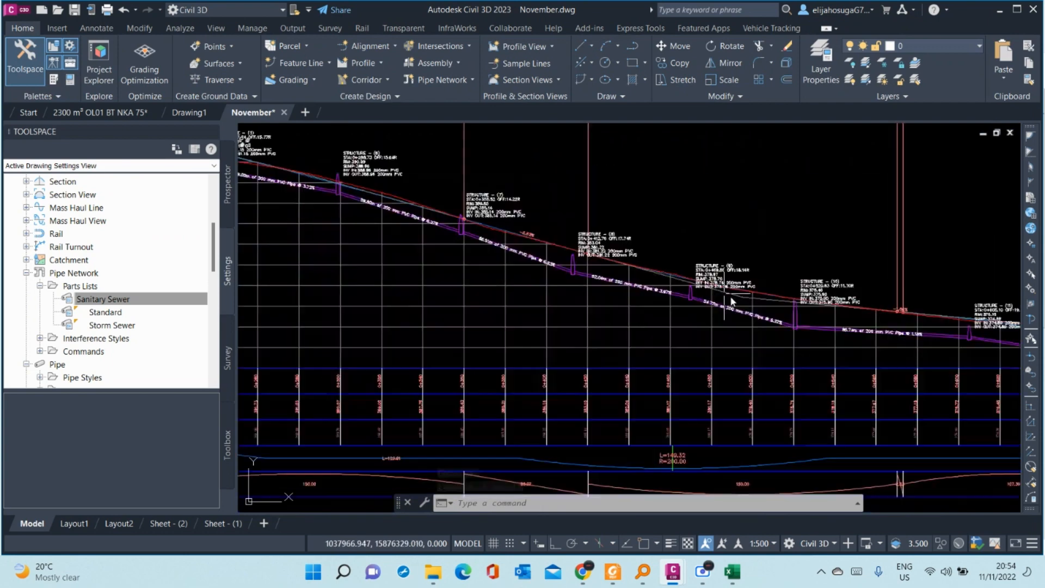
pyautogui.moveTo(794, 342); pyautogui.dragTo(771, 344, button='middle')
pyautogui.scroll(5, 742, 299)
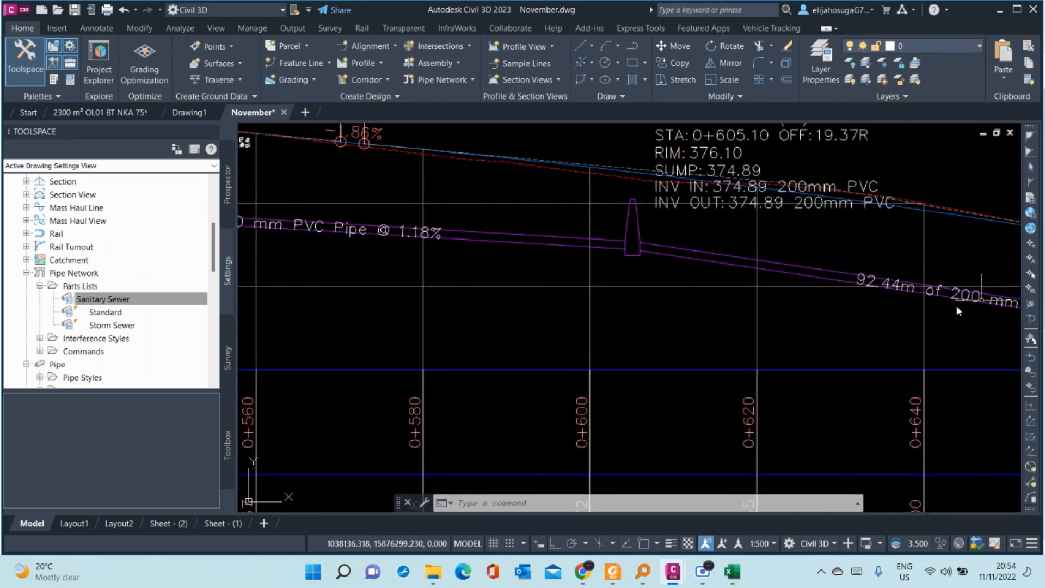
pyautogui.moveTo(932, 292); pyautogui.dragTo(863, 271, button='middle')
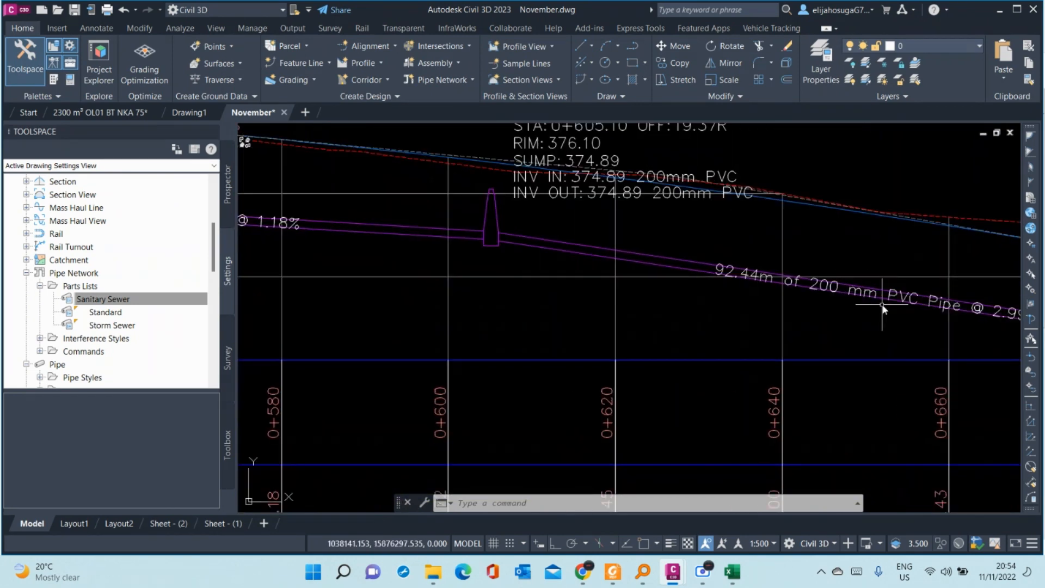
pyautogui.scroll(-6, 882, 305)
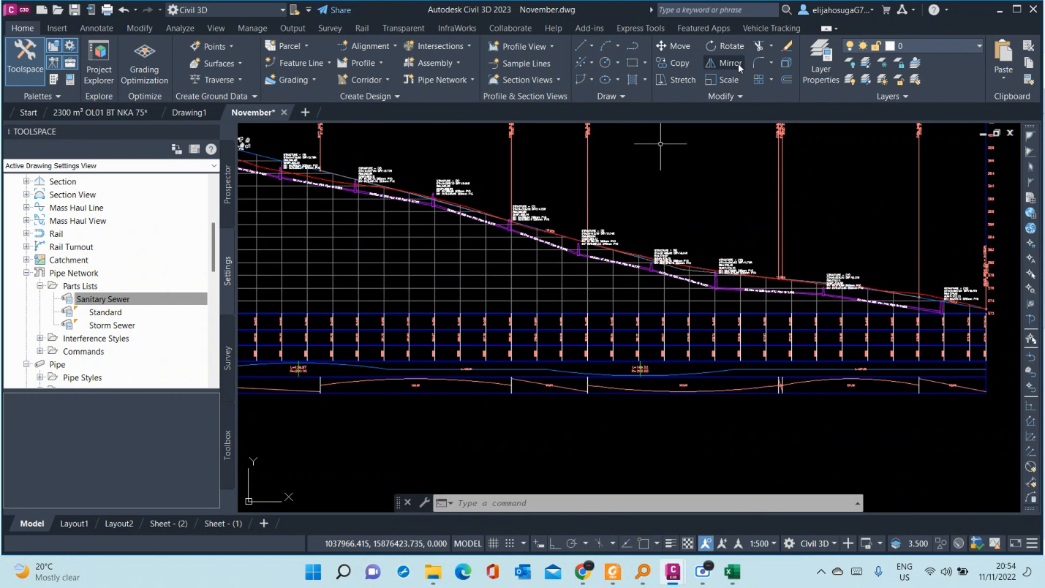
pyautogui.scroll(5, 836, 280)
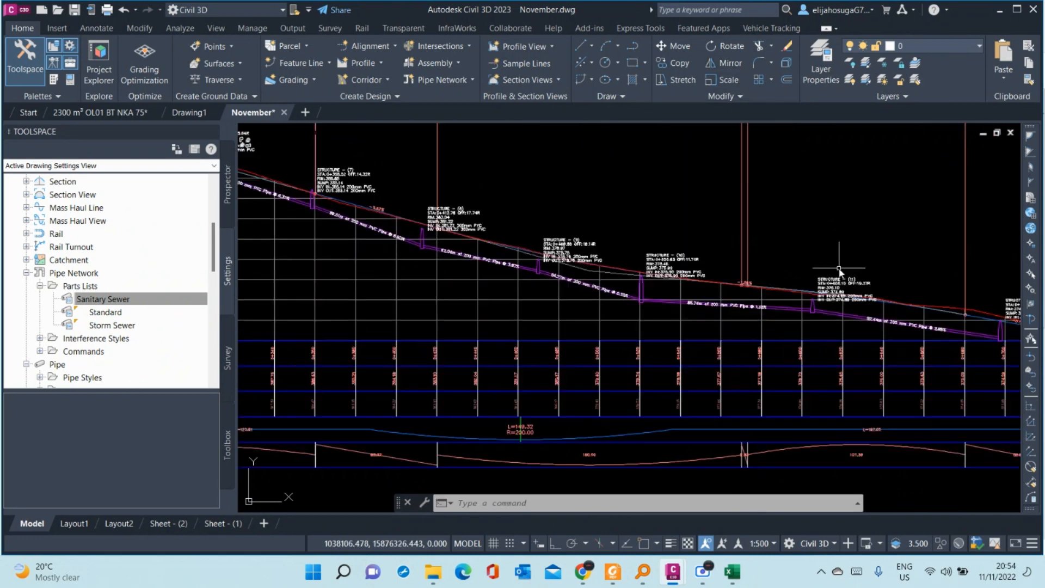
pyautogui.scroll(-5, 838, 275)
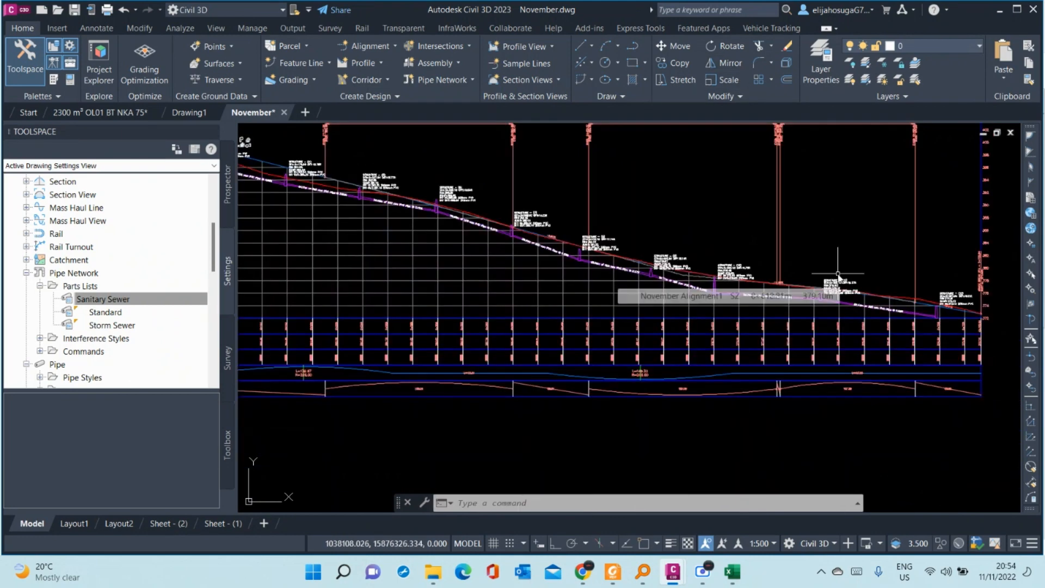
pyautogui.scroll(-3, 839, 281)
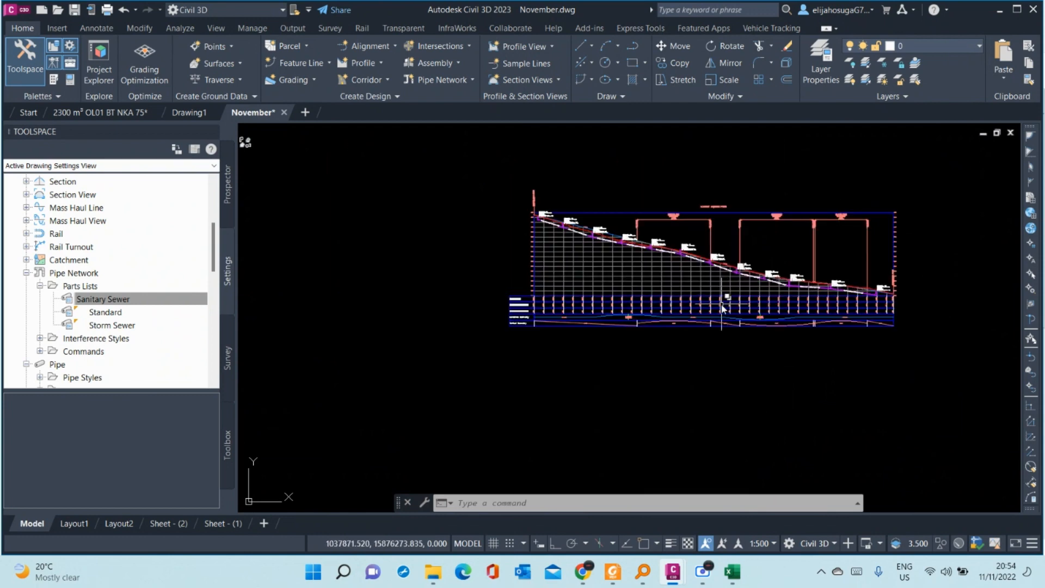
pyautogui.scroll(3, 711, 275)
pyautogui.scroll(-10, 711, 273)
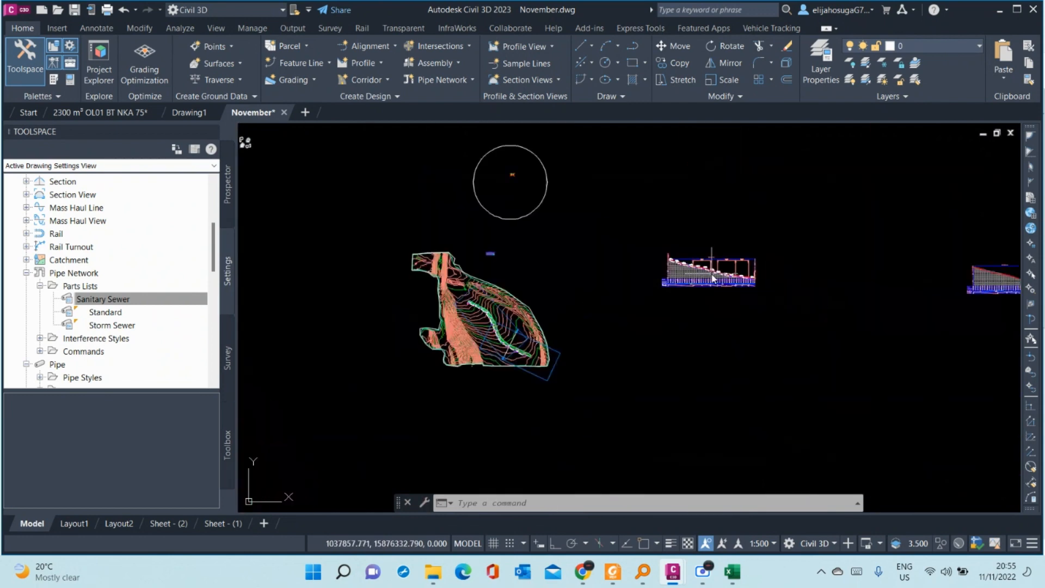
pyautogui.scroll(8, 654, 297)
pyautogui.scroll(-5, 476, 306)
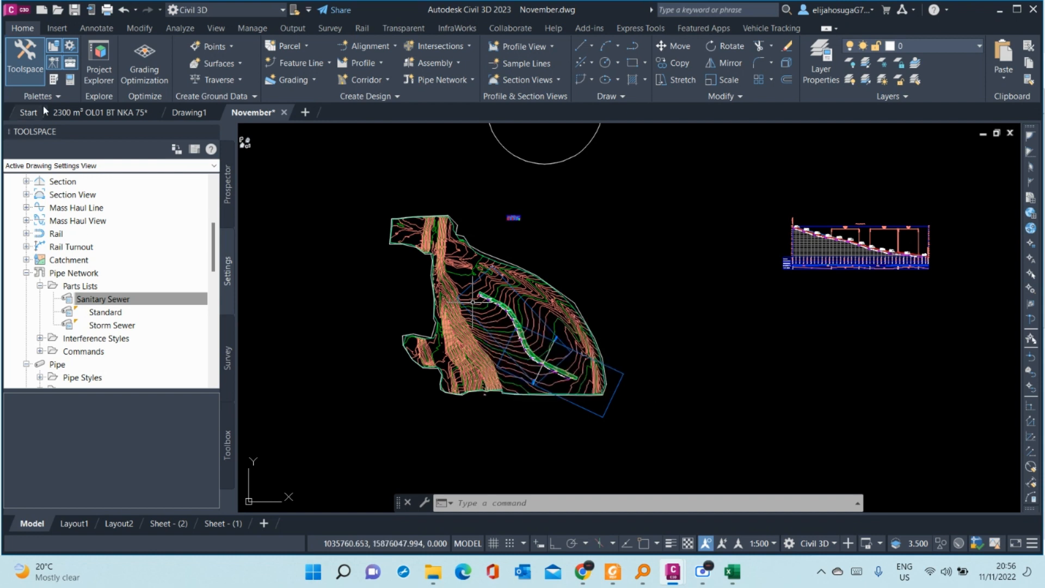
# - Look through the drawing's settings for quantity takeoff criteria and pipe and structure rule sets, and examine the site plan
pyautogui.scroll(-5, 53, 240)
pyautogui.scroll(-5, 53, 240)
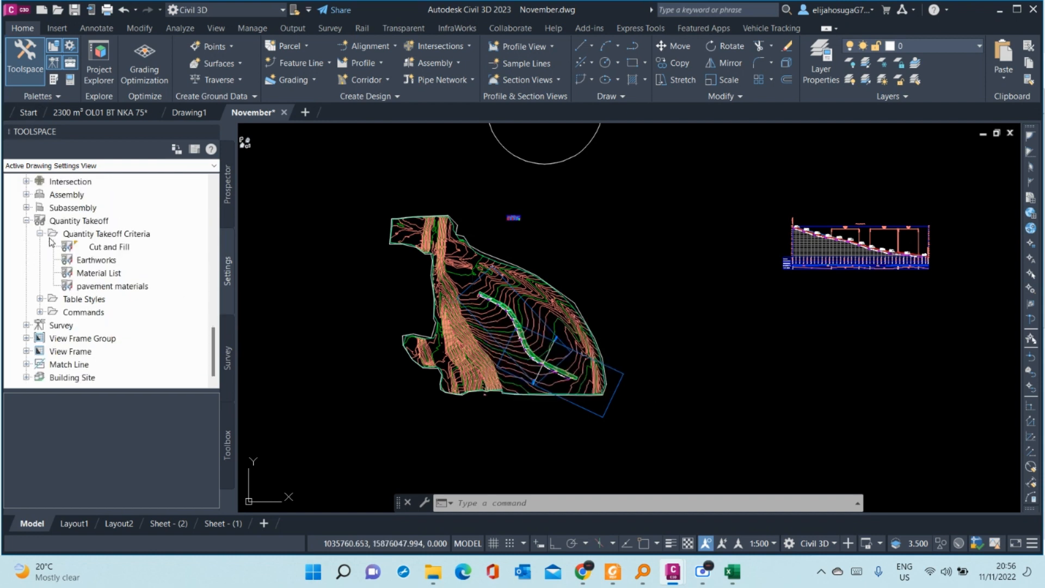
pyautogui.scroll(15, 79, 236)
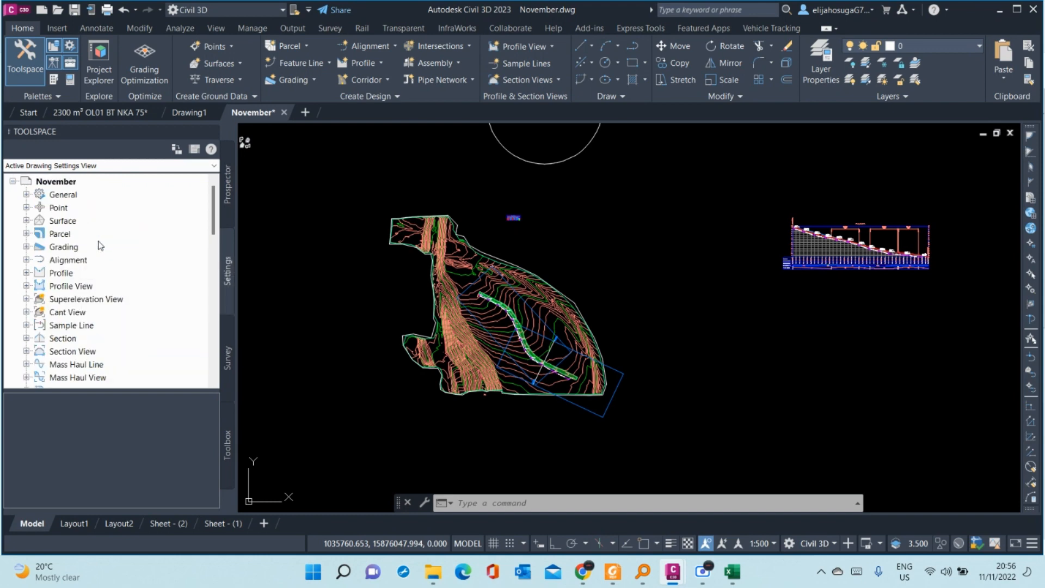
pyautogui.scroll(-7, 131, 226)
pyautogui.scroll(-5, 131, 226)
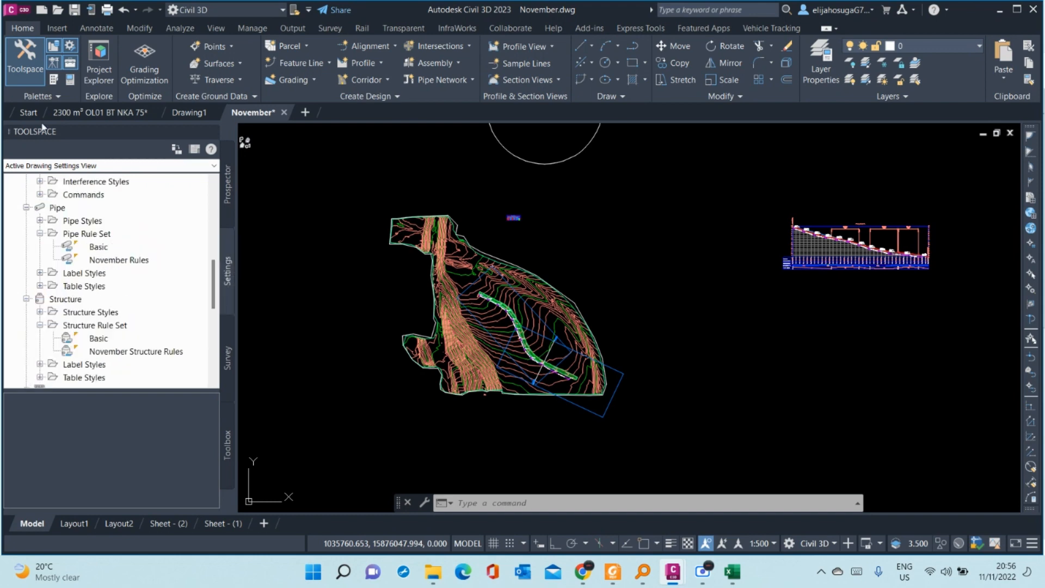
pyautogui.scroll(5, 448, 299)
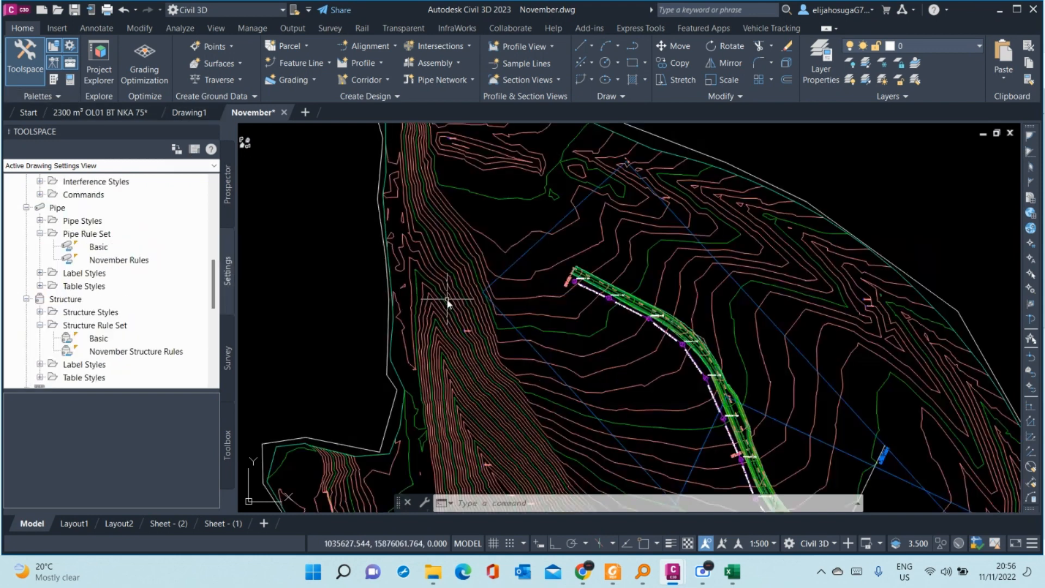
pyautogui.scroll(-2, 449, 310)
pyautogui.scroll(-6, 449, 311)
pyautogui.scroll(4, 463, 306)
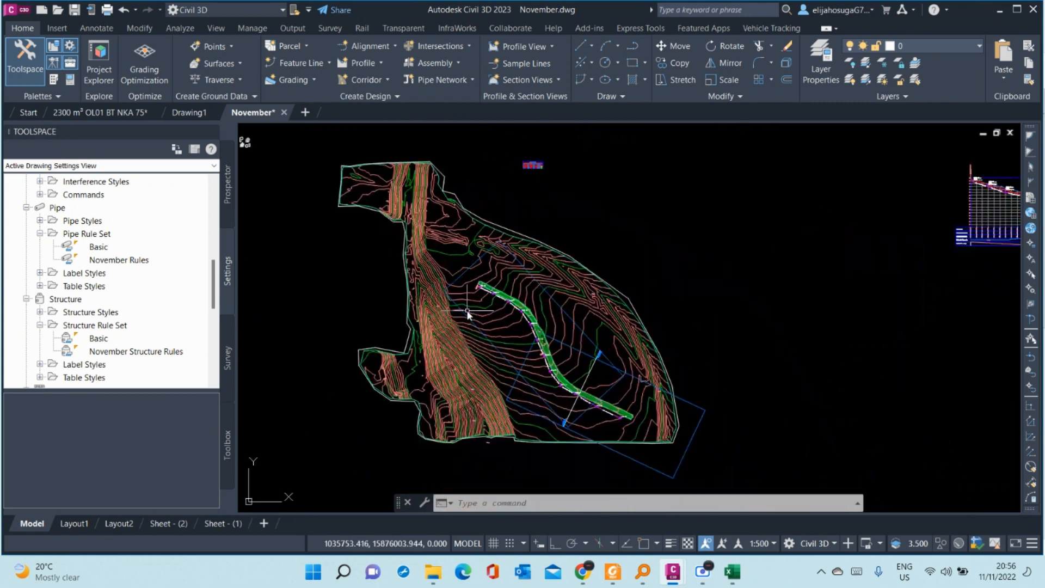
pyautogui.scroll(-7, 117, 229)
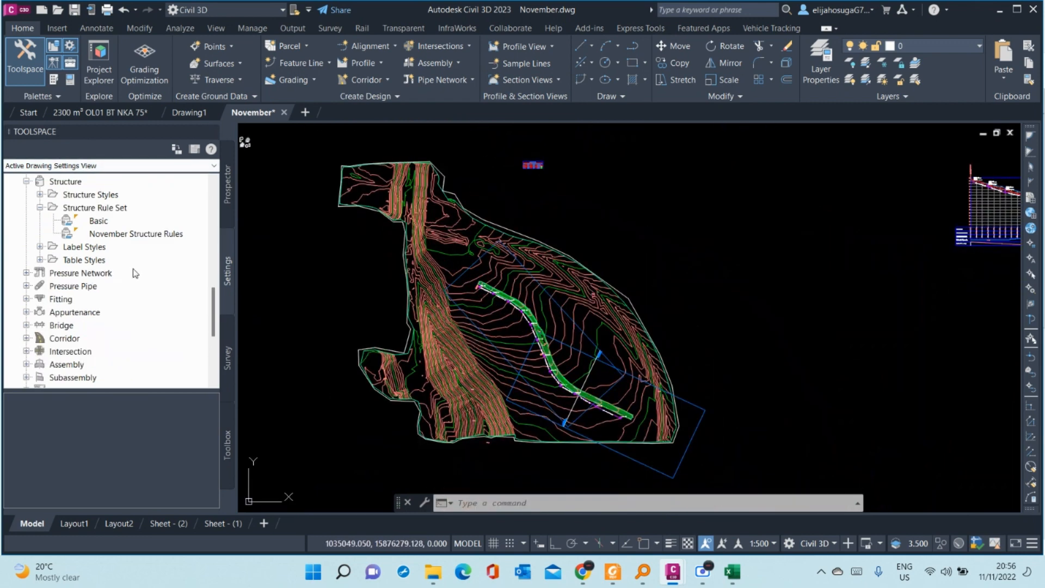
# - Create a folder named Nov in Civil 3D Projects and set it as the data shortcuts working folder
pyautogui.click(228, 204)
pyautogui.scroll(-4, 82, 289)
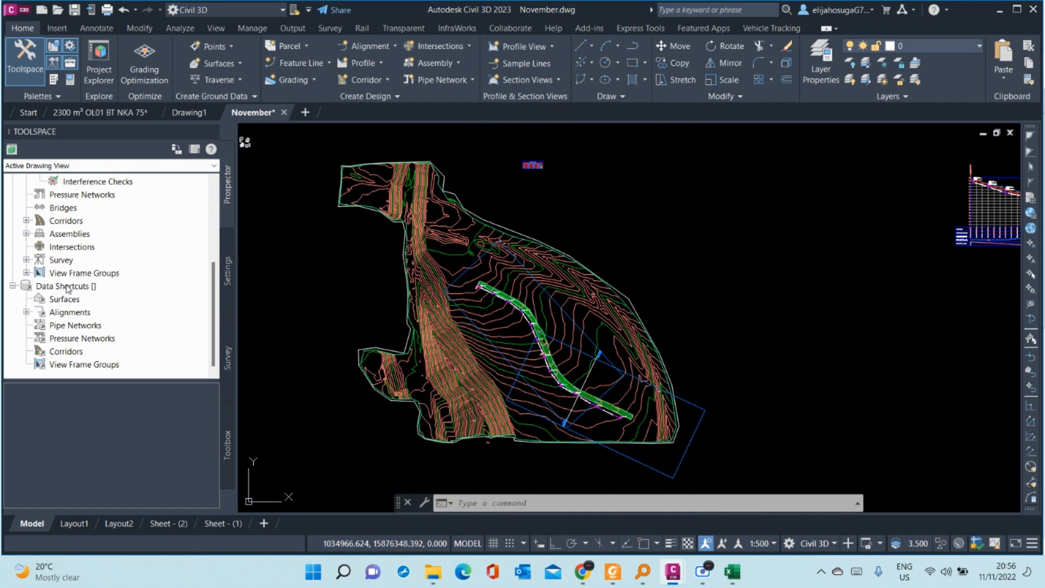
pyautogui.rightClick(67, 288)
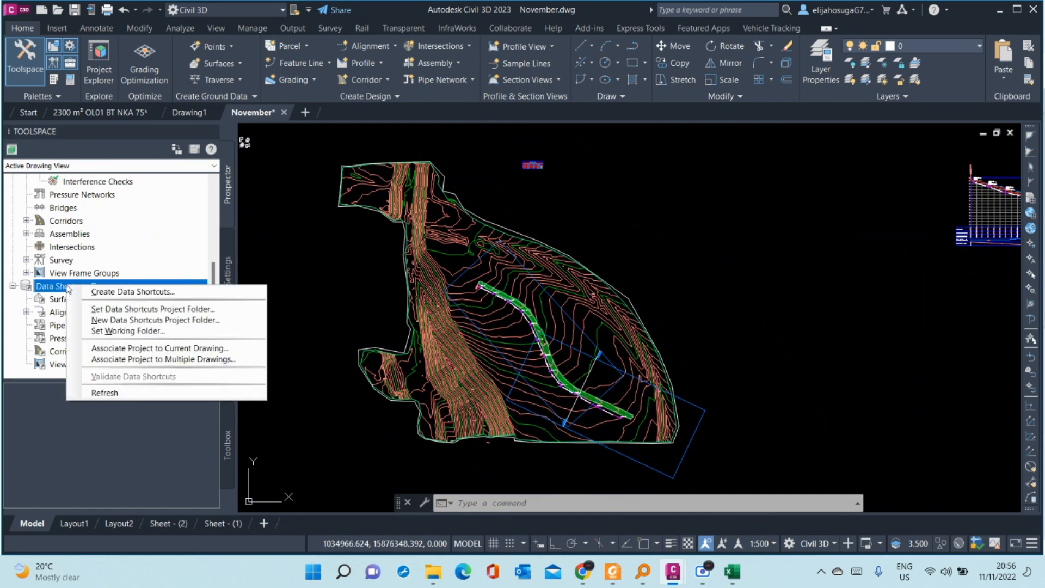
pyautogui.click(150, 332)
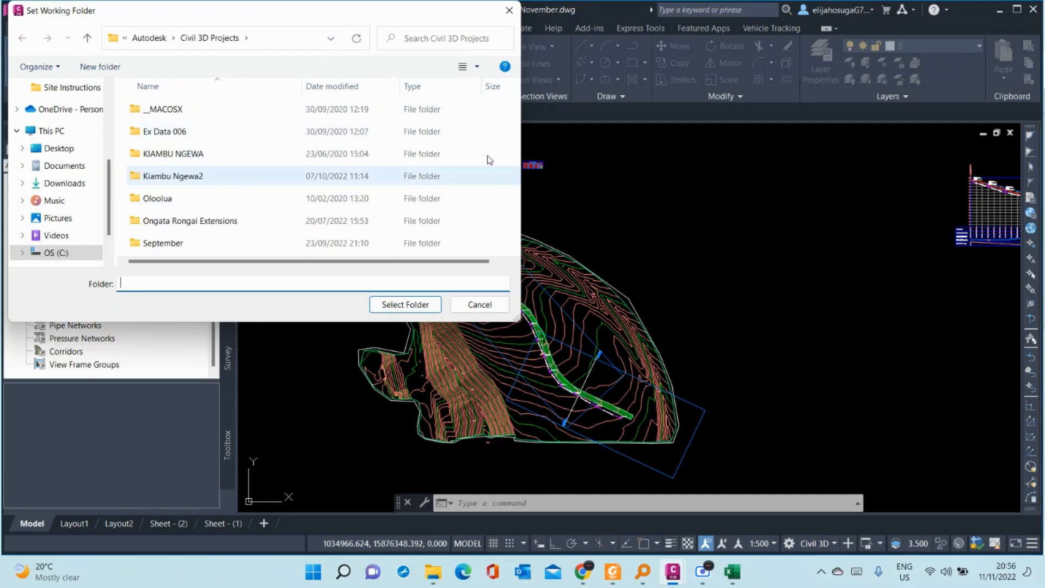
pyautogui.rightClick(486, 131)
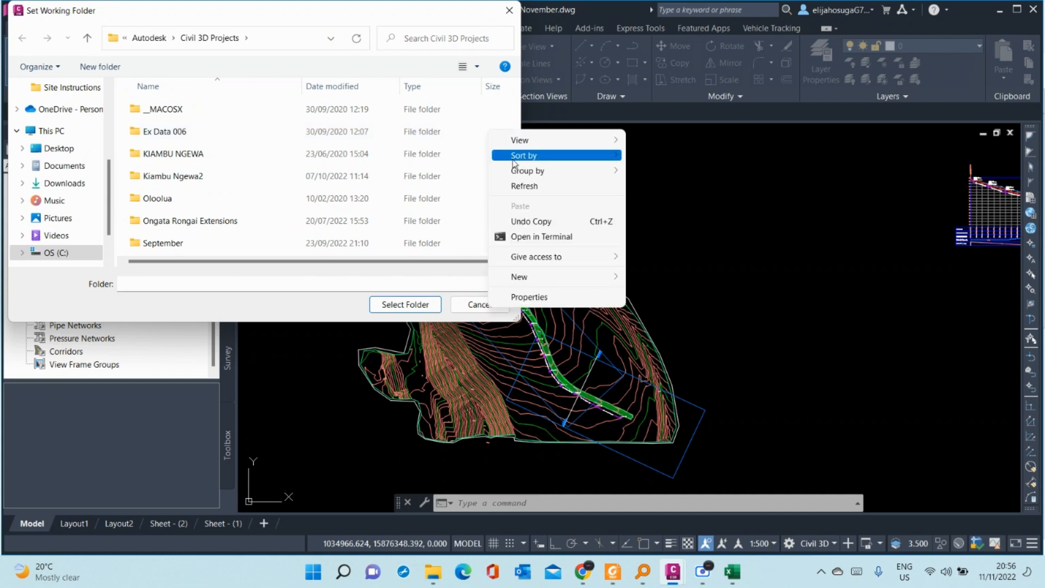
pyautogui.moveTo(567, 279)
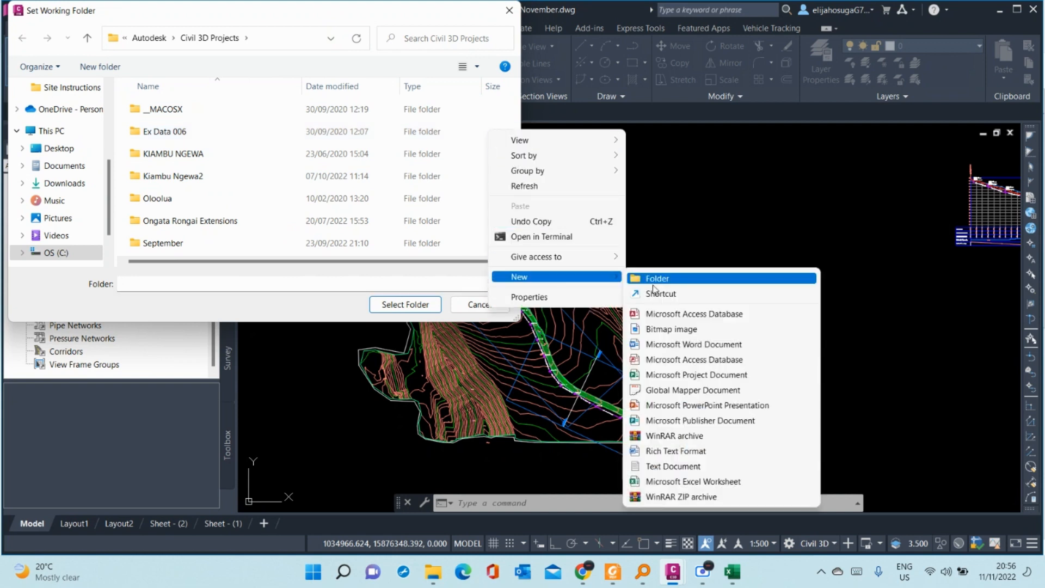
pyautogui.click(656, 279)
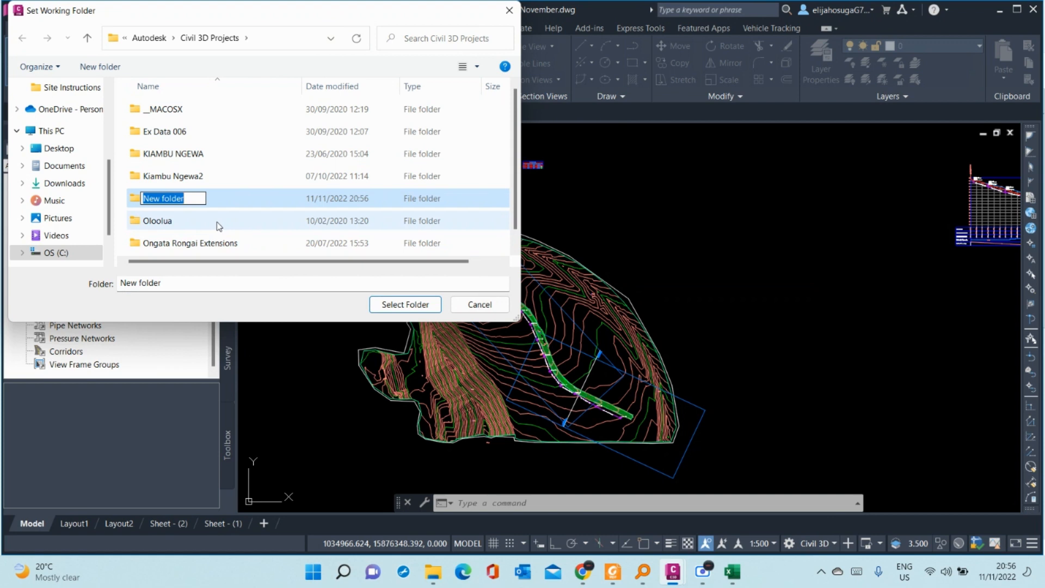
pyautogui.write('Nov')
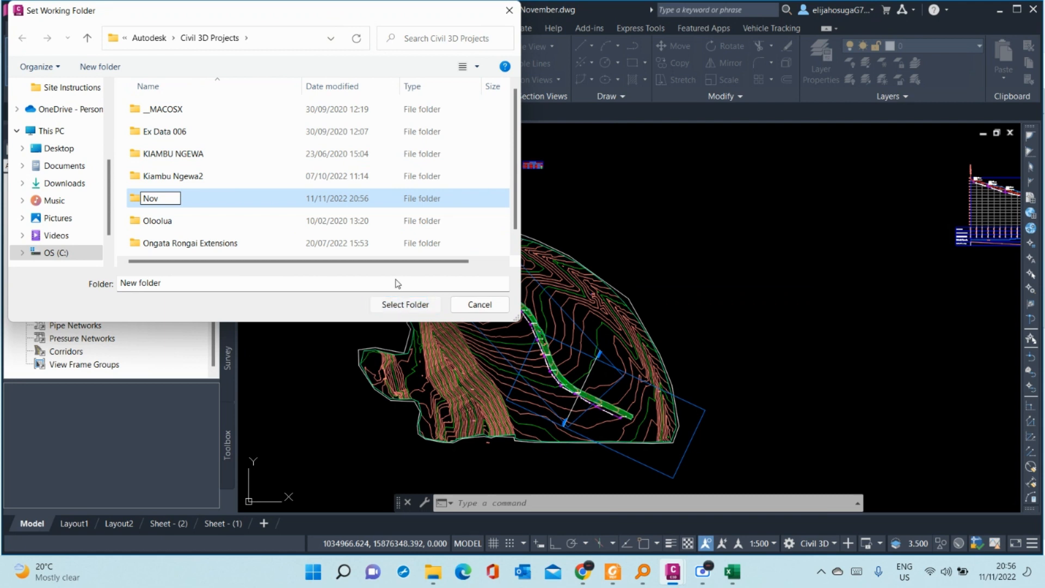
pyautogui.press('Return')
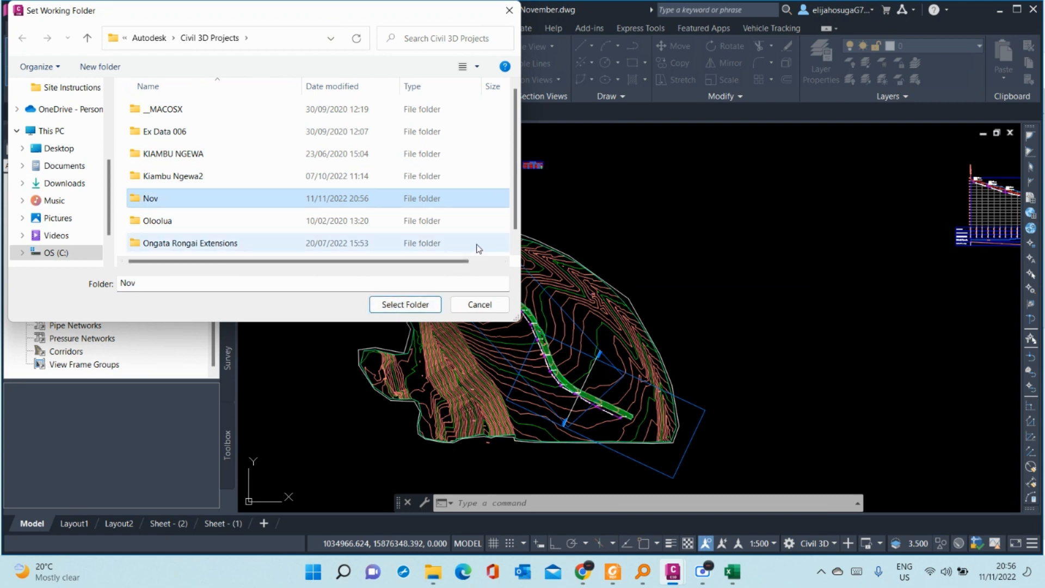
pyautogui.click(403, 306)
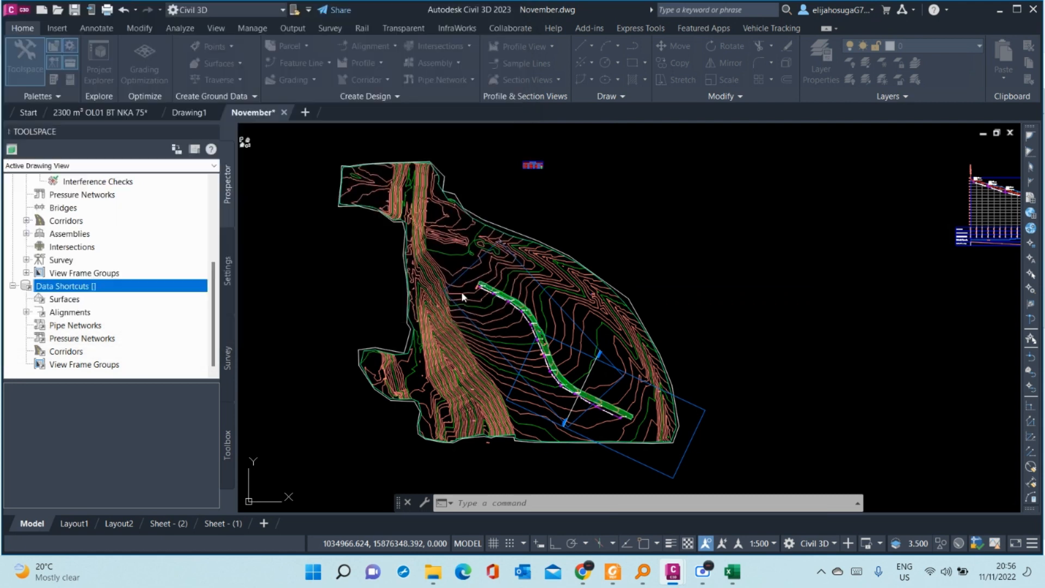
pyautogui.rightClick(88, 290)
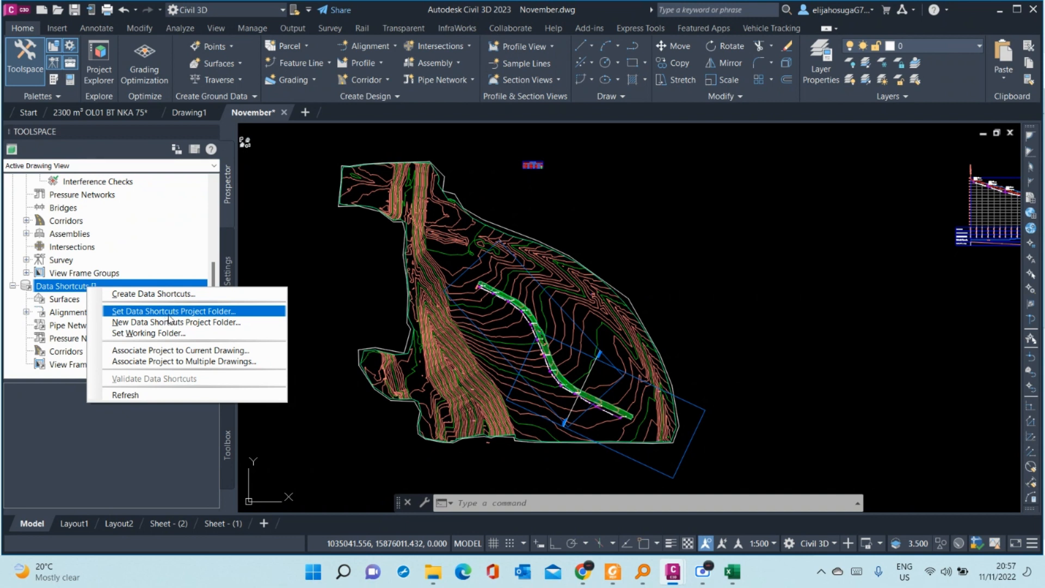
pyautogui.click(202, 313)
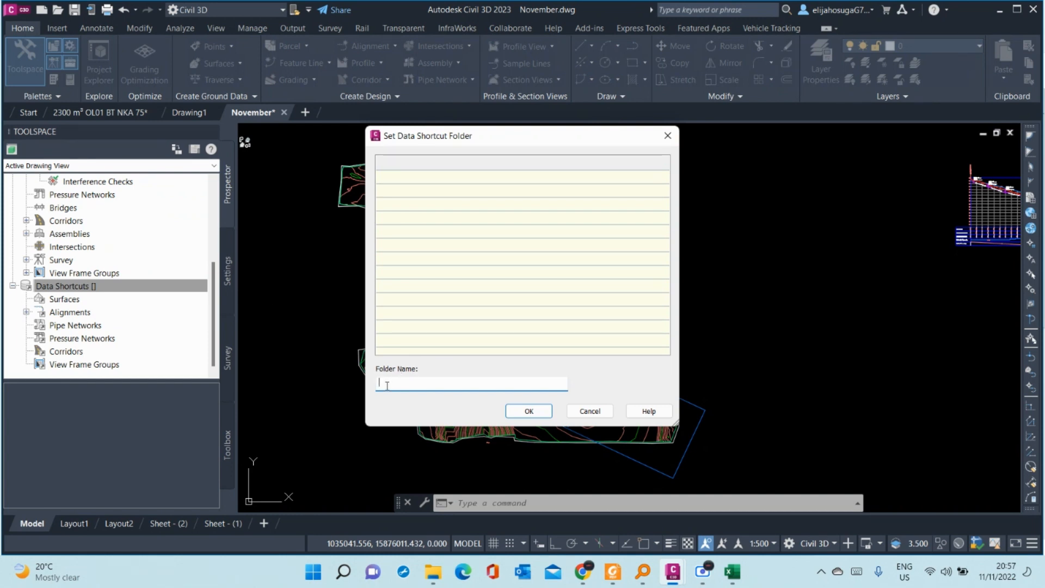
pyautogui.click(668, 135)
# - Create a new data shortcuts project folder named November in the Nov working folder, without a project template
pyautogui.rightClick(85, 287)
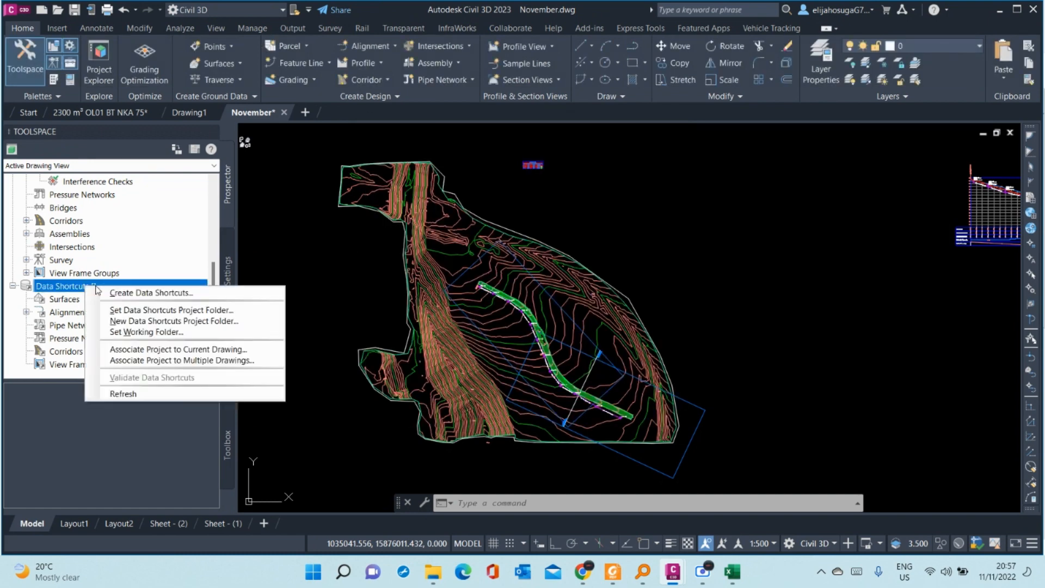
pyautogui.click(156, 322)
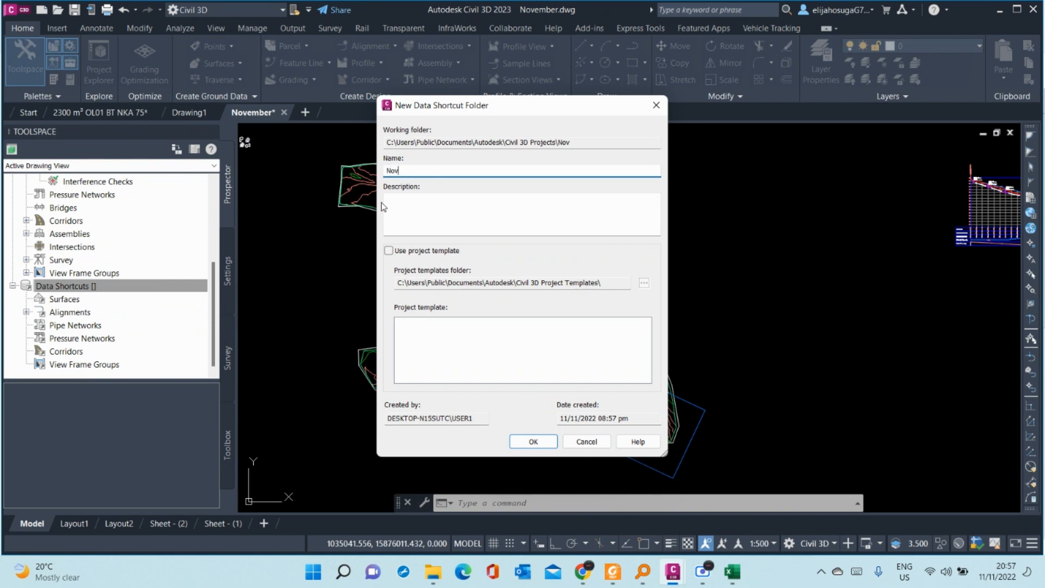
pyautogui.write('ember')
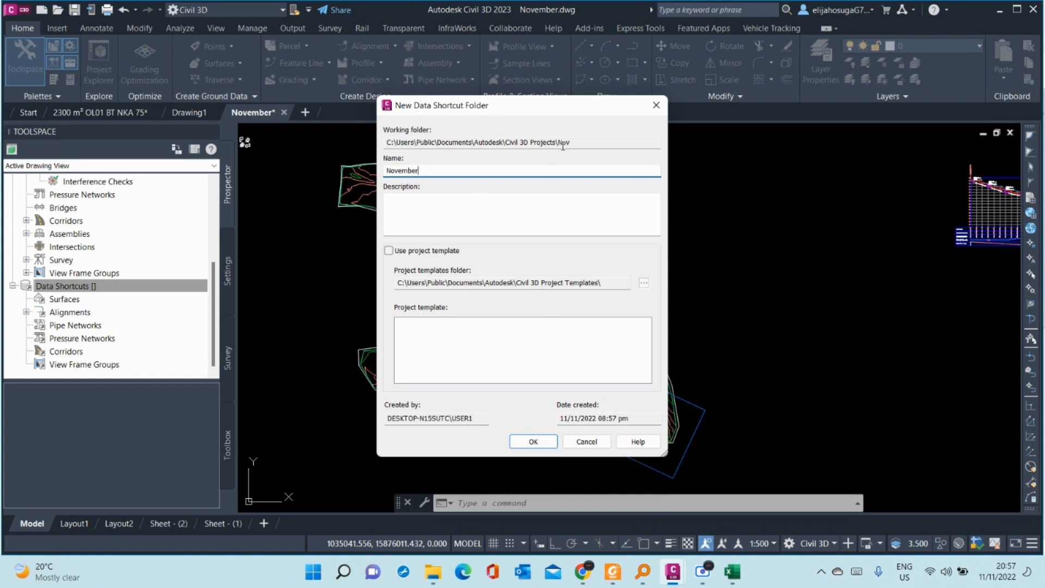
pyautogui.click(533, 440)
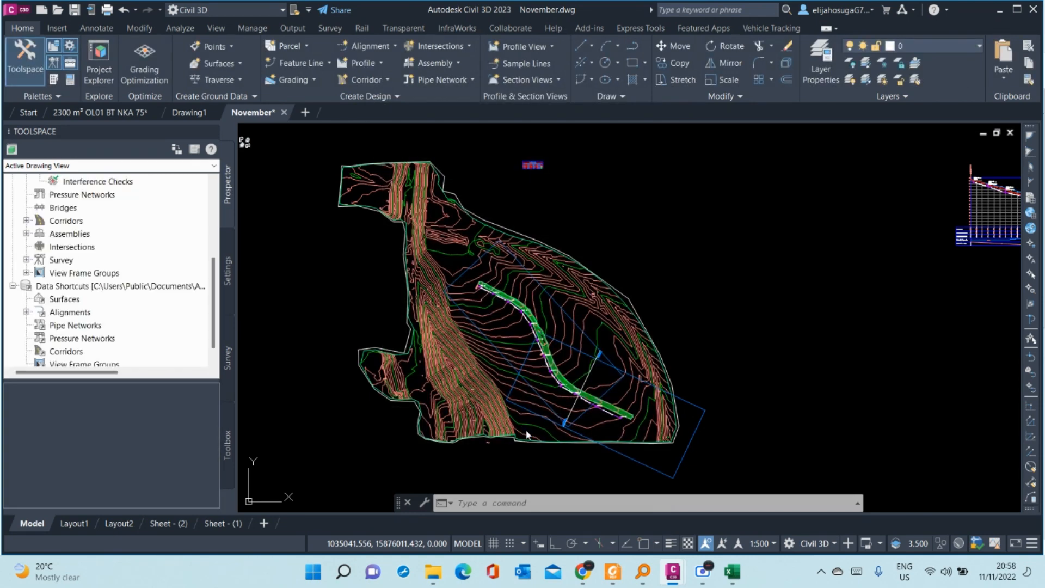
# - Create a data shortcut for the Topo Surface only, leaving out the Datum surface, alignments, pipe networks and corridors
pyautogui.scroll(-1, 98, 258)
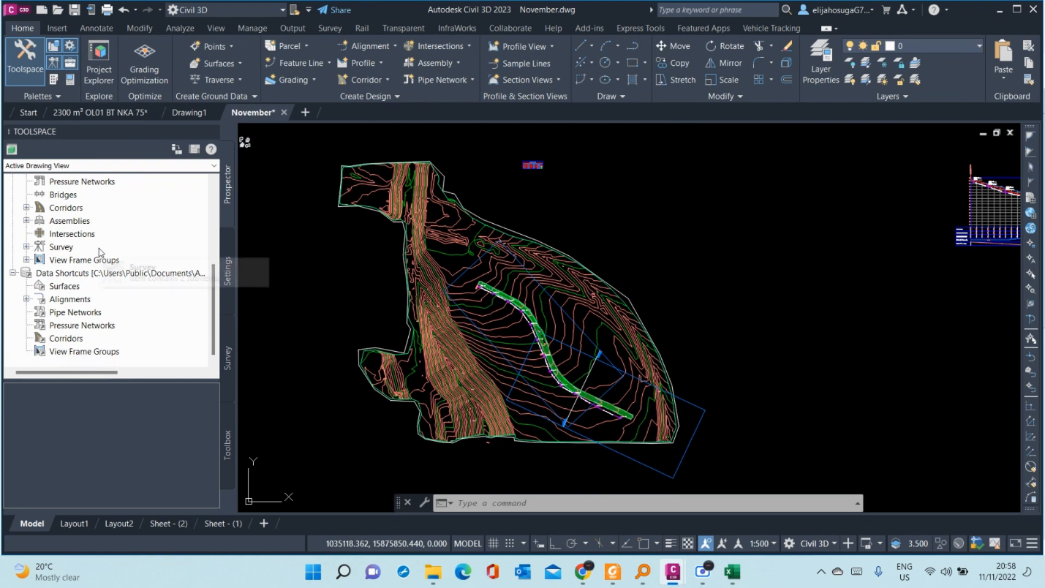
pyautogui.rightClick(85, 275)
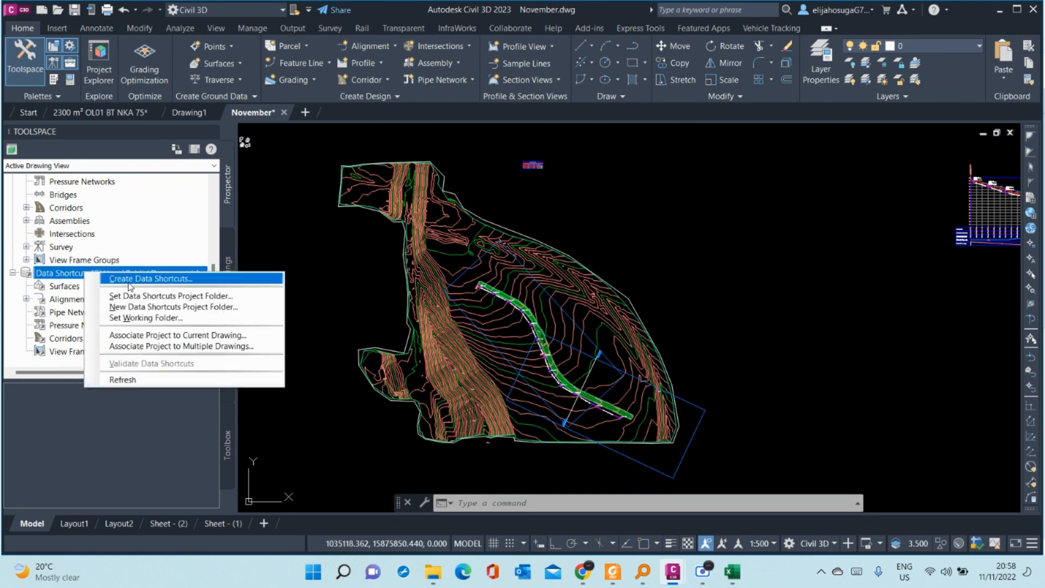
pyautogui.click(123, 280)
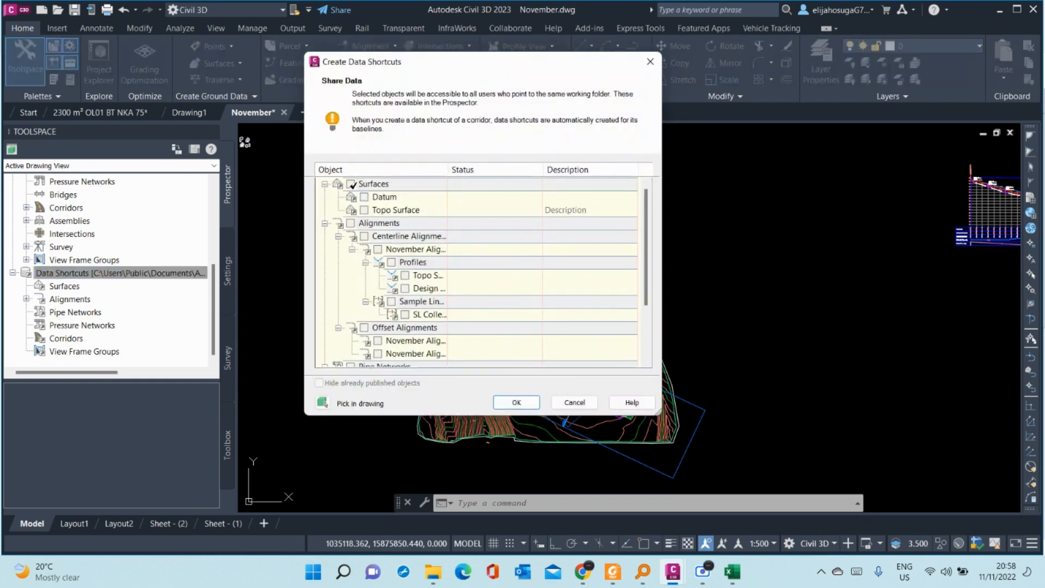
pyautogui.click(351, 185)
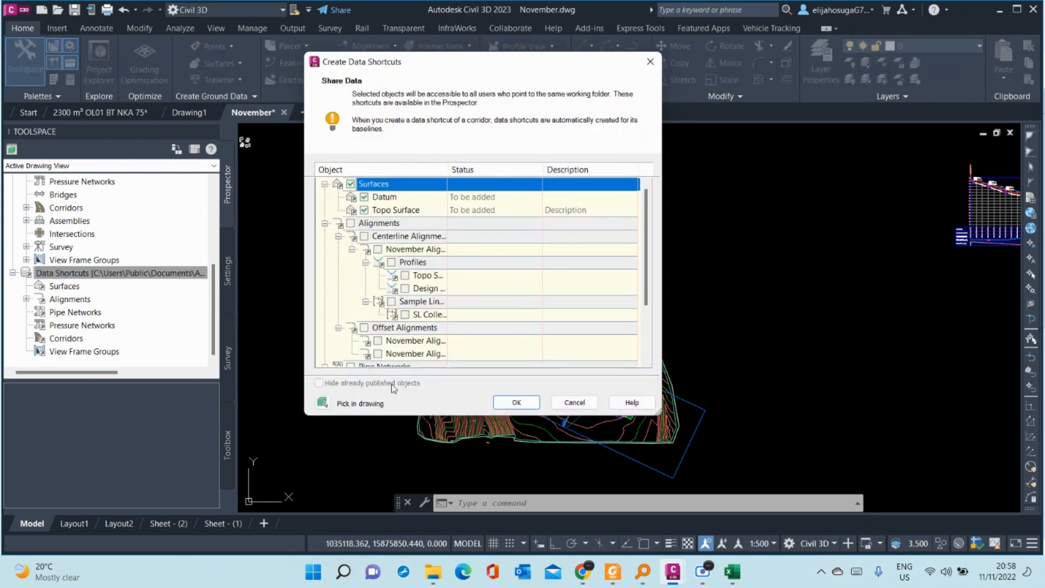
pyautogui.click(364, 197)
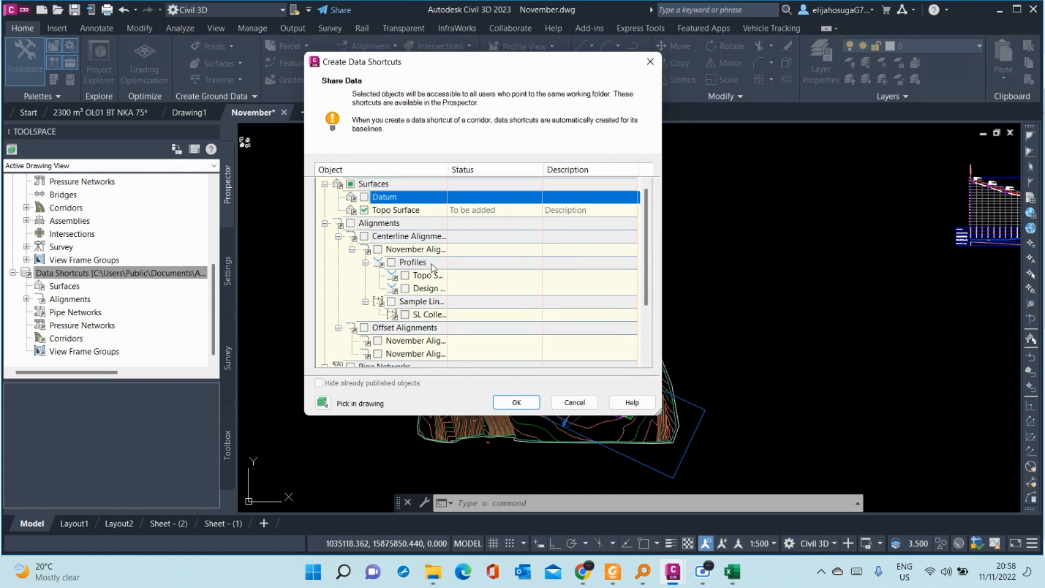
pyautogui.scroll(-2, 453, 269)
pyautogui.scroll(2, 455, 274)
pyautogui.scroll(-2, 494, 307)
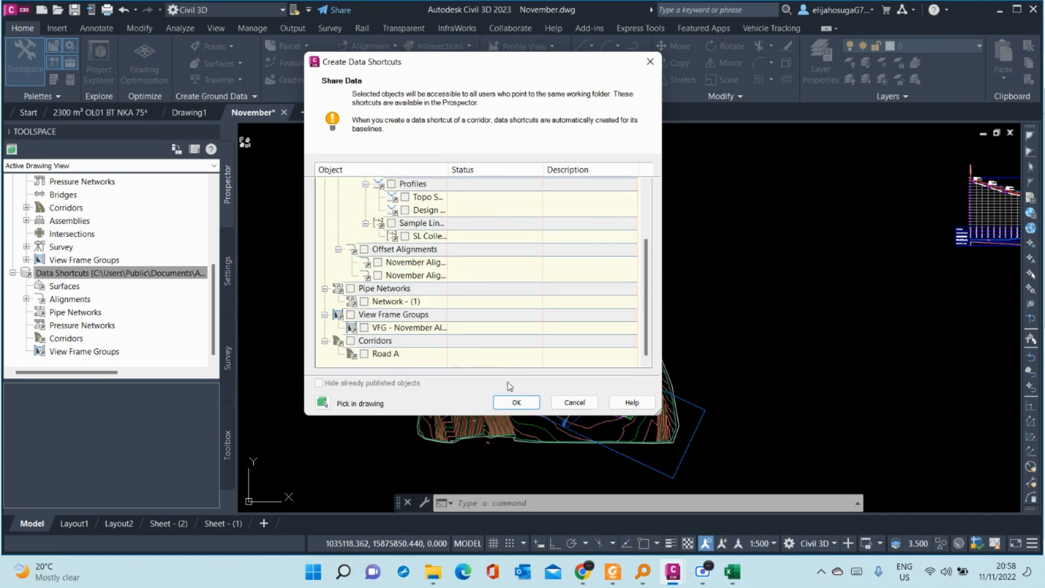
pyautogui.click(515, 402)
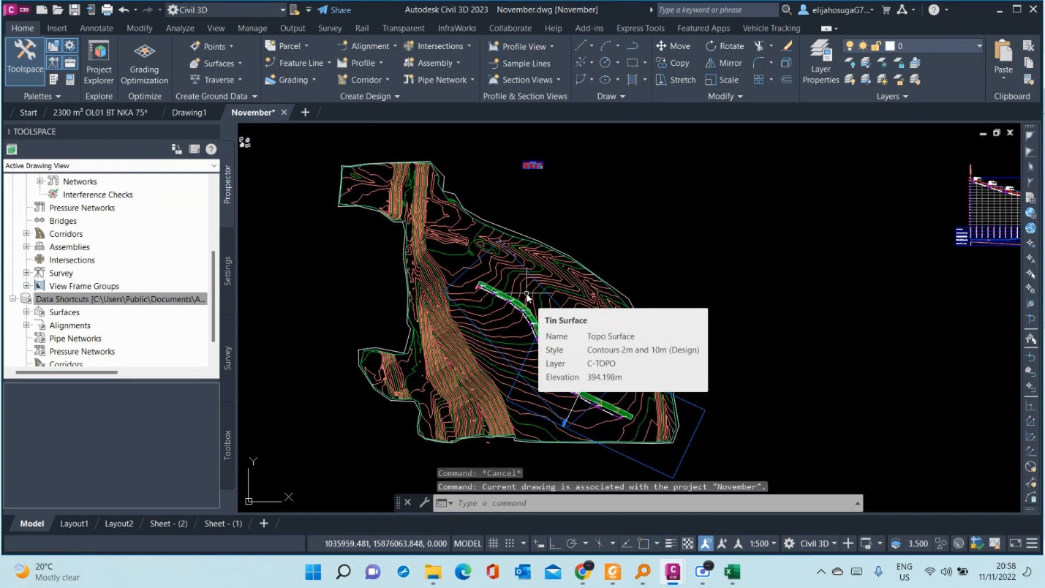
# - Start a new drawing and create a reference to the Topo Surface shortcut with the Contours 2m and 10m (Background) style
pyautogui.click(305, 111)
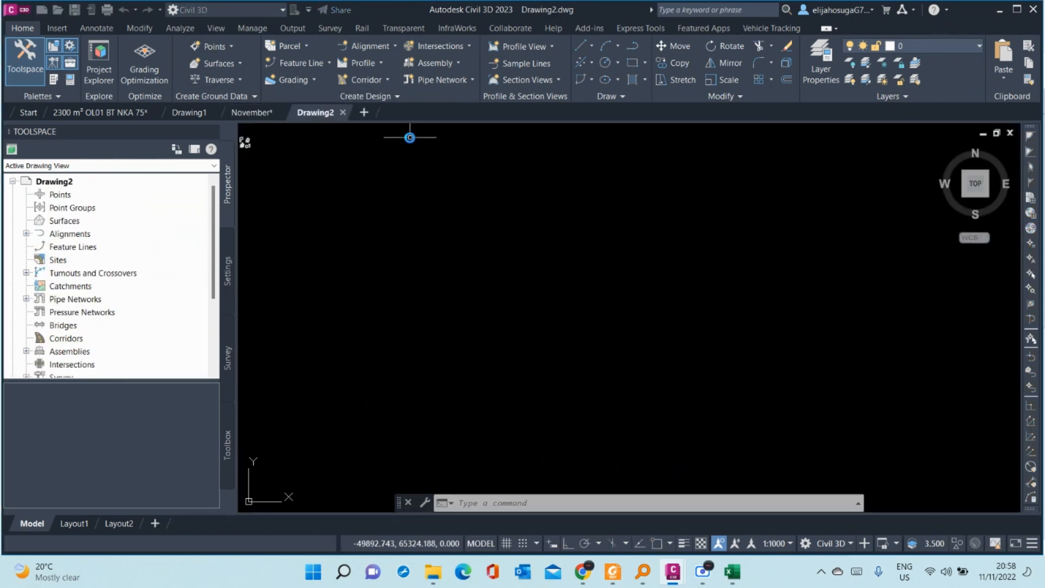
pyautogui.scroll(-3, 168, 263)
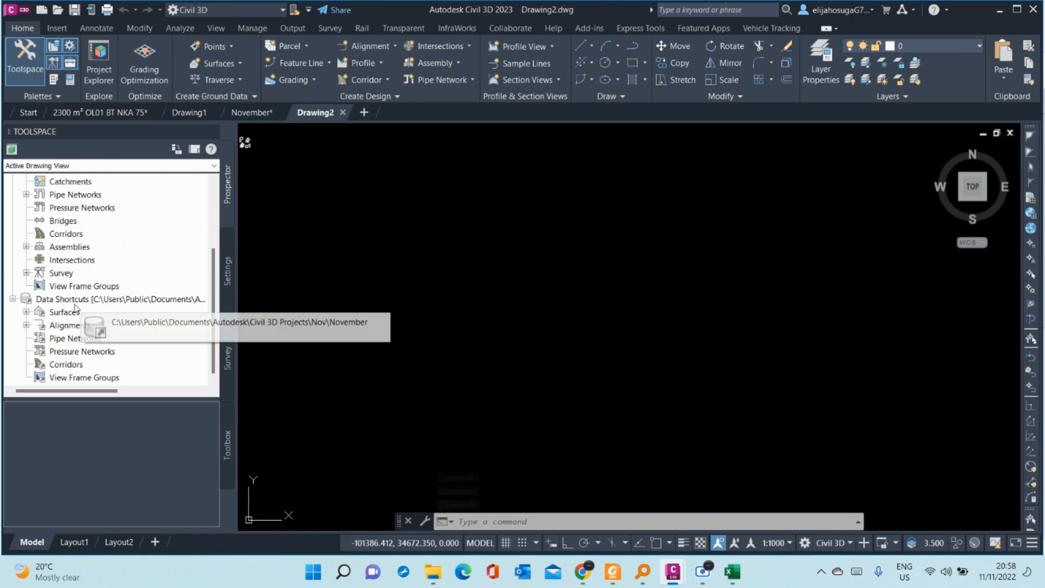
pyautogui.click(26, 312)
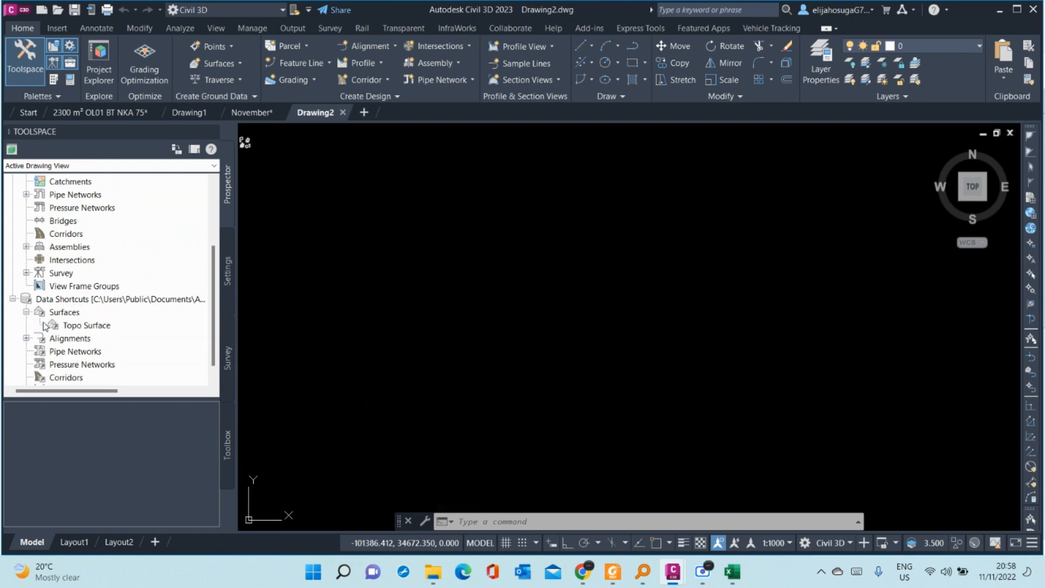
pyautogui.click(82, 327)
pyautogui.rightClick(82, 327)
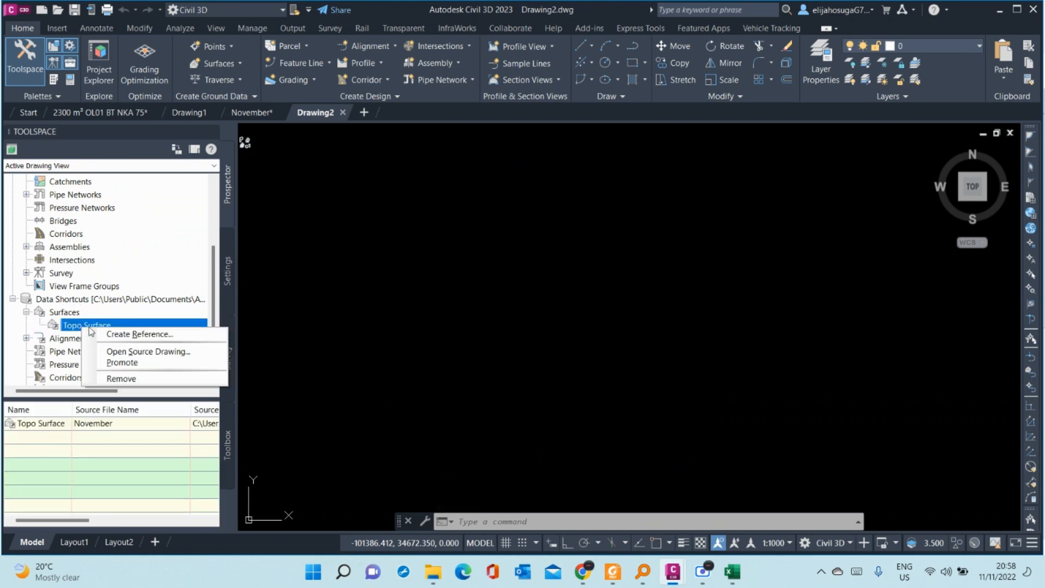
pyautogui.click(121, 334)
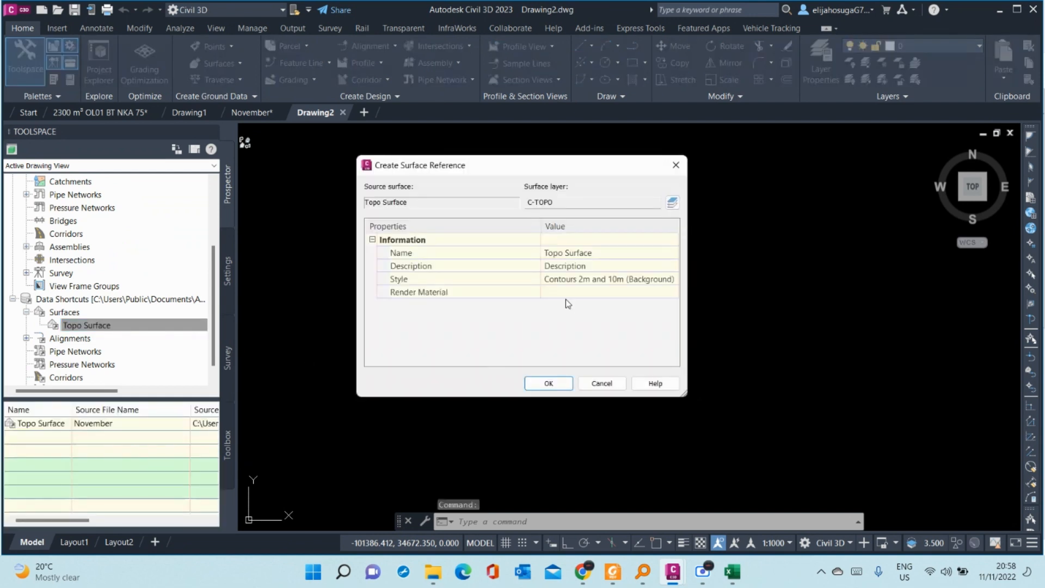
pyautogui.click(648, 280)
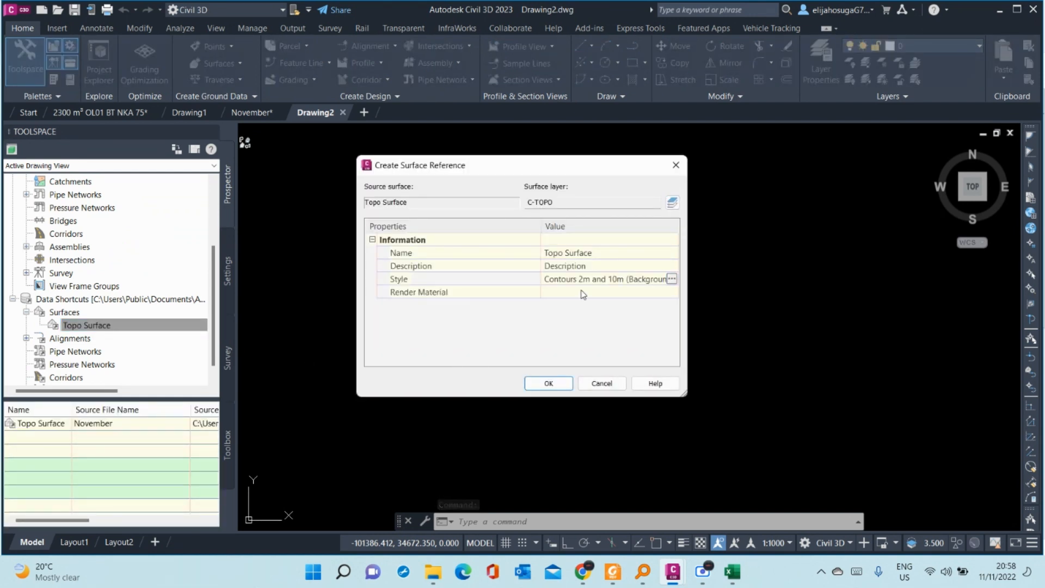
pyautogui.click(548, 383)
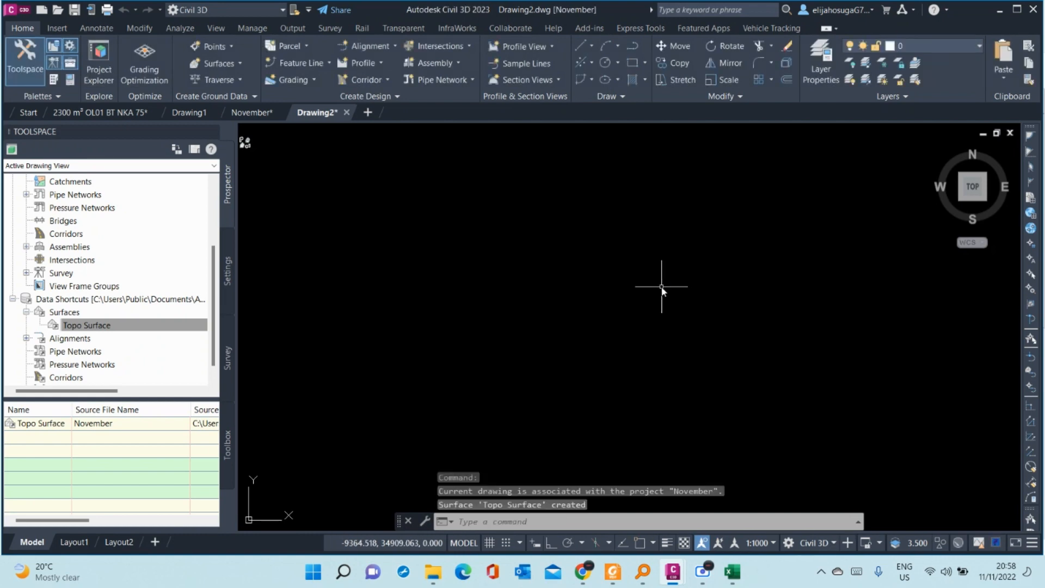
# - Zoom to the drawing extents and inspect the referenced Topo Surface, its boundary and its contours
pyautogui.middleClick(485, 271)
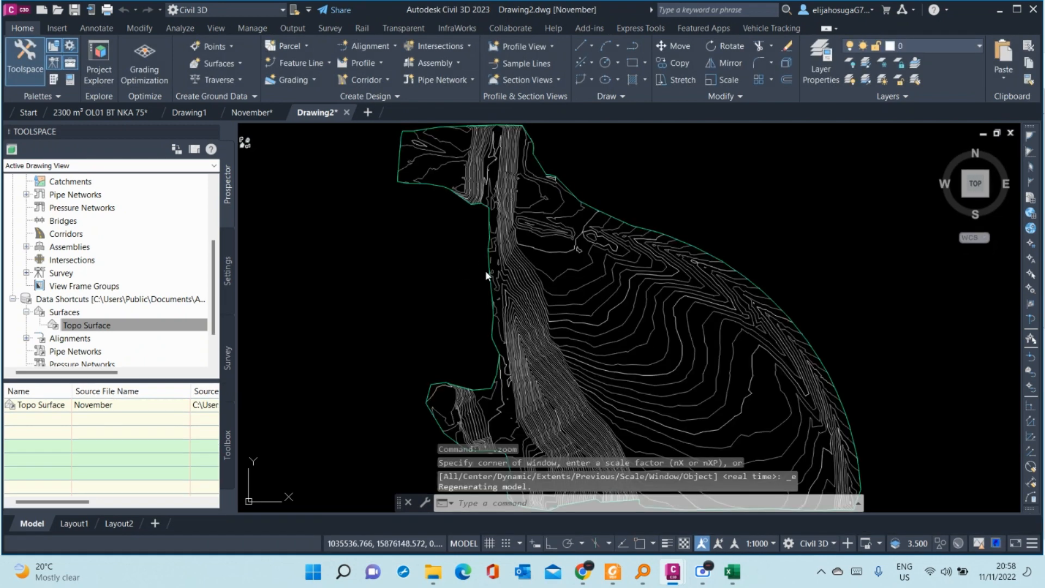
pyautogui.scroll(-5, 544, 264)
pyautogui.scroll(2, 580, 262)
pyautogui.scroll(-3, 580, 262)
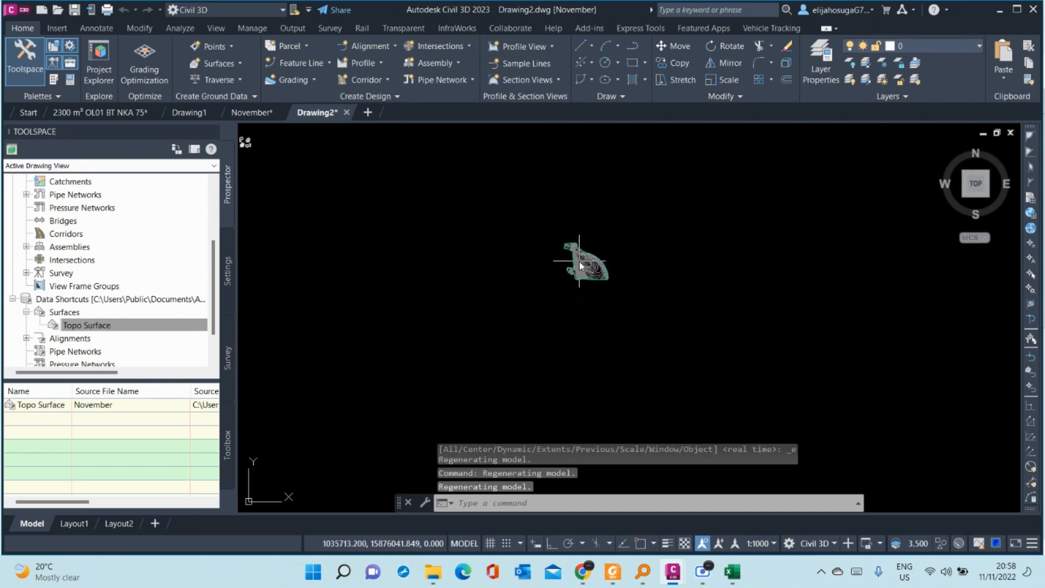
pyautogui.scroll(4, 577, 262)
pyautogui.scroll(-3, 575, 264)
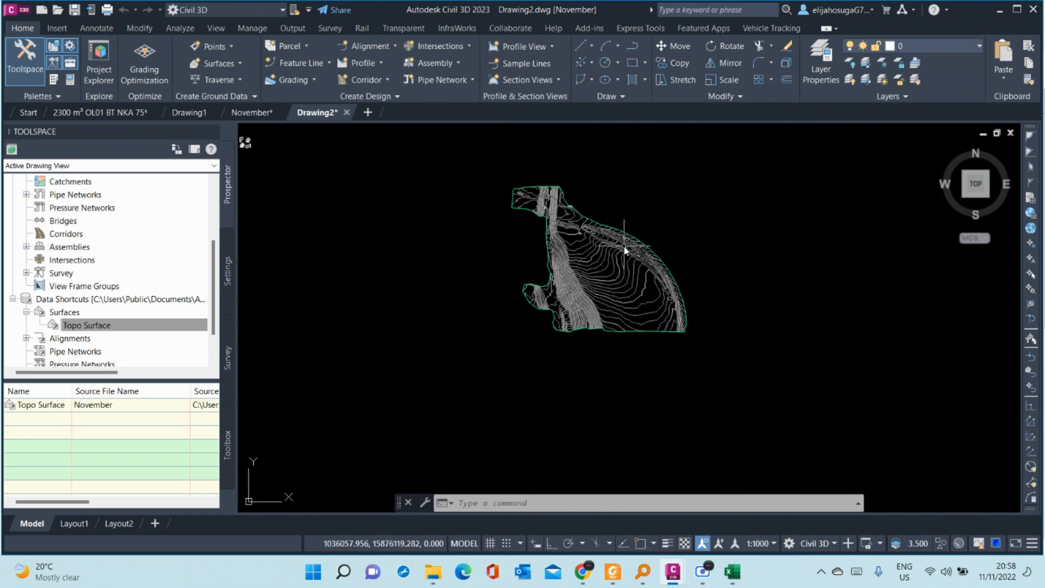
pyautogui.scroll(4, 625, 249)
pyautogui.scroll(-6, 625, 249)
pyautogui.scroll(4, 573, 349)
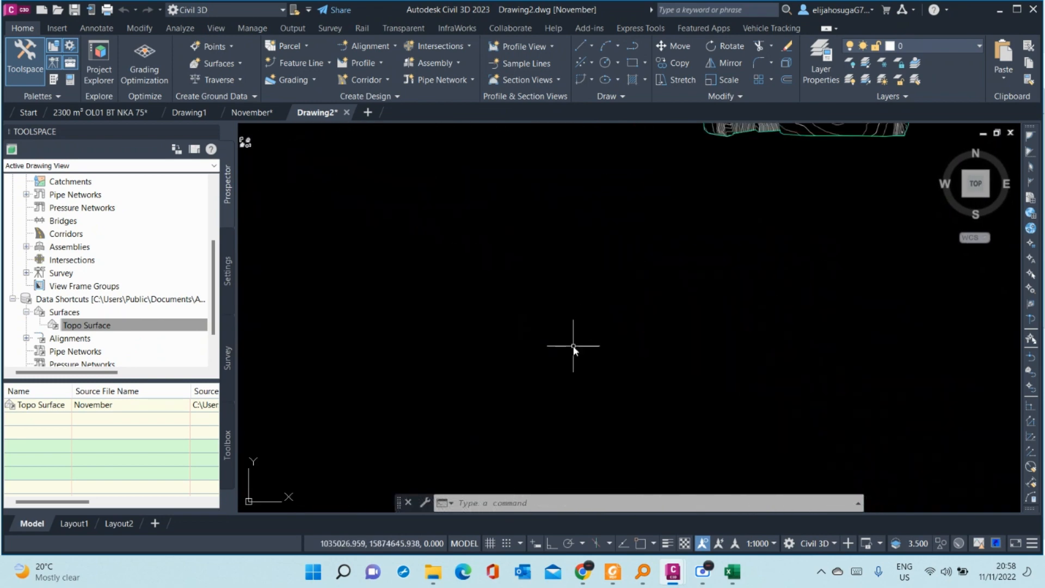
pyautogui.scroll(1, 574, 348)
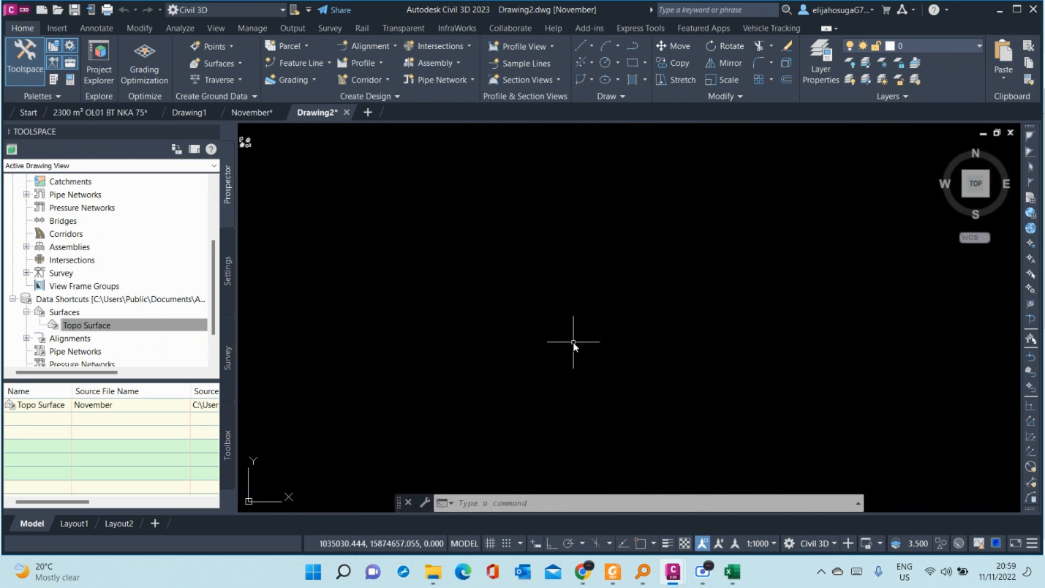
pyautogui.scroll(-3, 573, 343)
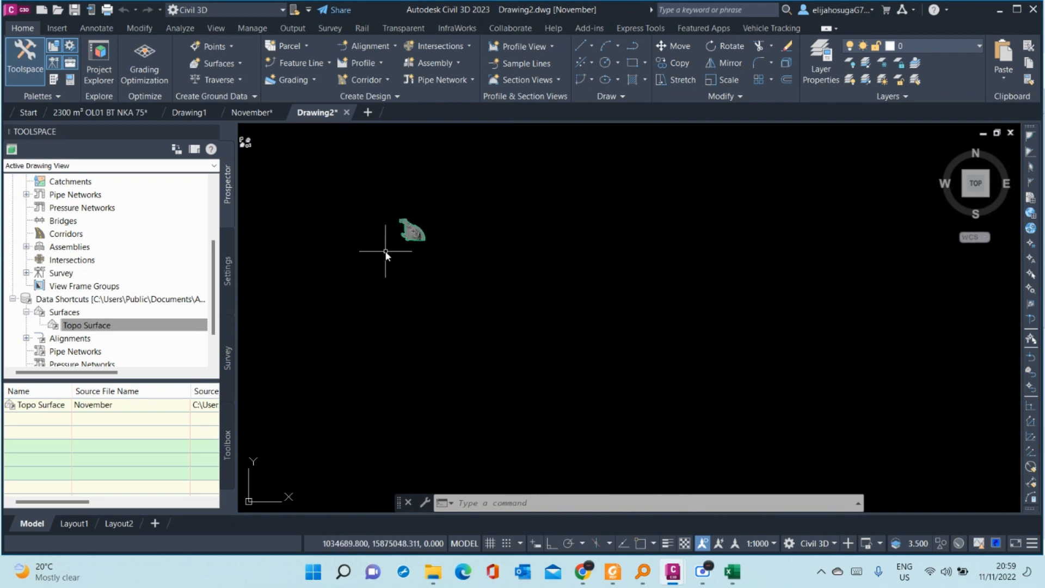
pyautogui.moveTo(416, 207); pyautogui.dragTo(446, 300, button='middle')
pyautogui.scroll(6, 446, 300)
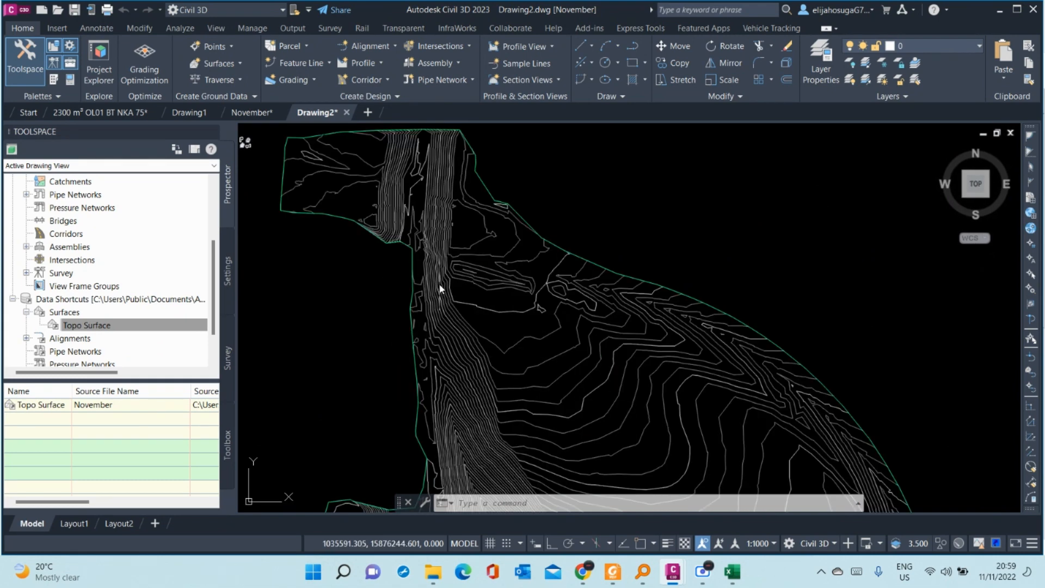
pyautogui.scroll(-3, 461, 285)
pyautogui.scroll(2, 478, 324)
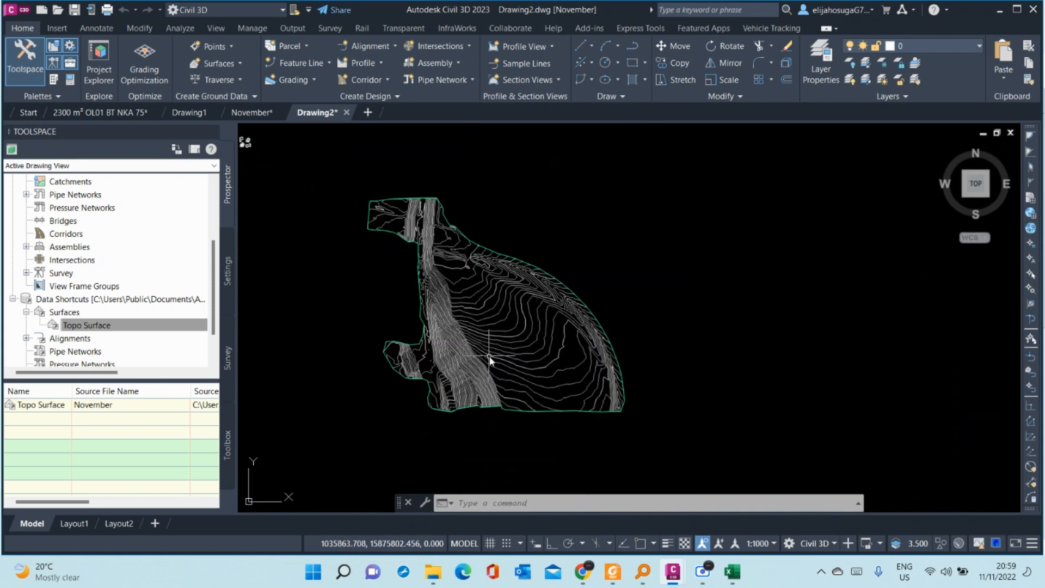
pyautogui.click(497, 333)
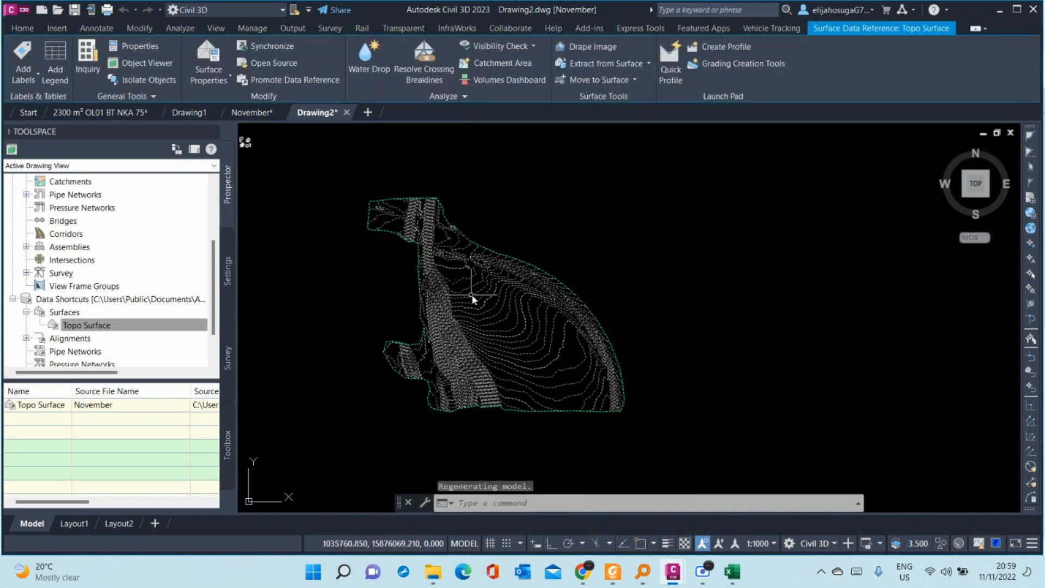
pyautogui.scroll(3, 488, 325)
pyautogui.scroll(-7, 488, 325)
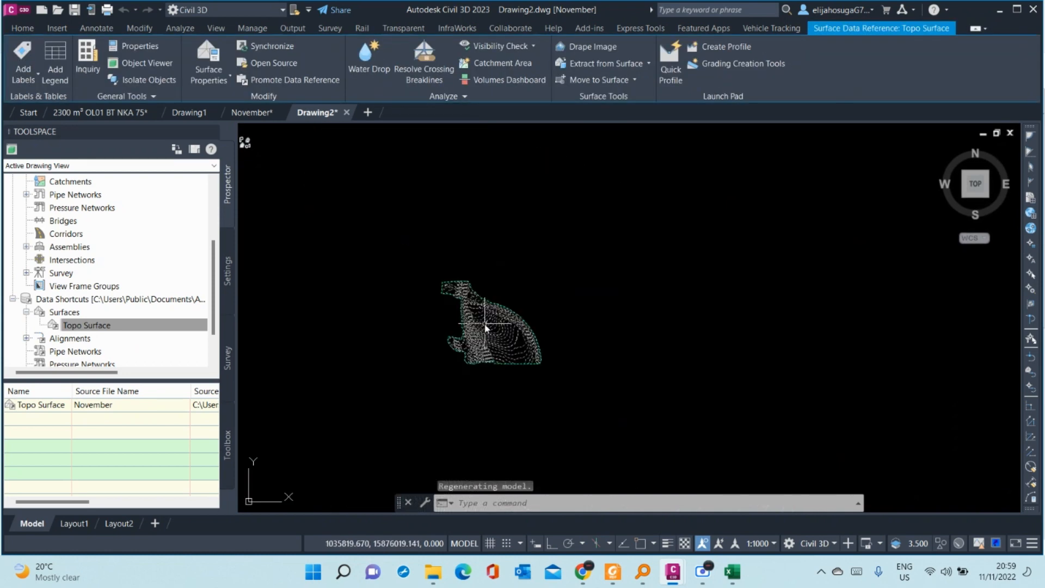
pyautogui.scroll(4, 483, 320)
pyautogui.press('Escape')
pyautogui.press('Escape')
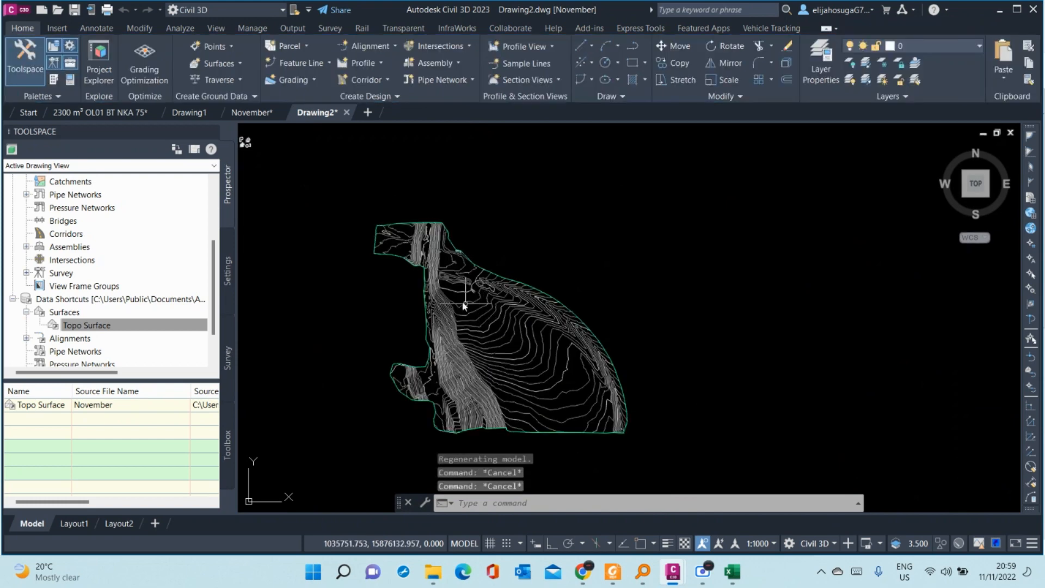
pyautogui.scroll(2, 452, 280)
pyautogui.scroll(1, 446, 271)
pyautogui.scroll(-5, 449, 278)
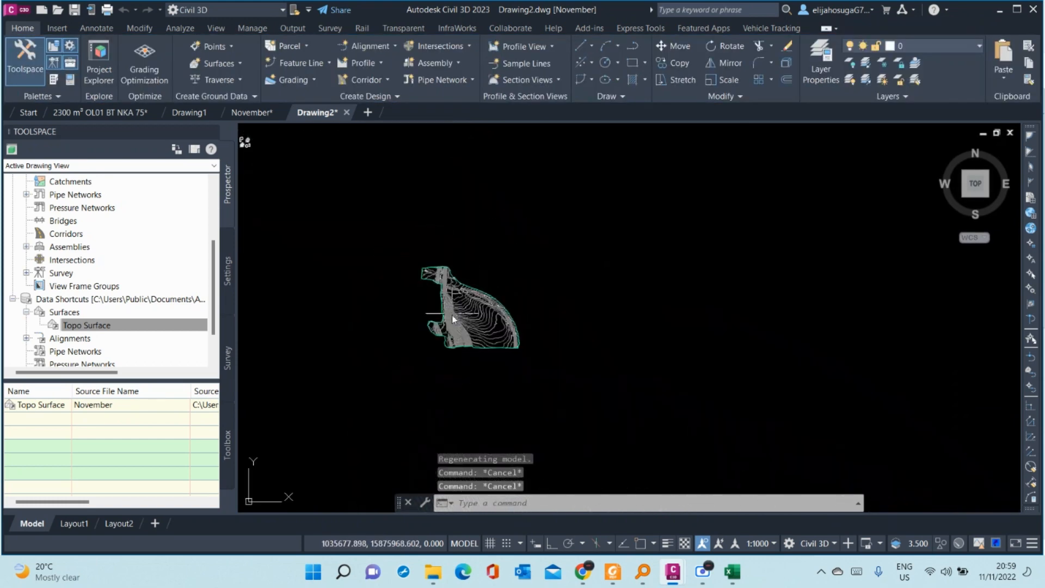
pyautogui.scroll(2, 452, 321)
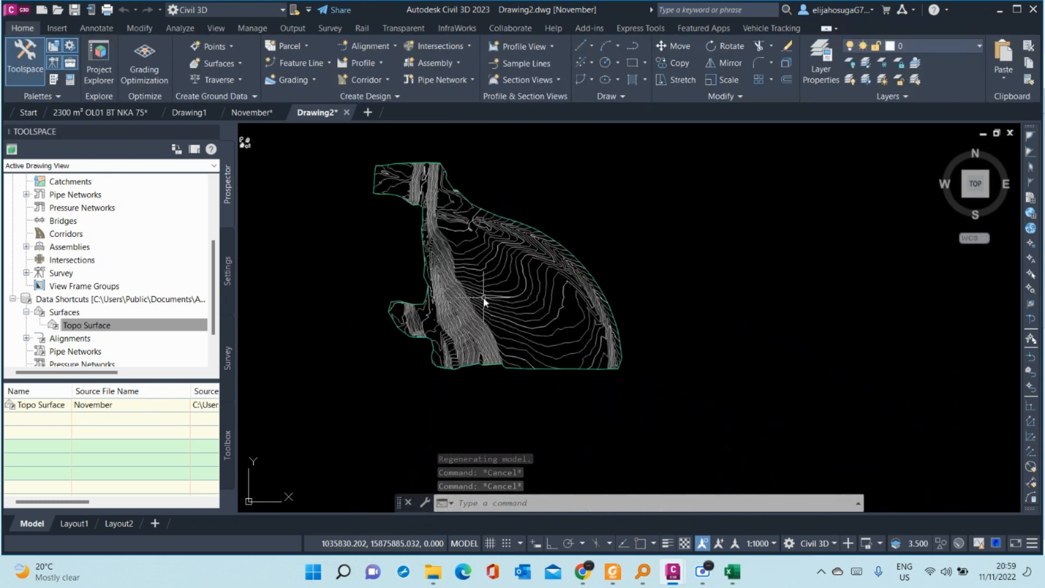
pyautogui.moveTo(484, 299)
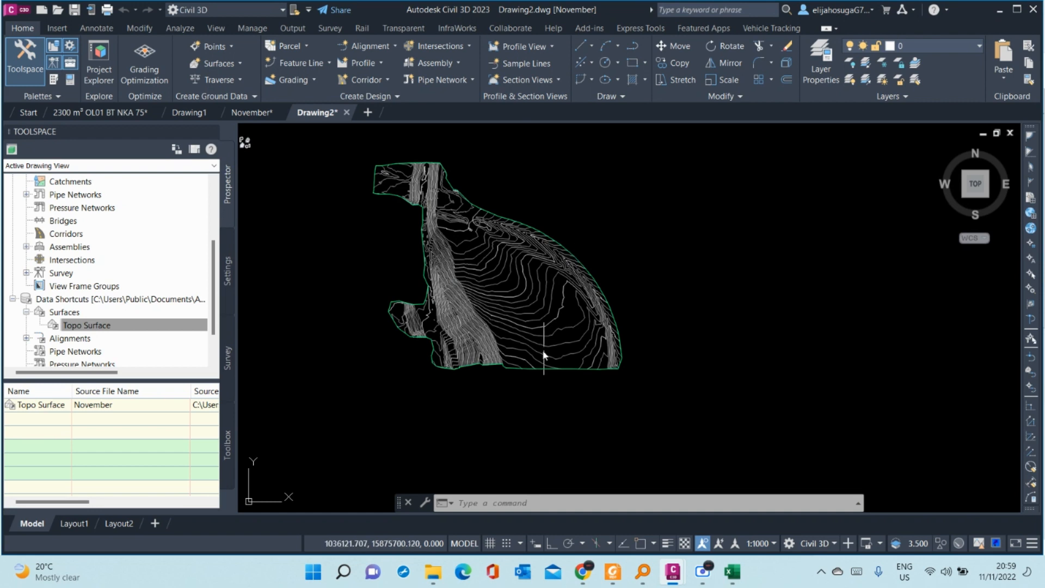
pyautogui.moveTo(507, 295); pyautogui.dragTo(511, 321, button='middle')
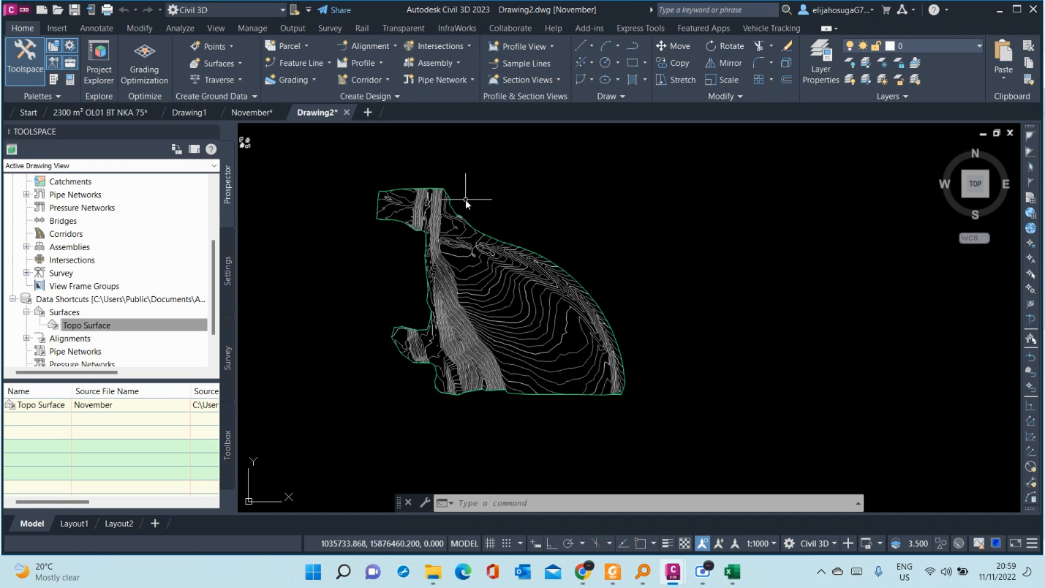
pyautogui.scroll(3, 412, 222)
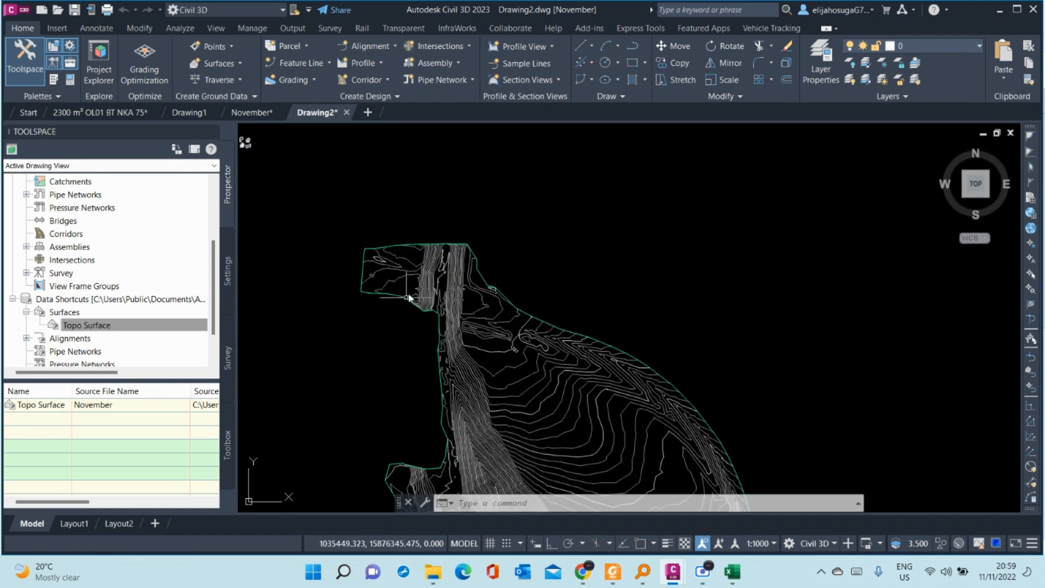
pyautogui.scroll(-3, 430, 290)
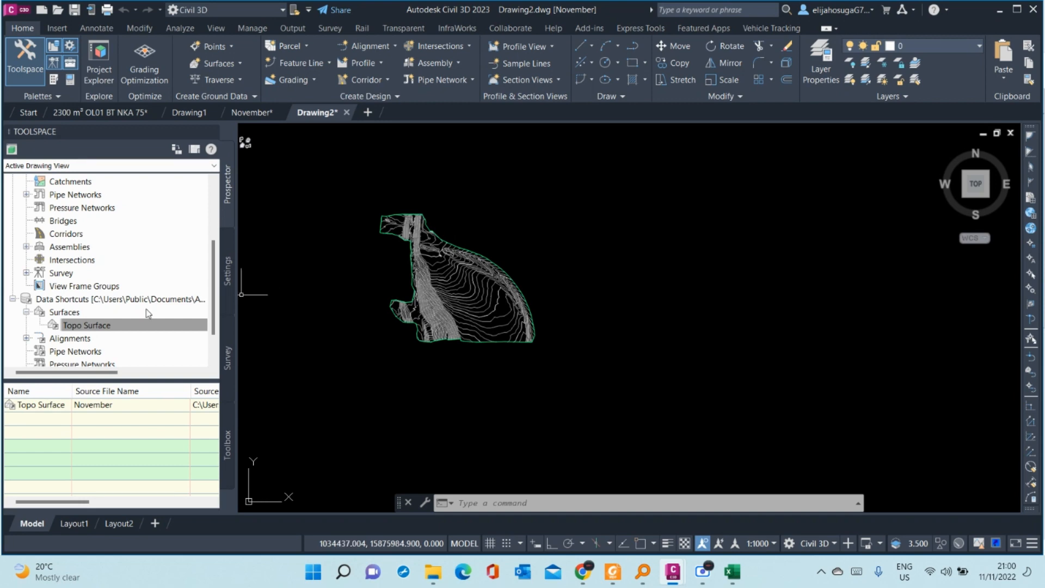
# - Switch to the November drawing and look over its corridor plan, surface contours and profile views
pyautogui.click(251, 112)
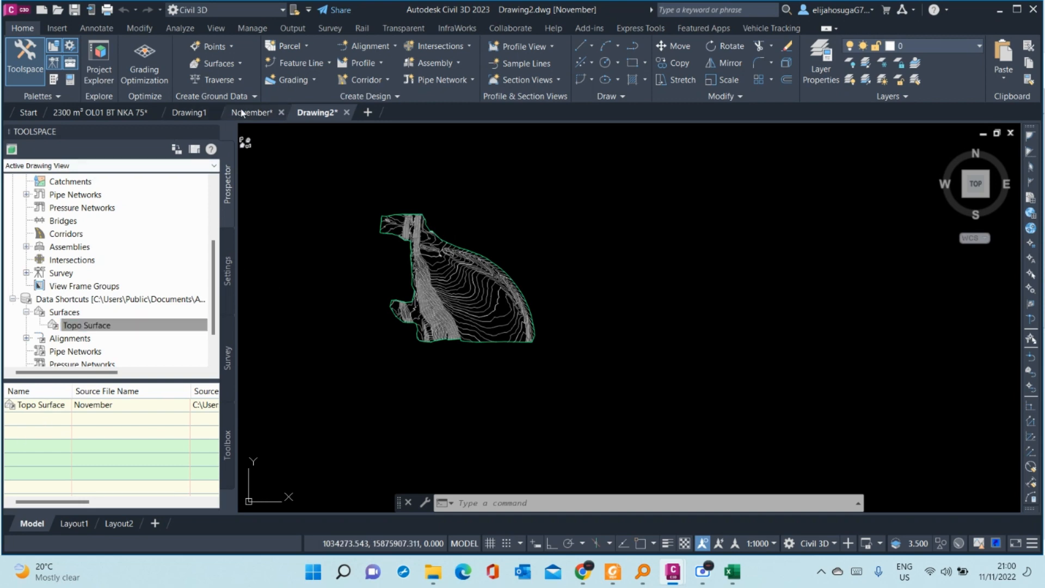
pyautogui.scroll(5, 490, 303)
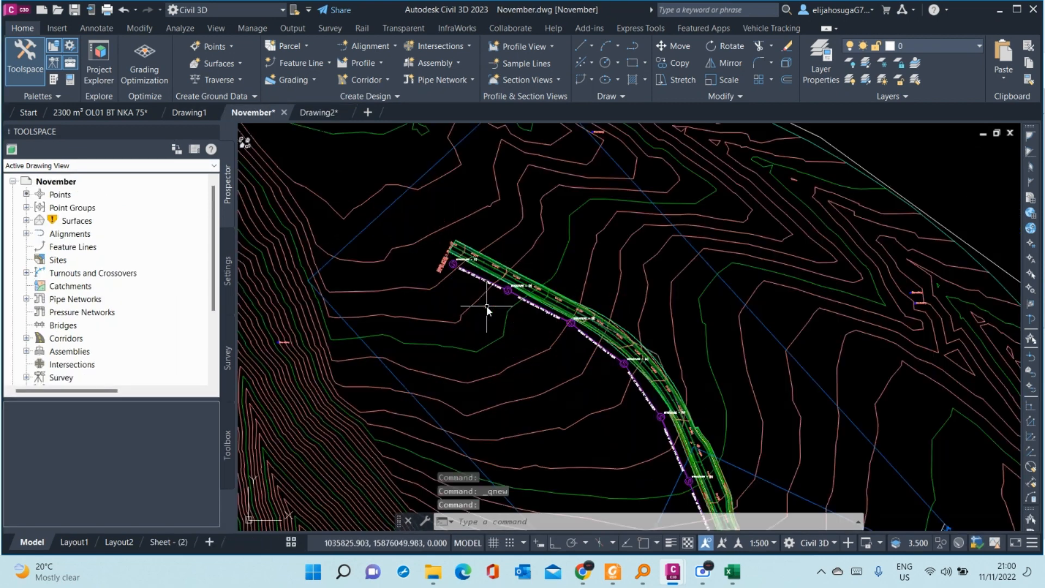
pyautogui.scroll(-8, 490, 303)
pyautogui.moveTo(661, 263); pyautogui.dragTo(656, 351, button='middle')
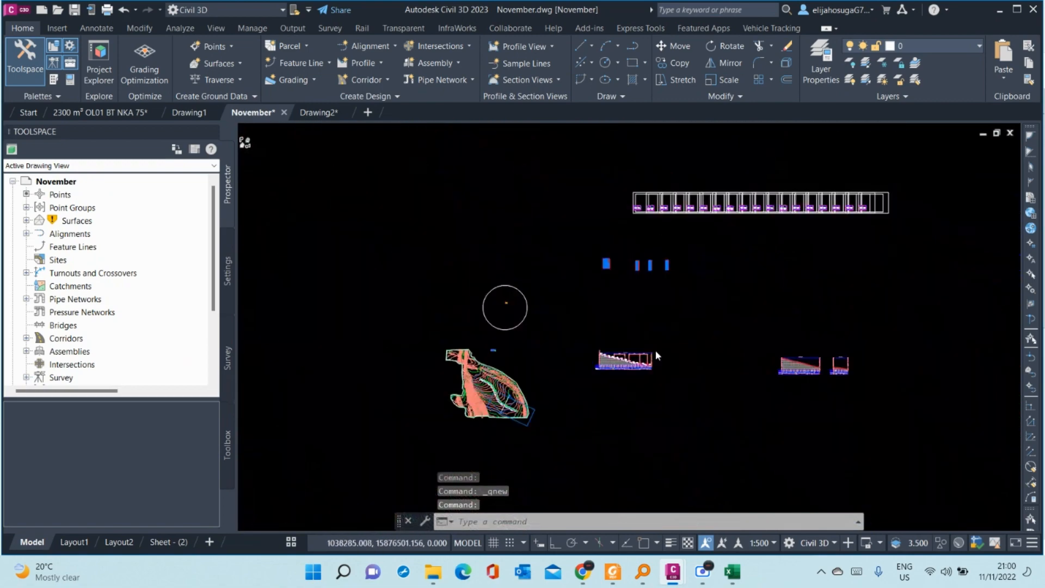
pyautogui.scroll(5, 824, 369)
pyautogui.scroll(3, 543, 264)
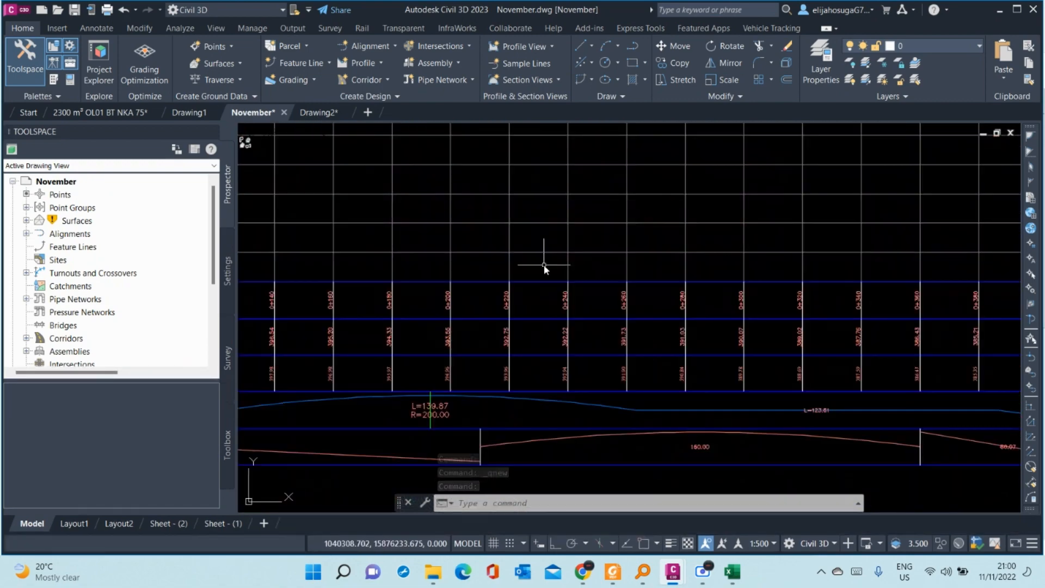
pyautogui.scroll(-7, 544, 265)
pyautogui.moveTo(497, 278); pyautogui.dragTo(599, 393, button='middle')
pyautogui.scroll(3, 476, 360)
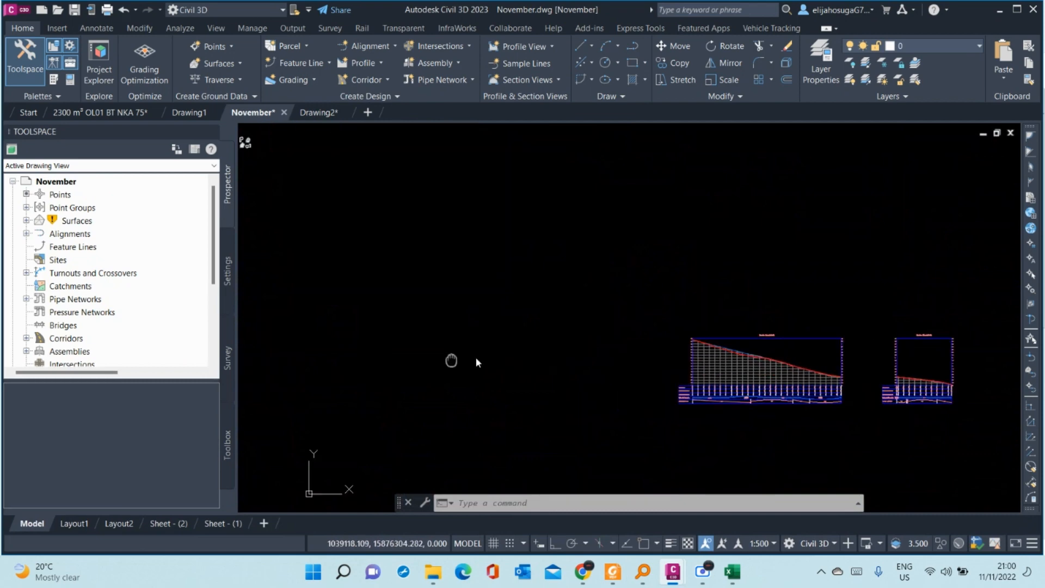
# - Examine the November Alignment Profile view with its sewer pipes, structure labels, data bands and elevation grid
pyautogui.scroll(-7, 534, 348)
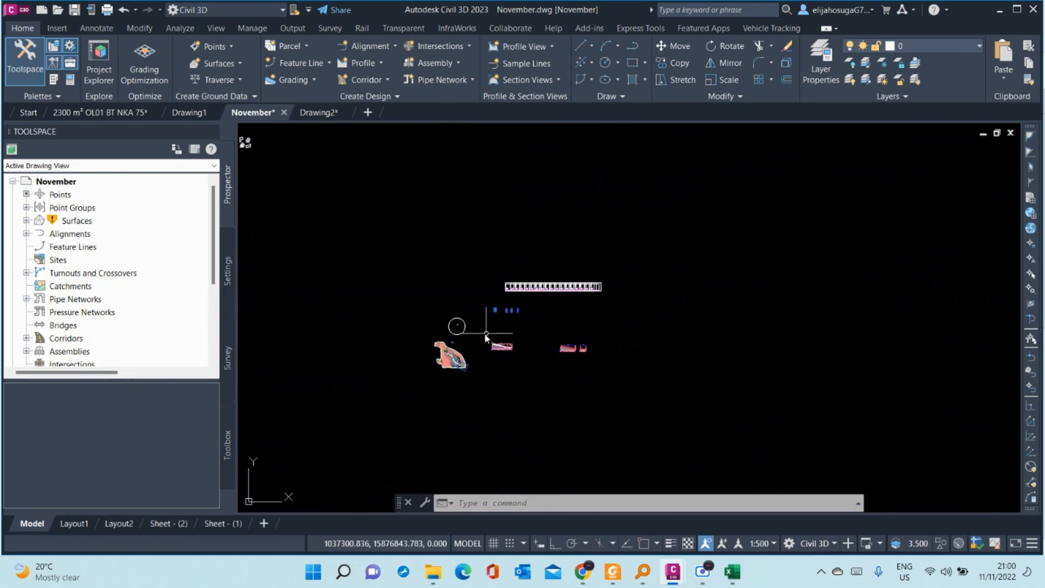
pyautogui.scroll(5, 507, 340)
pyautogui.moveTo(441, 337); pyautogui.dragTo(677, 392, button='middle')
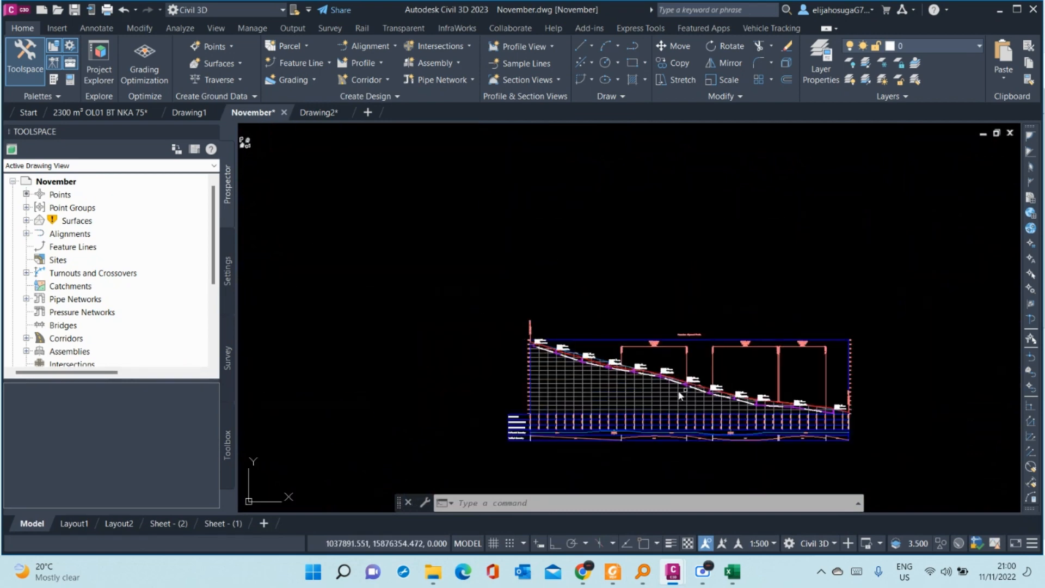
pyautogui.scroll(5, 603, 388)
pyautogui.scroll(-4, 609, 403)
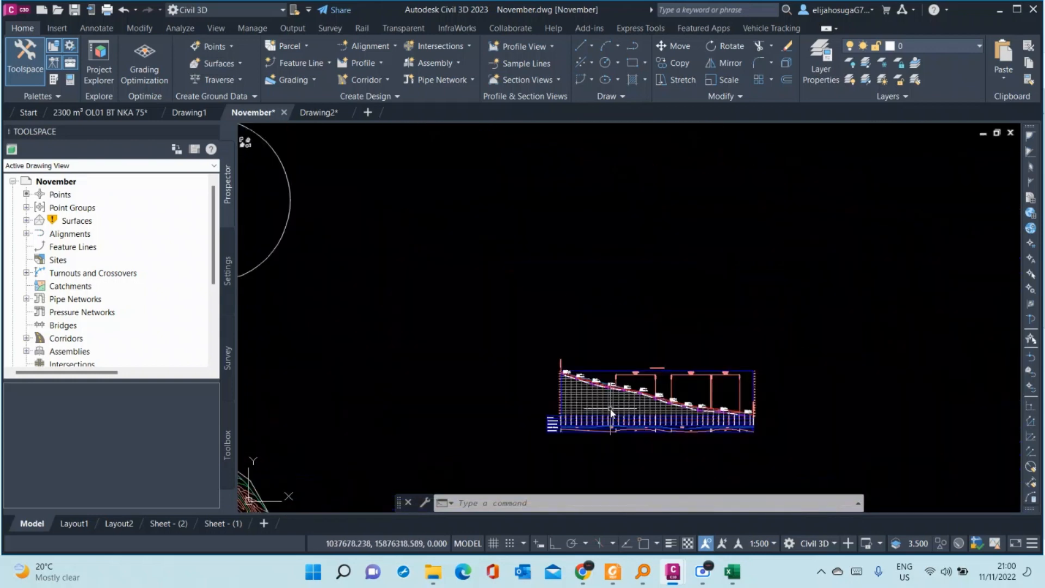
pyautogui.scroll(1, 615, 422)
pyautogui.moveTo(614, 421); pyautogui.dragTo(642, 397, button='middle')
pyautogui.scroll(3, 623, 401)
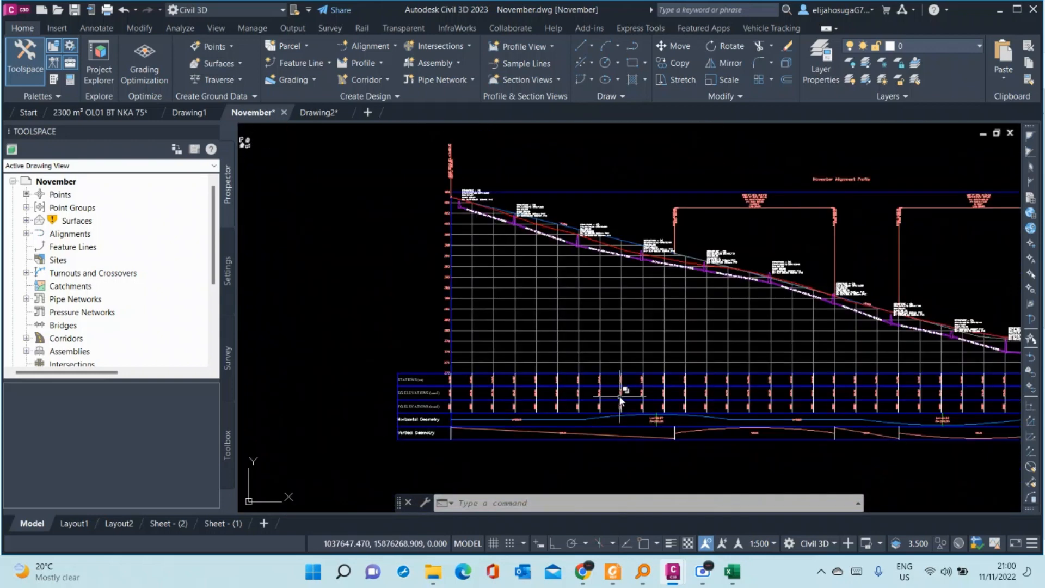
pyautogui.scroll(-5, 670, 365)
pyautogui.scroll(-2, 671, 368)
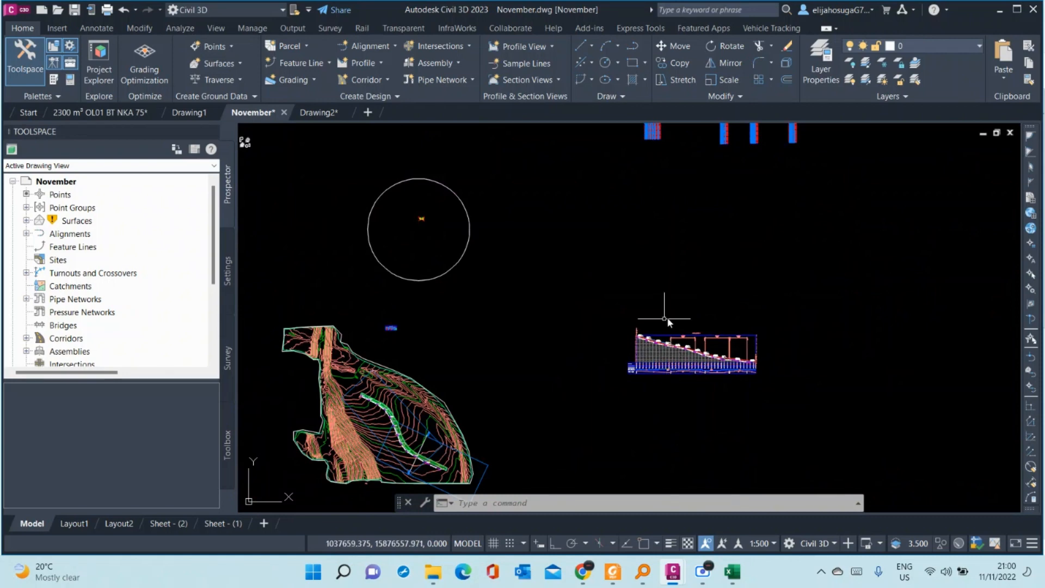
pyautogui.scroll(6, 670, 386)
pyautogui.scroll(-4, 624, 380)
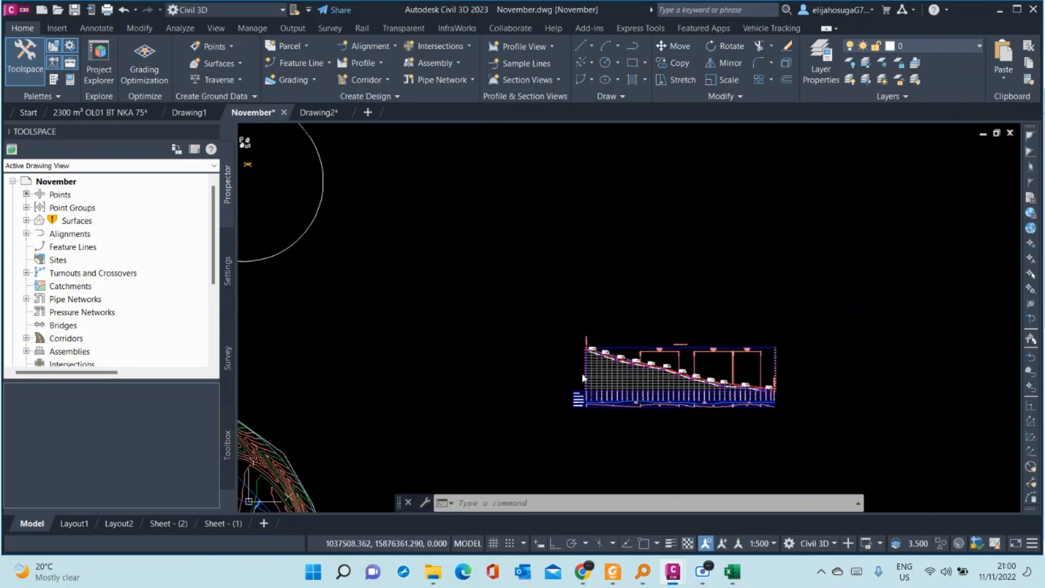
pyautogui.scroll(6, 631, 386)
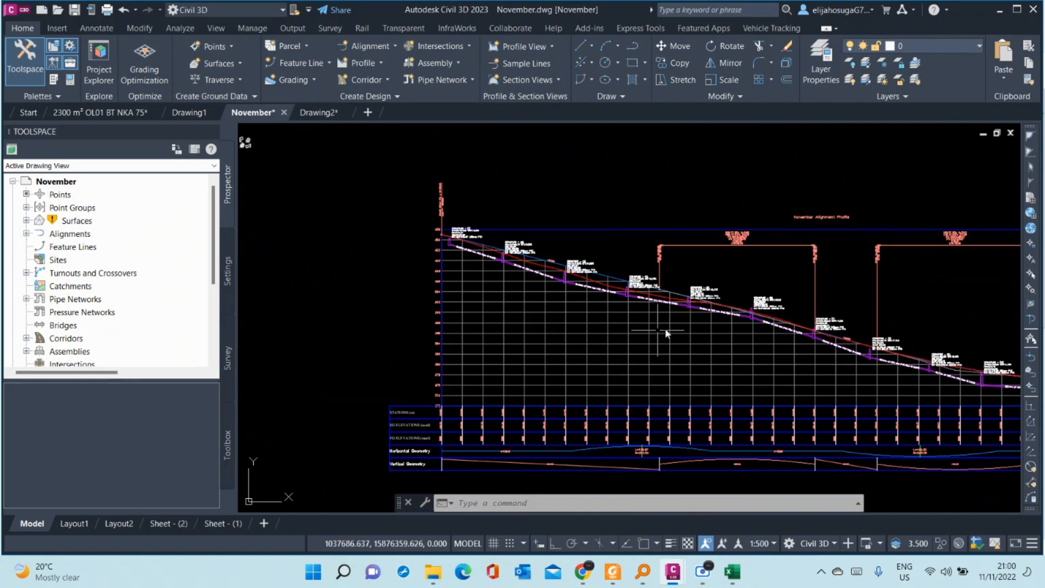
pyautogui.scroll(-3, 694, 305)
pyautogui.scroll(3, 708, 346)
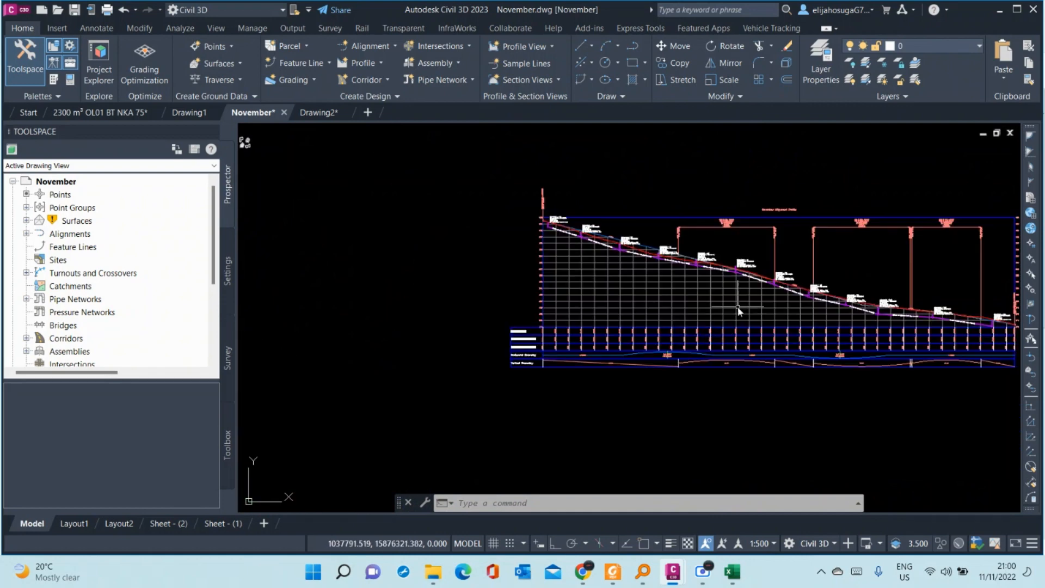
pyautogui.scroll(6, 581, 305)
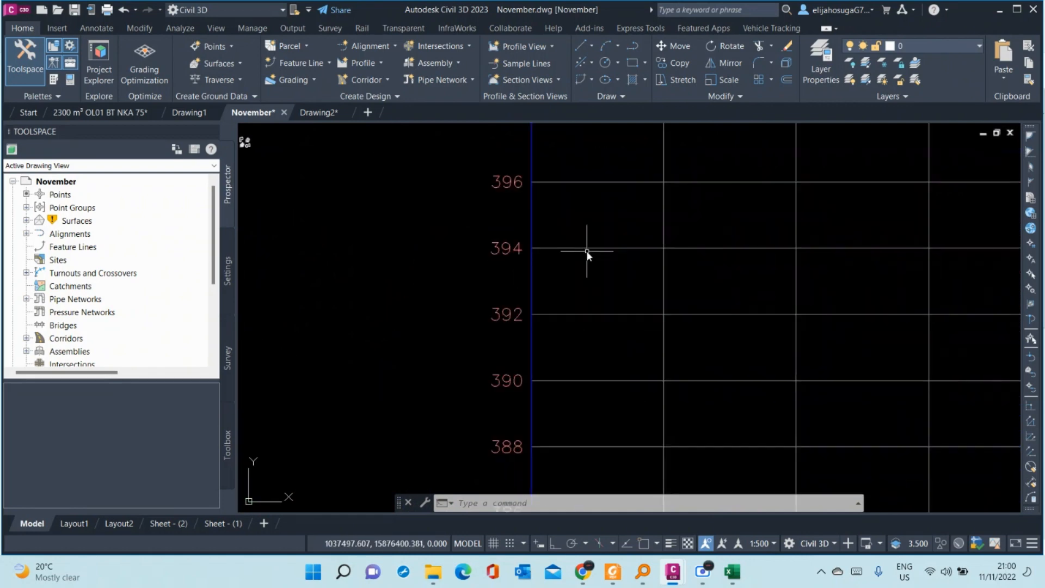
pyautogui.scroll(-5, 586, 251)
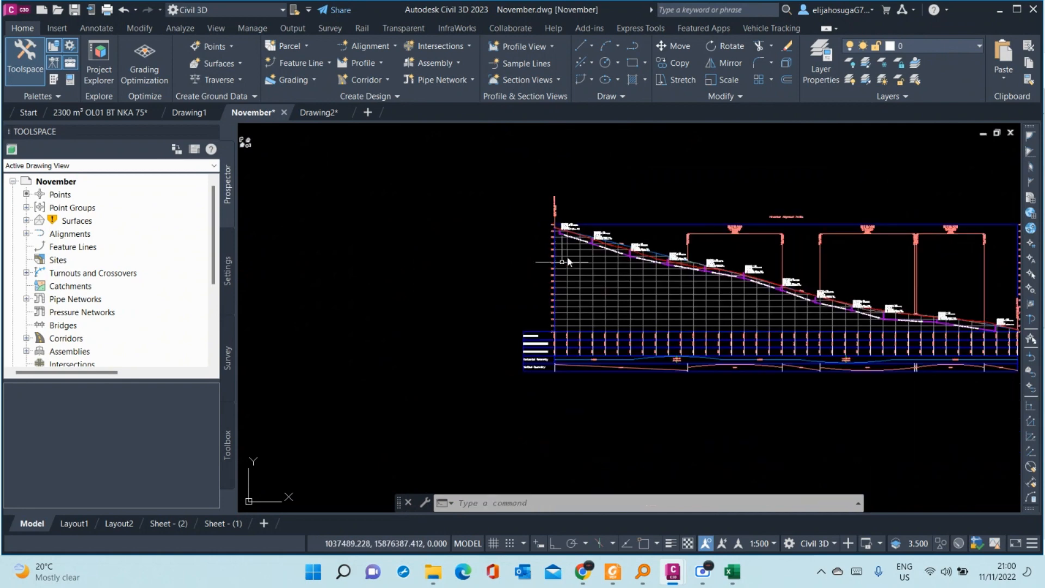
pyautogui.scroll(-5, 555, 272)
pyautogui.scroll(-5, 547, 214)
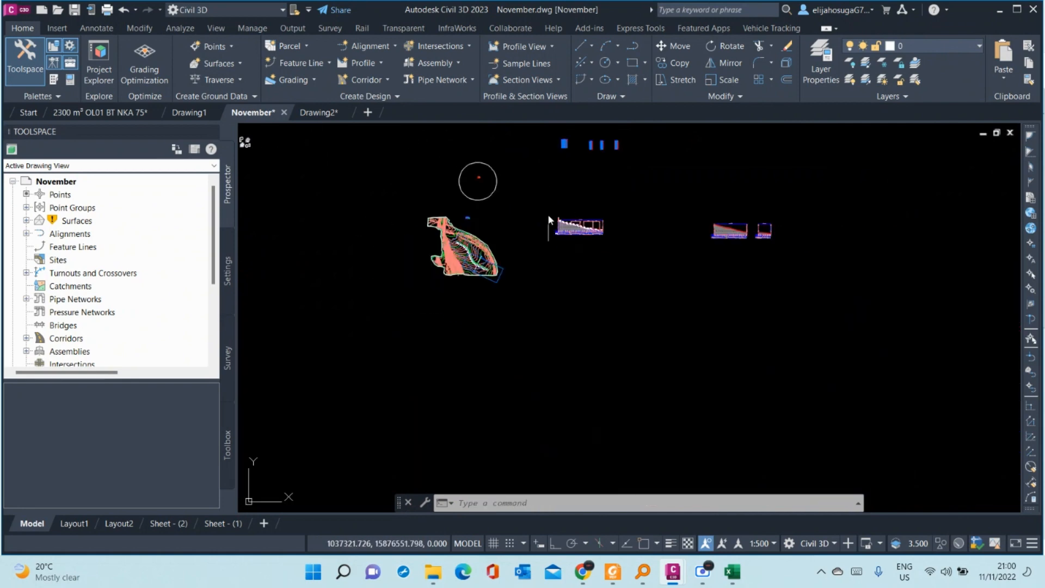
pyautogui.scroll(5, 540, 224)
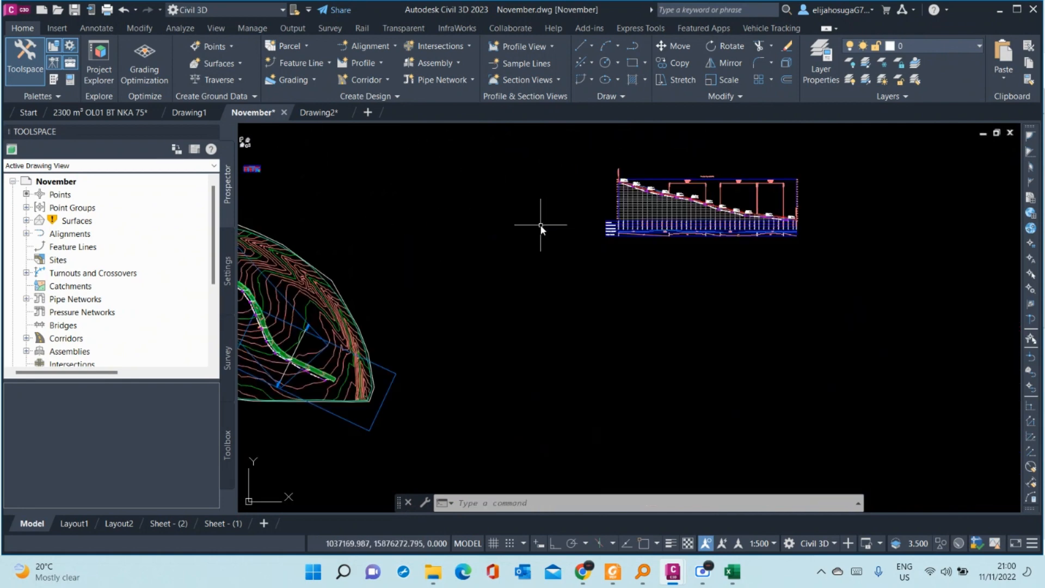
pyautogui.scroll(-7, 540, 225)
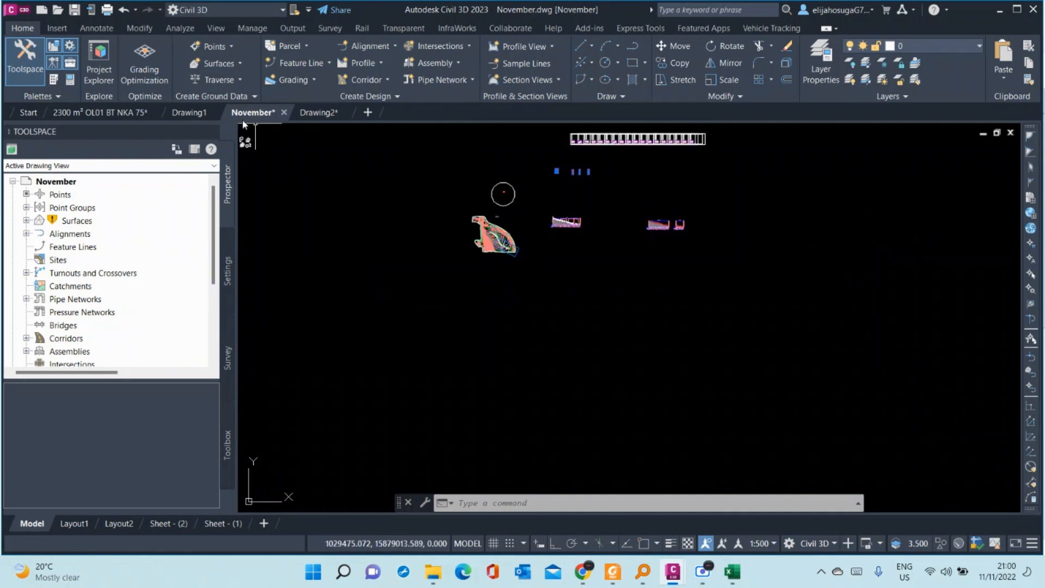
# - Save the November drawing as an AutoCAD Drawing Template named "November template" in the Template folder, with Metric measurement and unreconciled layers
pyautogui.click(20, 10)
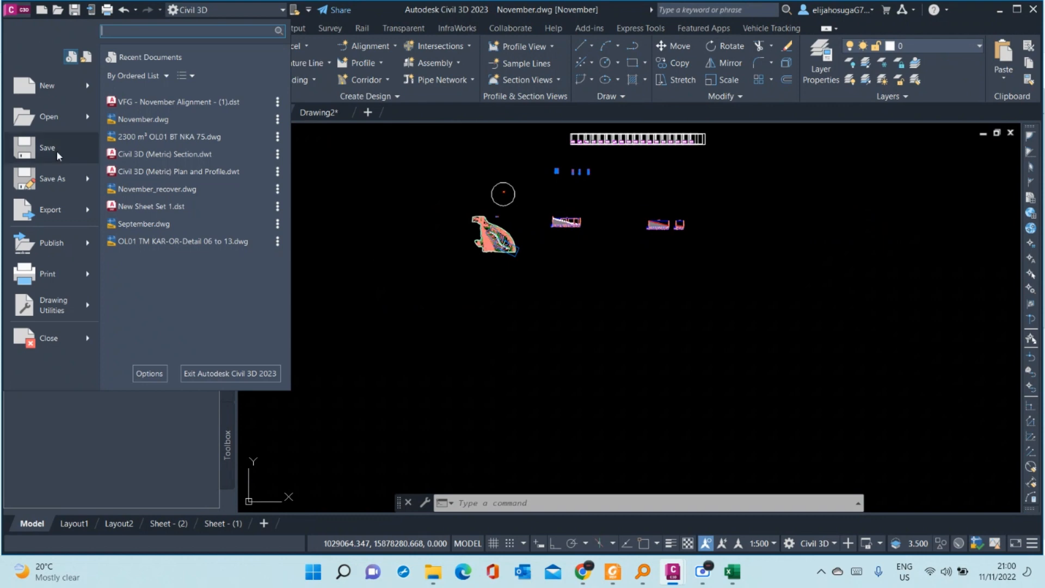
pyautogui.click(54, 178)
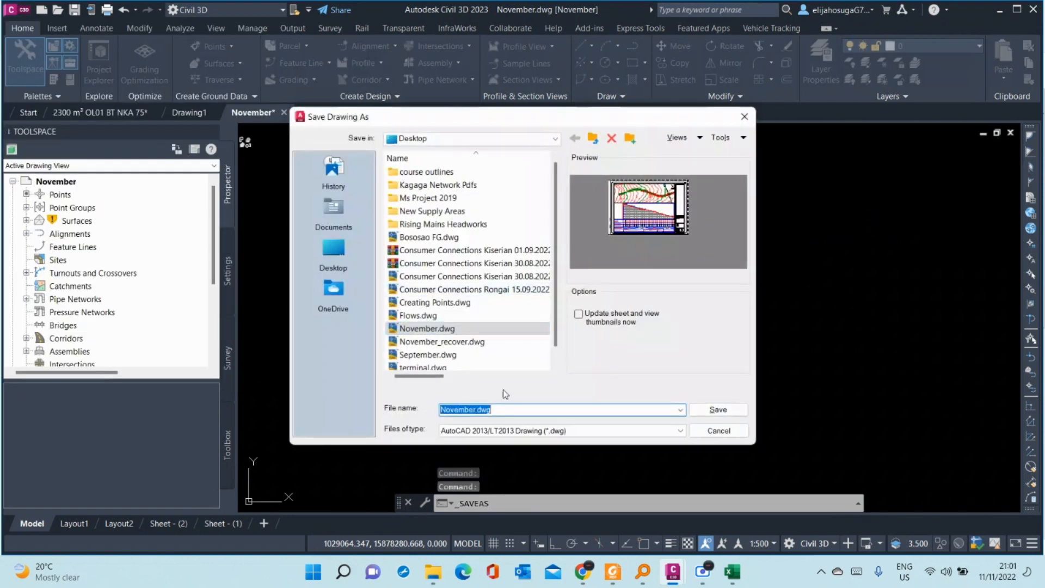
pyautogui.click(538, 430)
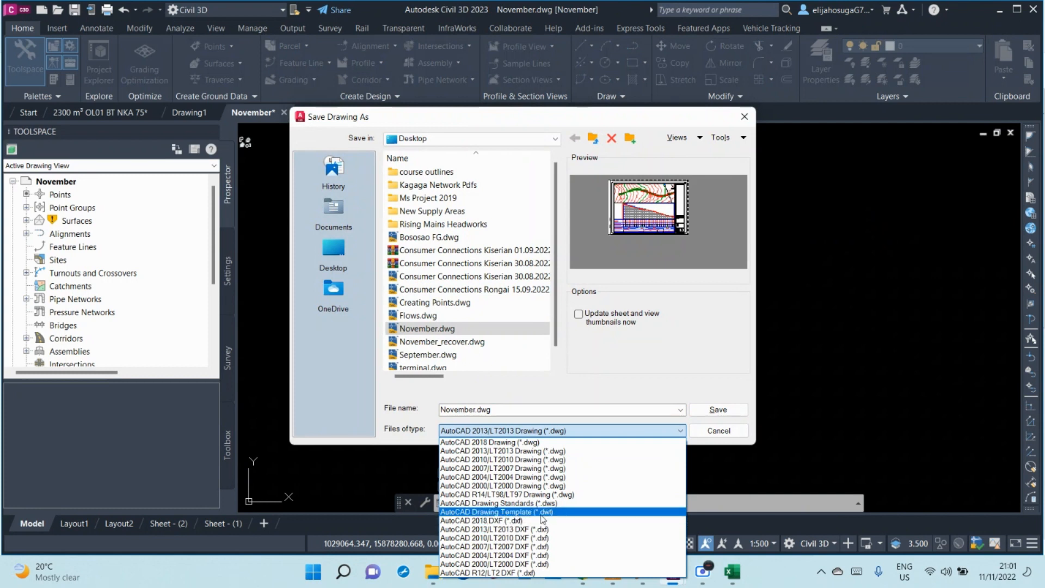
pyautogui.click(523, 512)
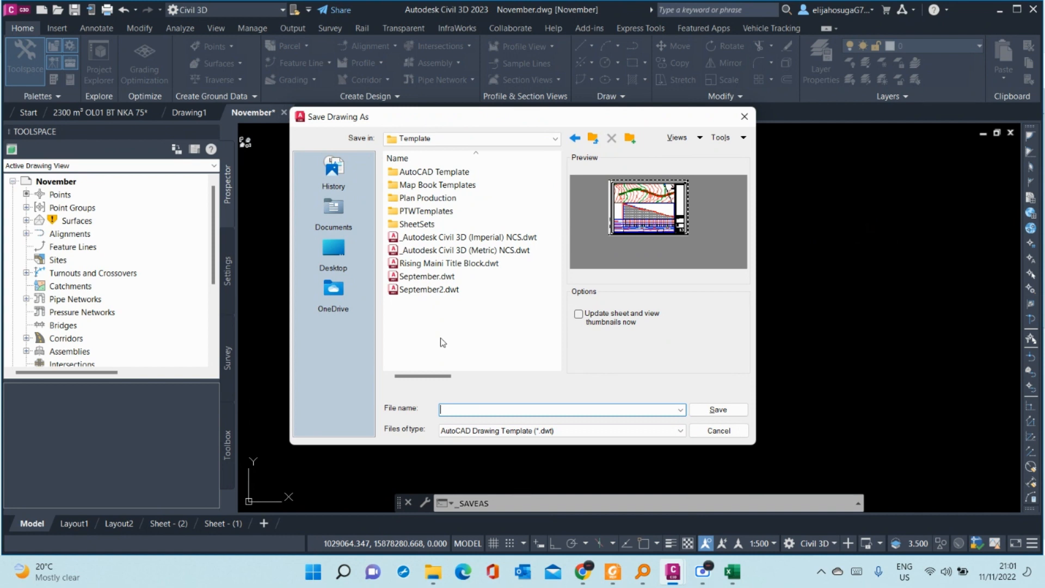
pyautogui.write('November template')
pyautogui.click(709, 414)
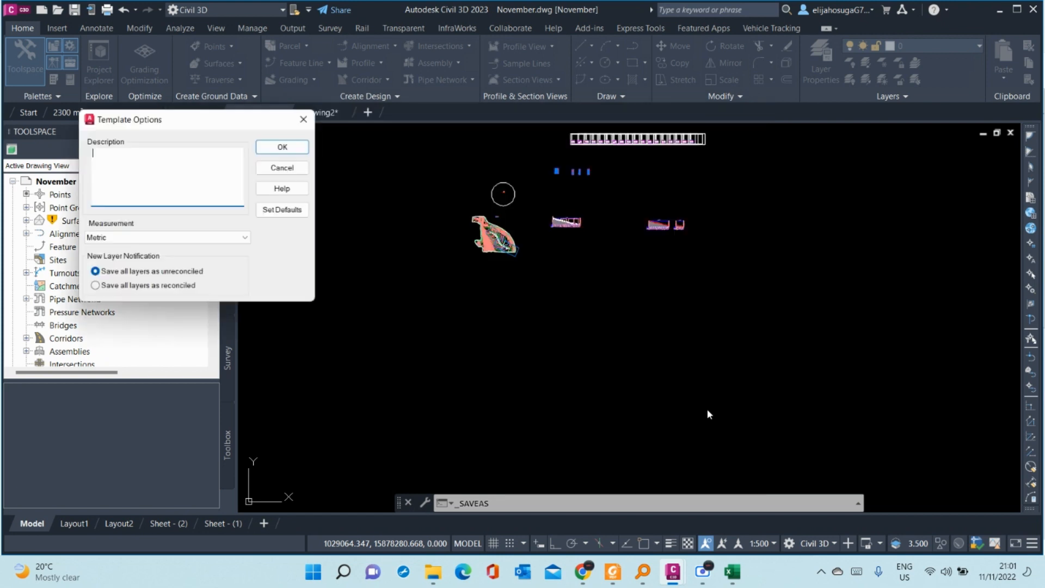
pyautogui.click(284, 147)
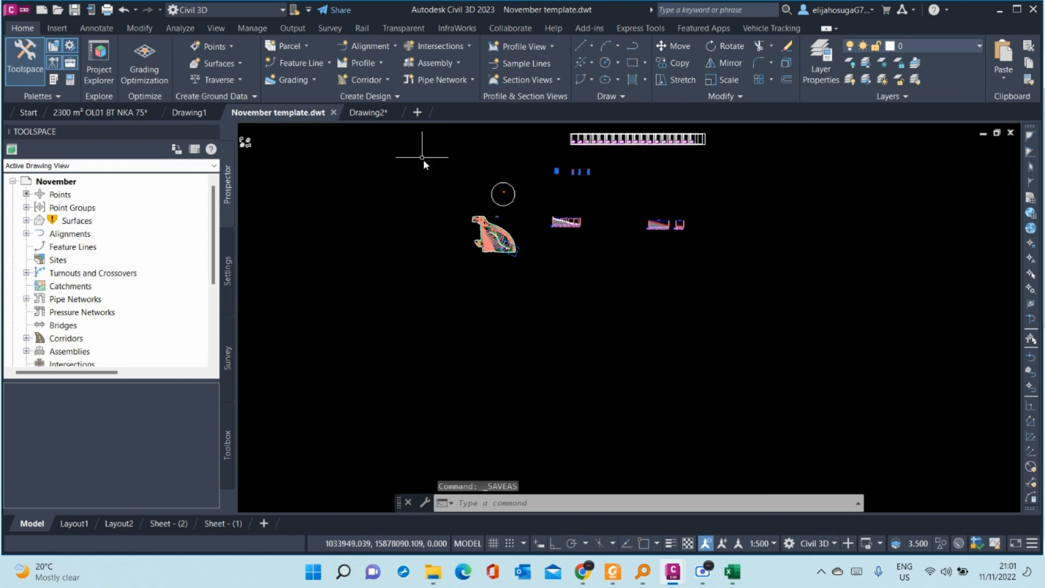
# - Select all objects in the November template, look over its sheets, profile views and surface plan, and clear the selection
pyautogui.scroll(-3, 423, 161)
pyautogui.moveTo(425, 163); pyautogui.dragTo(457, 269, button='middle')
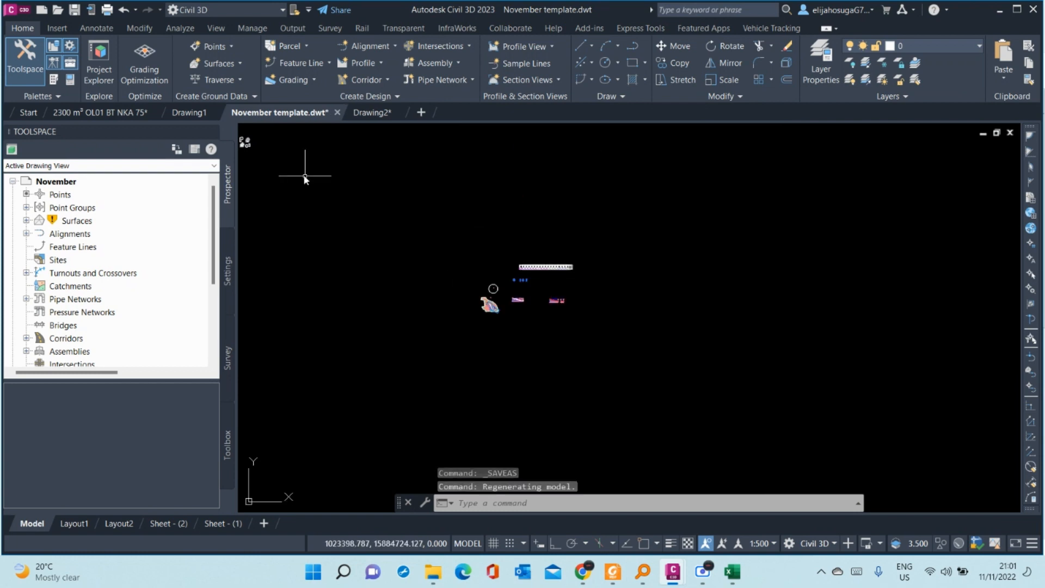
pyautogui.click(416, 232)
pyautogui.click(626, 334)
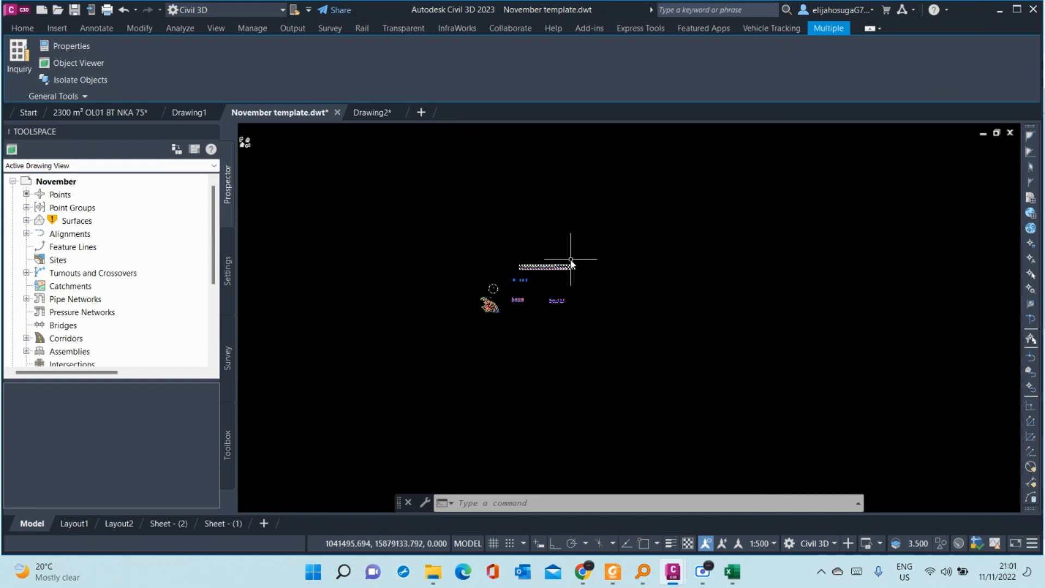
pyautogui.scroll(6, 571, 260)
pyautogui.scroll(-5, 596, 243)
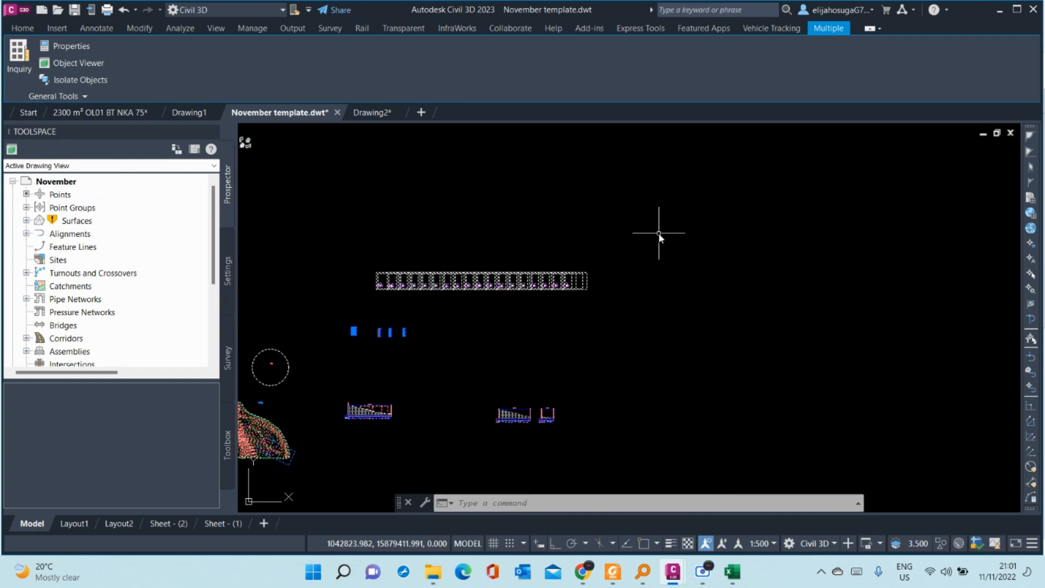
pyautogui.press('Escape')
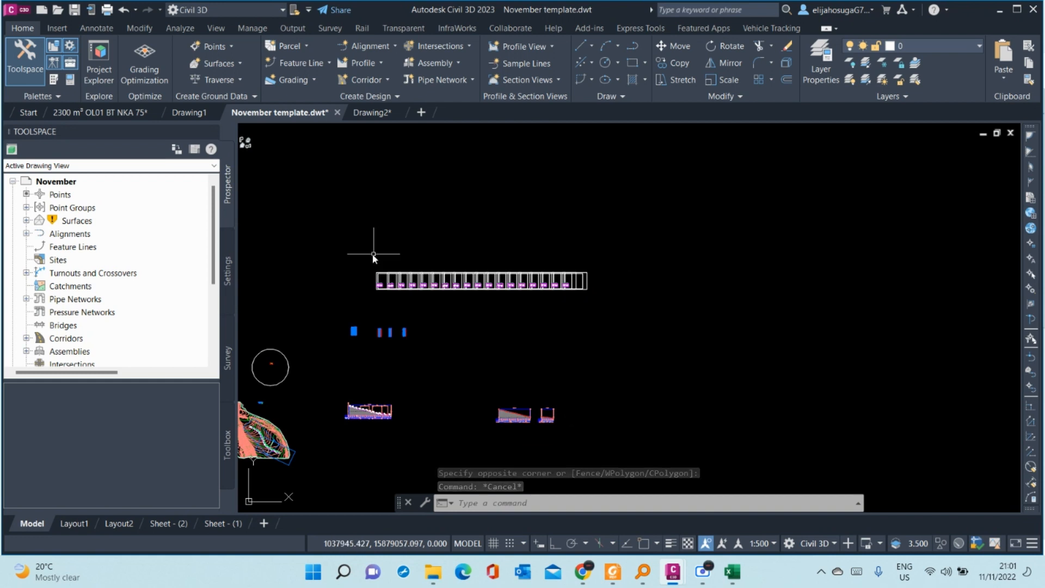
pyautogui.moveTo(373, 251); pyautogui.dragTo(455, 141, button='middle')
pyautogui.scroll(2, 364, 232)
pyautogui.scroll(-3, 368, 225)
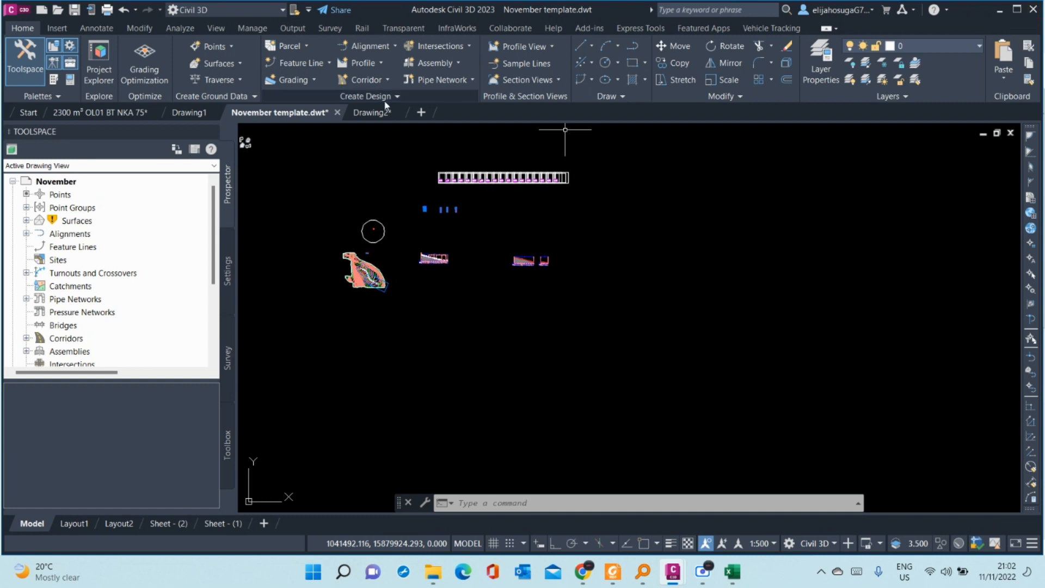
pyautogui.moveTo(338, 114)
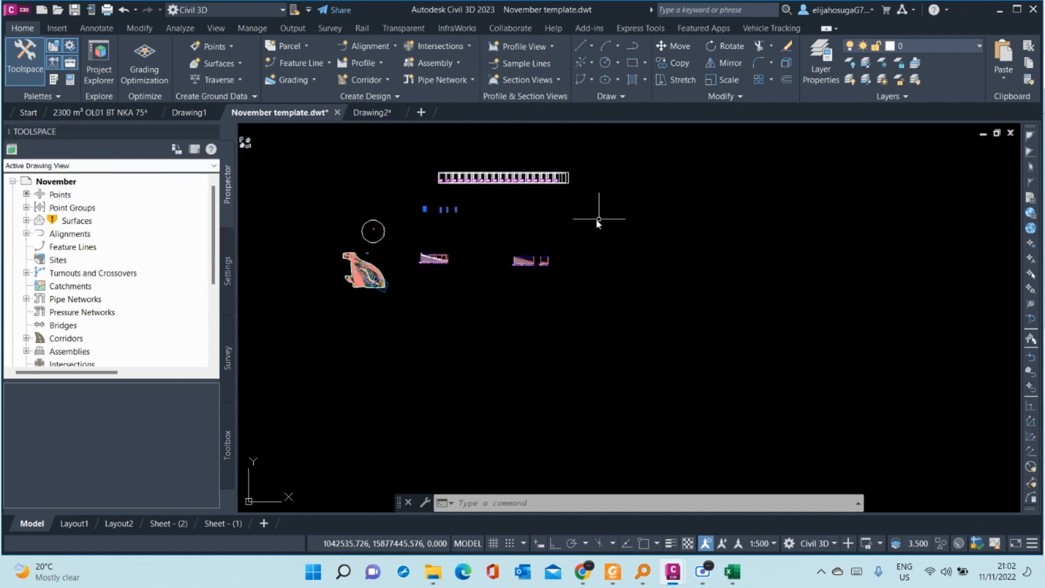
pyautogui.moveTo(533, 215); pyautogui.dragTo(574, 265, button='middle')
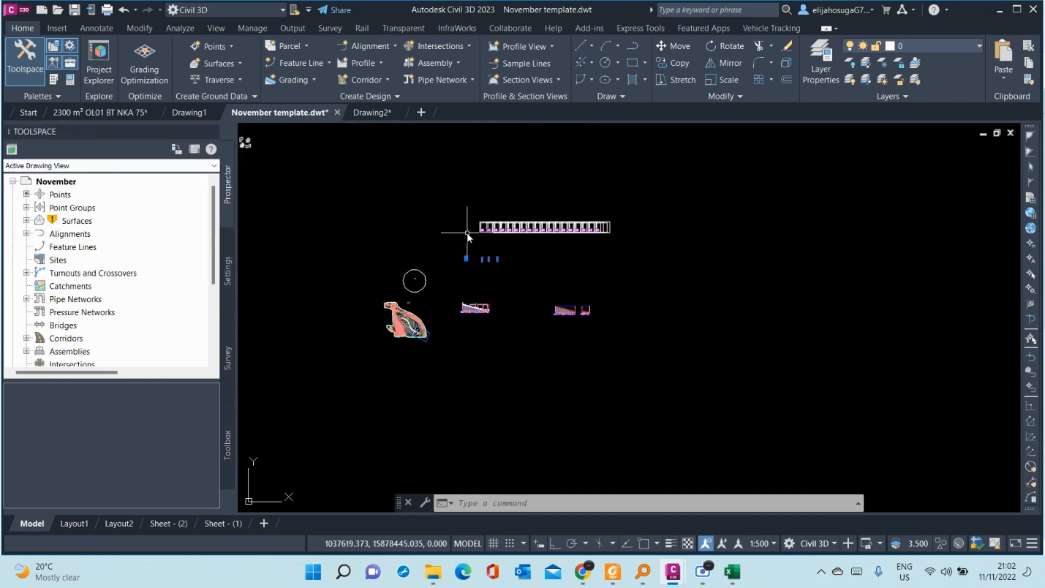
pyautogui.moveTo(467, 233)
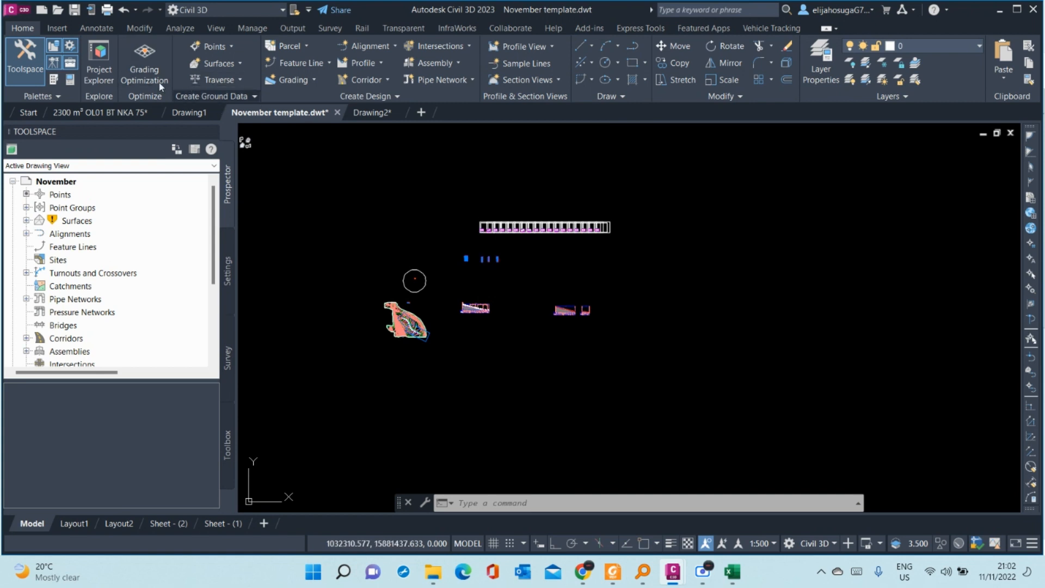
# - Set up saving the template as a drawing on the Desktop in AutoCAD 2013/LT2013 Drawing format
pyautogui.click(20, 11)
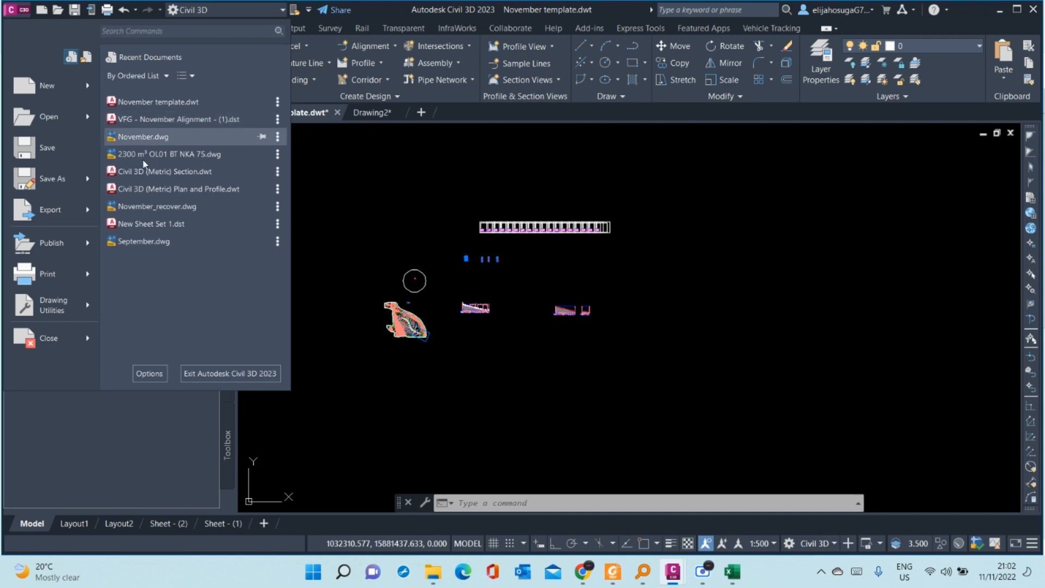
pyautogui.moveTo(63, 188)
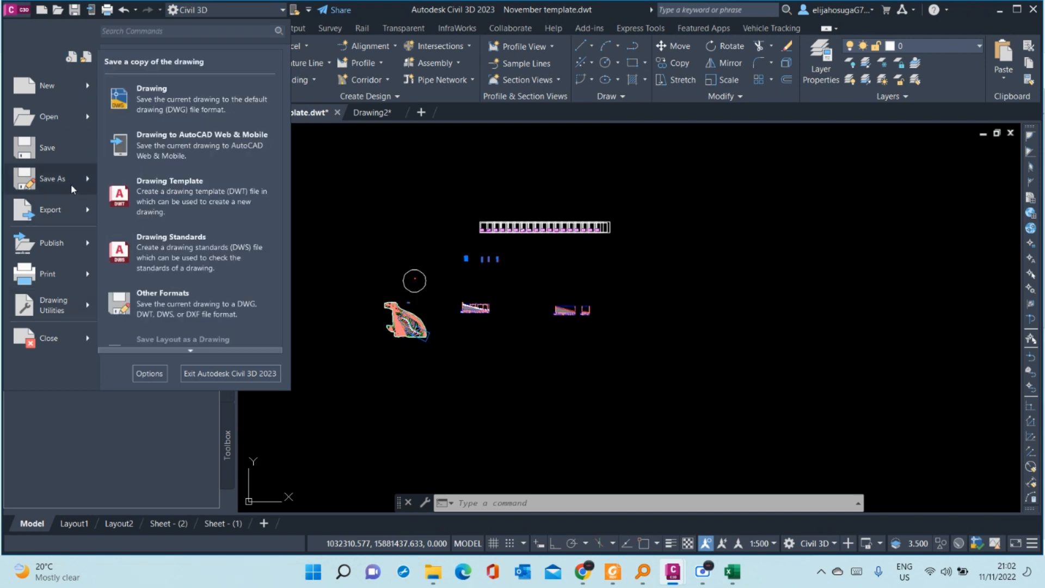
pyautogui.click(197, 106)
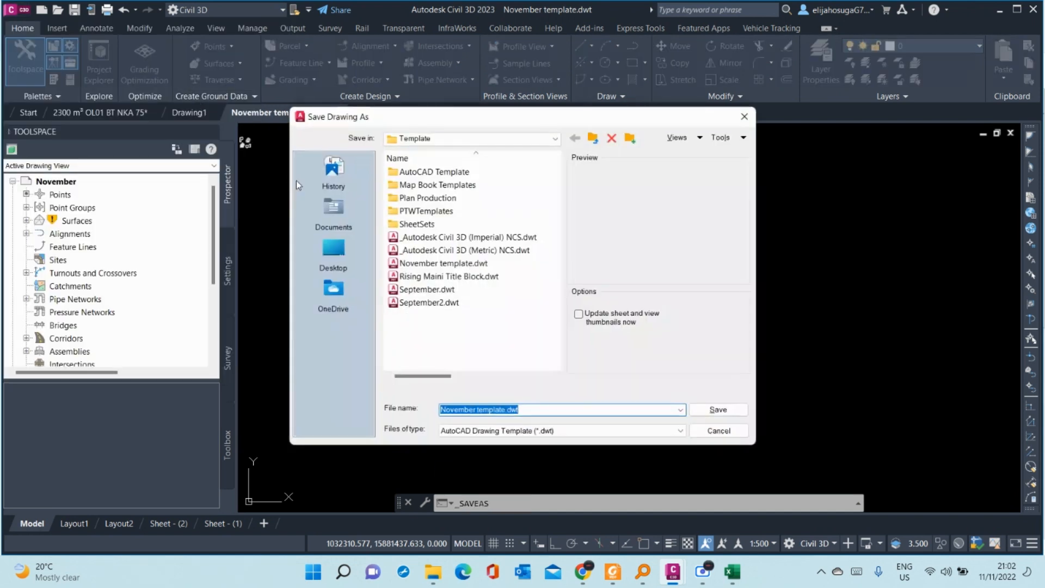
pyautogui.click(338, 253)
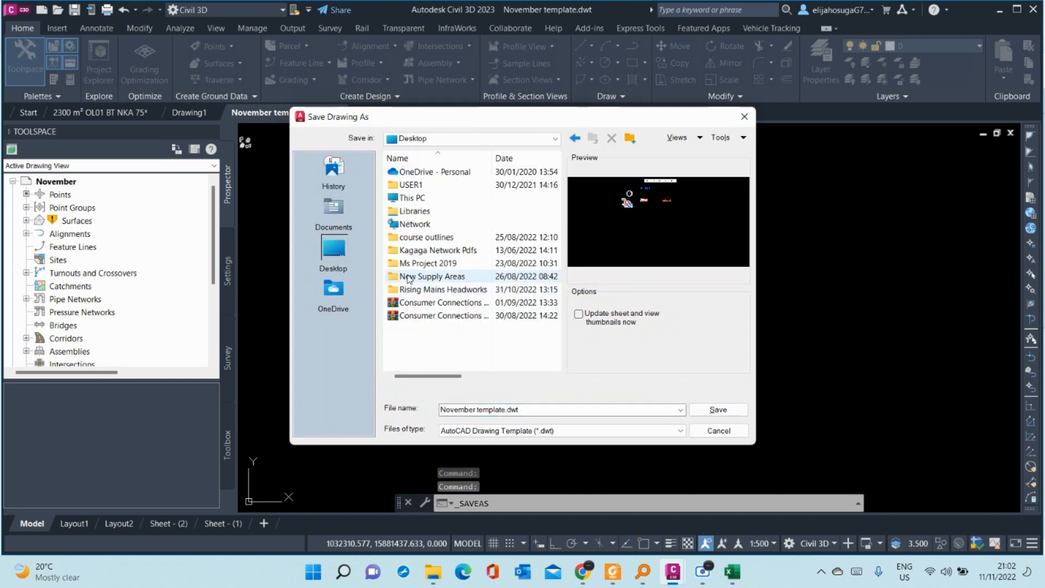
pyautogui.click(512, 431)
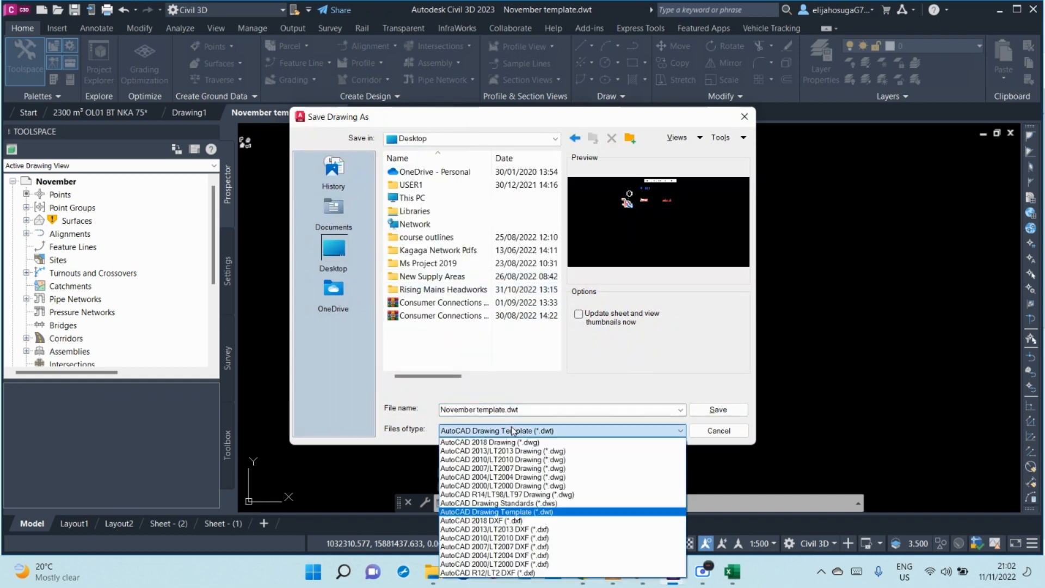
pyautogui.click(505, 442)
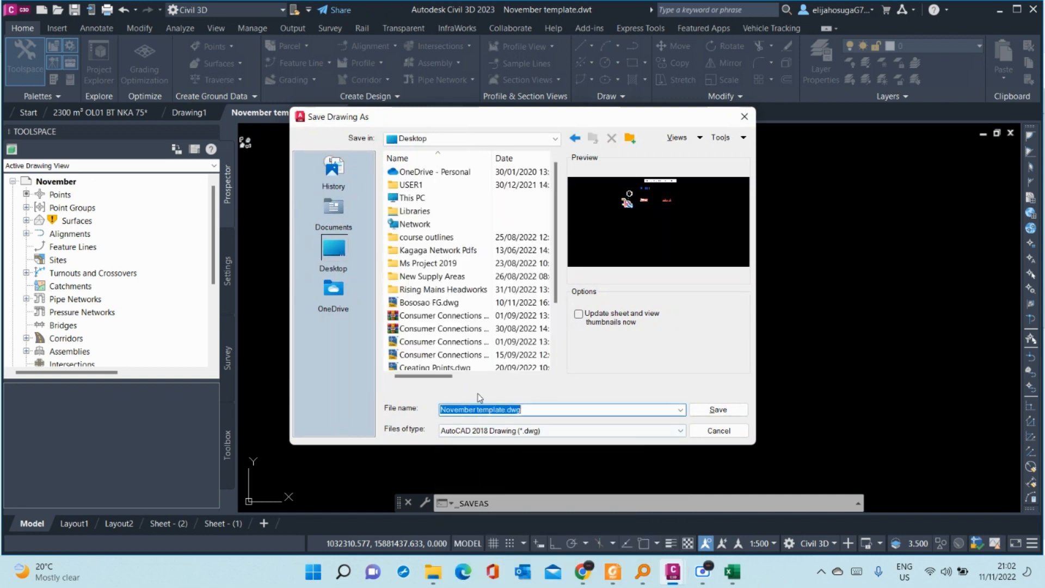
pyautogui.click(511, 429)
pyautogui.click(504, 451)
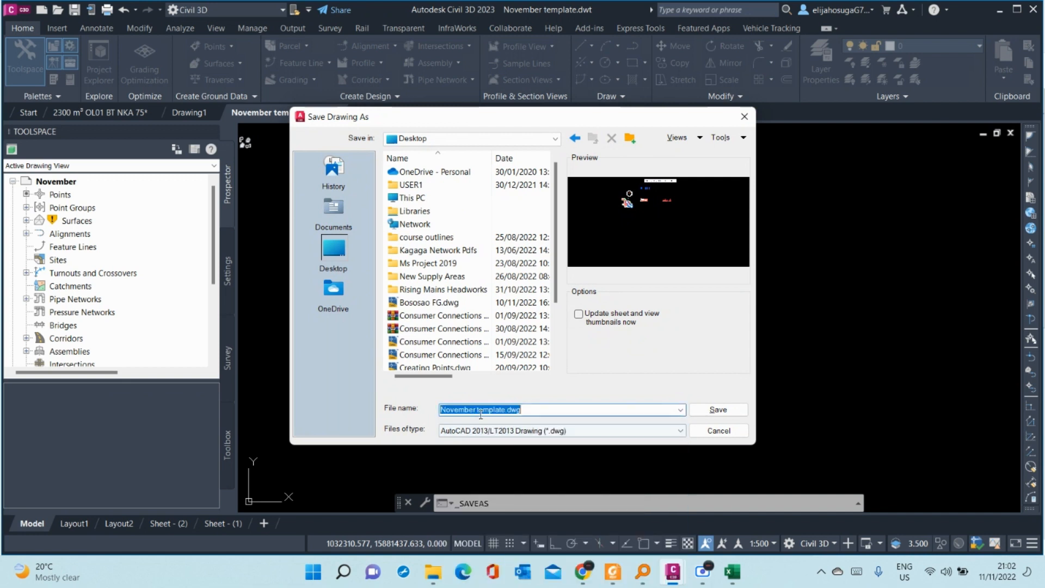
# - Save over the existing November.dwg on the Desktop and dismiss the version conflict notice
pyautogui.scroll(-2, 435, 334)
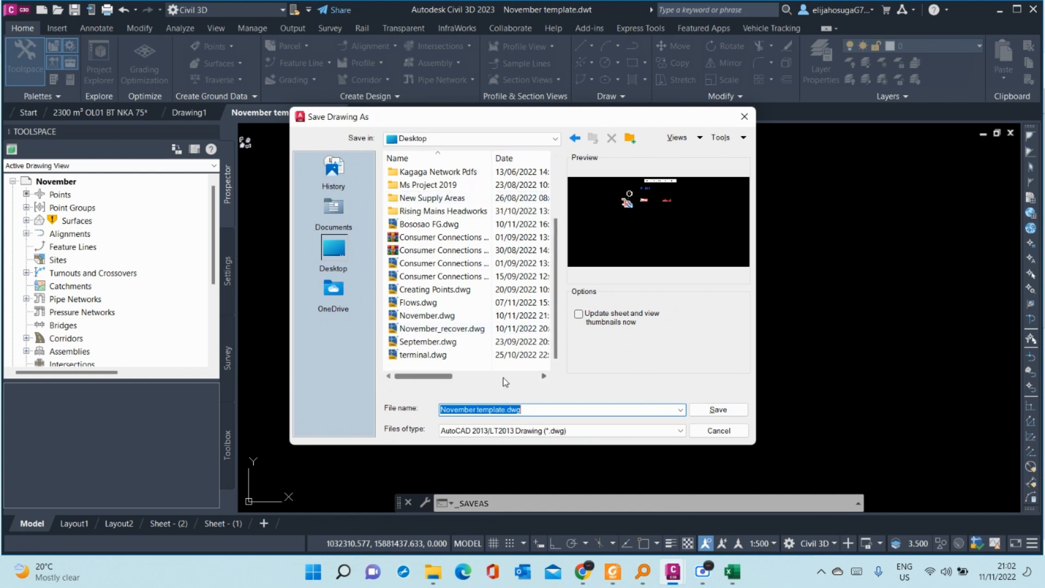
pyautogui.moveTo(438, 378)
pyautogui.mouseDown()
pyautogui.moveTo(447, 380)
pyautogui.moveTo(438, 379)
pyautogui.mouseUp()
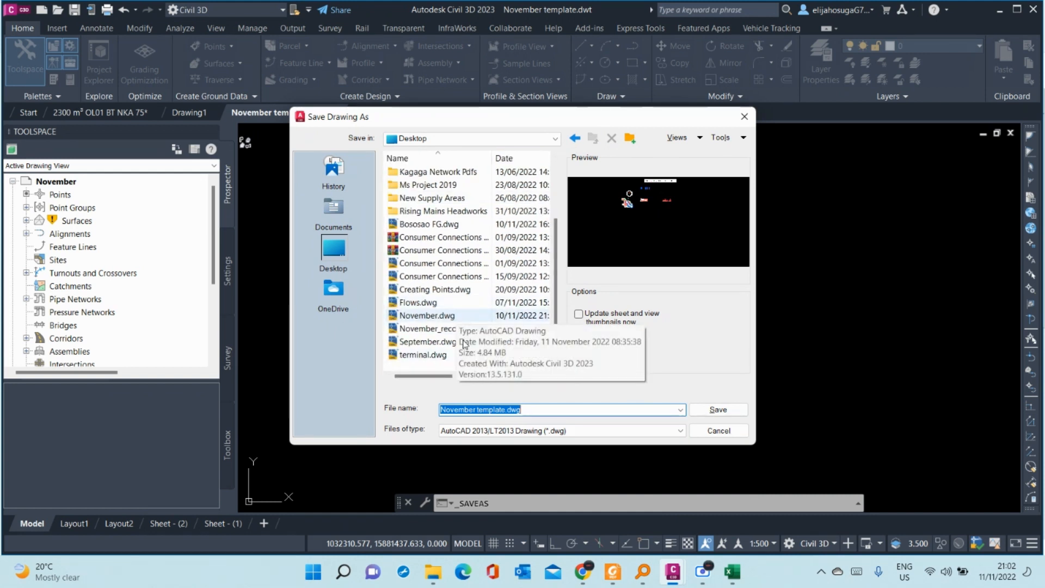
pyautogui.moveTo(440, 375); pyautogui.dragTo(442, 377)
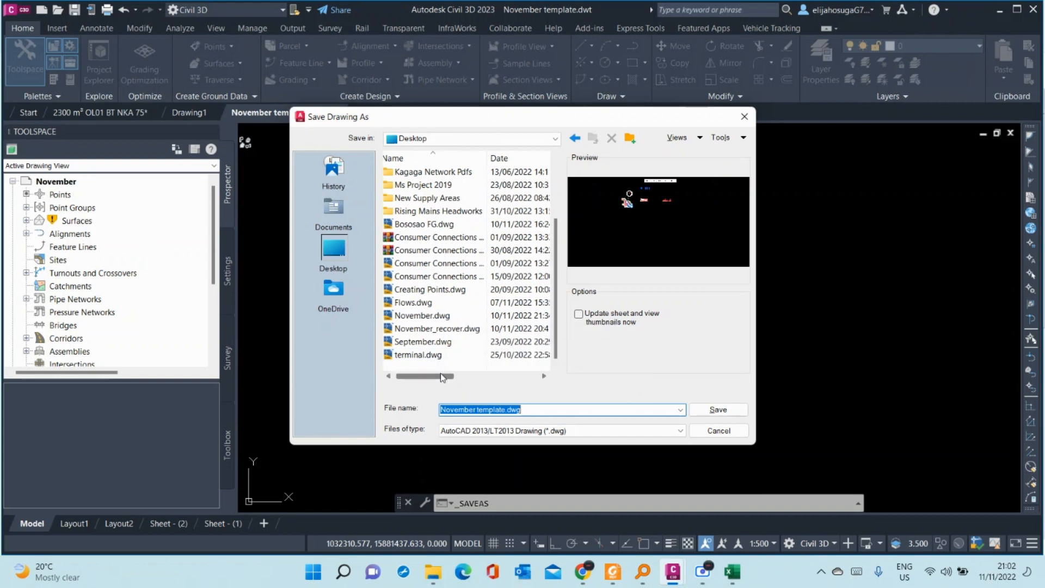
pyautogui.click(420, 315)
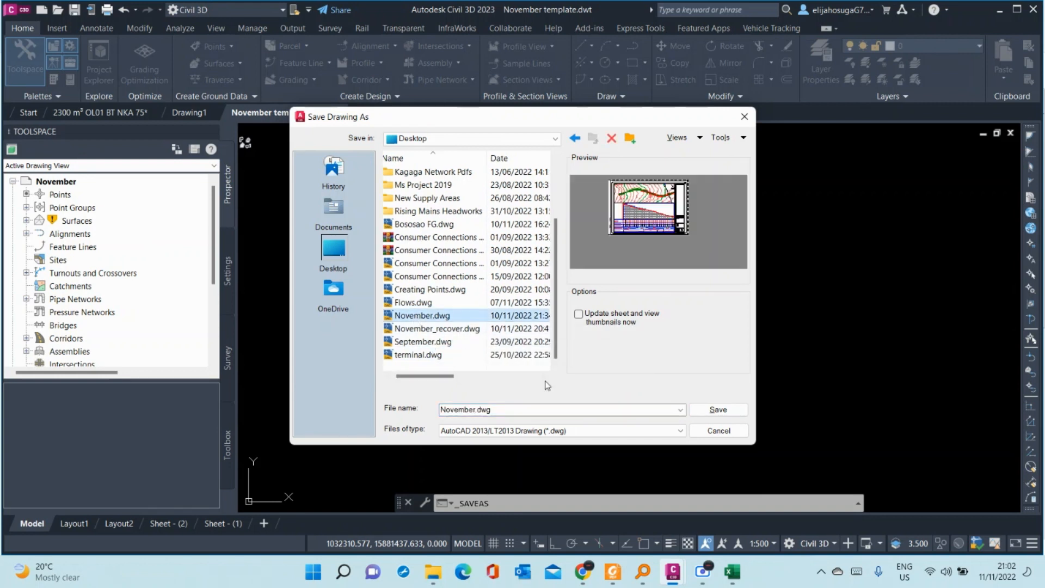
pyautogui.click(708, 409)
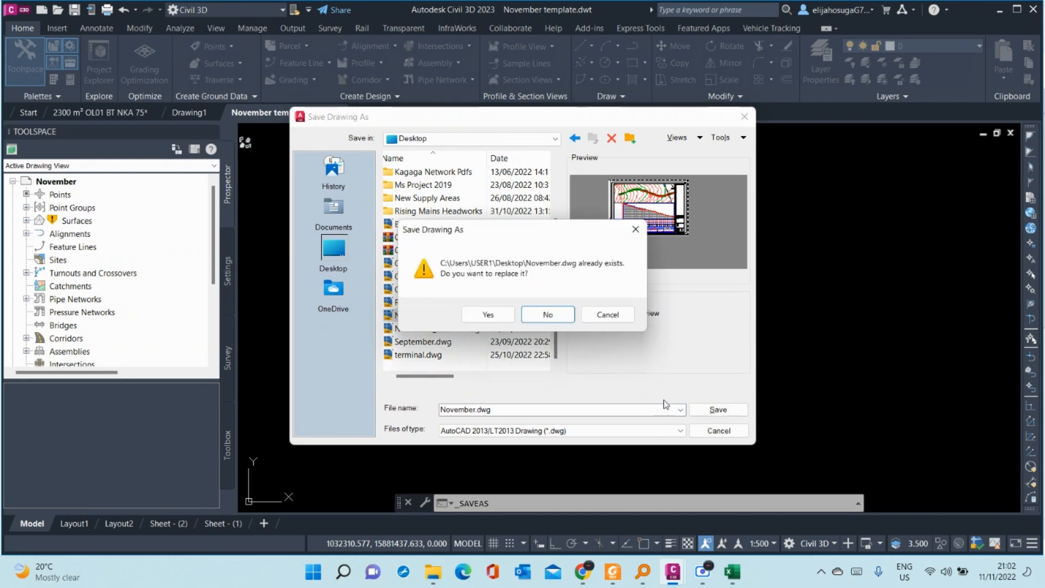
pyautogui.click(492, 316)
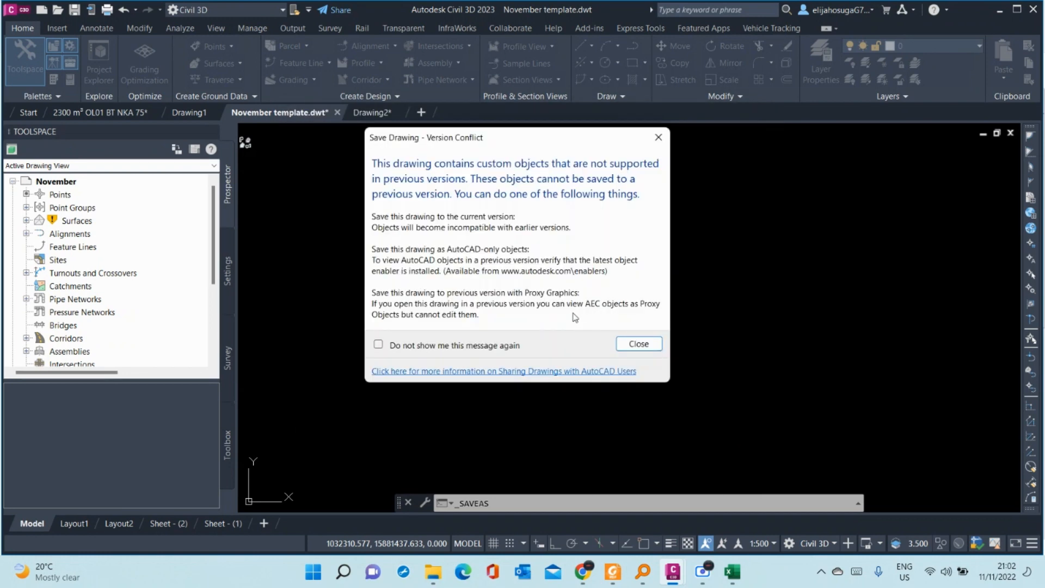
pyautogui.click(635, 346)
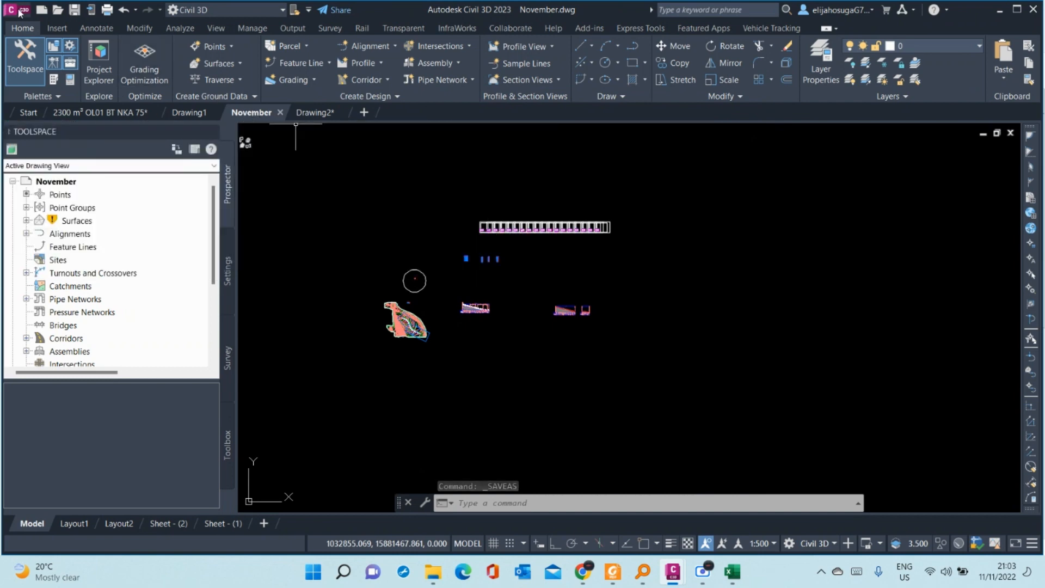
# - Open November template.dwt from the Template folder using the Drawing Template file type
pyautogui.click(56, 10)
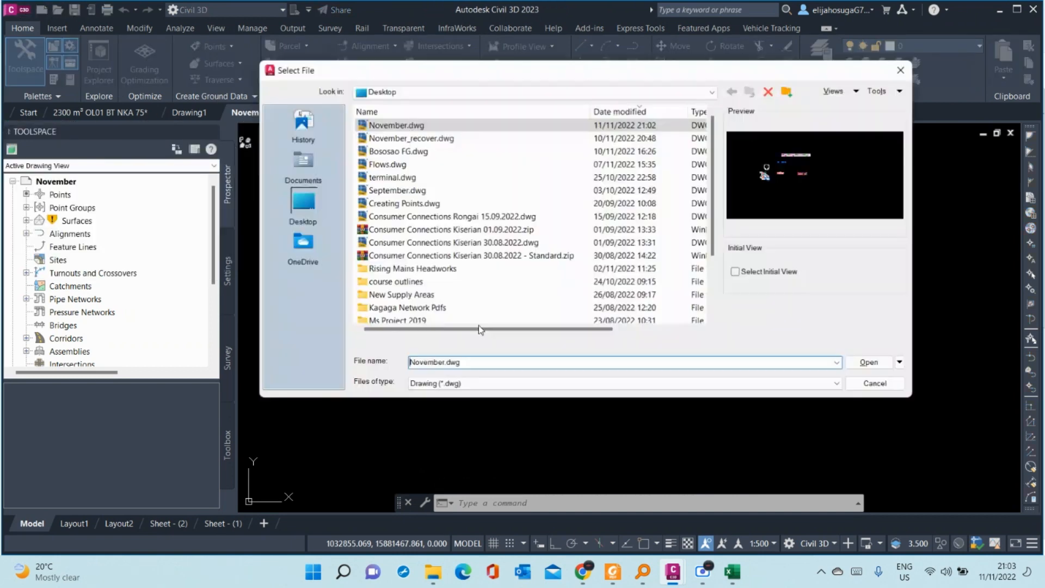
pyautogui.scroll(-2, 459, 245)
pyautogui.scroll(2, 447, 248)
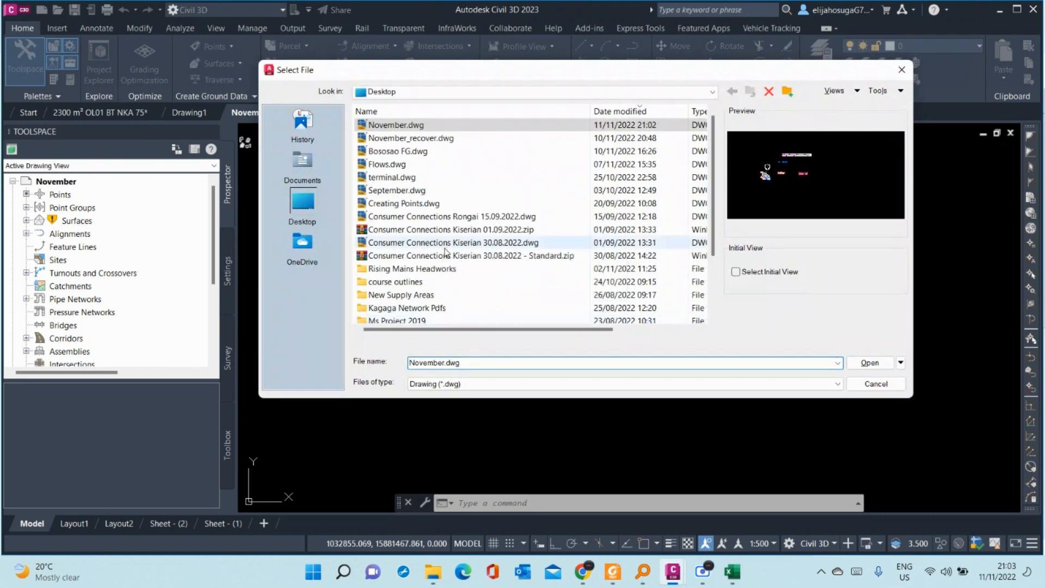
pyautogui.scroll(-2, 447, 250)
pyautogui.click(455, 383)
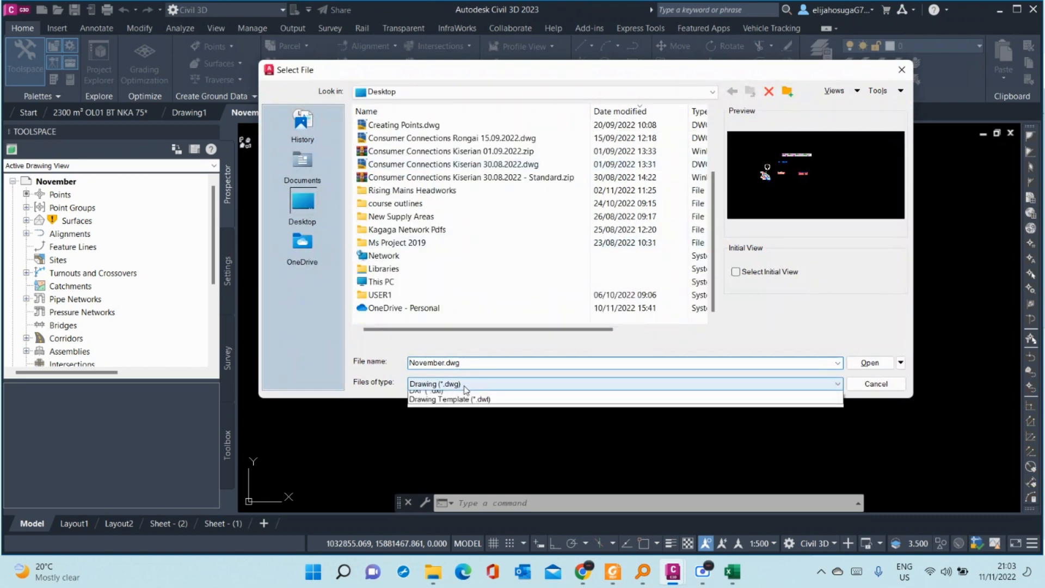
pyautogui.click(466, 423)
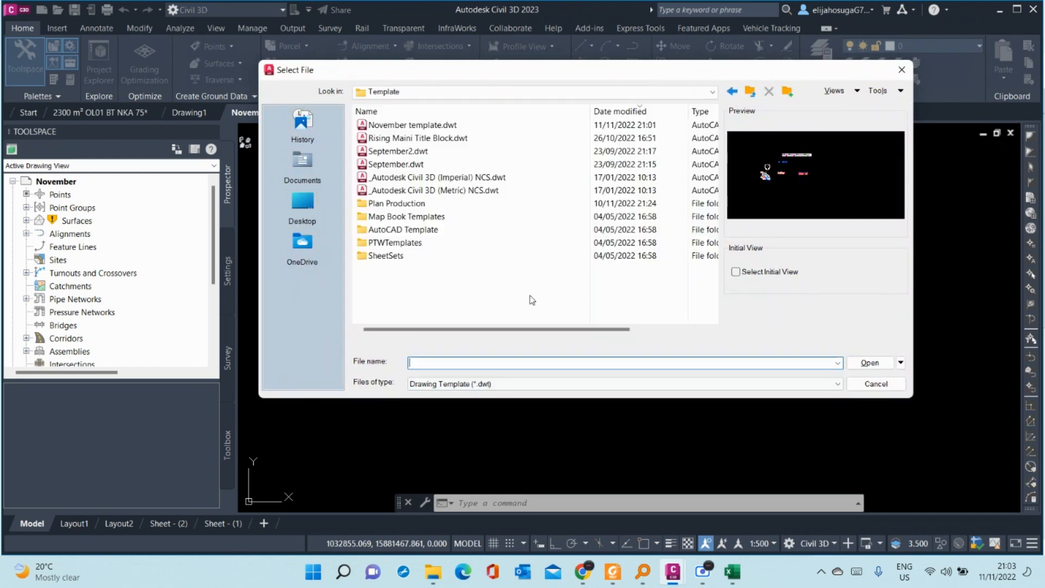
pyautogui.click(429, 126)
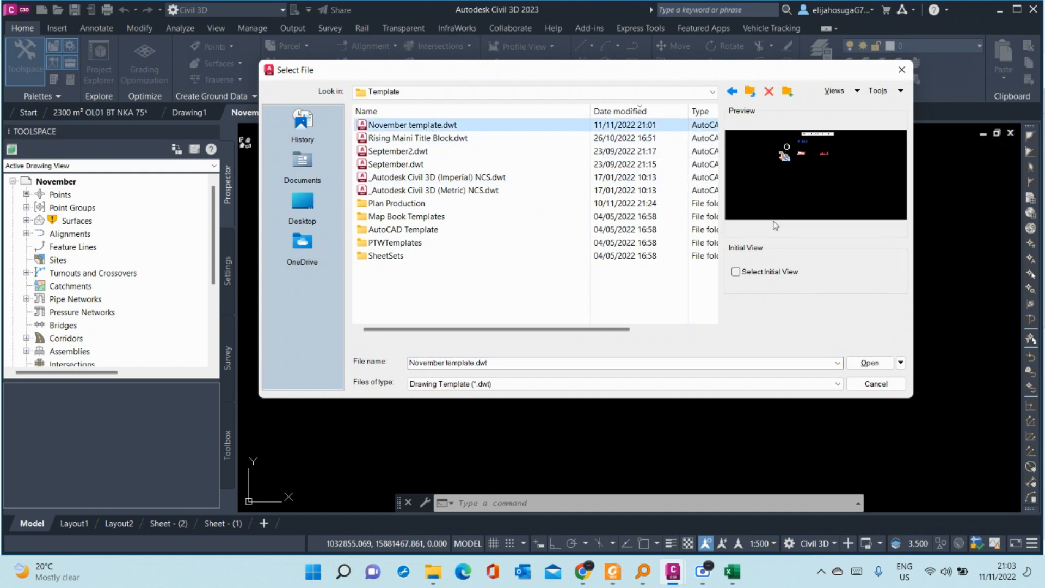
pyautogui.click(869, 362)
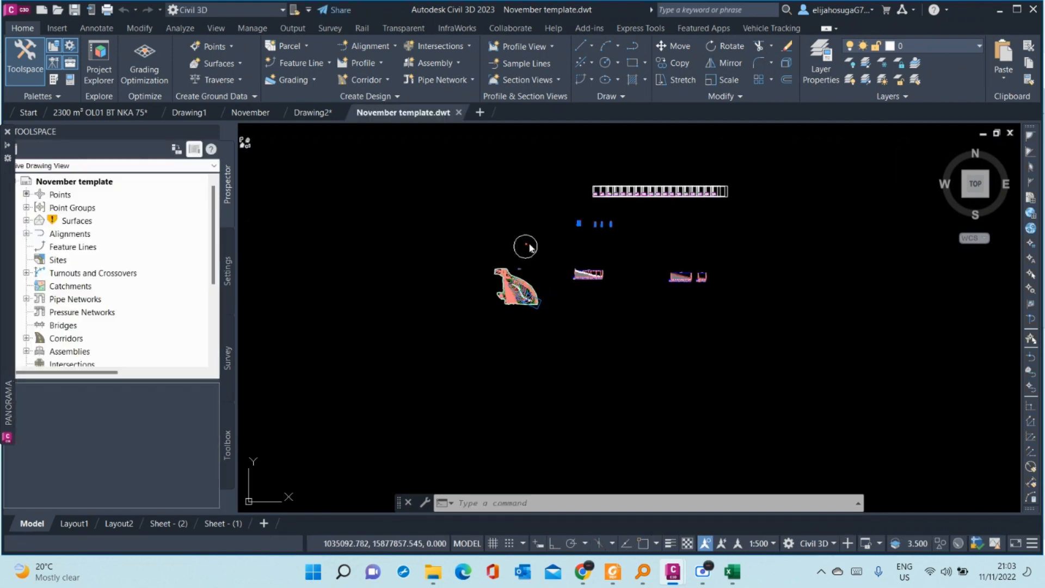
# - Erase every object in the November template, including its only view frame group, and close the template with the changes saved
pyautogui.click(471, 173)
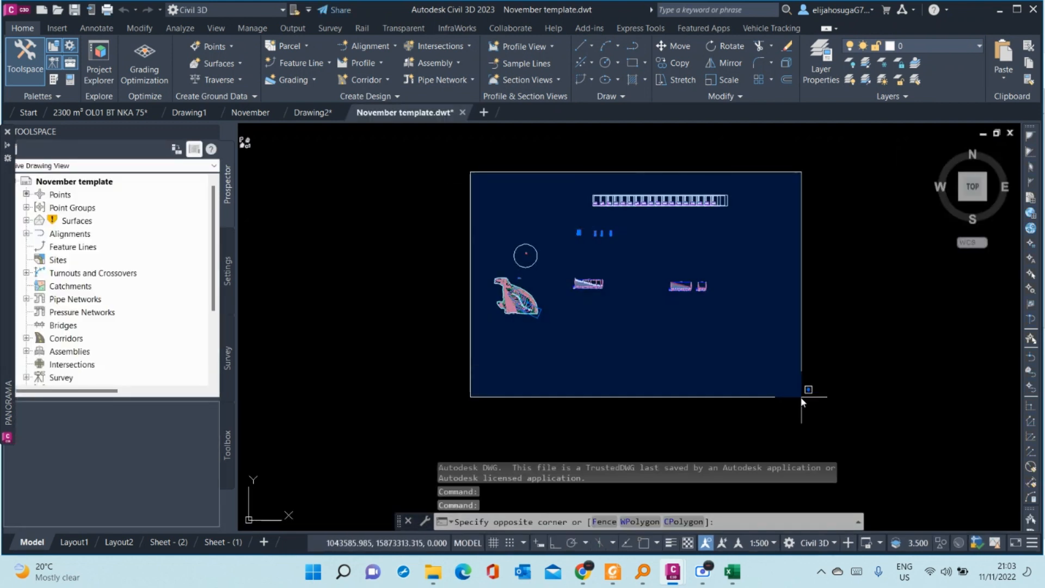
pyautogui.click(800, 396)
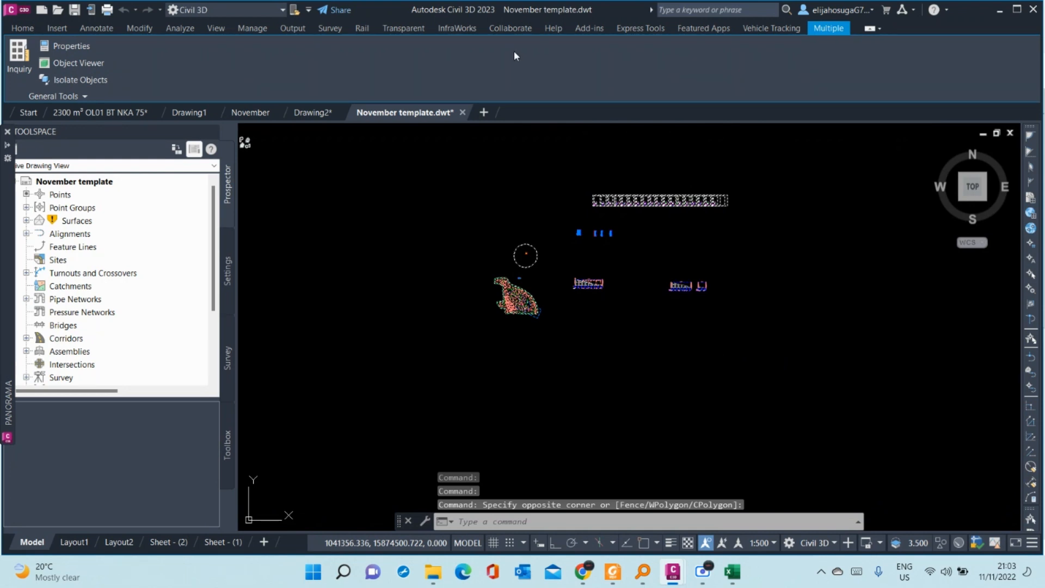
pyautogui.press('Delete')
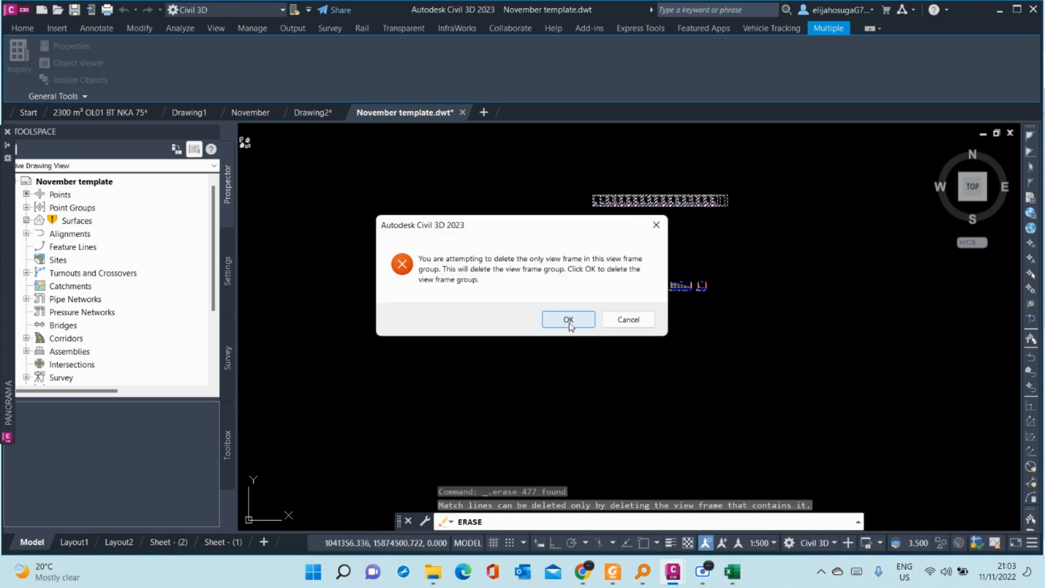
pyautogui.click(568, 320)
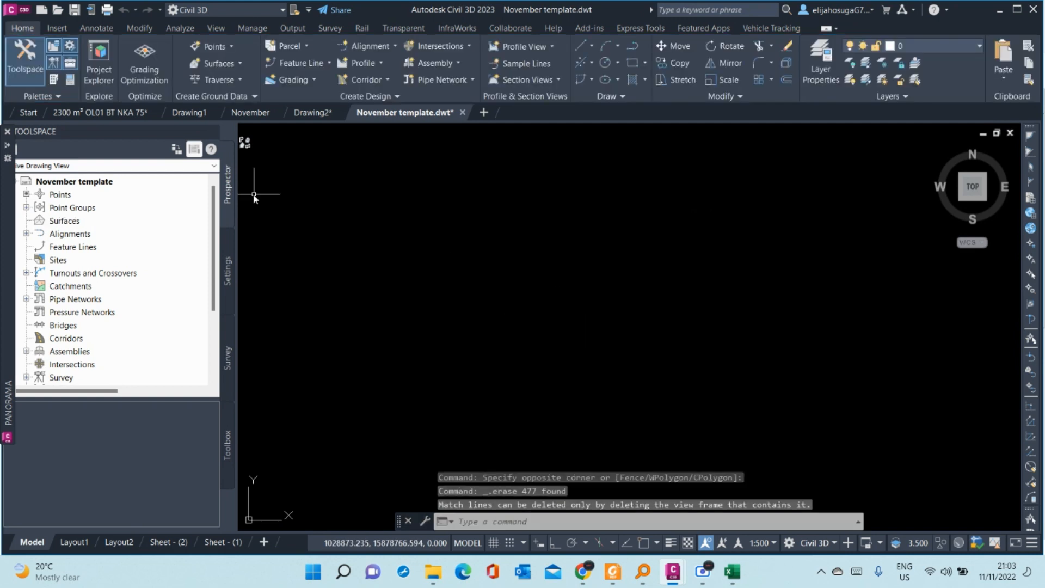
pyautogui.click(462, 113)
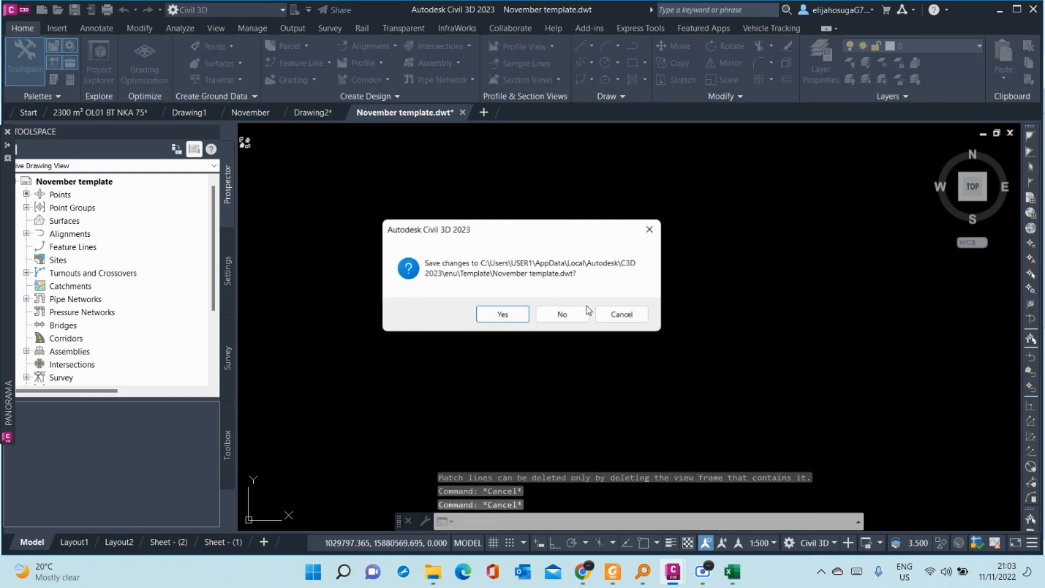
pyautogui.press('Escape')
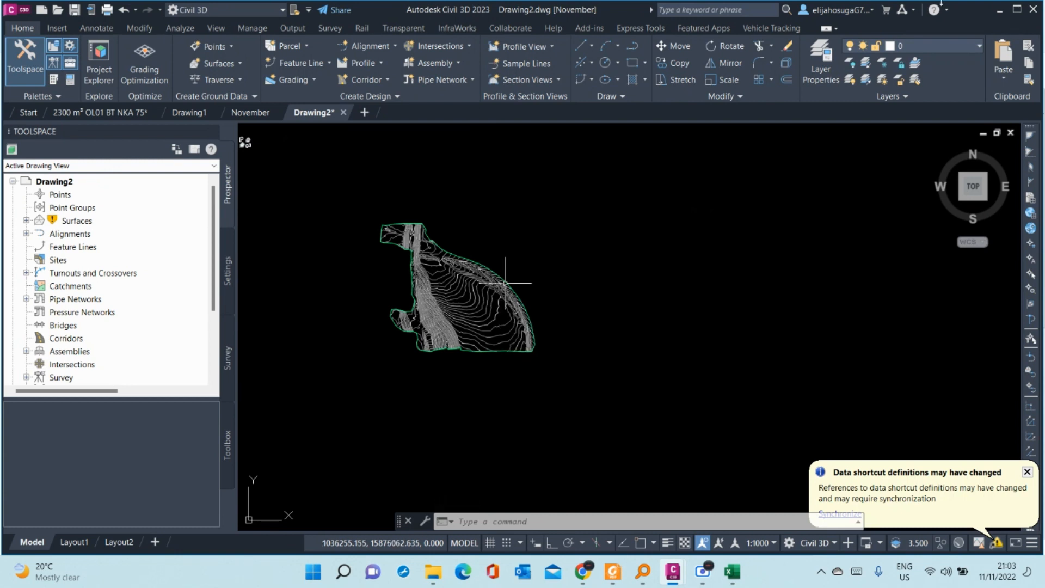
# - Start a new drawing from November template.dwt in the Template folder
pyautogui.scroll(-2, 465, 294)
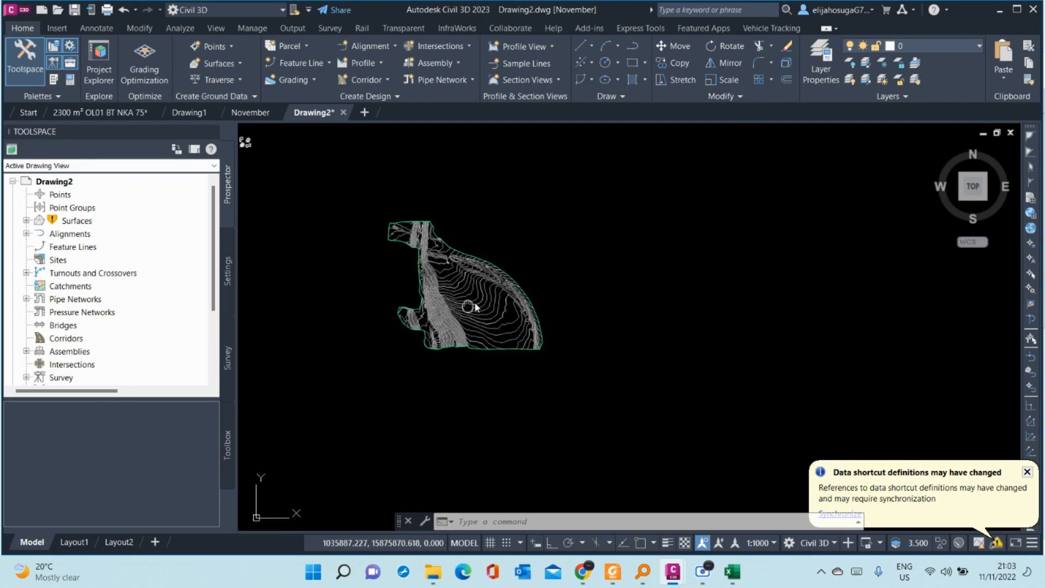
pyautogui.scroll(-1, 462, 271)
pyautogui.scroll(5, 461, 268)
pyautogui.scroll(-3, 460, 253)
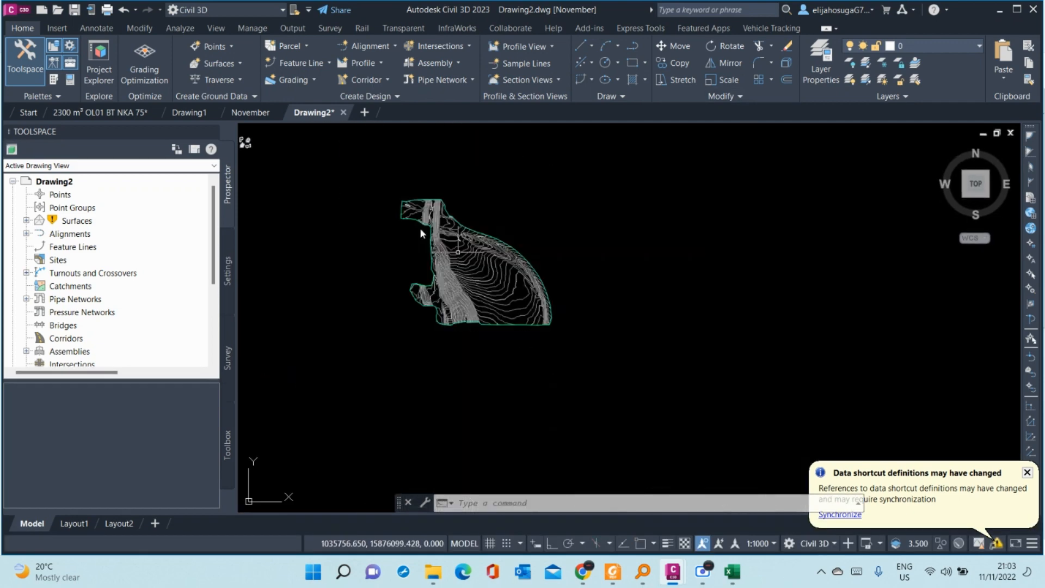
pyautogui.click(15, 12)
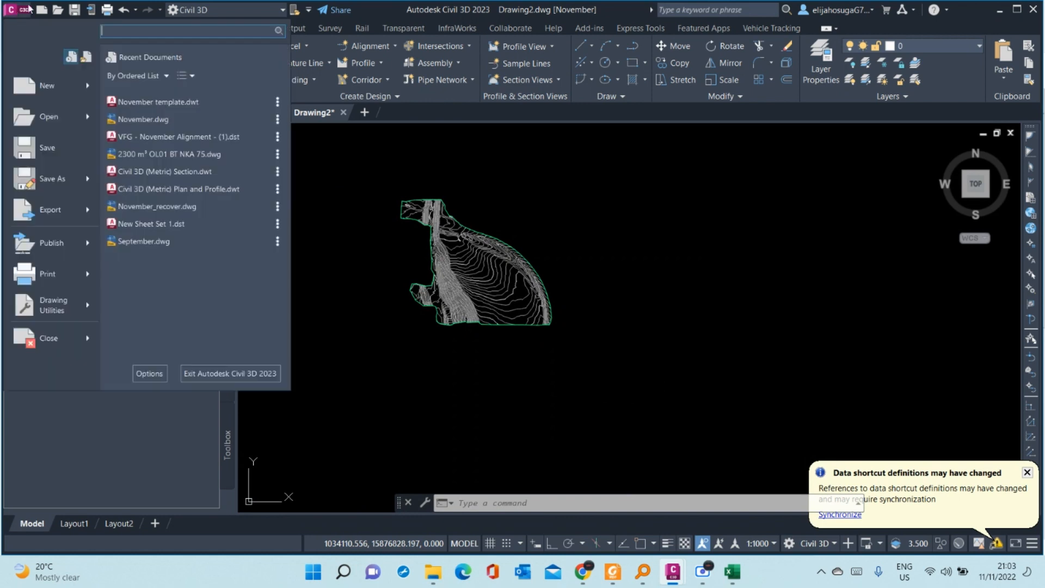
pyautogui.moveTo(74, 194)
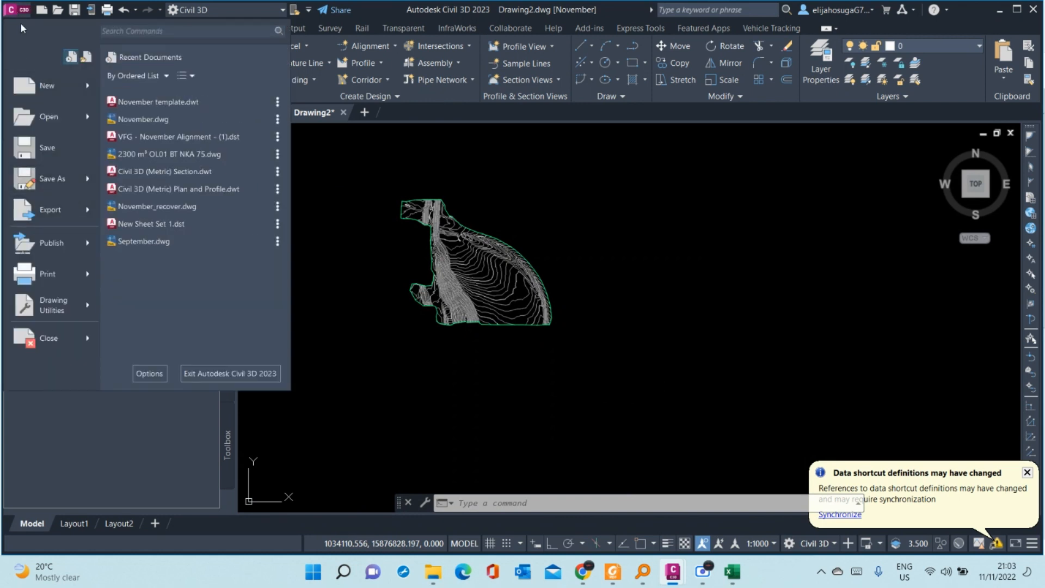
pyautogui.click(46, 85)
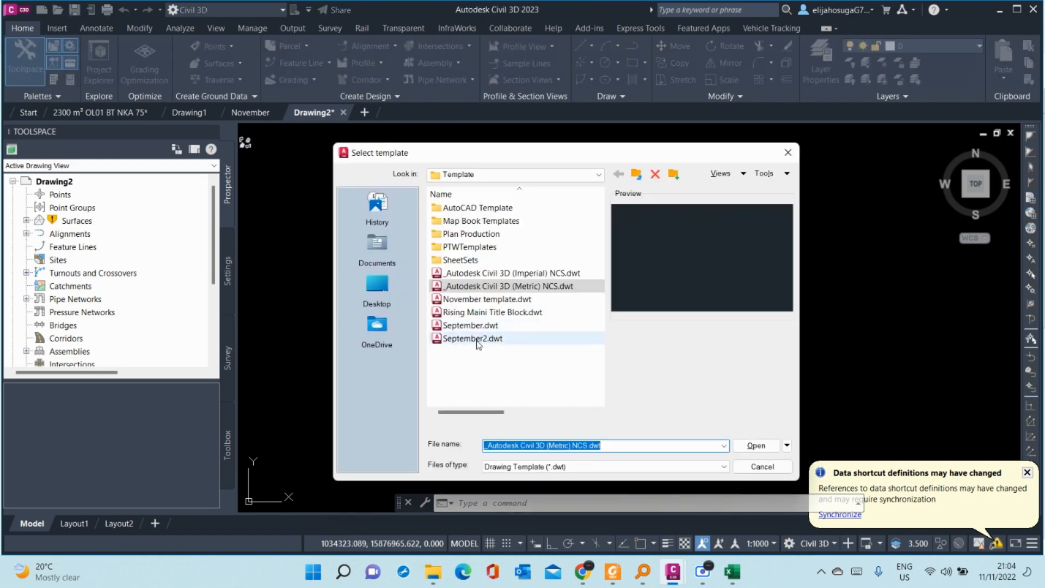
pyautogui.click(488, 298)
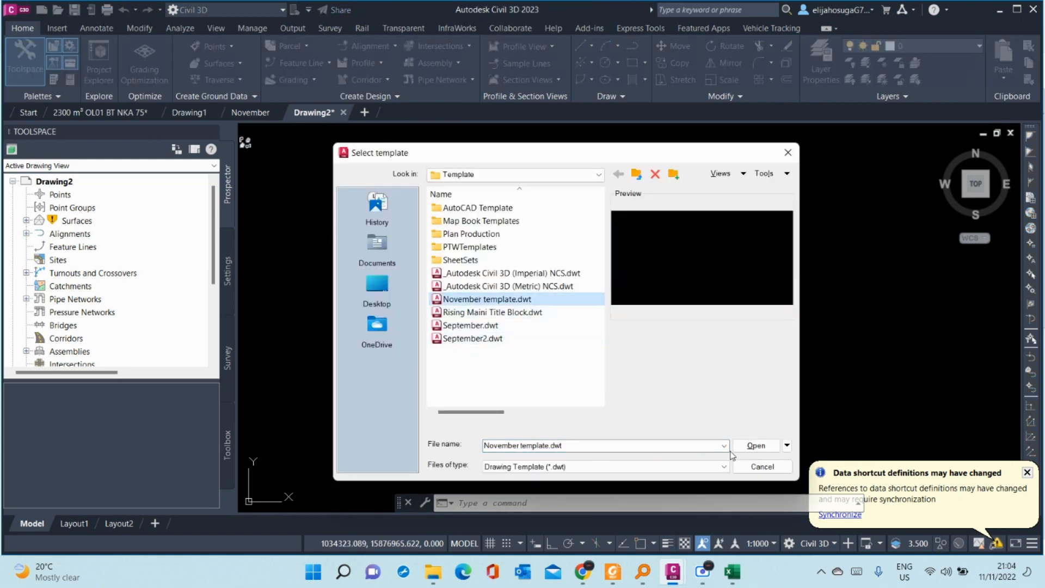
pyautogui.click(756, 446)
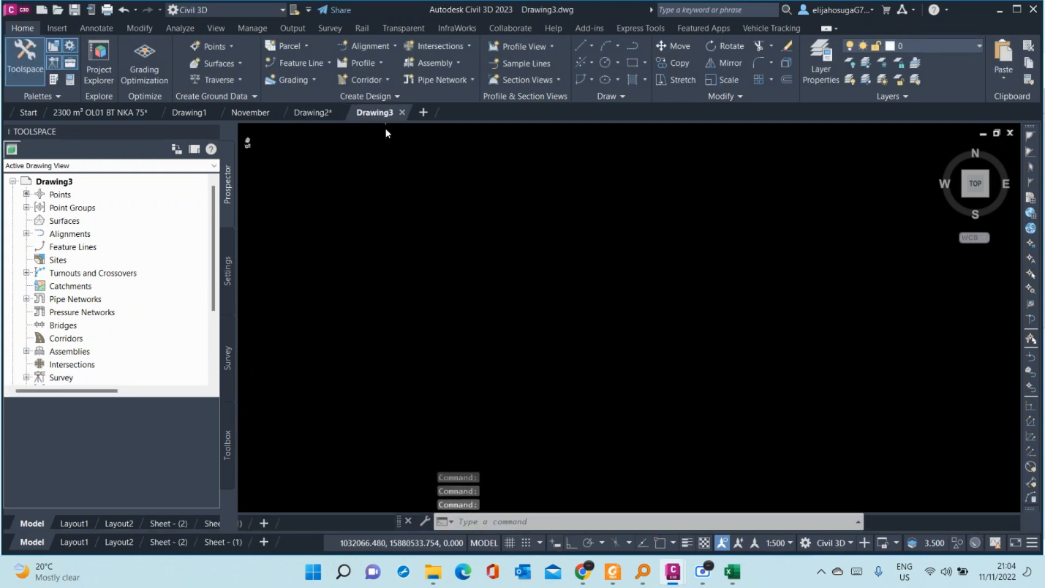
# - Create a reference to the Topo Surface data shortcut using the Contours 2m and 10m (Background) style
pyautogui.scroll(-3, 82, 317)
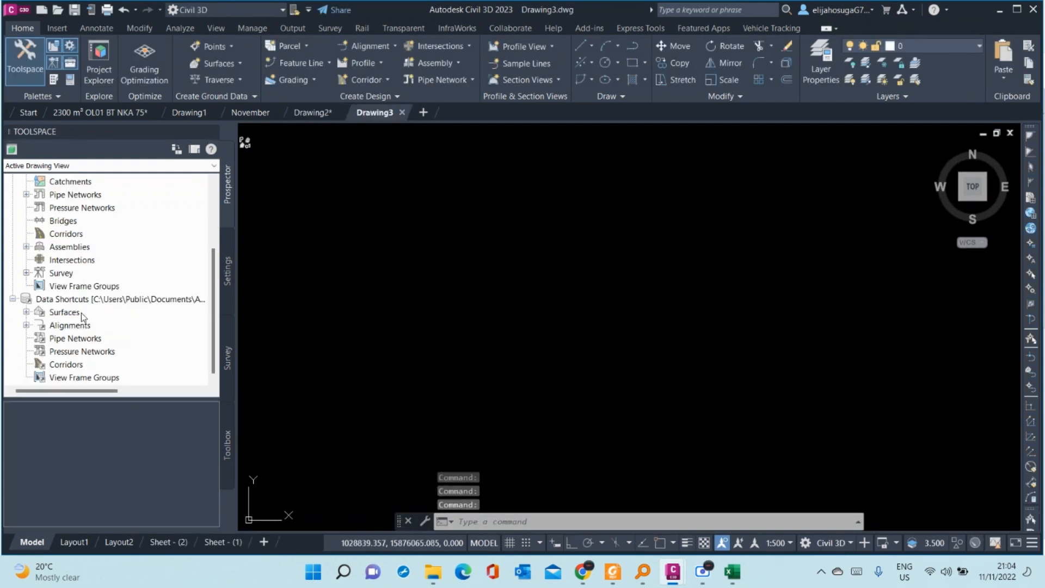
pyautogui.click(26, 312)
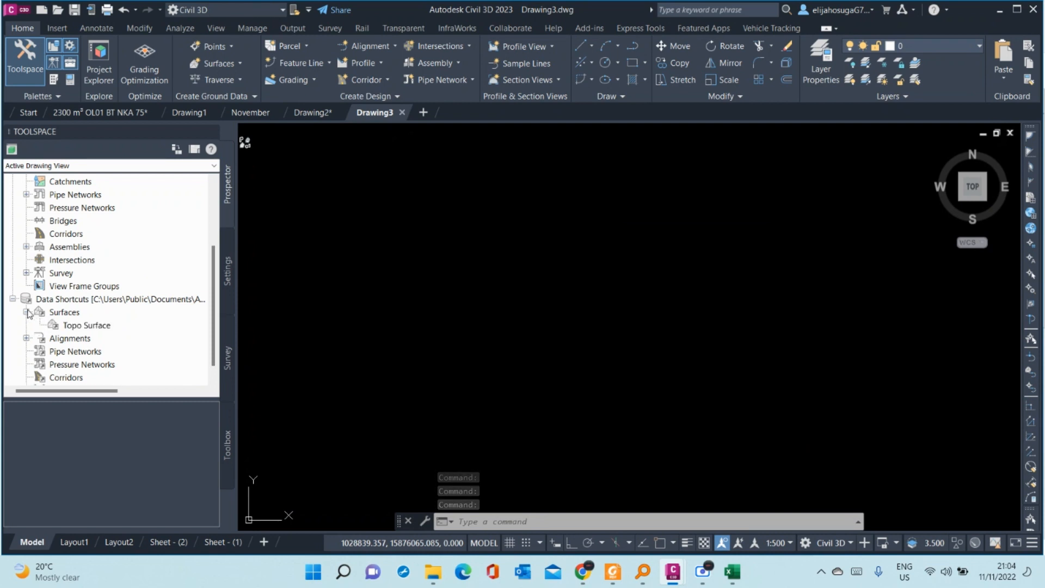
pyautogui.click(74, 327)
pyautogui.rightClick(75, 327)
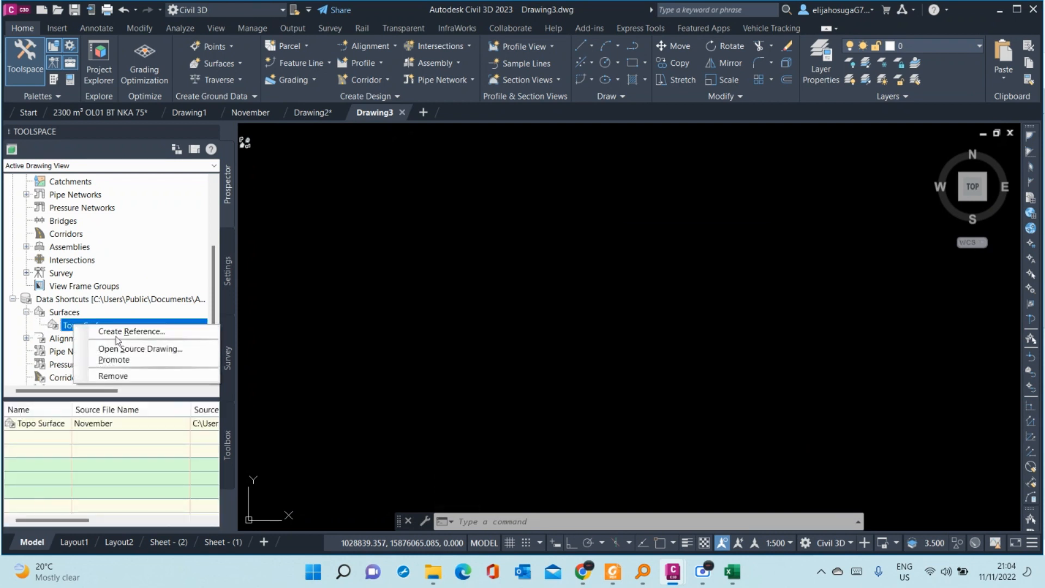
pyautogui.click(122, 333)
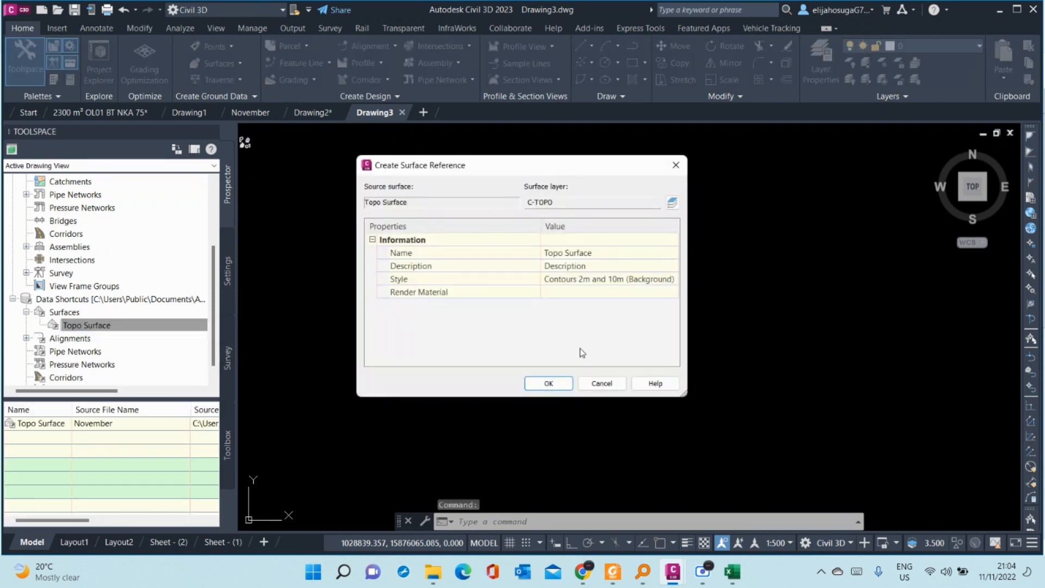
pyautogui.click(548, 384)
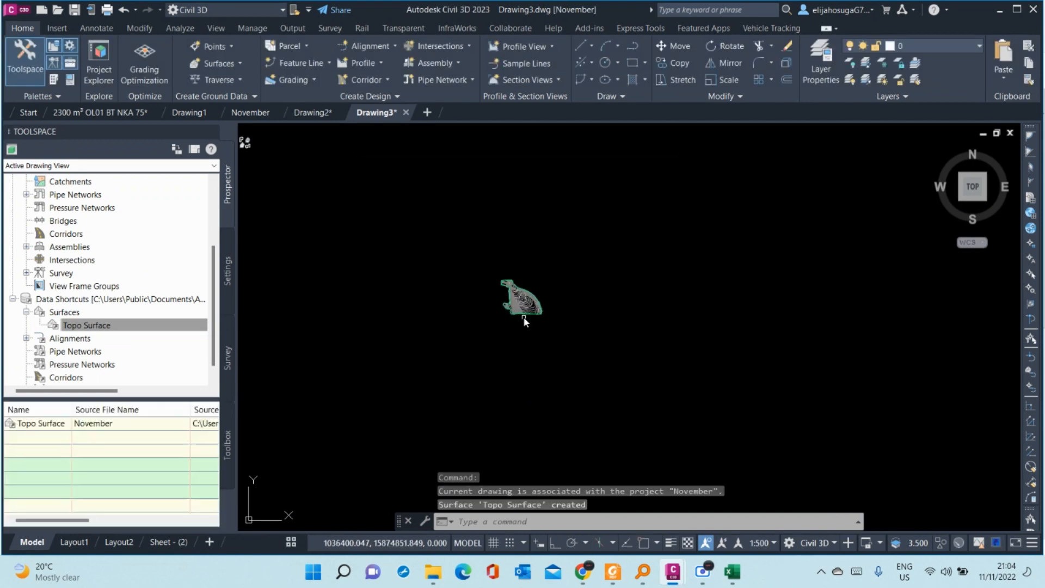
pyautogui.scroll(10, 517, 308)
pyautogui.scroll(-4, 509, 289)
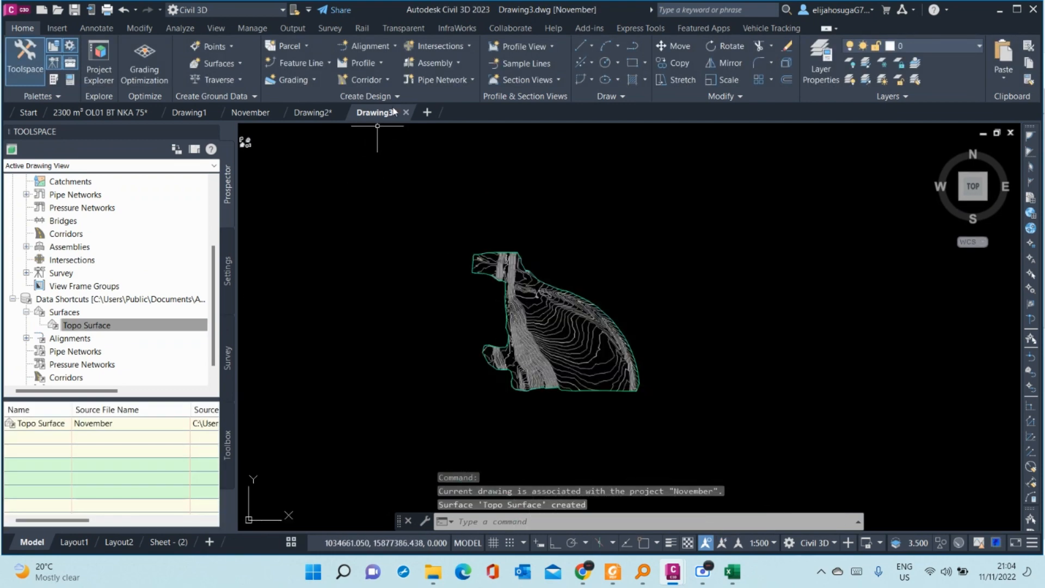
# - Set up the centerline alignment November Alignment with November Alignment Style and the November label Set
pyautogui.click(370, 45)
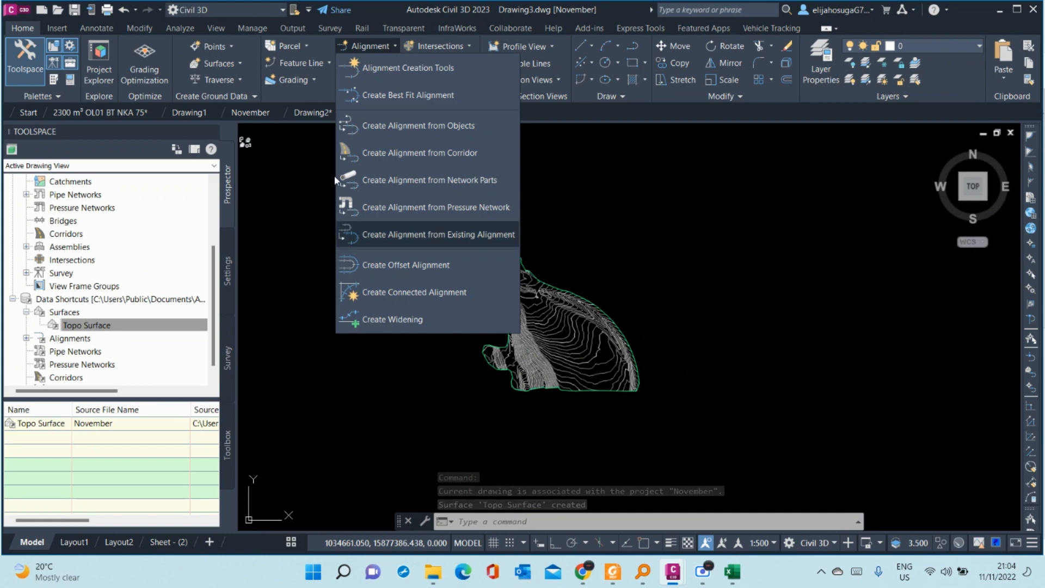
pyautogui.click(397, 68)
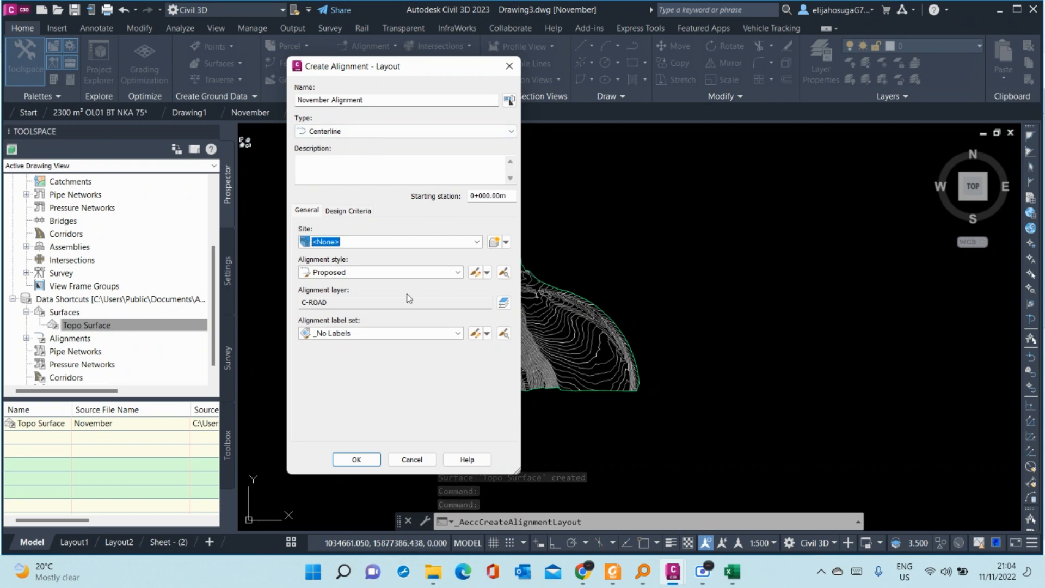
pyautogui.click(452, 275)
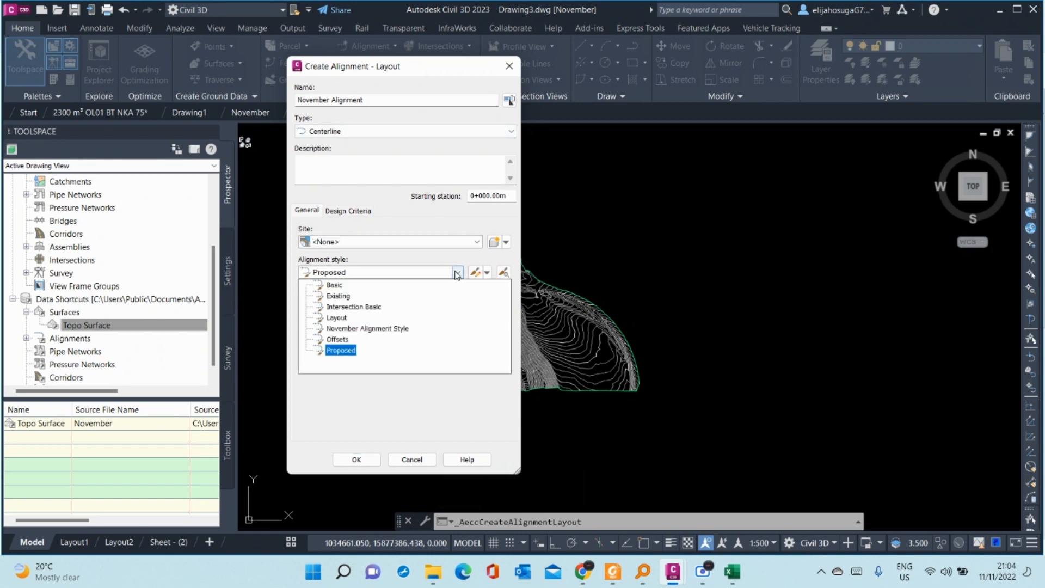
pyautogui.click(376, 329)
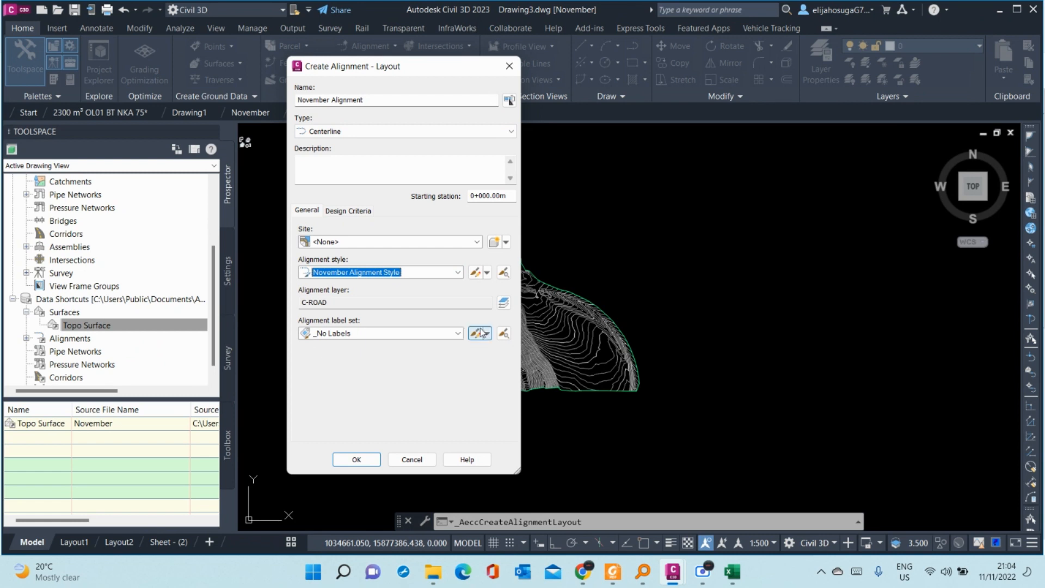
pyautogui.click(458, 334)
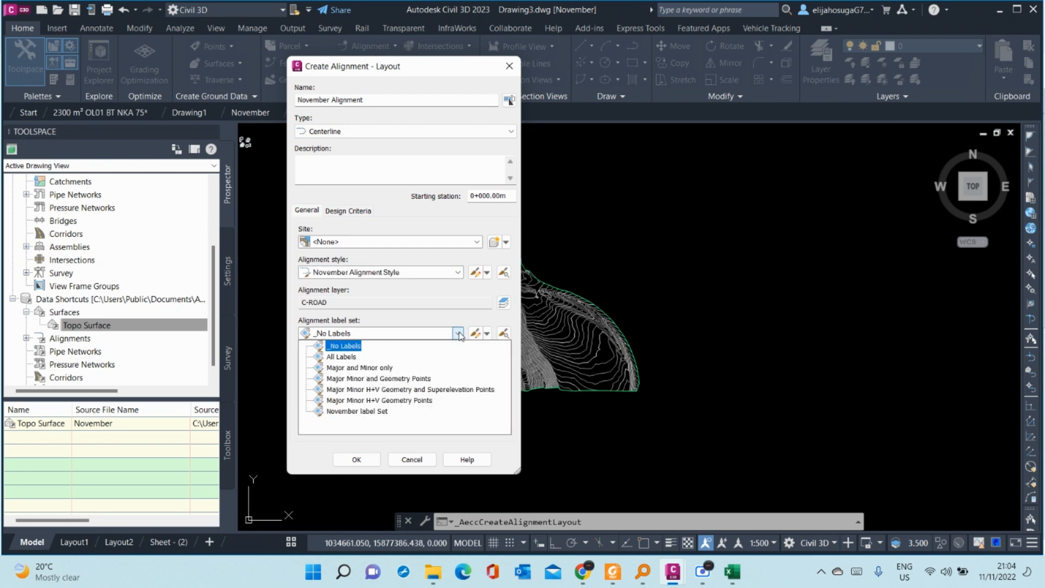
pyautogui.click(359, 412)
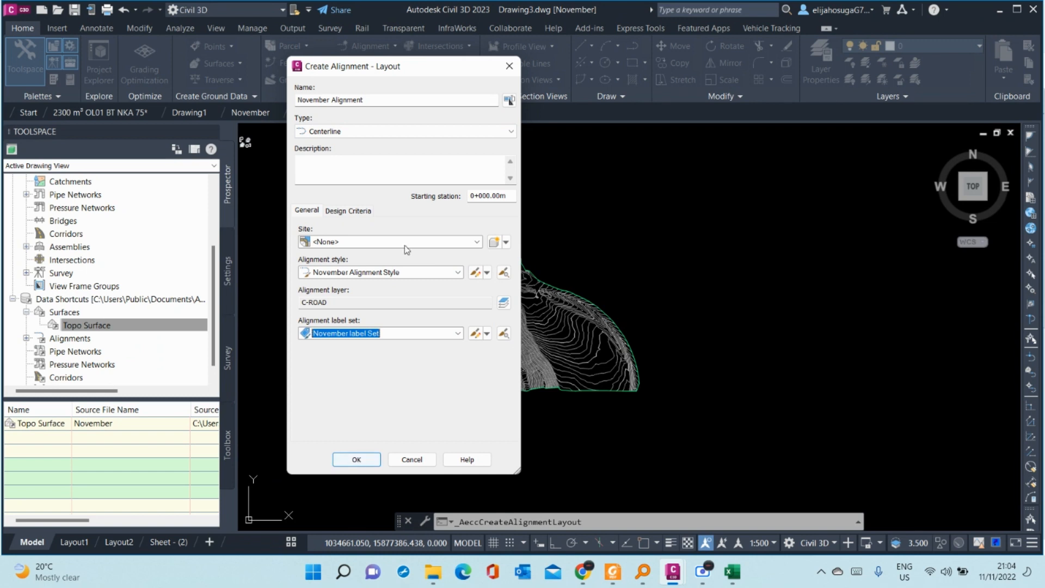
pyautogui.click(355, 460)
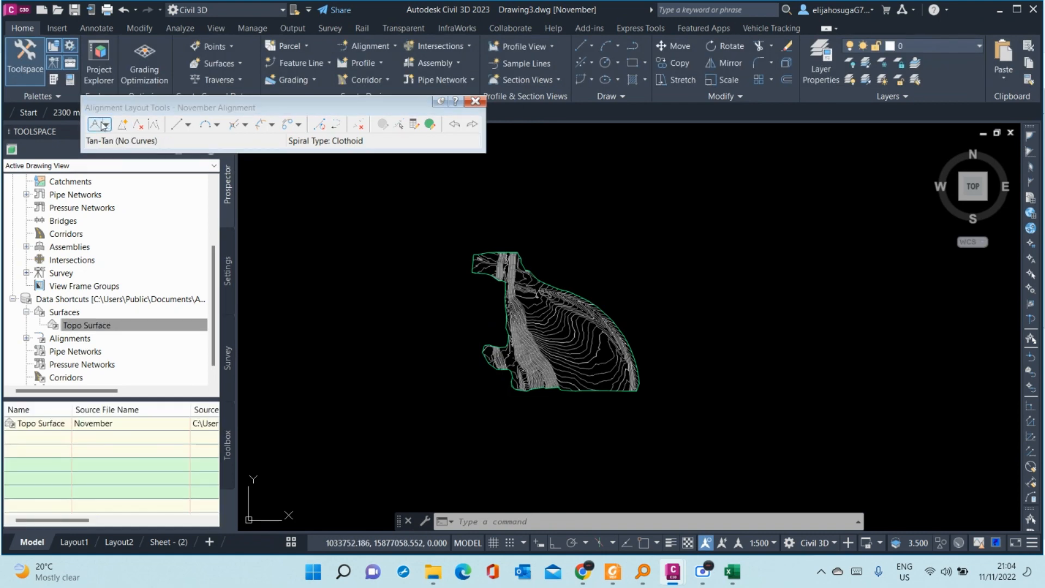
# - Draw the alignment as Tangent-Tangent (With curves) across the Topo Surface, from its northern part down to near its southern boundary
pyautogui.click(107, 125)
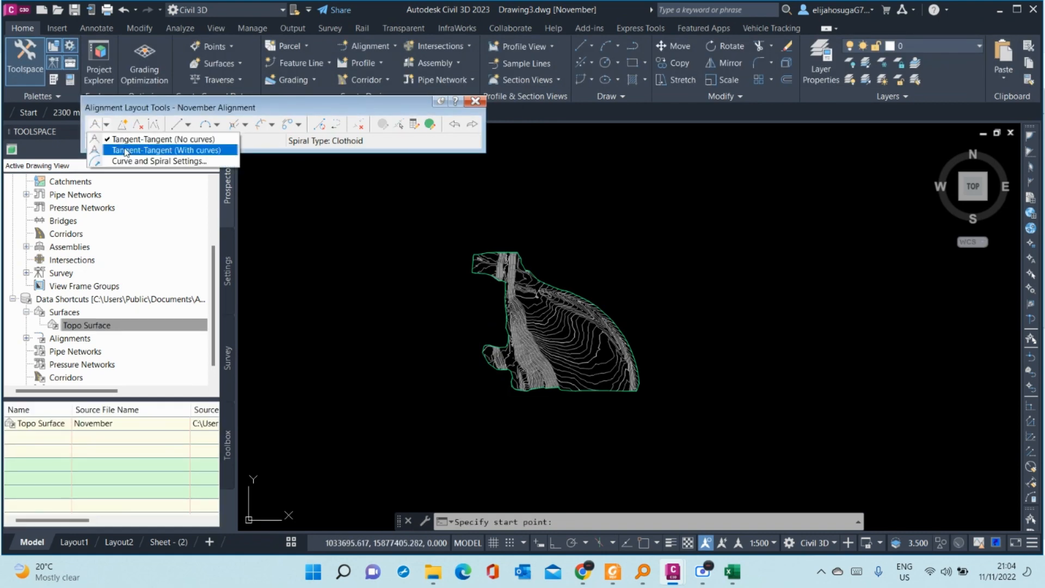
pyautogui.click(163, 150)
pyautogui.scroll(6, 576, 327)
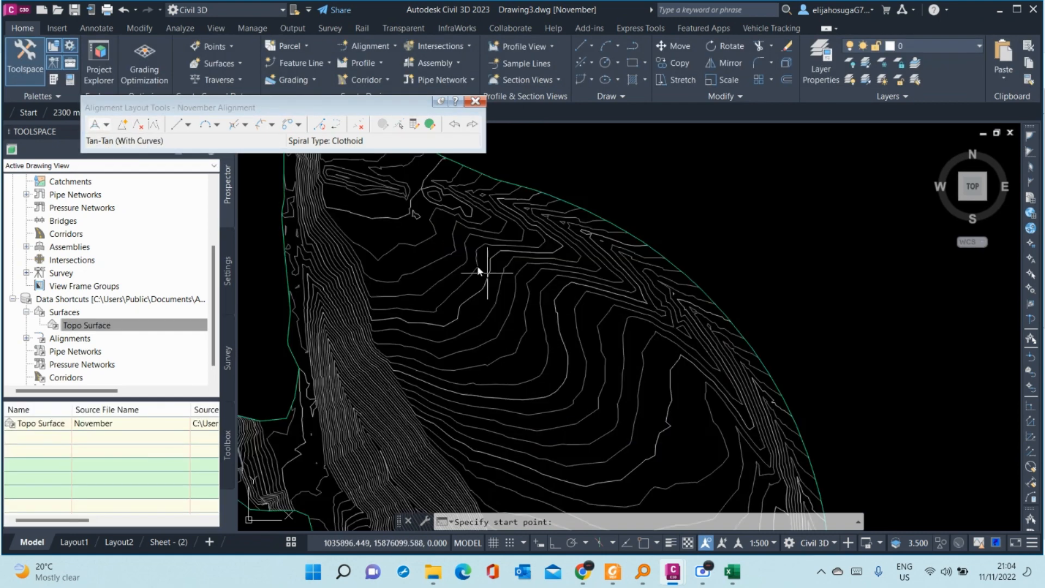
pyautogui.click(382, 200)
pyautogui.click(534, 297)
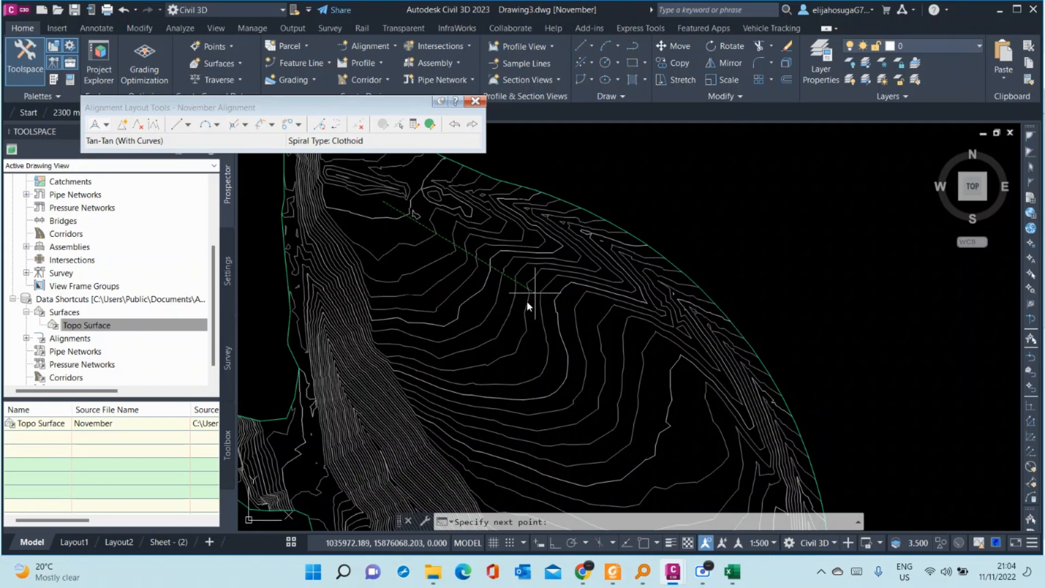
pyautogui.click(520, 443)
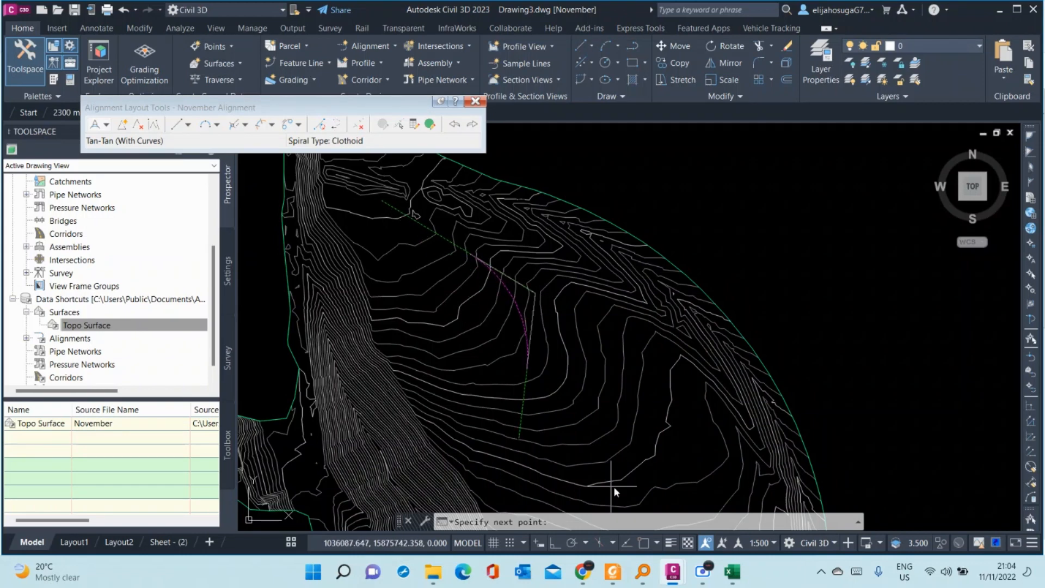
pyautogui.moveTo(606, 490); pyautogui.dragTo(531, 306, button='middle')
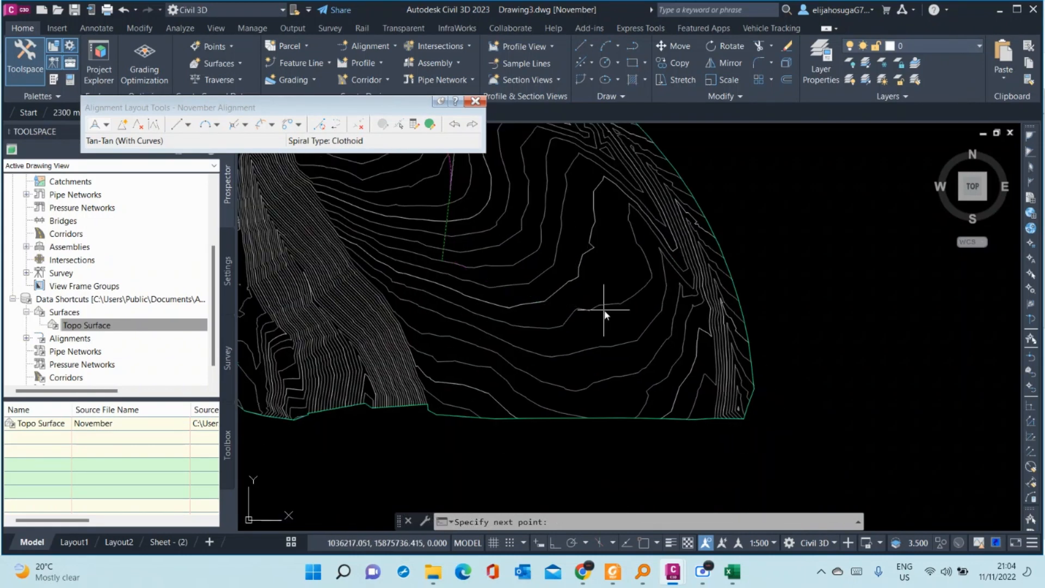
pyautogui.click(635, 383)
pyautogui.press('Return')
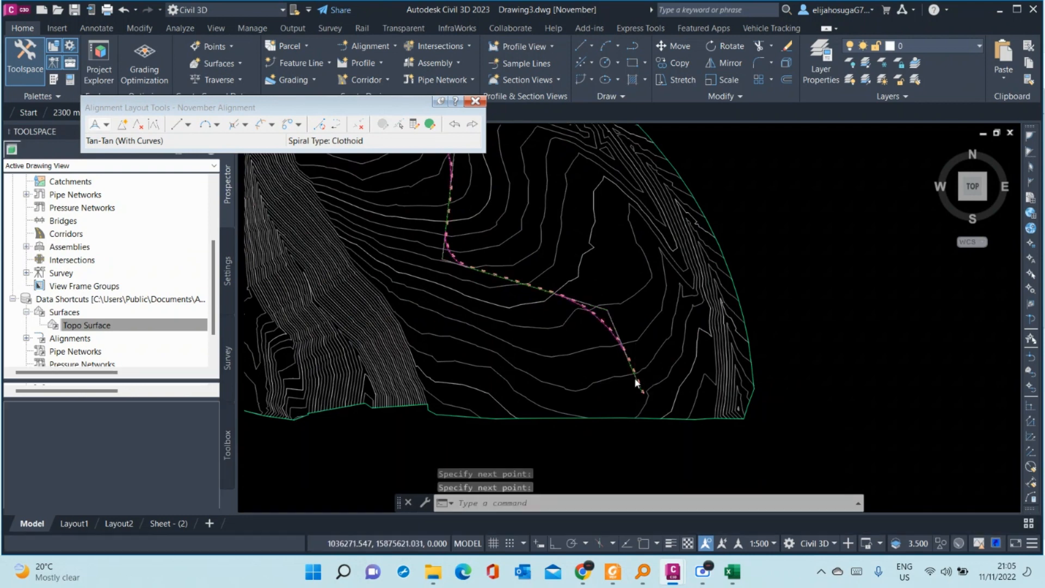
# - Examine the station labels and styling along the new alignment
pyautogui.scroll(4, 488, 204)
pyautogui.scroll(-6, 521, 260)
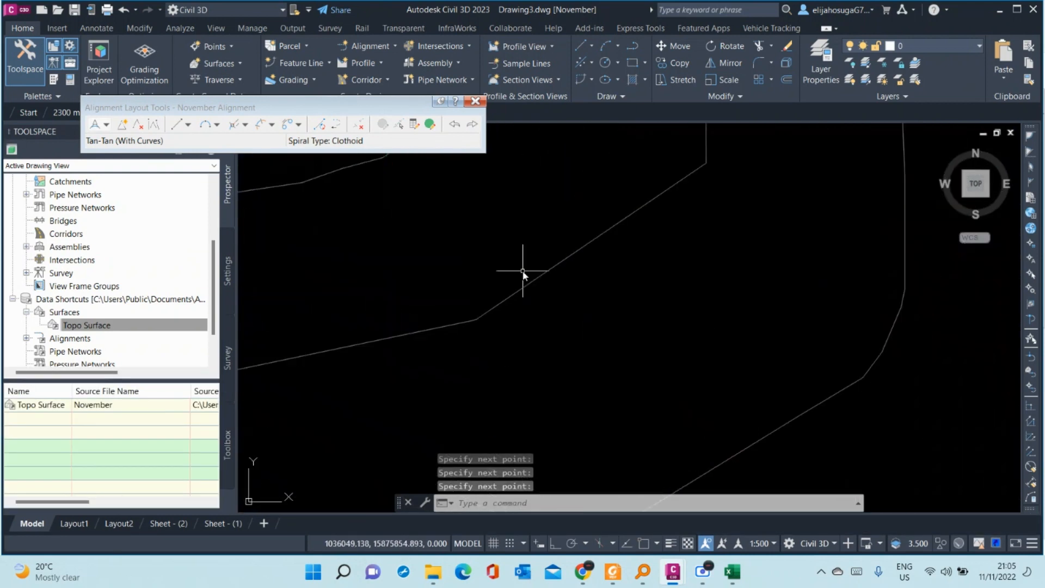
pyautogui.scroll(3, 547, 335)
pyautogui.scroll(4, 498, 261)
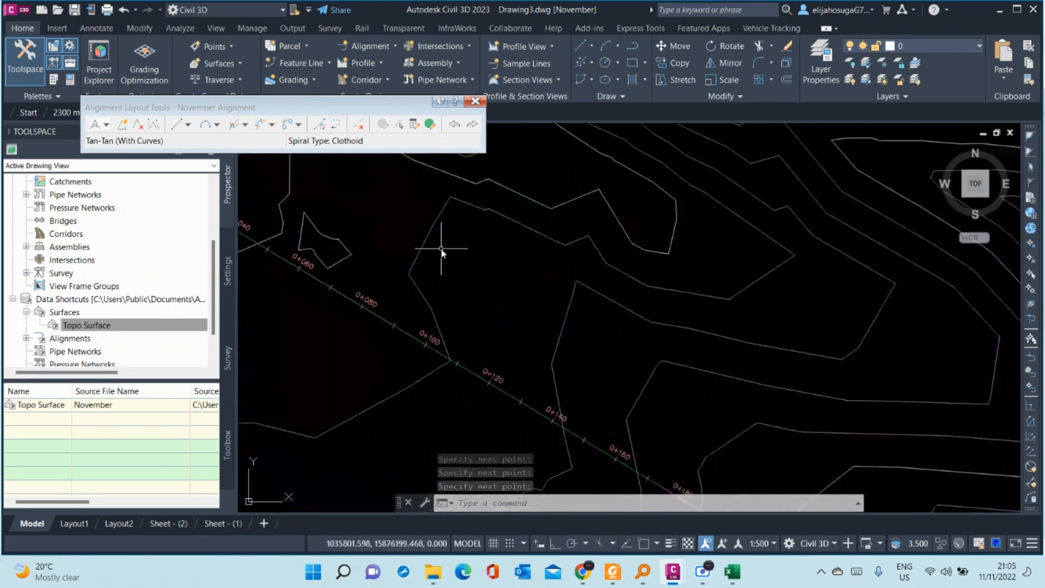
pyautogui.scroll(-4, 443, 234)
pyautogui.scroll(5, 472, 273)
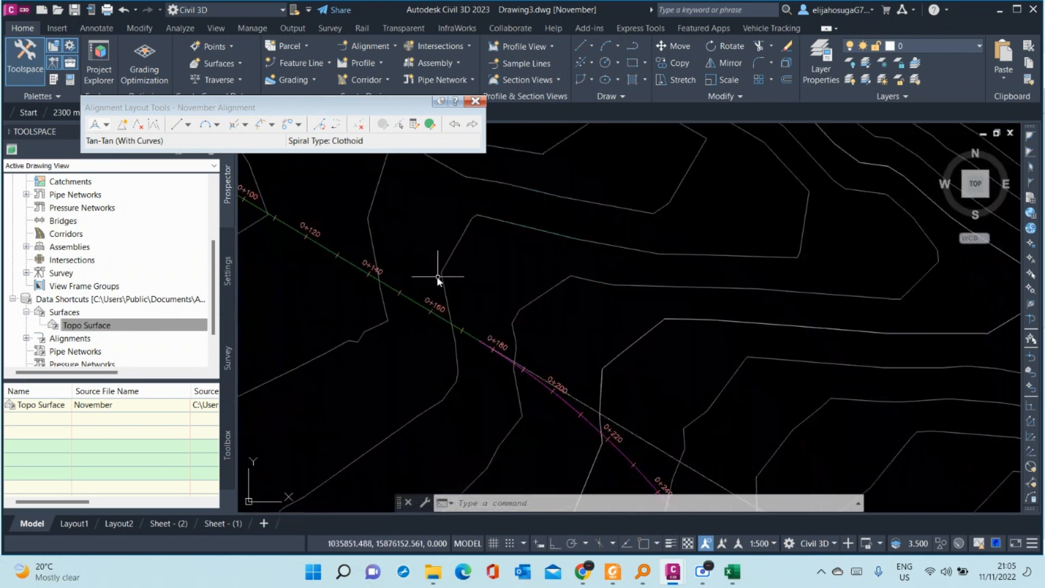
# - Create a surface profile of the Topo Surface along November Alignment and start drawing it in a profile view
pyautogui.click(409, 299)
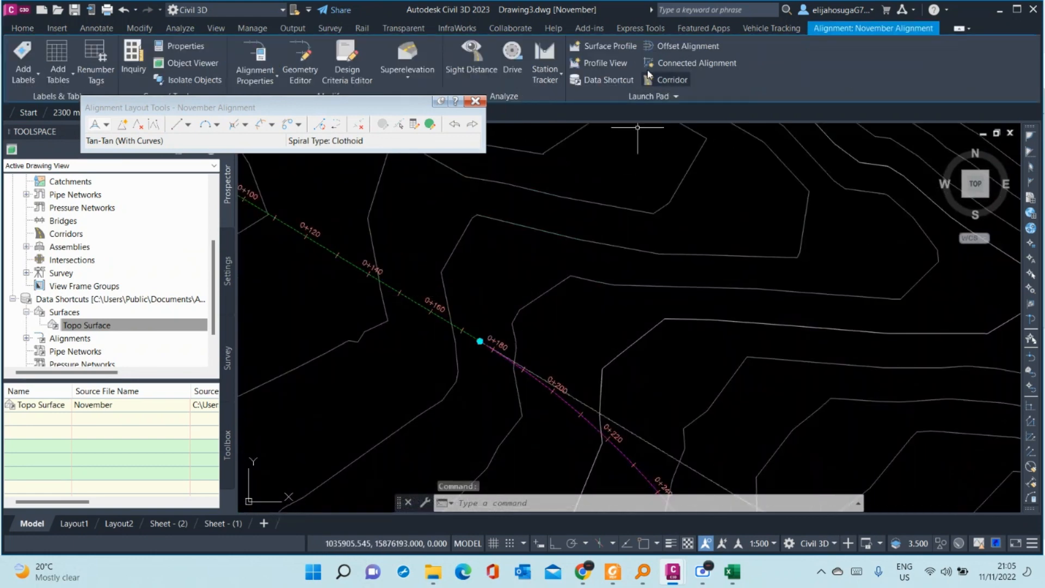
pyautogui.click(613, 48)
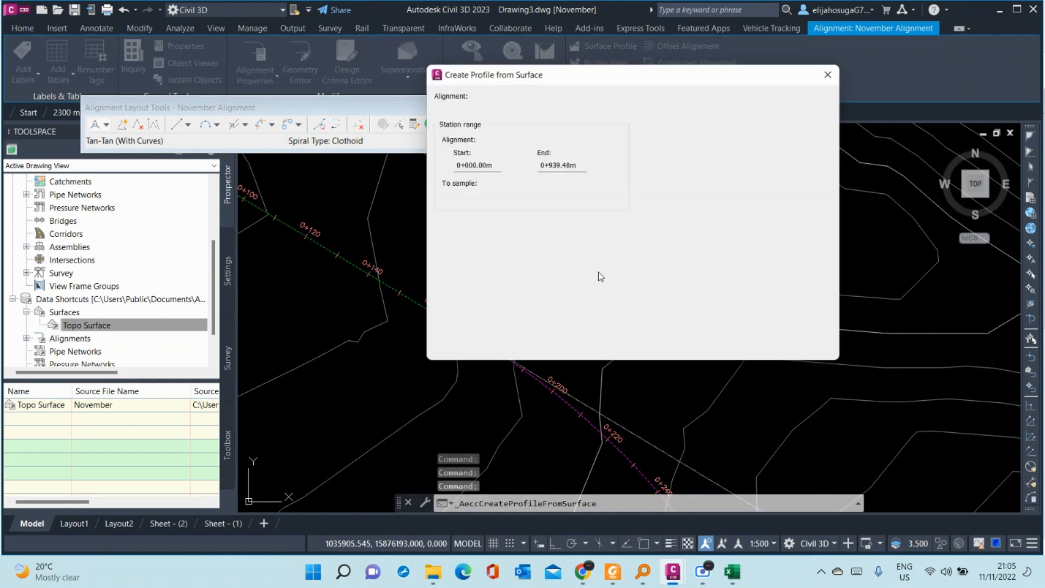
pyautogui.click(803, 203)
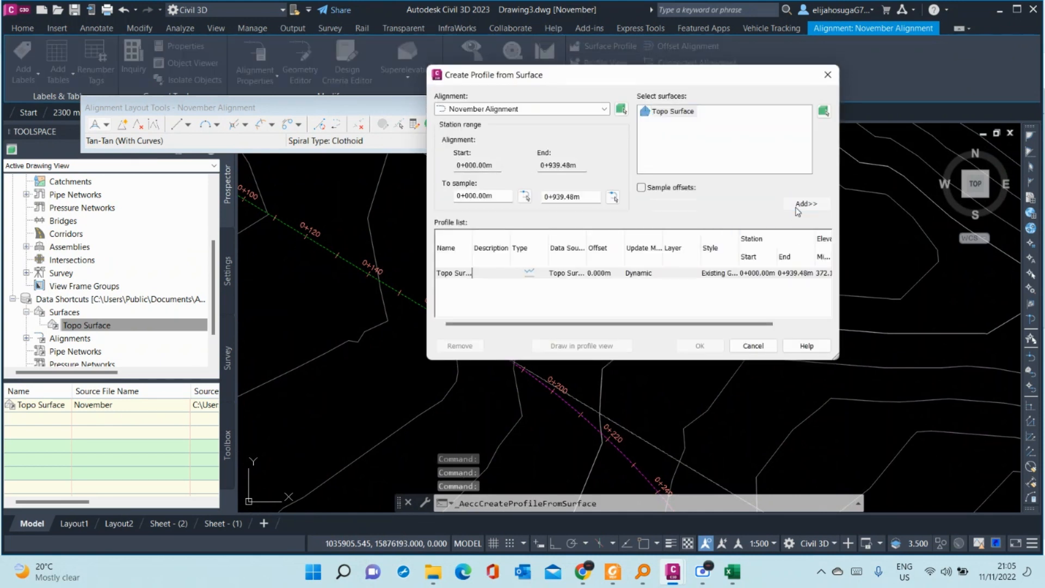
pyautogui.click(624, 345)
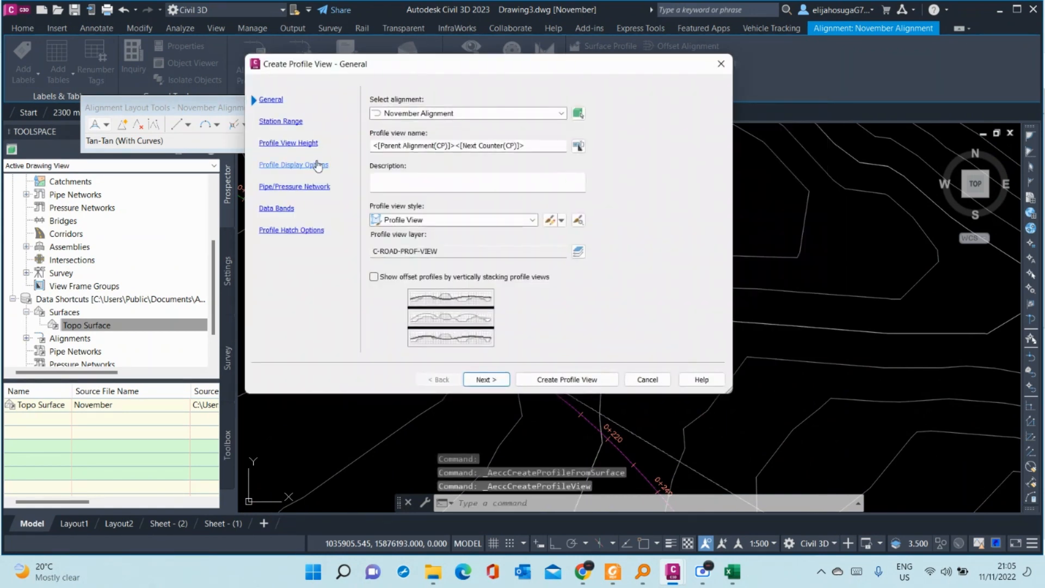
# - Review the profile view's station range, height, display and network settings, and choose November Band Set for its data bands
pyautogui.click(288, 129)
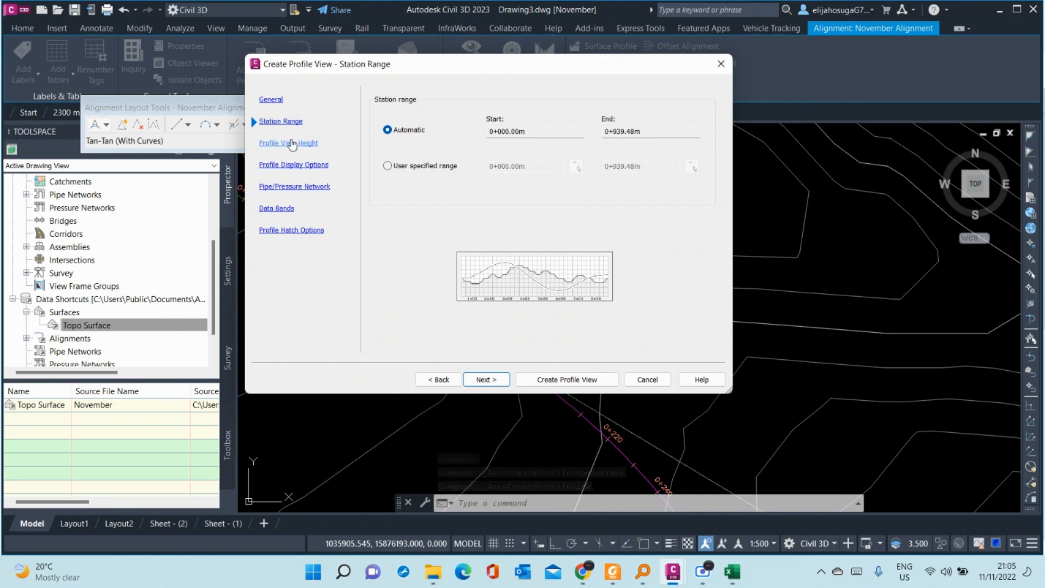
pyautogui.click(291, 144)
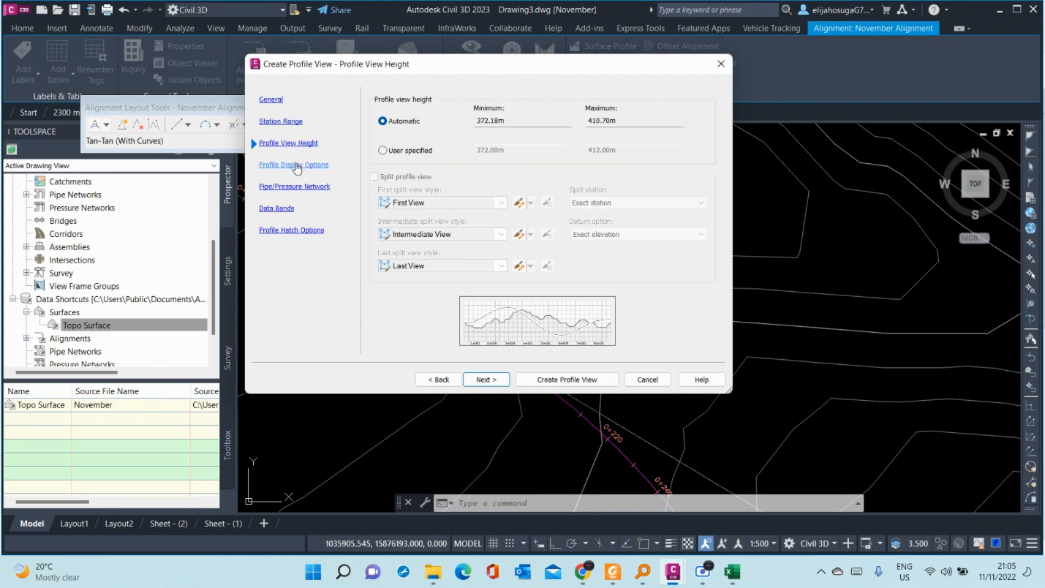
pyautogui.click(295, 166)
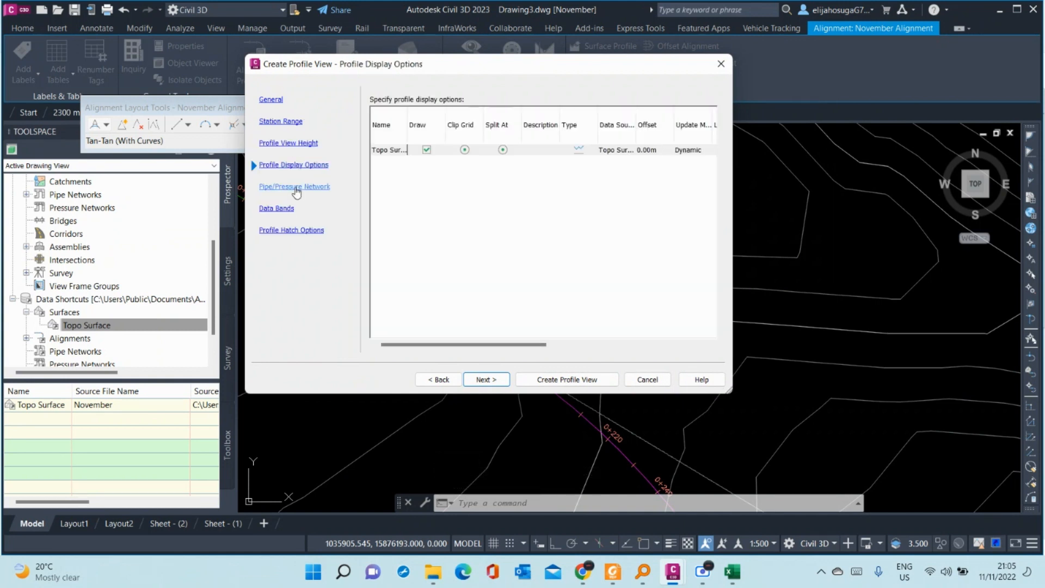
pyautogui.click(294, 188)
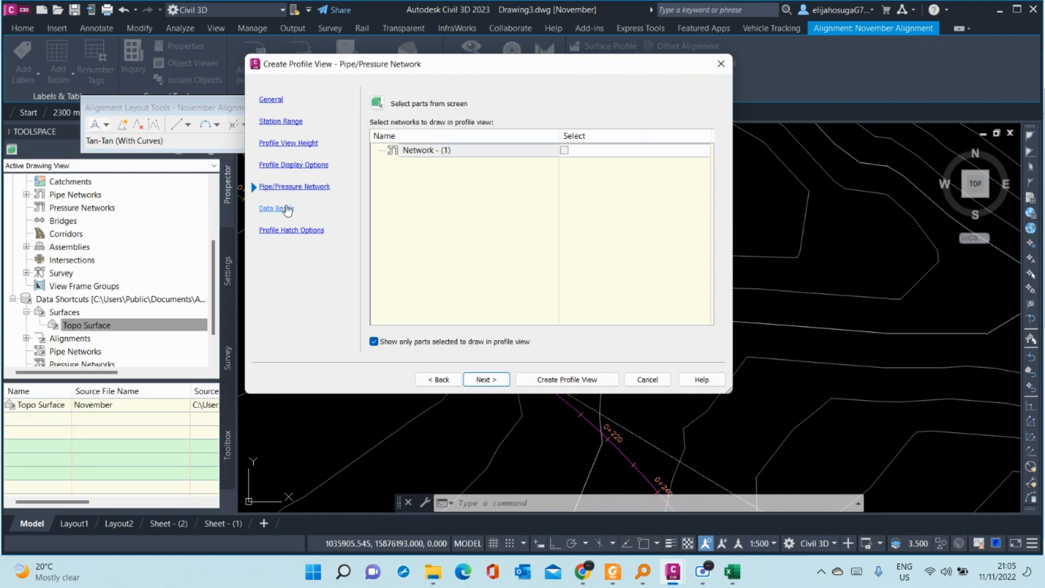
pyautogui.click(286, 209)
pyautogui.click(439, 202)
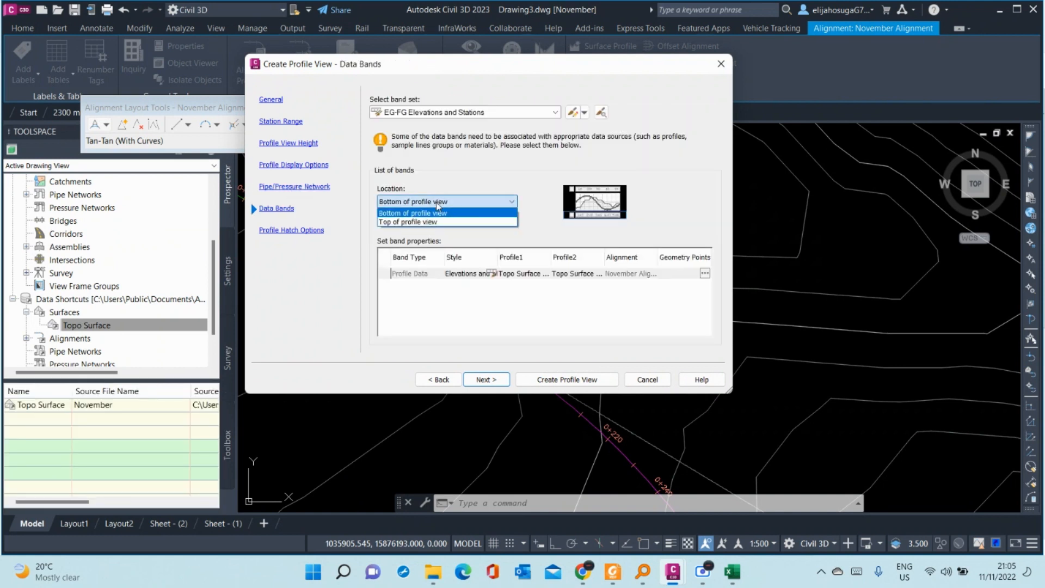
pyautogui.click(439, 206)
pyautogui.click(556, 112)
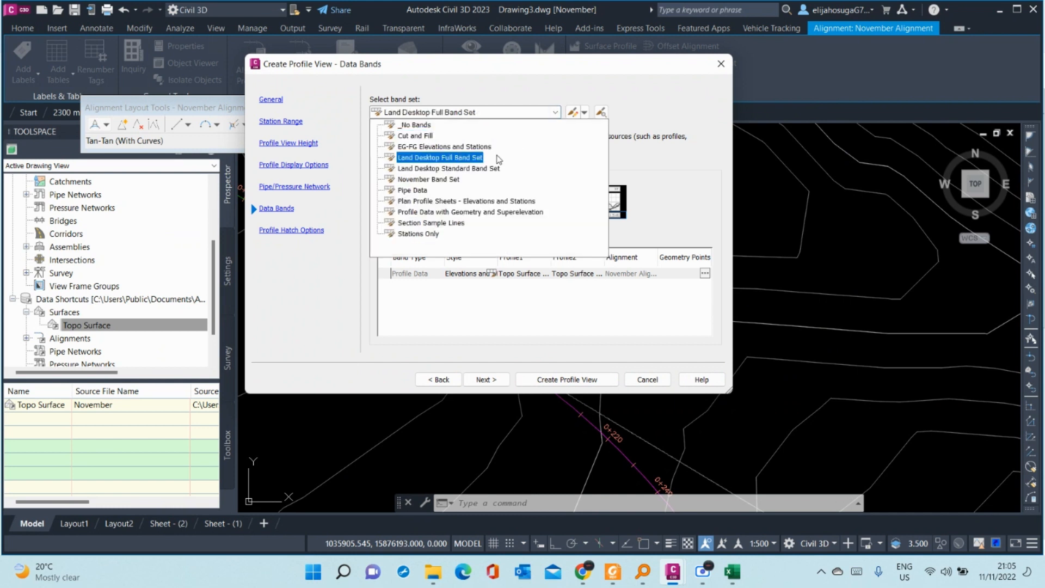
pyautogui.click(464, 180)
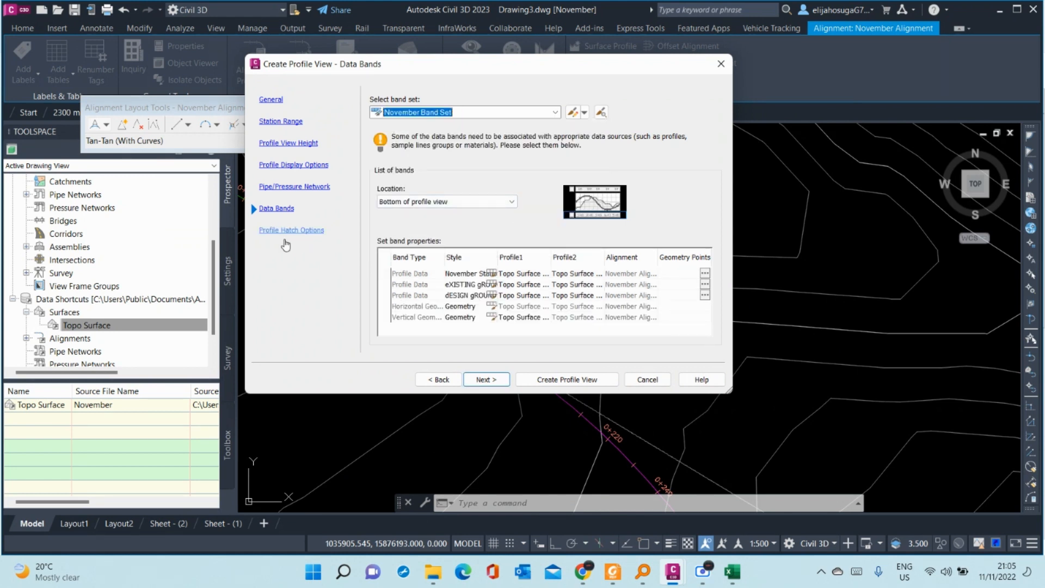
# - Set the profile view style to November profile View and place the profile view east of the Topo Surface
pyautogui.click(281, 165)
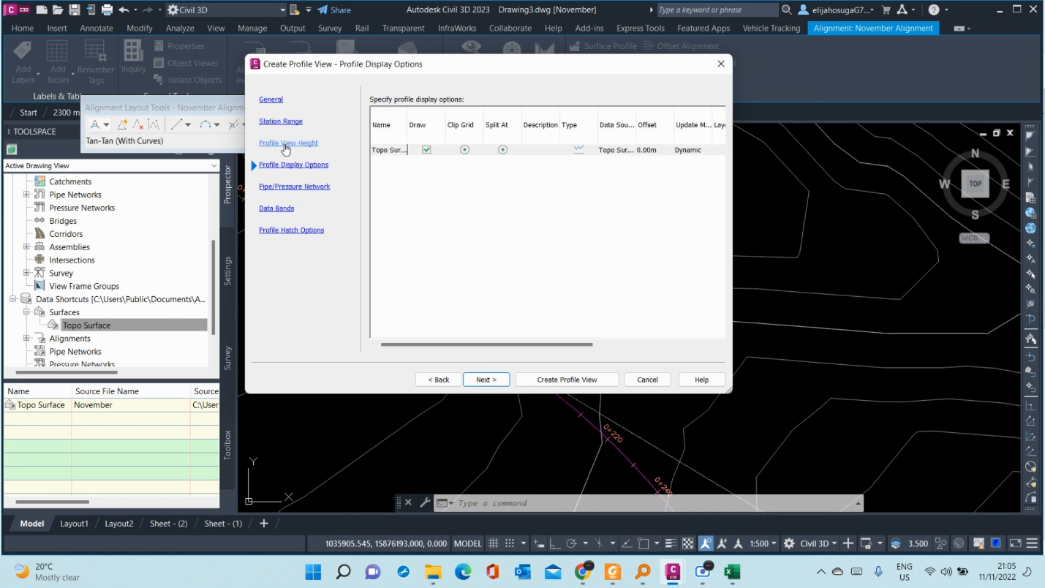
pyautogui.click(286, 144)
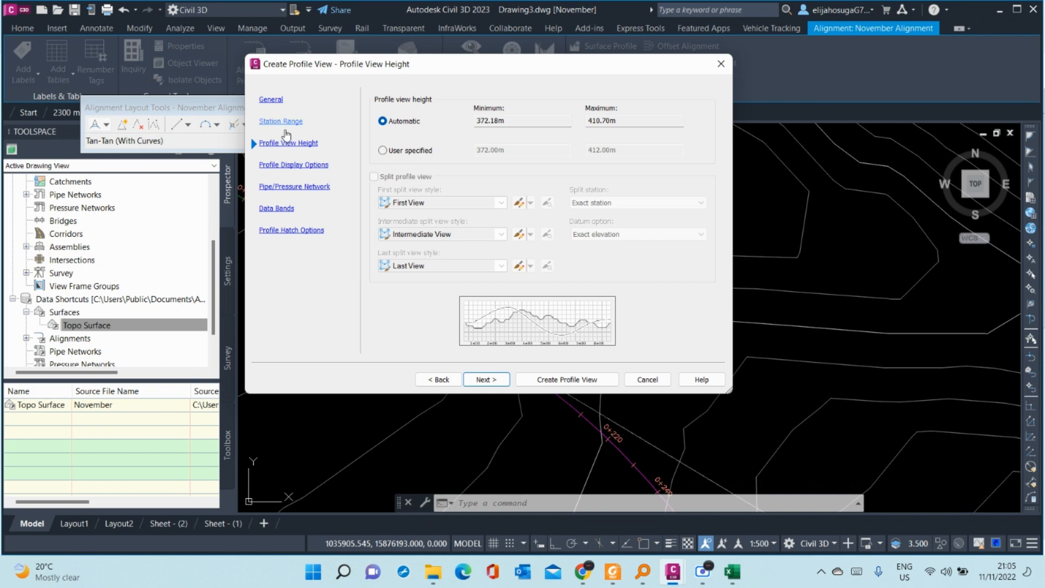
pyautogui.click(282, 122)
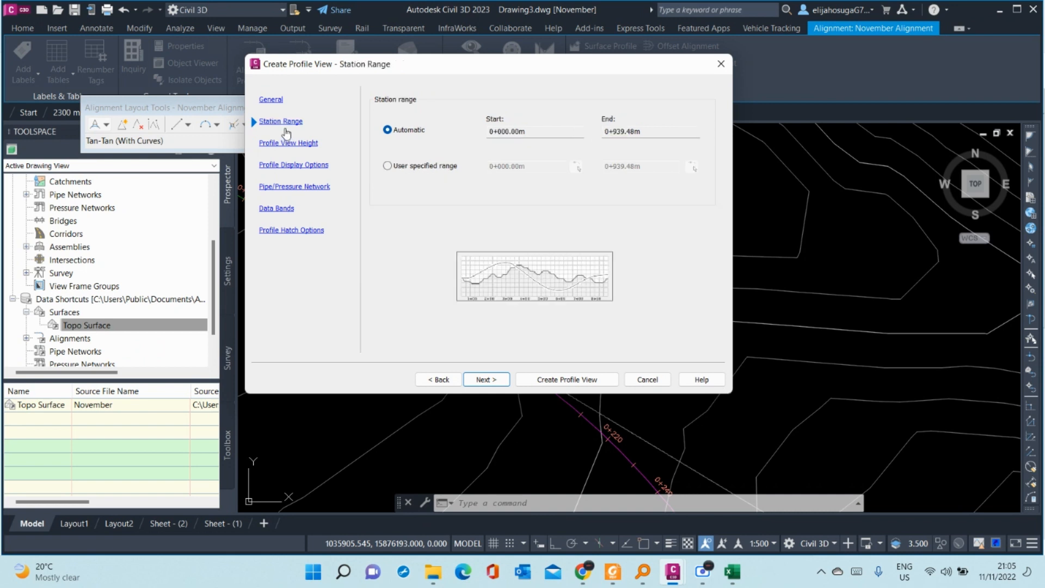
pyautogui.click(280, 102)
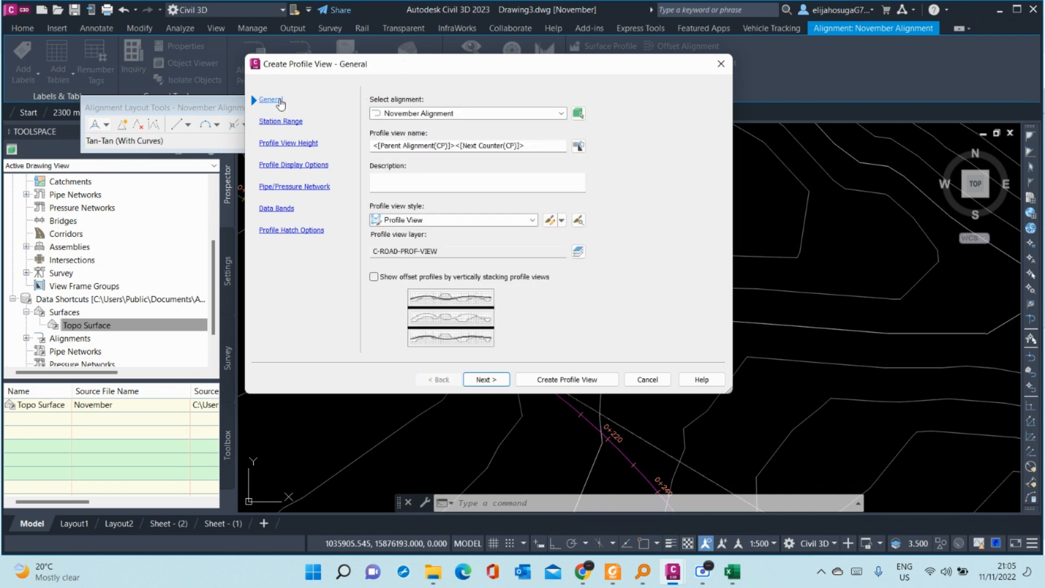
pyautogui.click(532, 220)
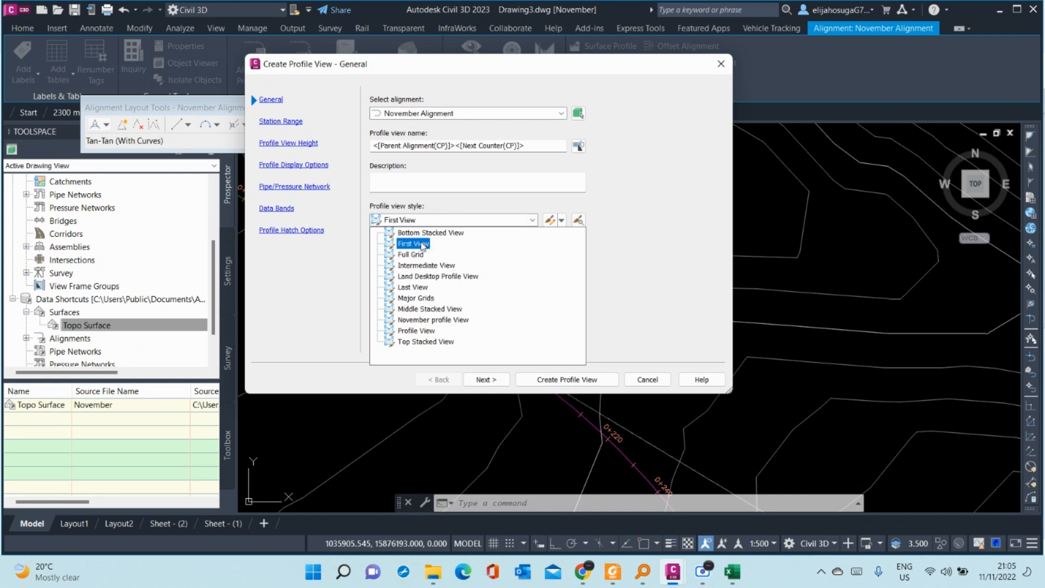
pyautogui.click(433, 320)
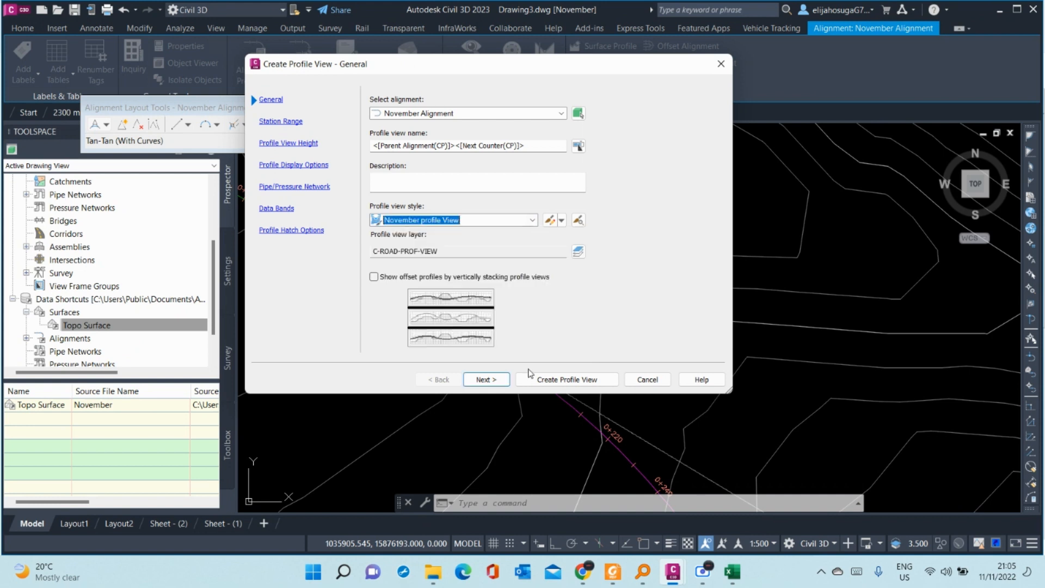
pyautogui.click(578, 384)
pyautogui.scroll(-4, 542, 252)
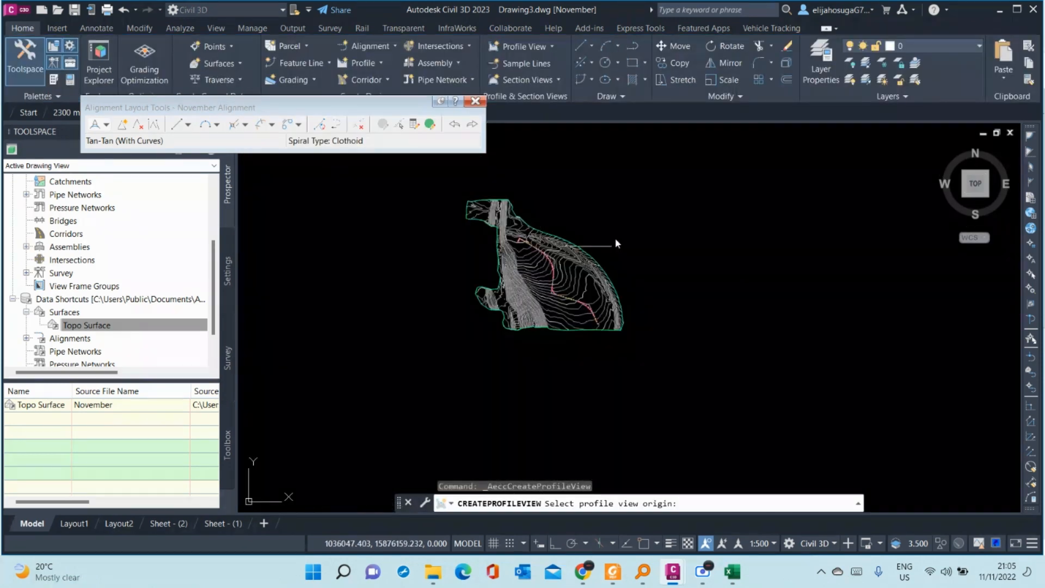
pyautogui.click(703, 245)
# - Examine the new profile view's grid and data bands and the alignment on the surface, and close the alignment layout tools
pyautogui.scroll(4, 758, 227)
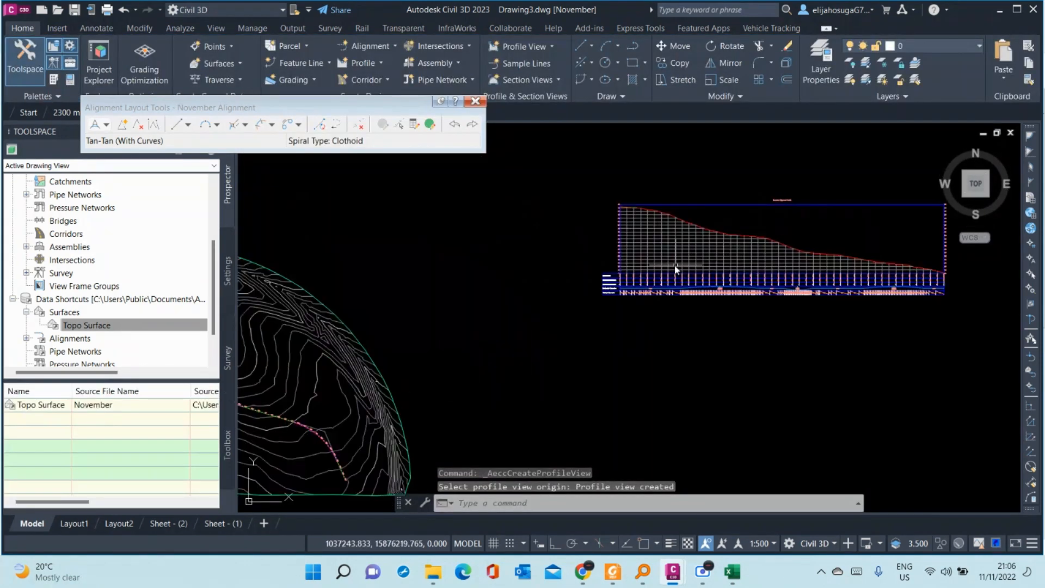
pyautogui.scroll(2, 659, 257)
pyautogui.scroll(-2, 677, 212)
pyautogui.scroll(3, 678, 217)
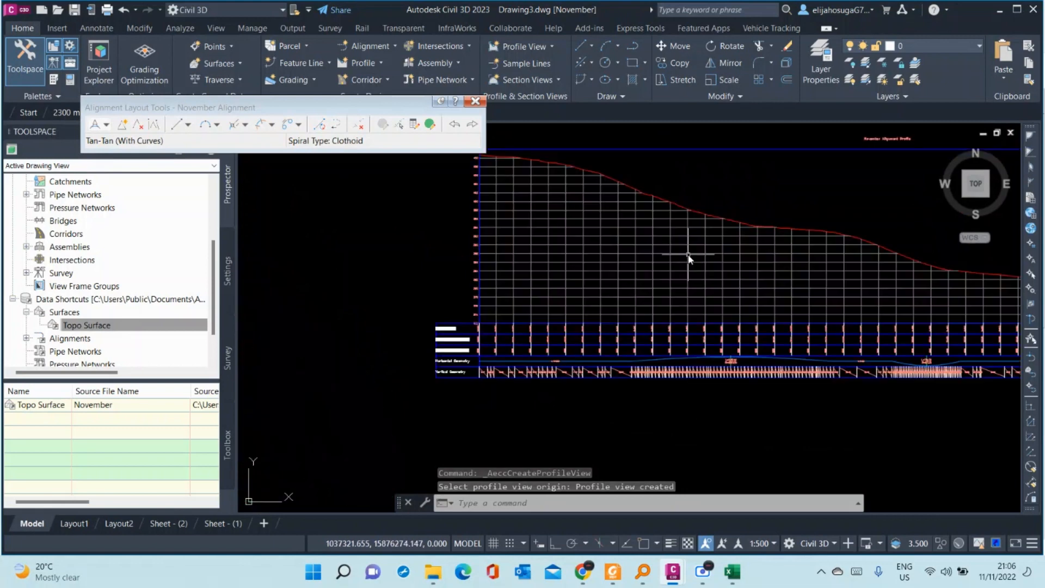
pyautogui.scroll(-3, 680, 235)
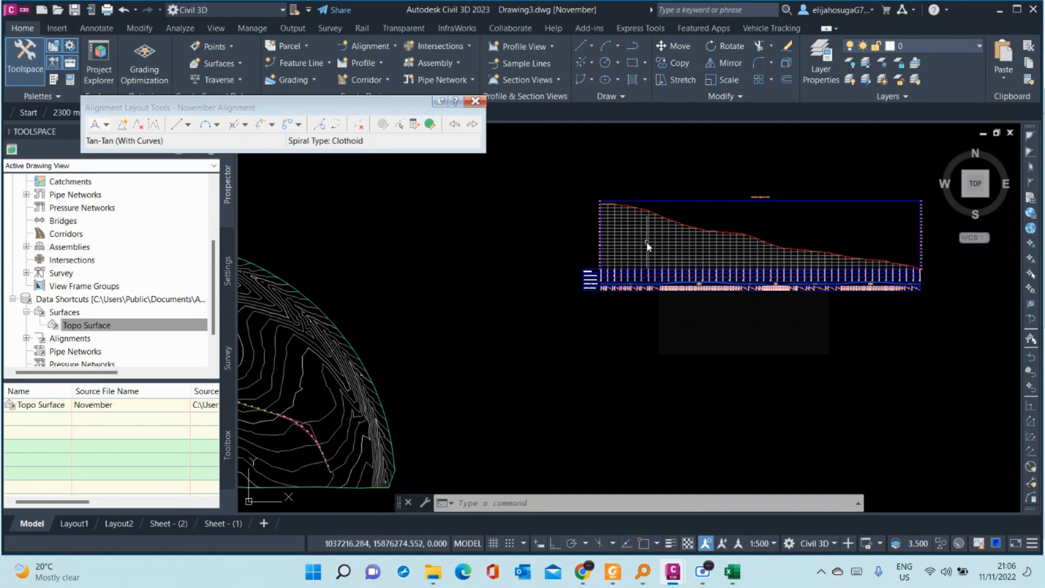
pyautogui.scroll(3, 647, 237)
pyautogui.scroll(-6, 648, 246)
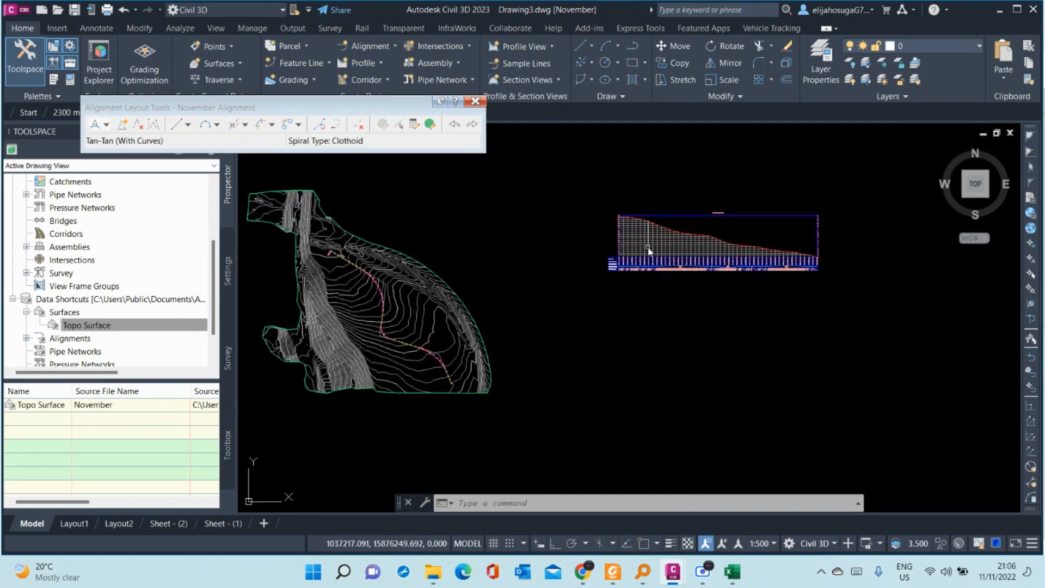
pyautogui.scroll(4, 586, 322)
pyautogui.scroll(2, 586, 323)
pyautogui.scroll(-5, 580, 321)
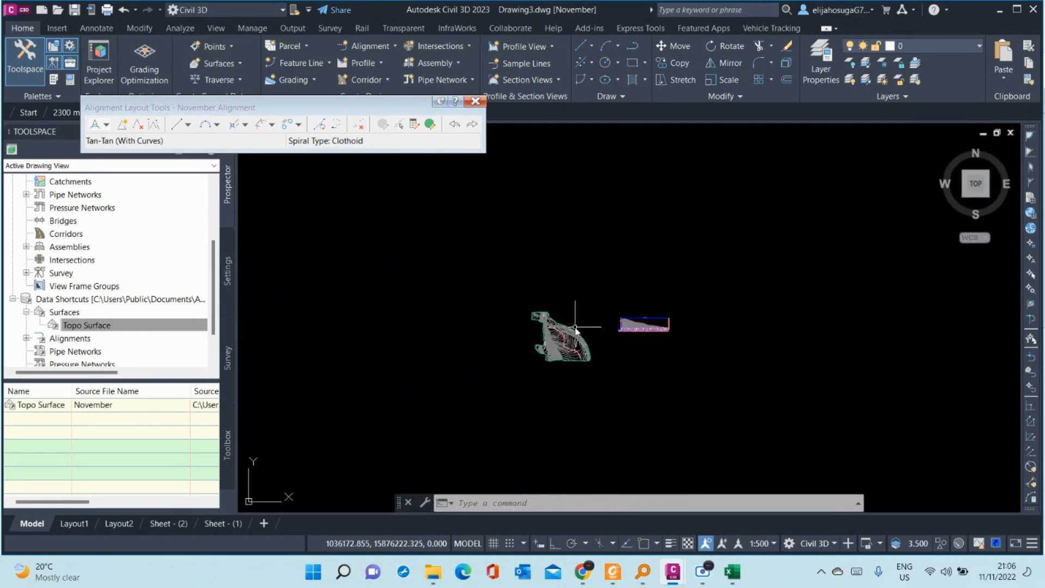
pyautogui.scroll(6, 561, 336)
pyautogui.scroll(-4, 561, 333)
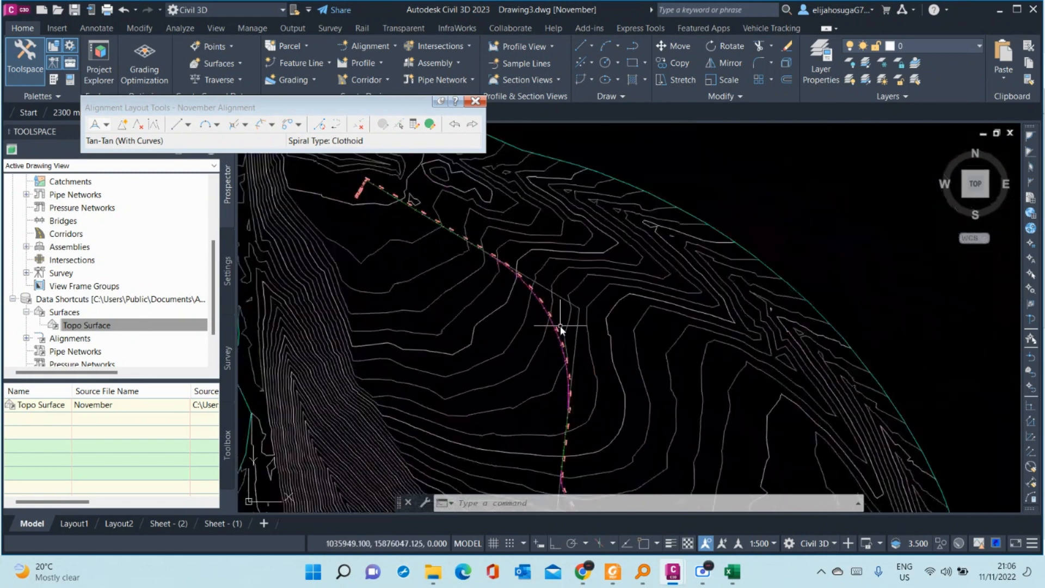
pyautogui.click(476, 102)
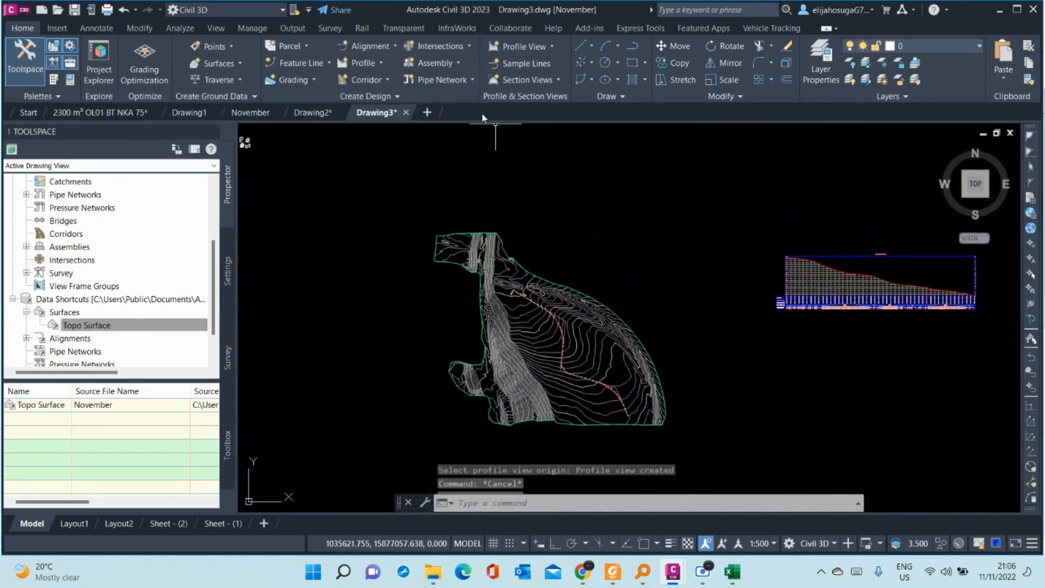
# - Switch to Drawing1 and open the file location settings in the program's OPTIONS
pyautogui.click(29, 113)
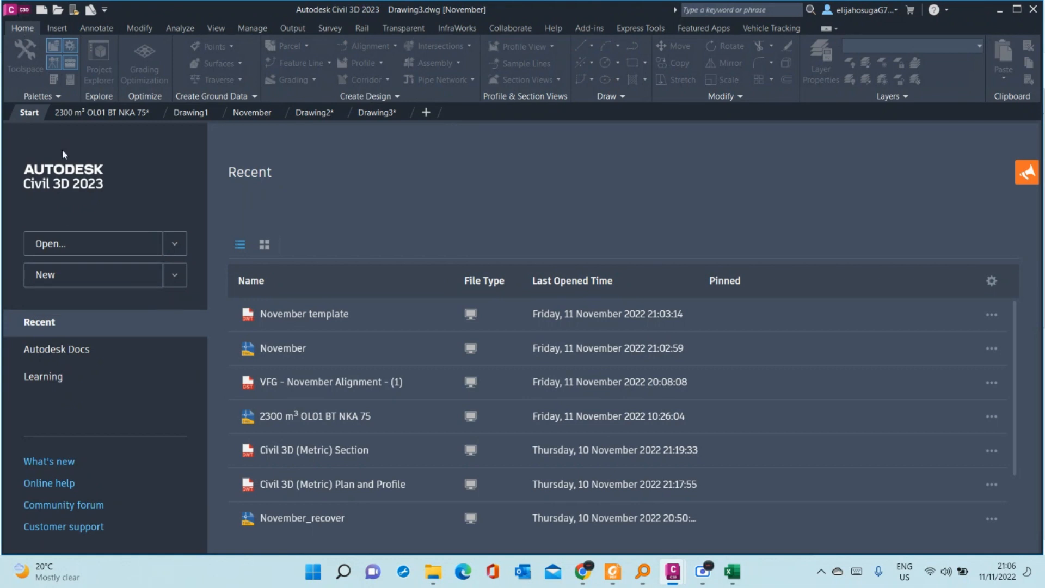
pyautogui.click(204, 114)
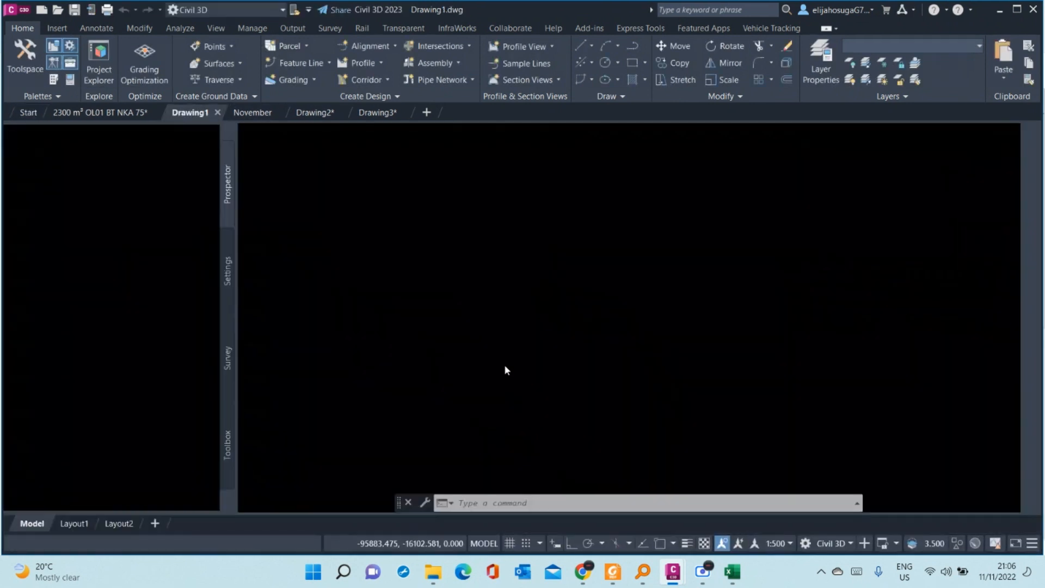
pyautogui.write('op')
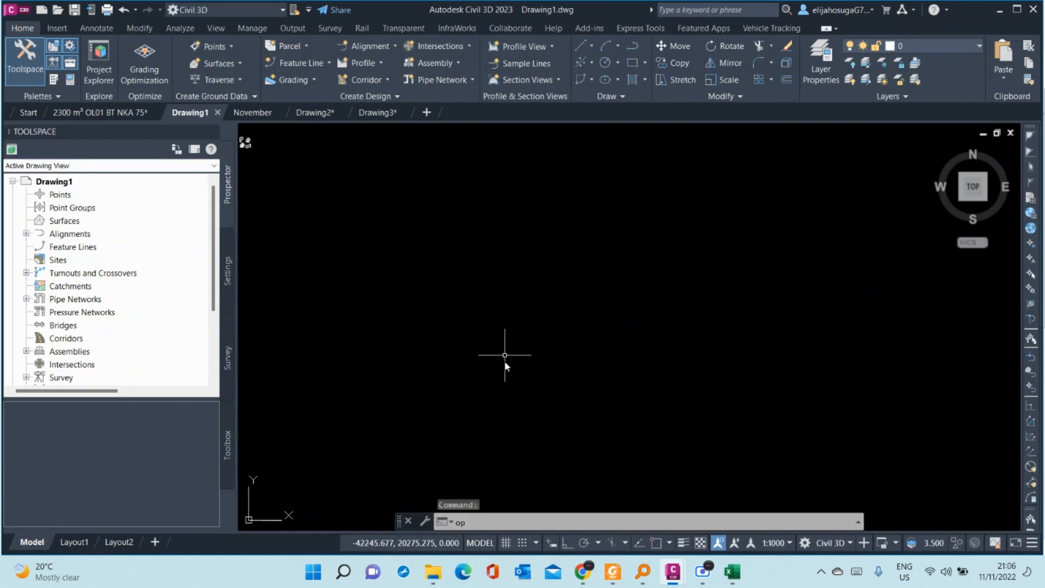
pyautogui.write('tio')
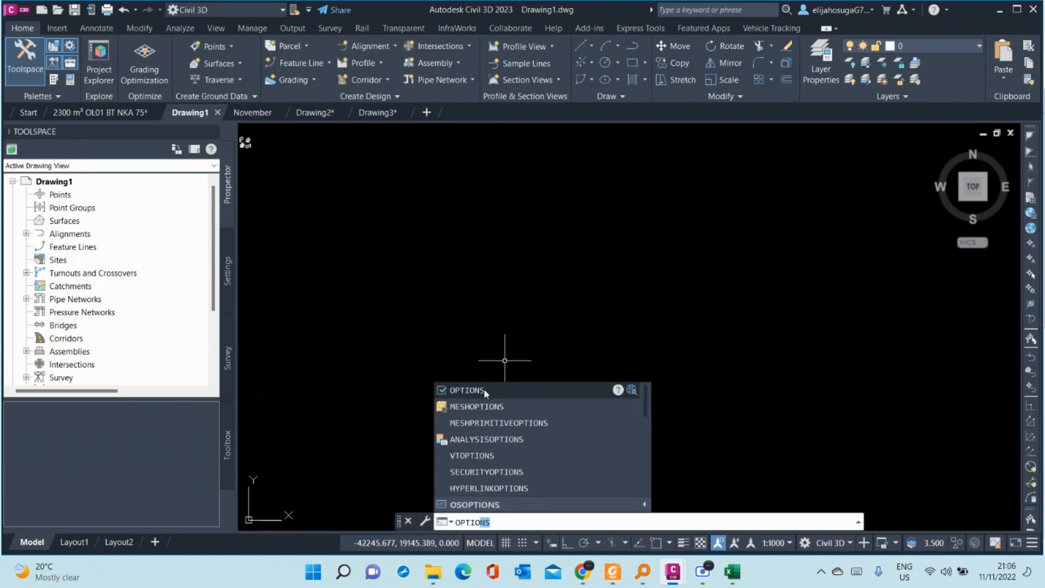
pyautogui.press('Return')
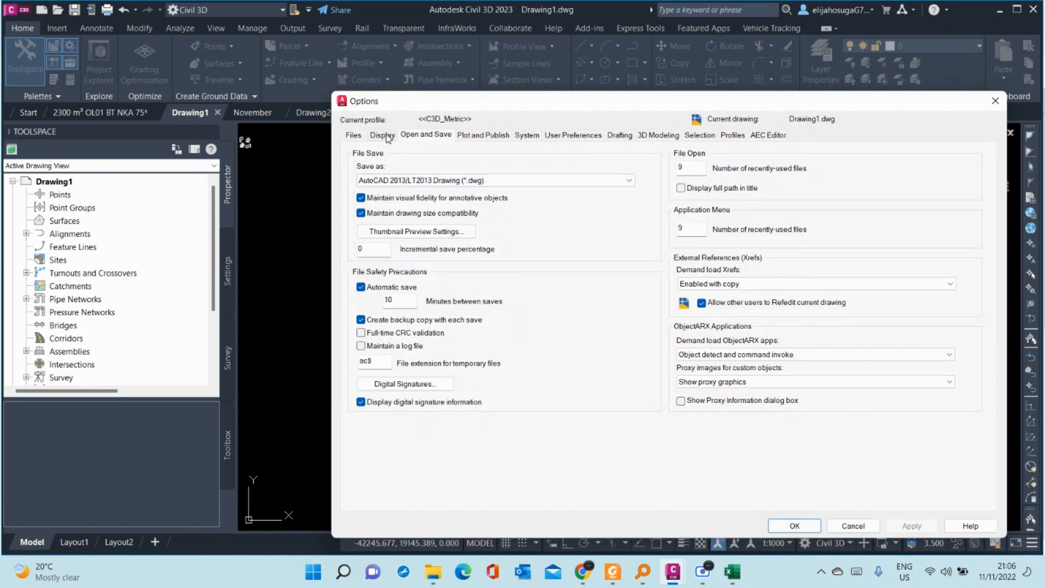
pyautogui.click(355, 136)
# - Expand the template settings to the default template file for QNEW, browse the available template files, and close both dialogs without choosing one
pyautogui.scroll(-2, 388, 405)
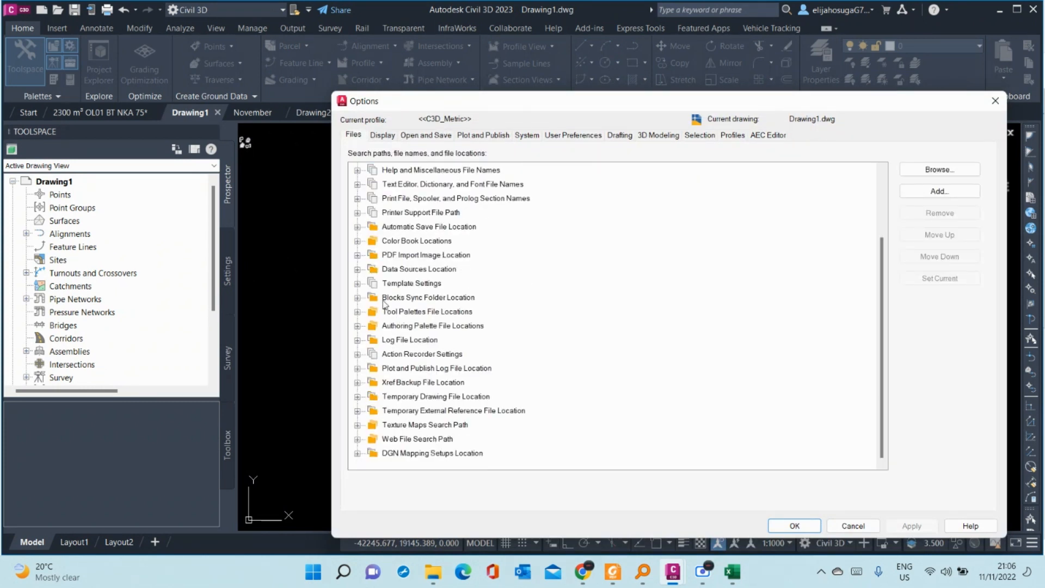
pyautogui.click(358, 283)
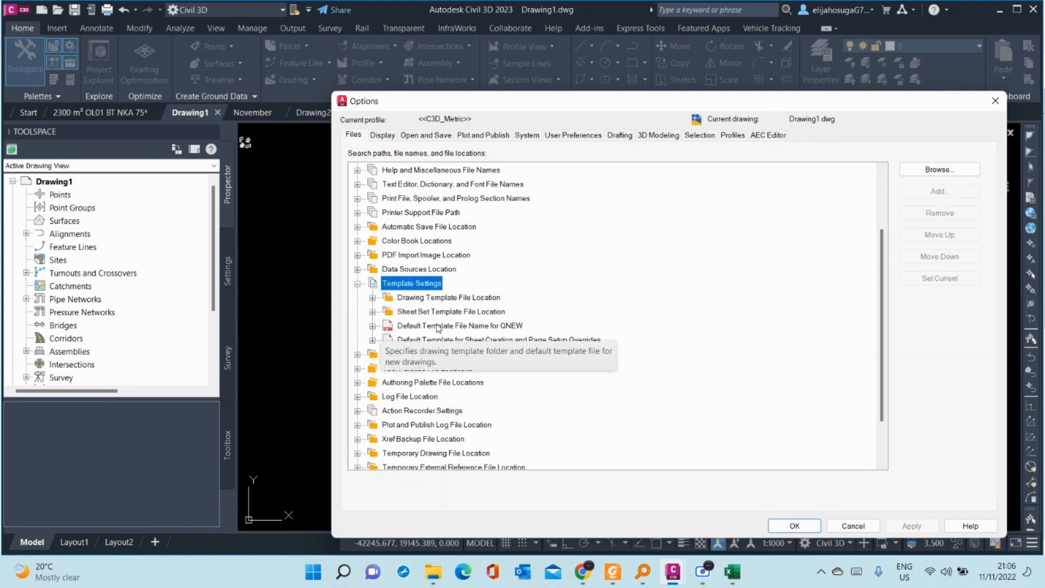
pyautogui.click(380, 325)
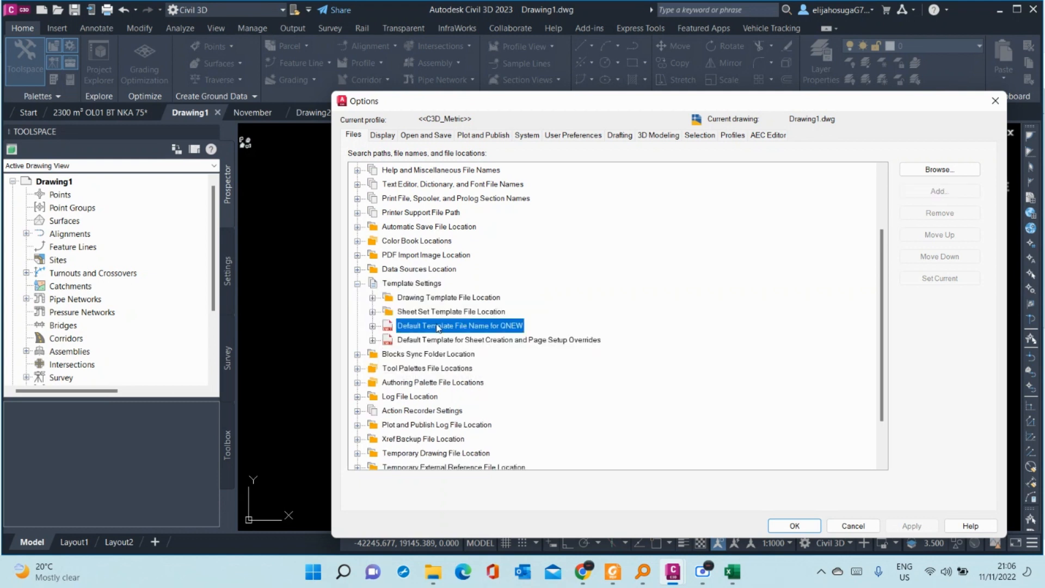
pyautogui.doubleClick(509, 327)
pyautogui.doubleClick(578, 341)
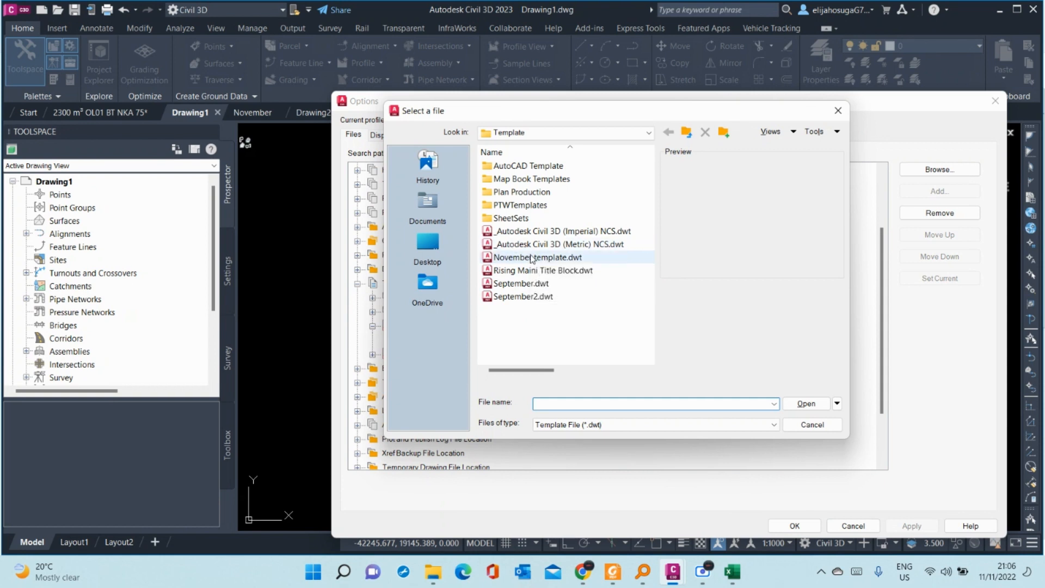
pyautogui.click(838, 111)
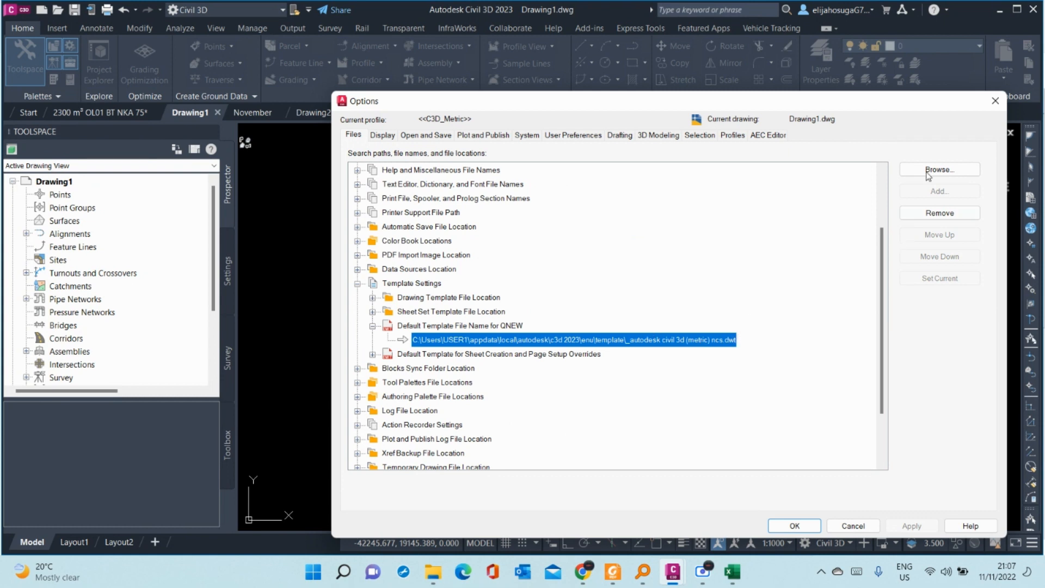
pyautogui.click(995, 102)
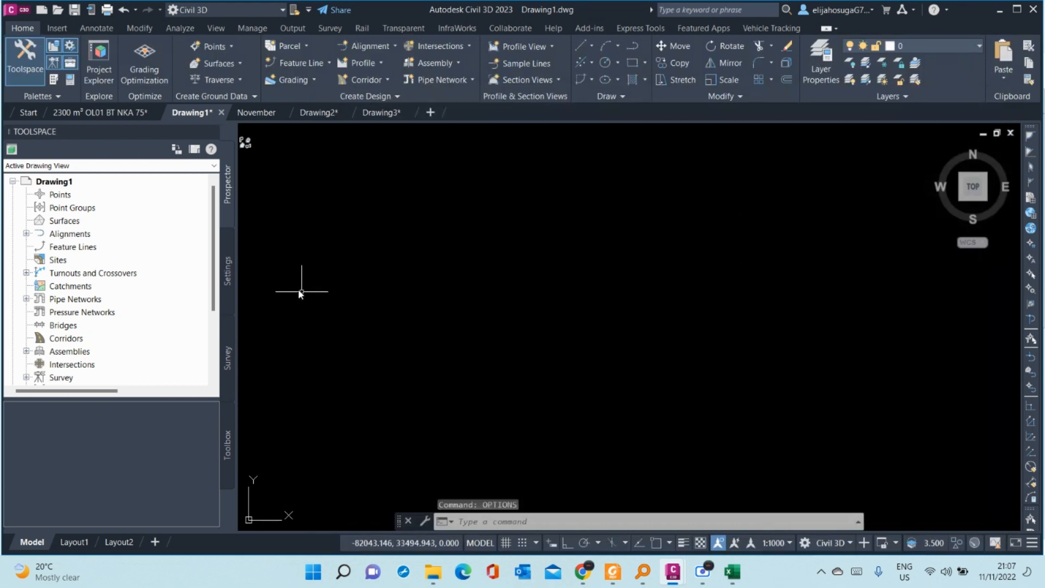
# - Switch to Drawing3 and examine the profile view's ground line, grid and data bands beside the surface and its alignment
pyautogui.click(380, 113)
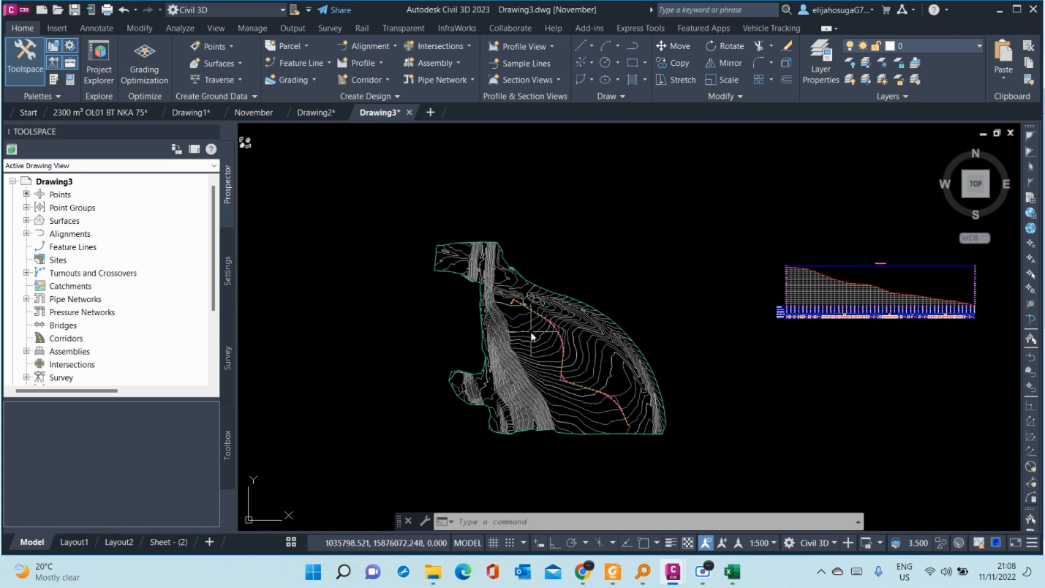
pyautogui.scroll(3, 532, 332)
pyautogui.scroll(-5, 532, 256)
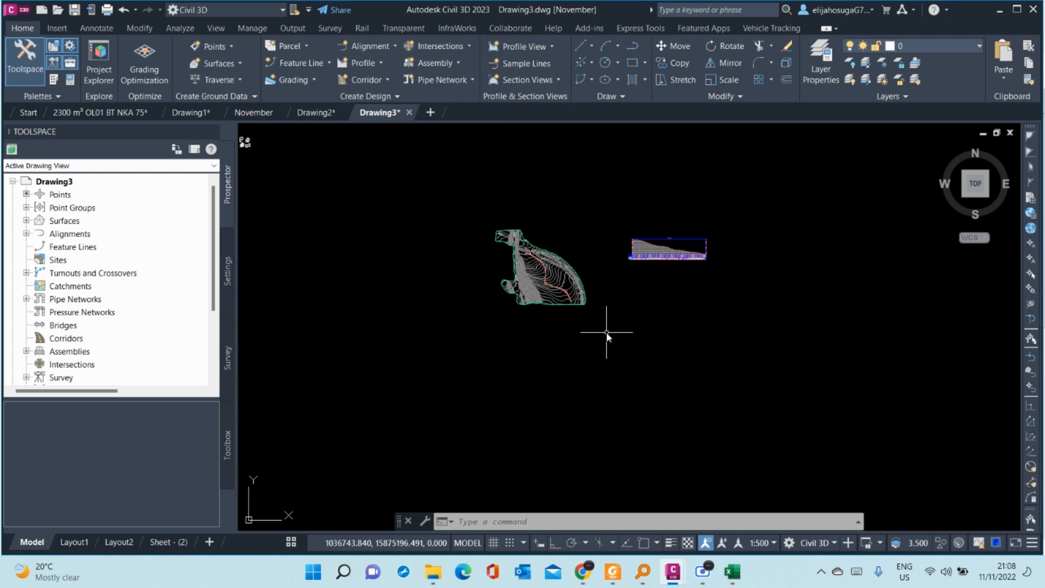
pyautogui.scroll(4, 655, 243)
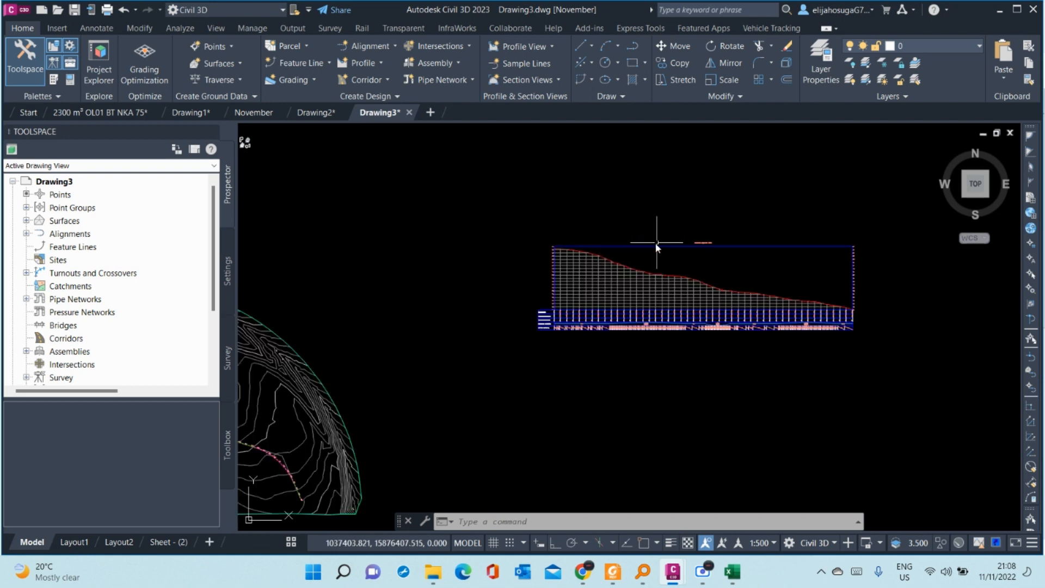
pyautogui.scroll(4, 645, 274)
pyautogui.moveTo(646, 275)
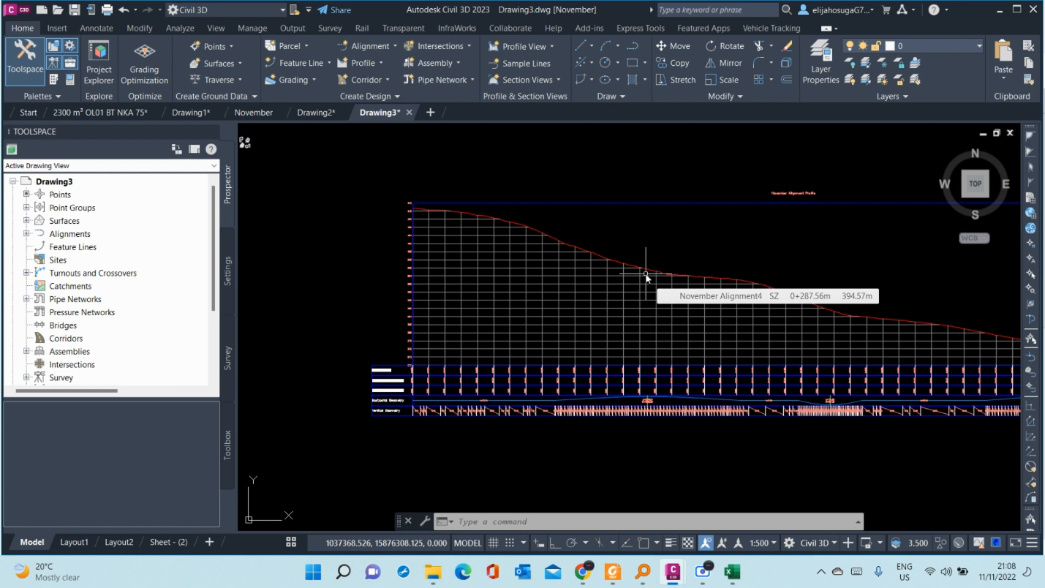
pyautogui.scroll(3, 646, 276)
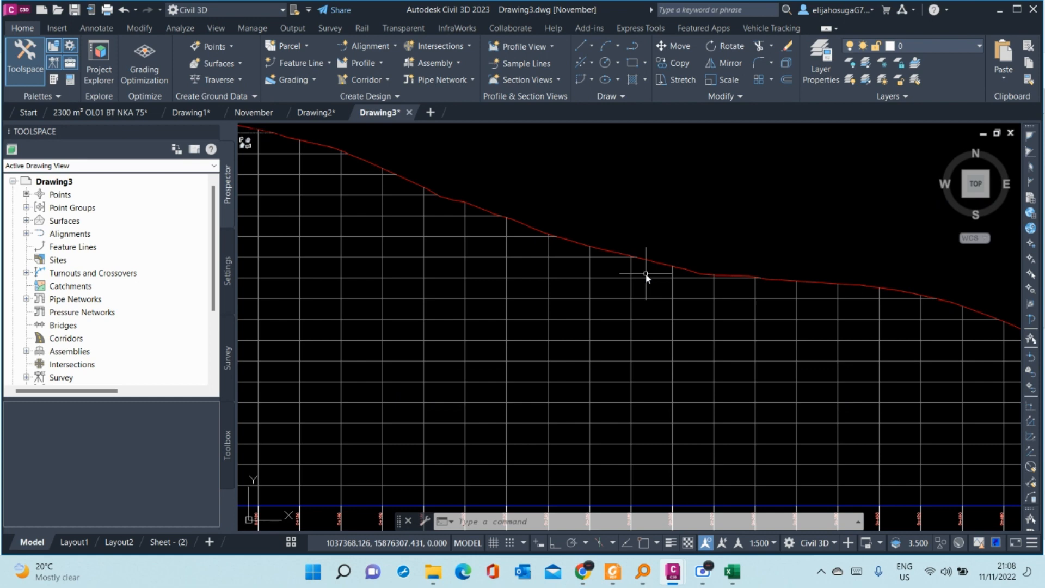
pyautogui.scroll(-4, 665, 244)
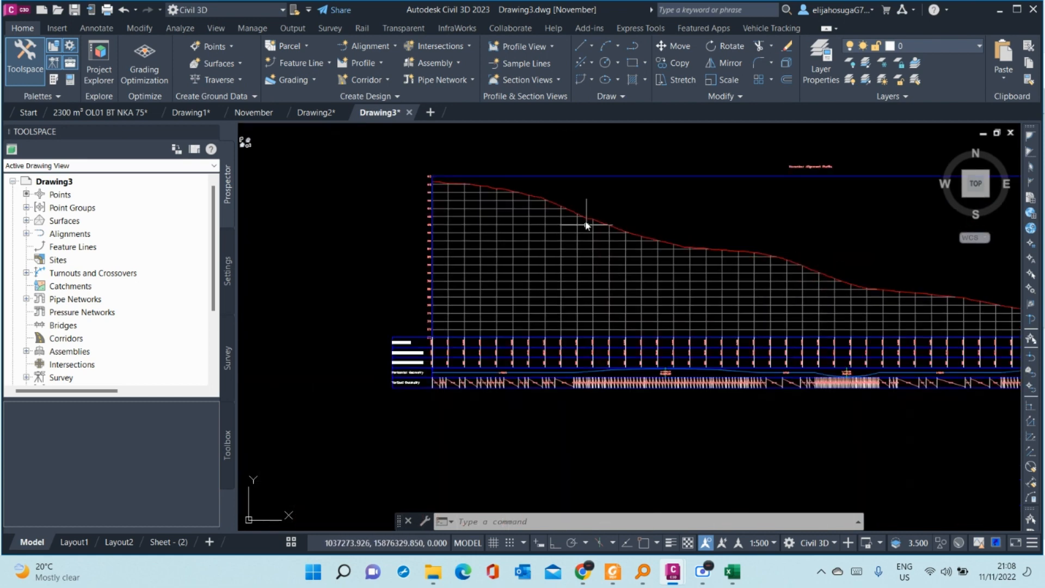
pyautogui.scroll(3, 578, 206)
pyautogui.scroll(2, 560, 217)
pyautogui.scroll(-3, 556, 225)
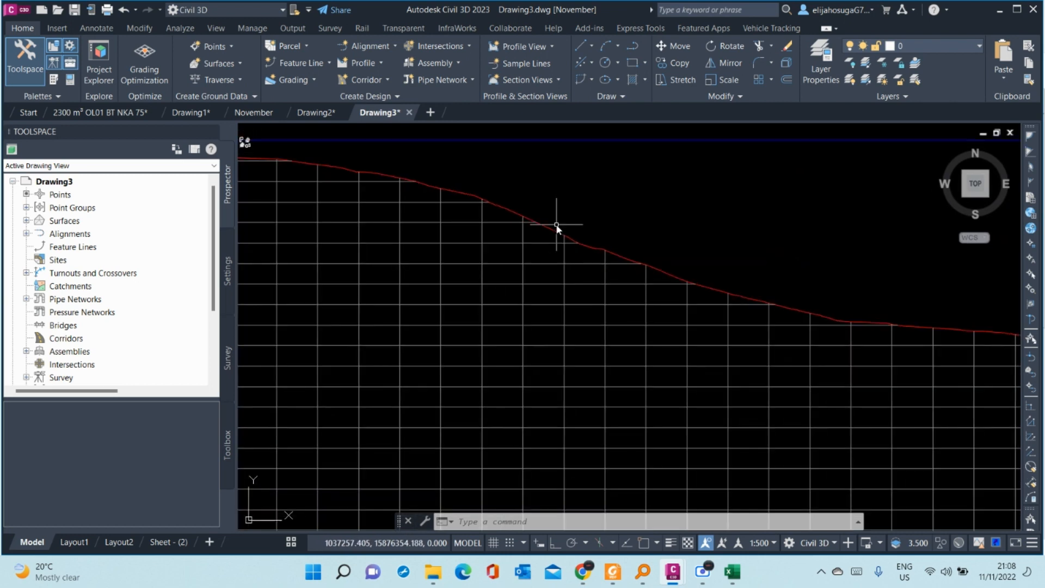
pyautogui.moveTo(557, 224)
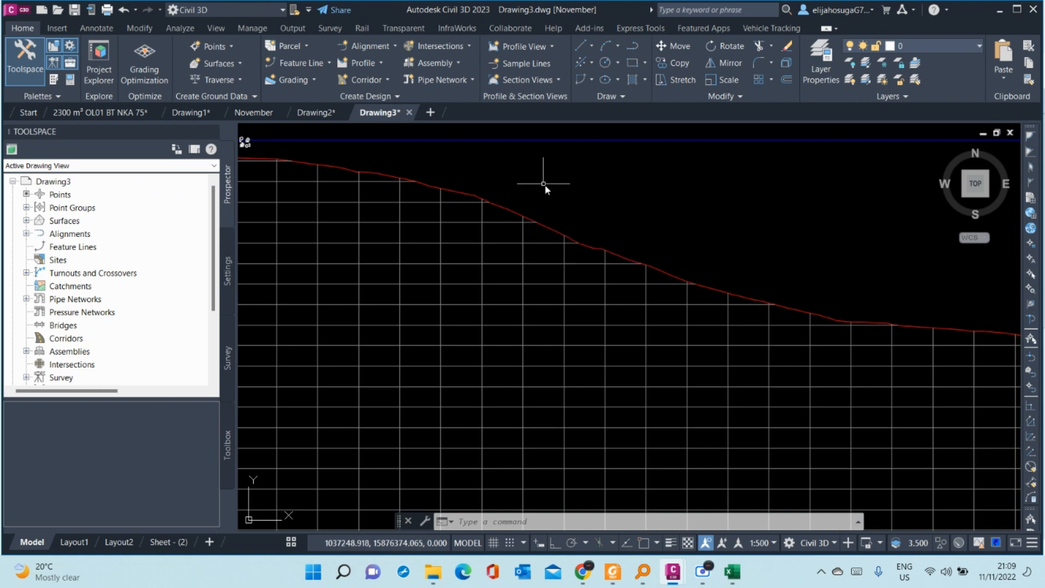
pyautogui.scroll(-7, 569, 245)
pyautogui.scroll(10, 569, 250)
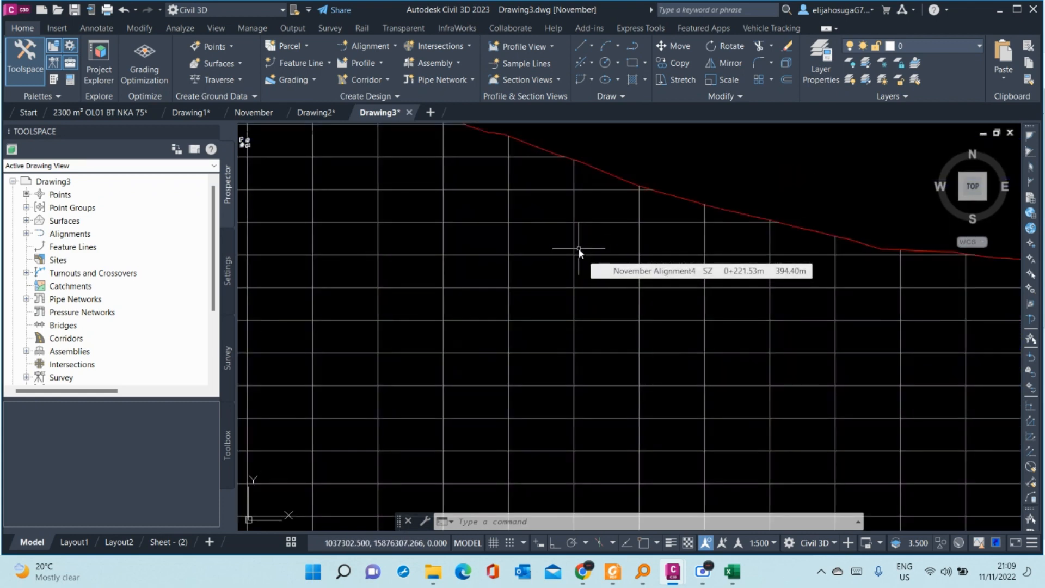
pyautogui.scroll(-8, 781, 217)
pyautogui.moveTo(779, 214); pyautogui.dragTo(759, 257, button='middle')
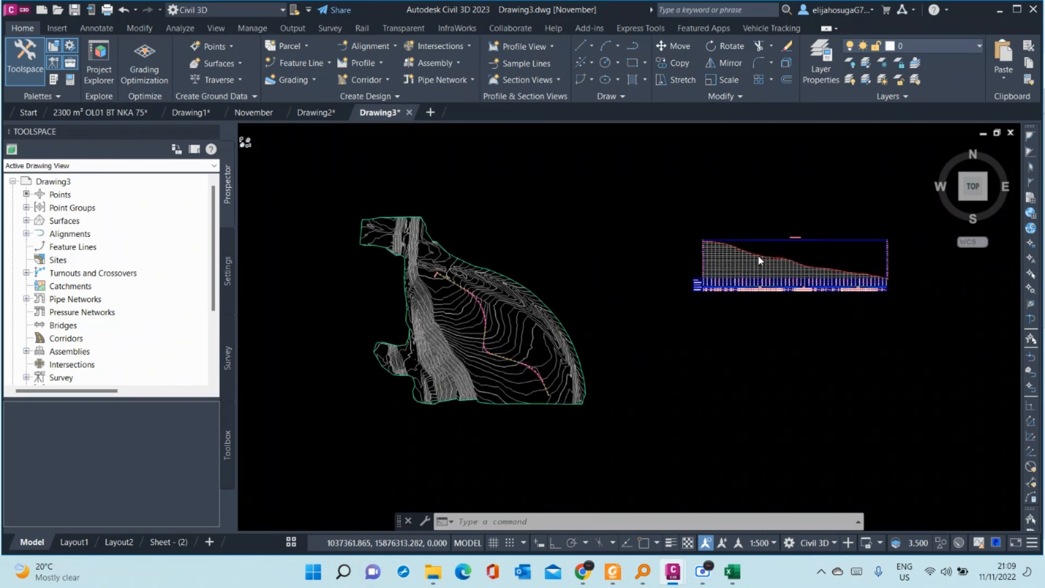